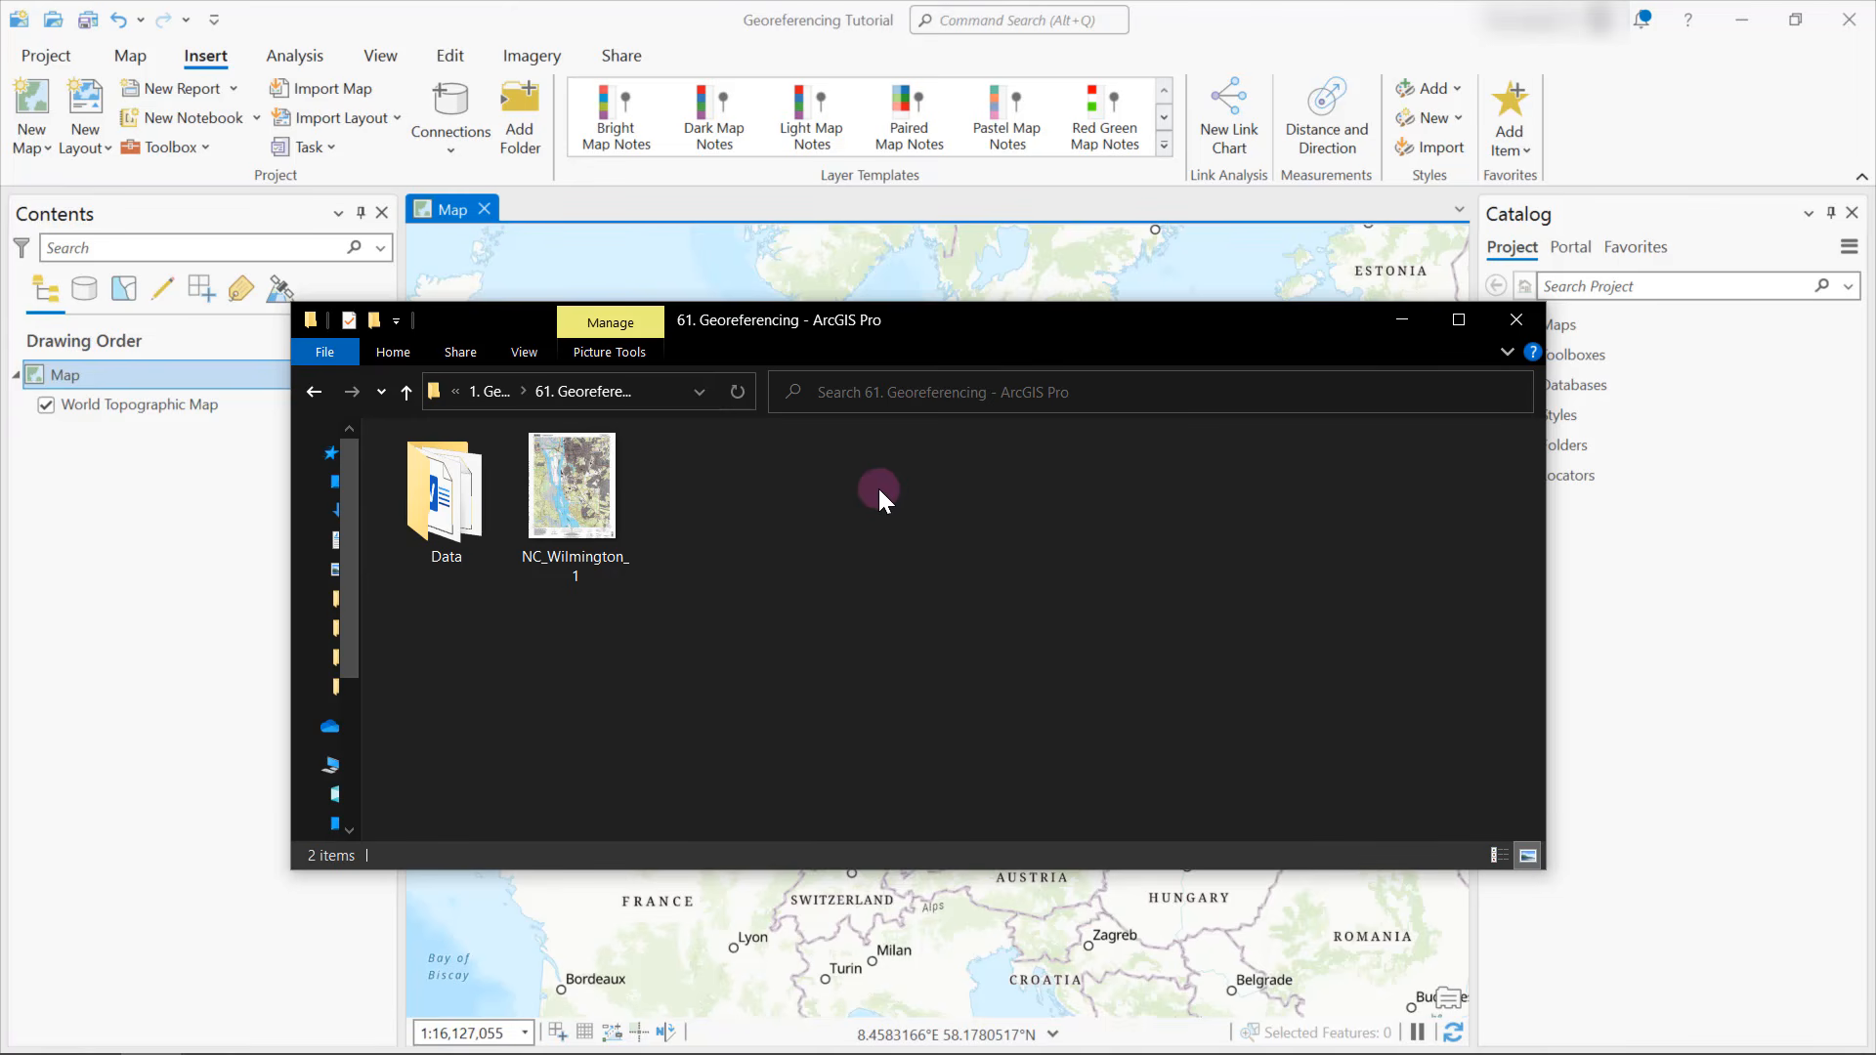
Open the NC_Wilmington_1 image from the 61. Georeferencing folder and enlarge its viewer window
left_click(598, 518)
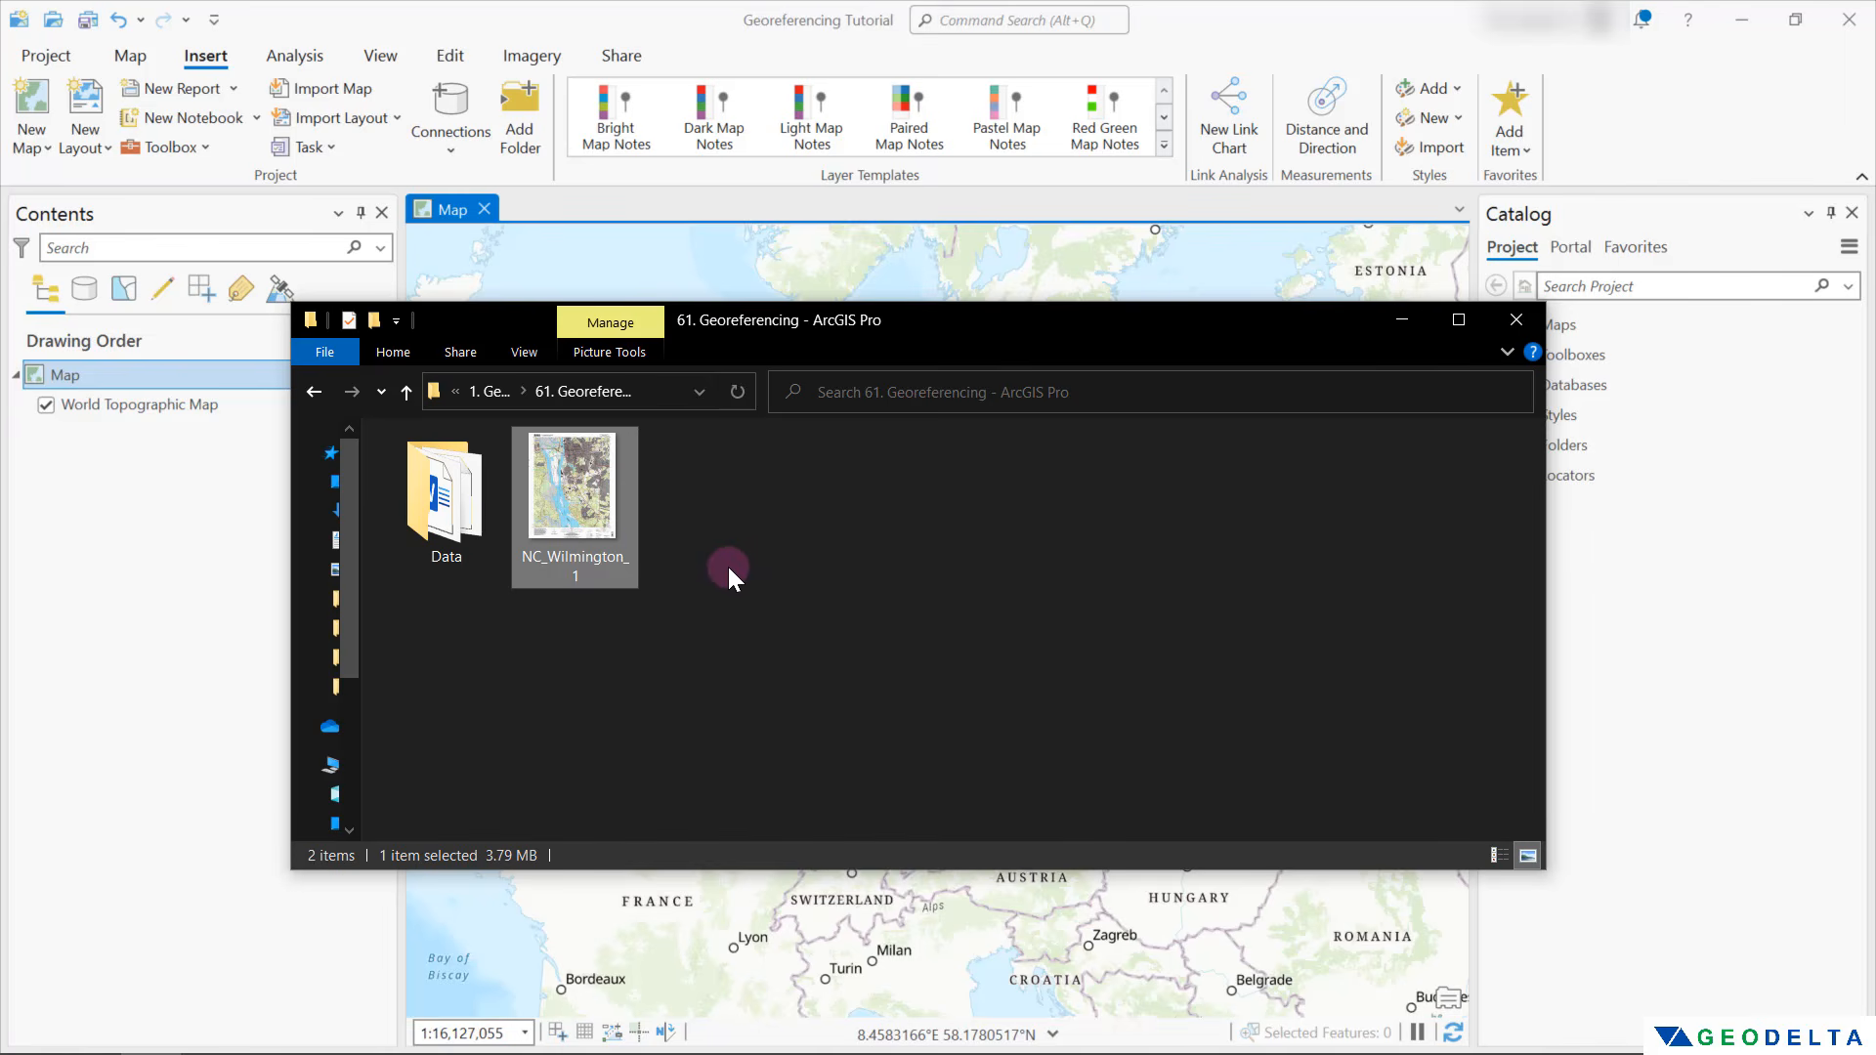
double_click(590, 511)
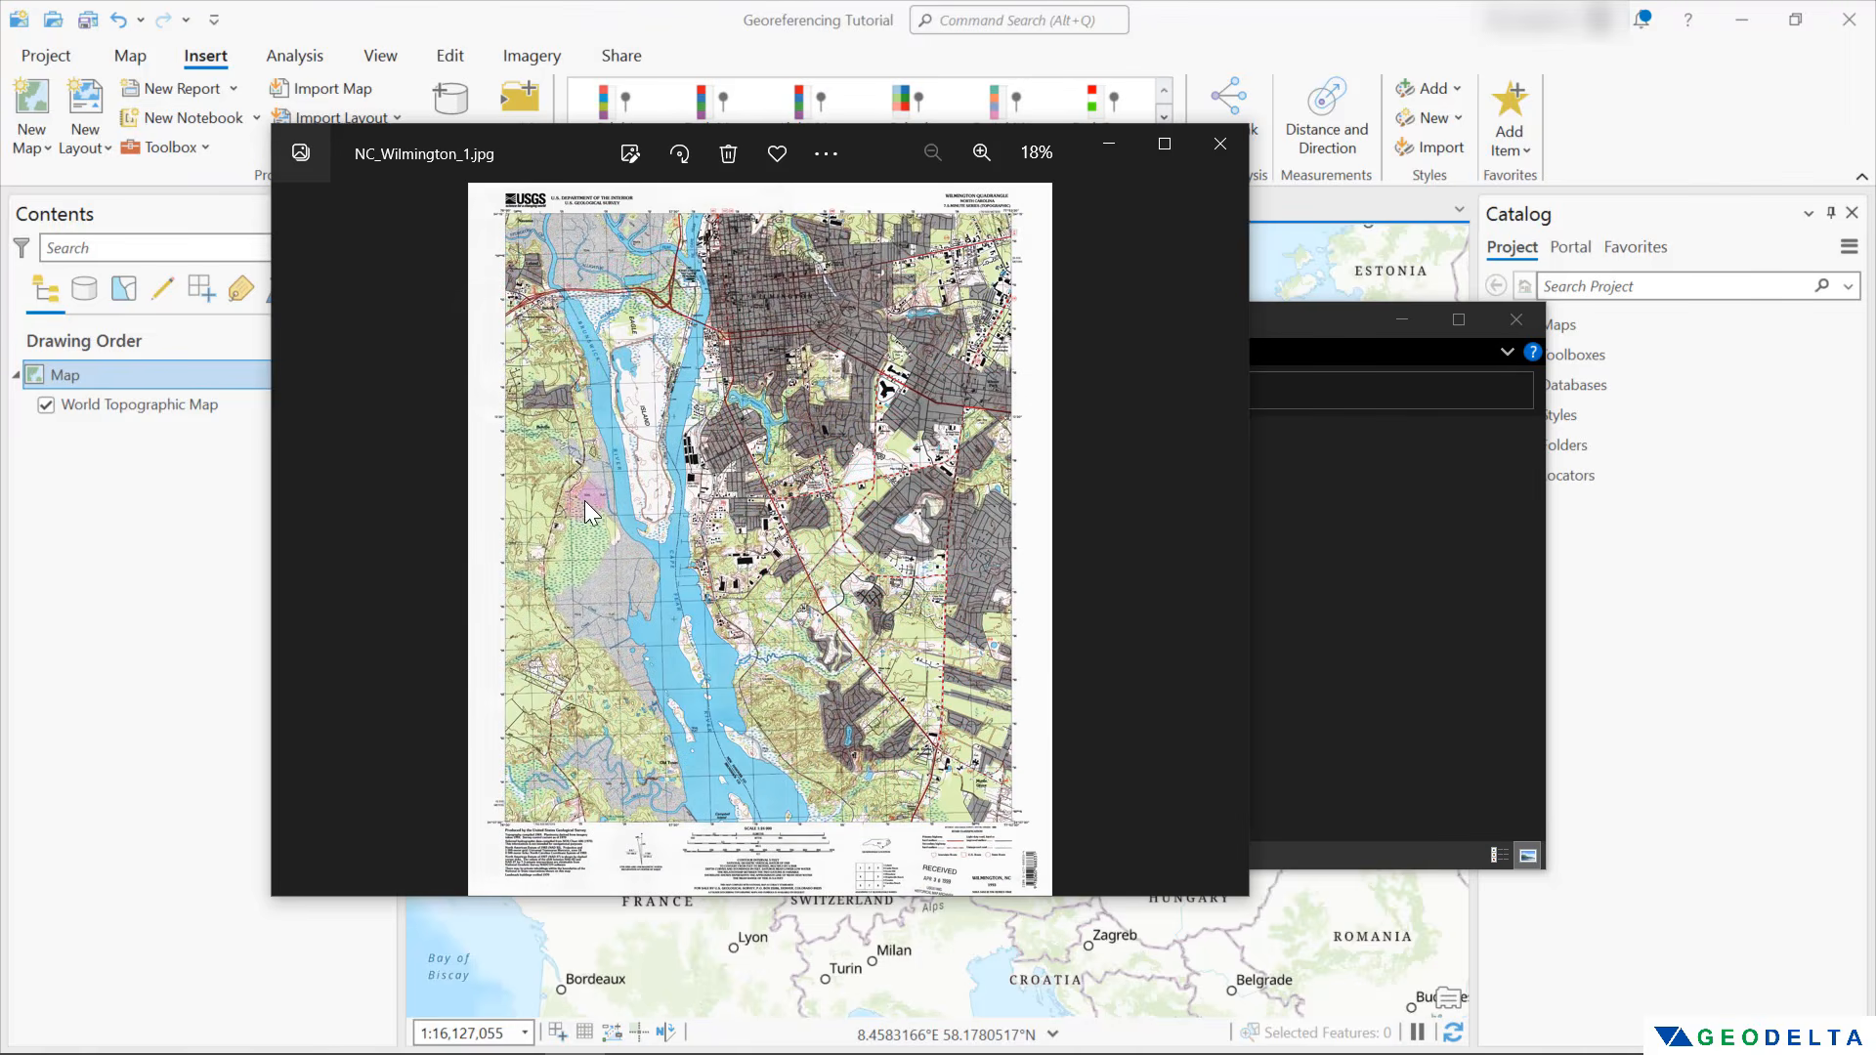
left_click(1221, 880)
left_click_drag(1246, 896, 1424, 1041)
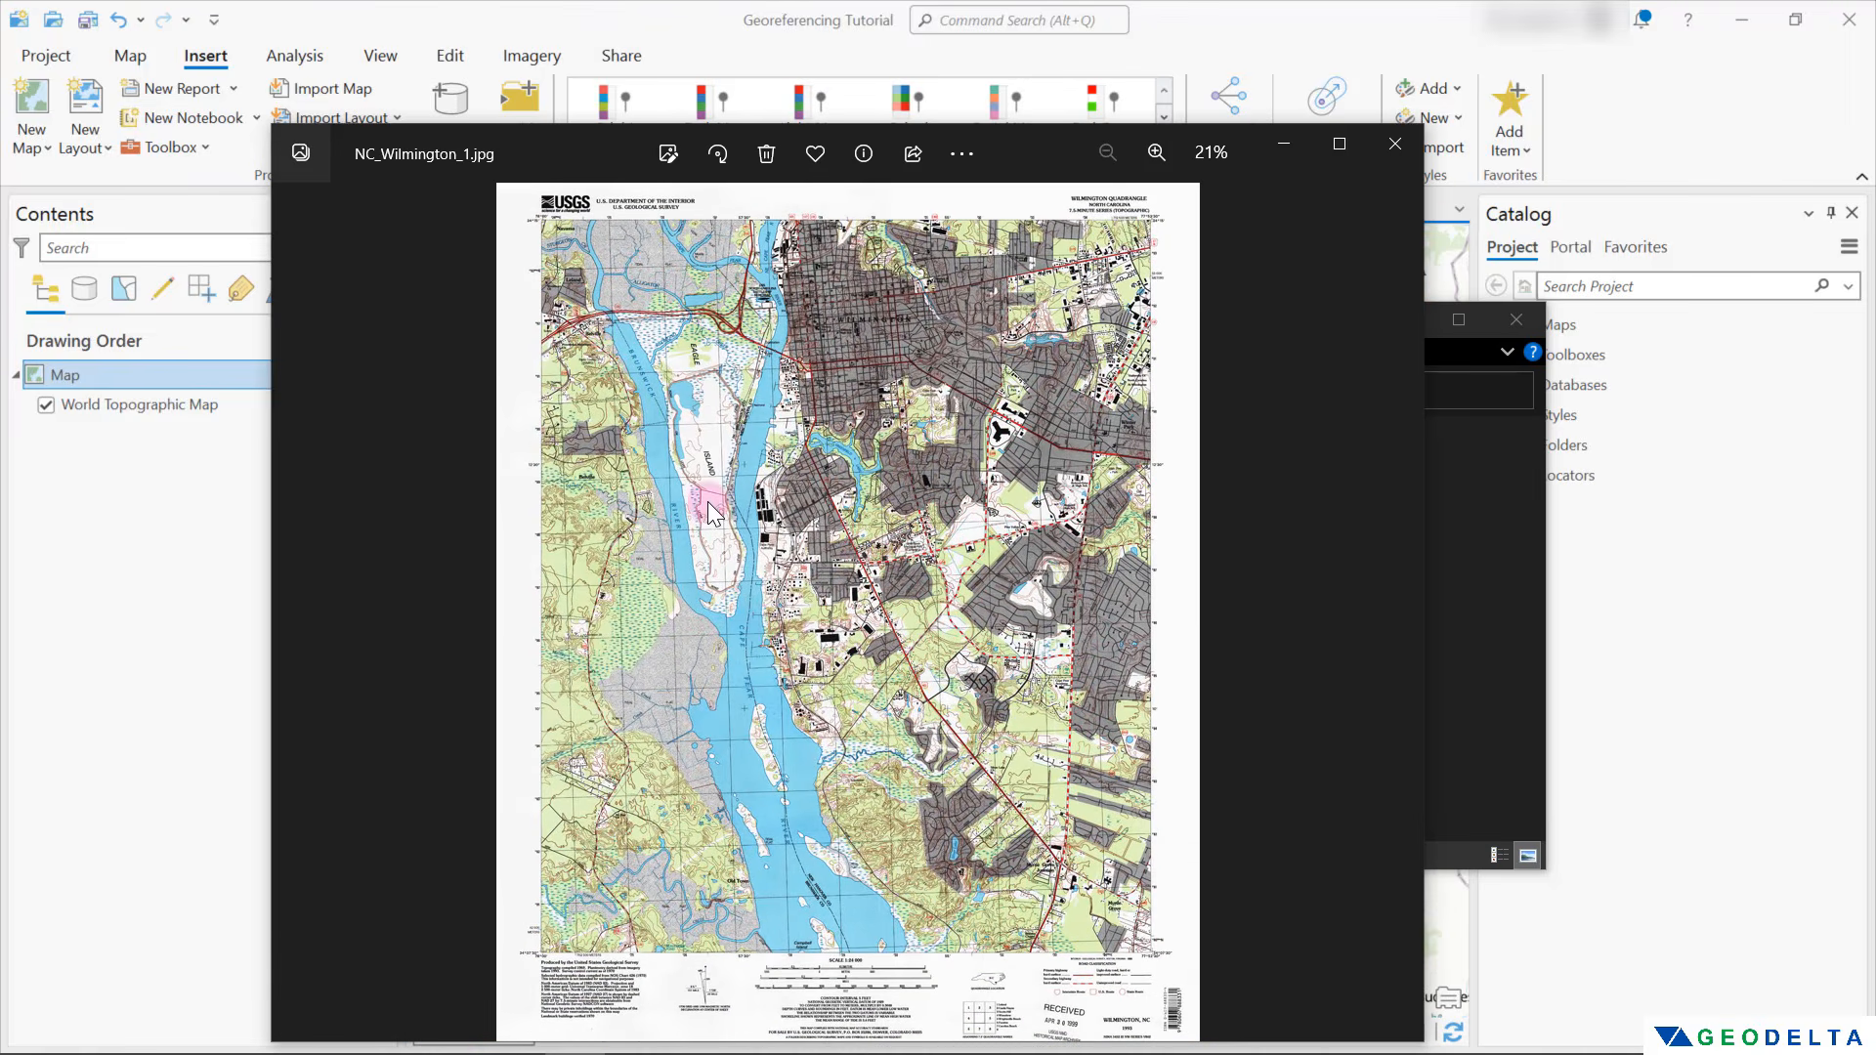
Examine the scanned map's city, Eagle Island and Cape Fear River areas in close-up, and close the image
scroll(709, 518, "up", 2)
left_click_drag(713, 610, 698, 777)
scroll(501, 427, "up", 1)
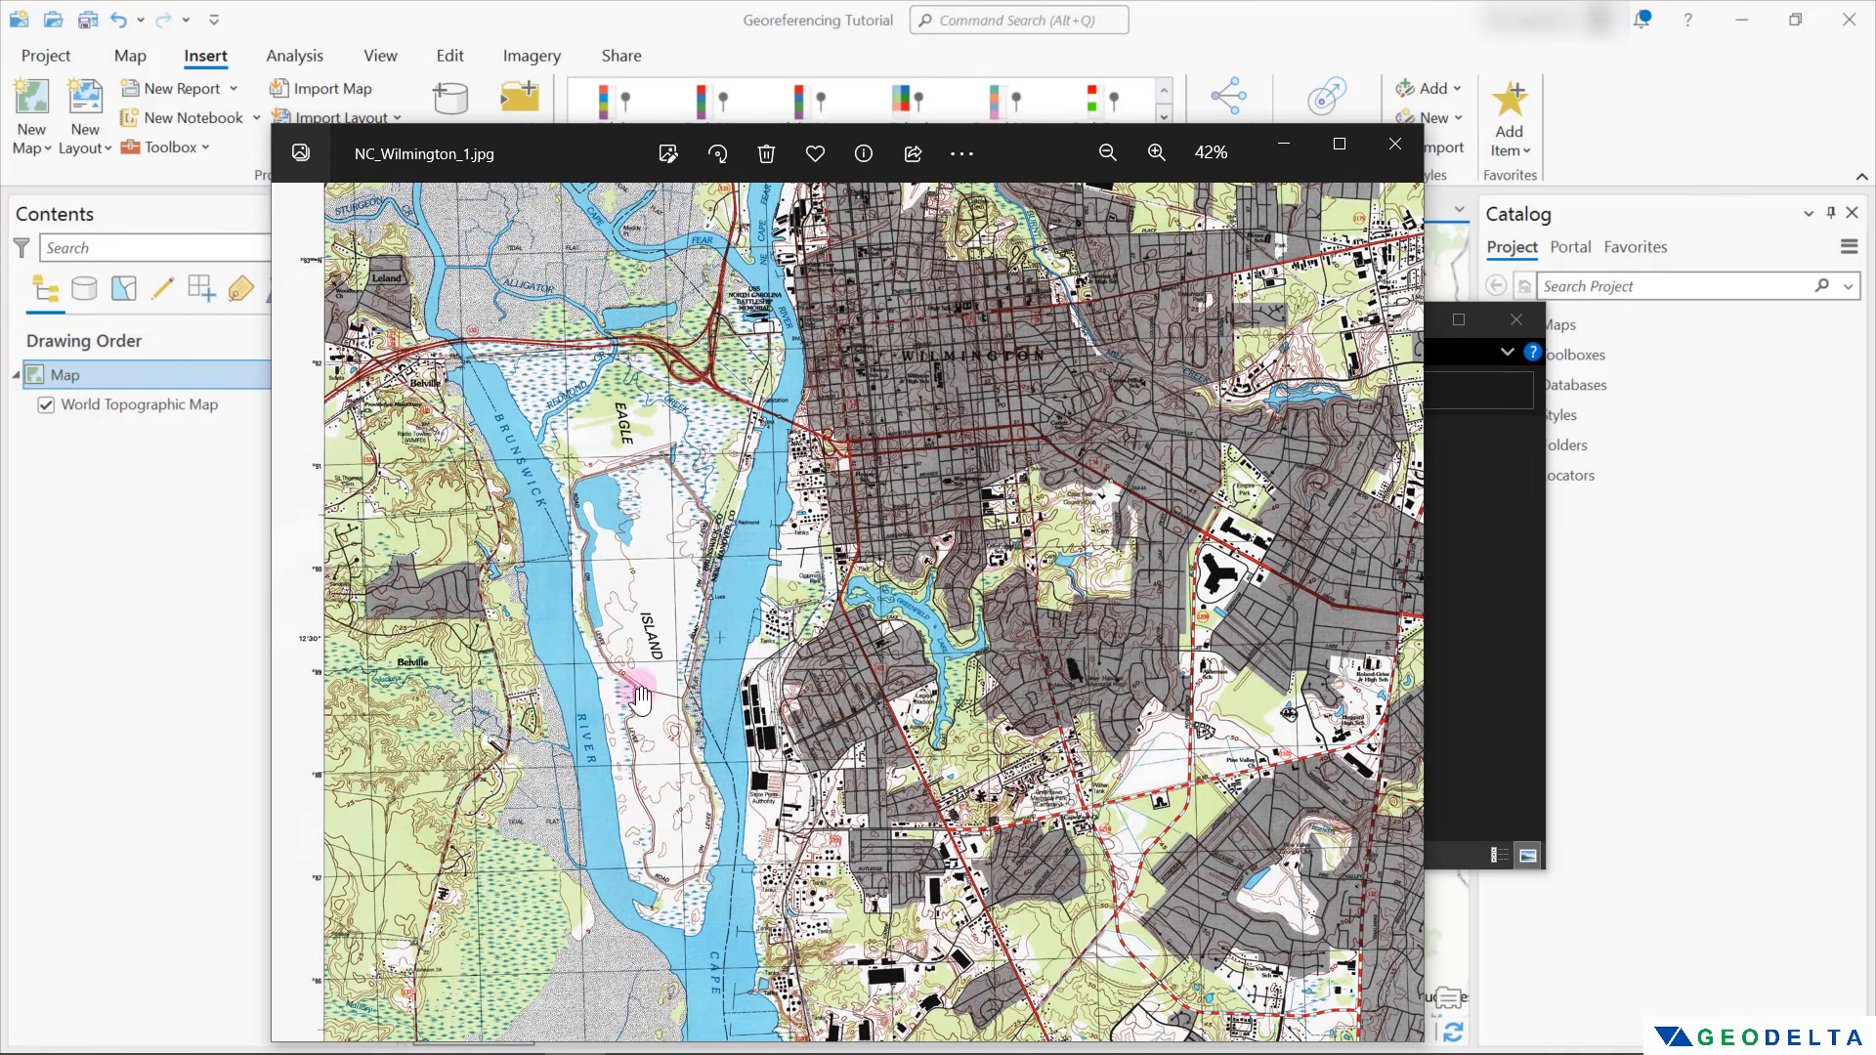
left_click_drag(888, 806, 871, 357)
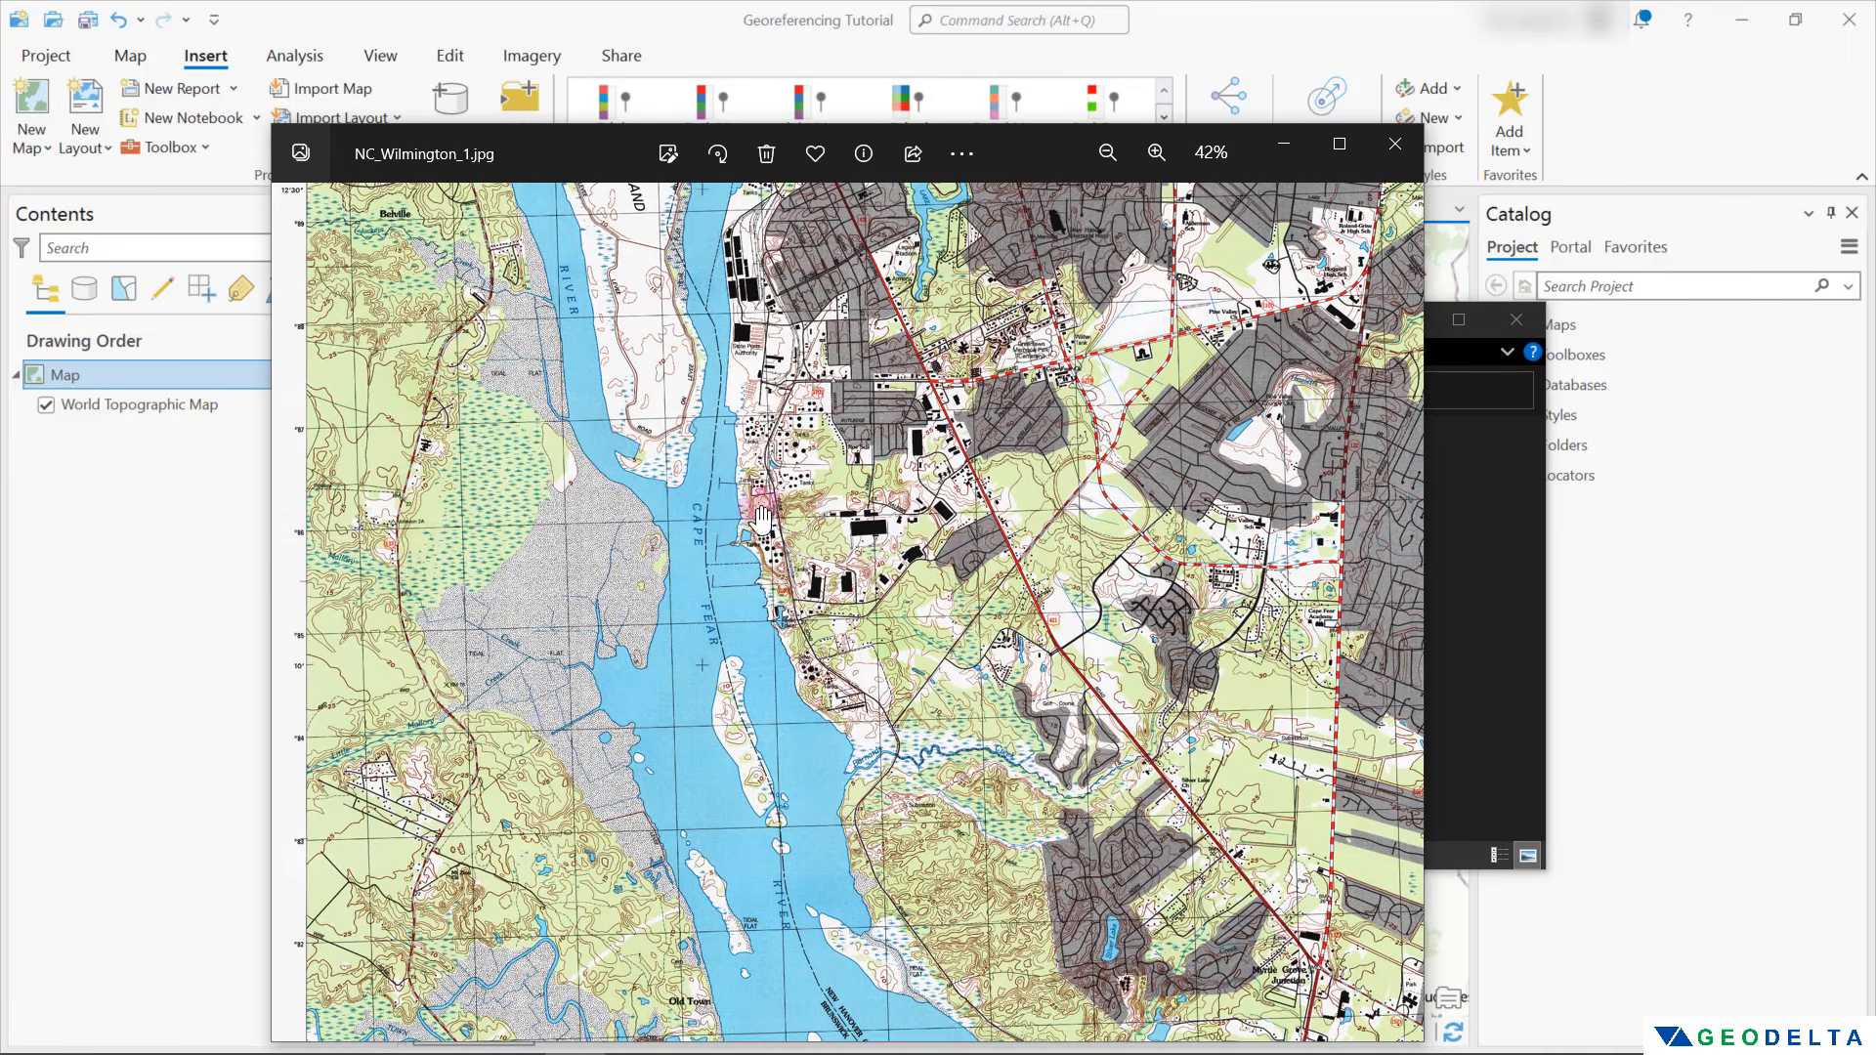
left_click_drag(758, 513, 810, 396)
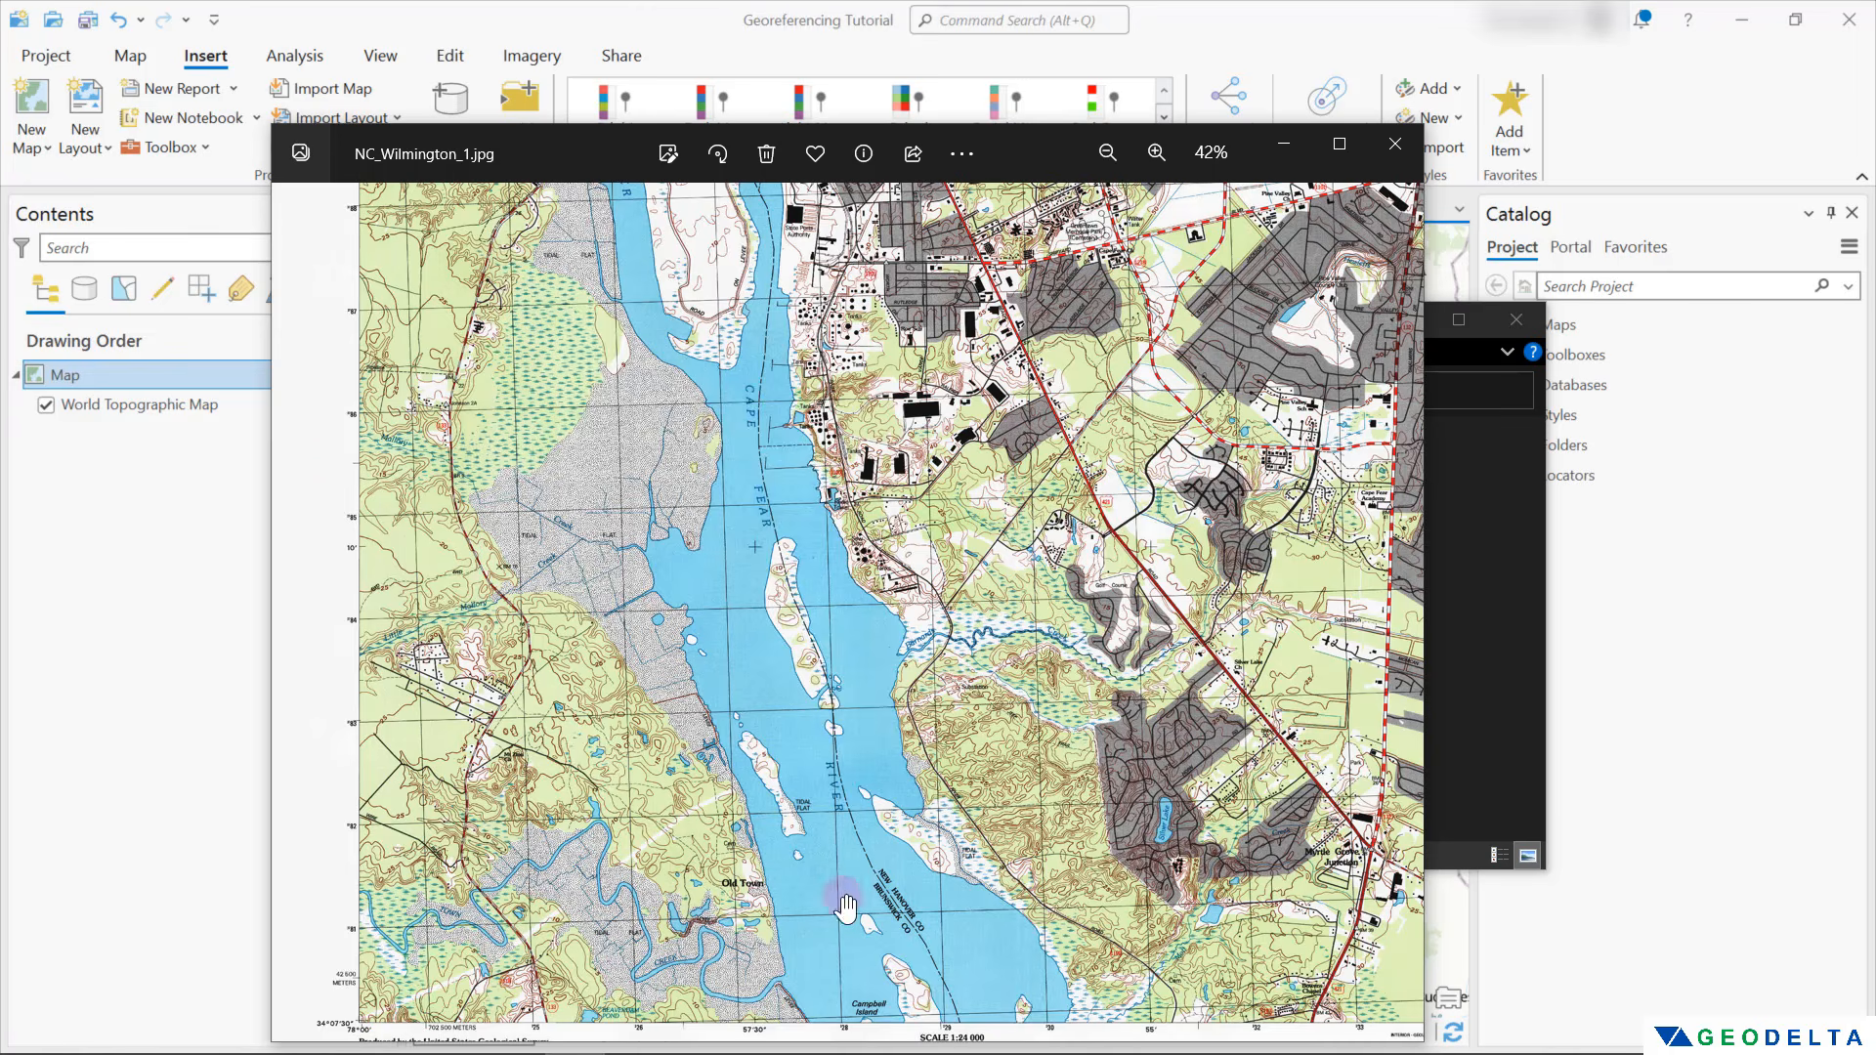
scroll(754, 433, "down", 1)
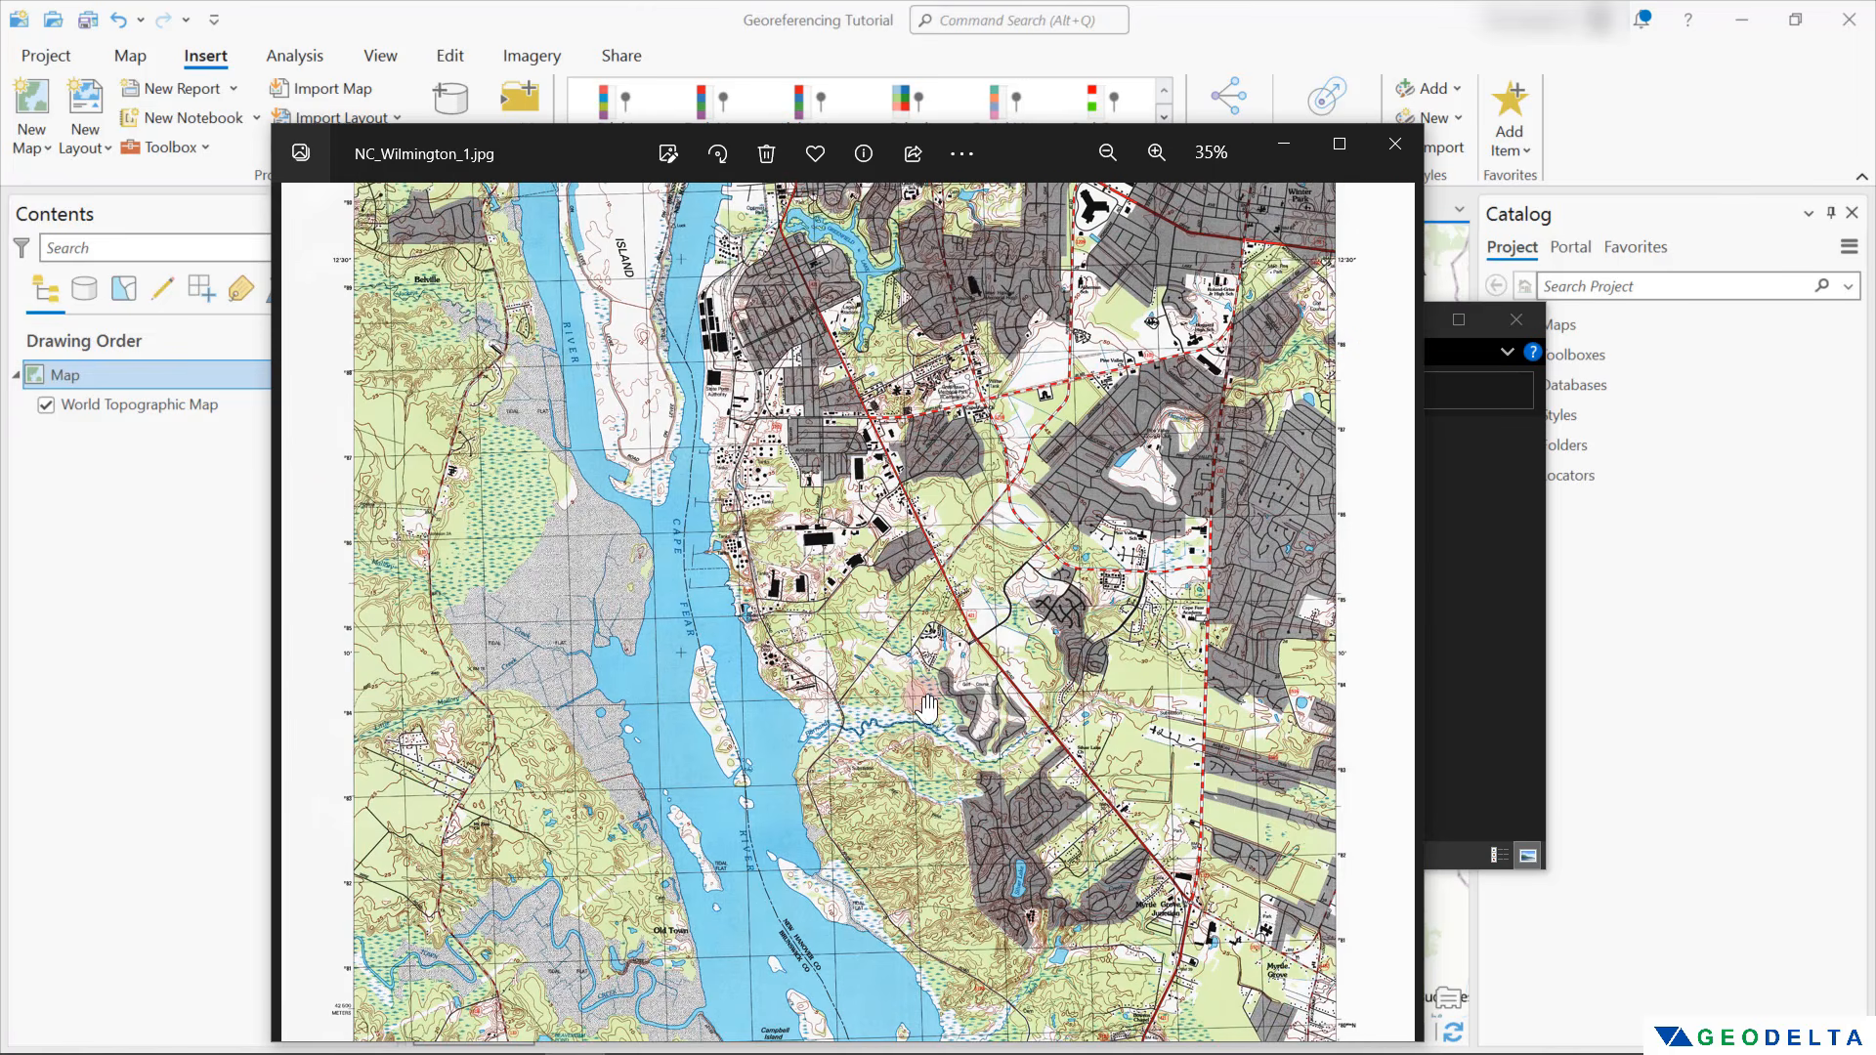
left_click_drag(795, 367, 885, 552)
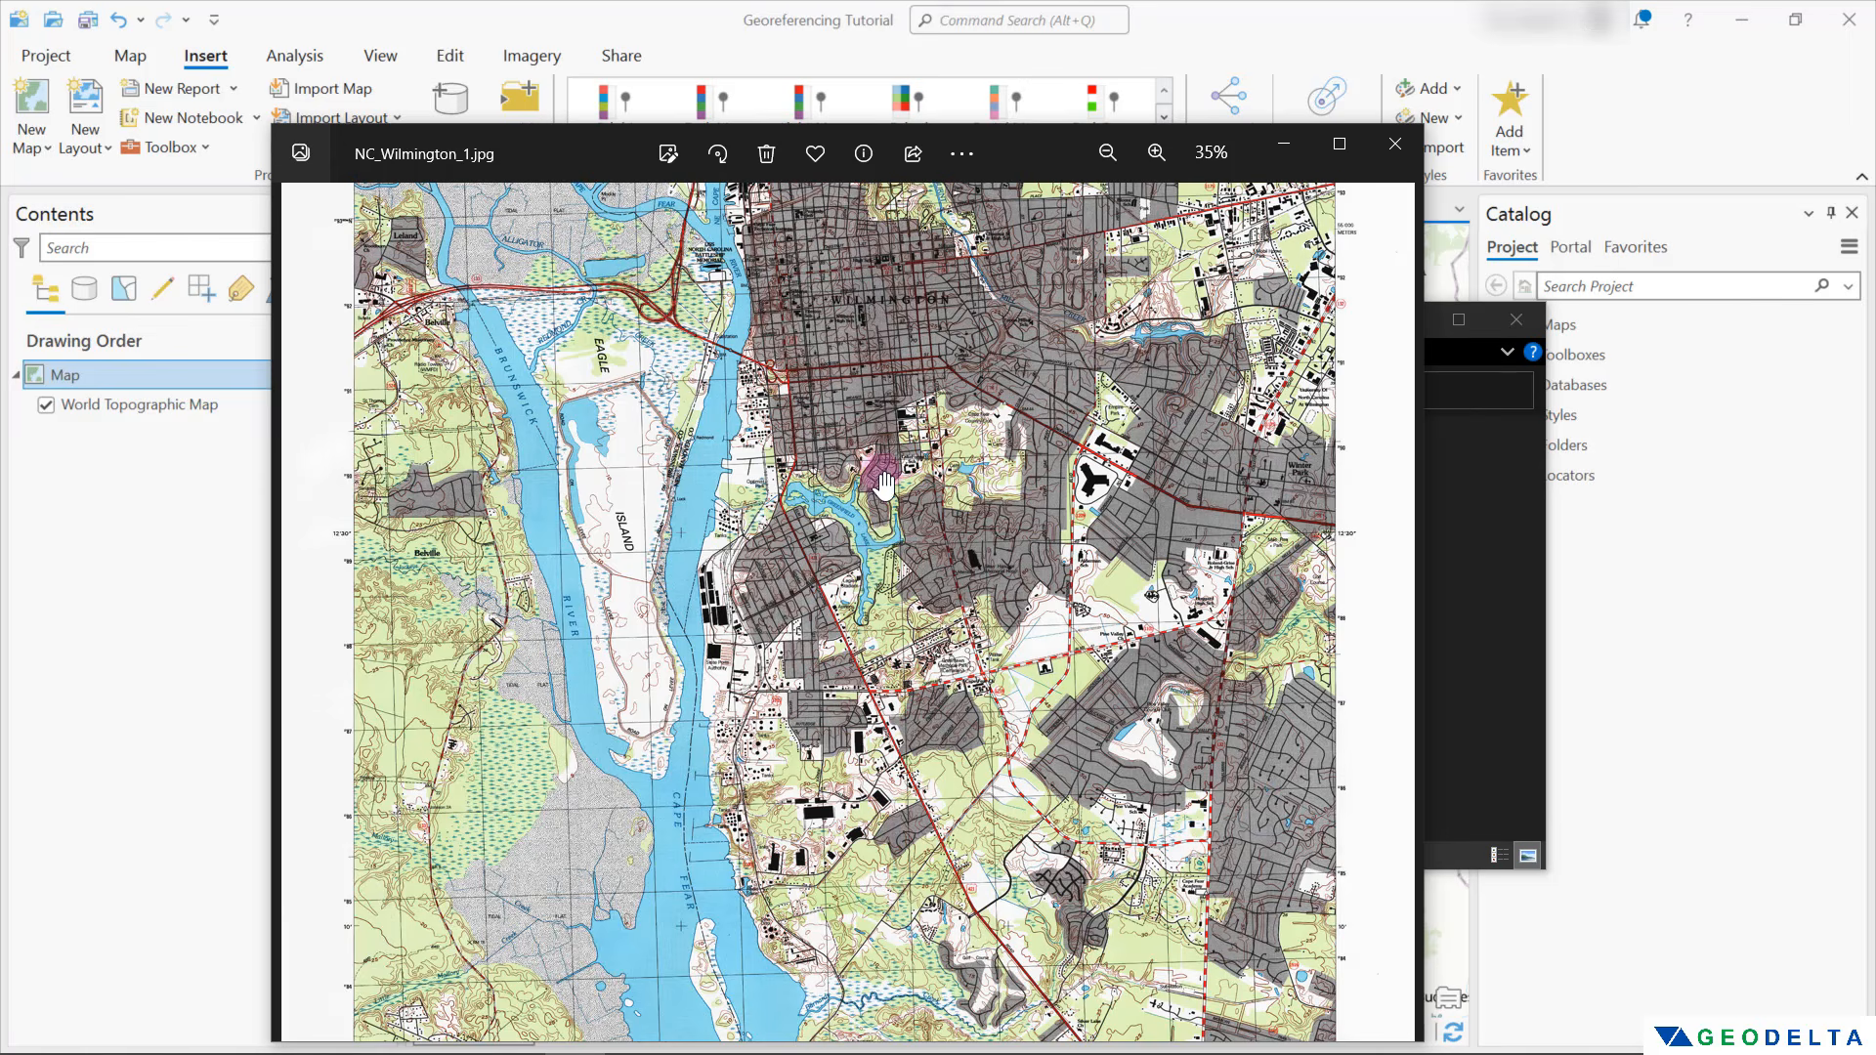
left_click_drag(948, 322, 1047, 418)
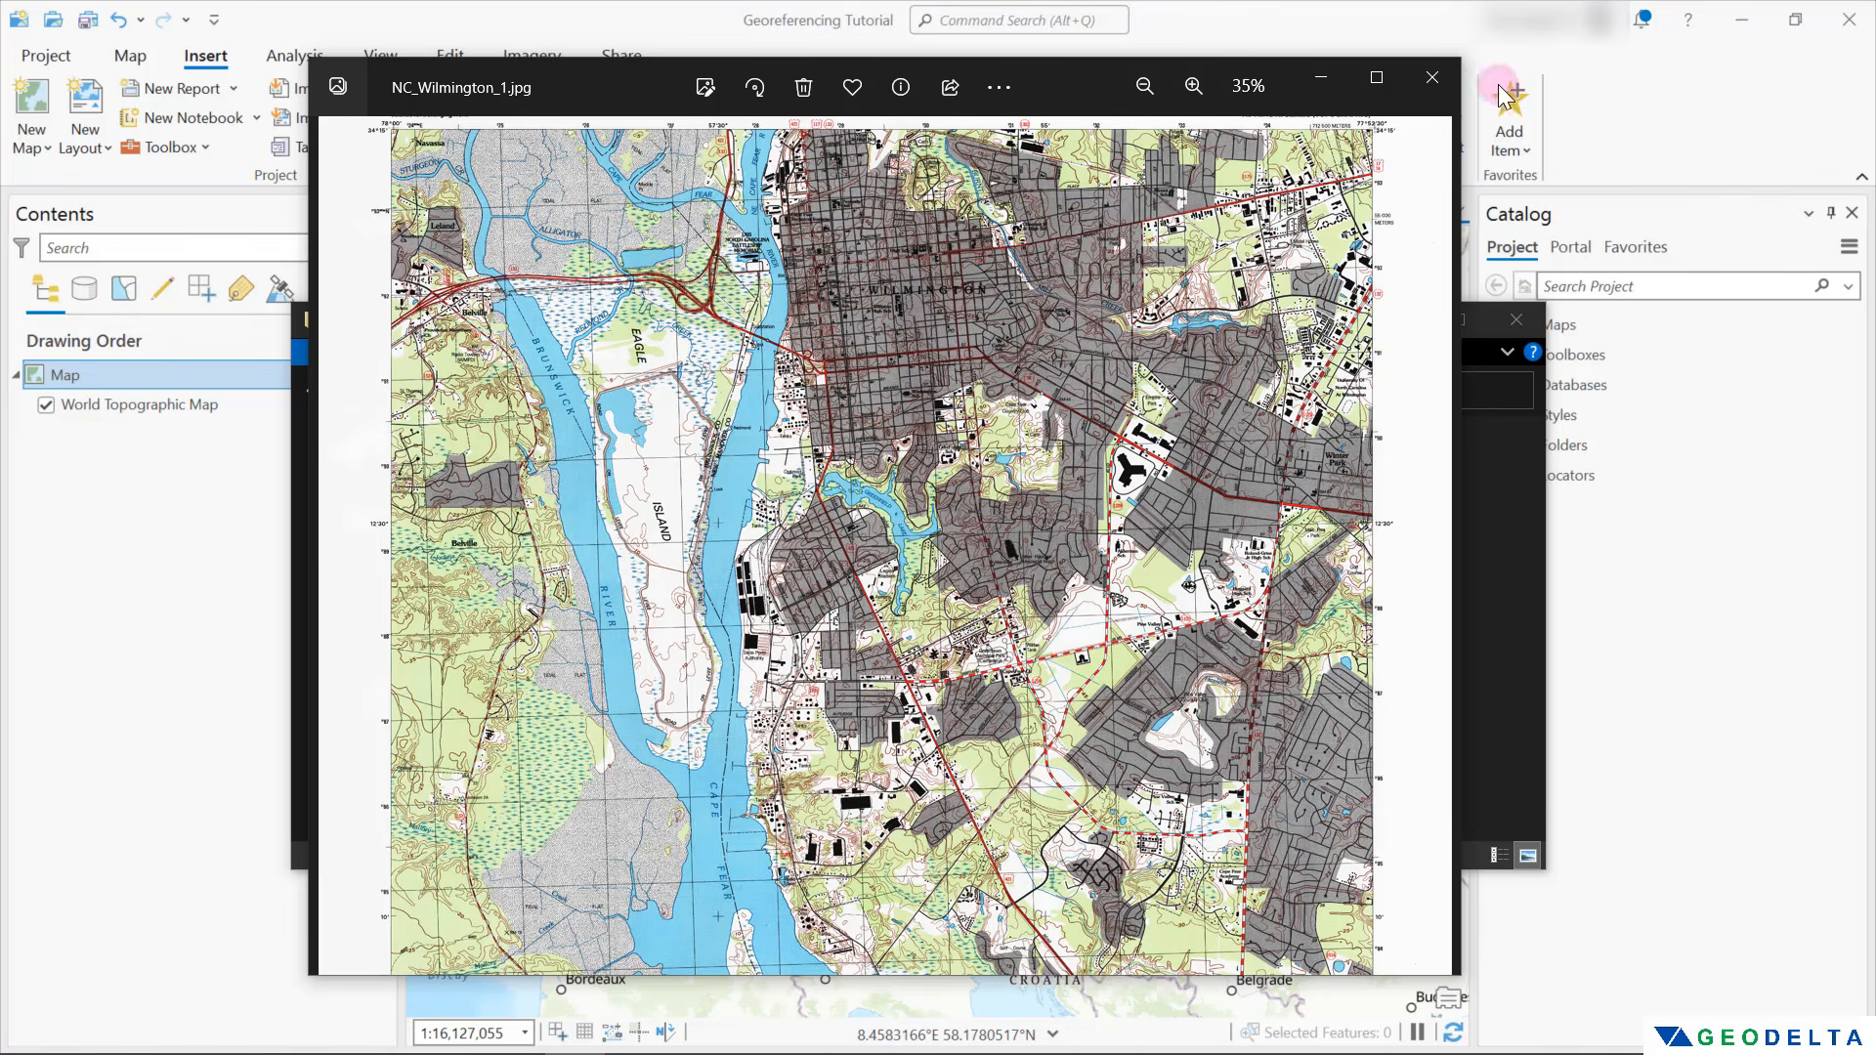
left_click(1432, 77)
Add NC_Wilmington_1.jpg from the file folder to the map and calculate its raster statistics
left_click(671, 679)
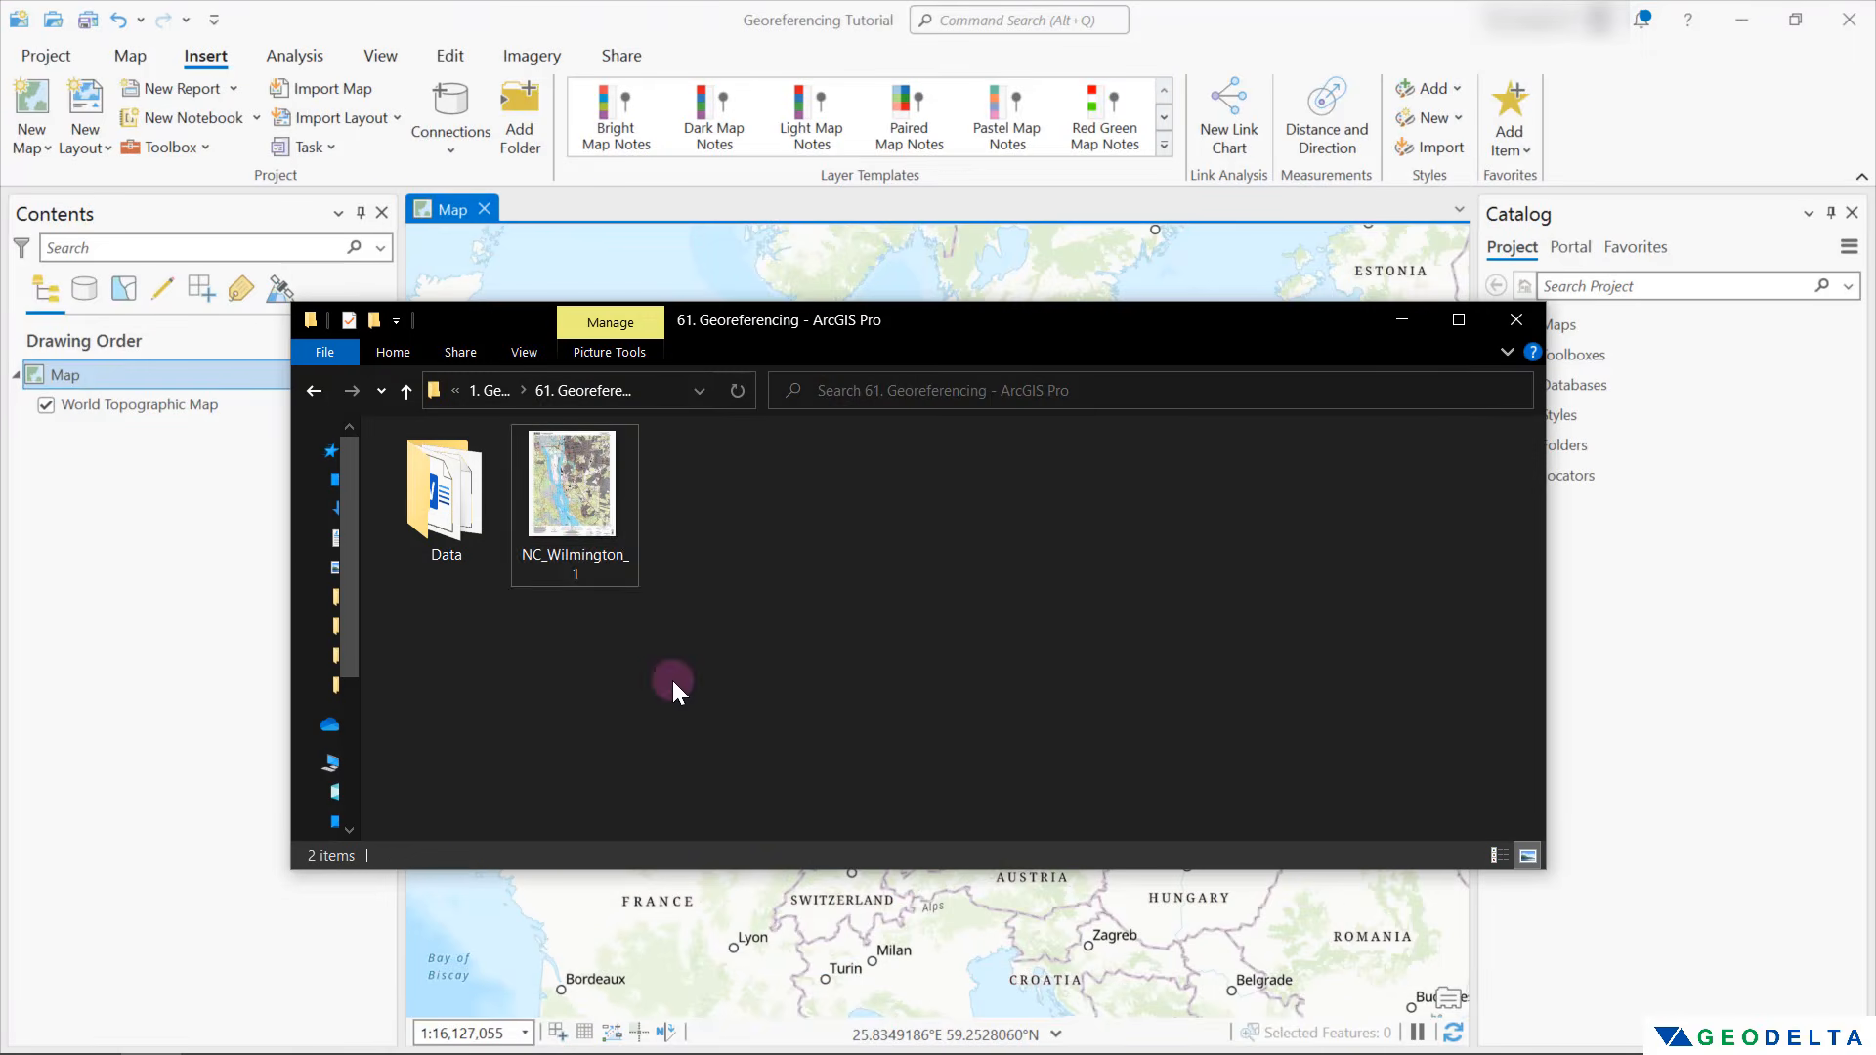
left_click(604, 606)
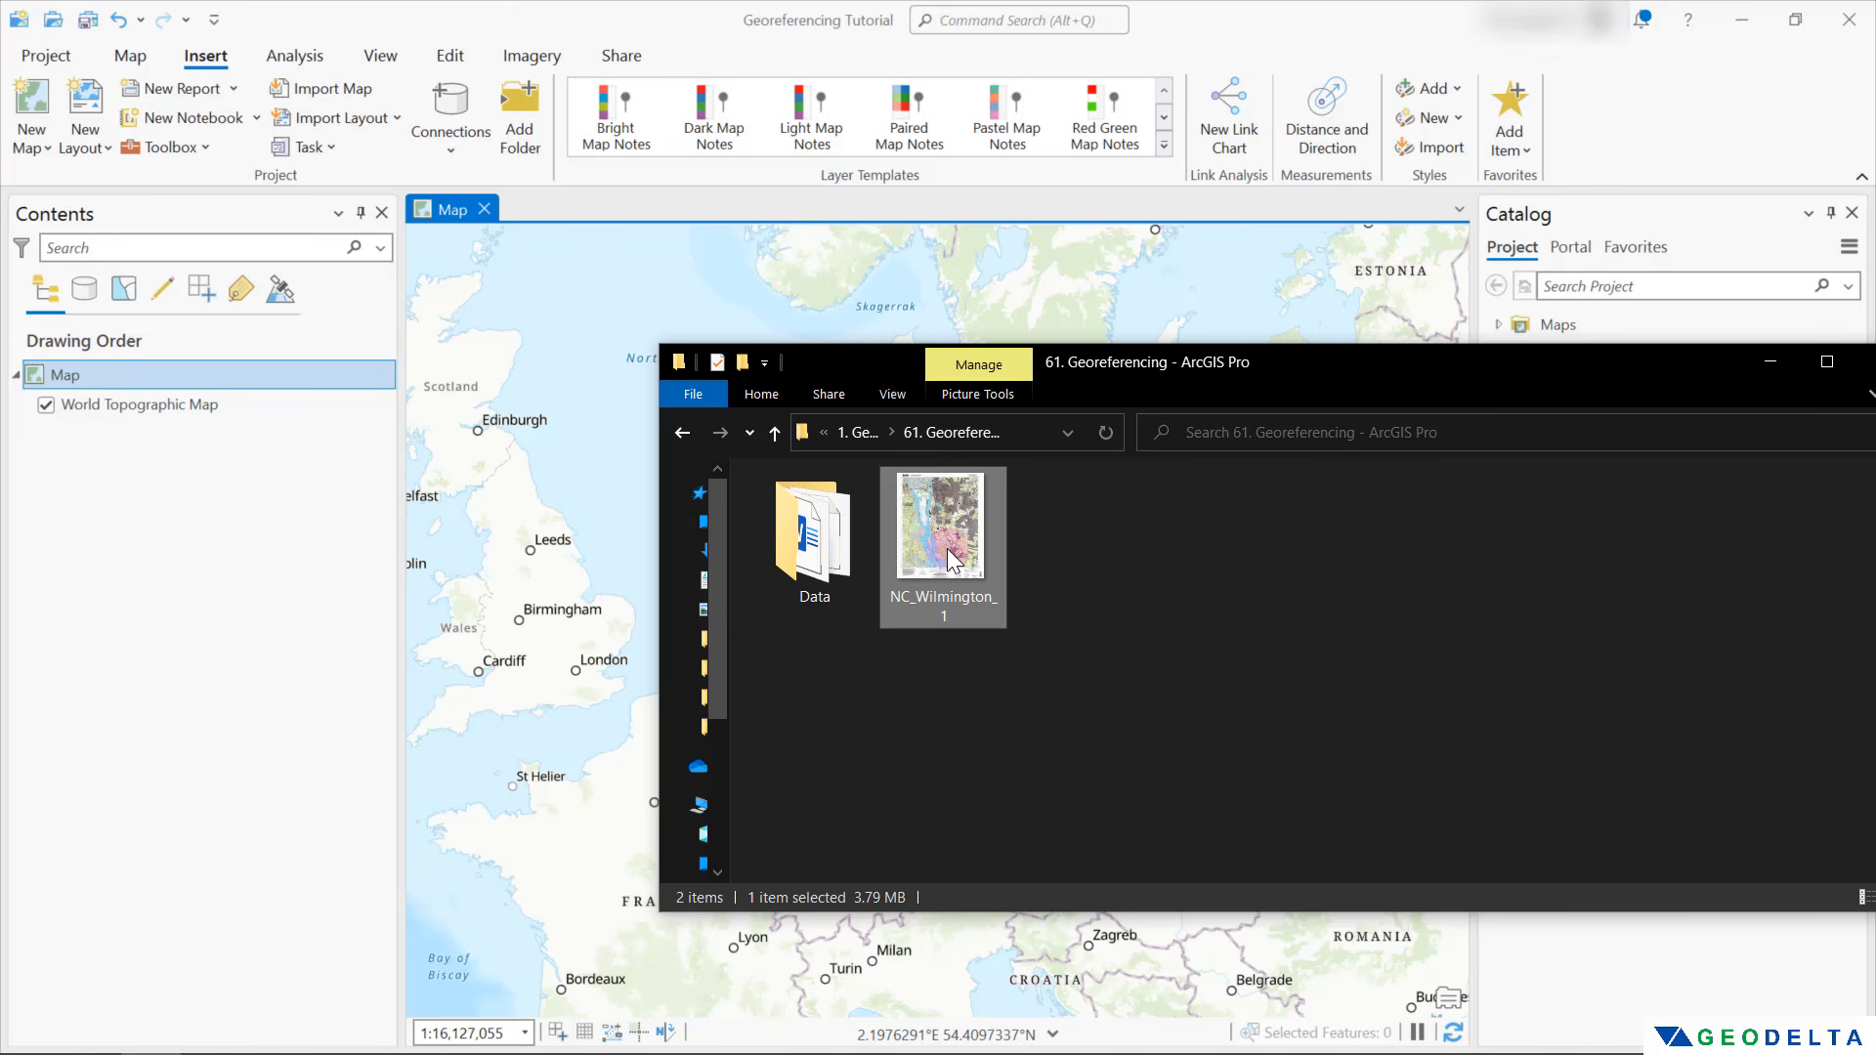
mouse_move(947, 548)
left_mouse_down()
mouse_move(653, 438)
mouse_move(379, 367)
mouse_move(291, 438)
mouse_move(296, 389)
mouse_move(494, 486)
left_mouse_up()
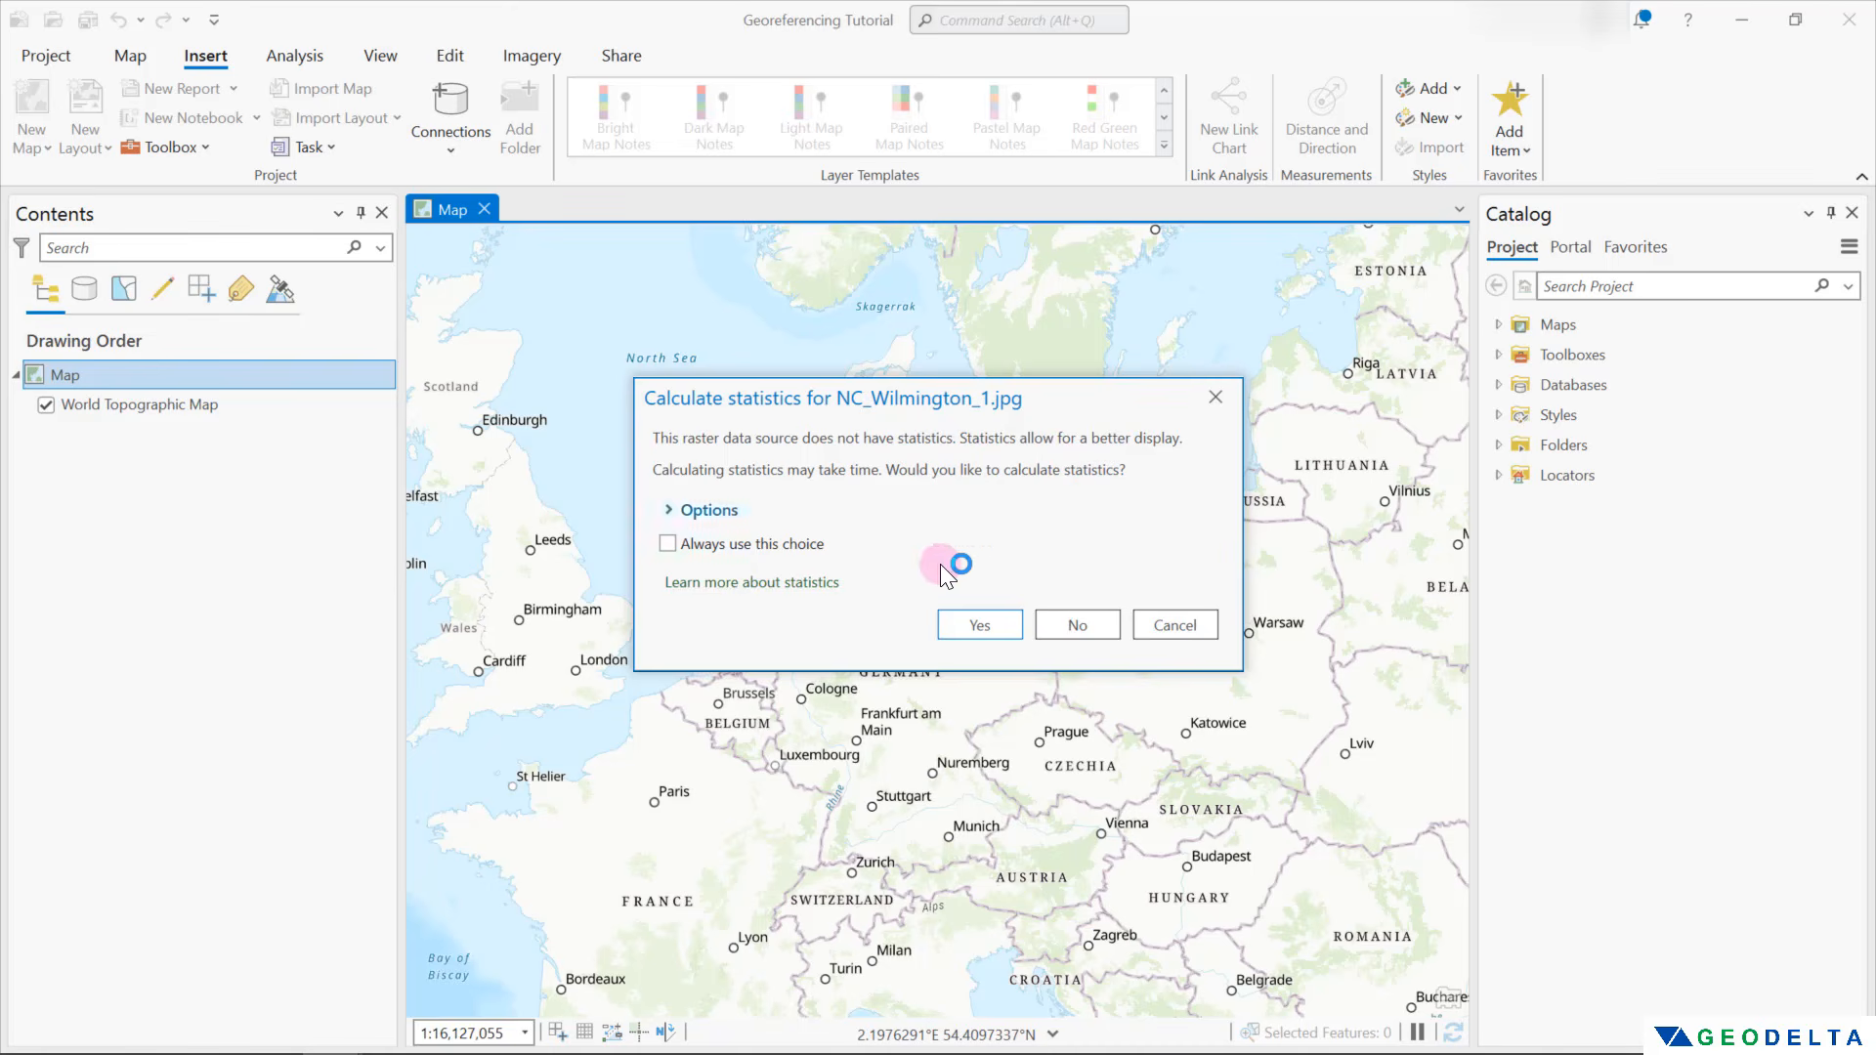
left_click(987, 631)
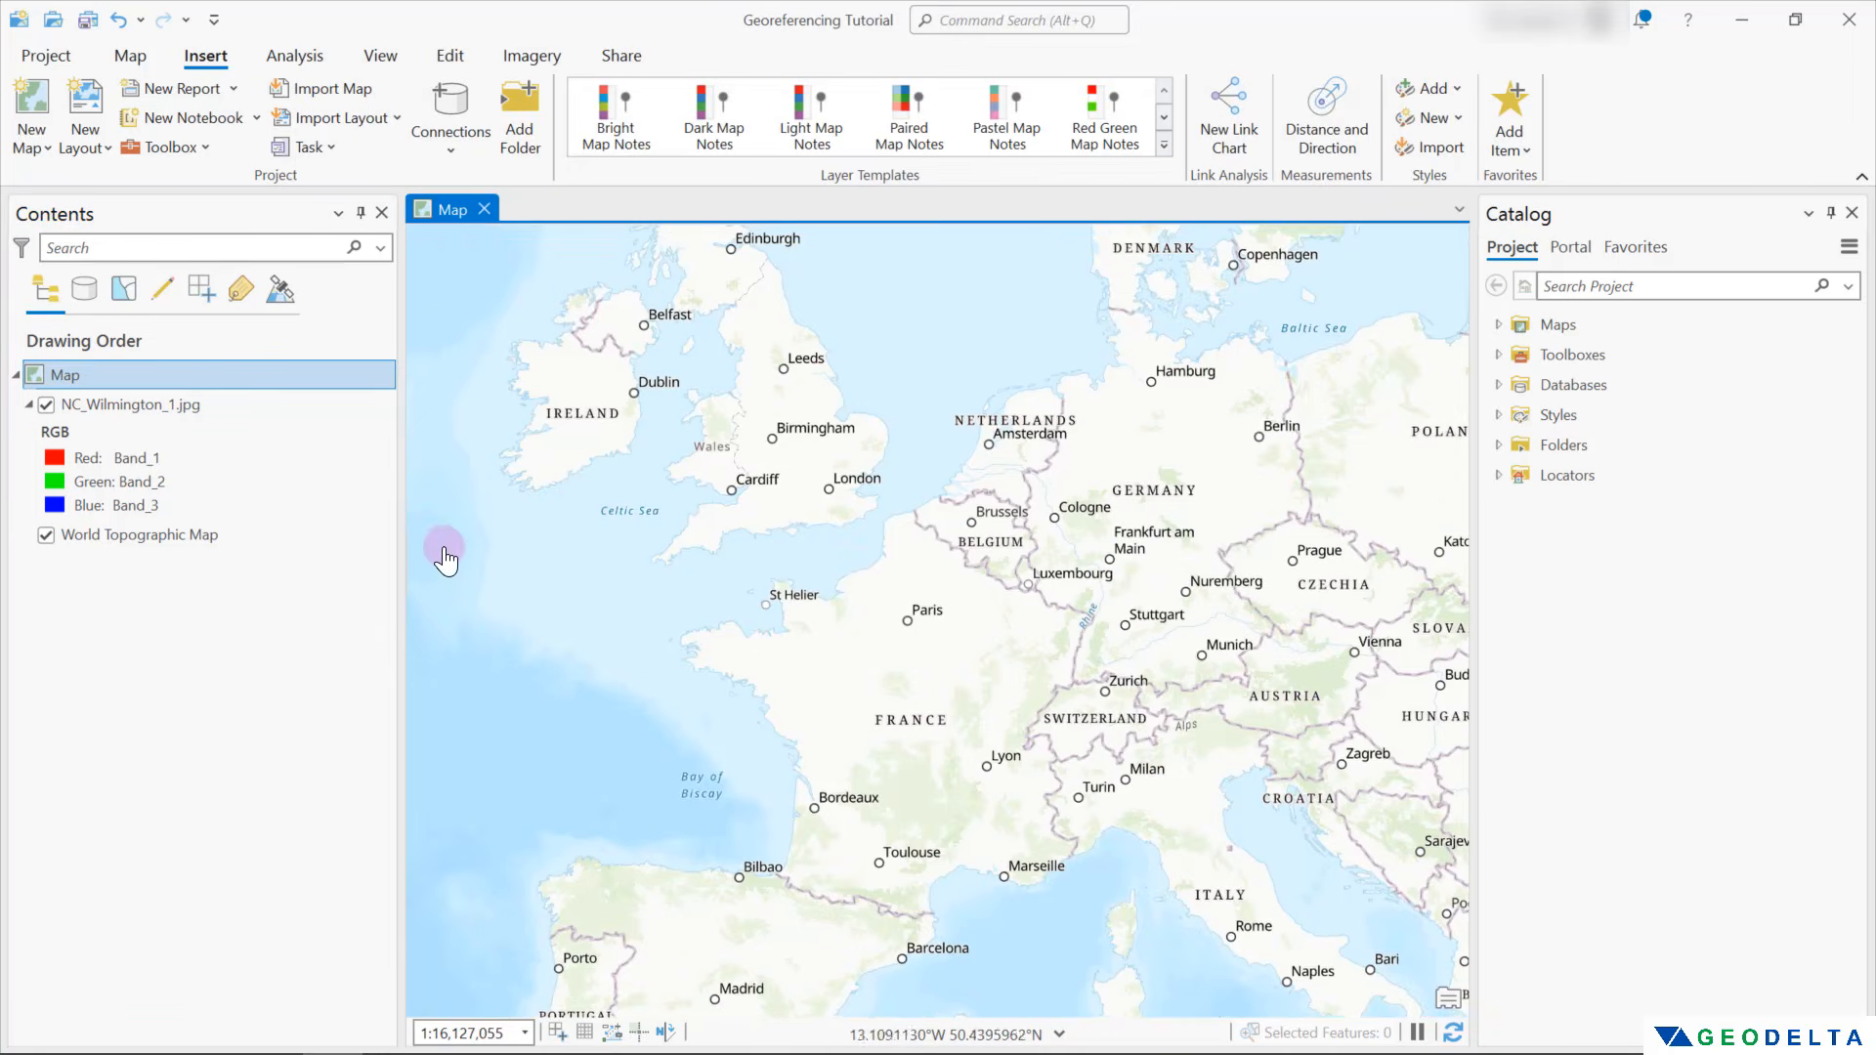
Locate Wilmington, North Carolina, on the basemap at a scale showing the city and its river
left_click_drag(430, 548, 1276, 582)
left_click_drag(703, 689, 1352, 595)
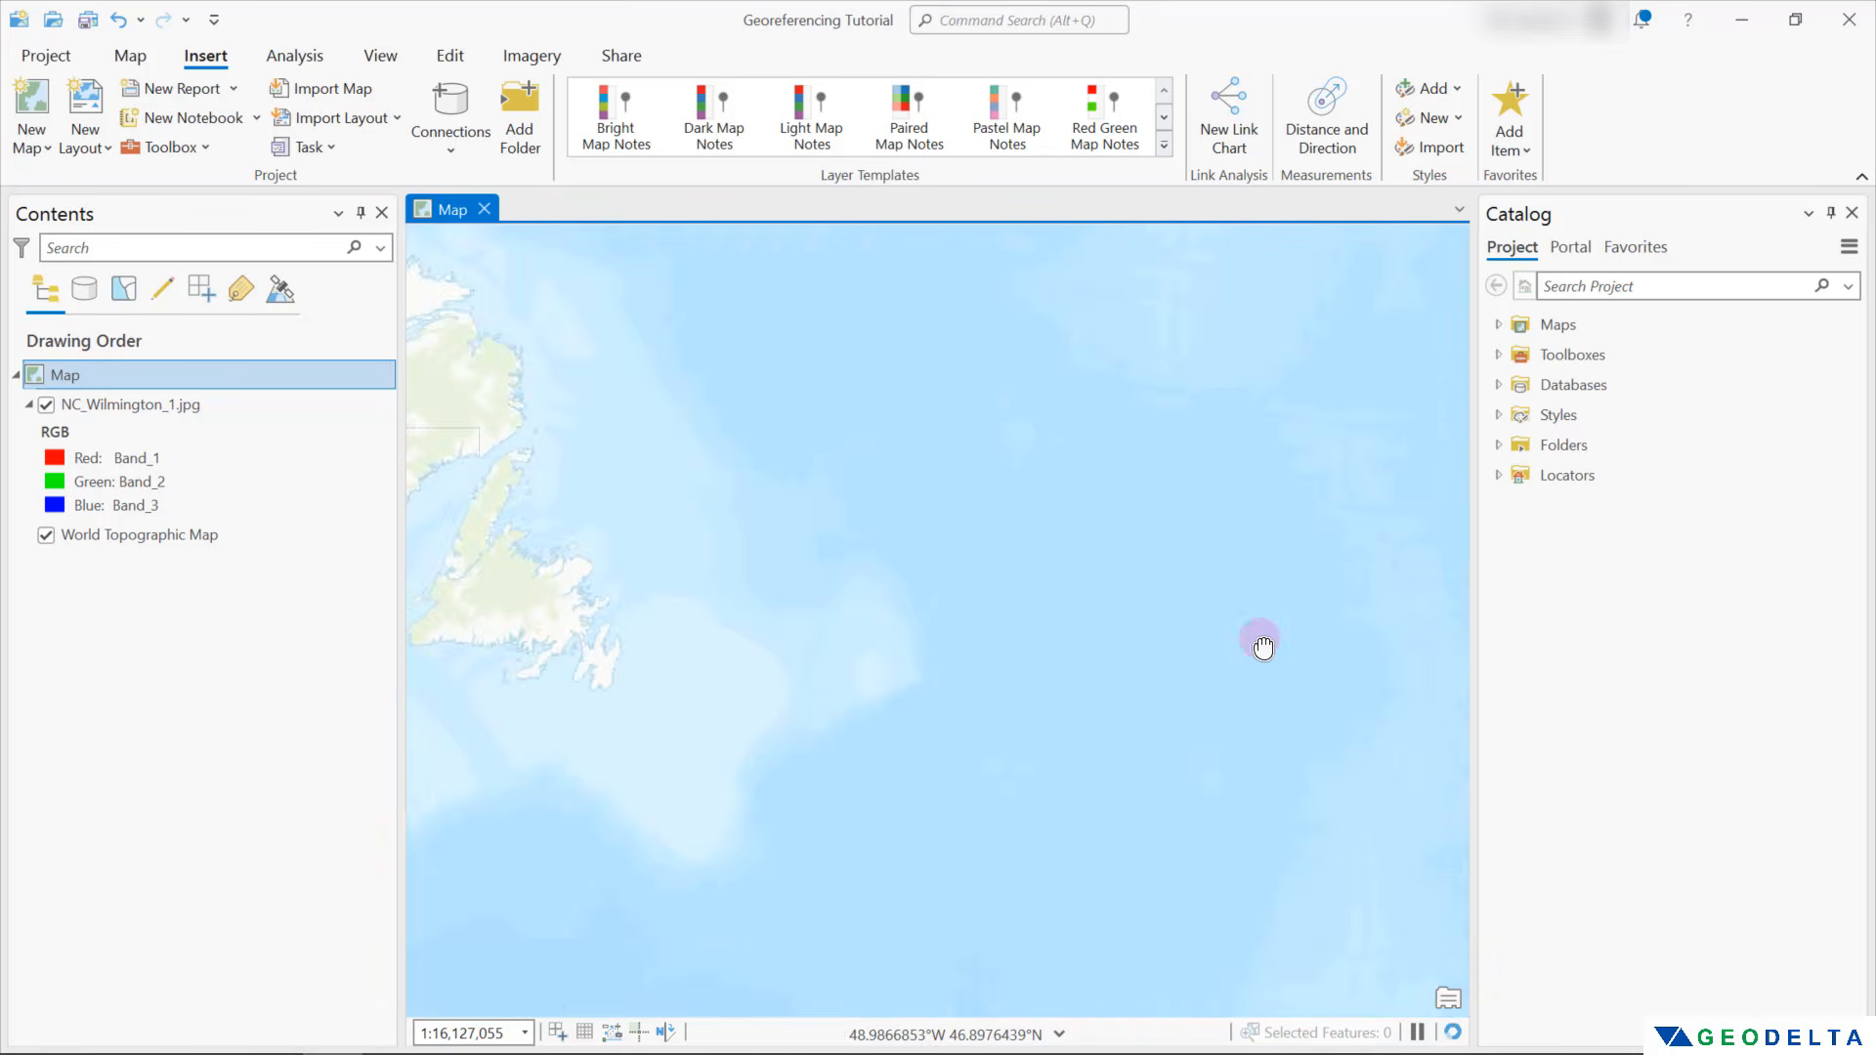
left_click_drag(633, 676, 1260, 643)
left_click_drag(693, 693, 1097, 568)
left_click_drag(811, 796, 976, 753)
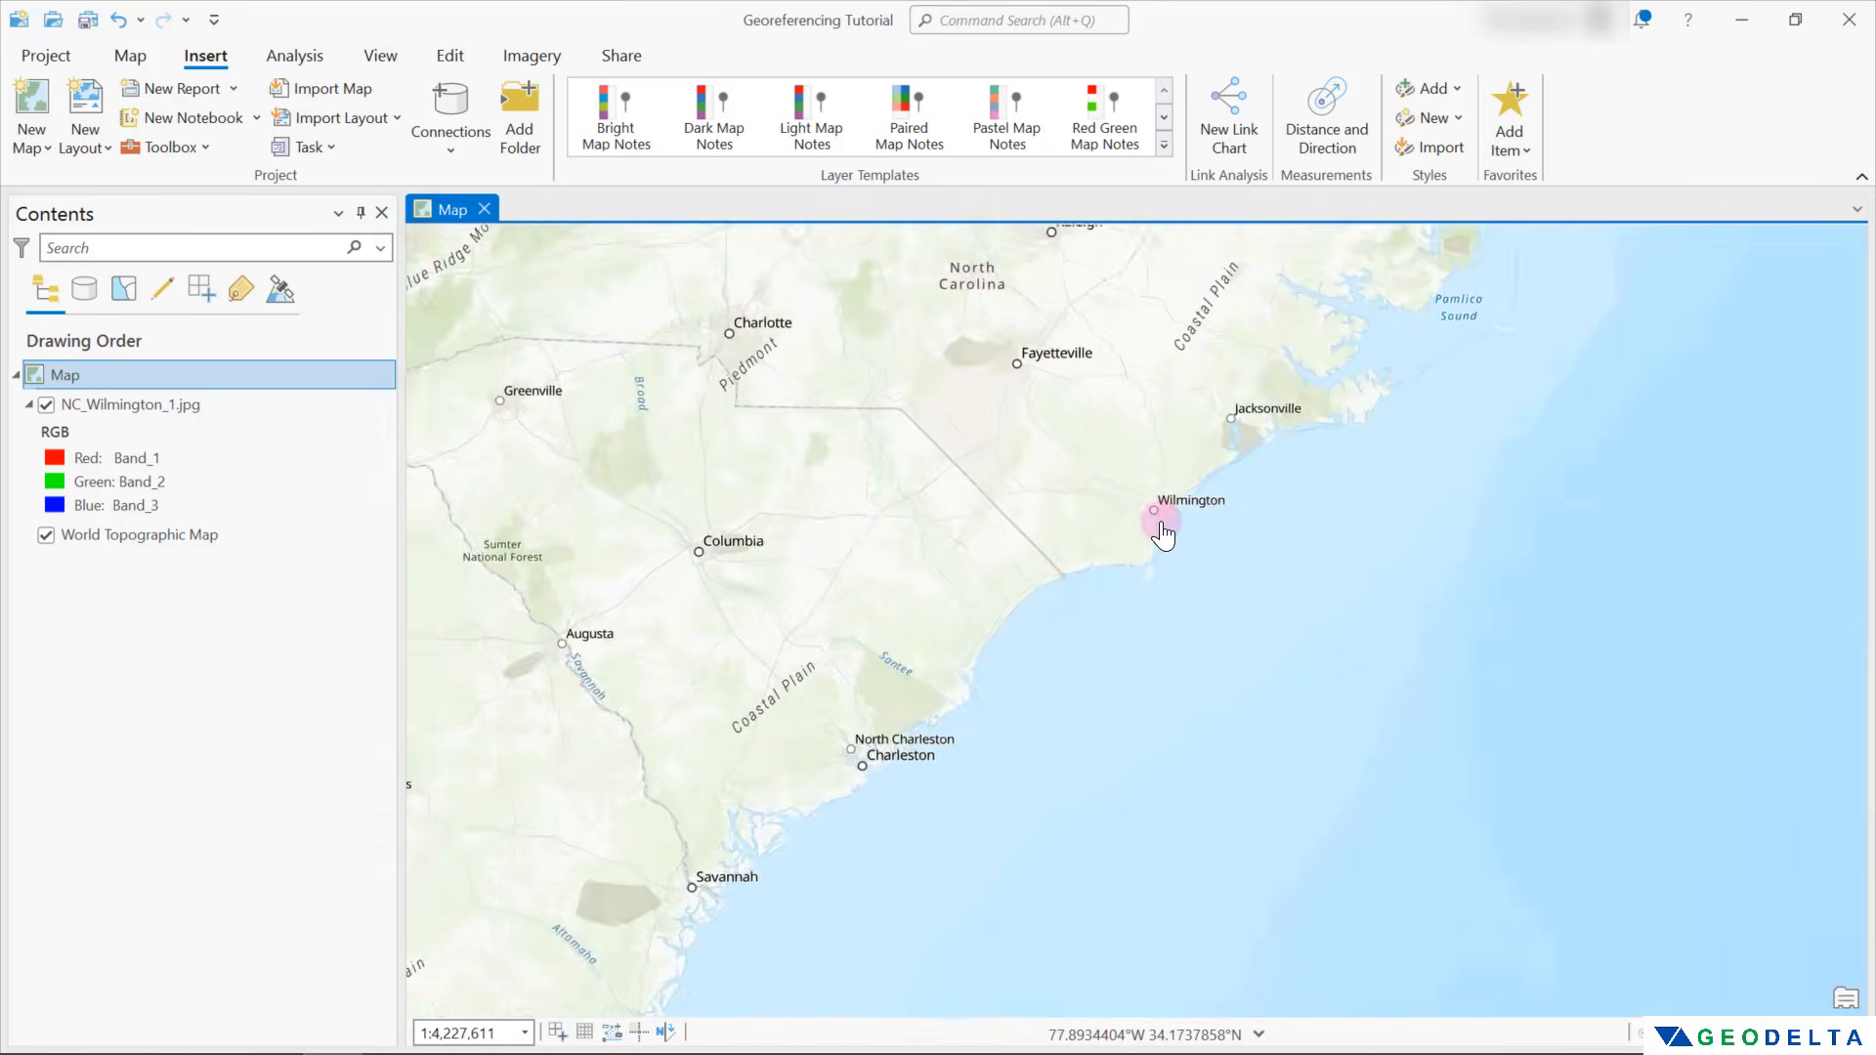
scroll(1163, 534, "up", 10)
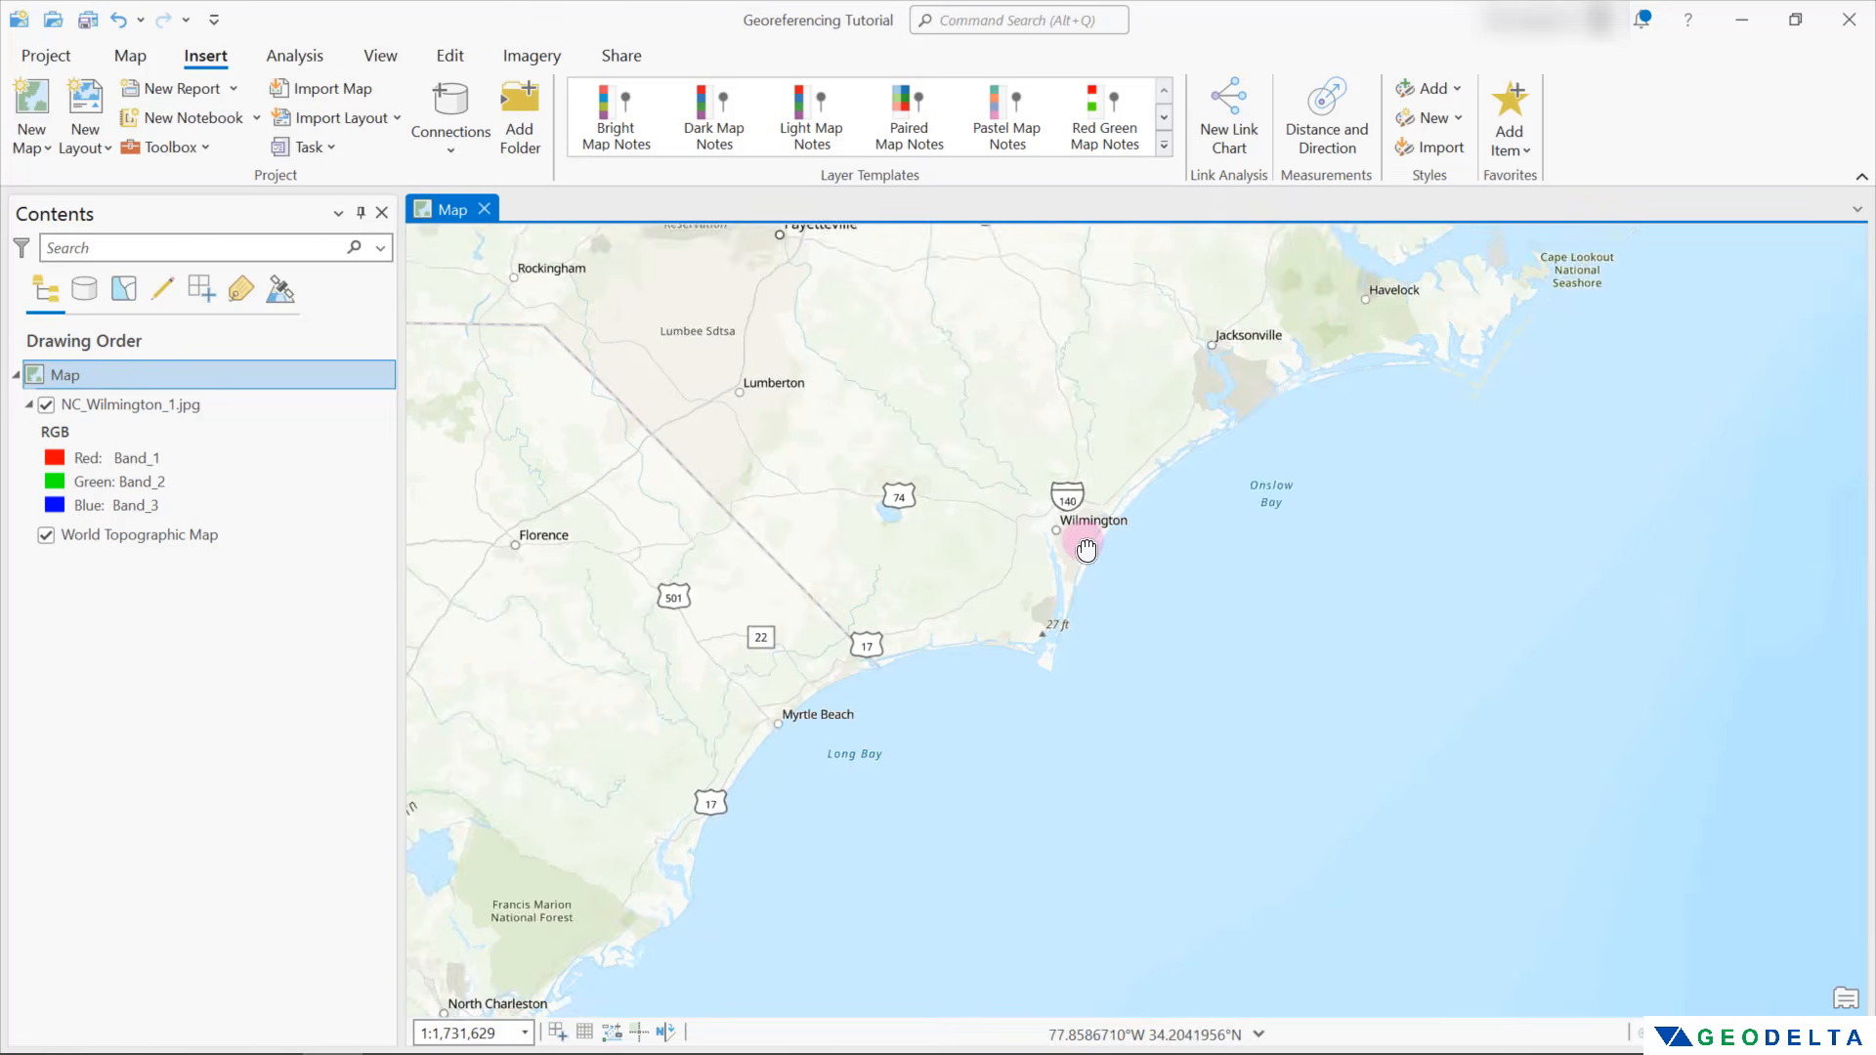
scroll(998, 577, "up", 2)
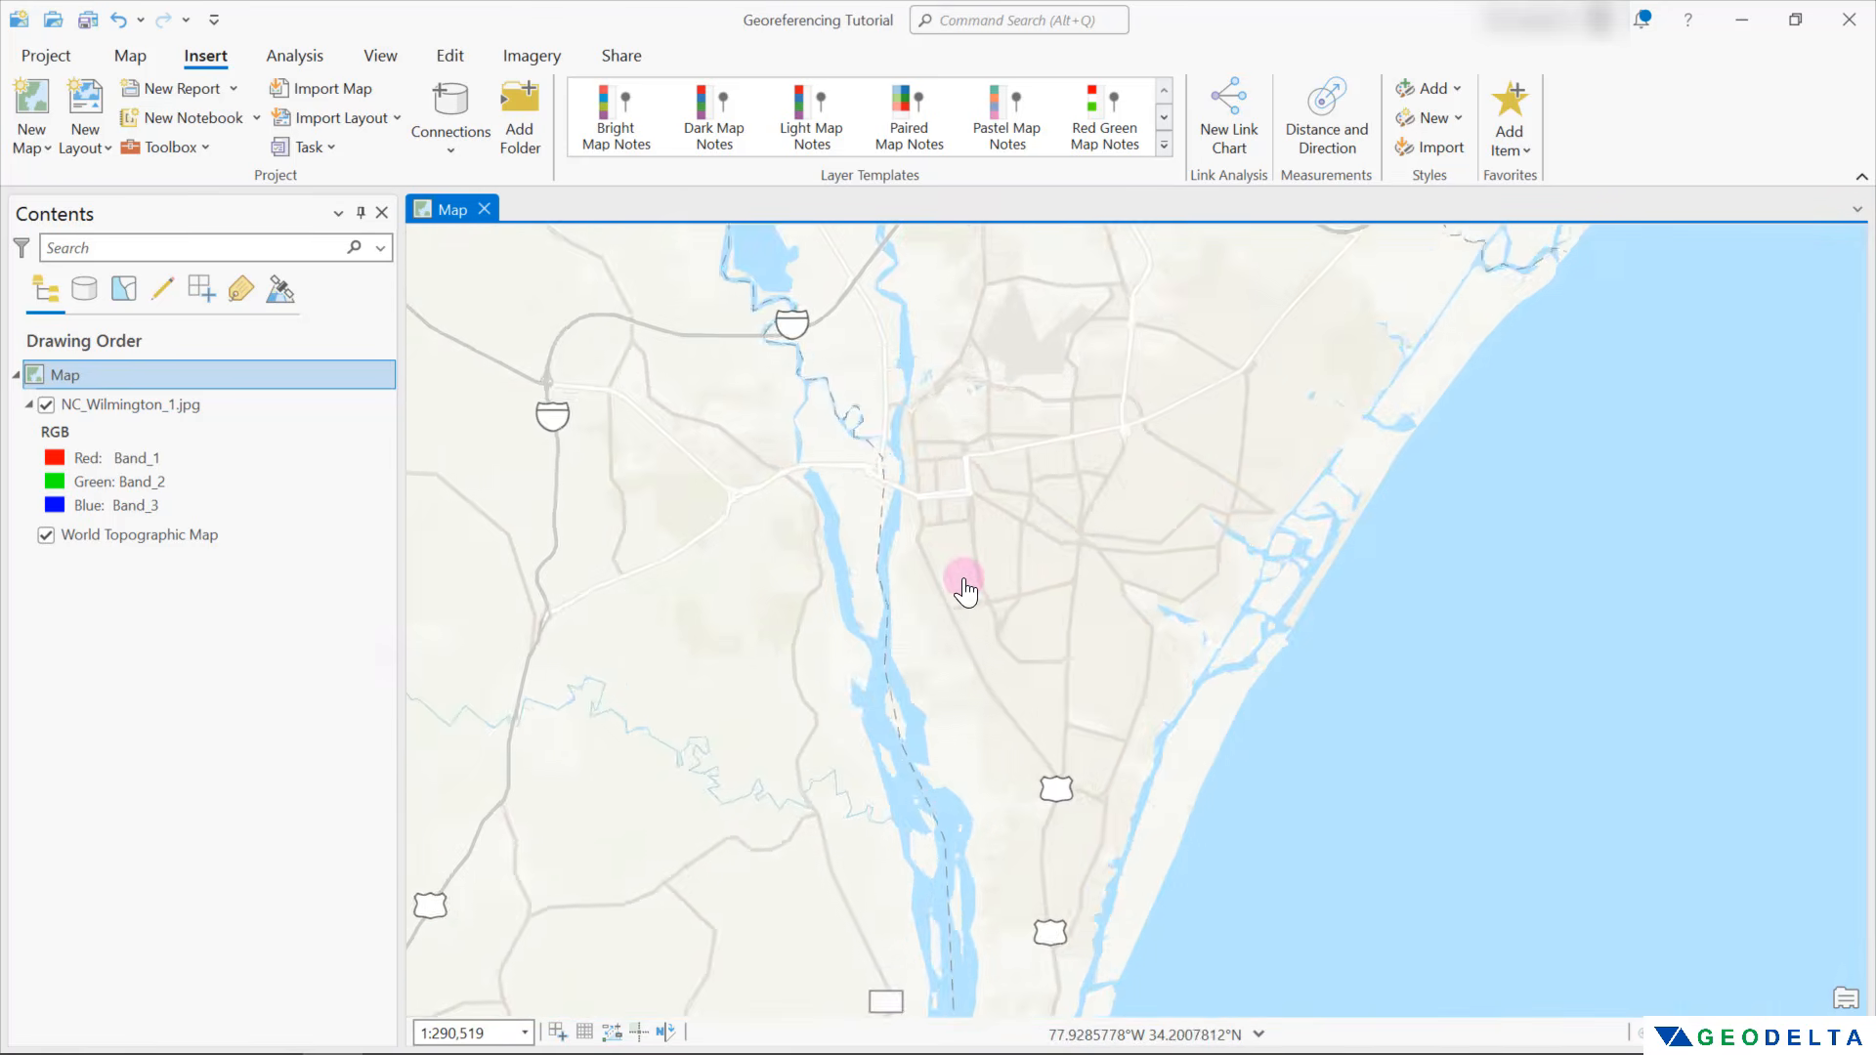
scroll(997, 566, "up", 2)
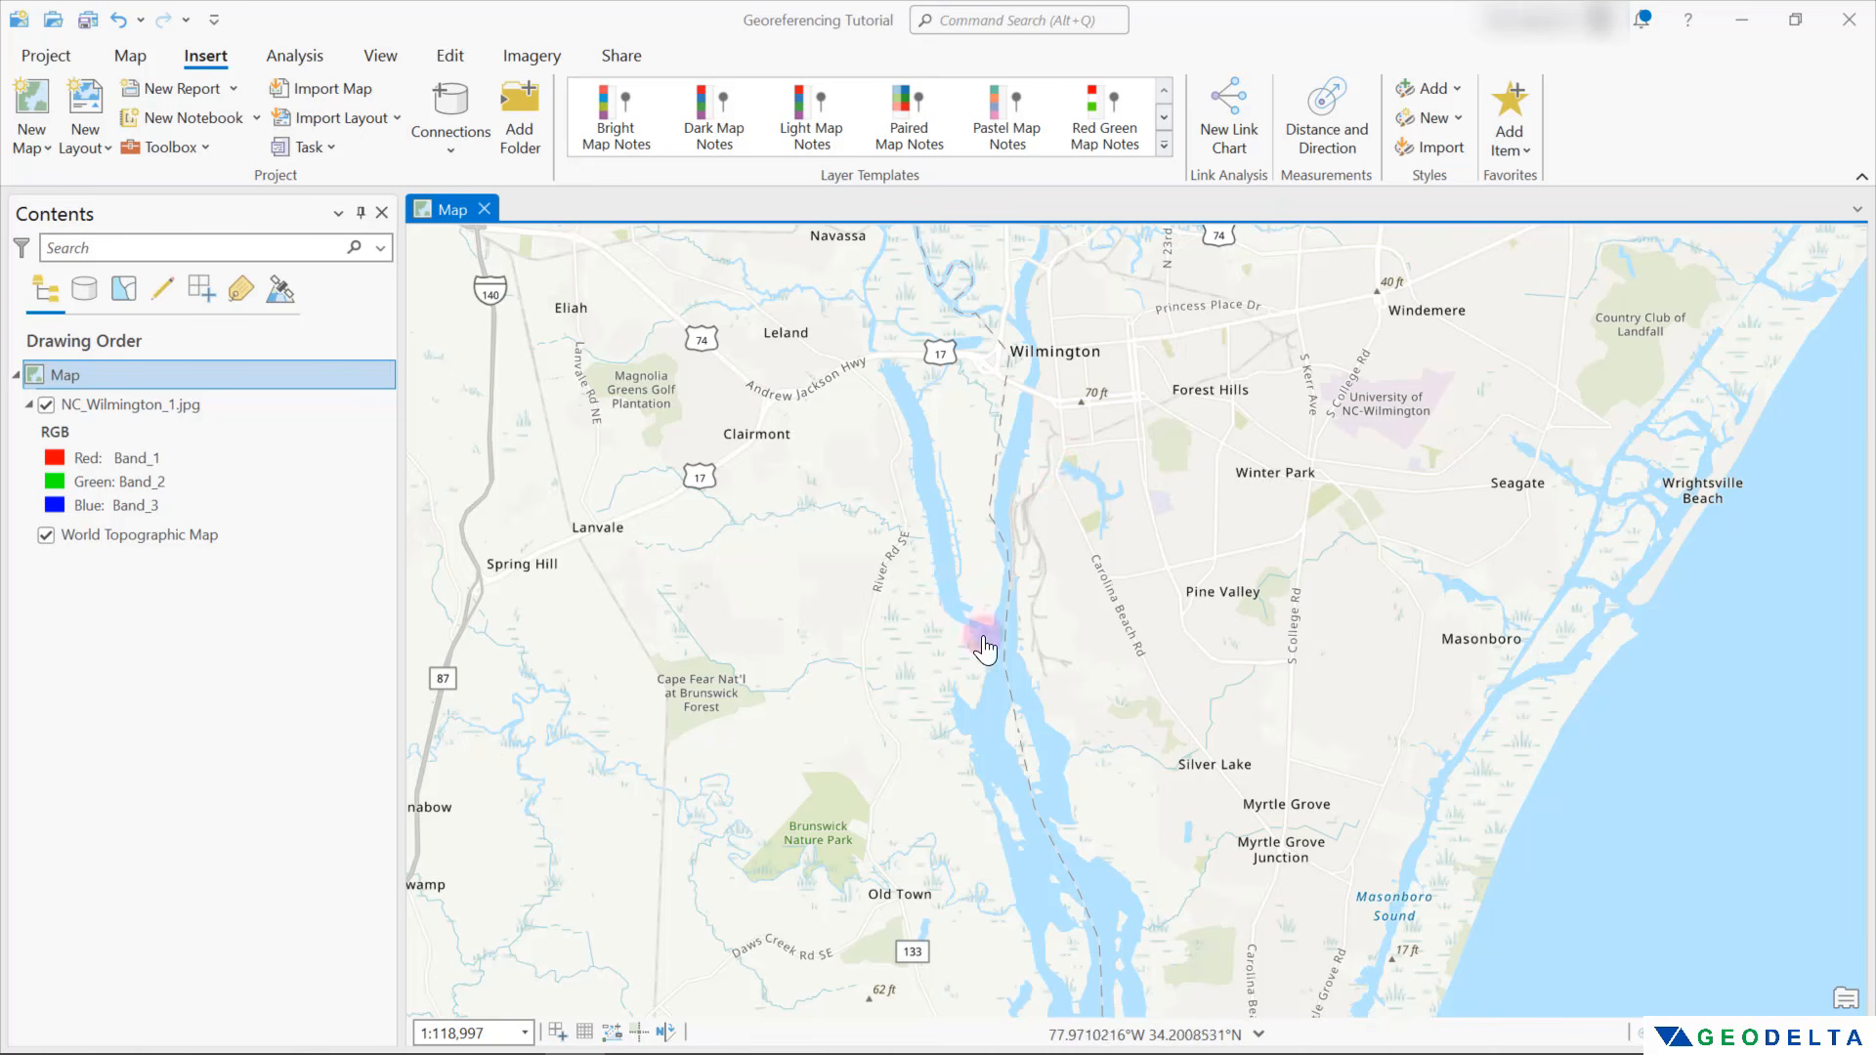
Examine the river south of Wilmington and the surrounding coast on the basemap
left_click_drag(1071, 673, 1052, 417)
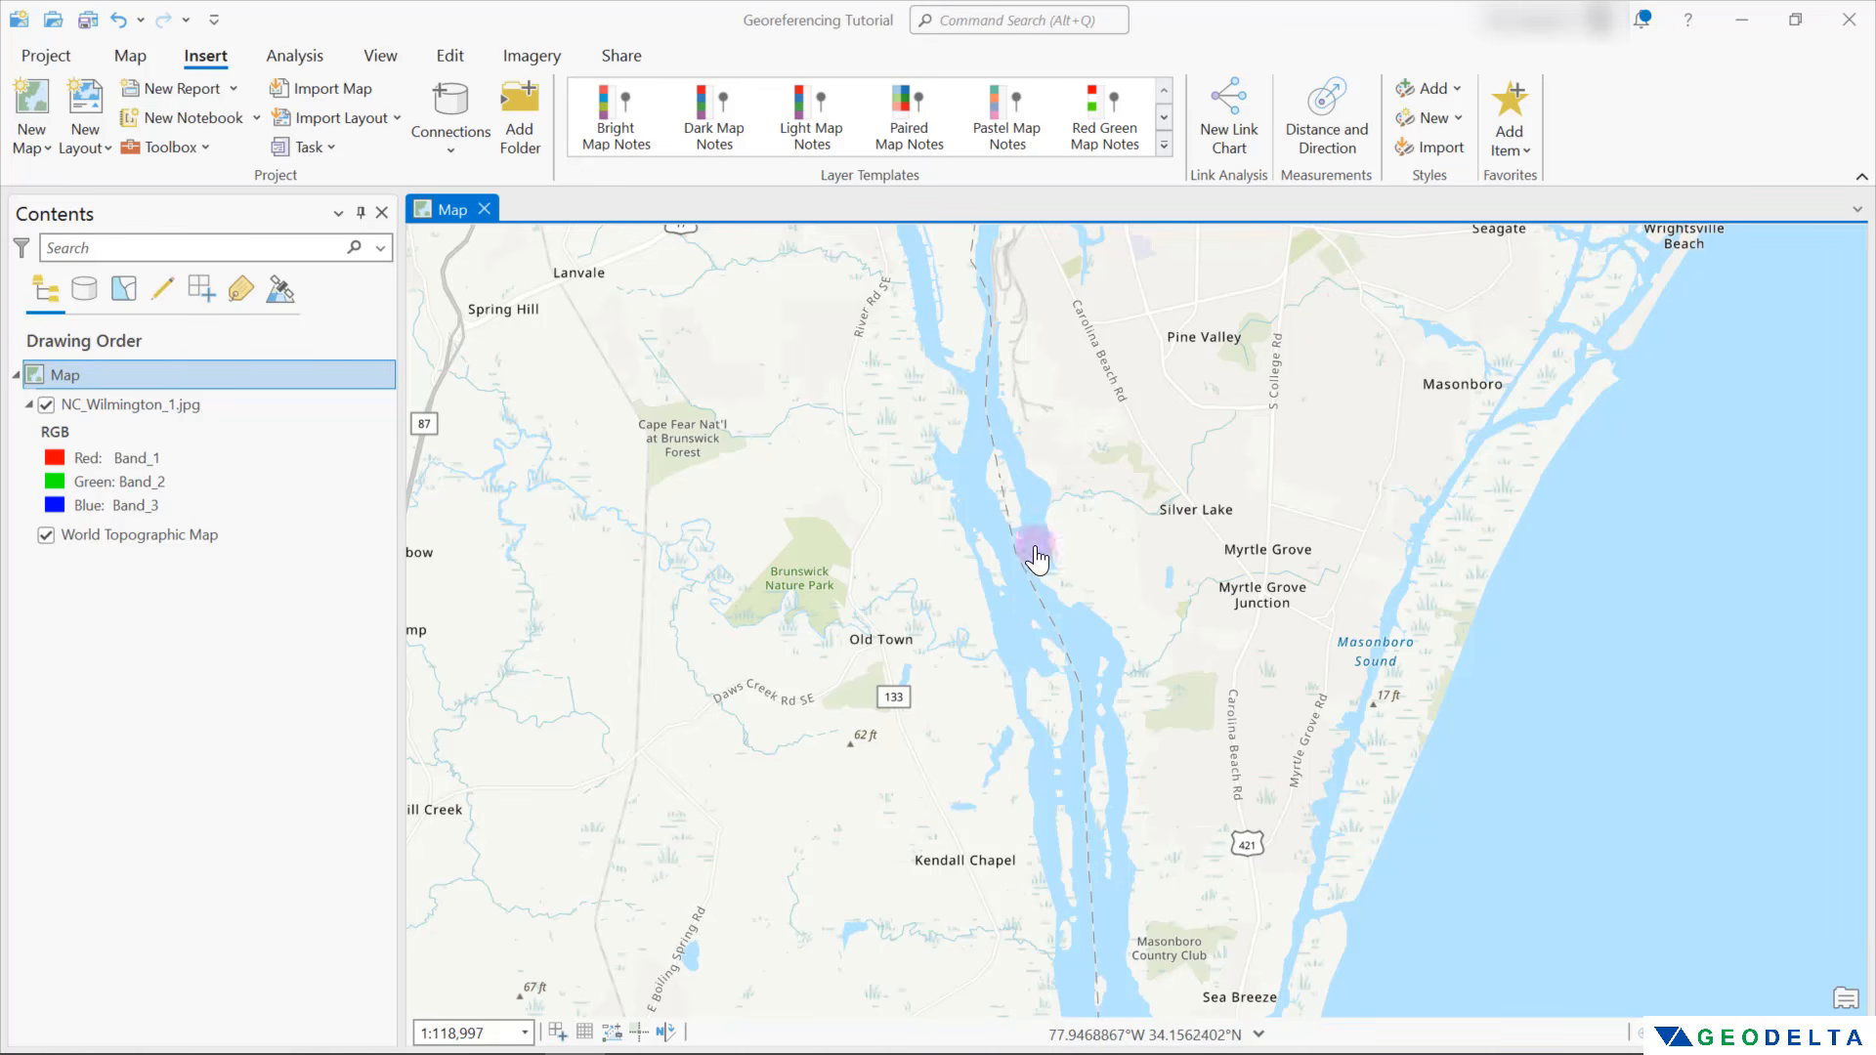
scroll(1099, 700, "down", 1)
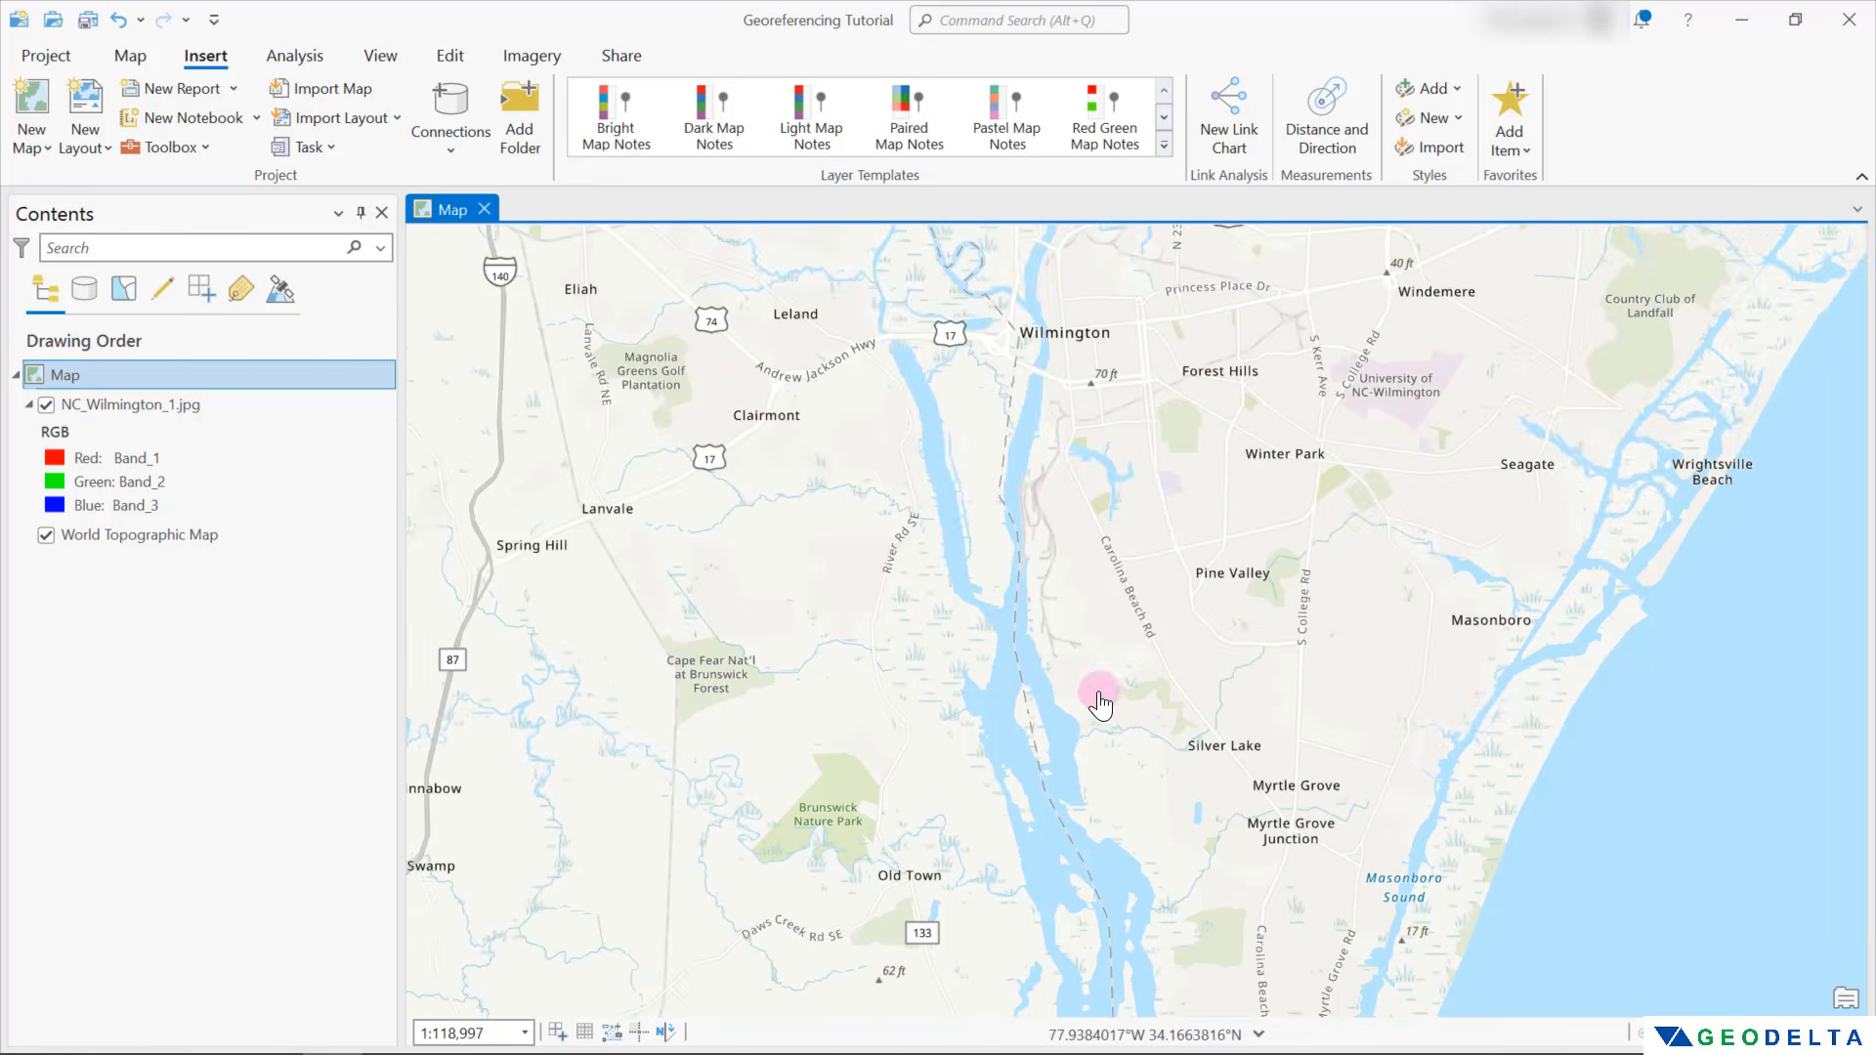
scroll(1099, 699, "down", 2)
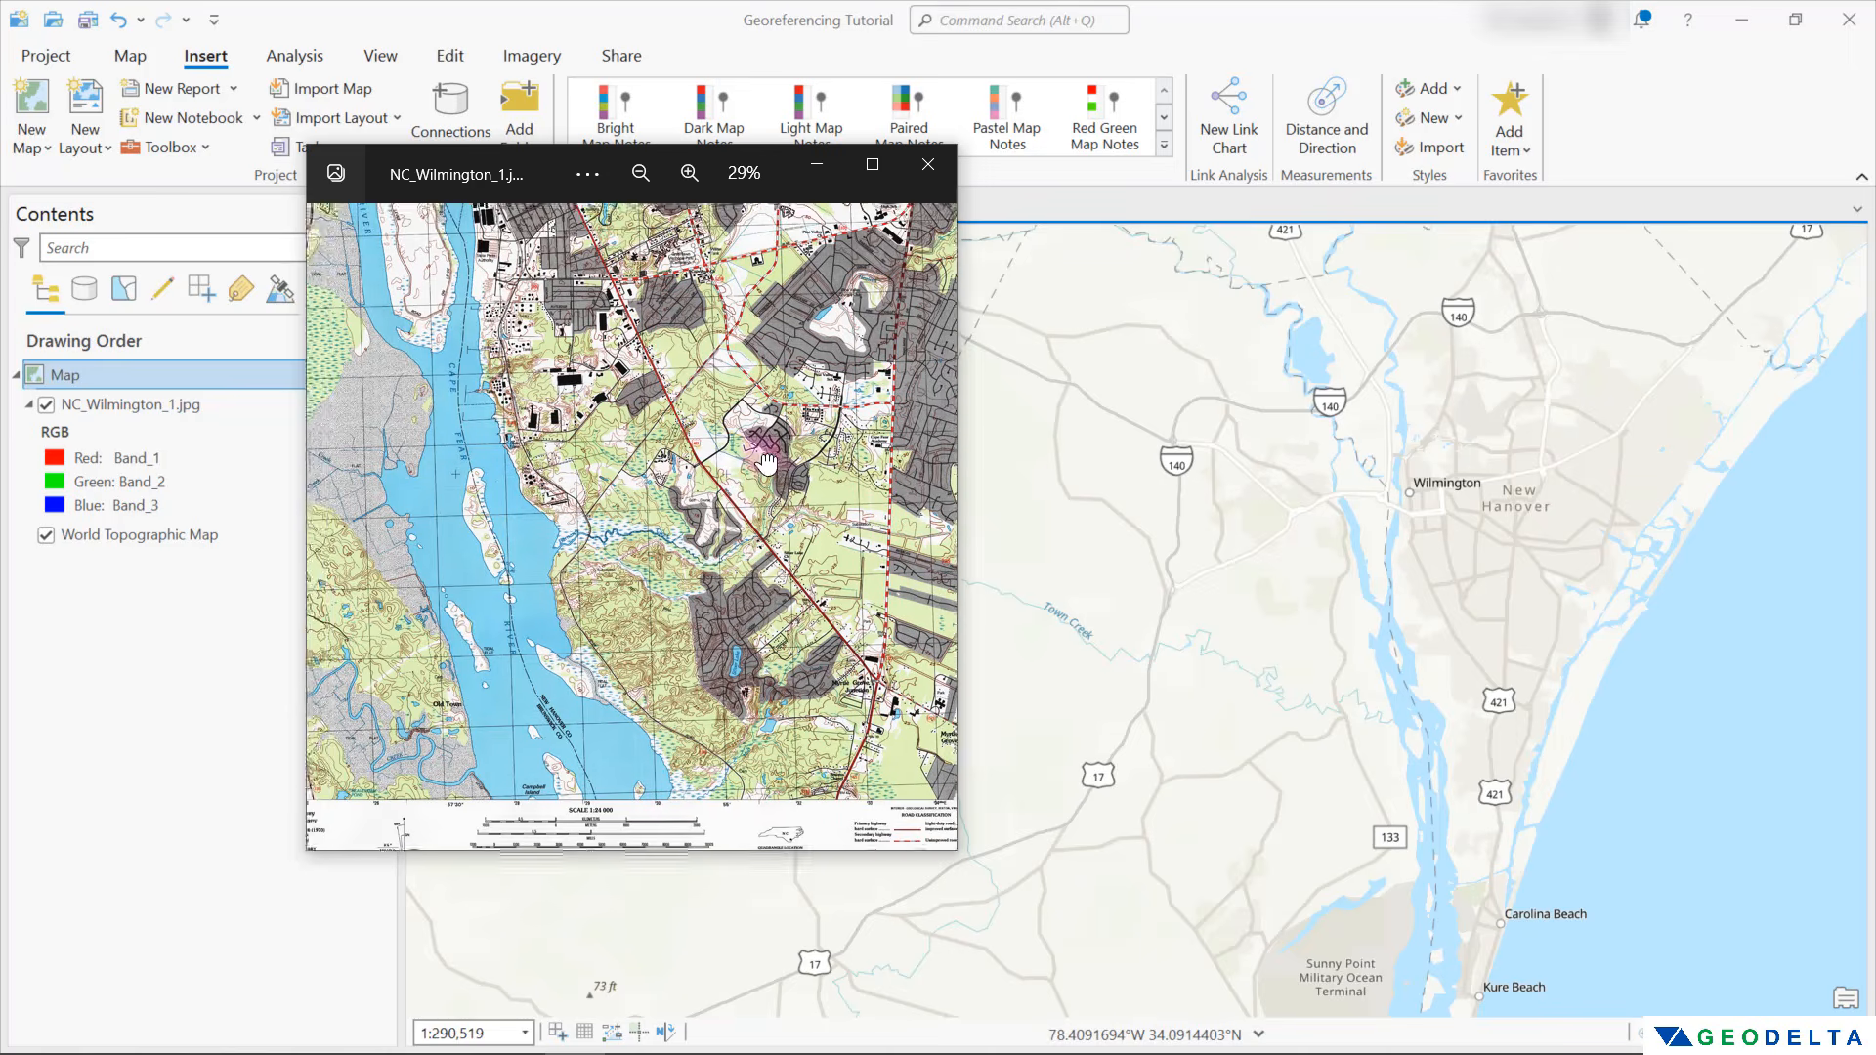
left_click_drag(767, 464, 730, 426)
left_click_drag(460, 430, 644, 552)
scroll(648, 550, "down", 2)
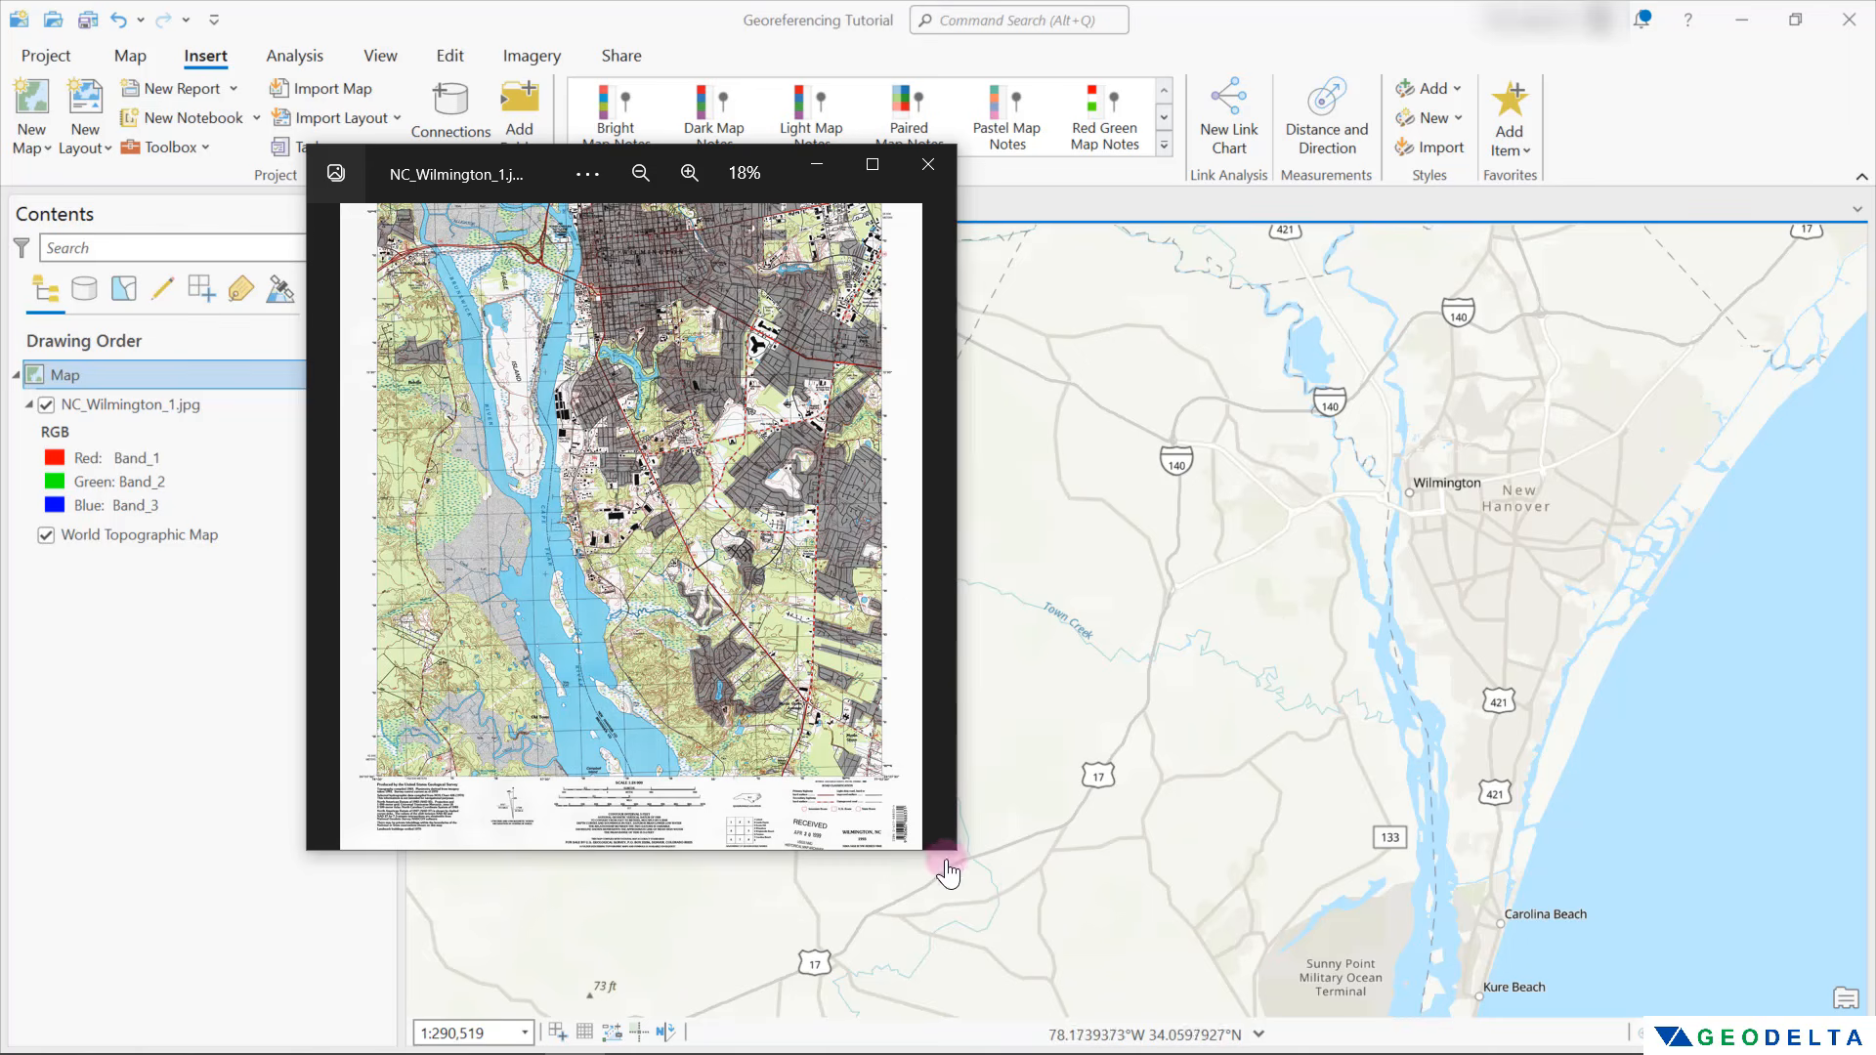
Enlarge the scanned map's viewer window and inspect the coordinate labels at the map's northwest corner
left_click_drag(952, 852, 1347, 1042)
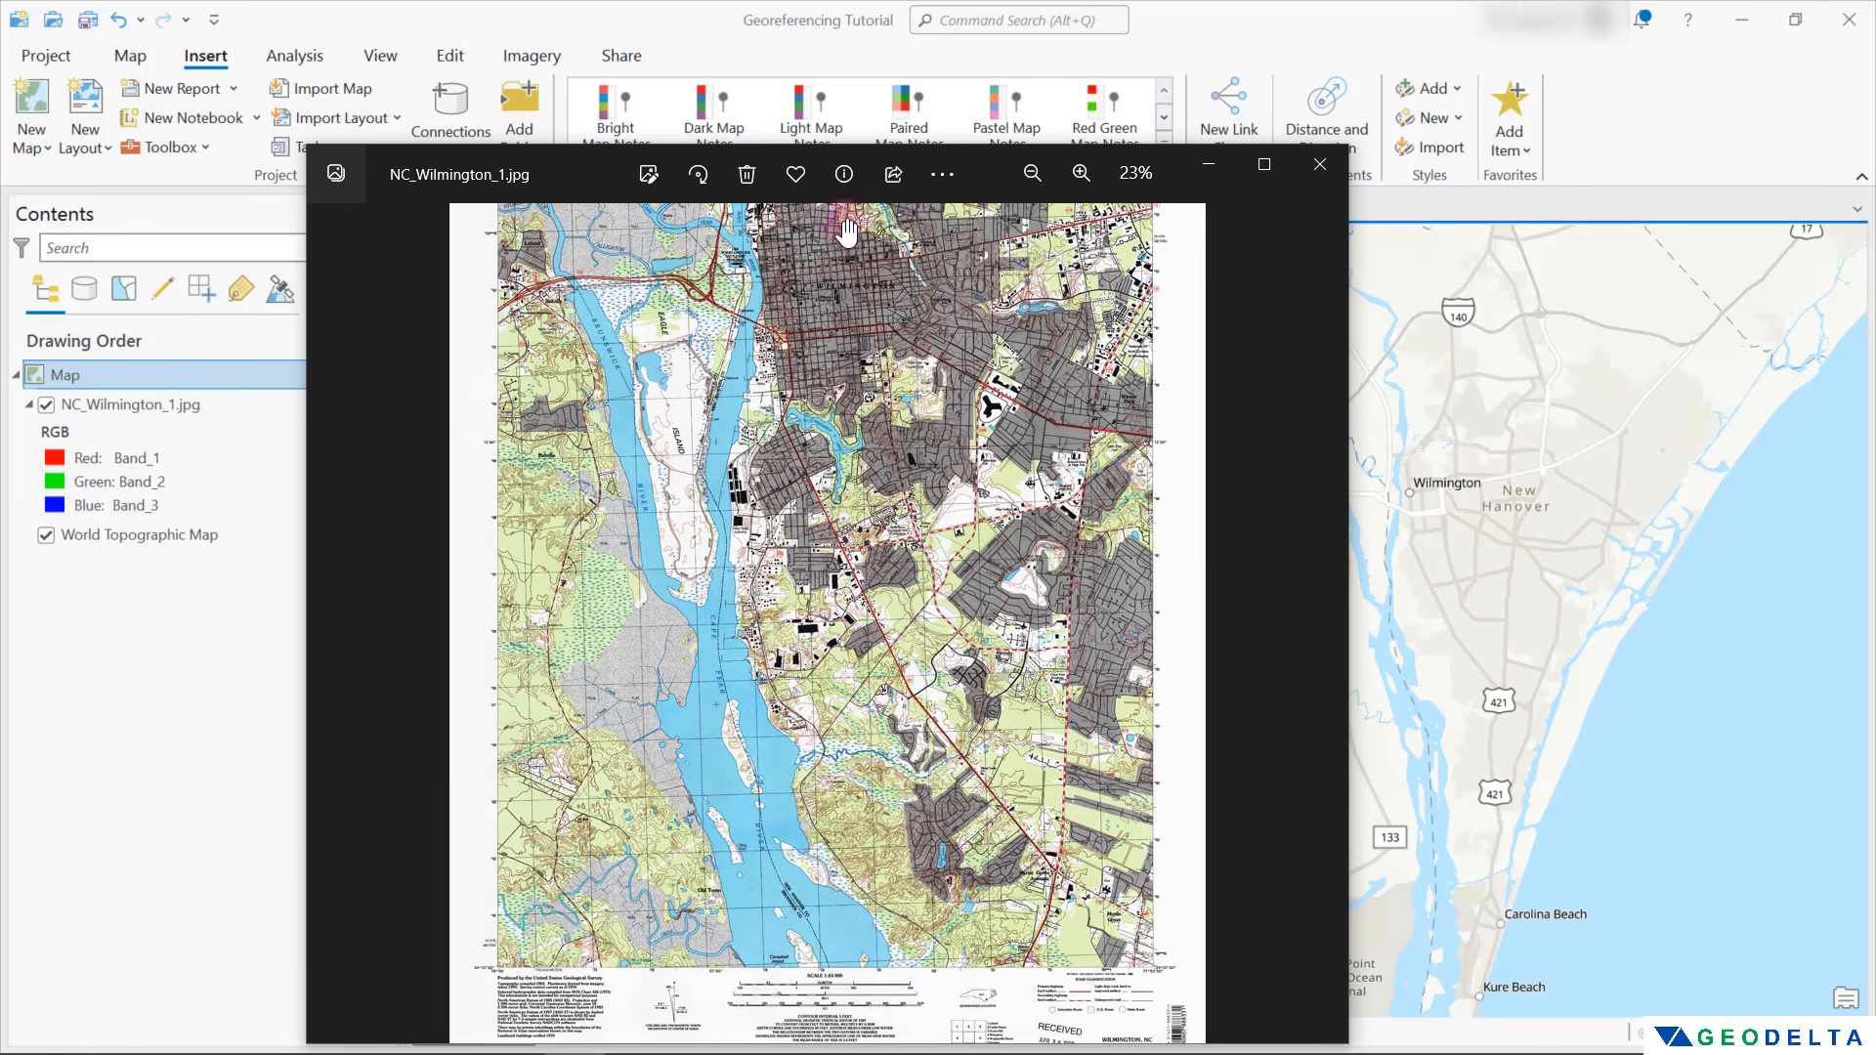
scroll(524, 344, "up", 3)
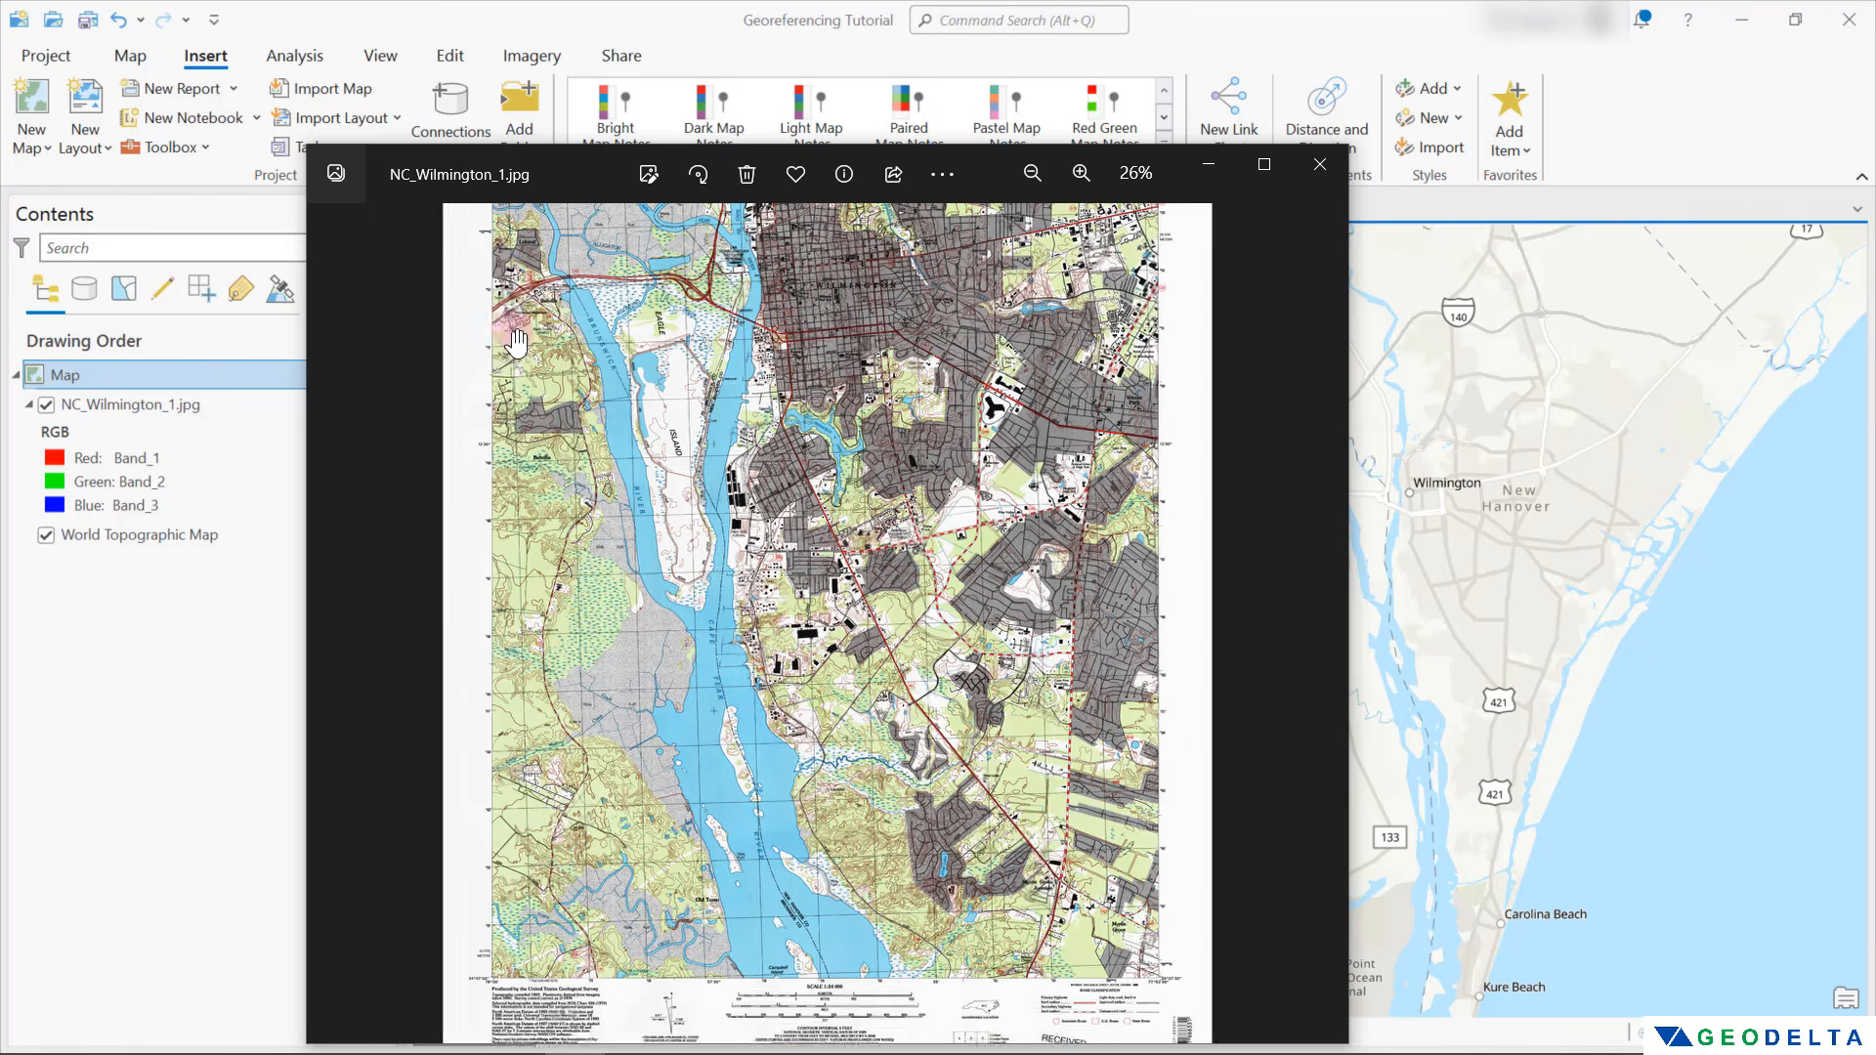
scroll(371, 277, "up", 5)
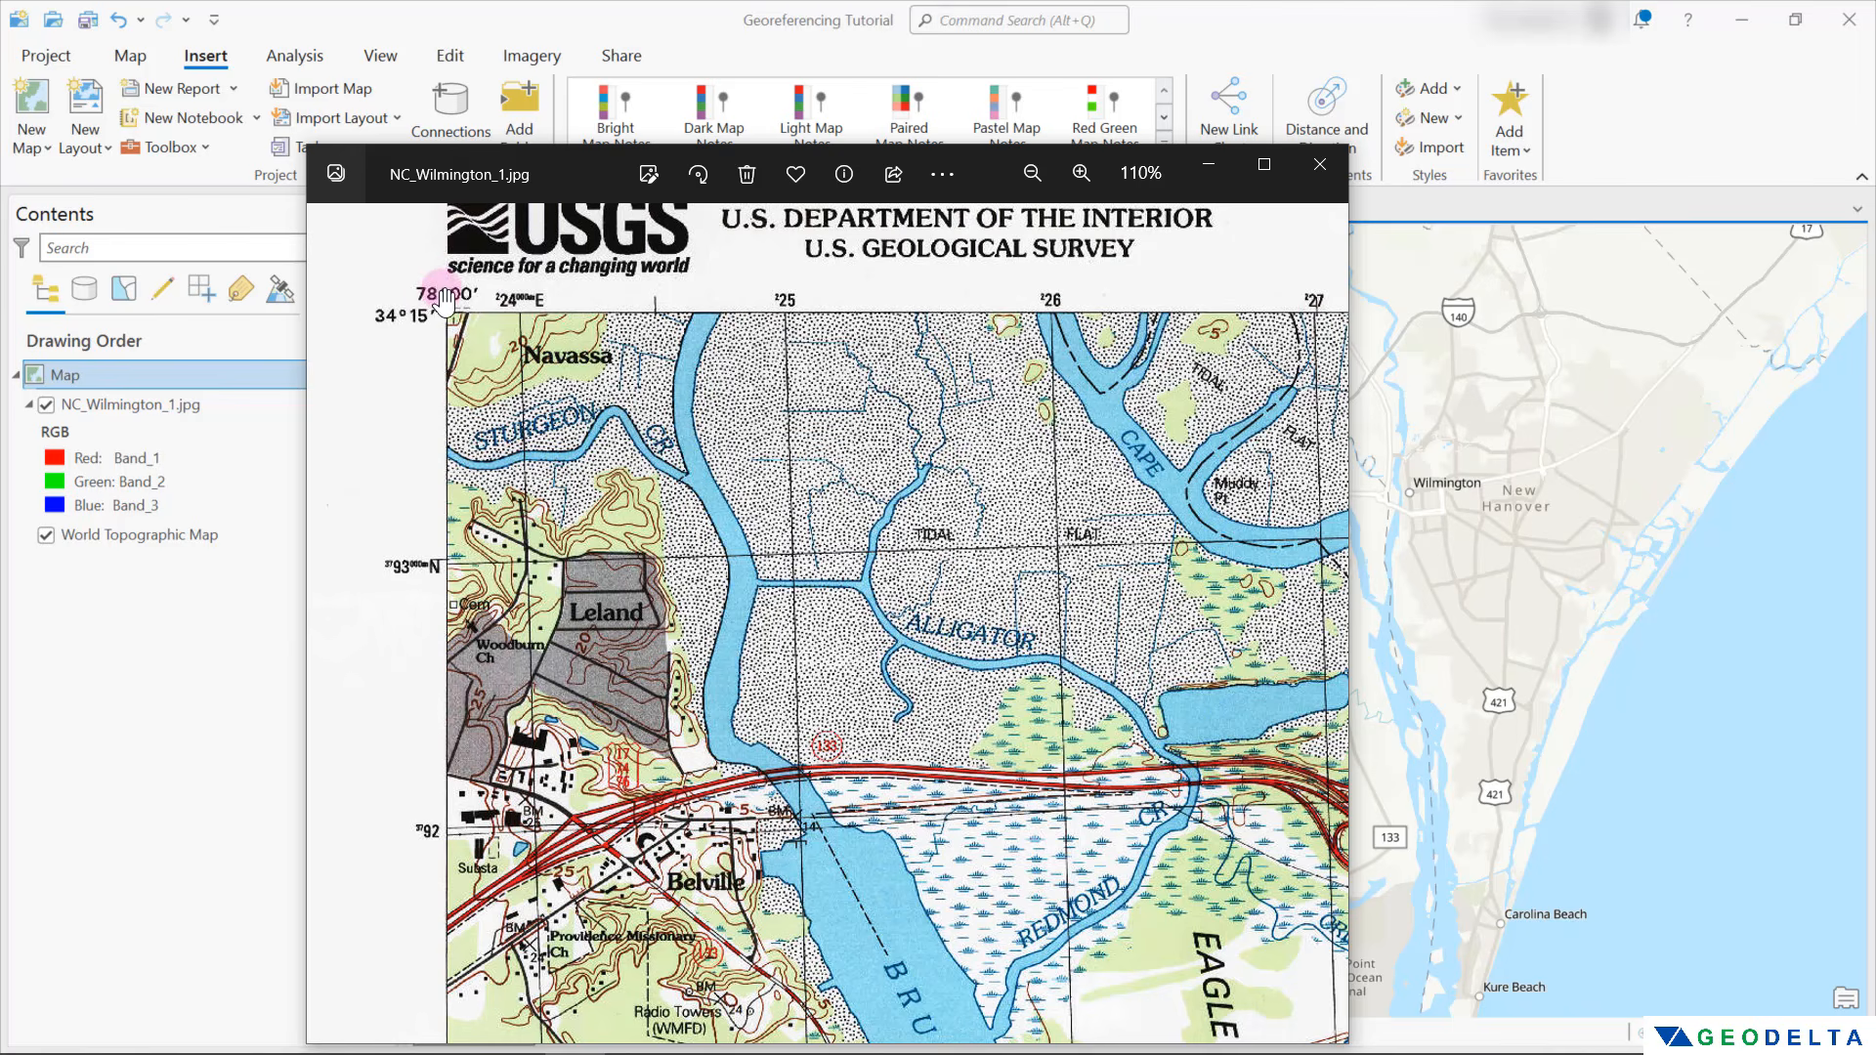
scroll(503, 312, "up", 3)
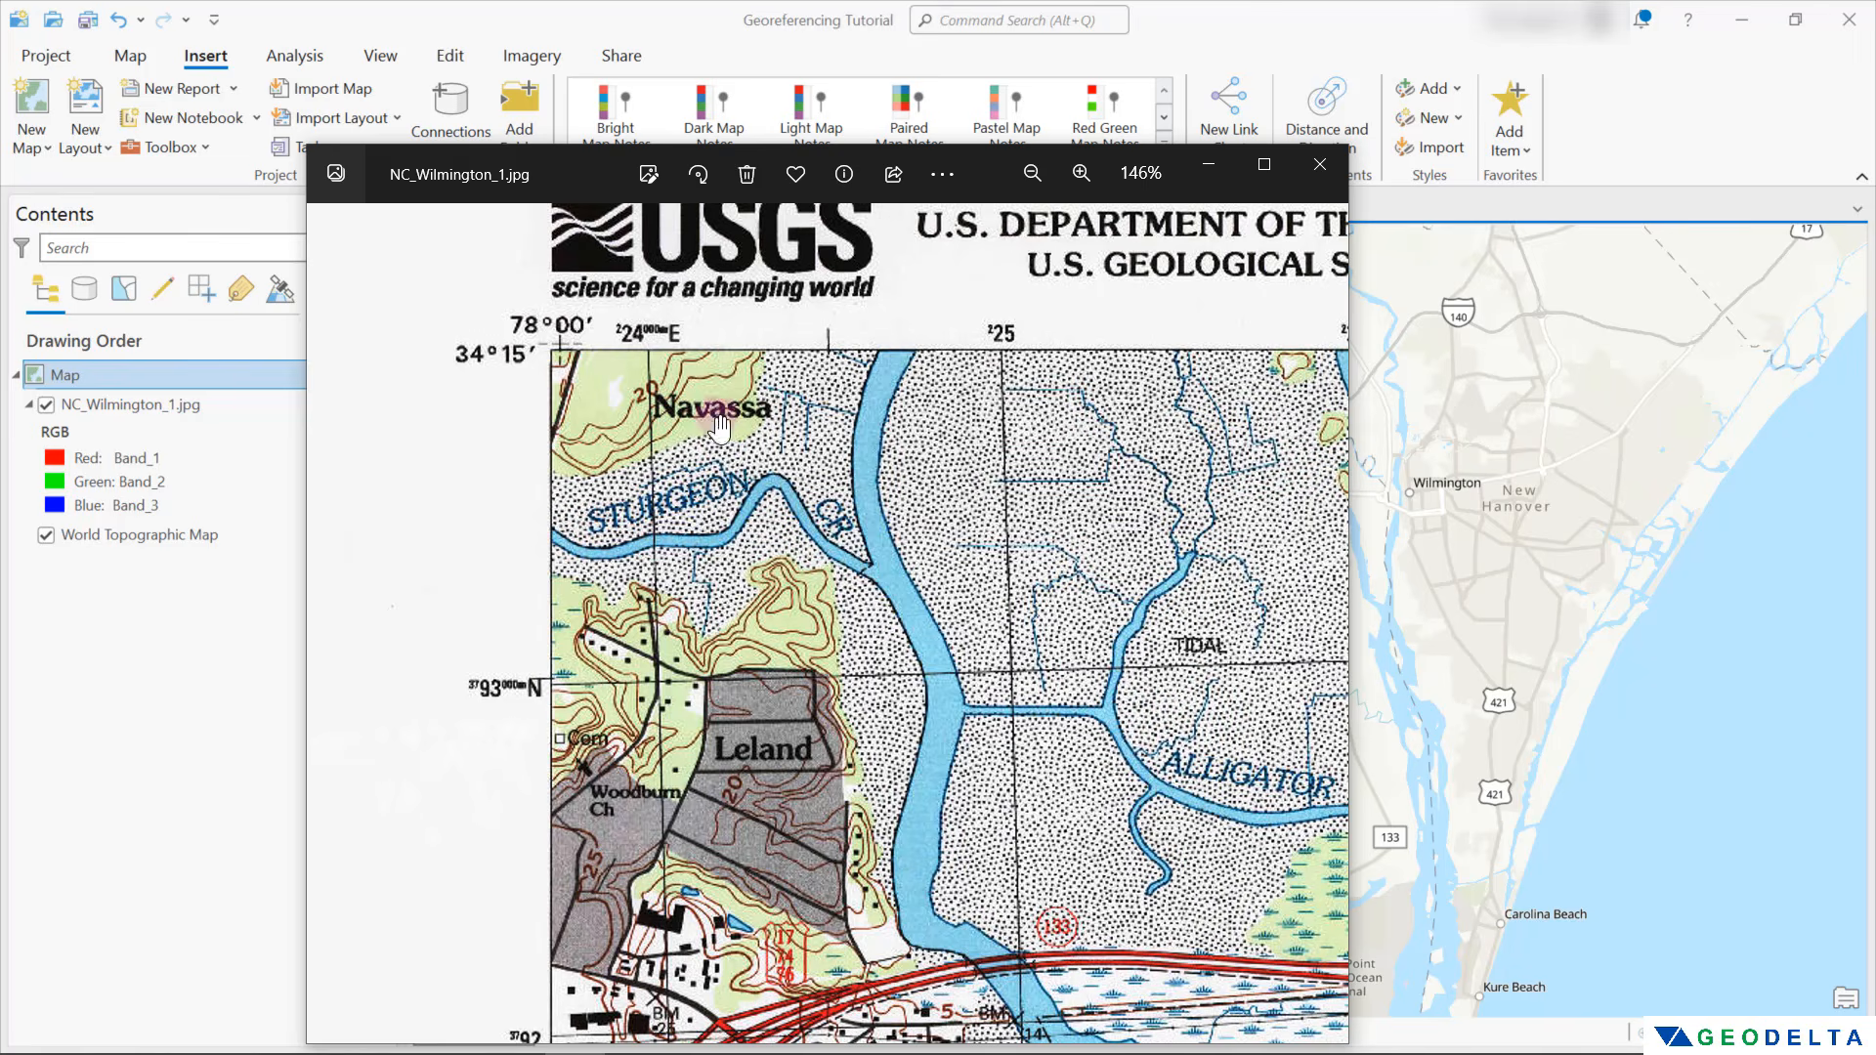
Examine the coordinate labels along the scanned map's northern edge as far as the northeast corner, and return to the northwest corner
left_click_drag(1023, 391, 357, 484)
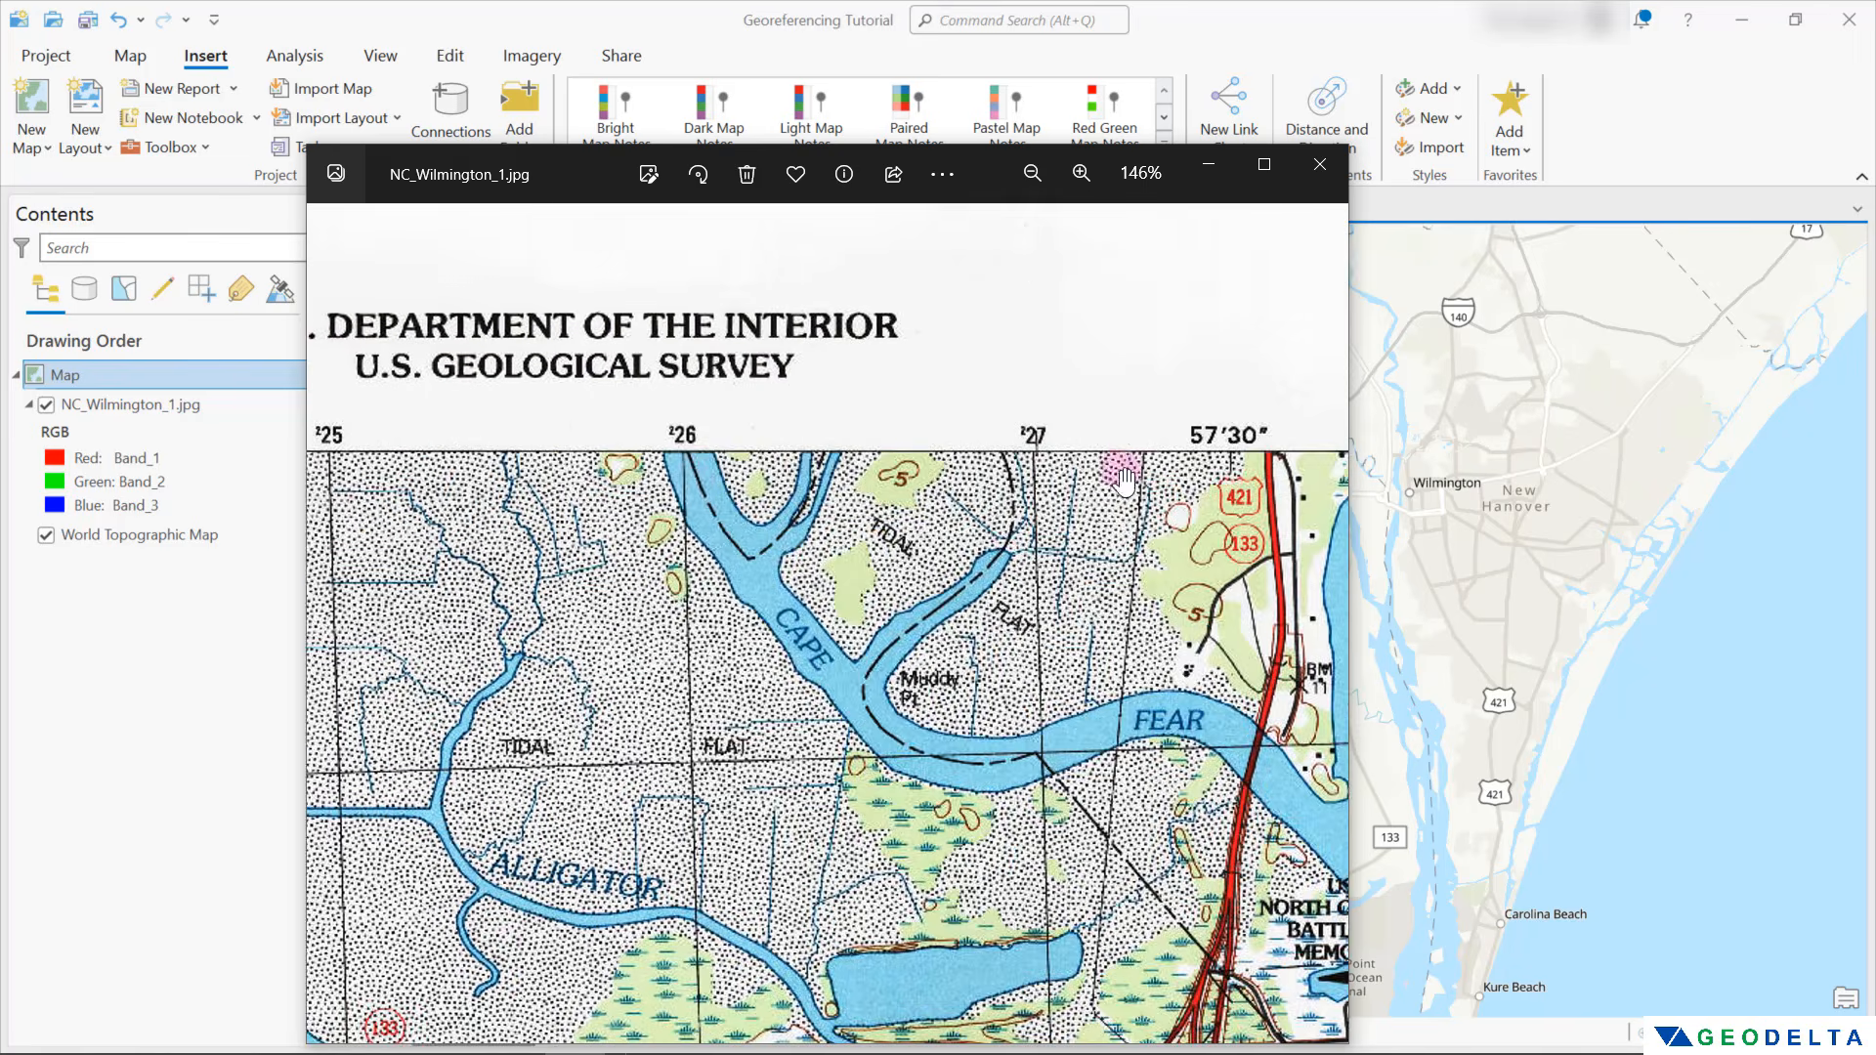
left_click_drag(1143, 440, 725, 512)
left_click_drag(1085, 495, 619, 579)
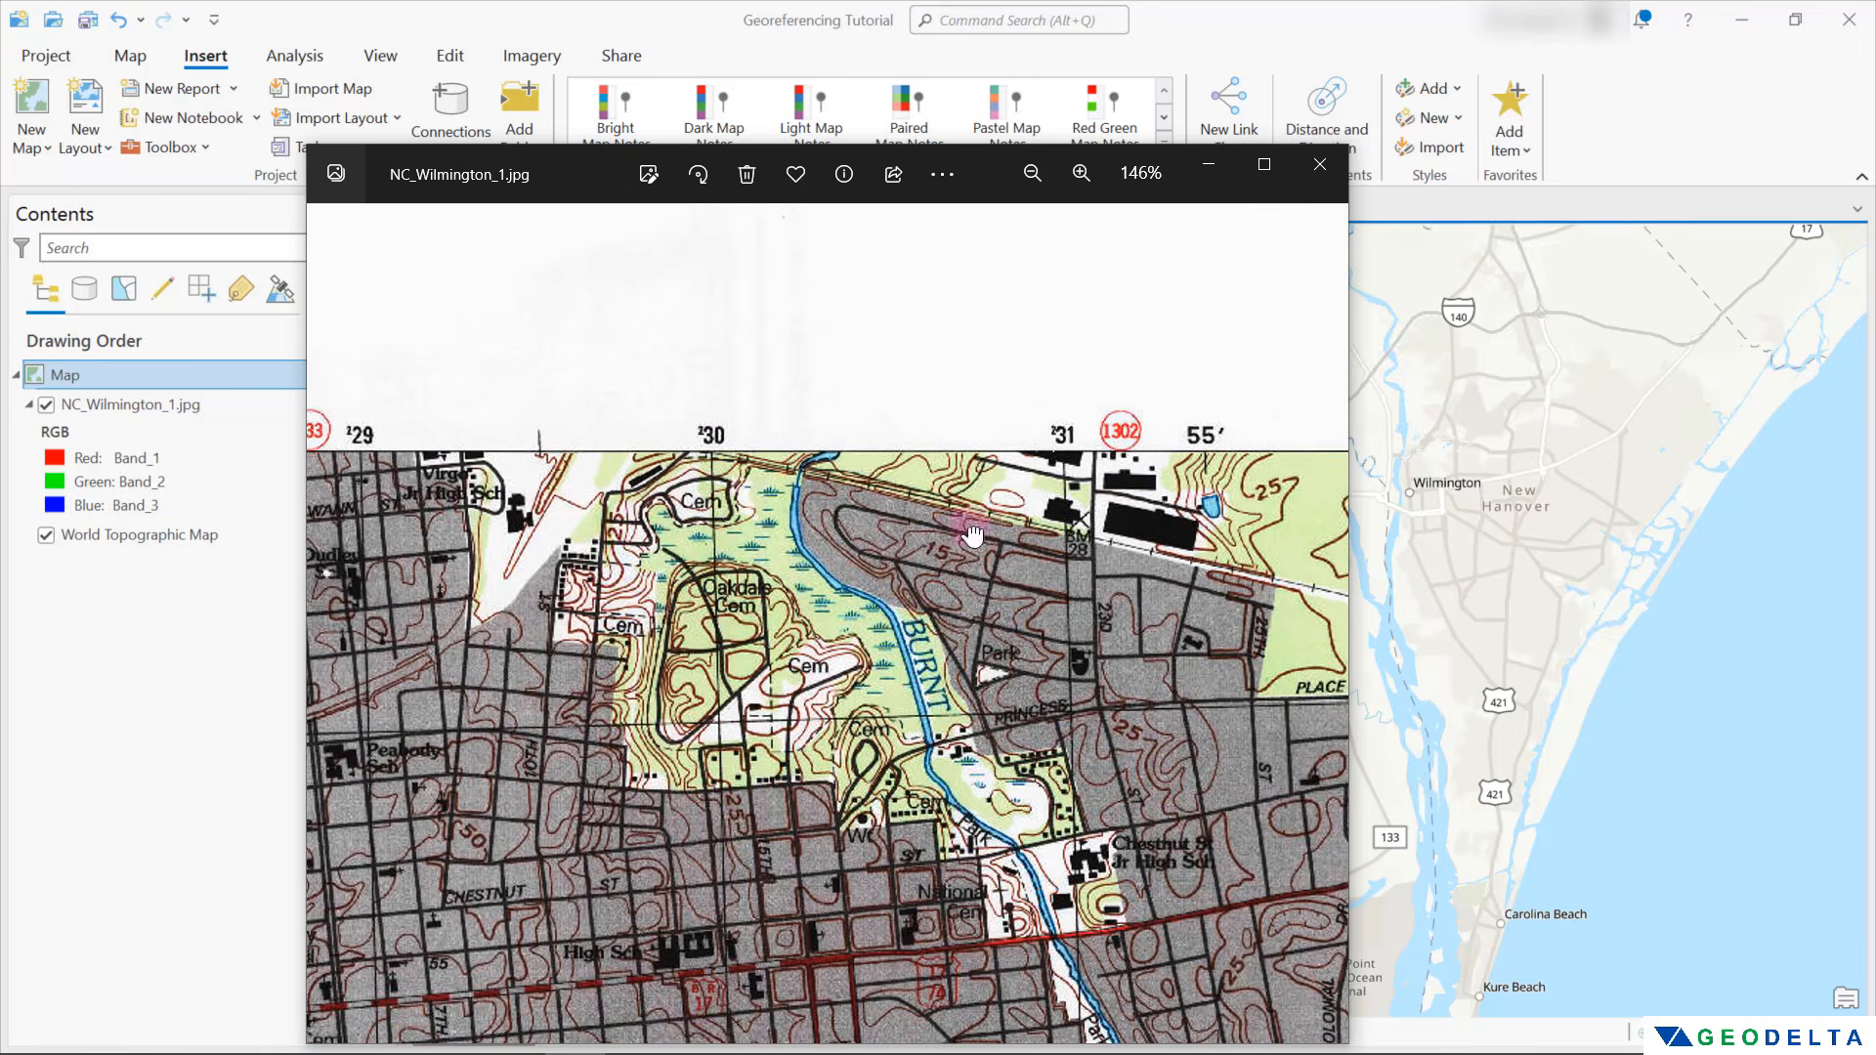
left_click_drag(1113, 534, 715, 581)
left_click_drag(1185, 533, 722, 626)
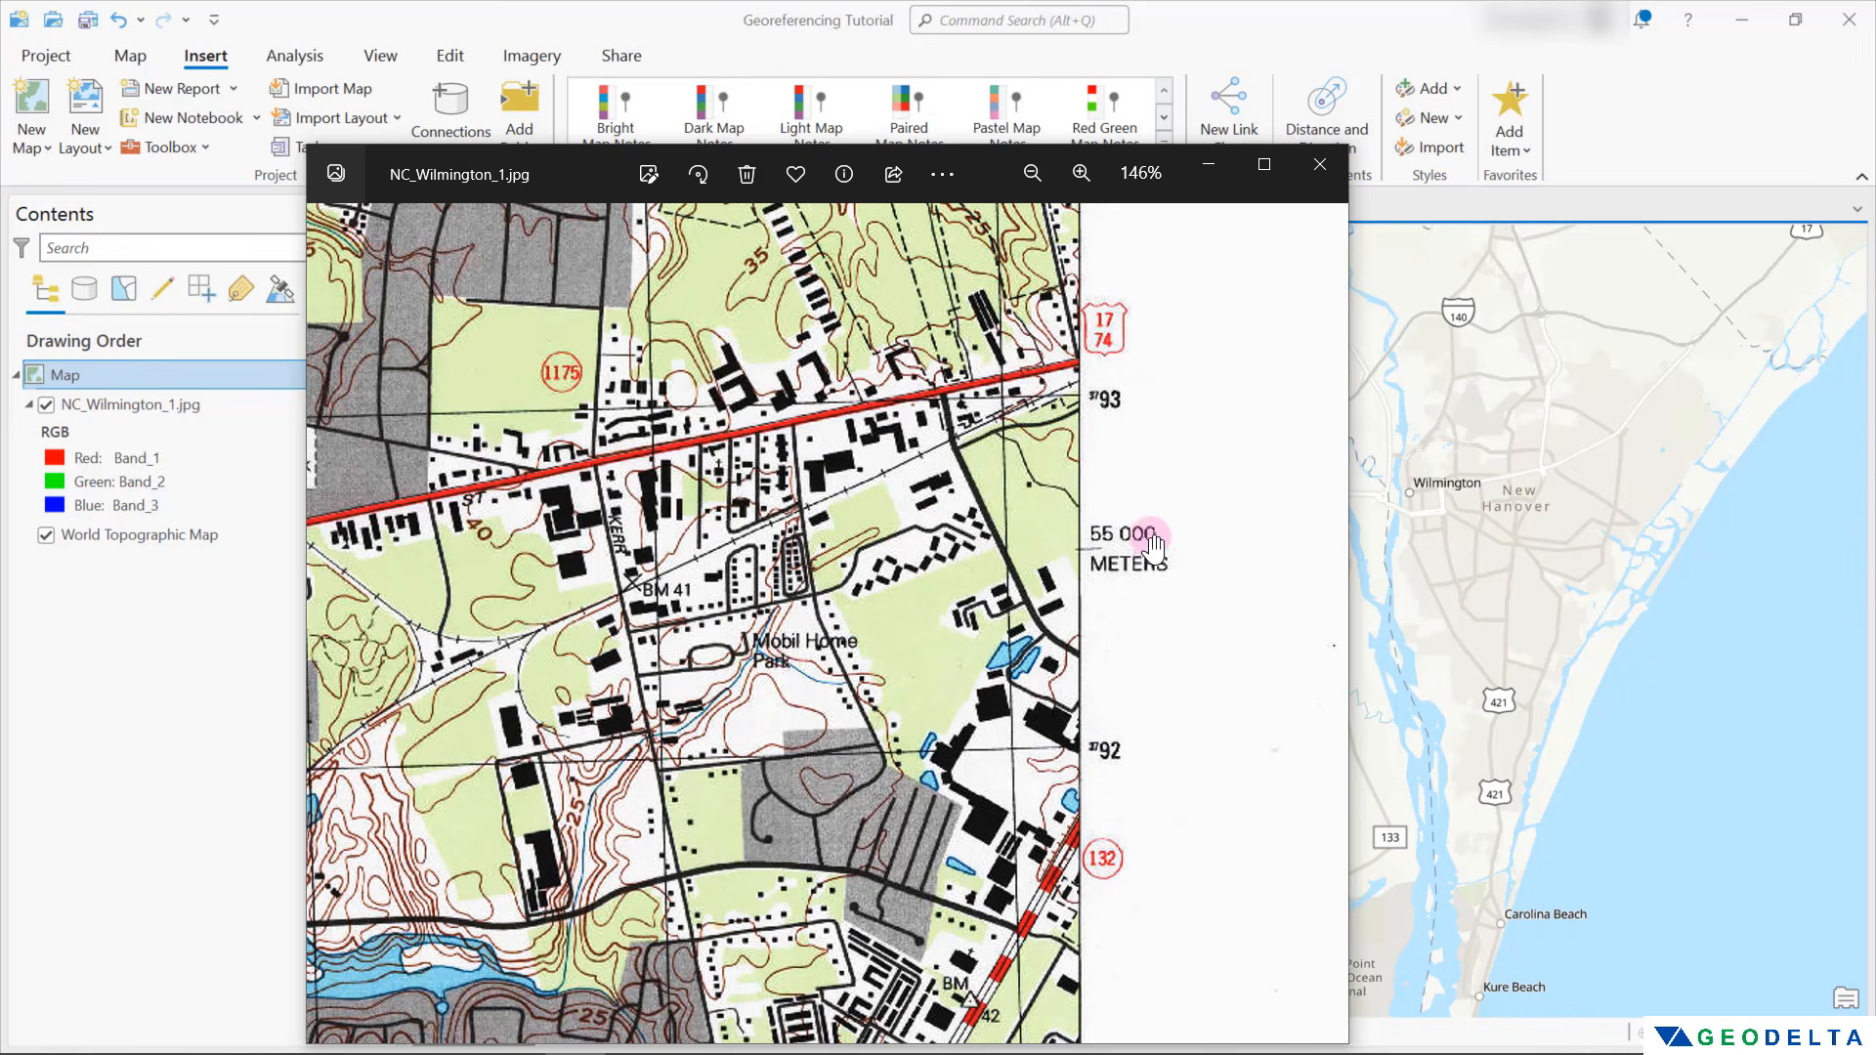
left_click_drag(1156, 564, 1139, 673)
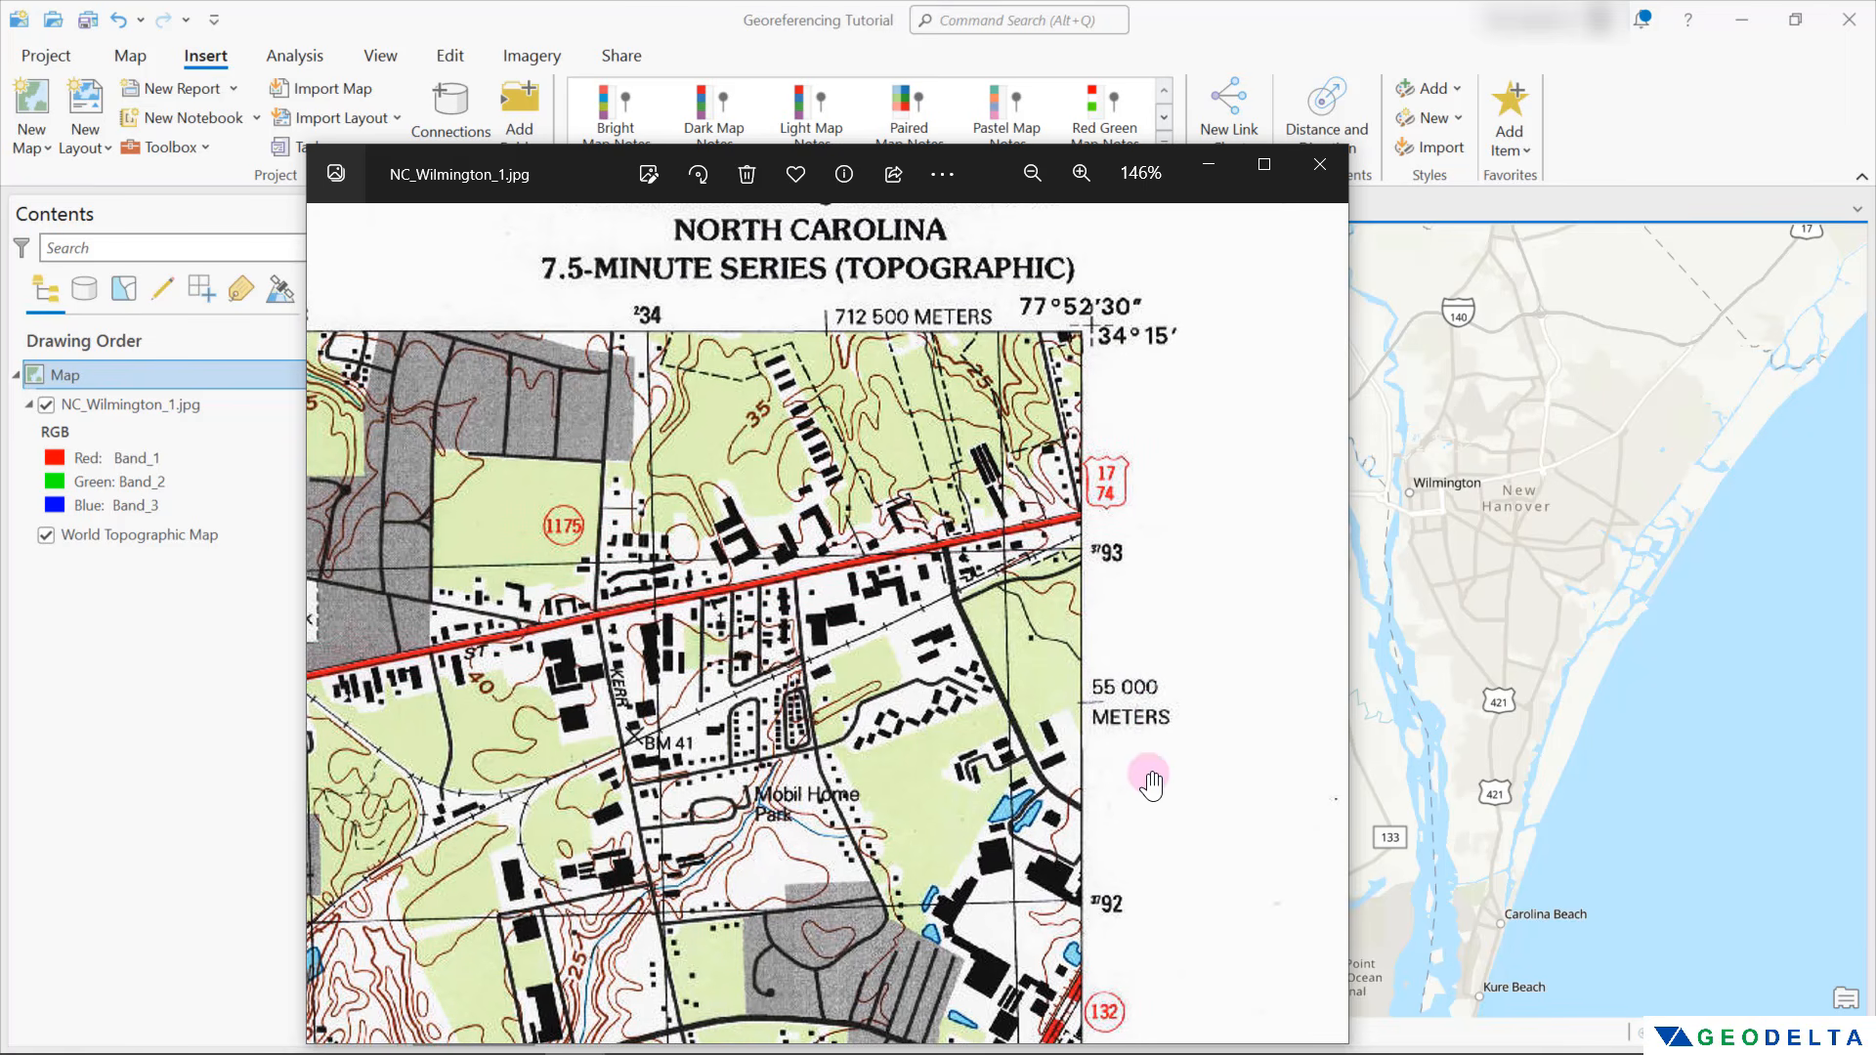
left_click_drag(545, 439, 1222, 473)
left_click_drag(636, 460, 1149, 522)
left_click_drag(529, 457, 1085, 463)
left_click_drag(496, 470, 1048, 477)
left_click_drag(879, 465, 1047, 470)
left_click_drag(539, 507, 670, 368)
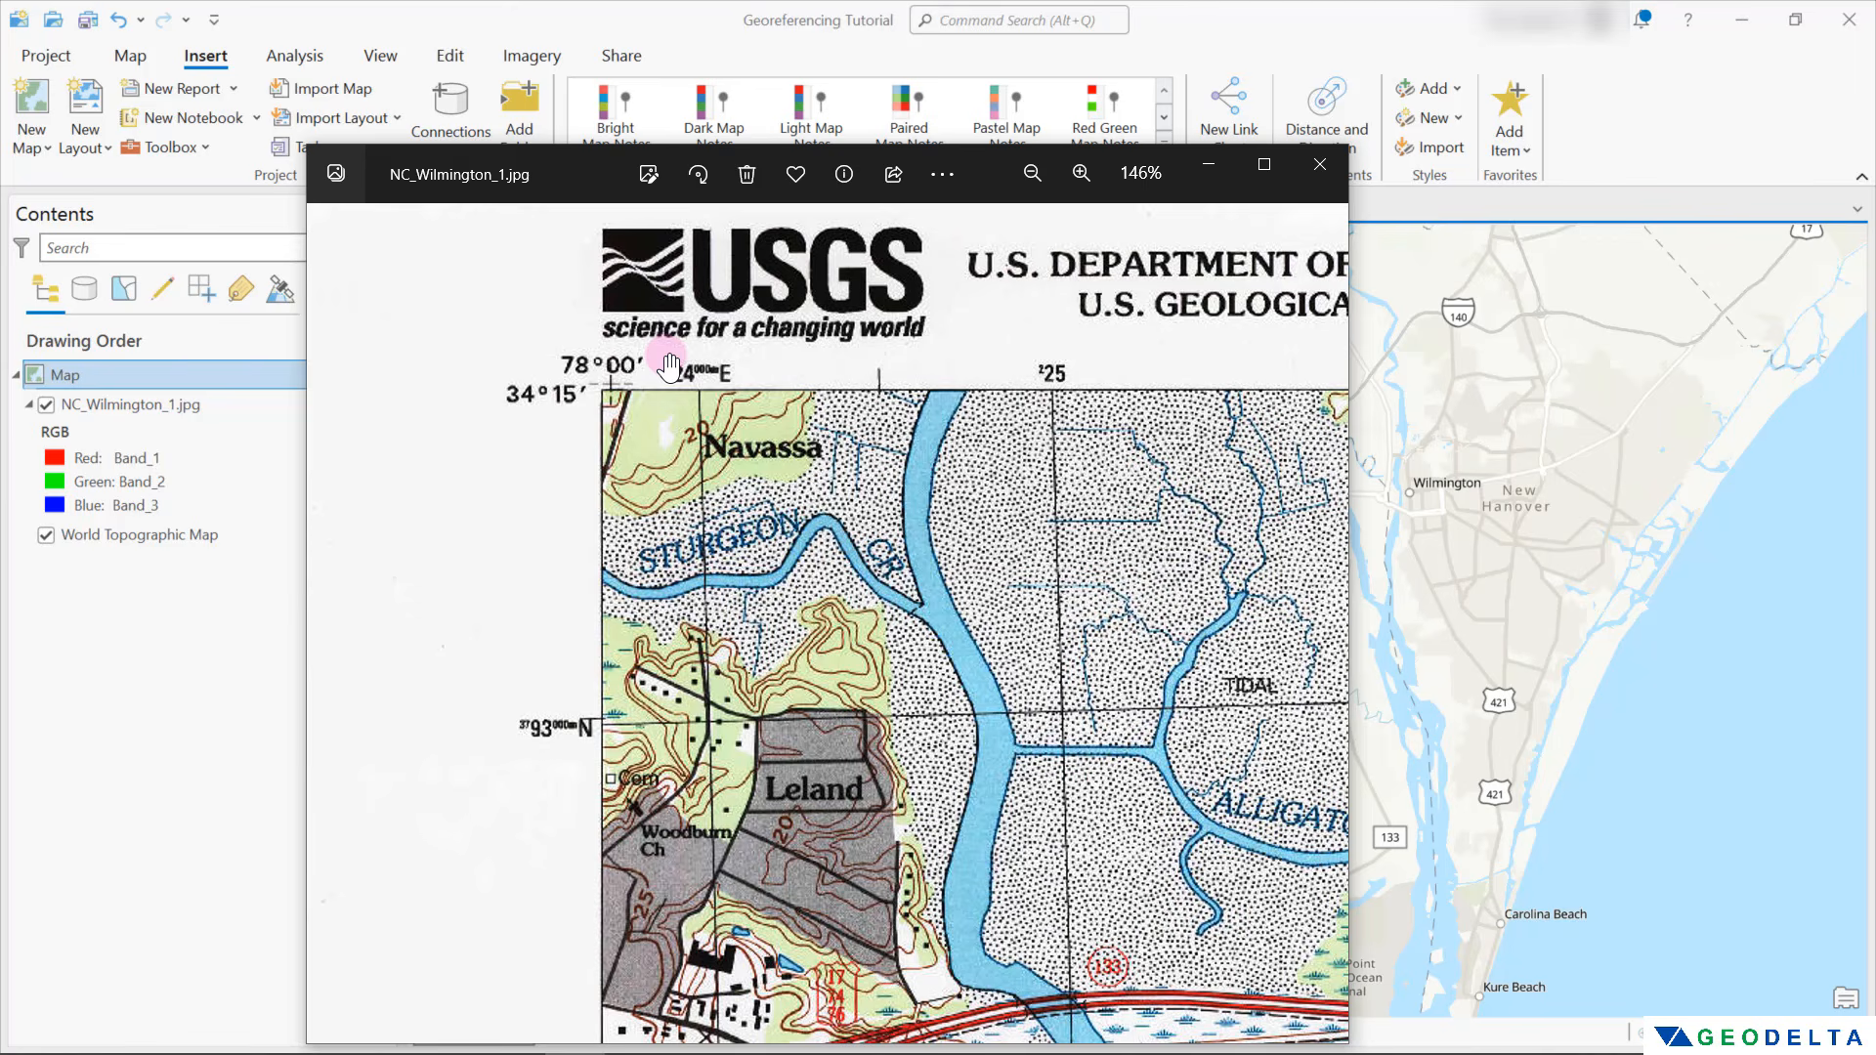
Read the coordinates at the scanned map's southwest corner and the datum and projection notes printed below it
scroll(670, 420, "down", 1)
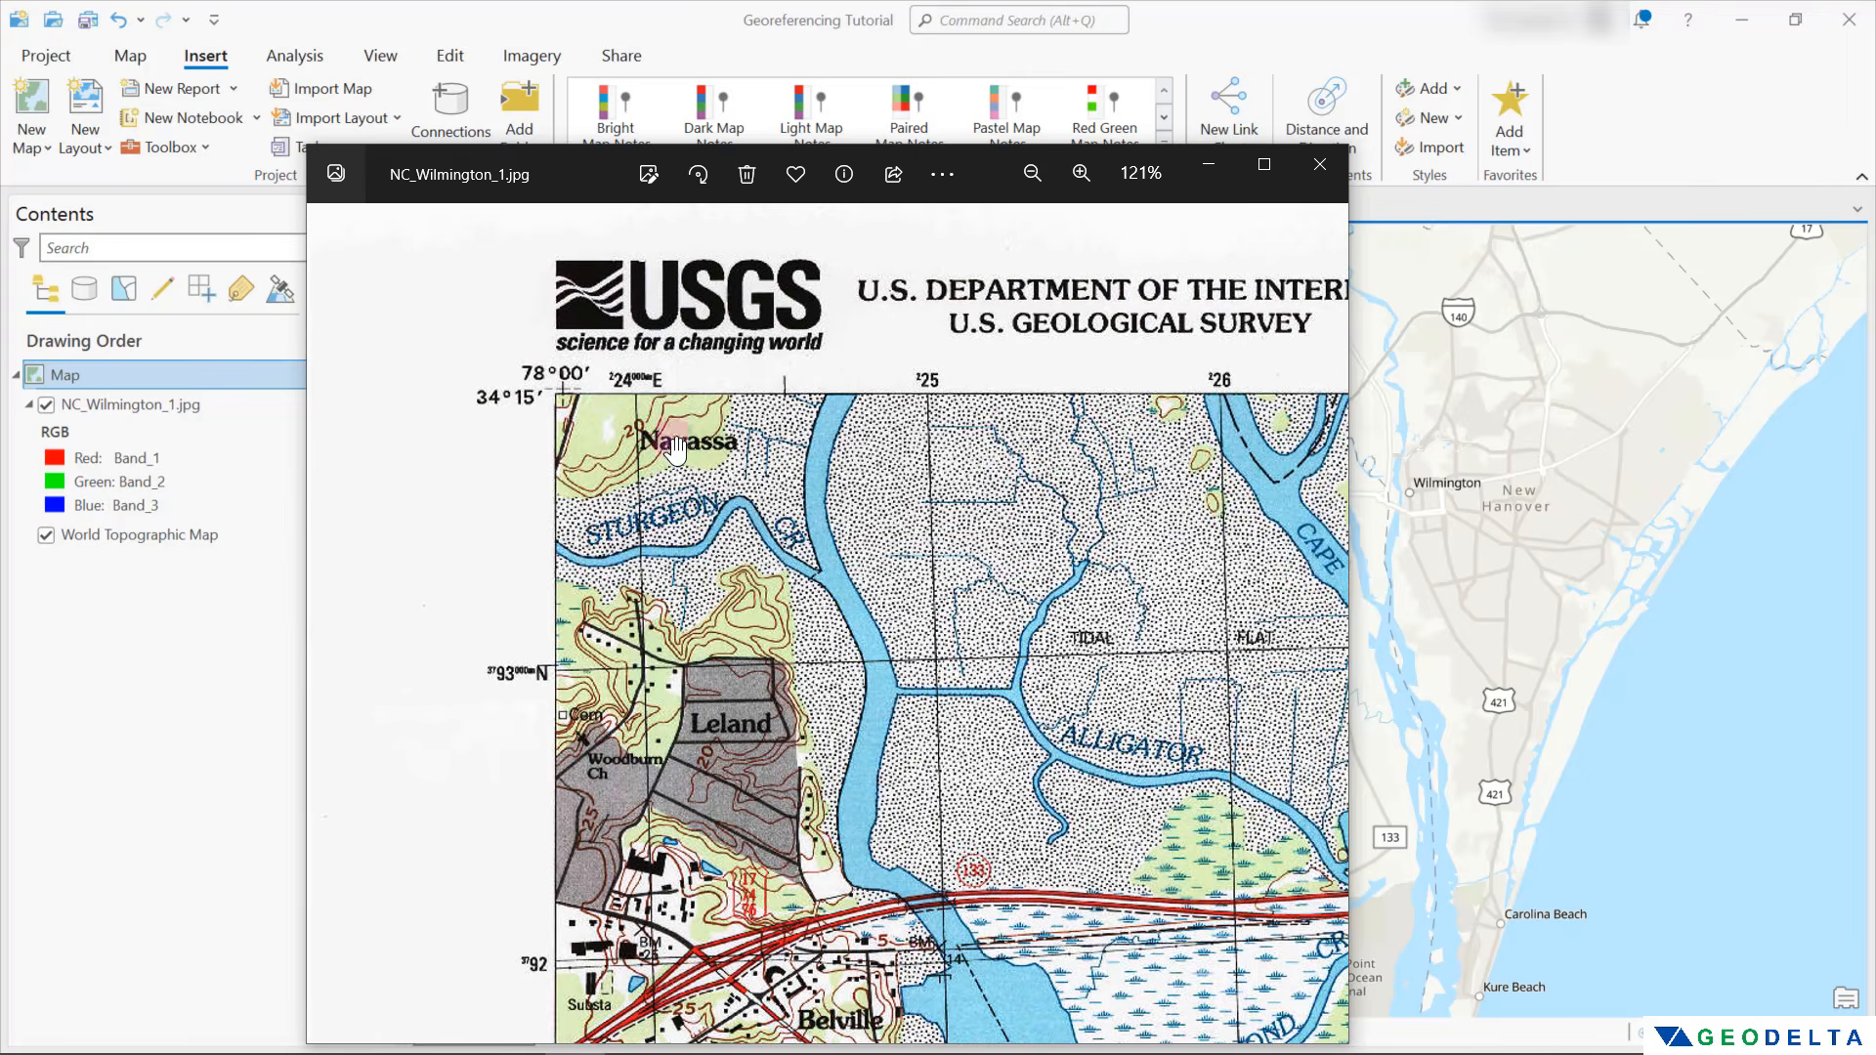
scroll(691, 801, "down", 5)
scroll(687, 752, "down", 20)
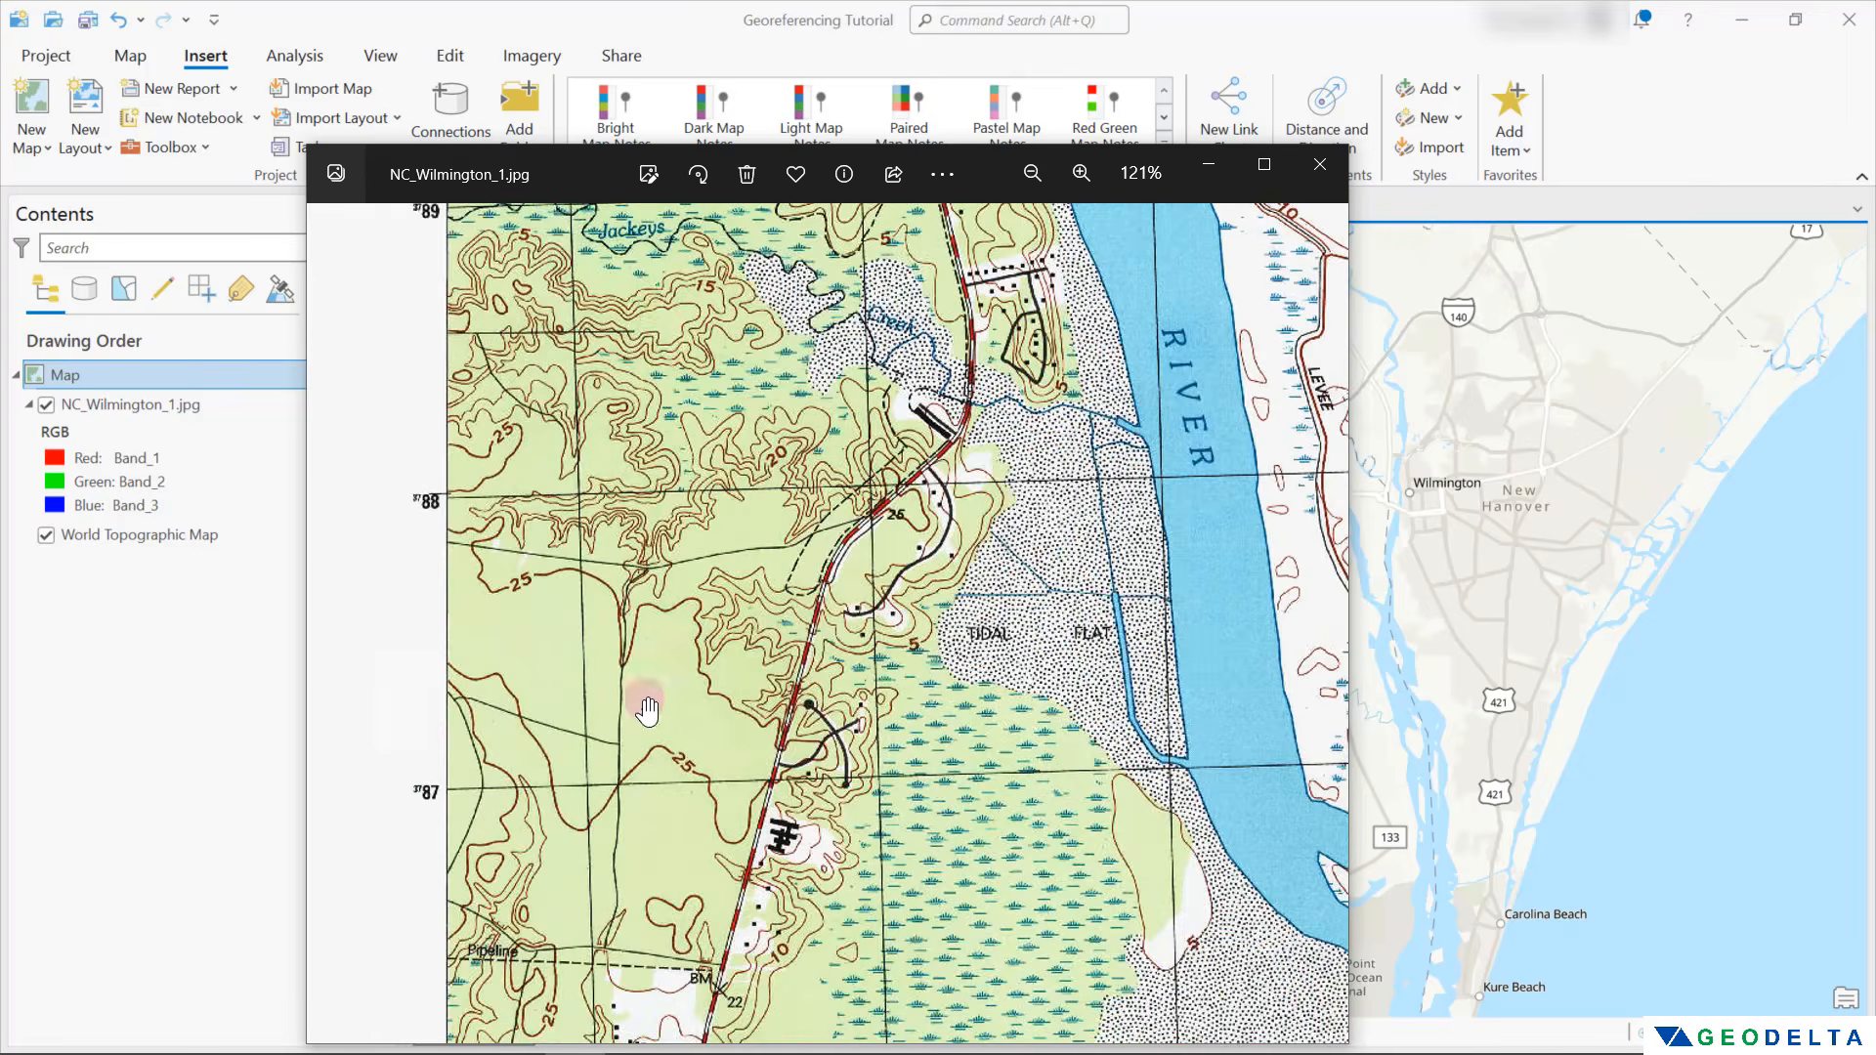
scroll(684, 586, "down", 10)
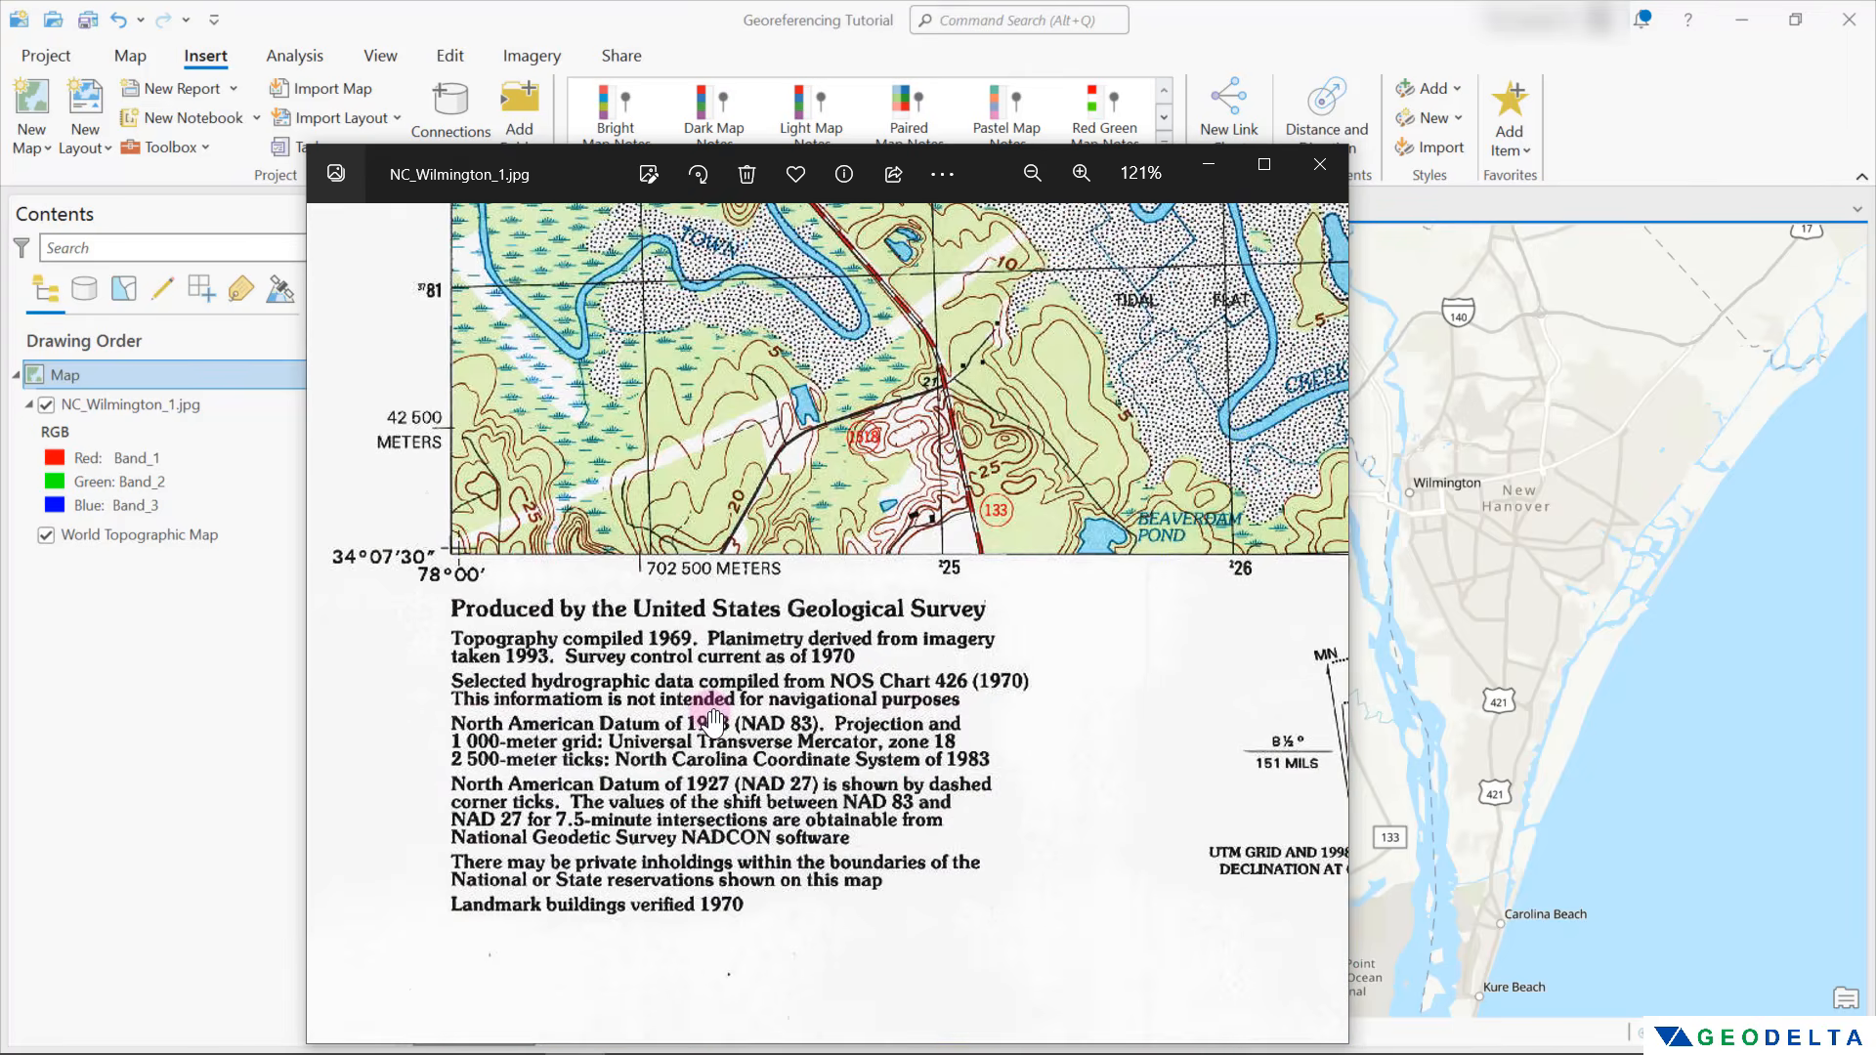
scroll(586, 772, "up", 1)
scroll(586, 772, "up", 2)
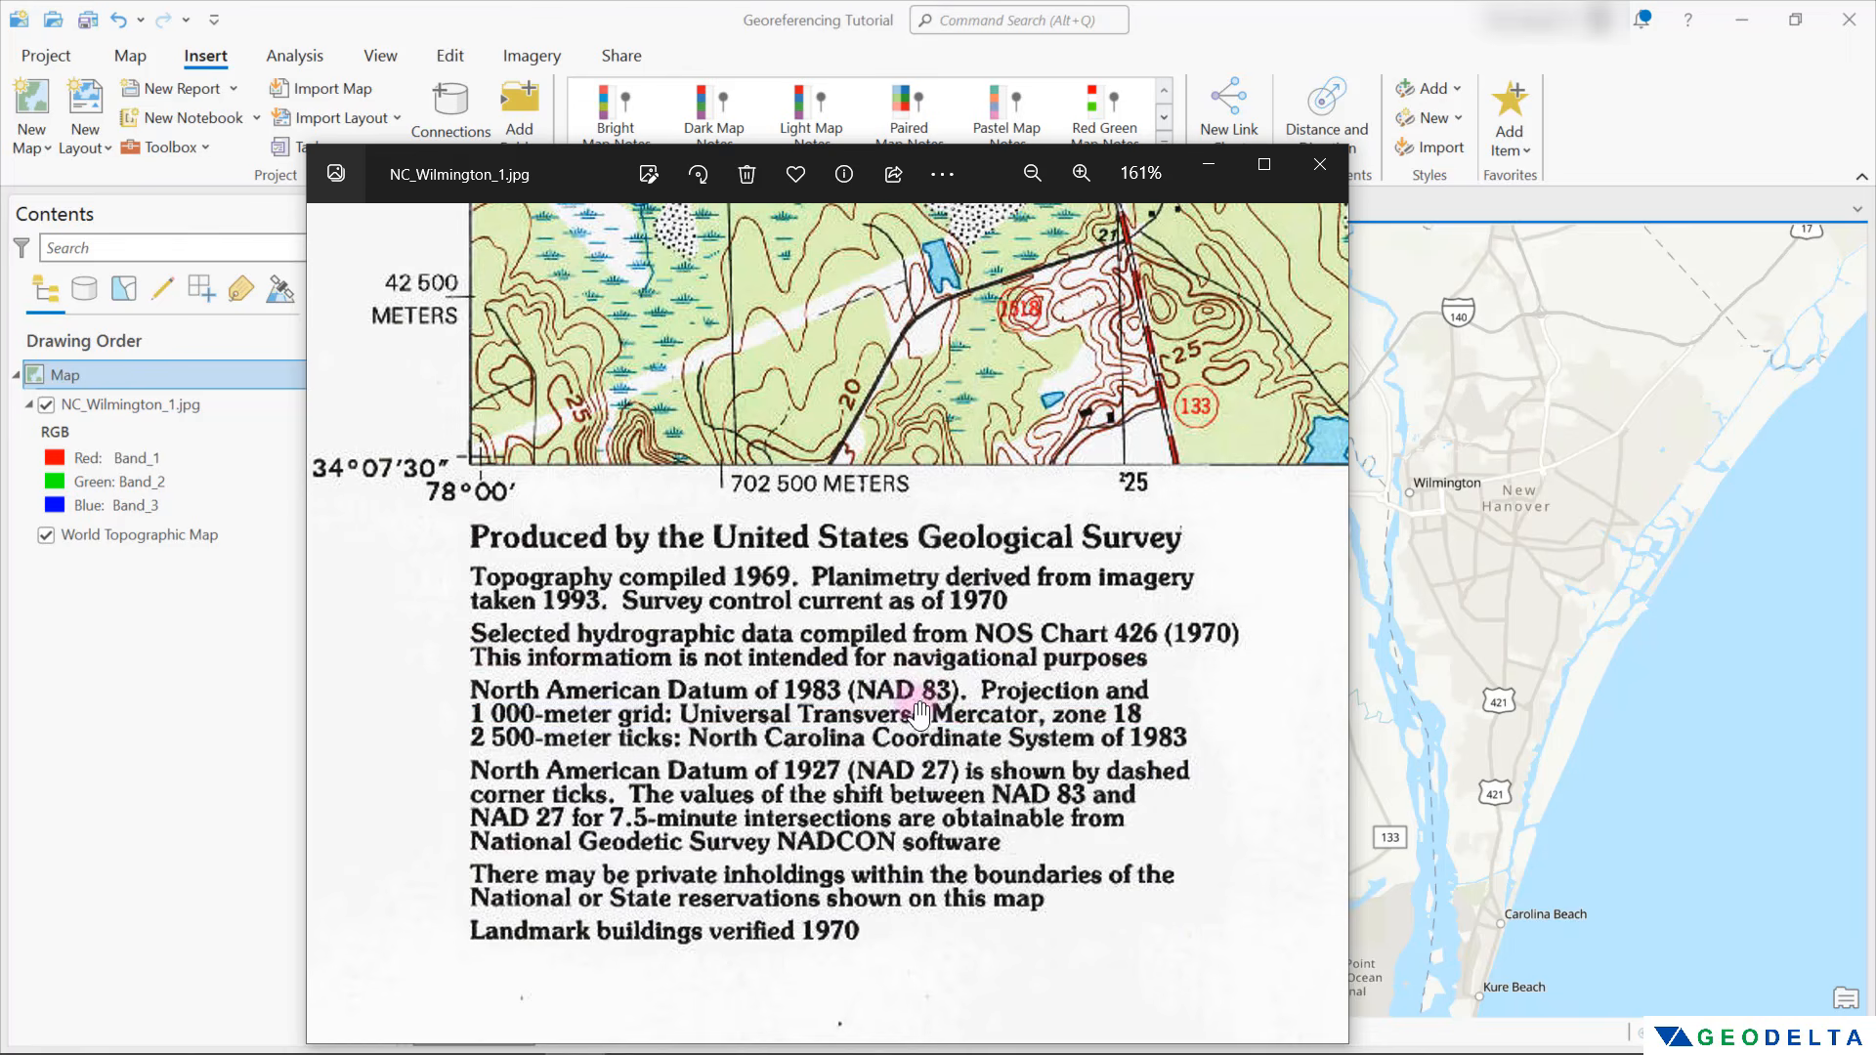
scroll(938, 720, "down", 1)
scroll(938, 720, "down", 3)
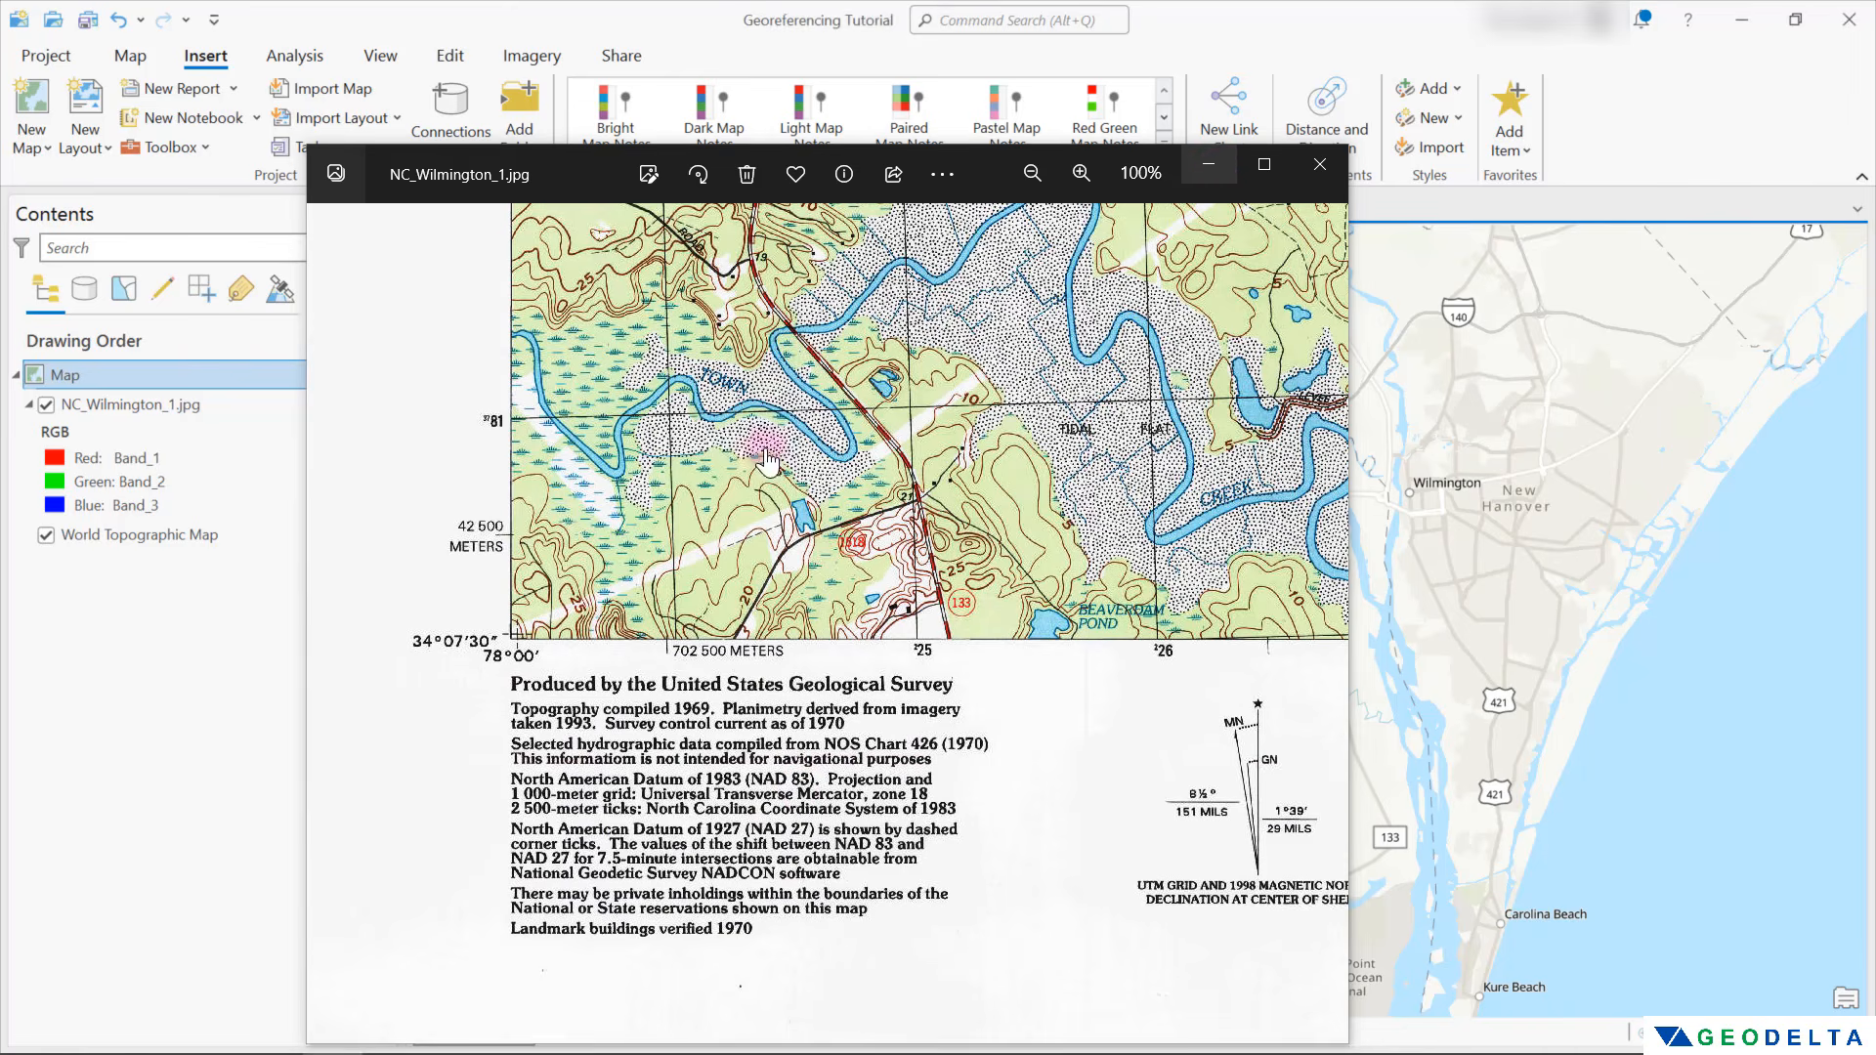
Minimize the scanned map's viewer window and open the coordinate system settings in the map's properties
left_click(1216, 166)
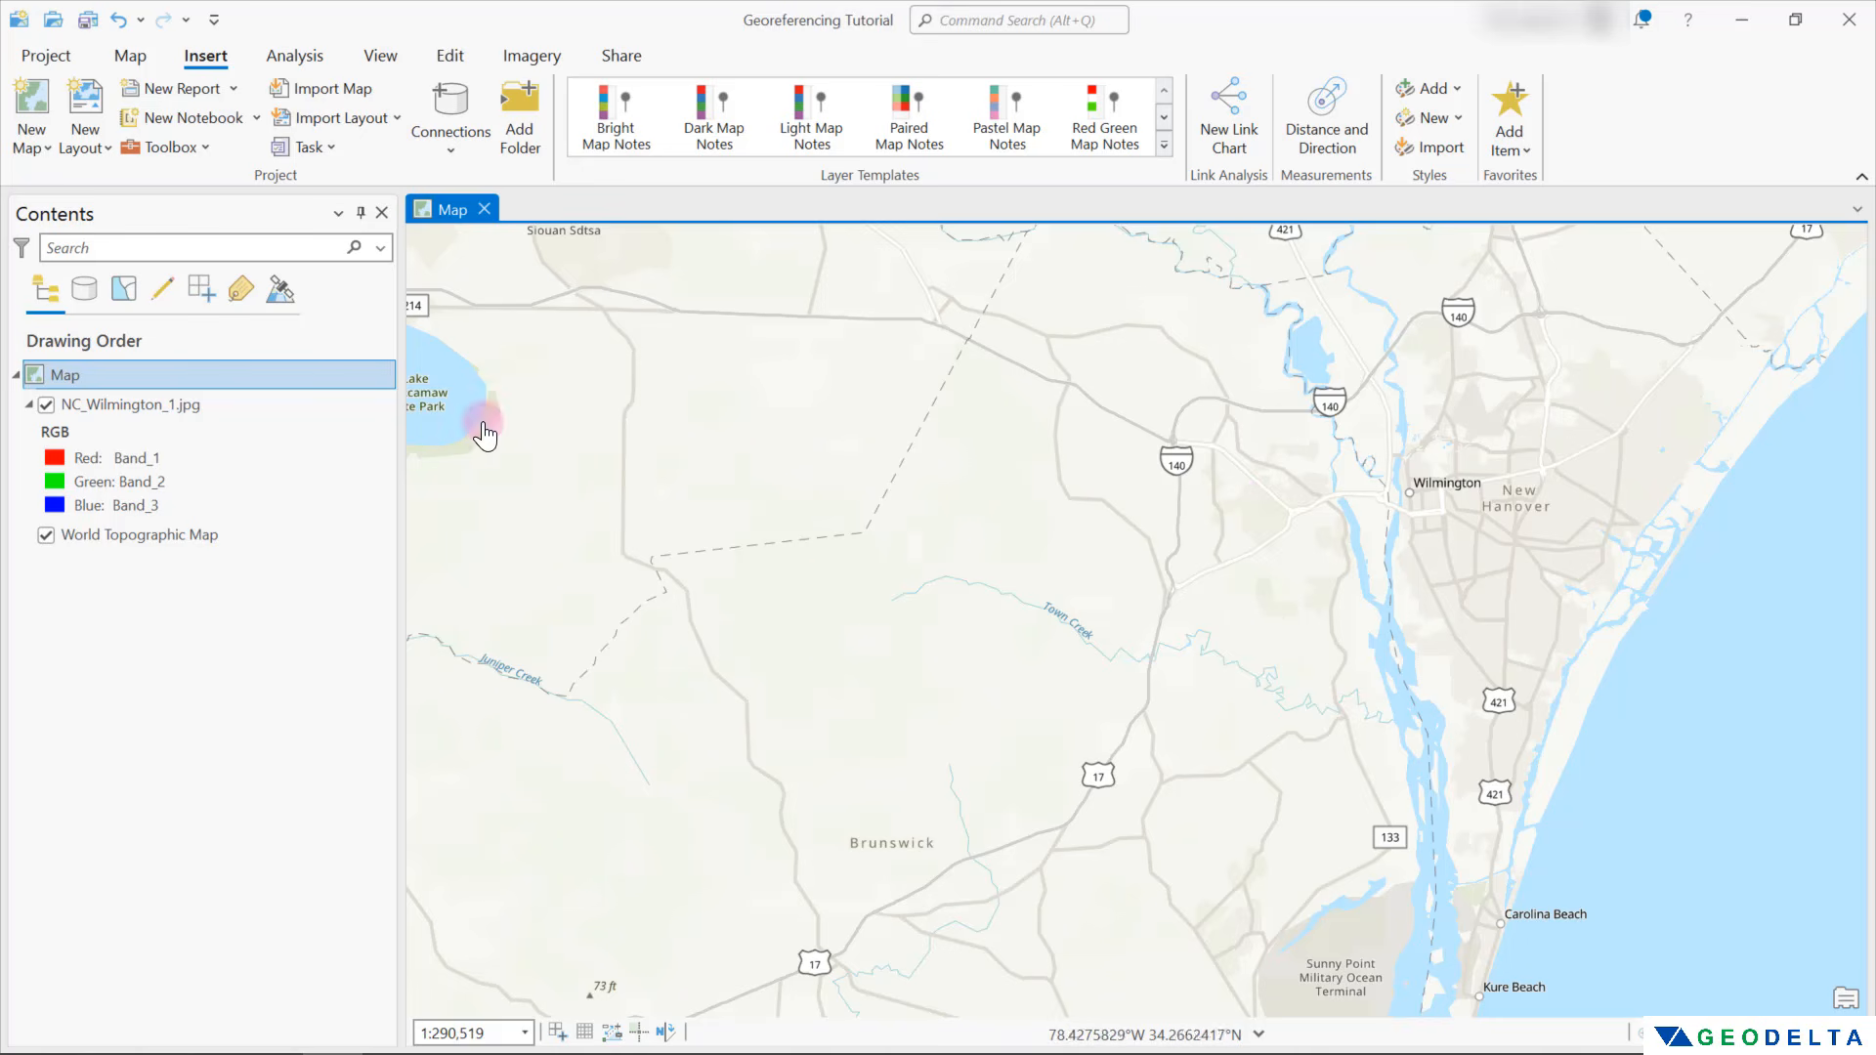
right_click(183, 372)
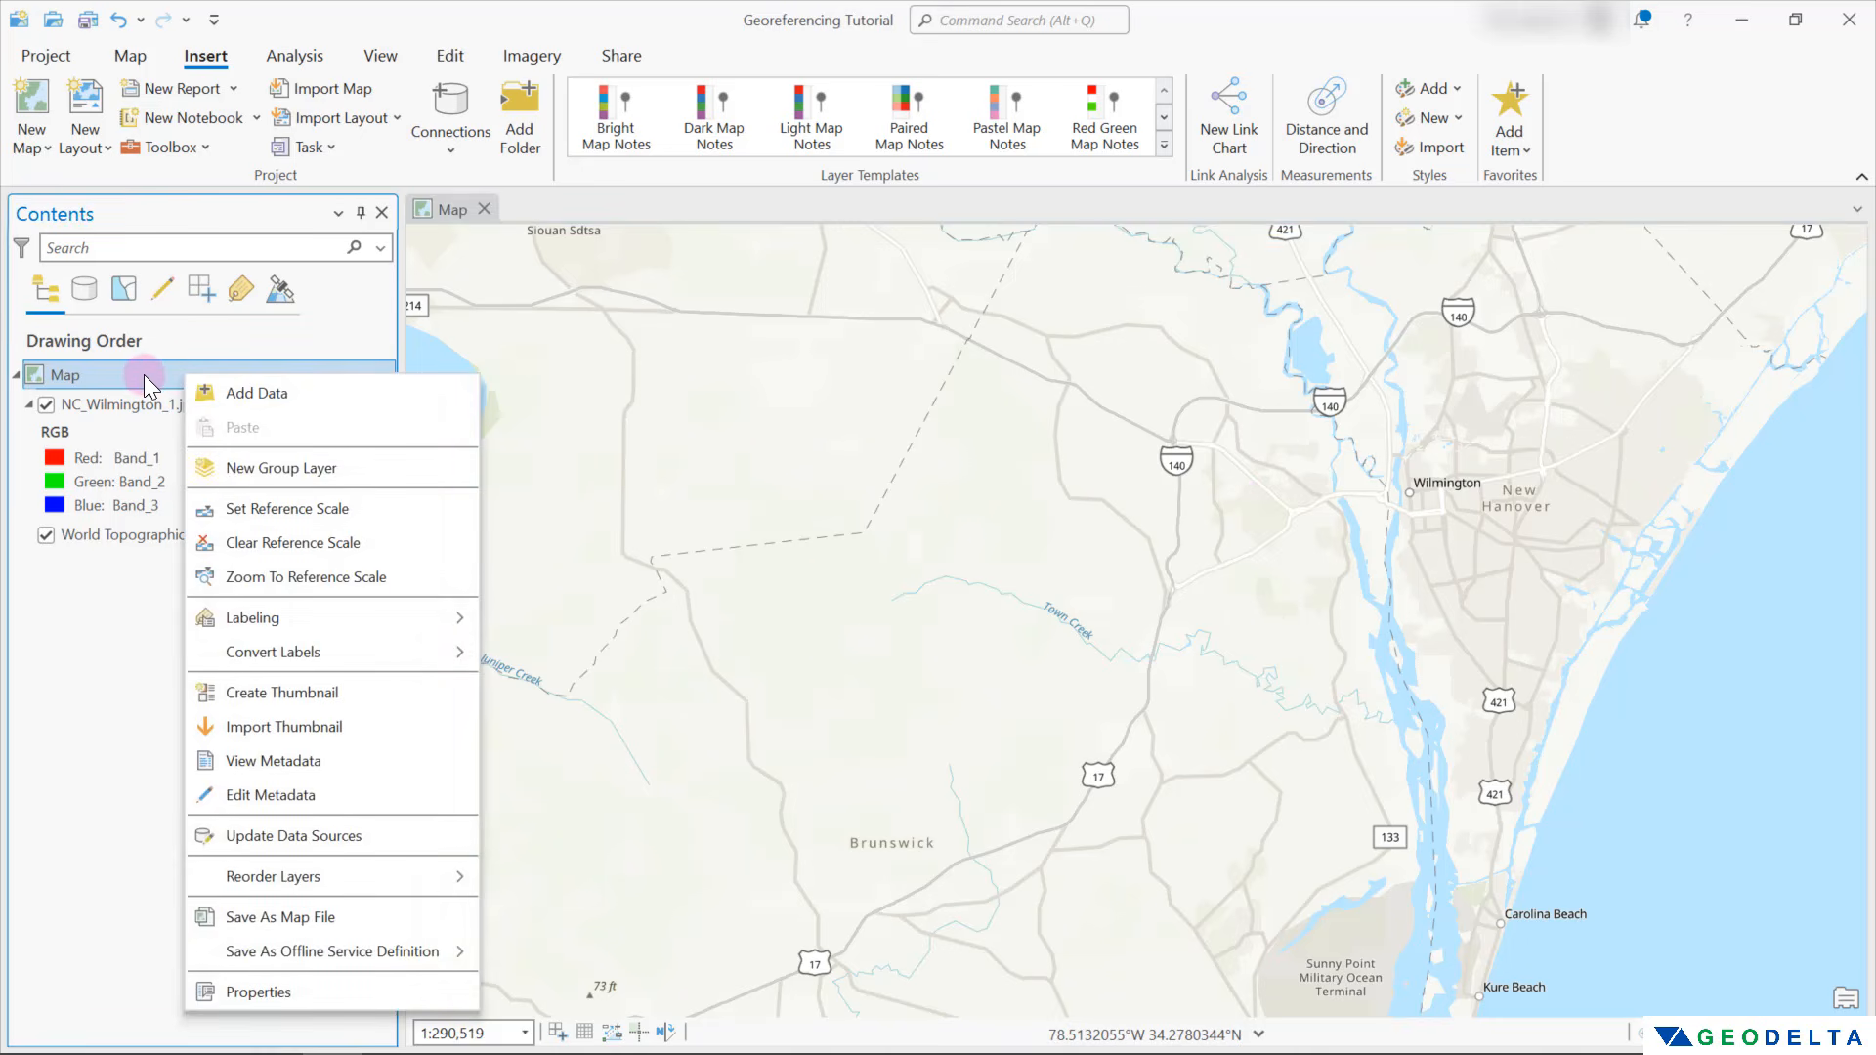
left_click(285, 989)
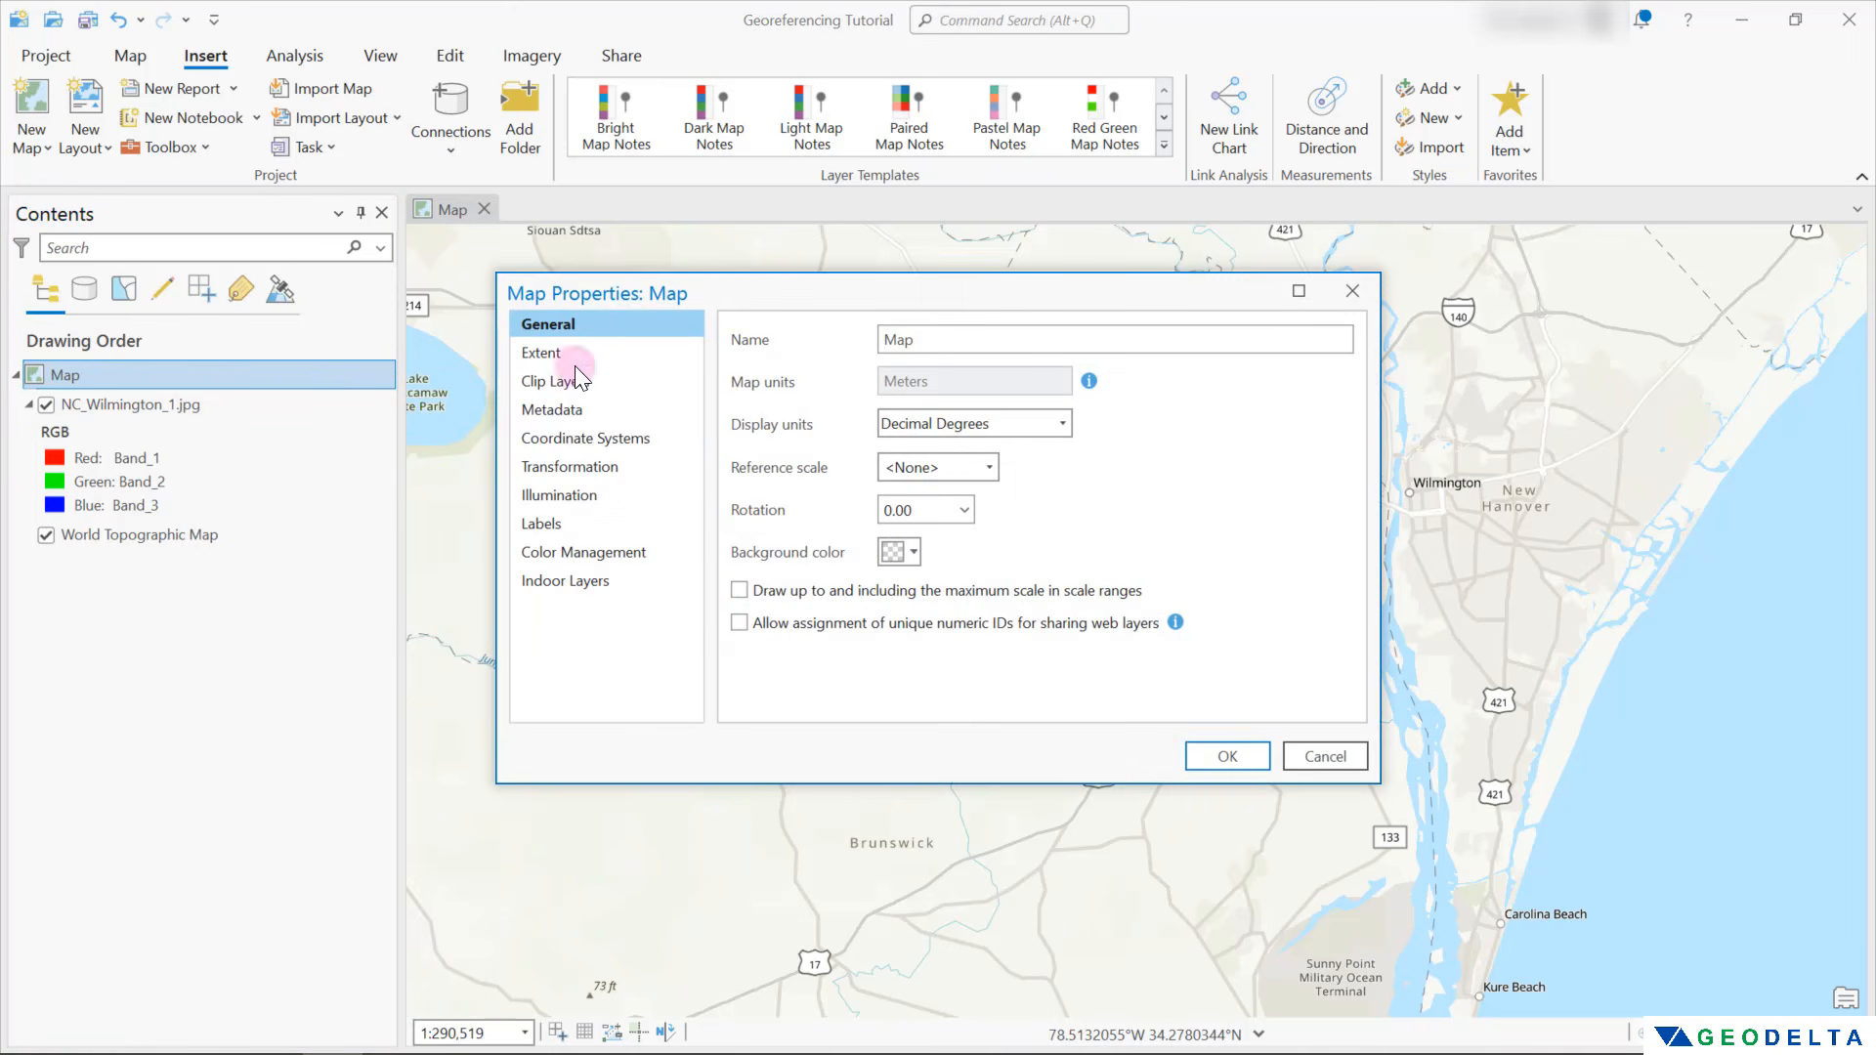
left_click(583, 439)
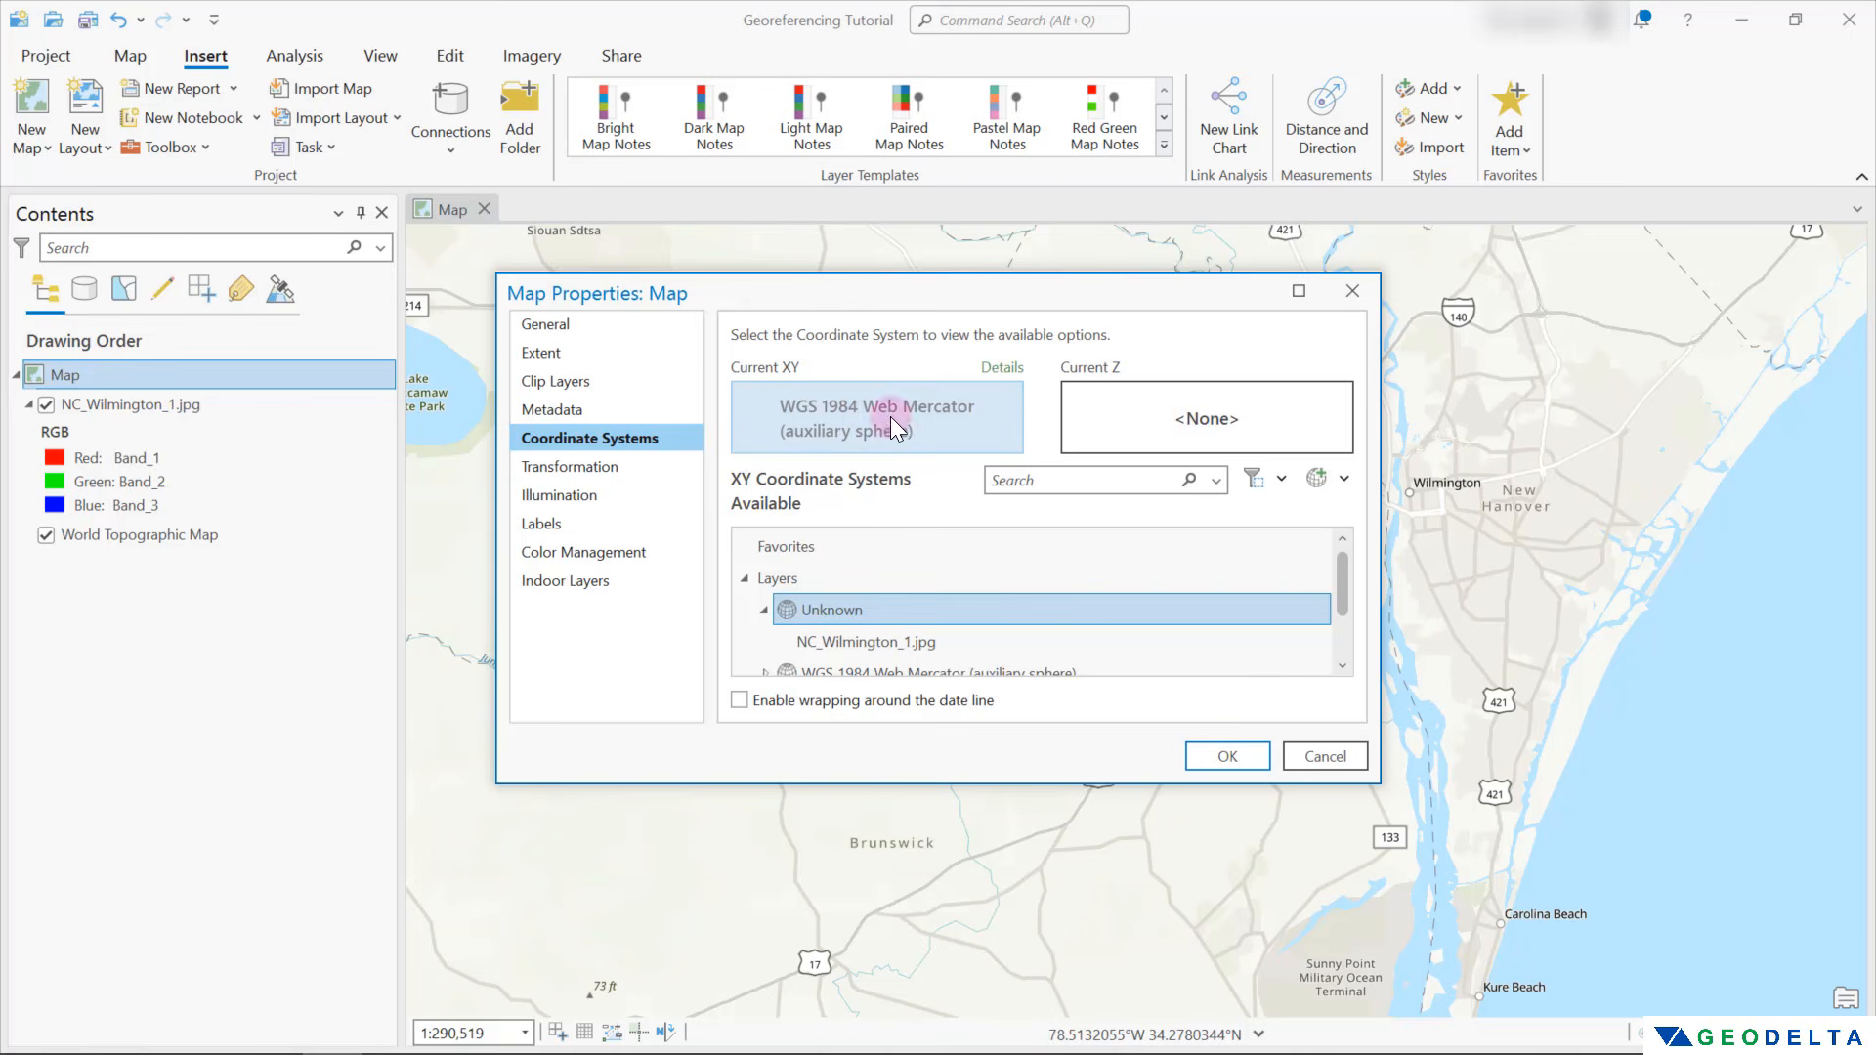
Set the map's XY coordinate system to the projected system NAD 1983 UTM Zone 18N and apply it
scroll(1022, 589, "down", 1)
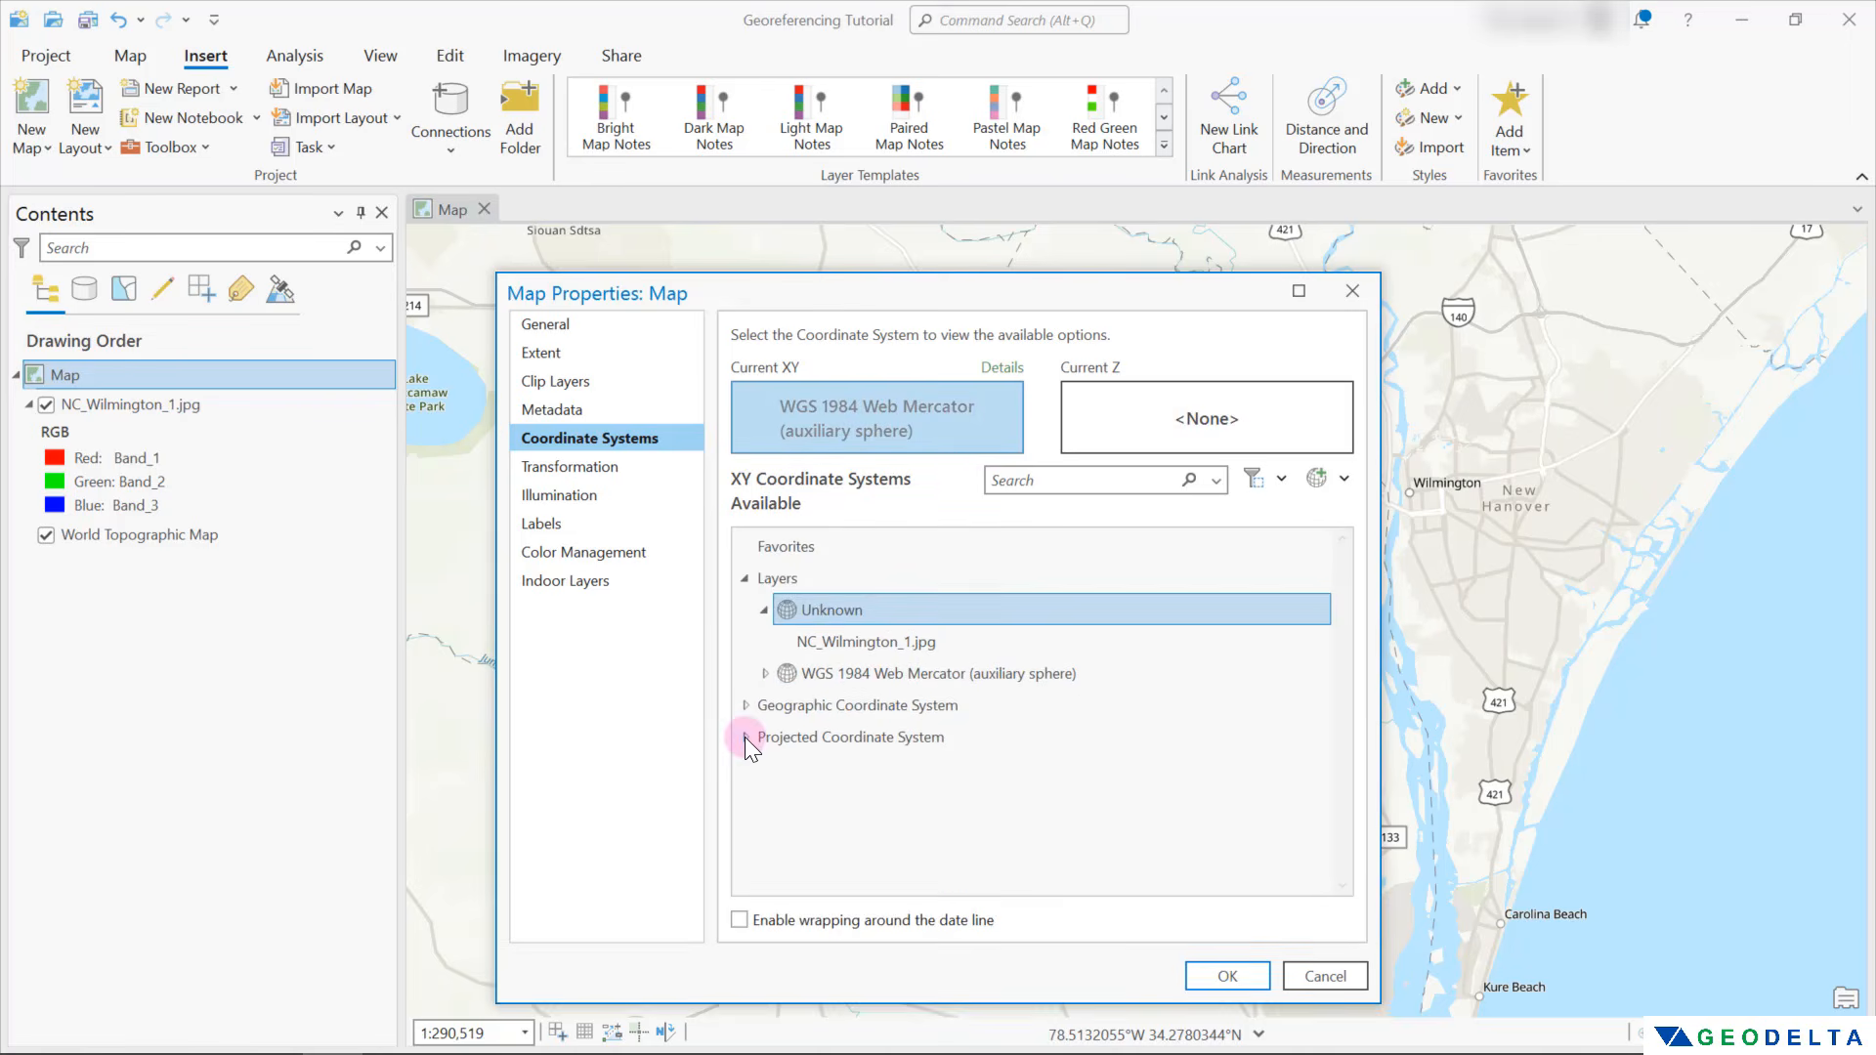
left_click(745, 736)
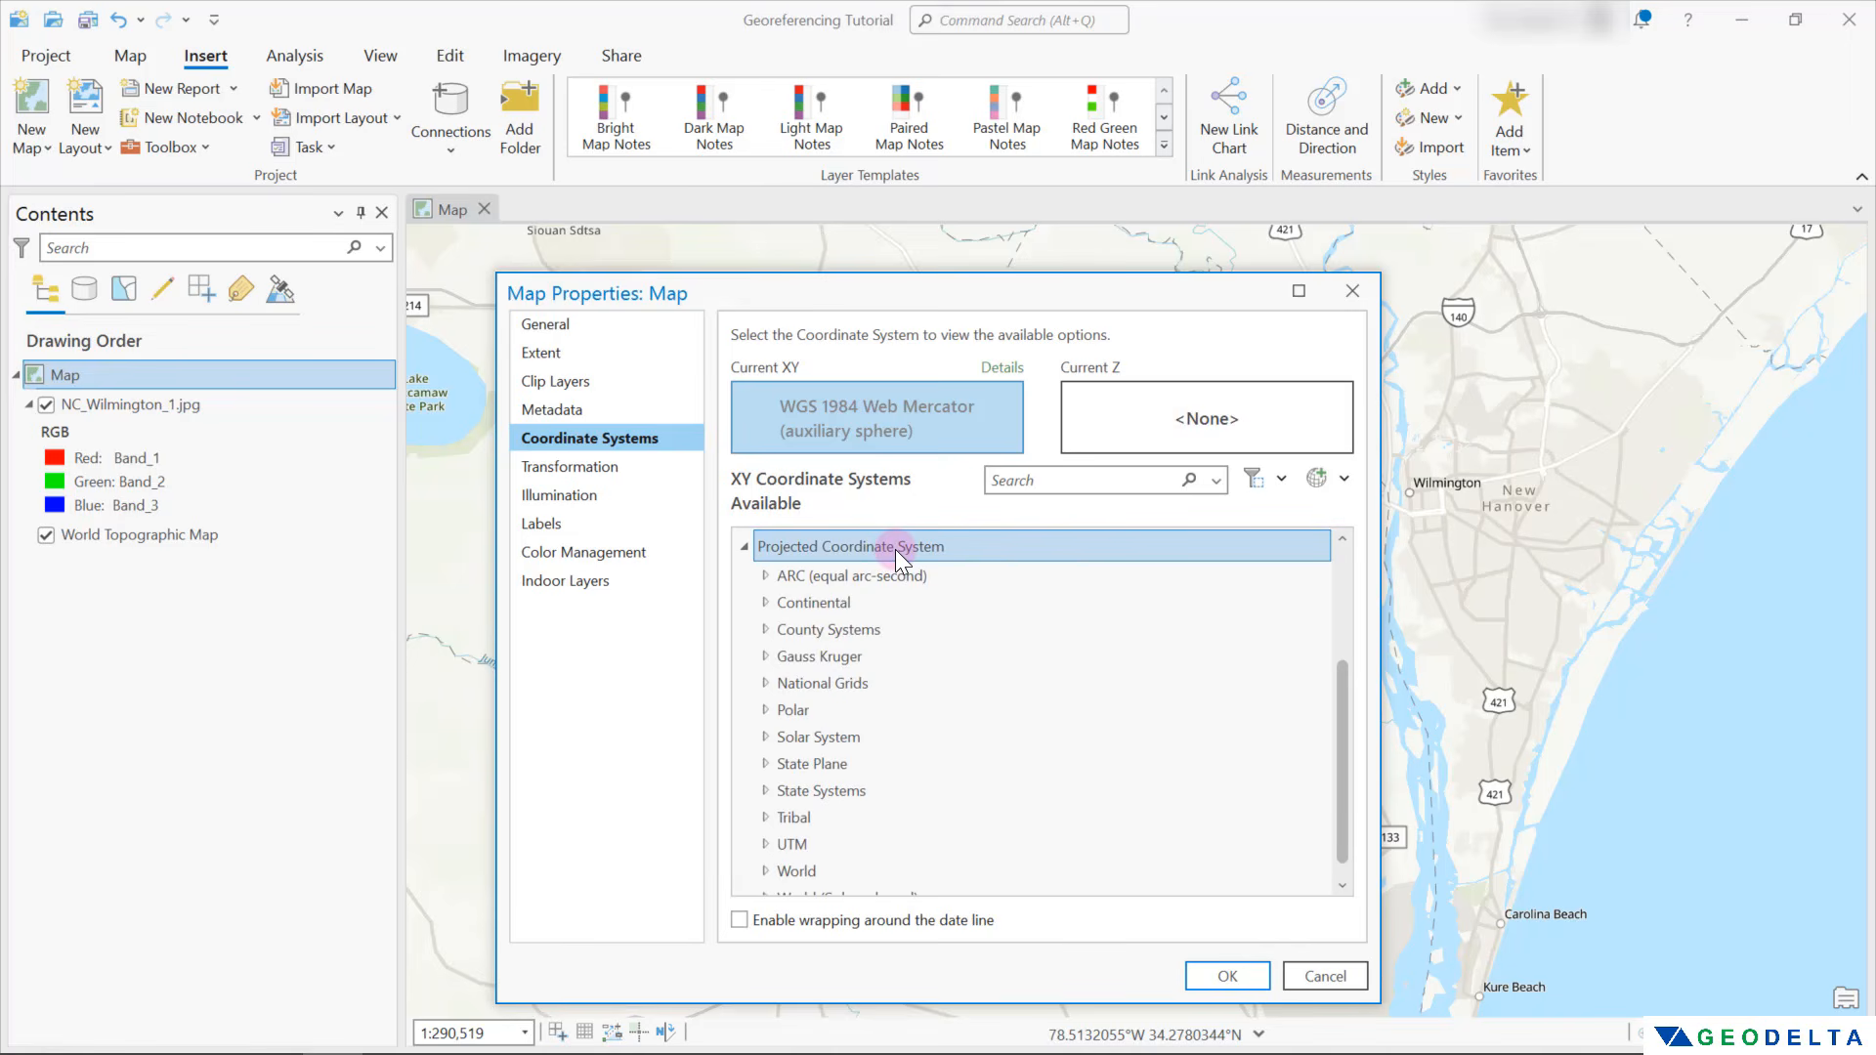
scroll(867, 616, "down", 1)
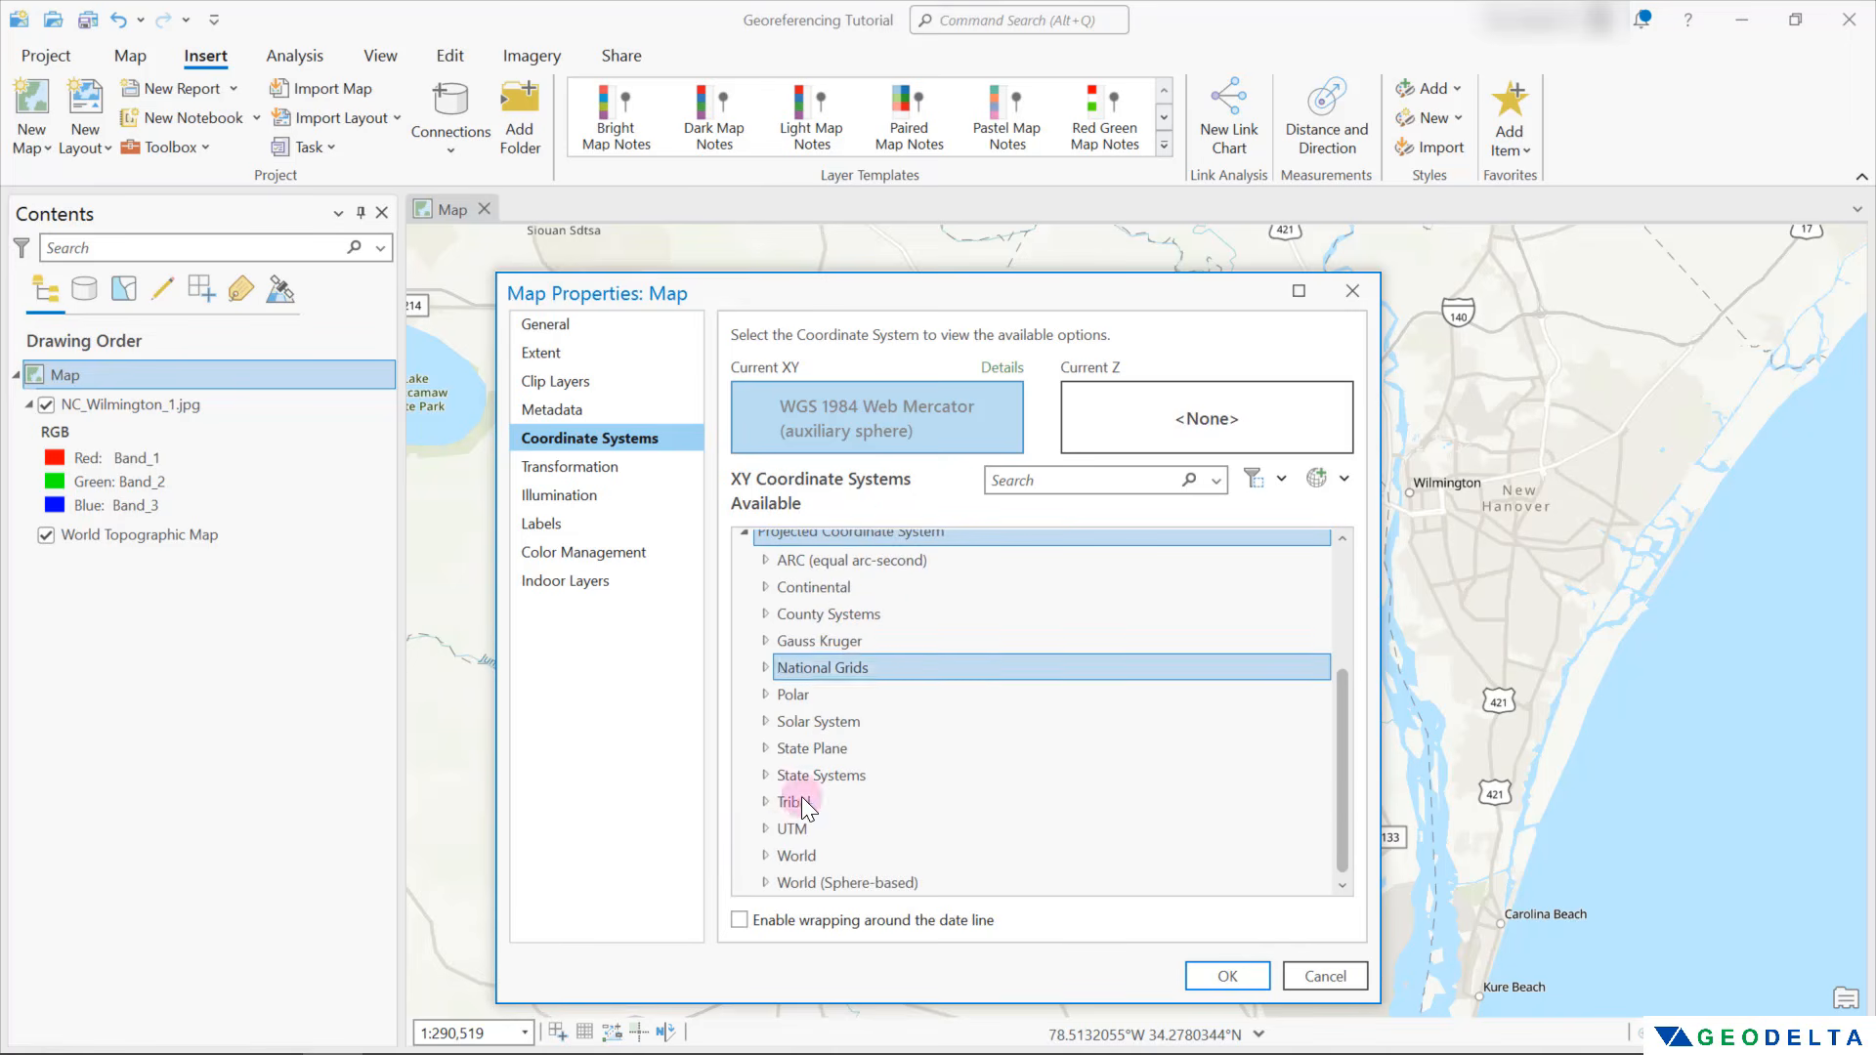
left_click(767, 828)
scroll(879, 762, "down", 1)
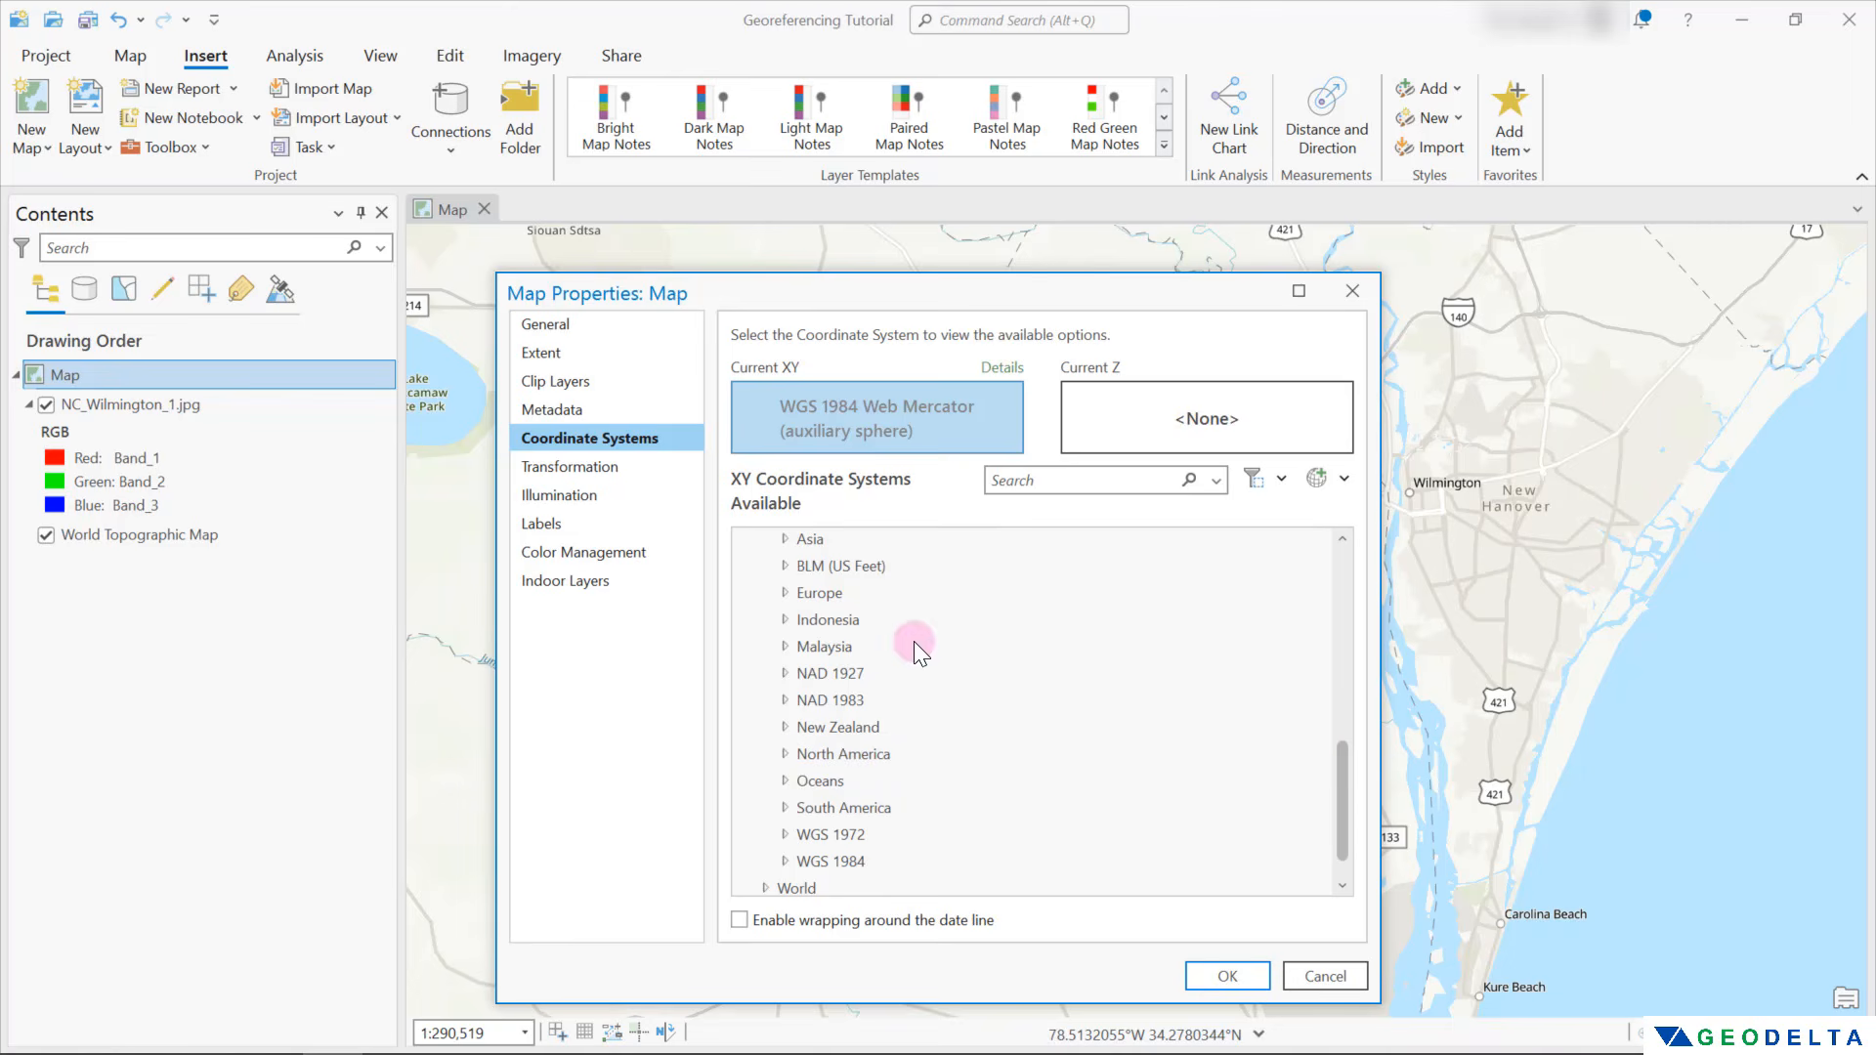
left_click(834, 703)
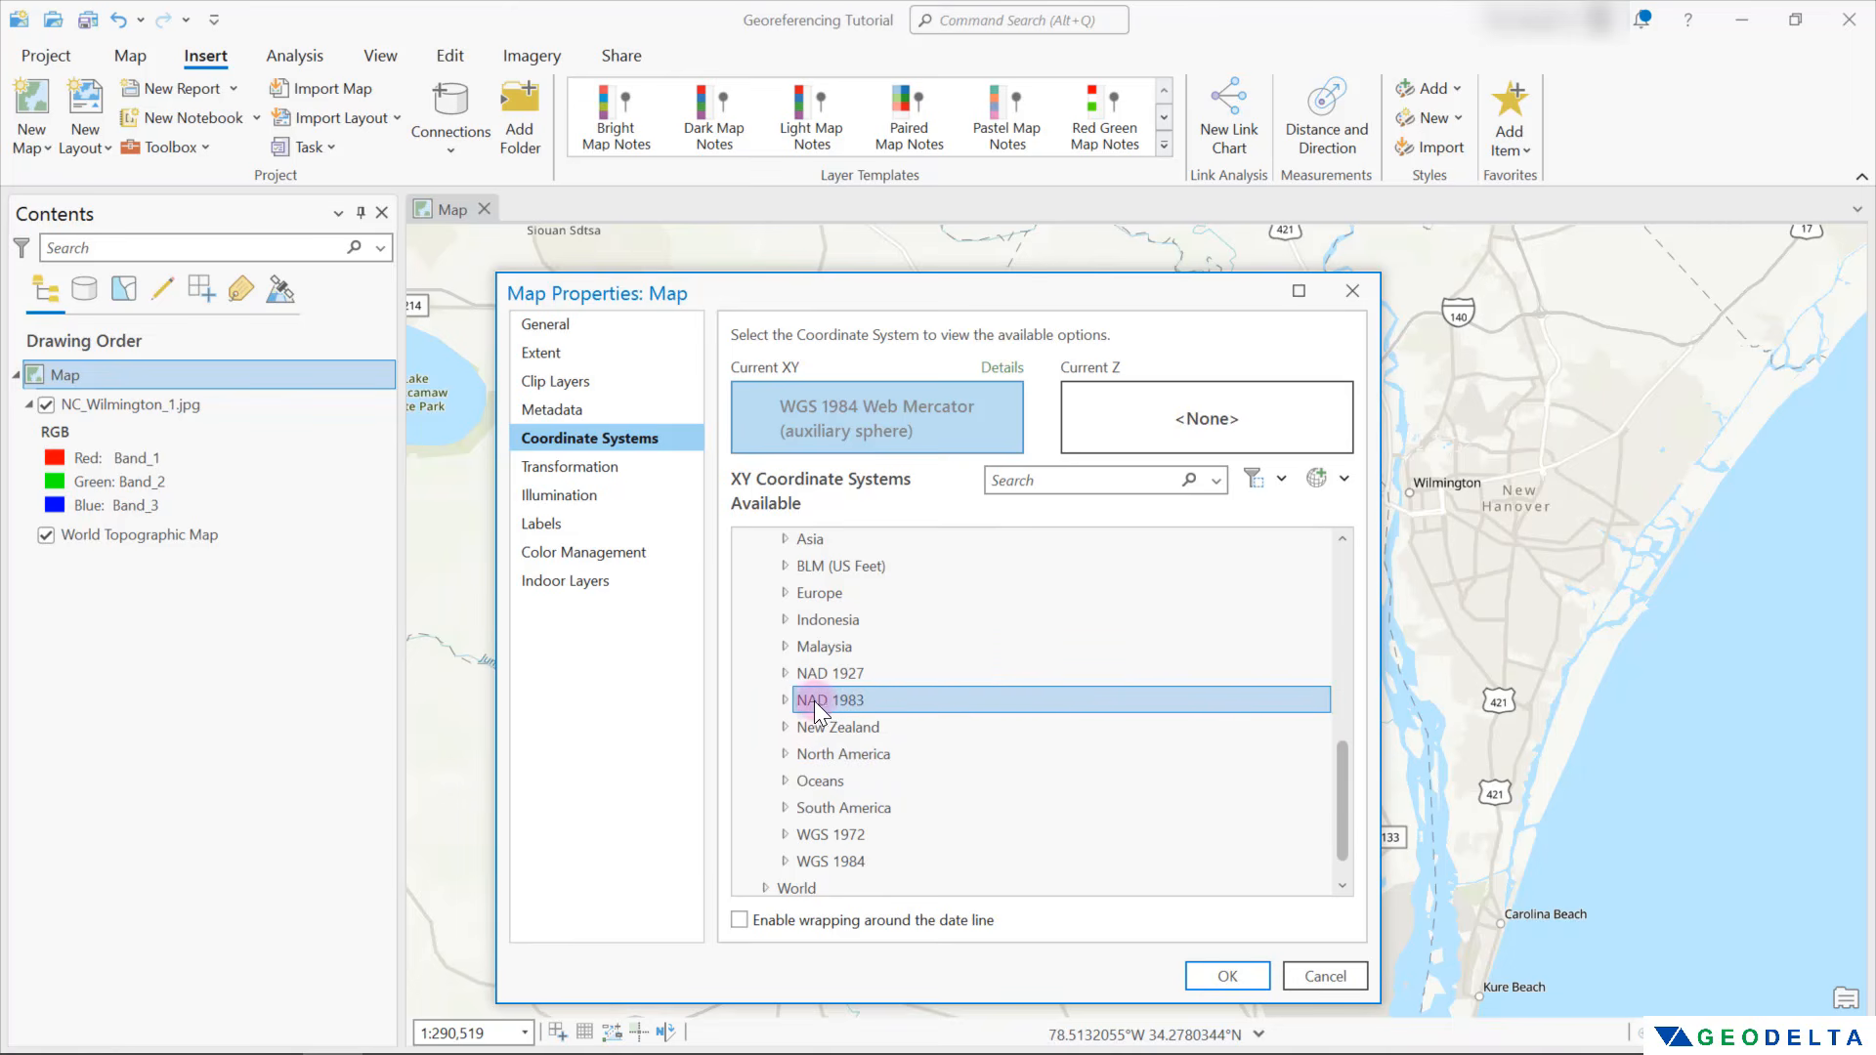
double_click(816, 704)
scroll(1082, 724, "down", 5)
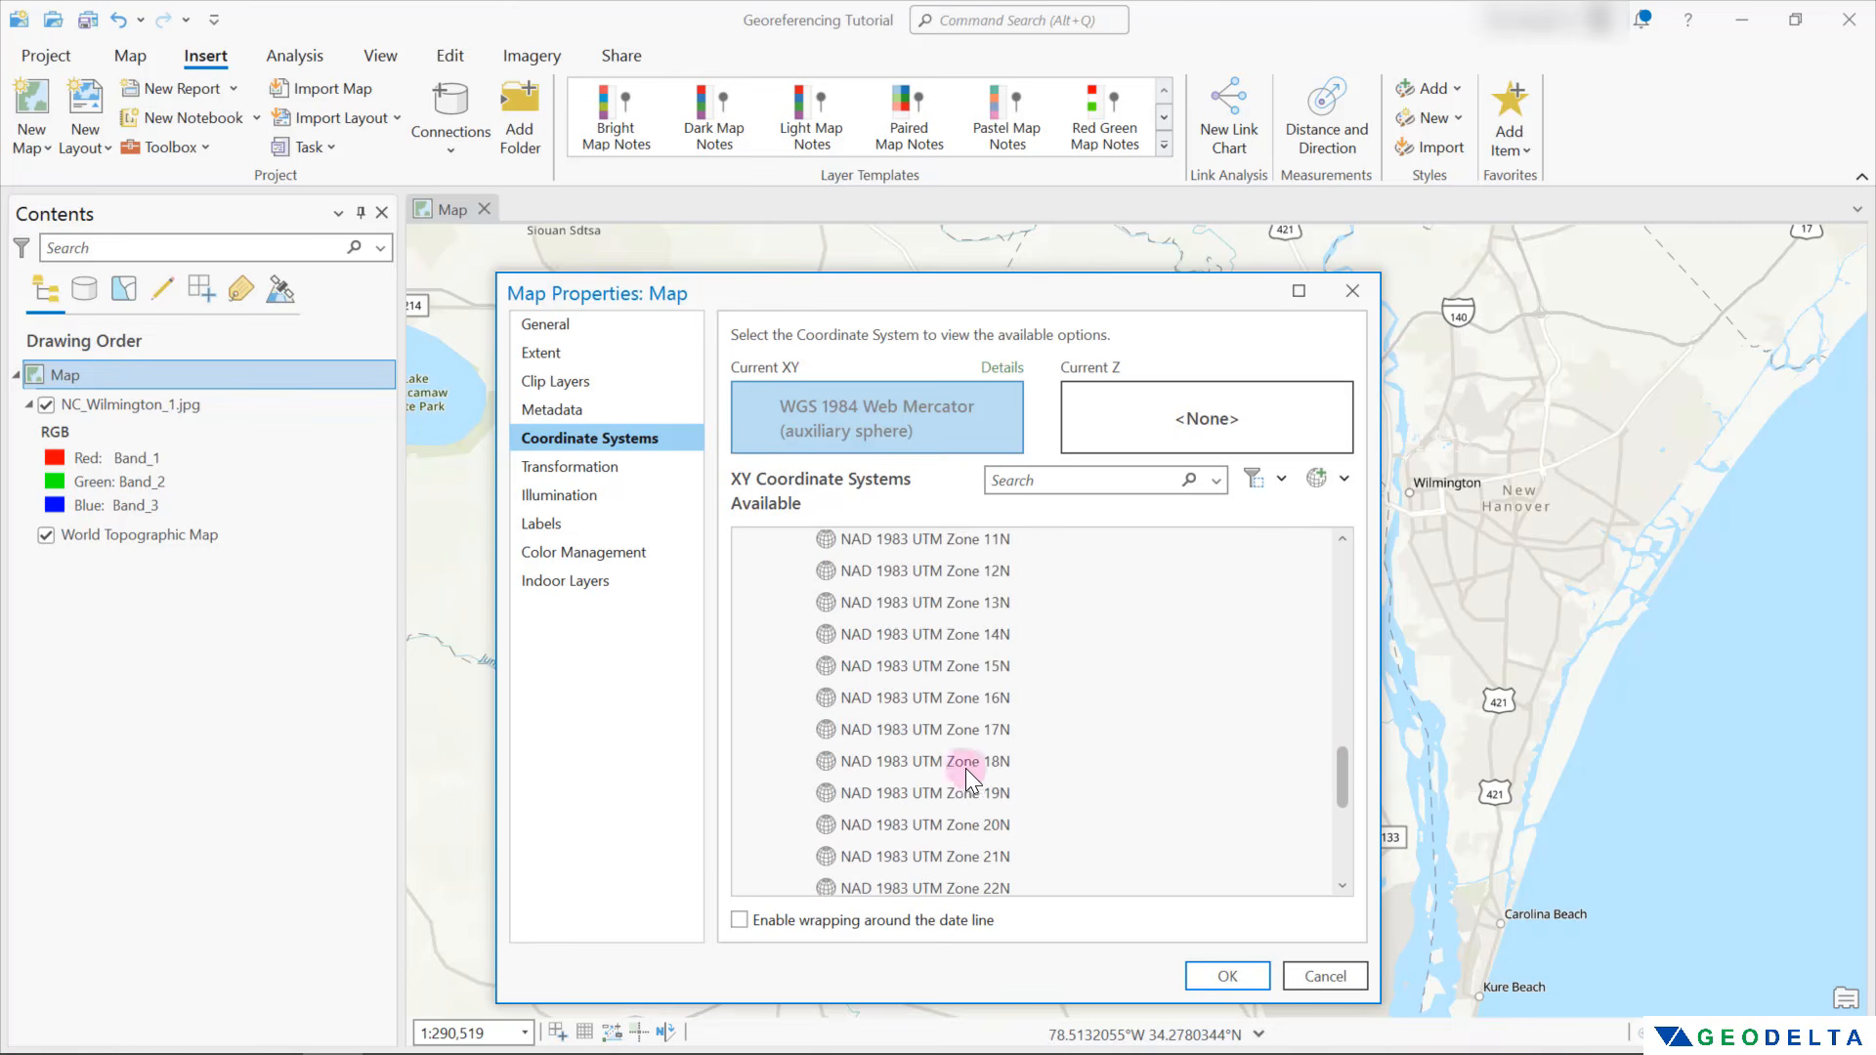
left_click(966, 768)
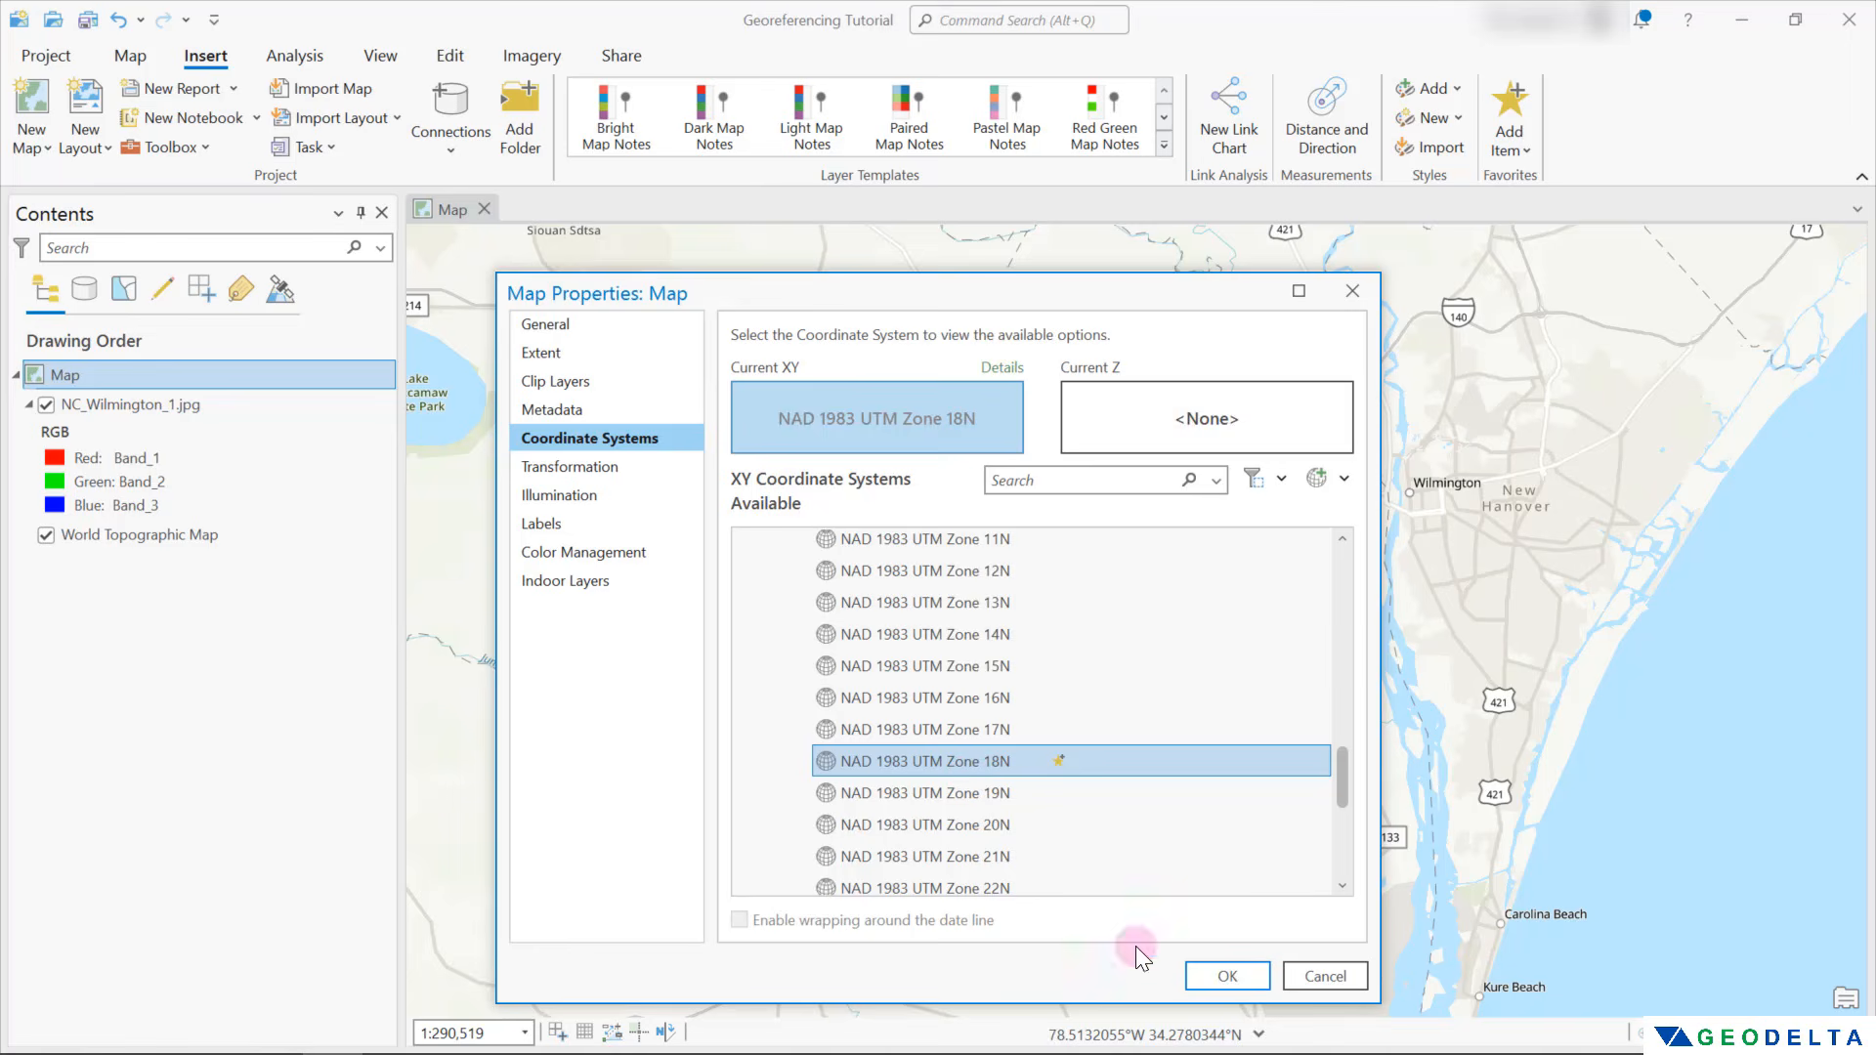
left_click(1227, 977)
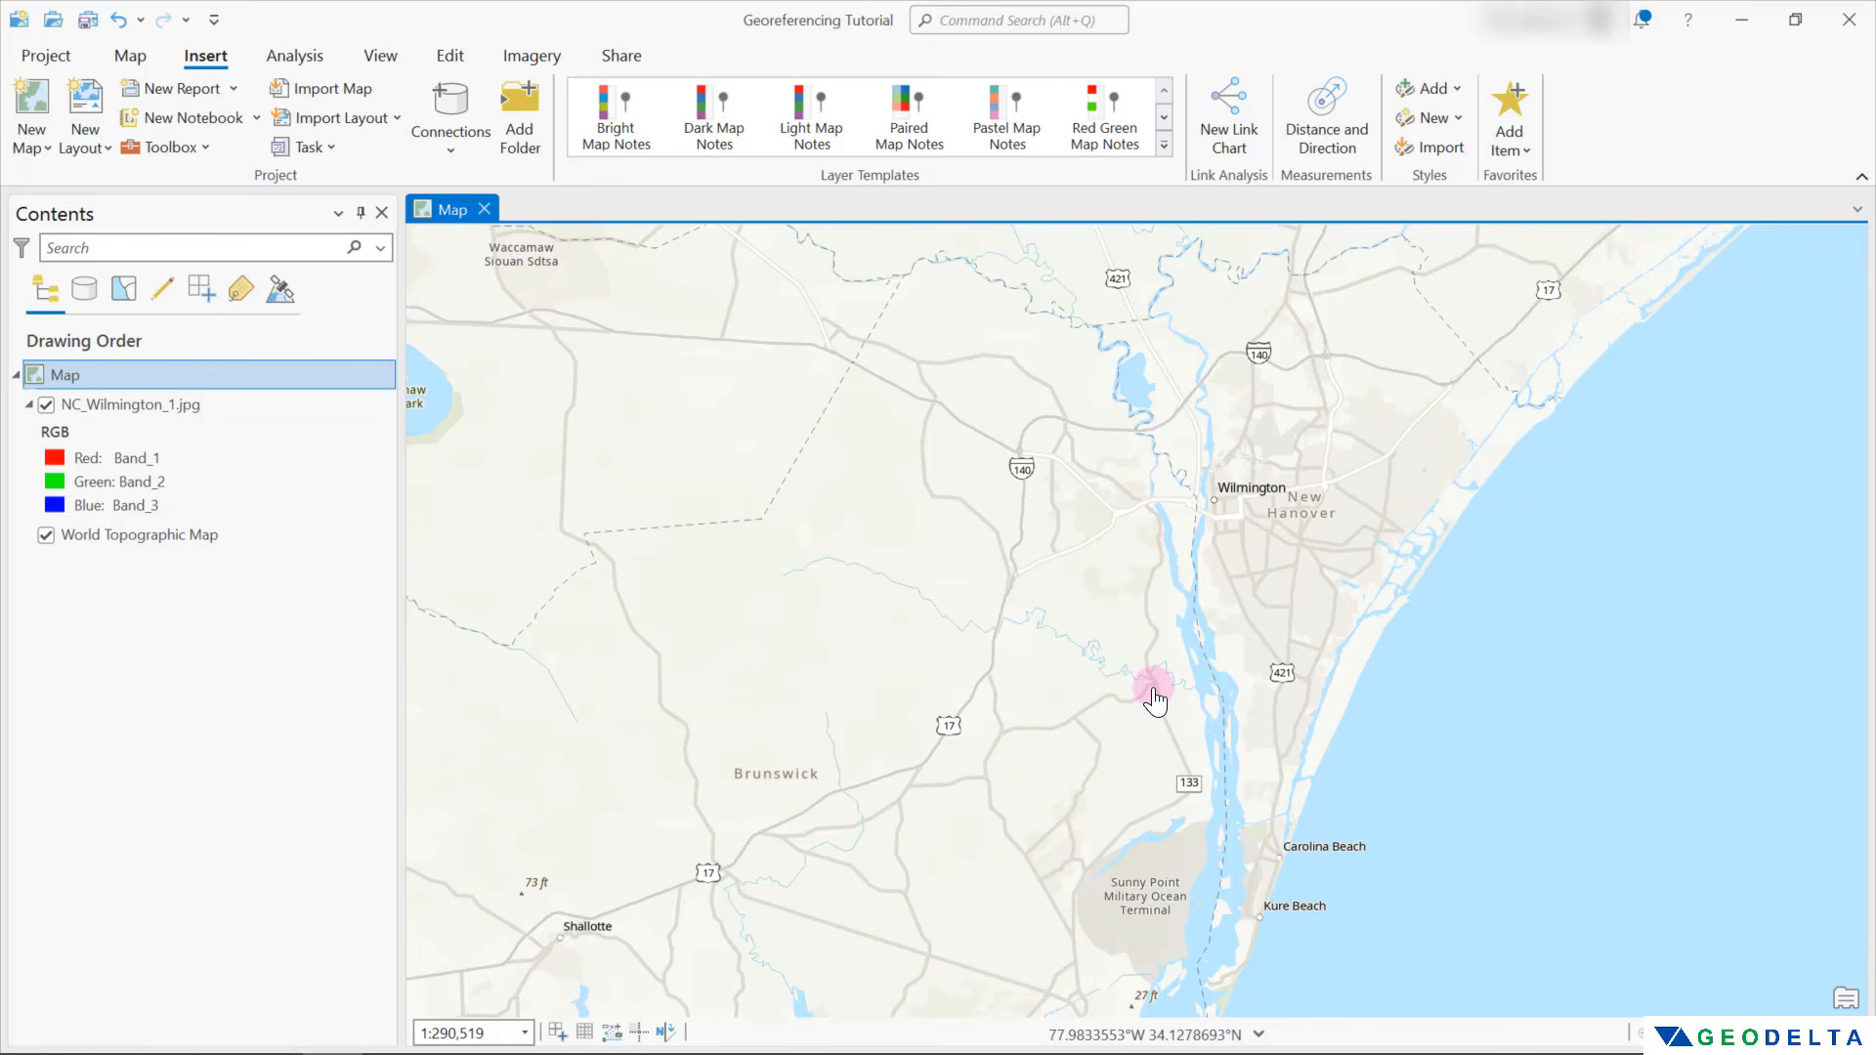
Start a georeferencing session for the NC_Wilmington_1.jpg layer and fit the scan to the current display
left_click_drag(1154, 700, 1337, 562)
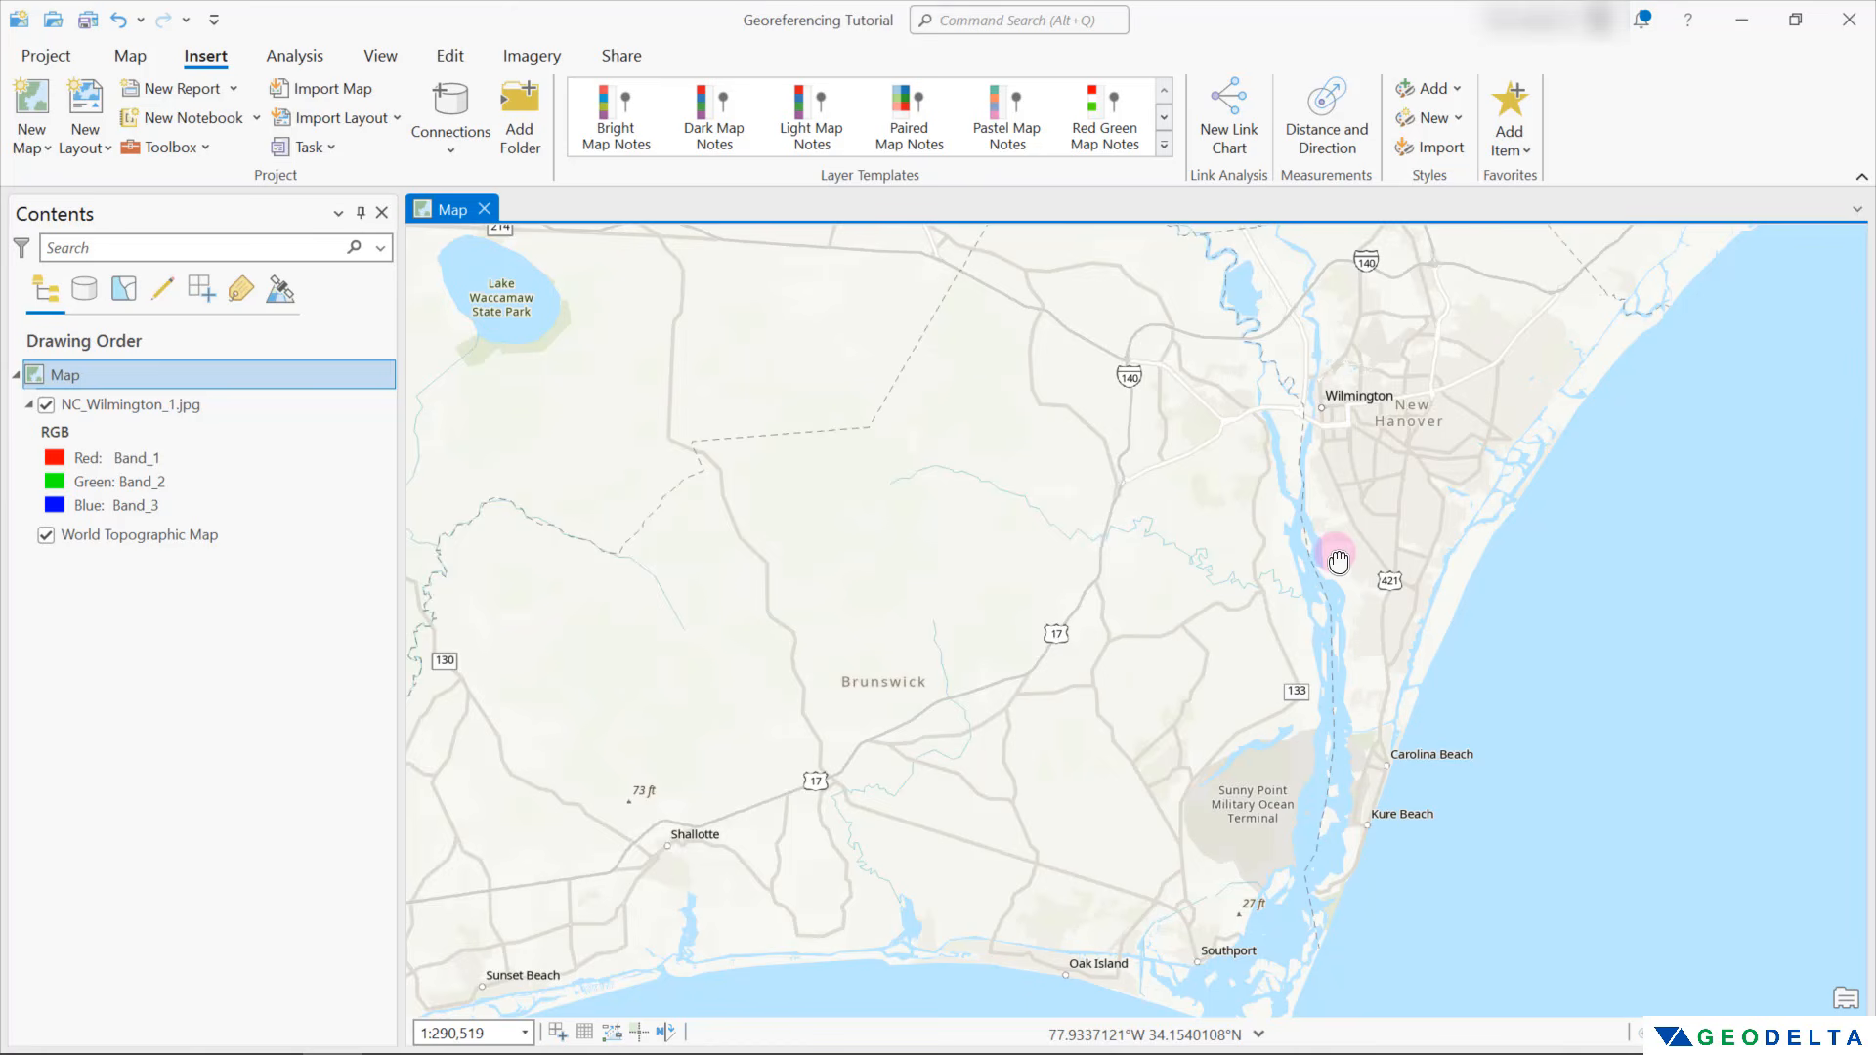
scroll(1339, 557, "down", 2)
left_click_drag(1304, 541, 1342, 555)
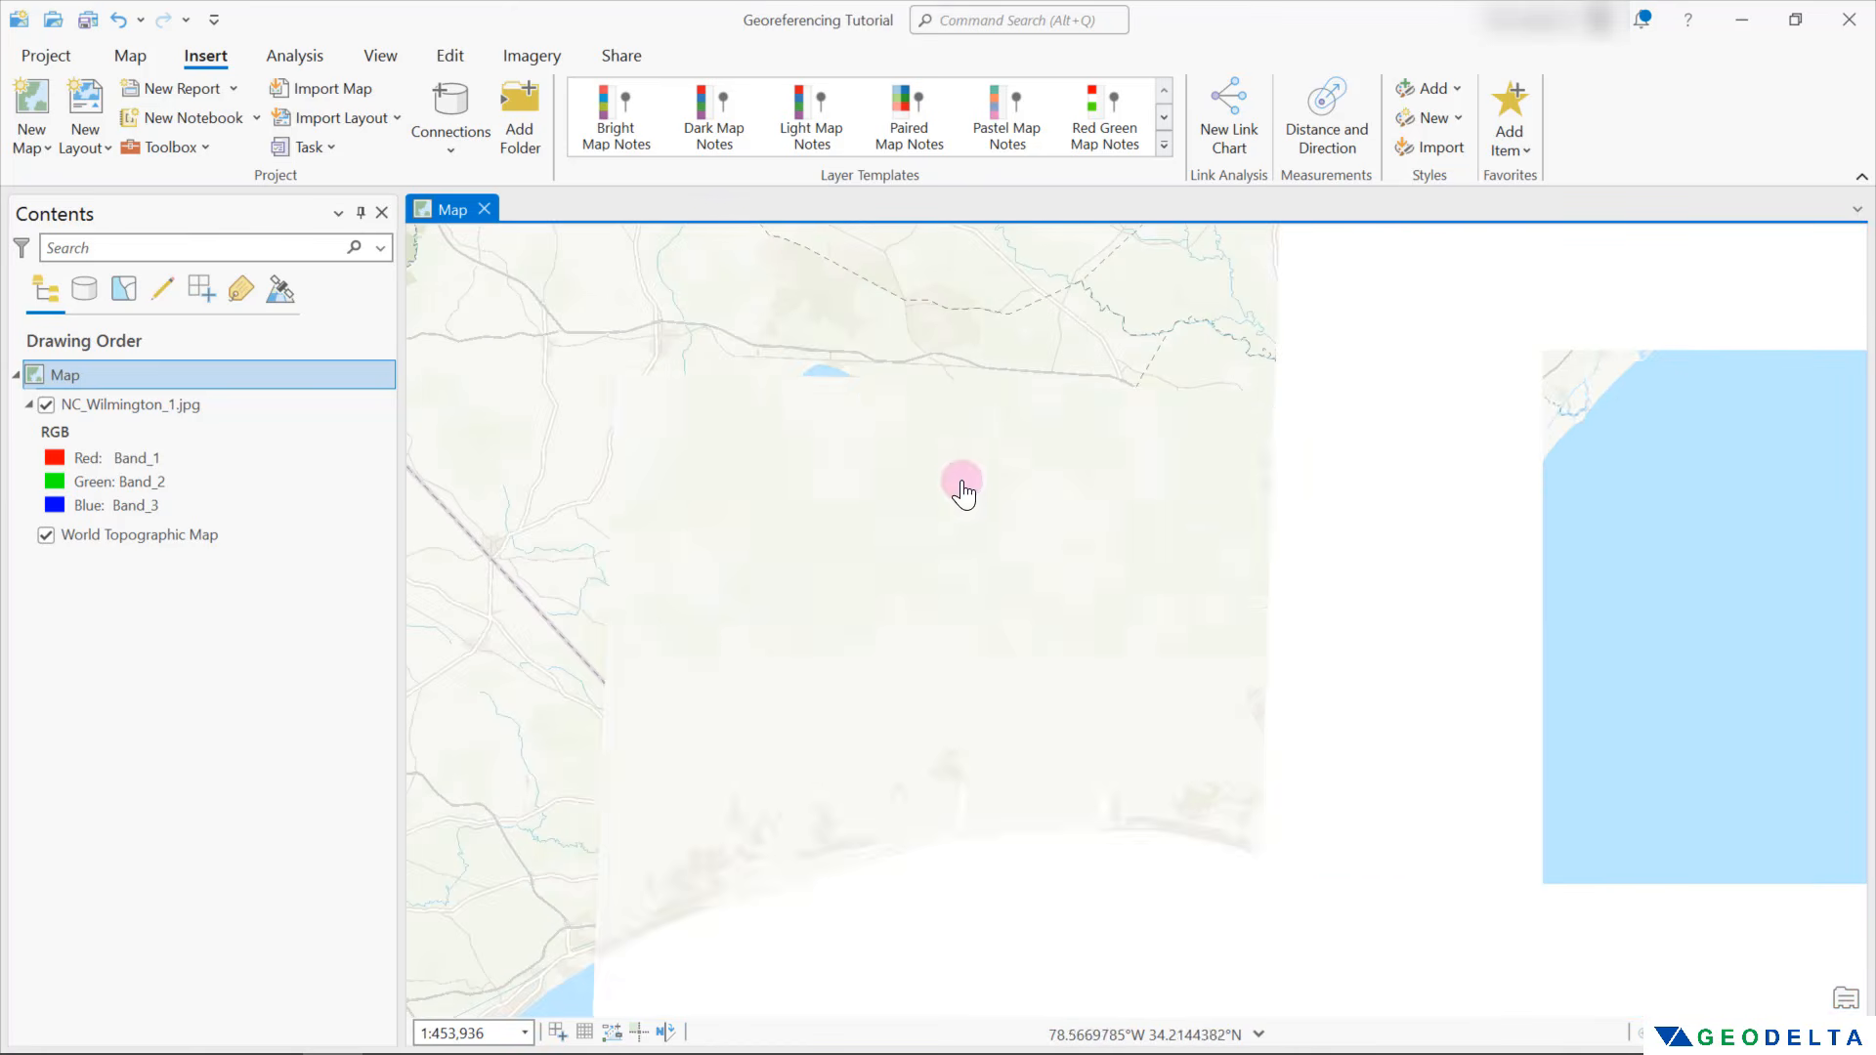
left_click(136, 403)
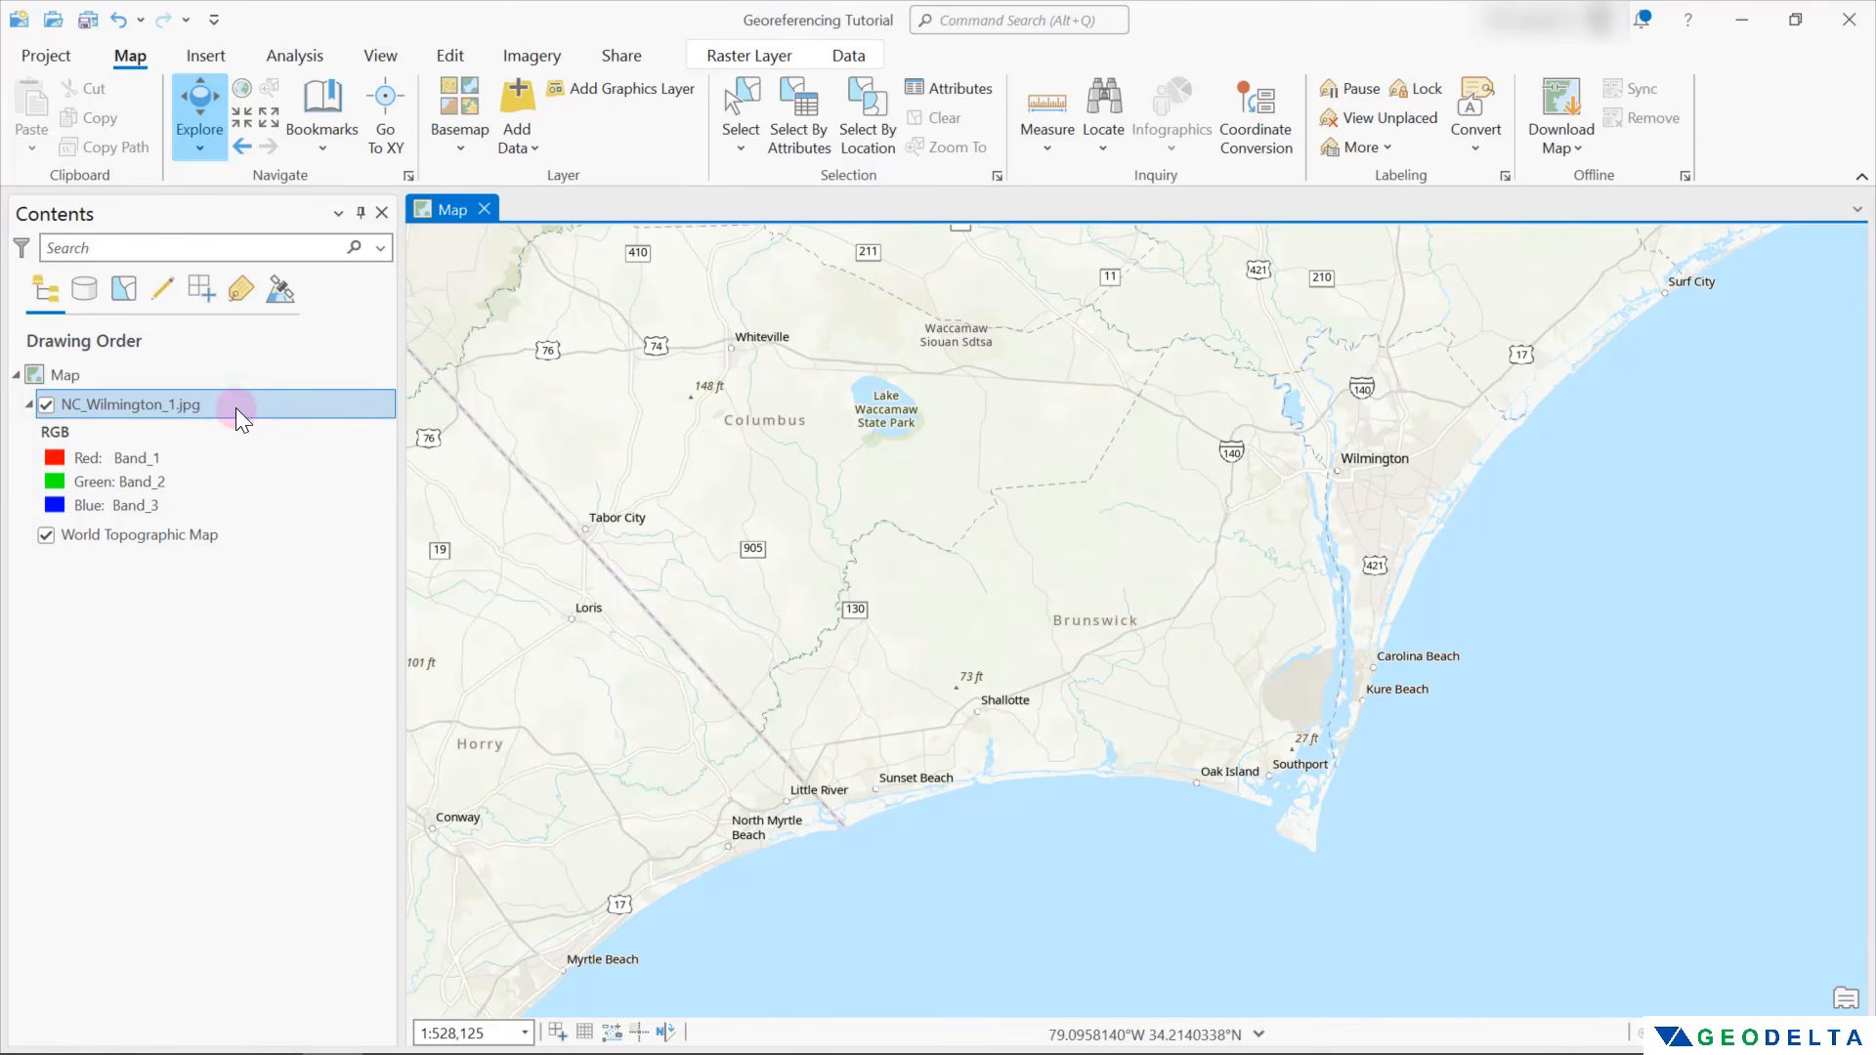
left_click(176, 408)
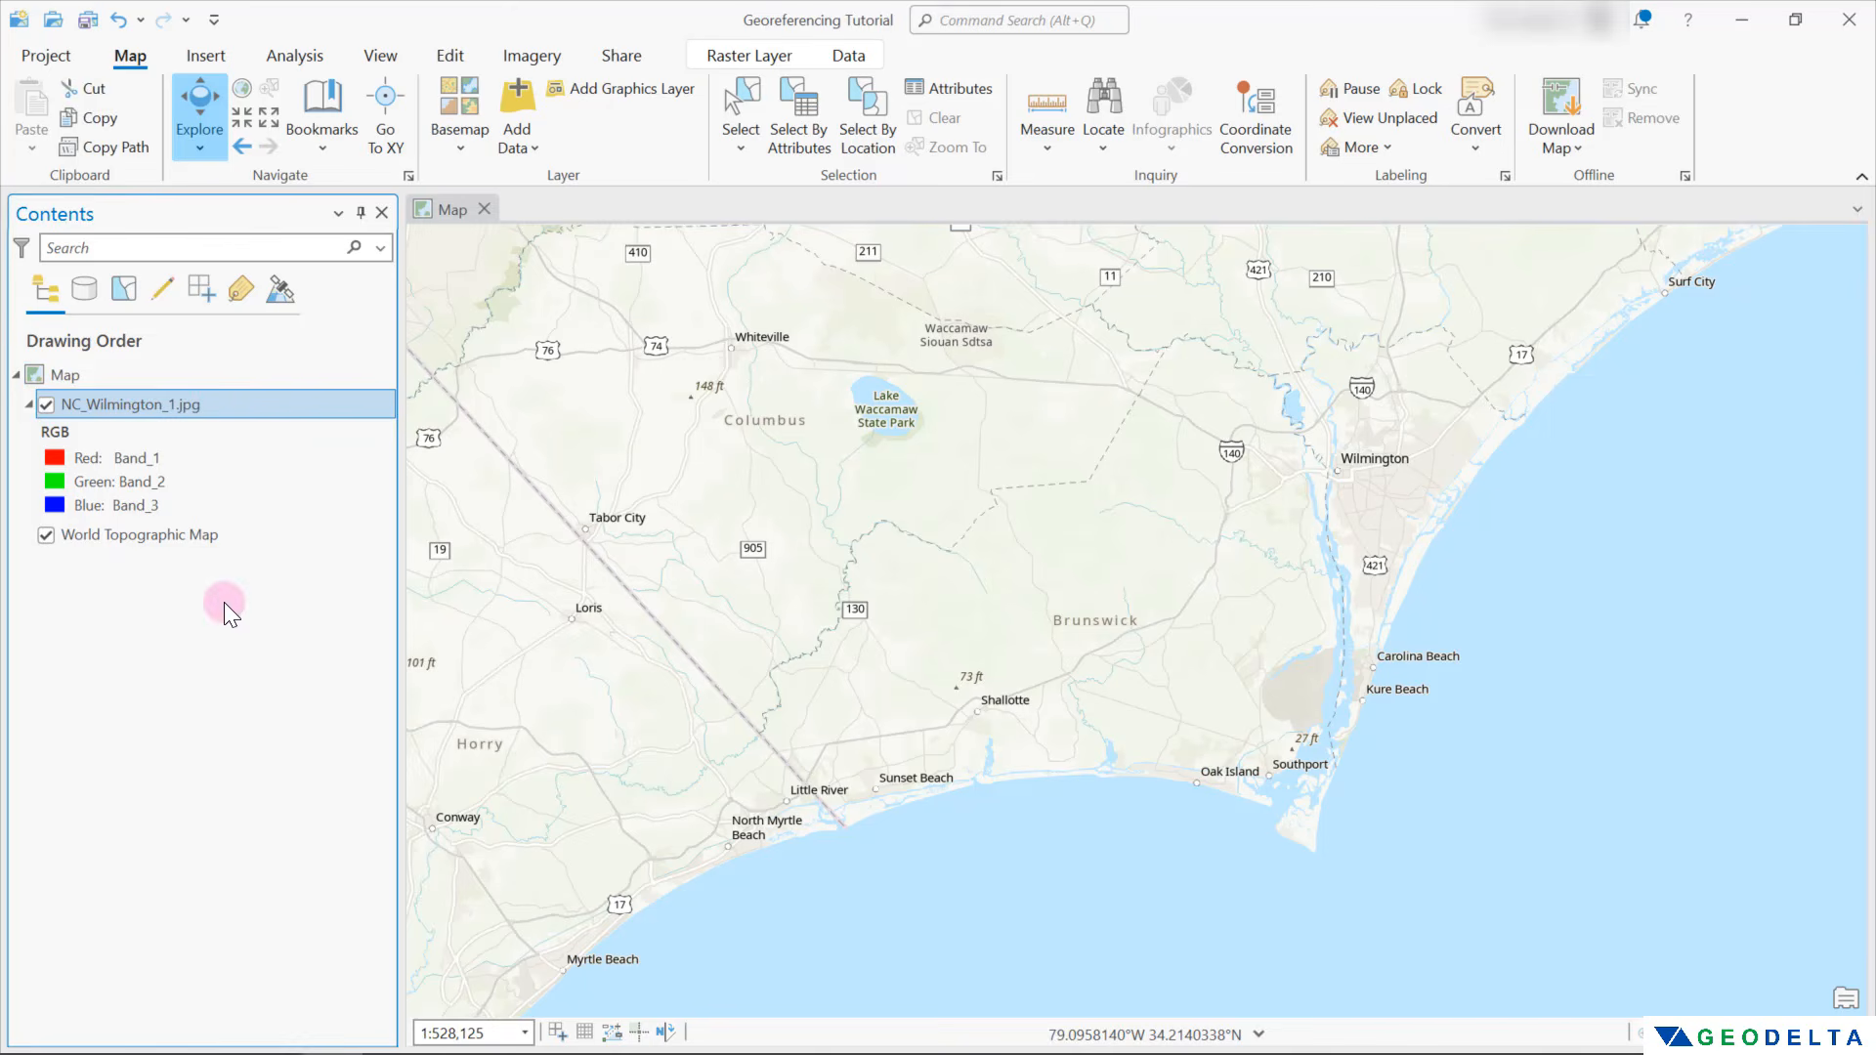
left_click(550, 62)
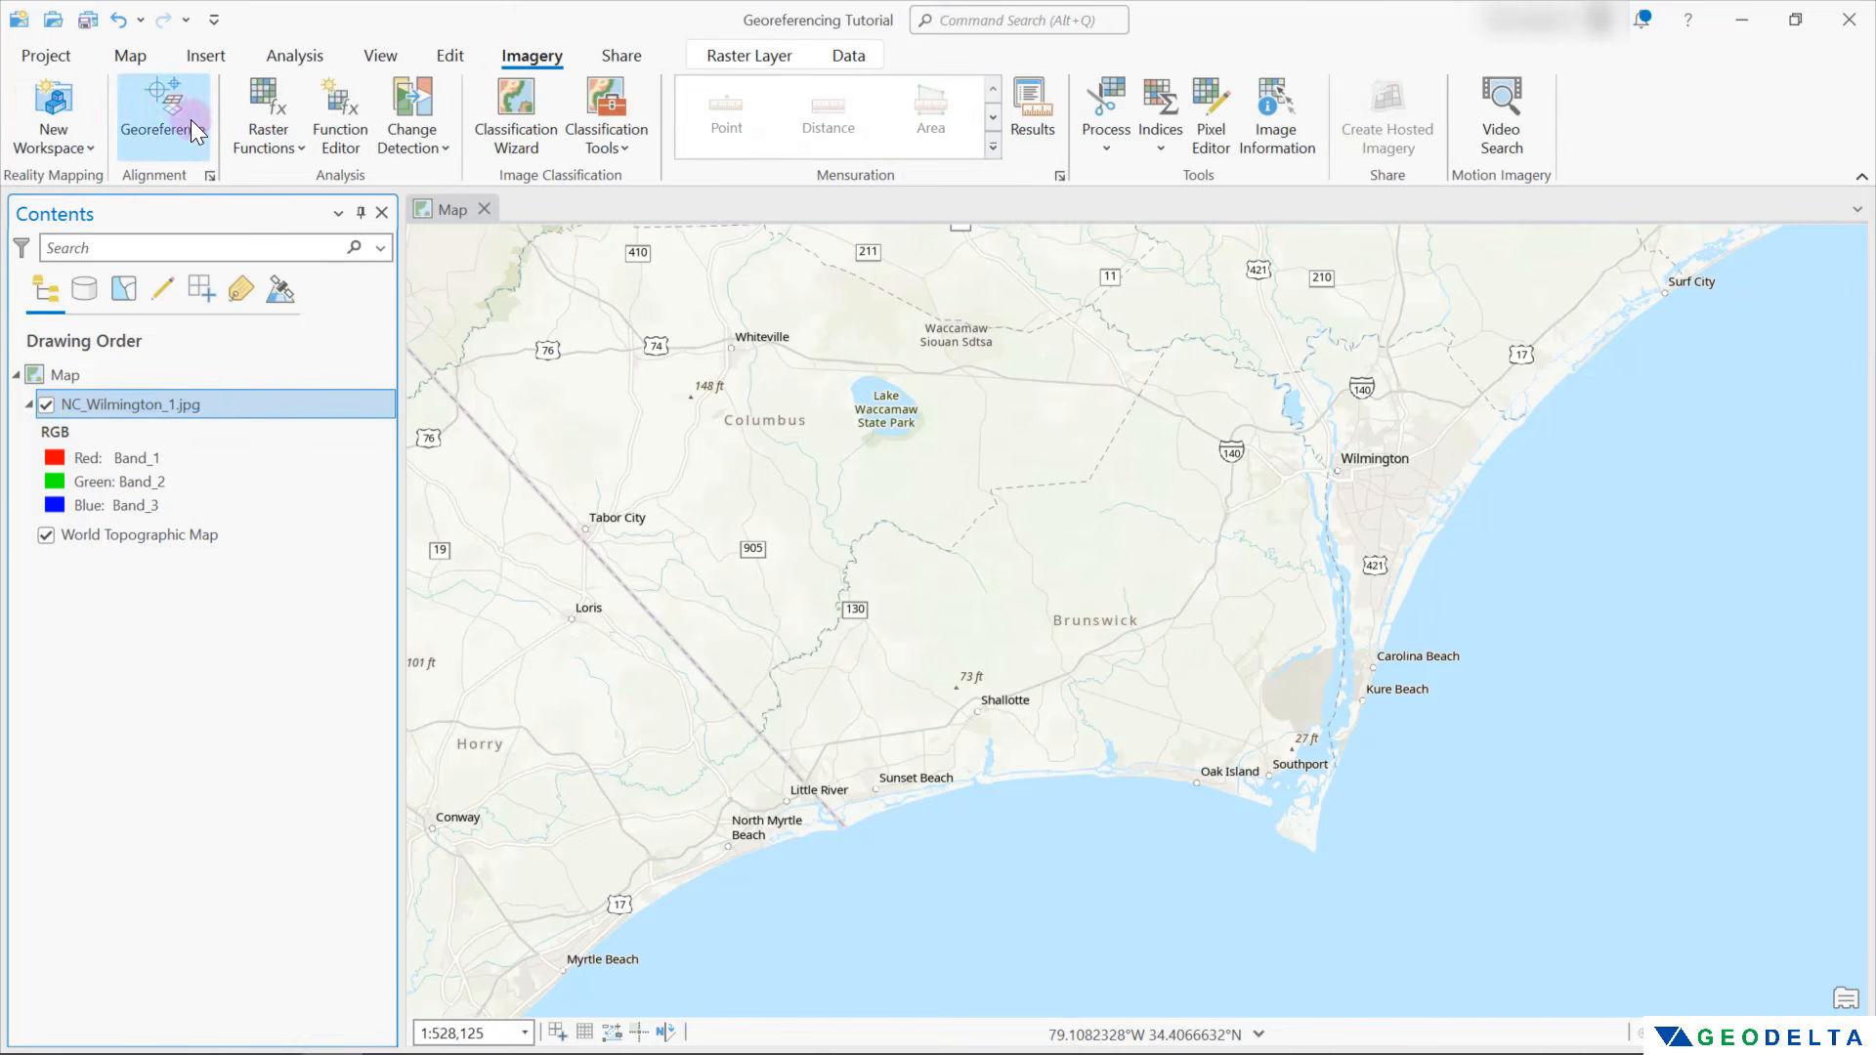
left_click(167, 109)
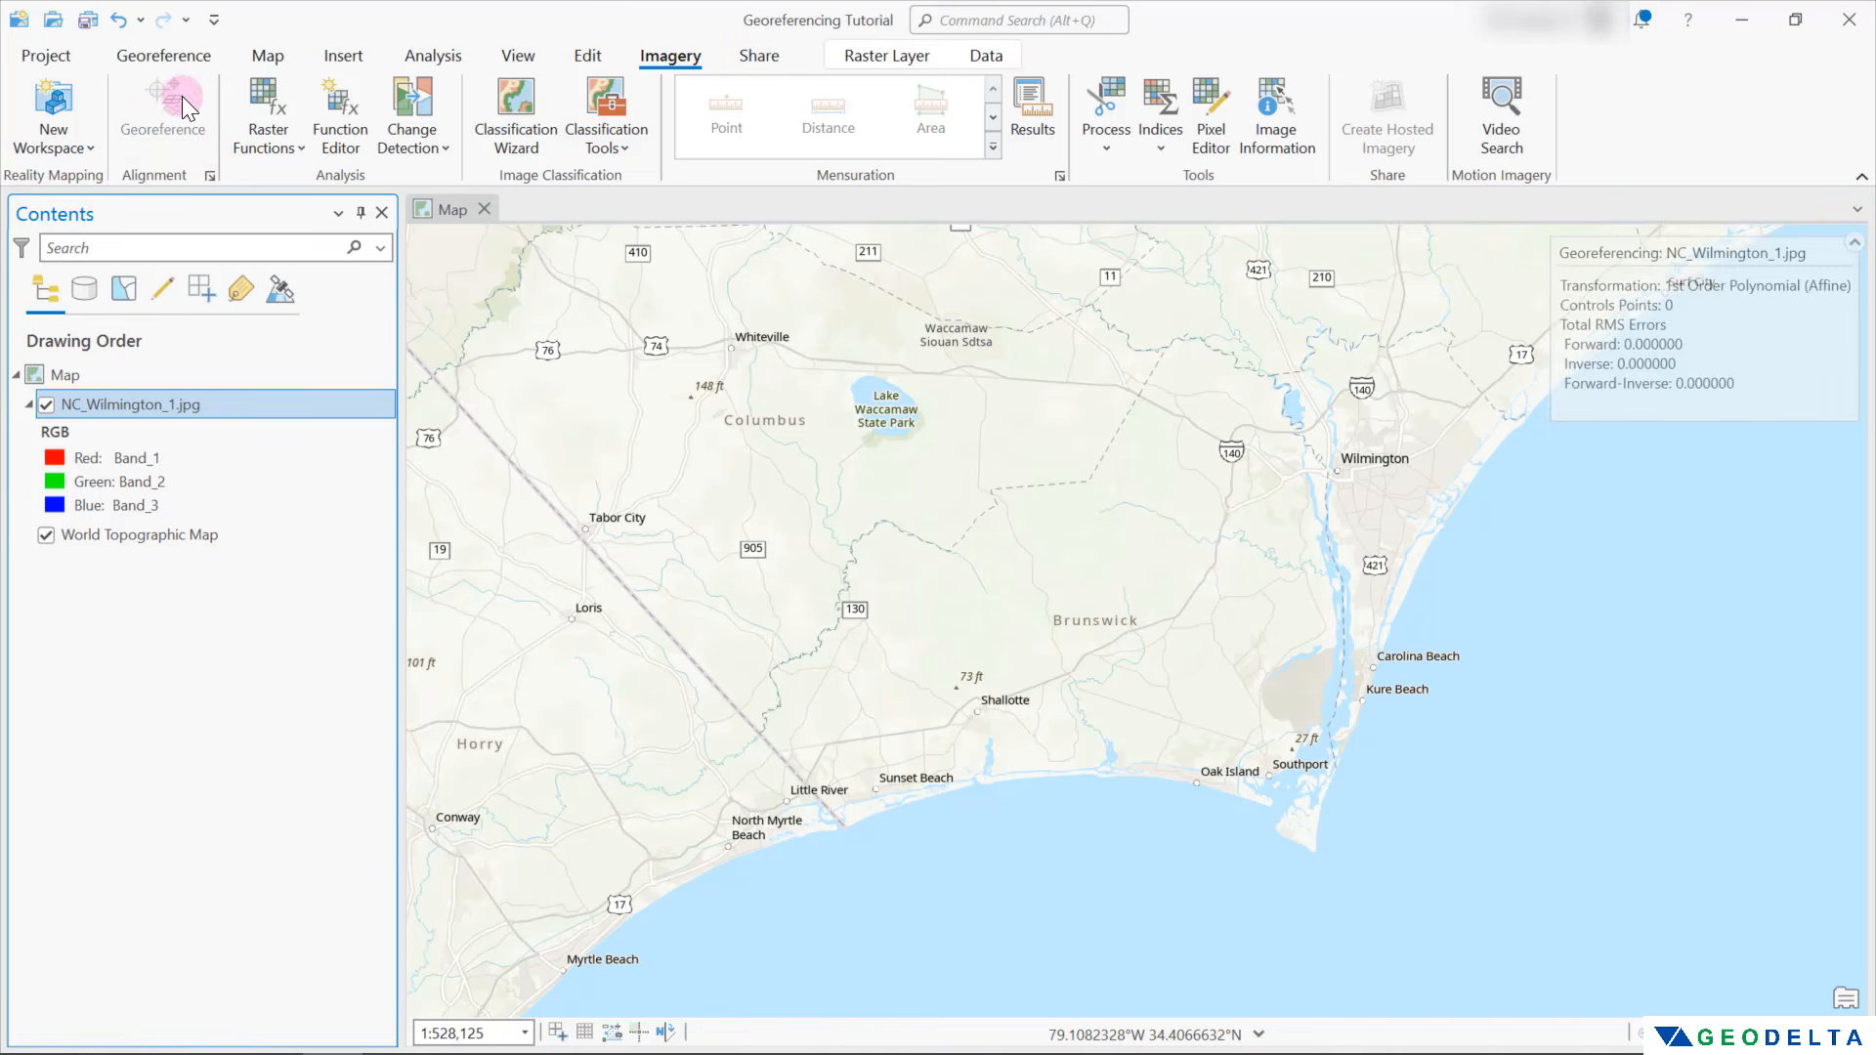
left_click(184, 59)
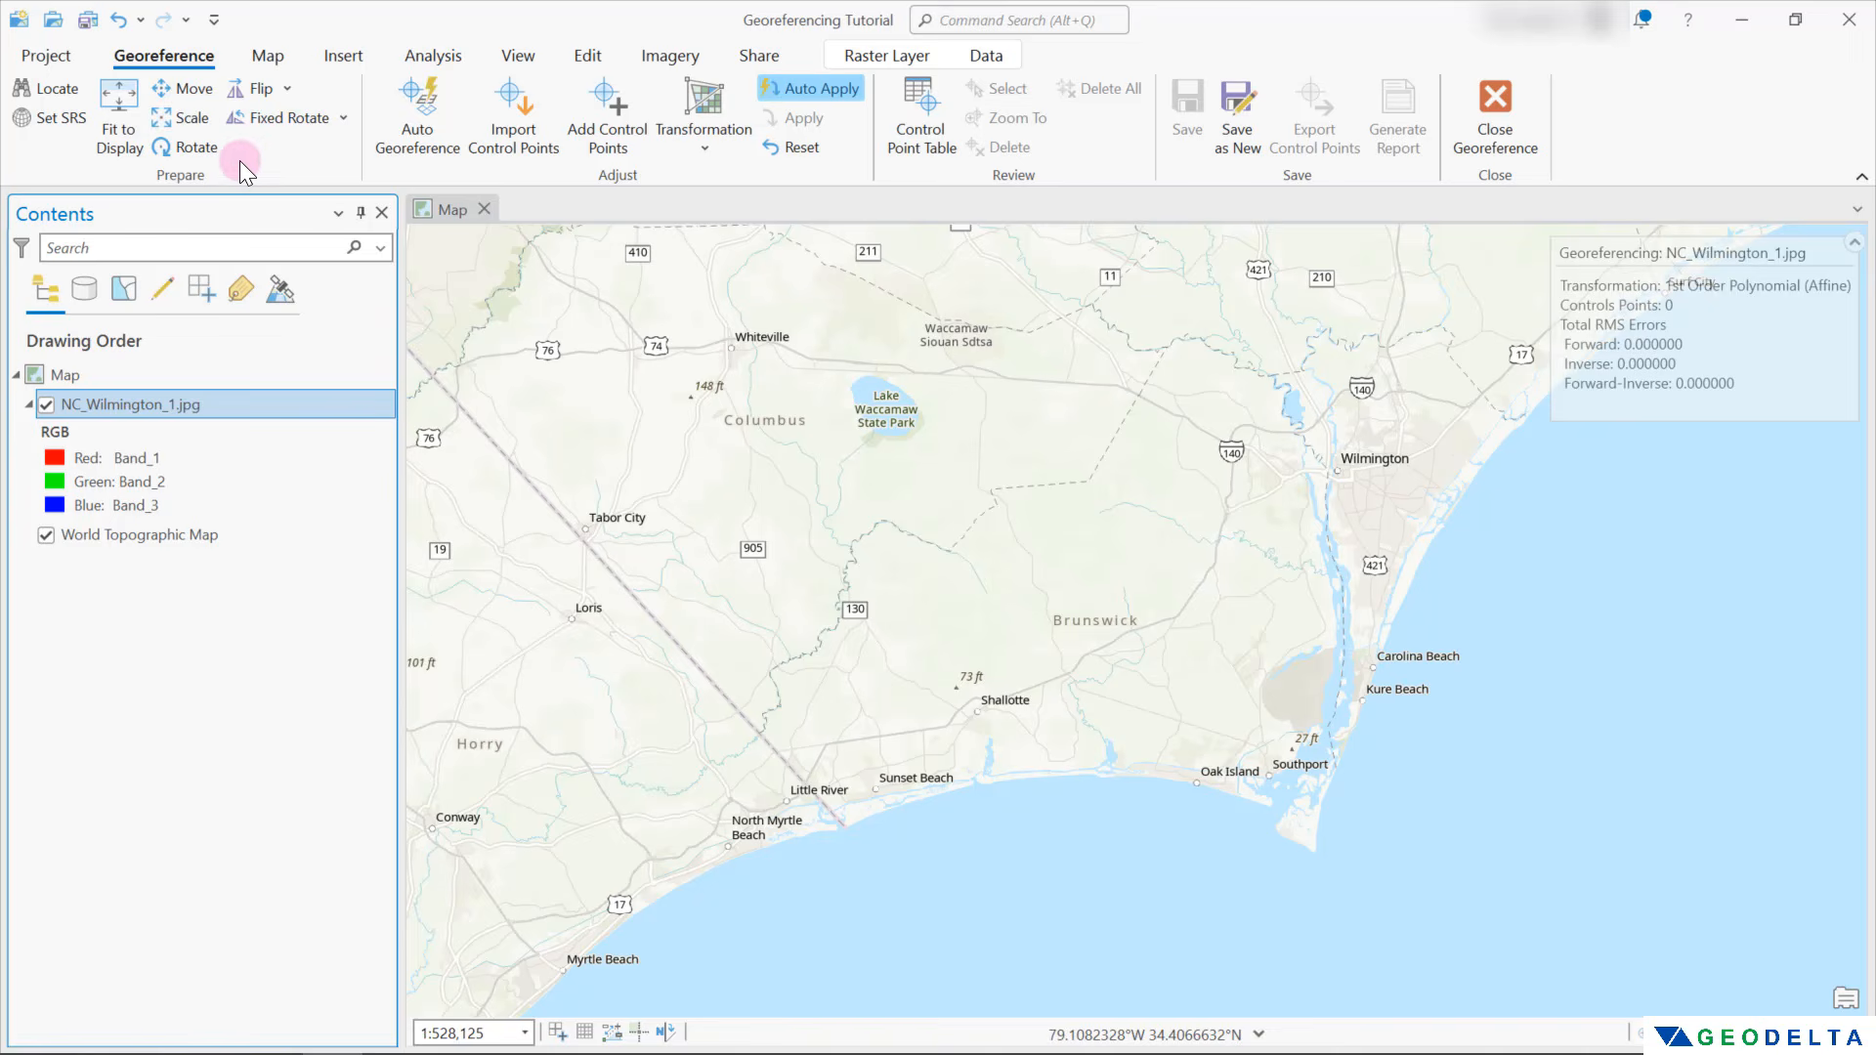
left_click(119, 113)
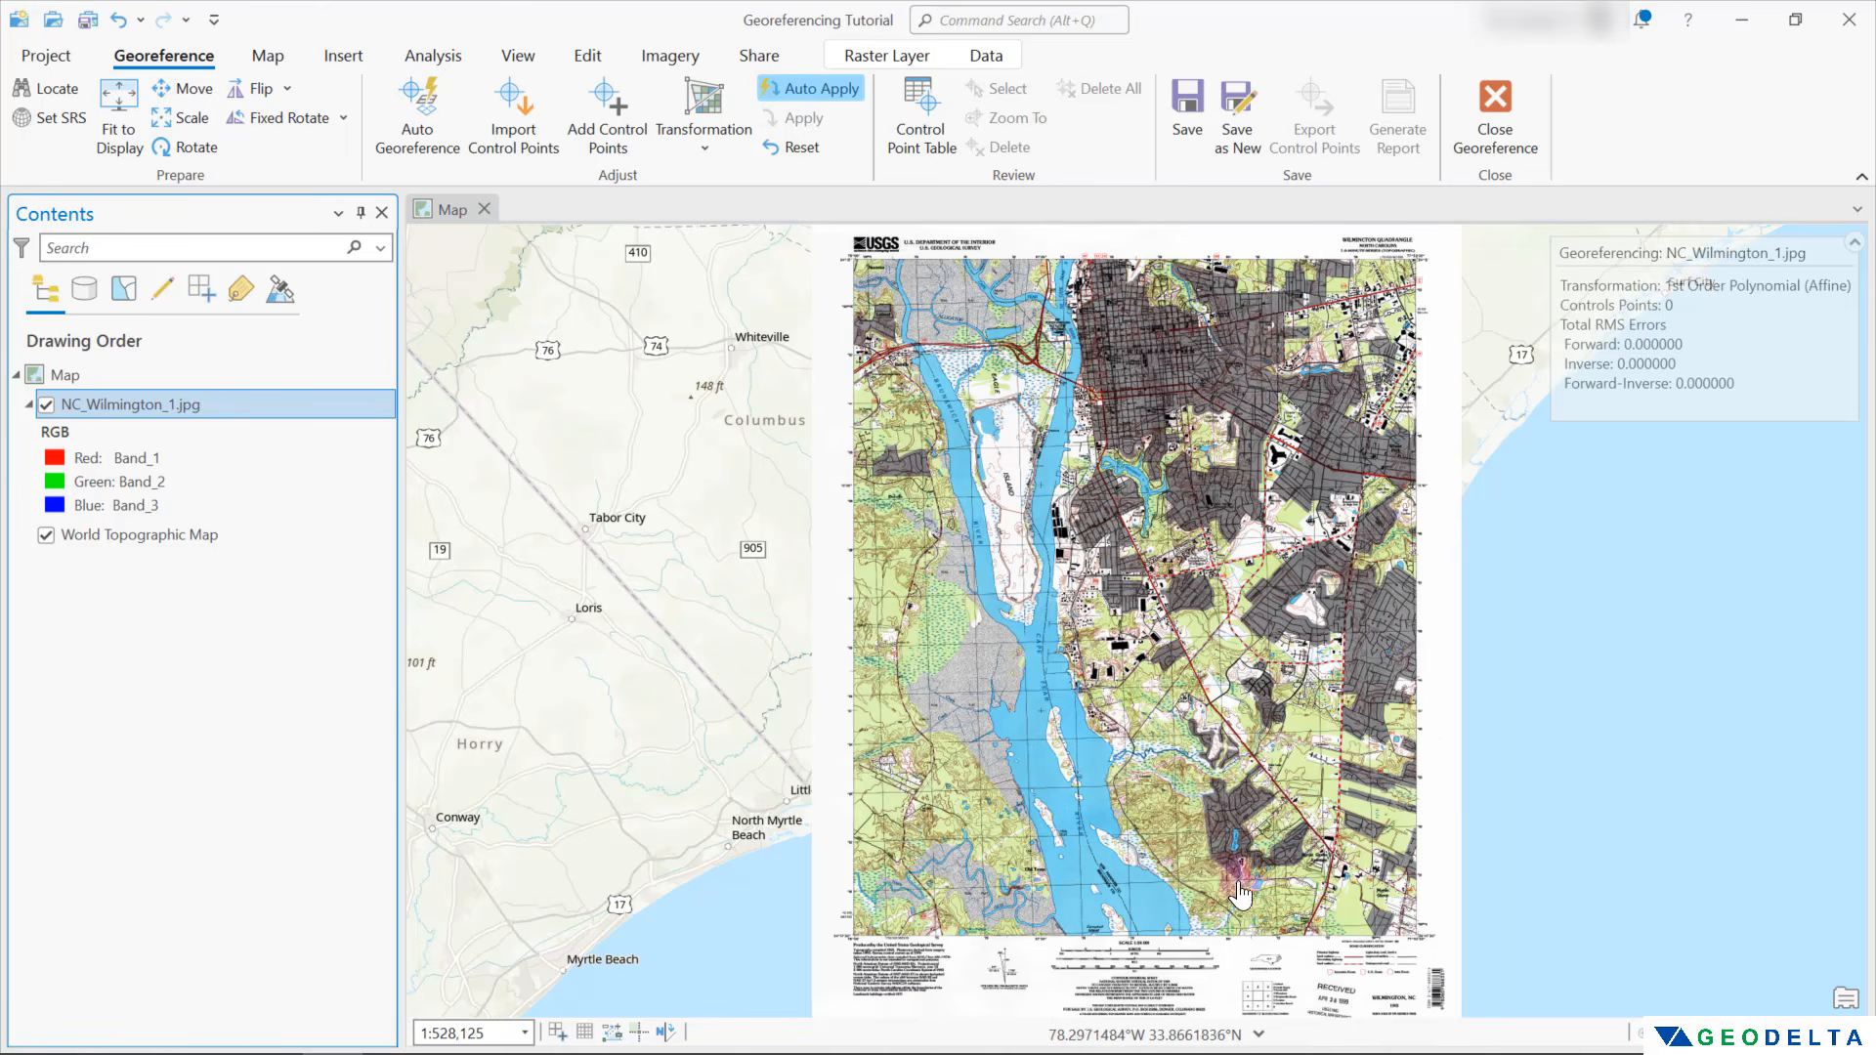
Set the map's display units to Meters and apply the change
left_click_drag(553, 545, 1004, 540)
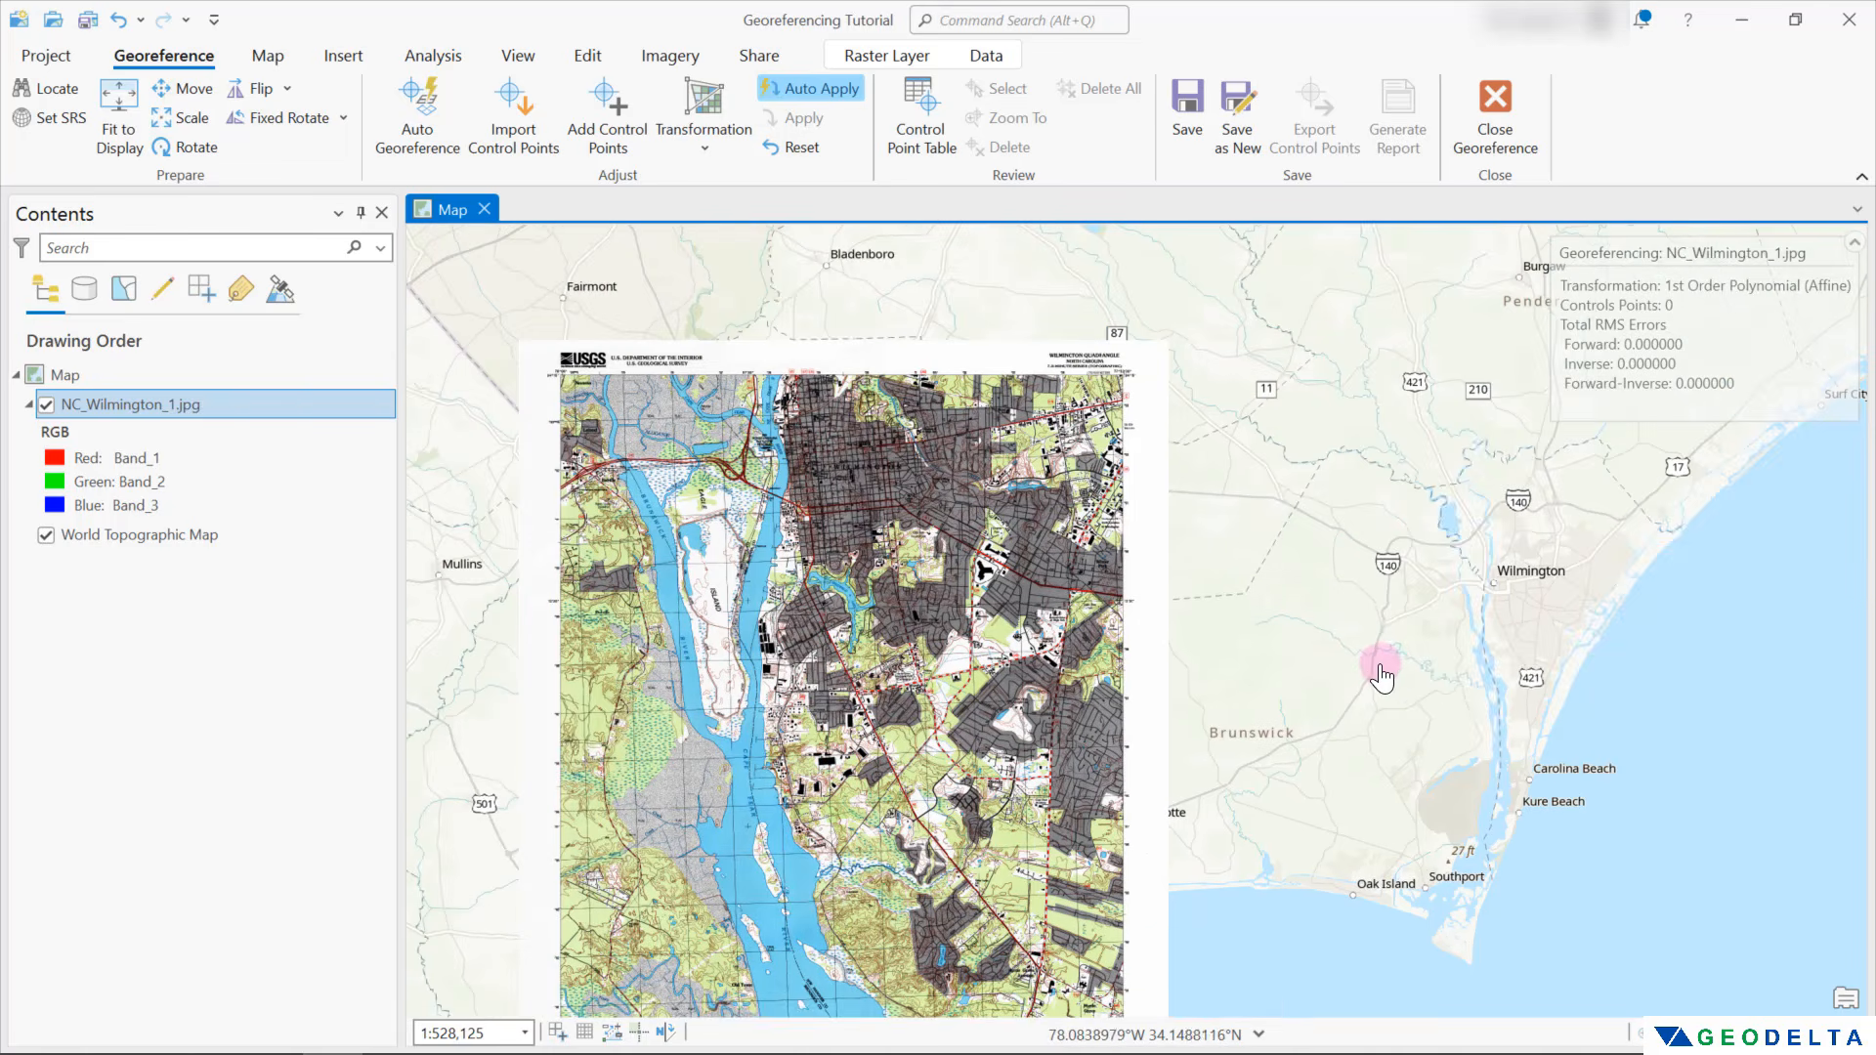
scroll(552, 382, "up", 5)
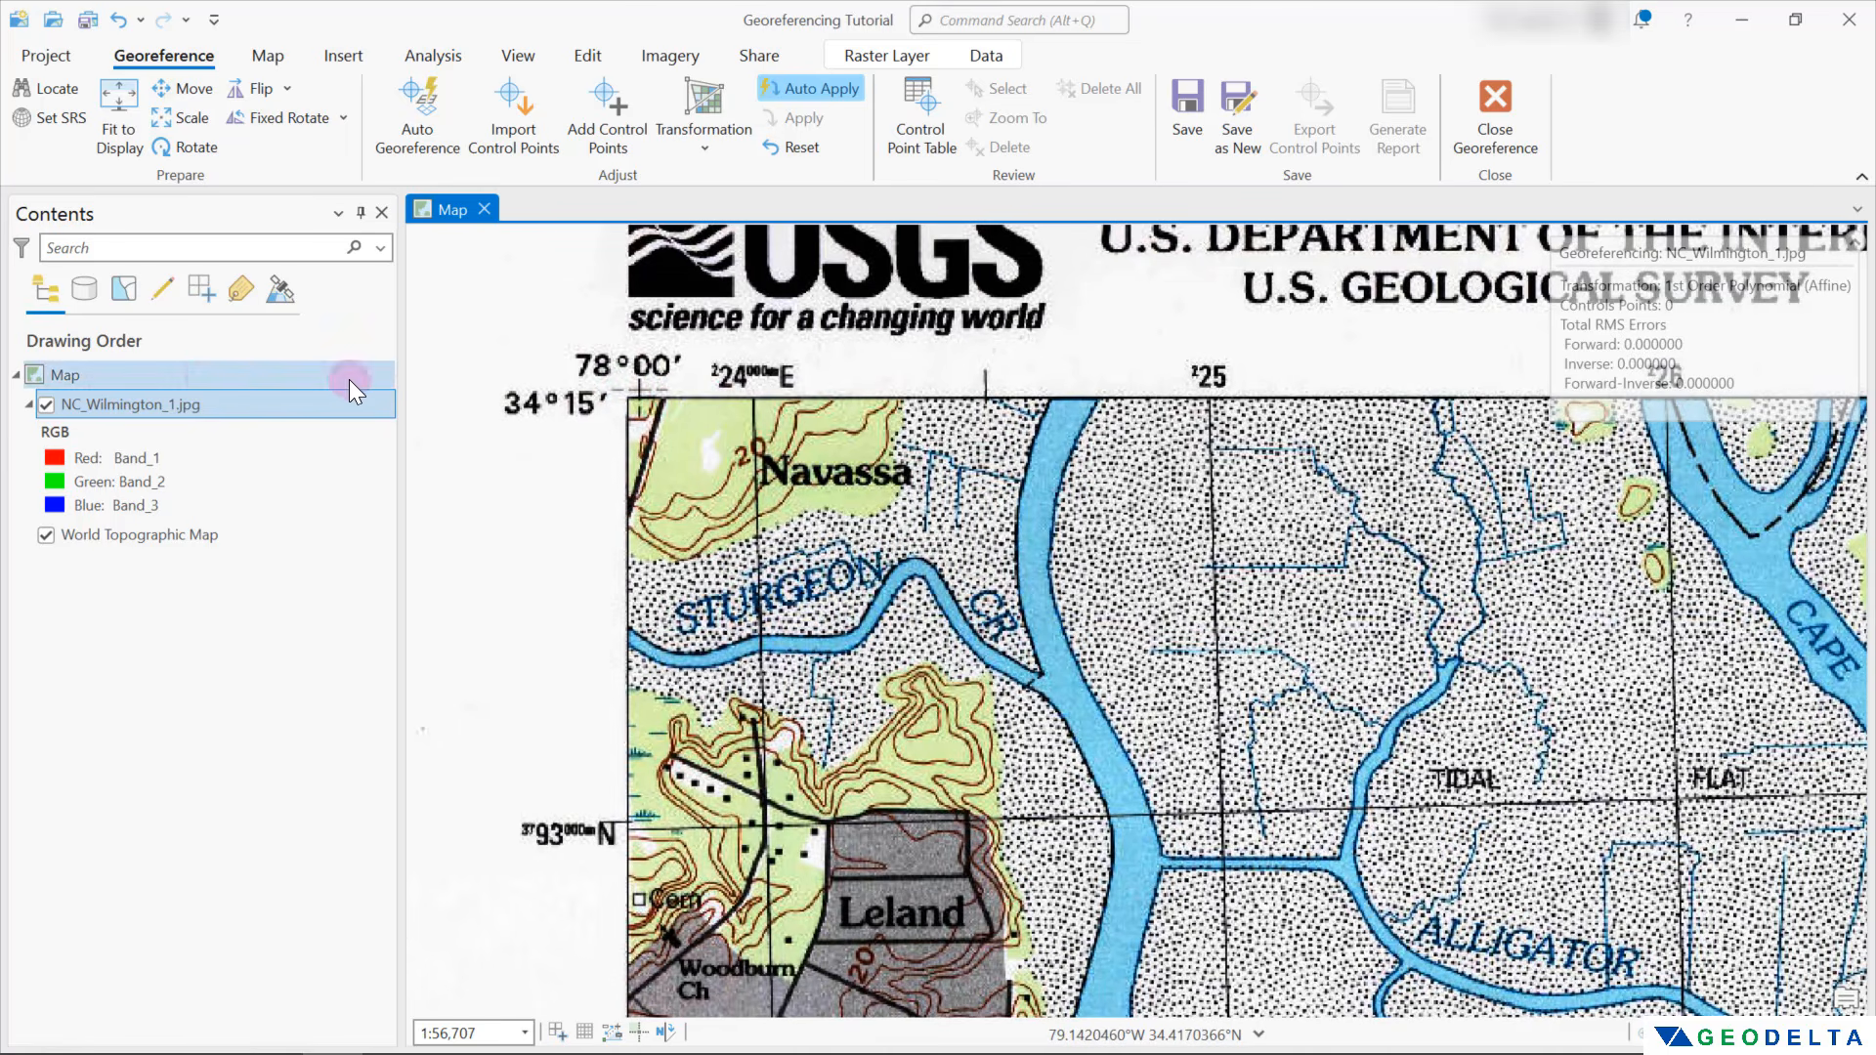
left_click(207, 377)
right_click(186, 377)
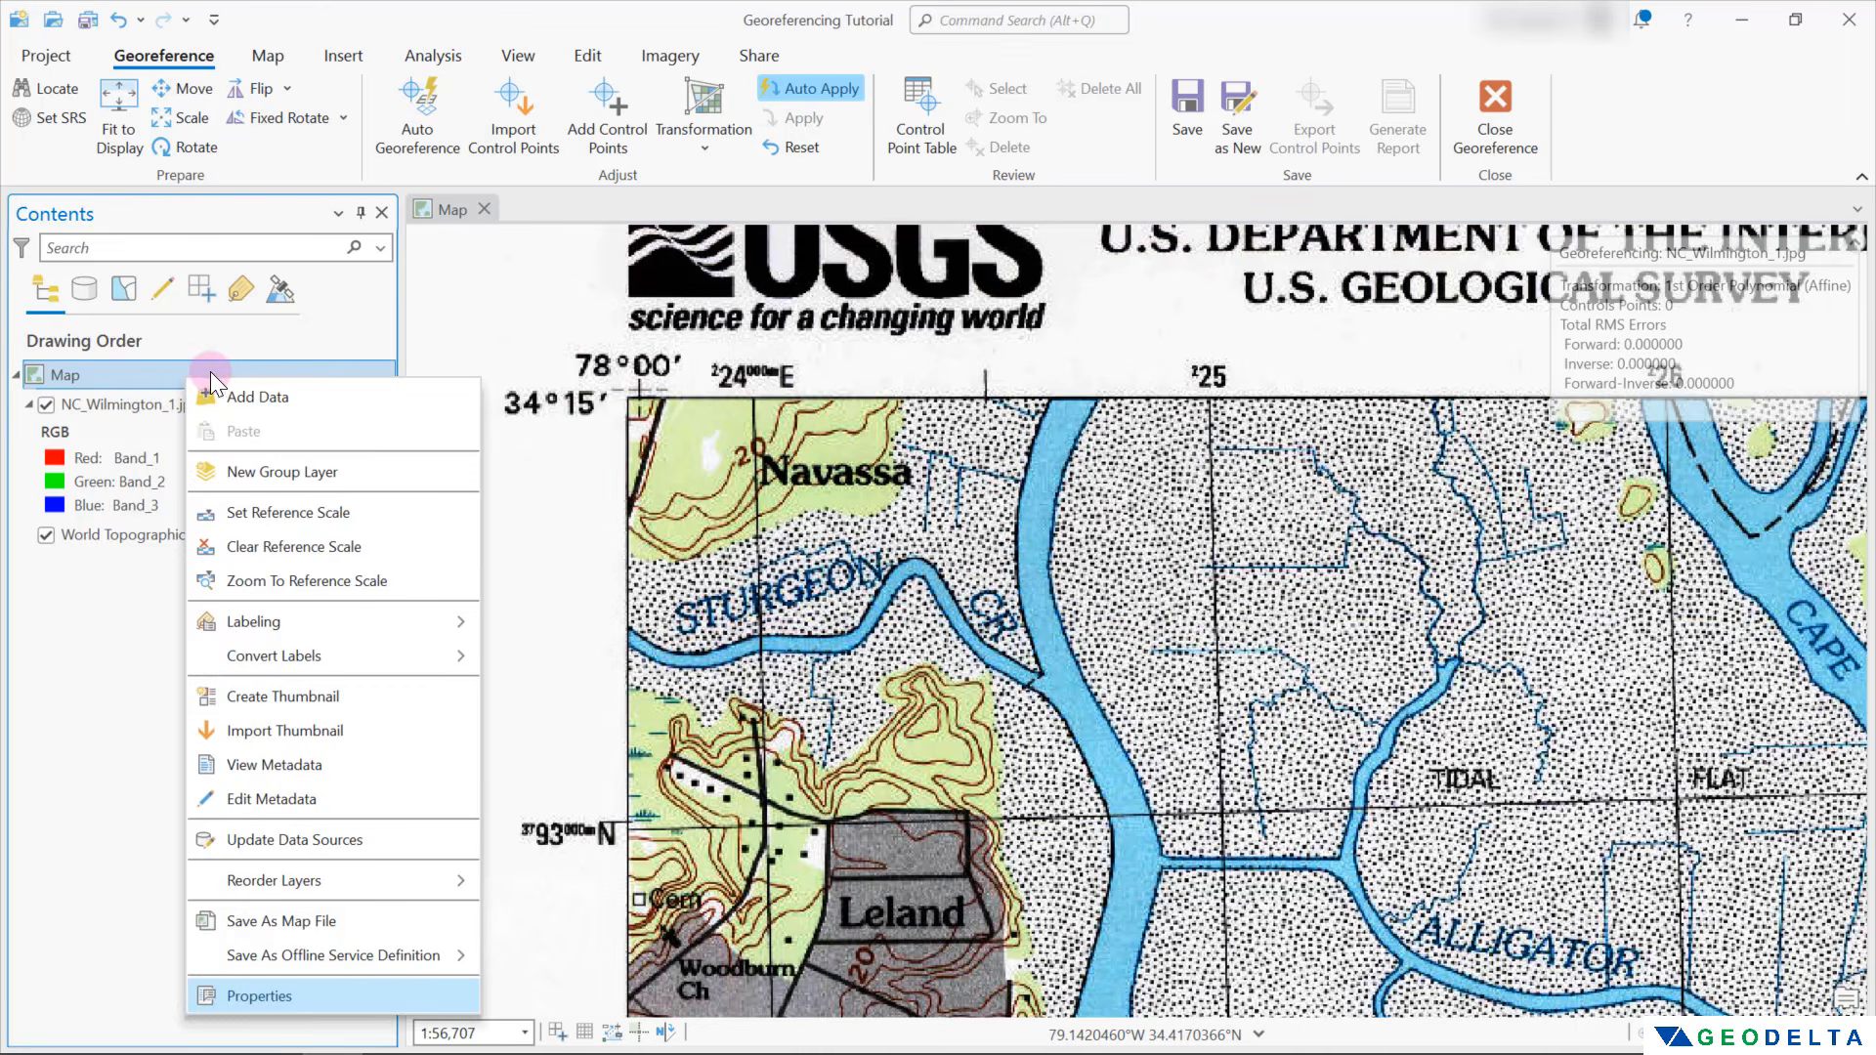
left_click(333, 996)
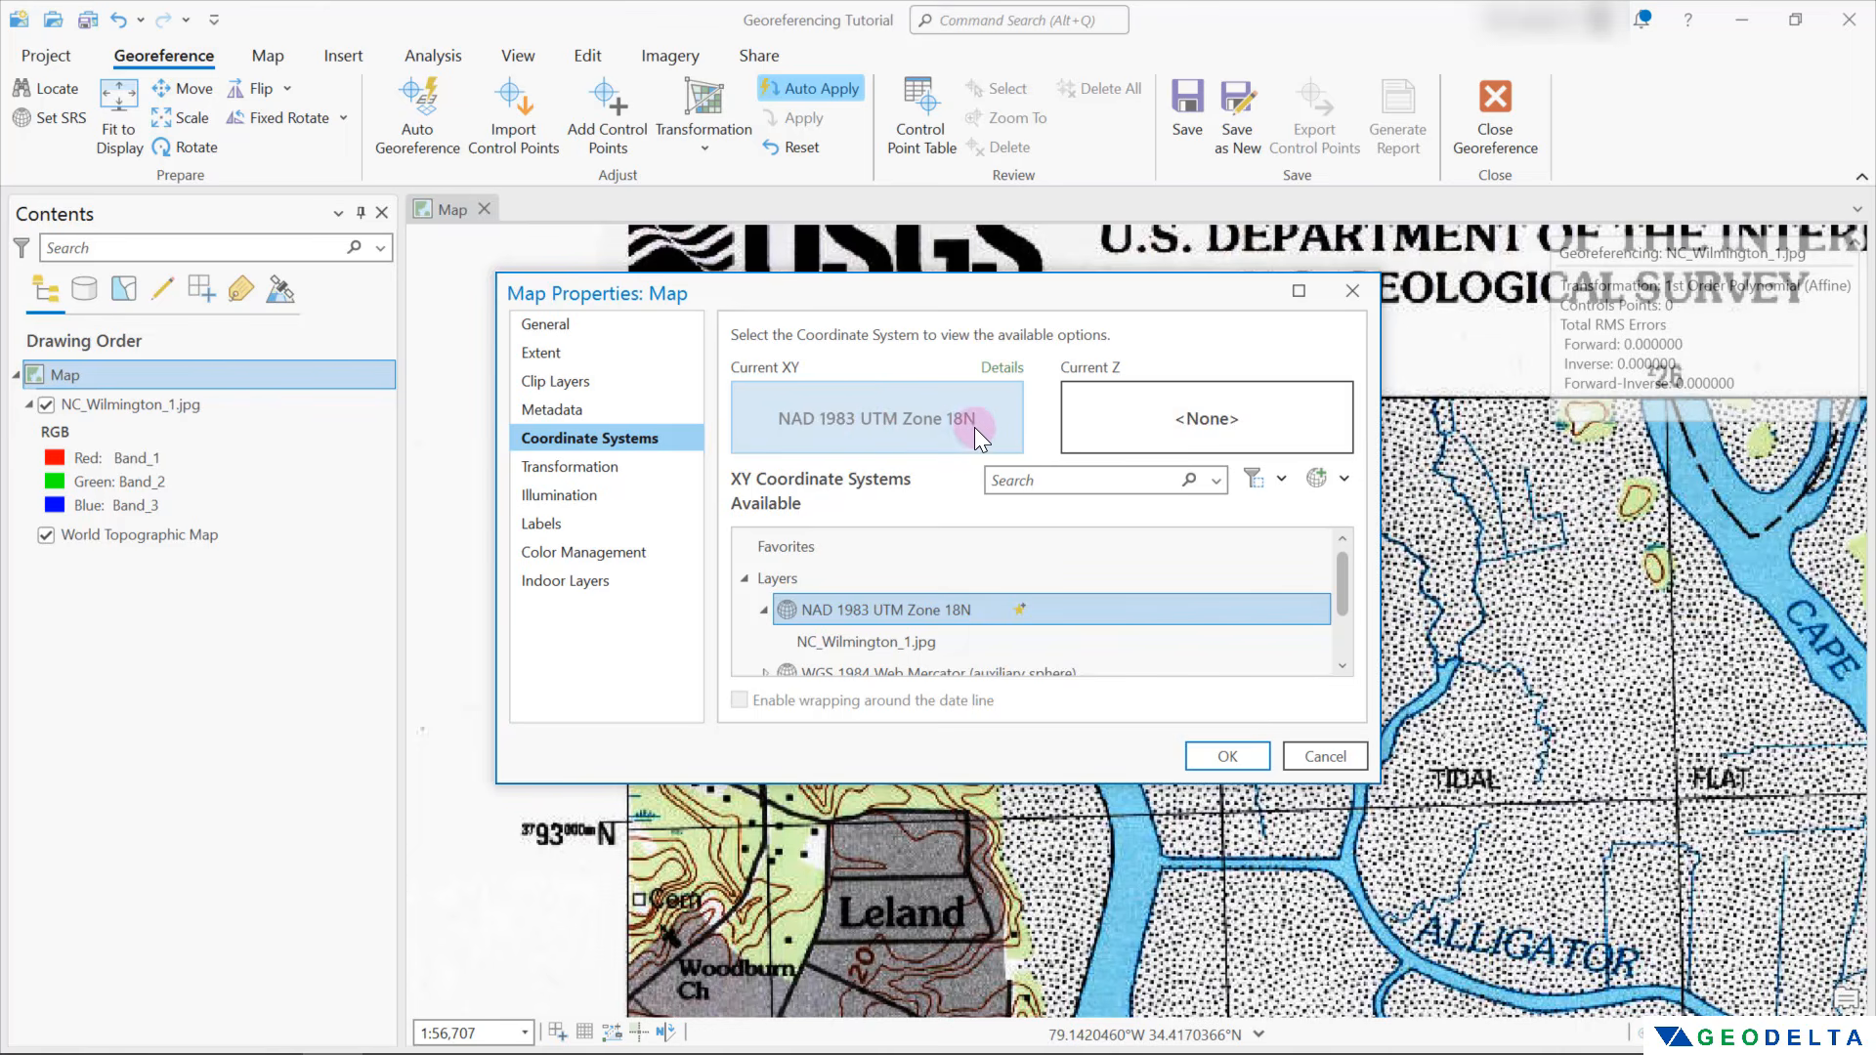
left_click(588, 324)
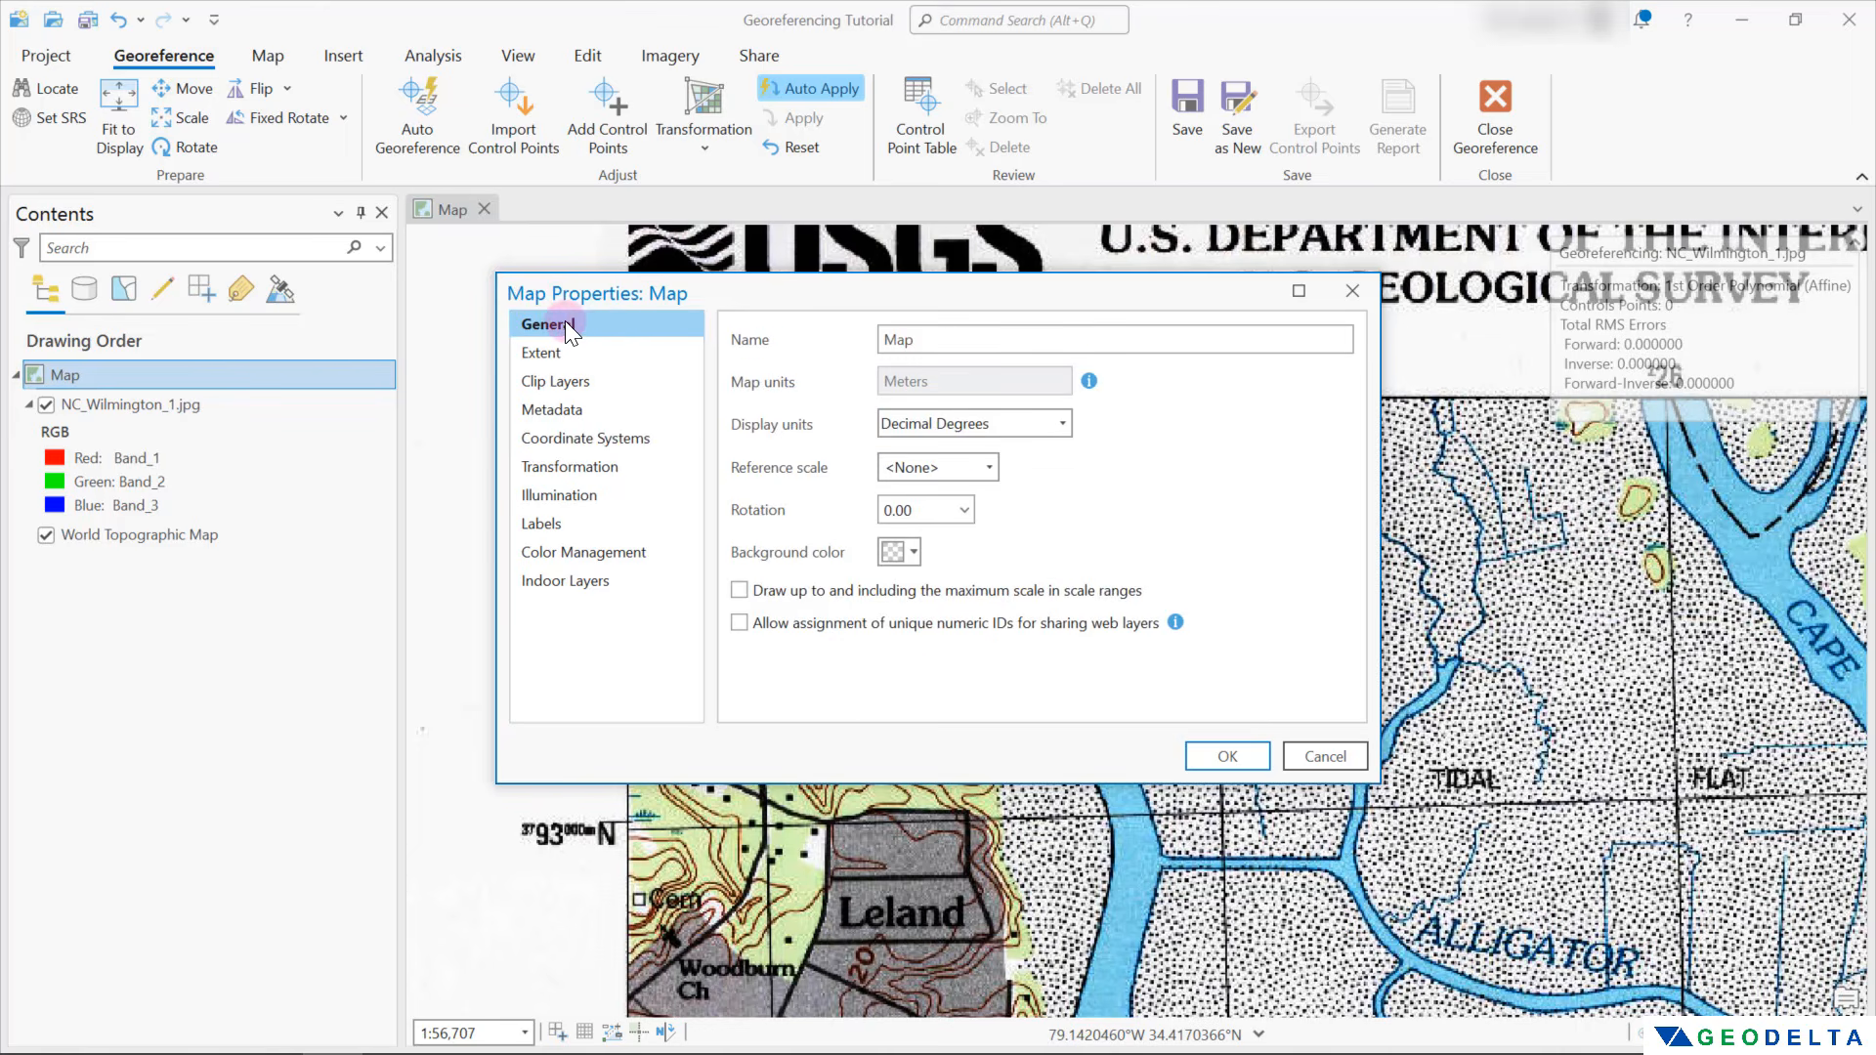
left_click(1063, 424)
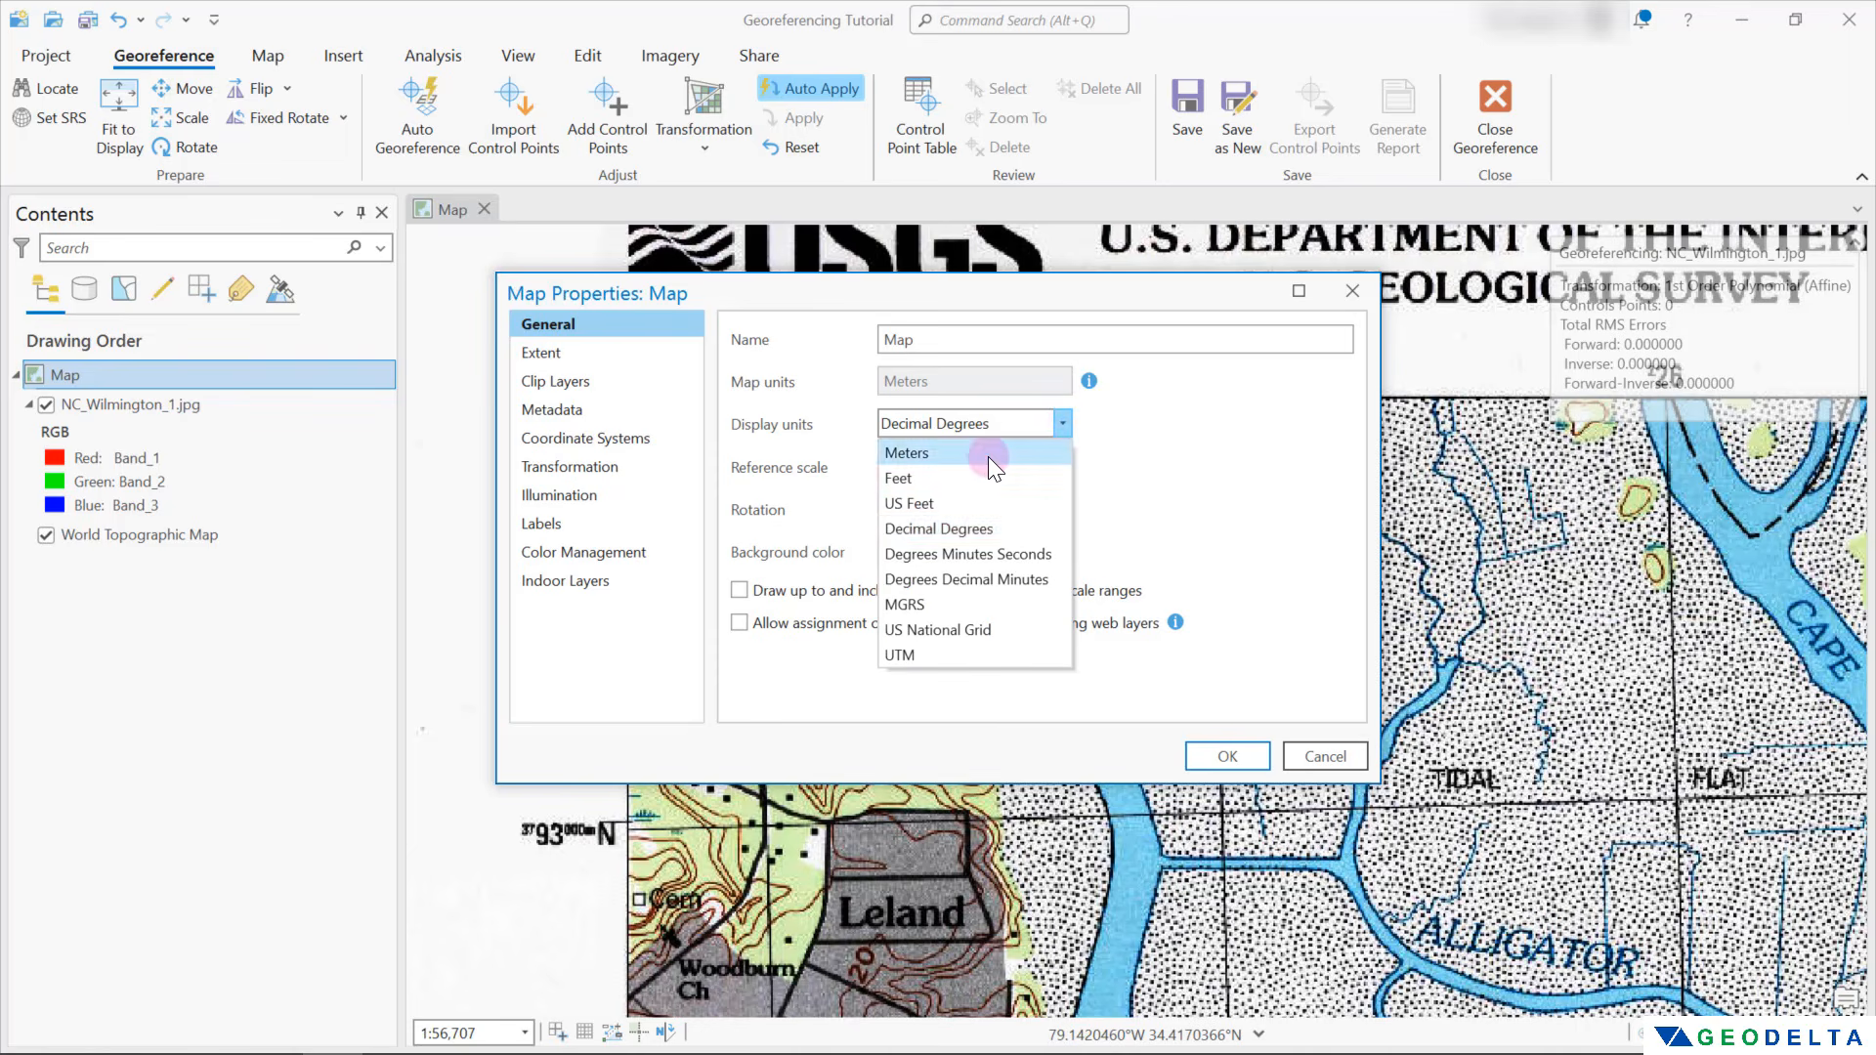
left_click(987, 456)
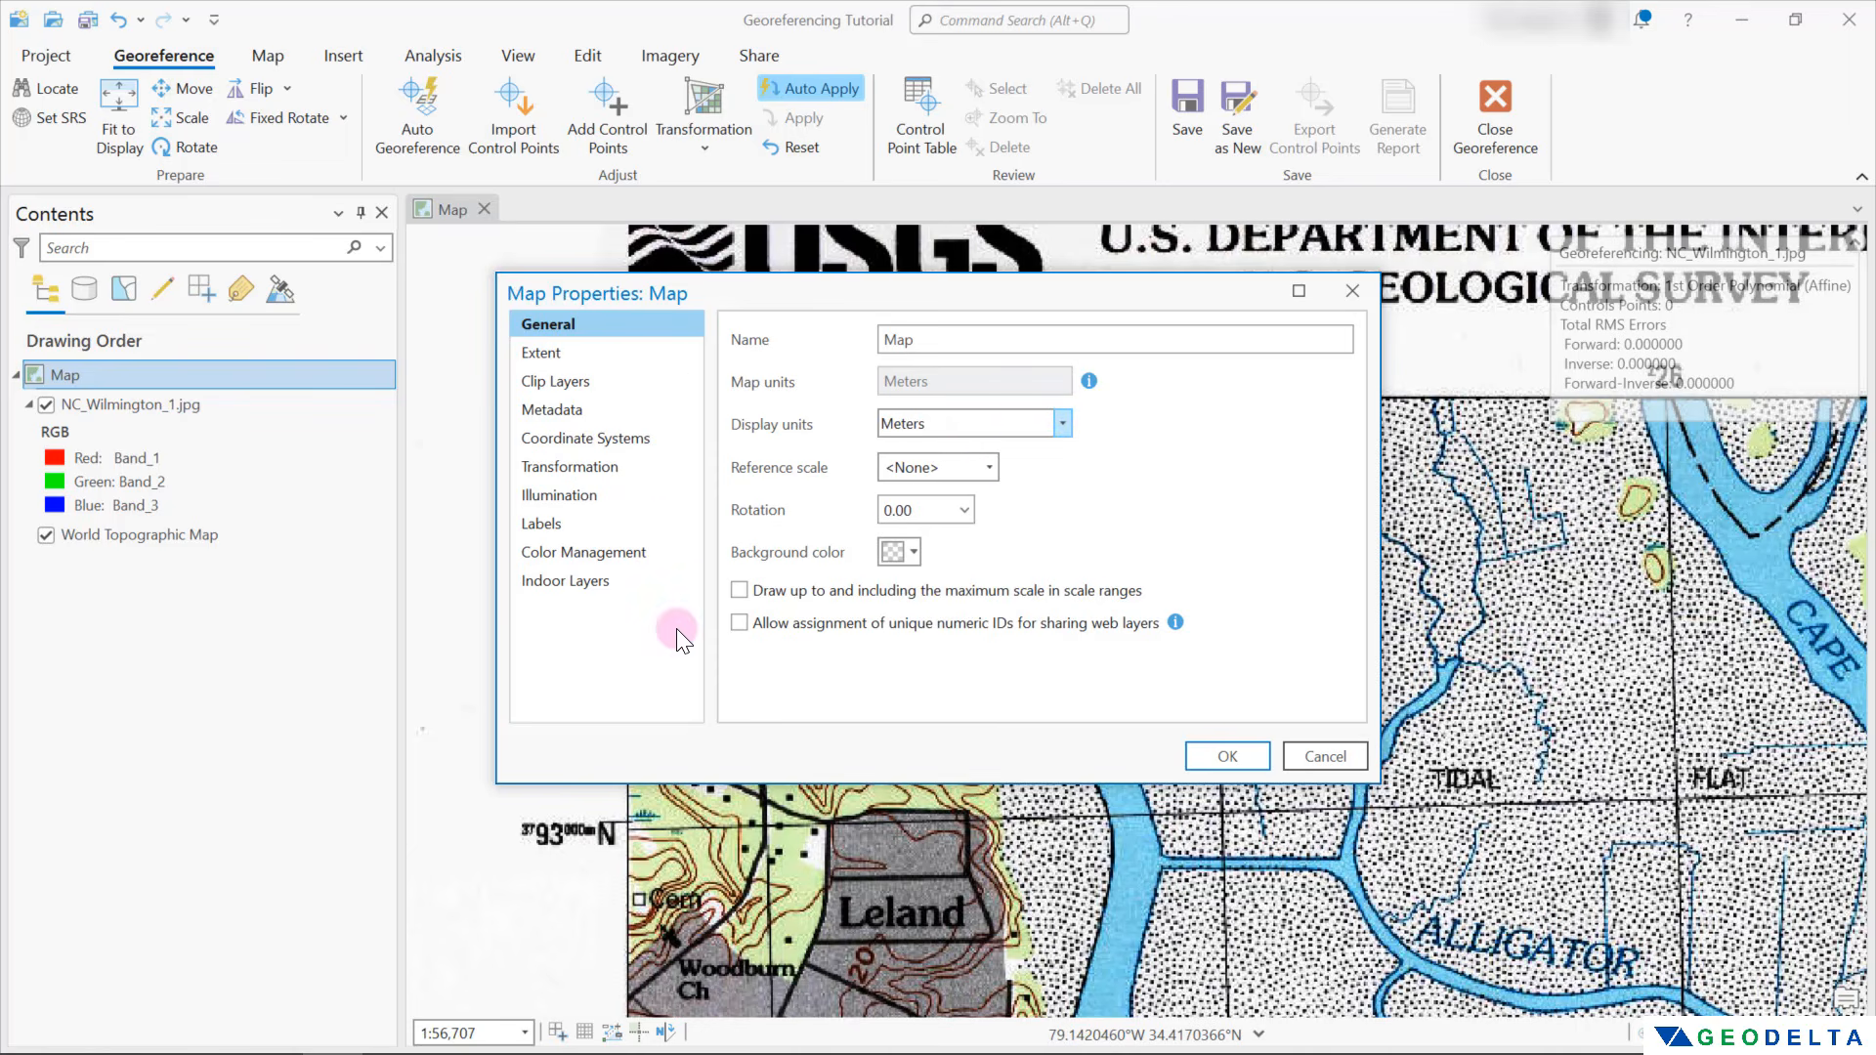
left_click(1231, 760)
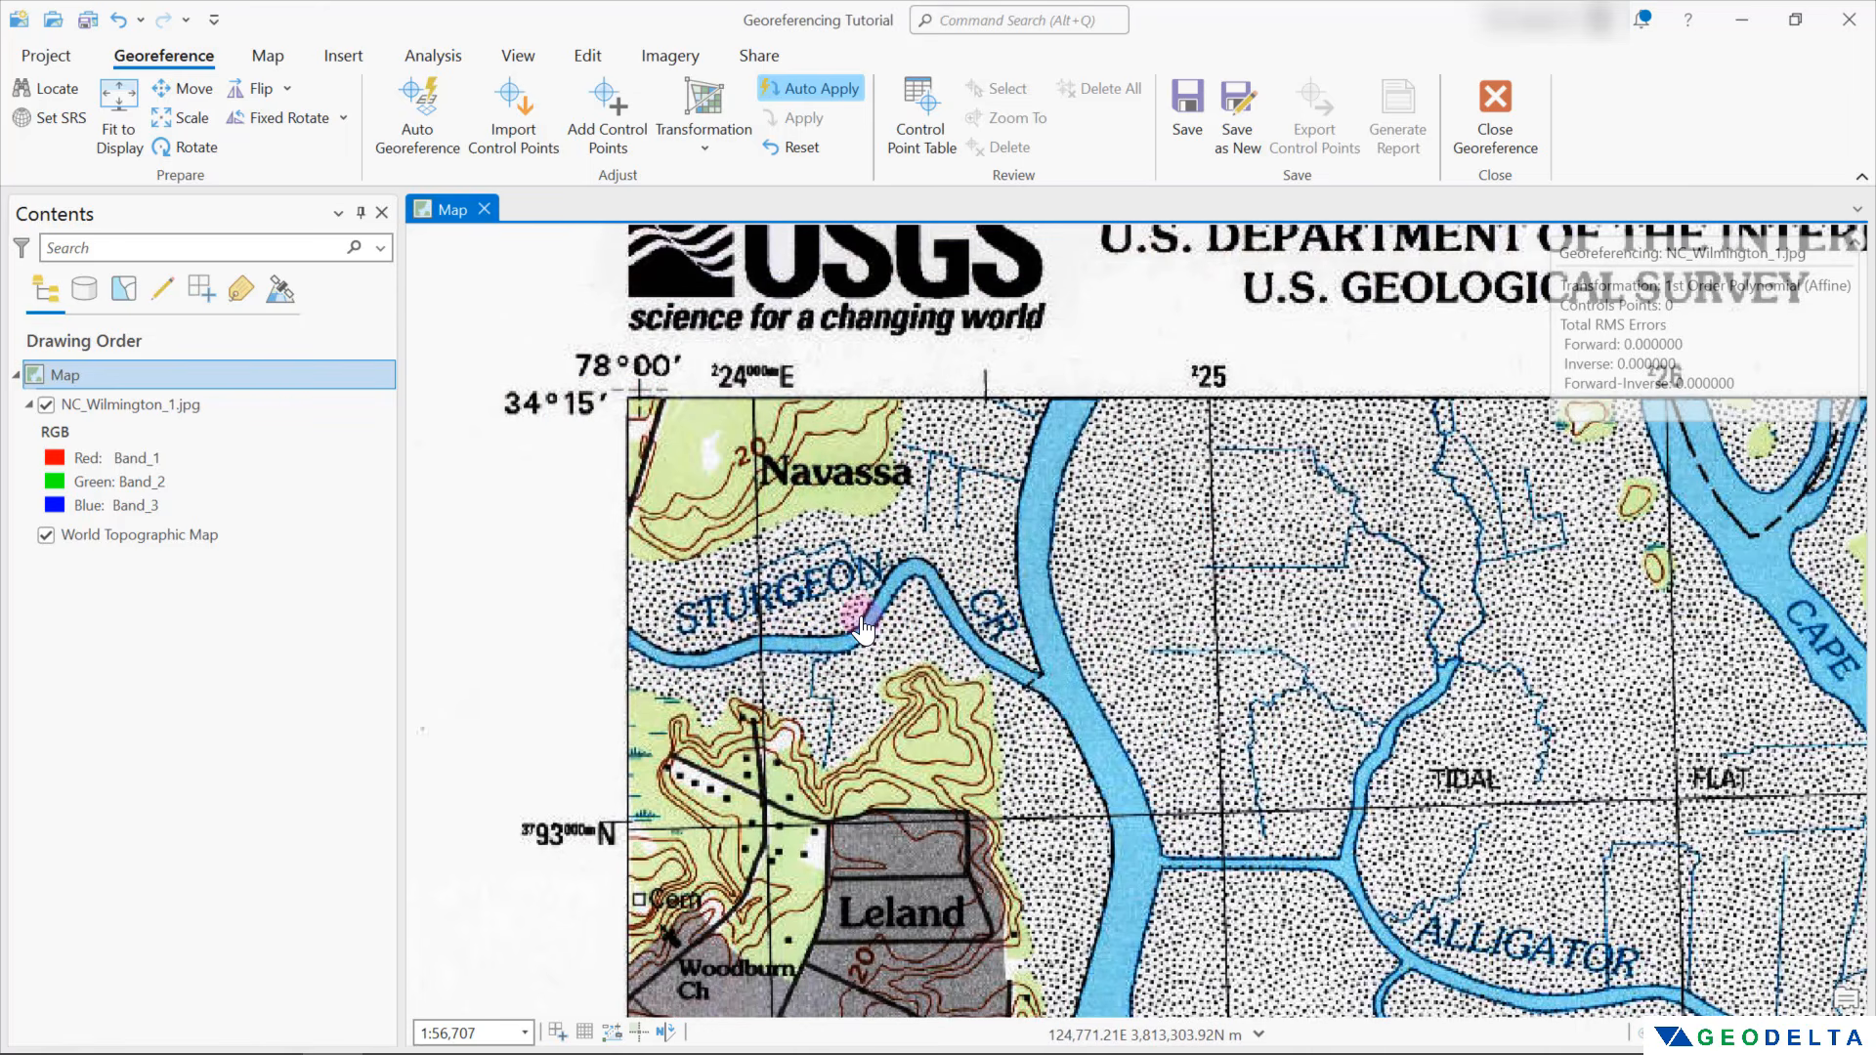
Place the first control point's source on the 224000 E / 3793000 N grid intersection near Leland and open its target coordinates
left_click_drag(862, 617, 932, 567)
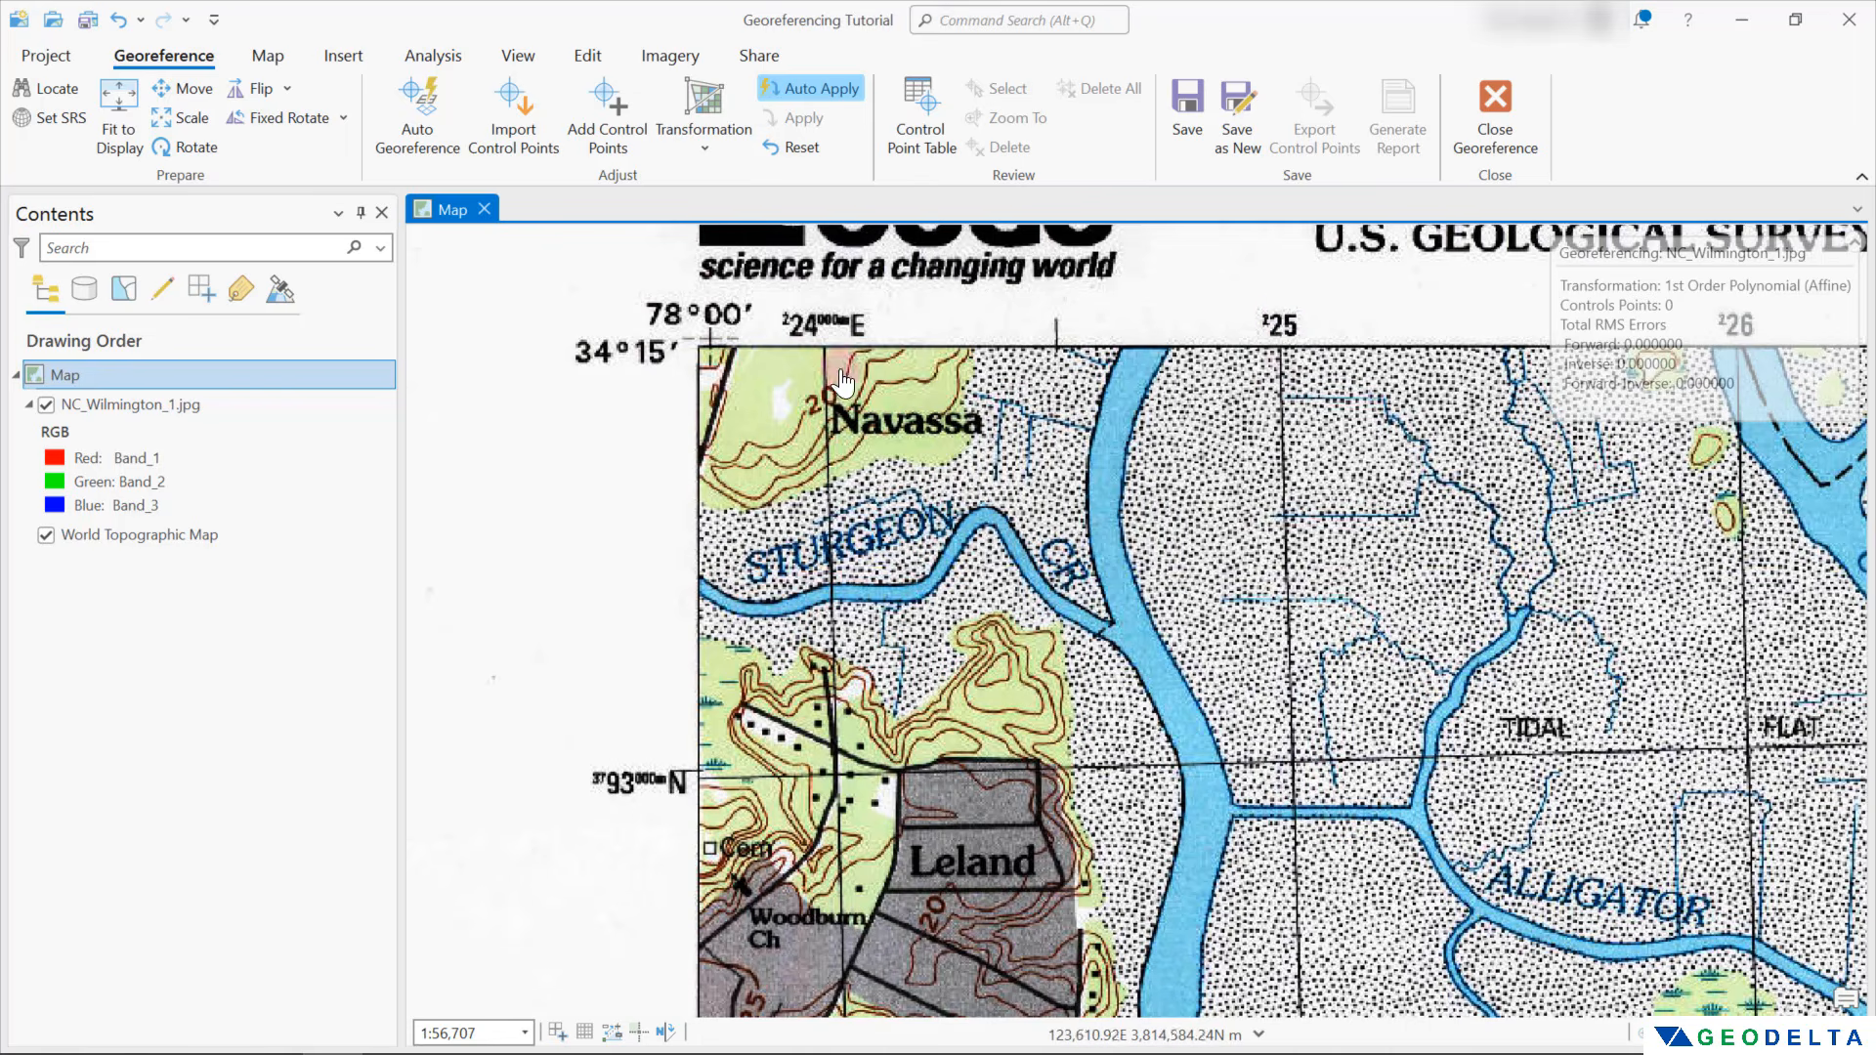
left_click(835, 776)
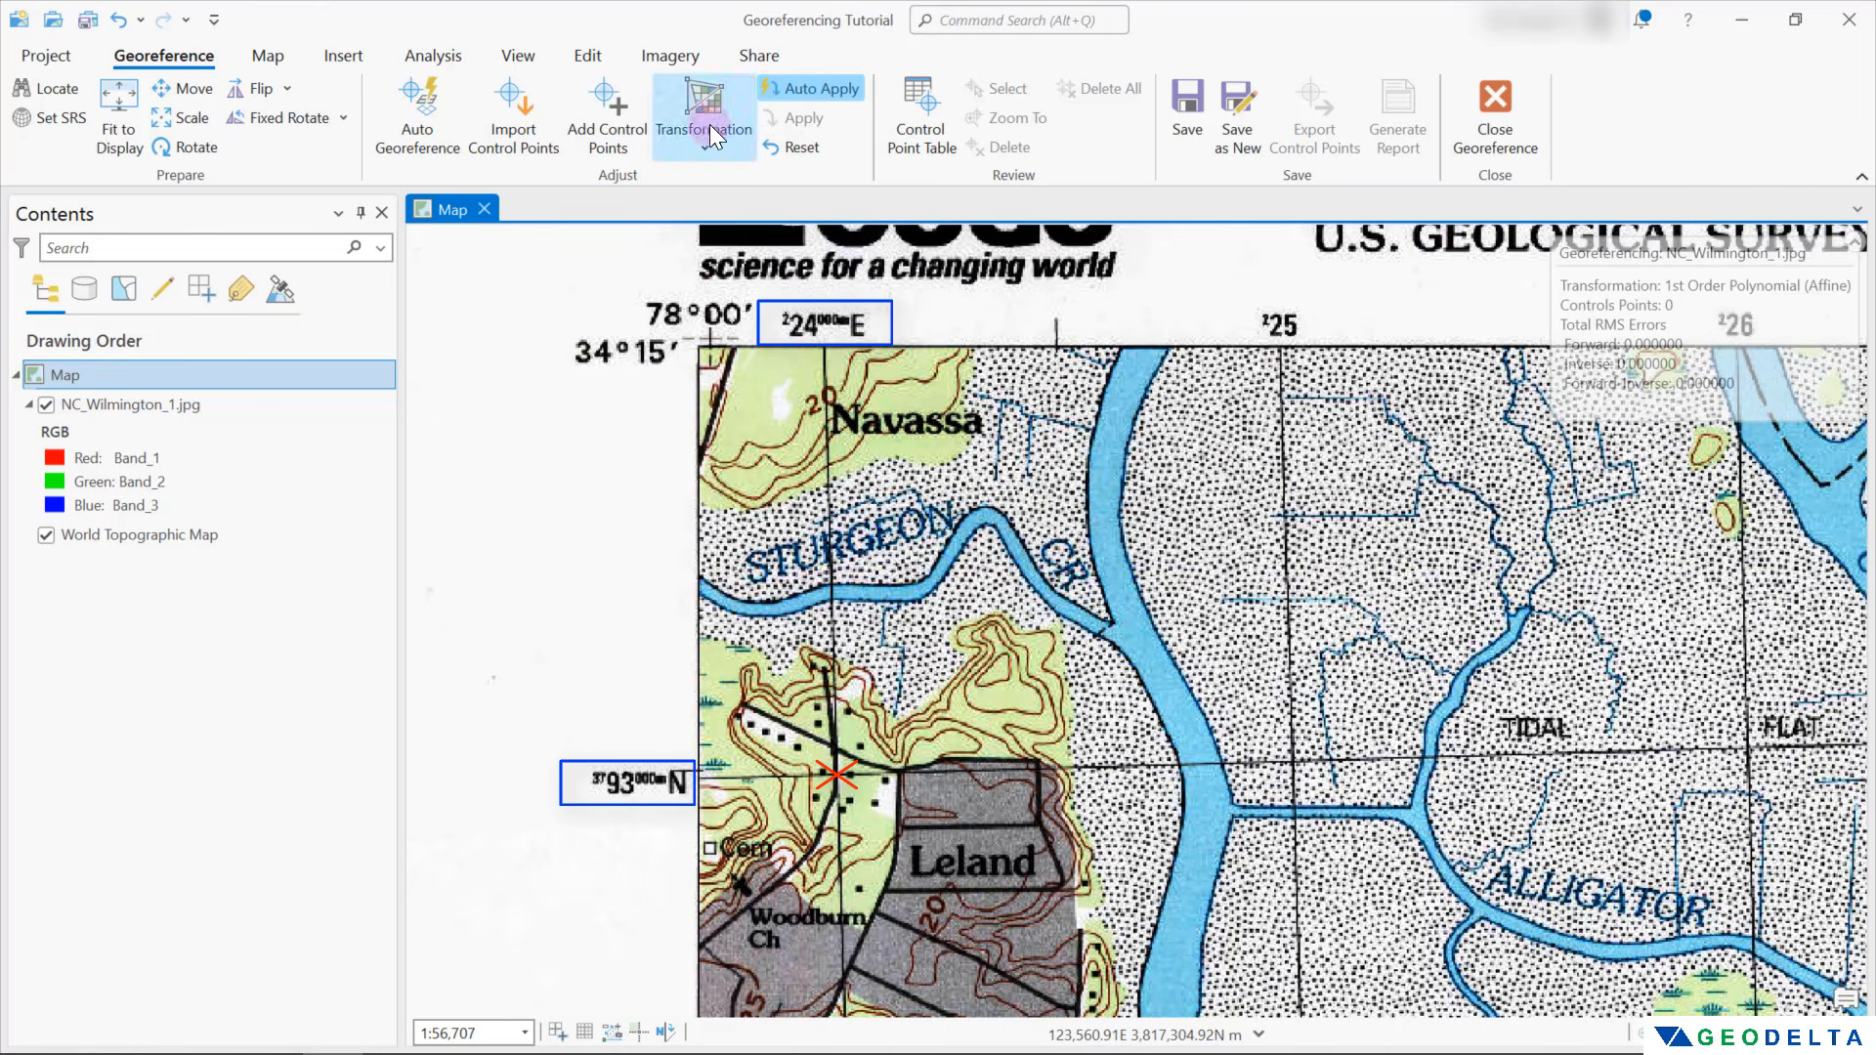
left_click(635, 125)
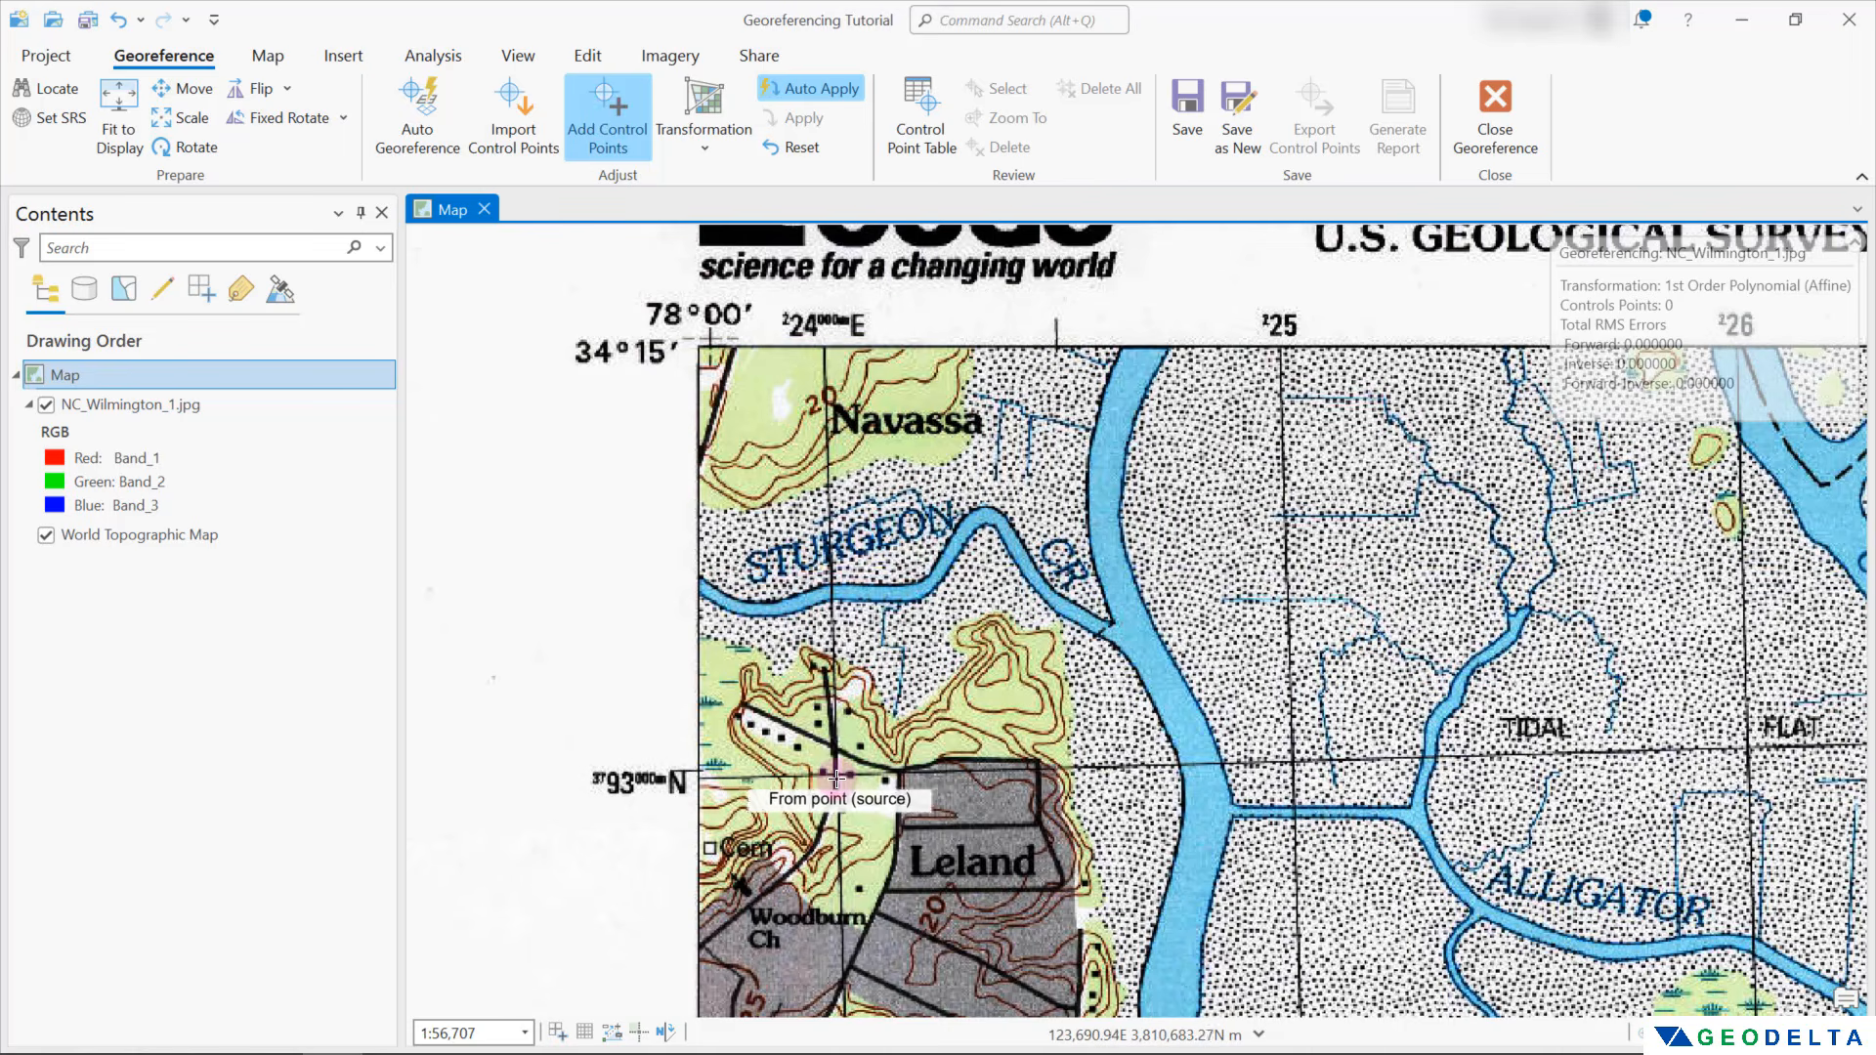
scroll(852, 777, "up", 2)
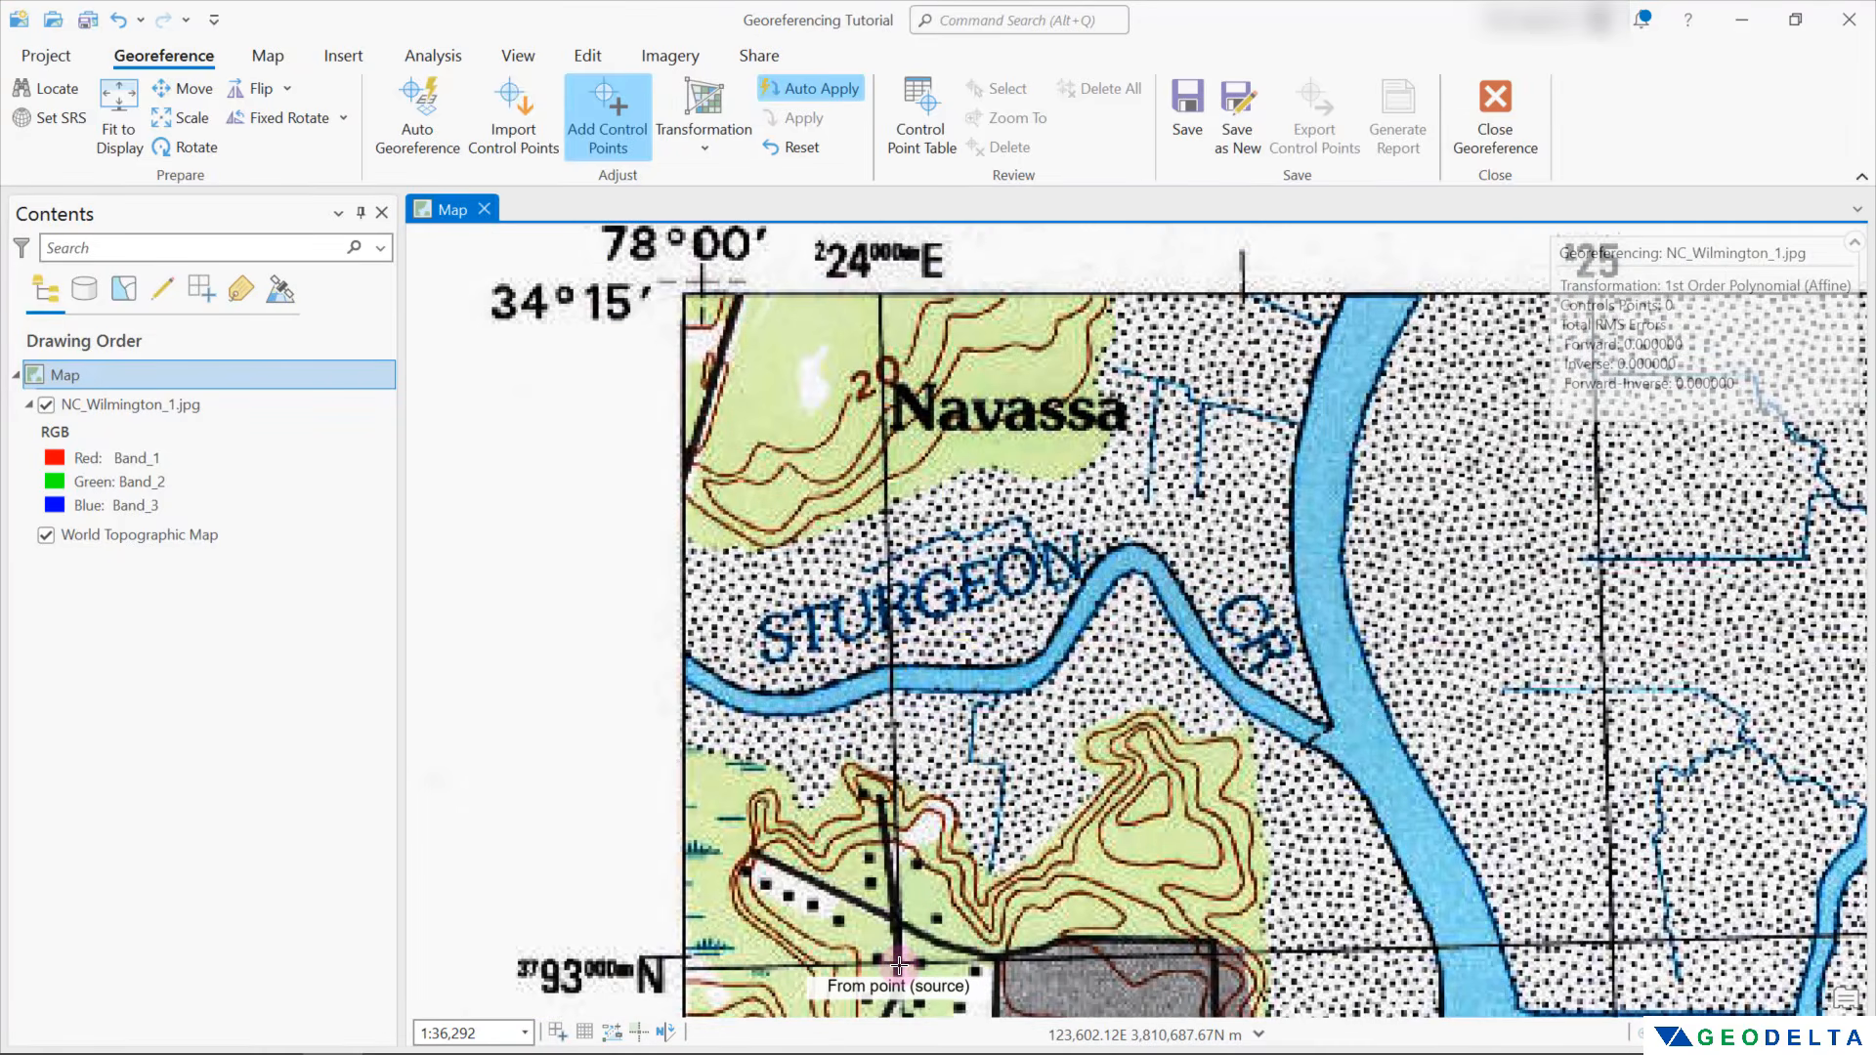
left_click(898, 965)
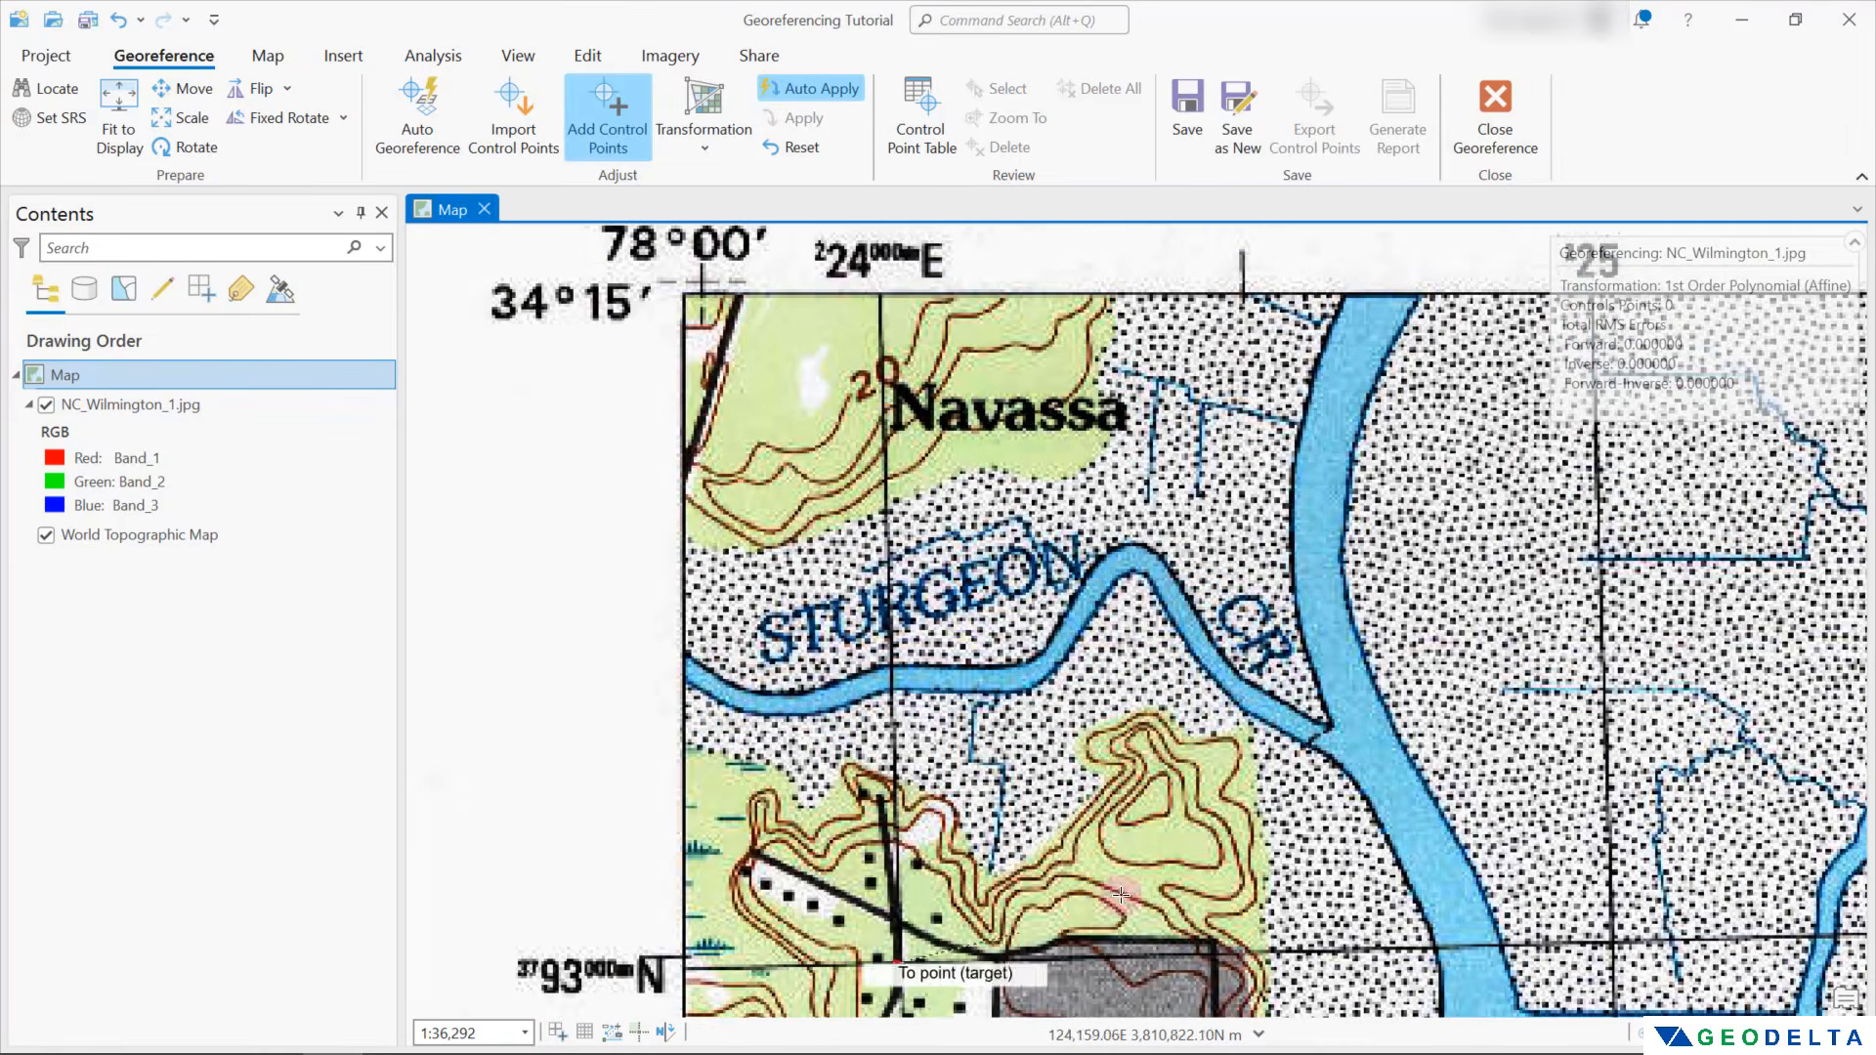
right_click(1163, 505)
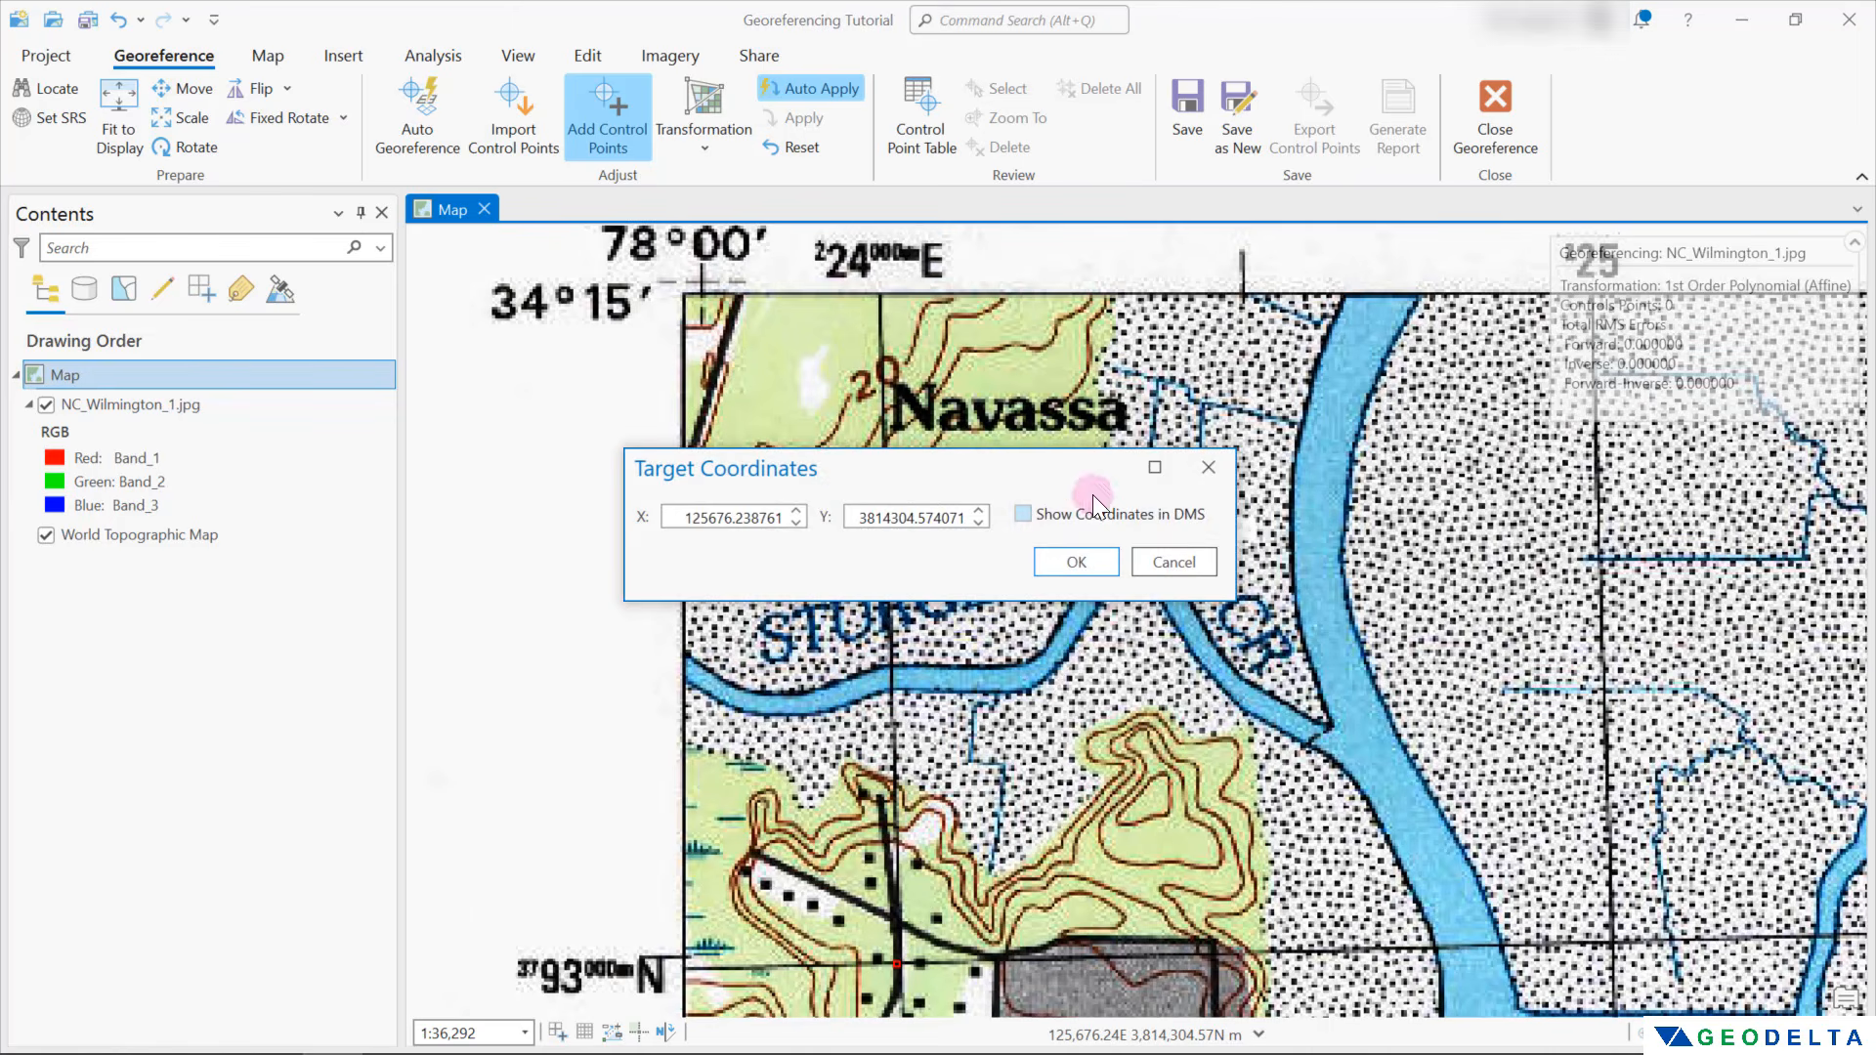
left_click_drag(834, 471, 1289, 538)
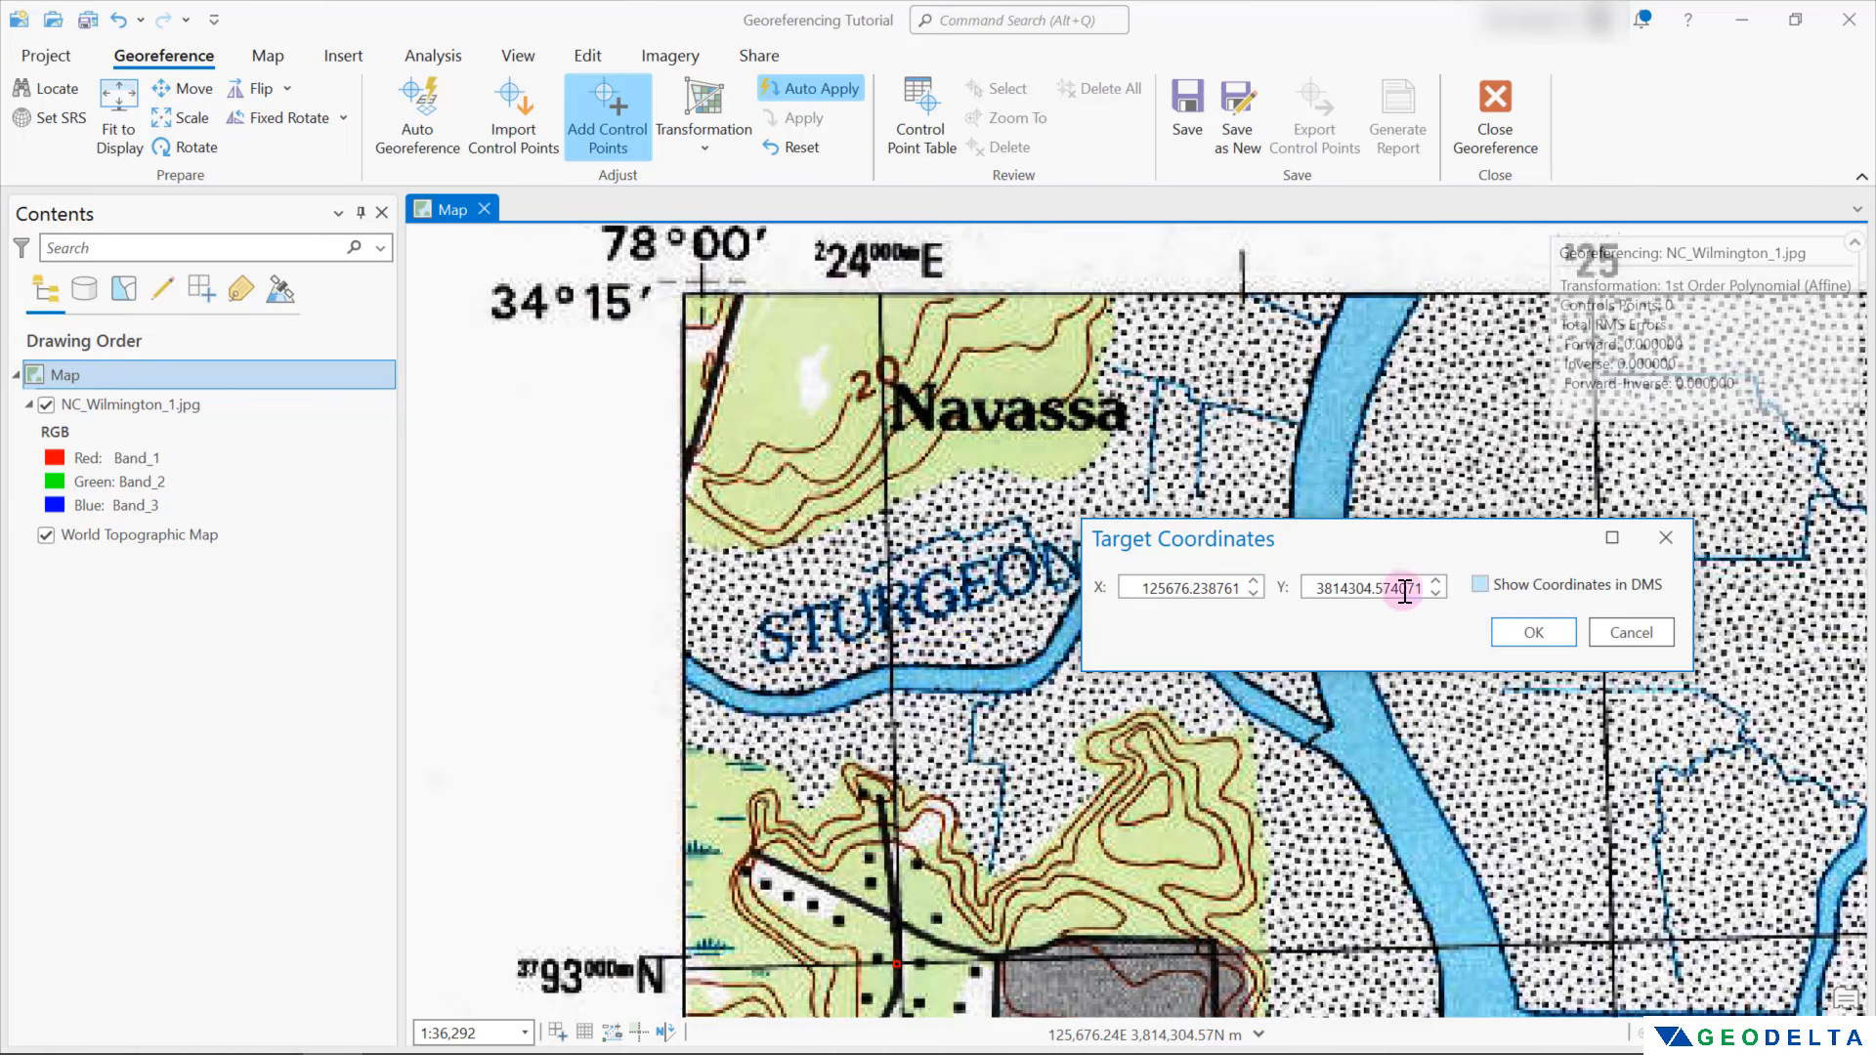
Show the target coordinates in degrees, minutes and seconds, and switch back to X and Y values
left_click(1147, 589)
left_click(1481, 586)
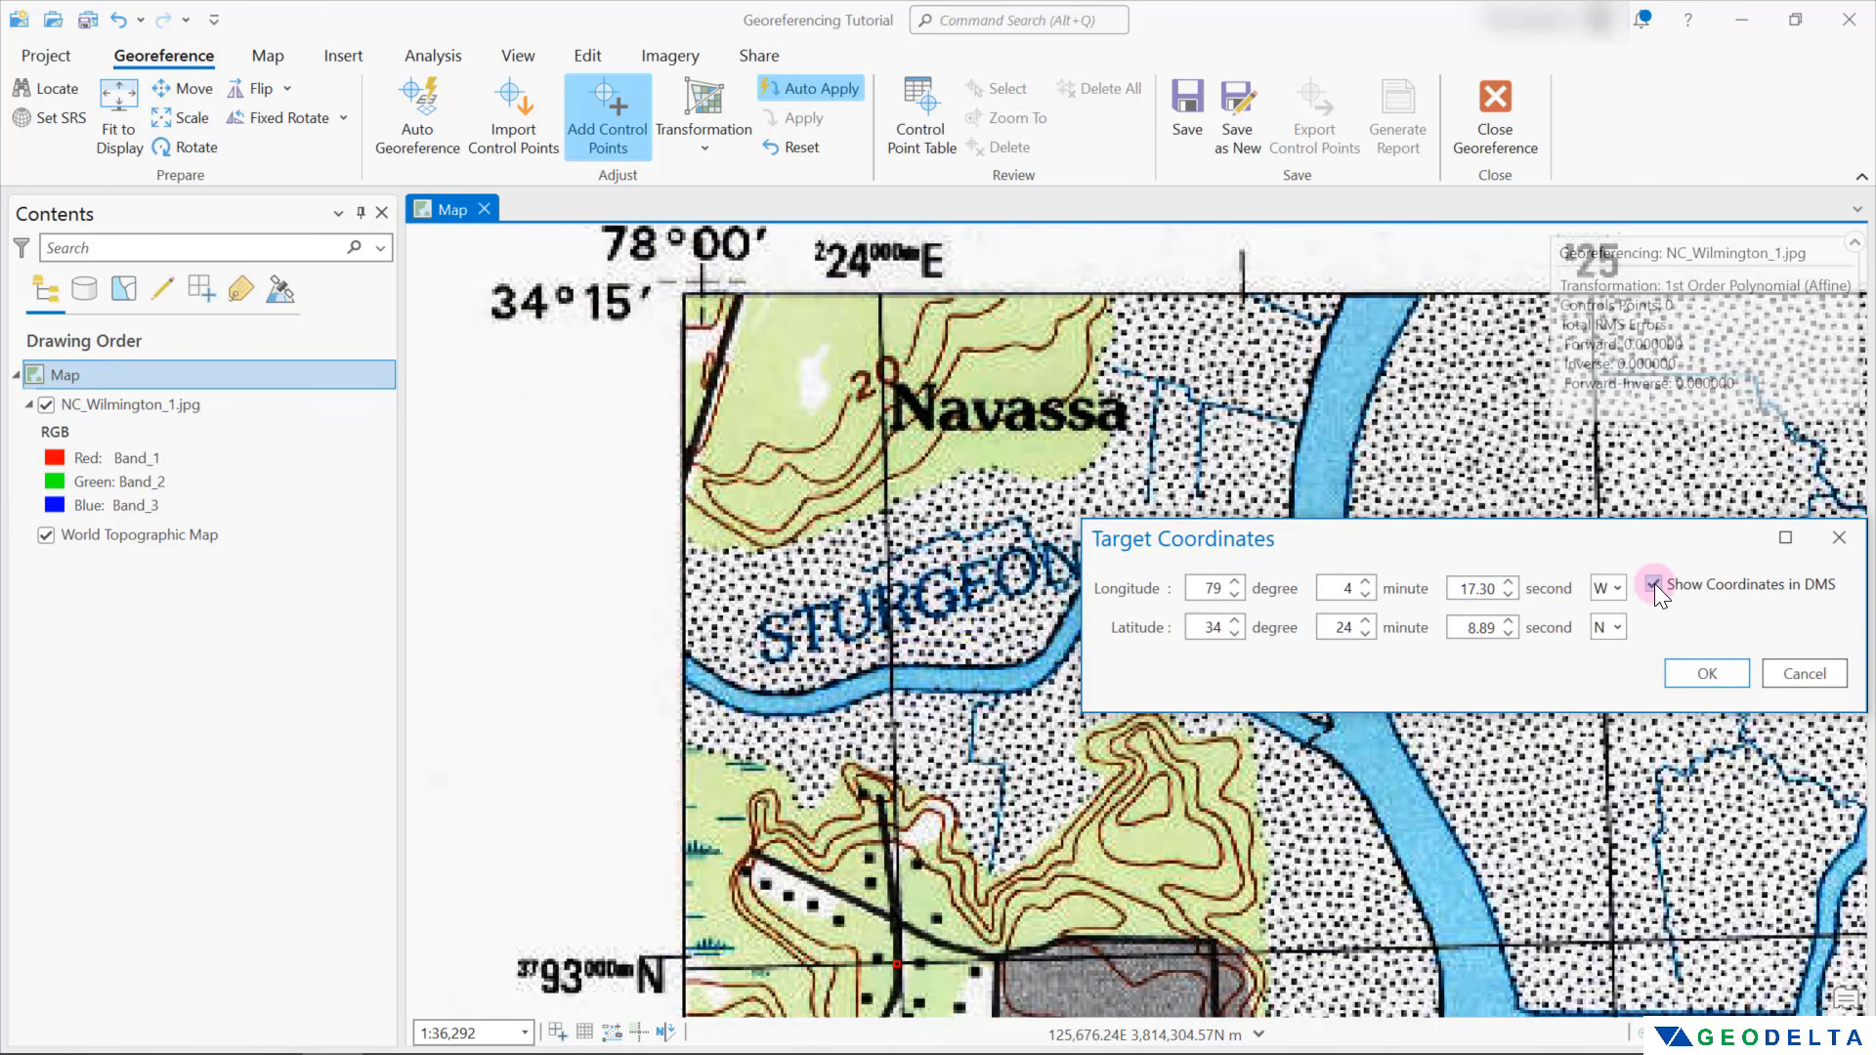
left_click(1651, 586)
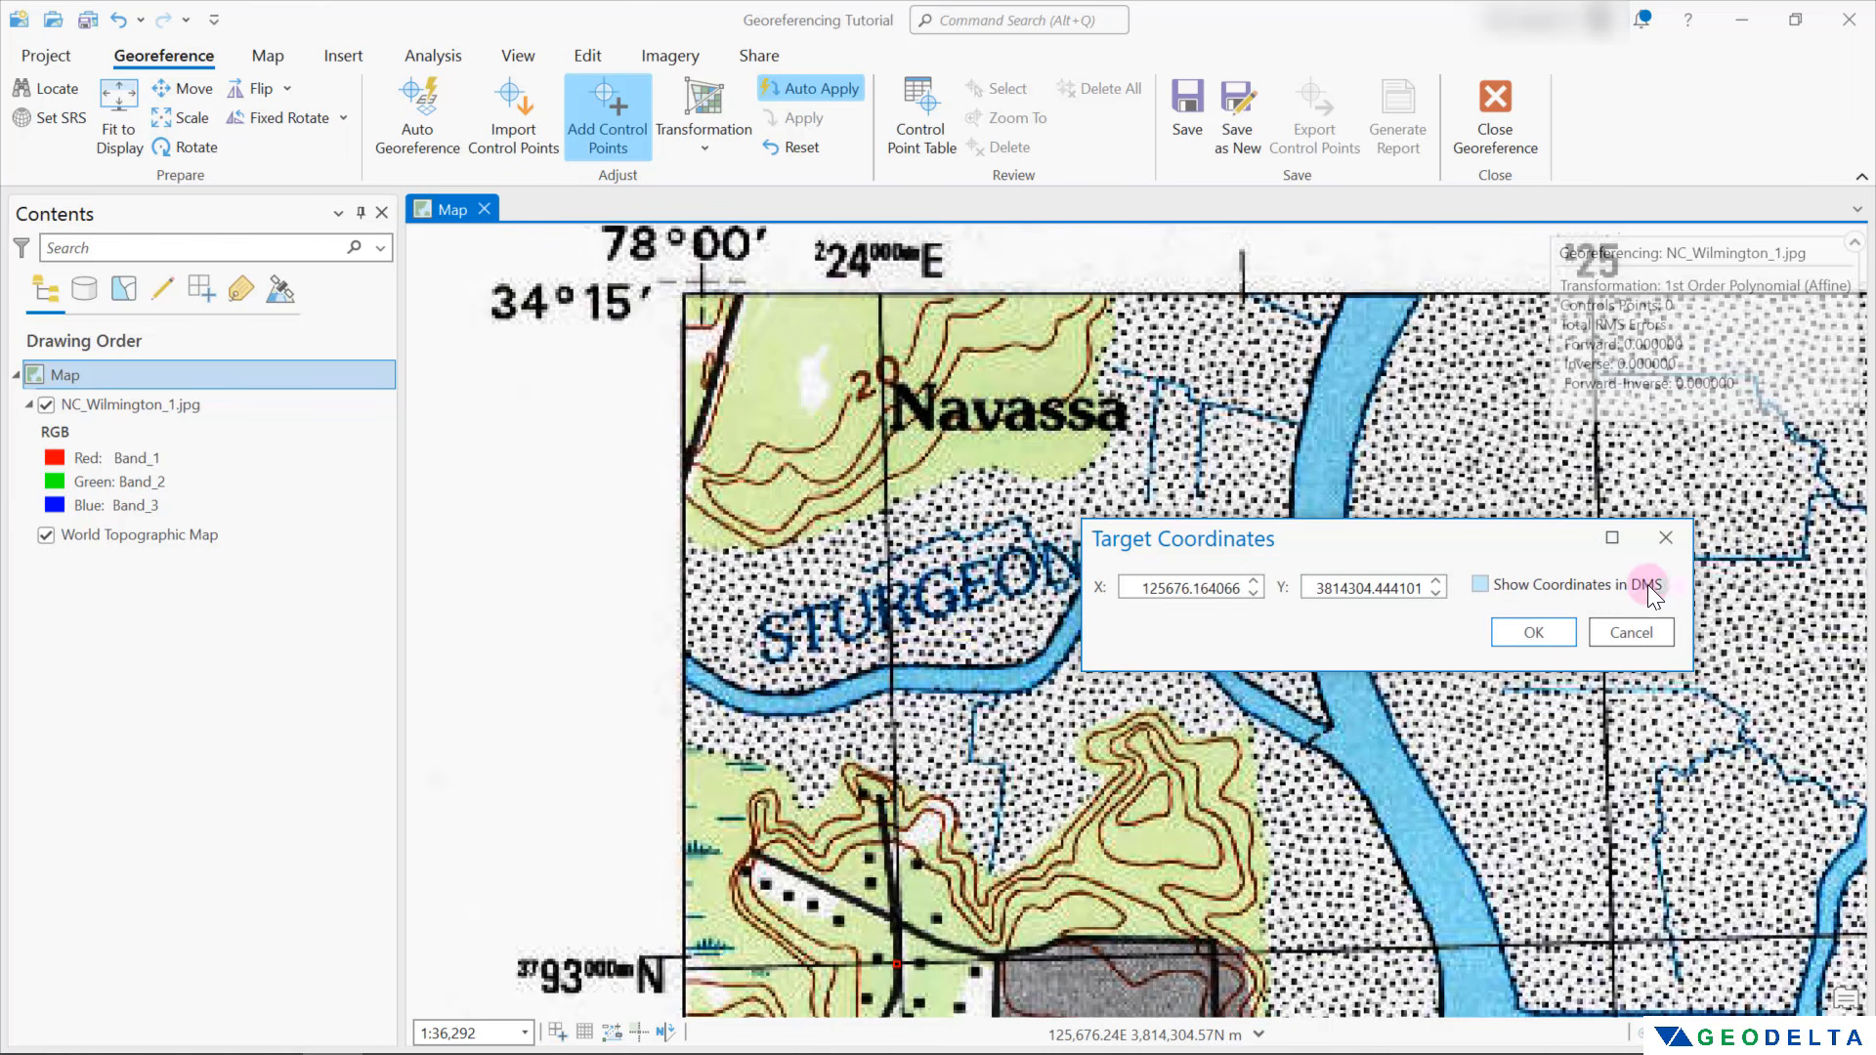
Set the first control point's target coordinates to X 224000 and Y 3793000 and accept them
left_click(1141, 593)
left_click_drag(1141, 593, 1239, 591)
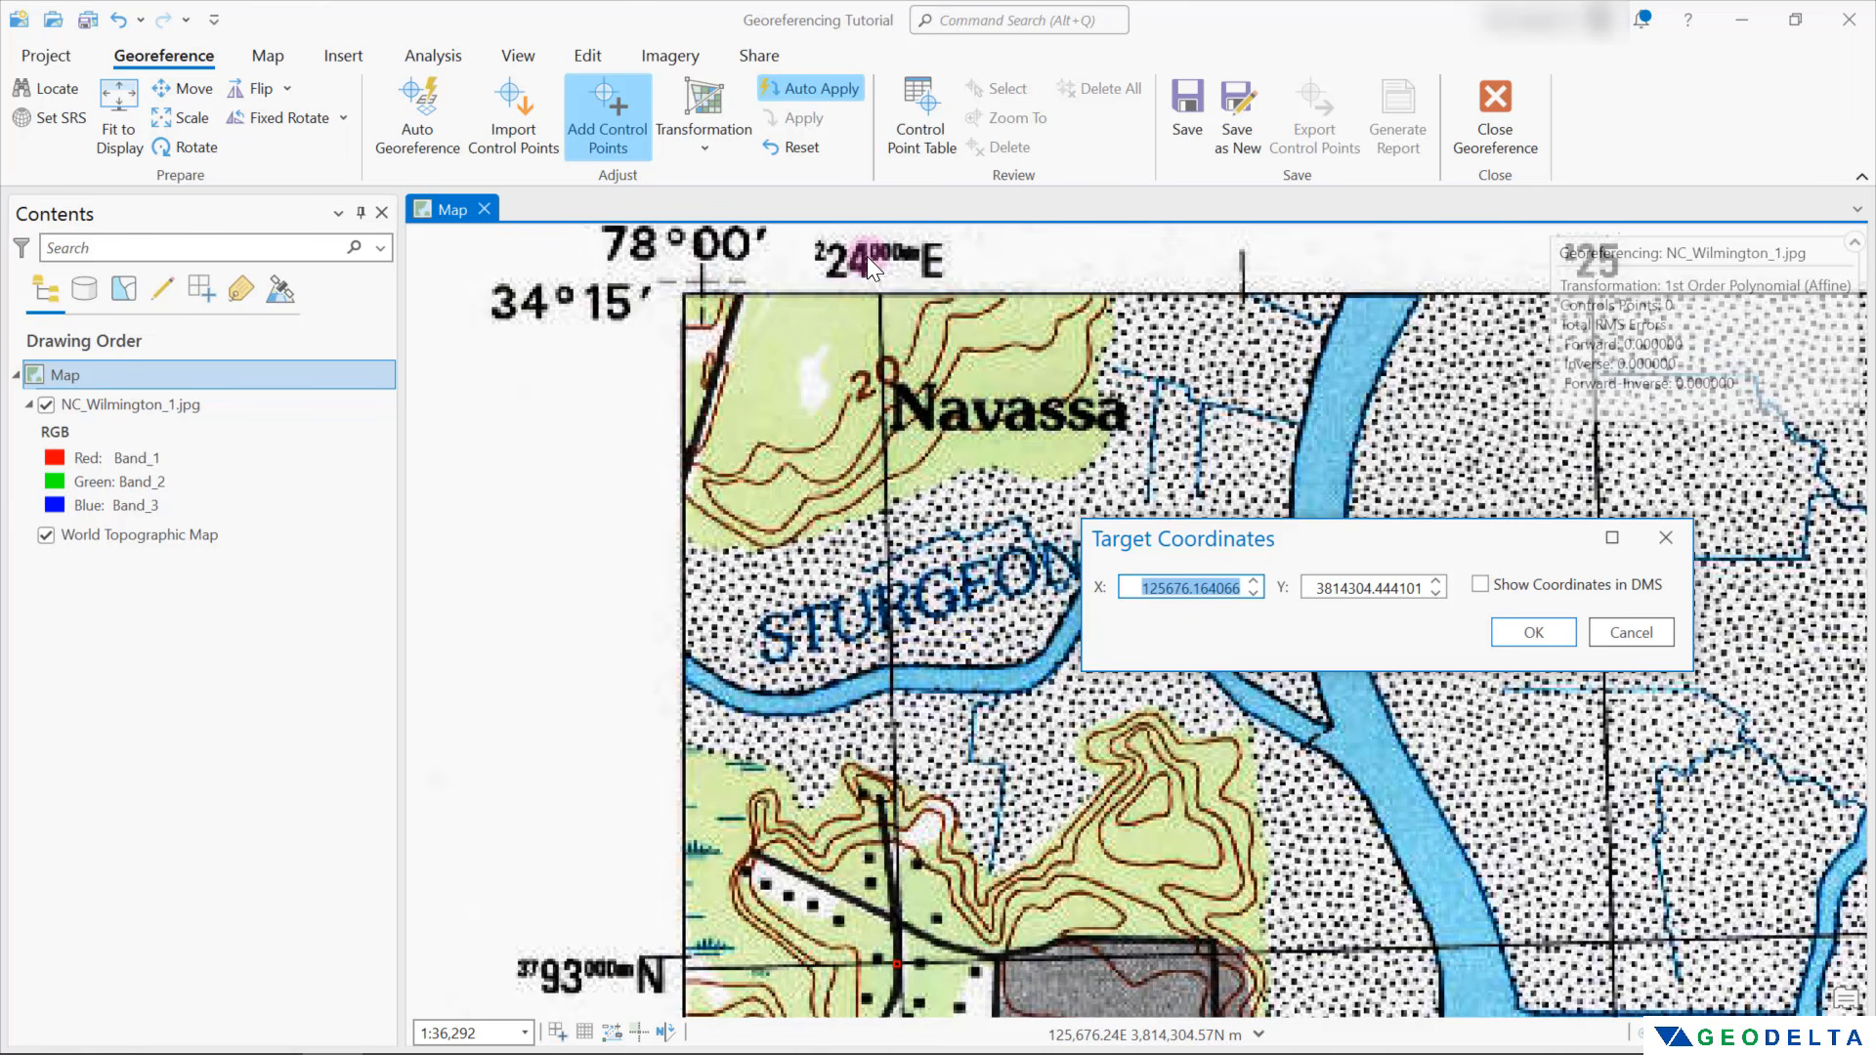
type("224000")
left_click(1310, 583)
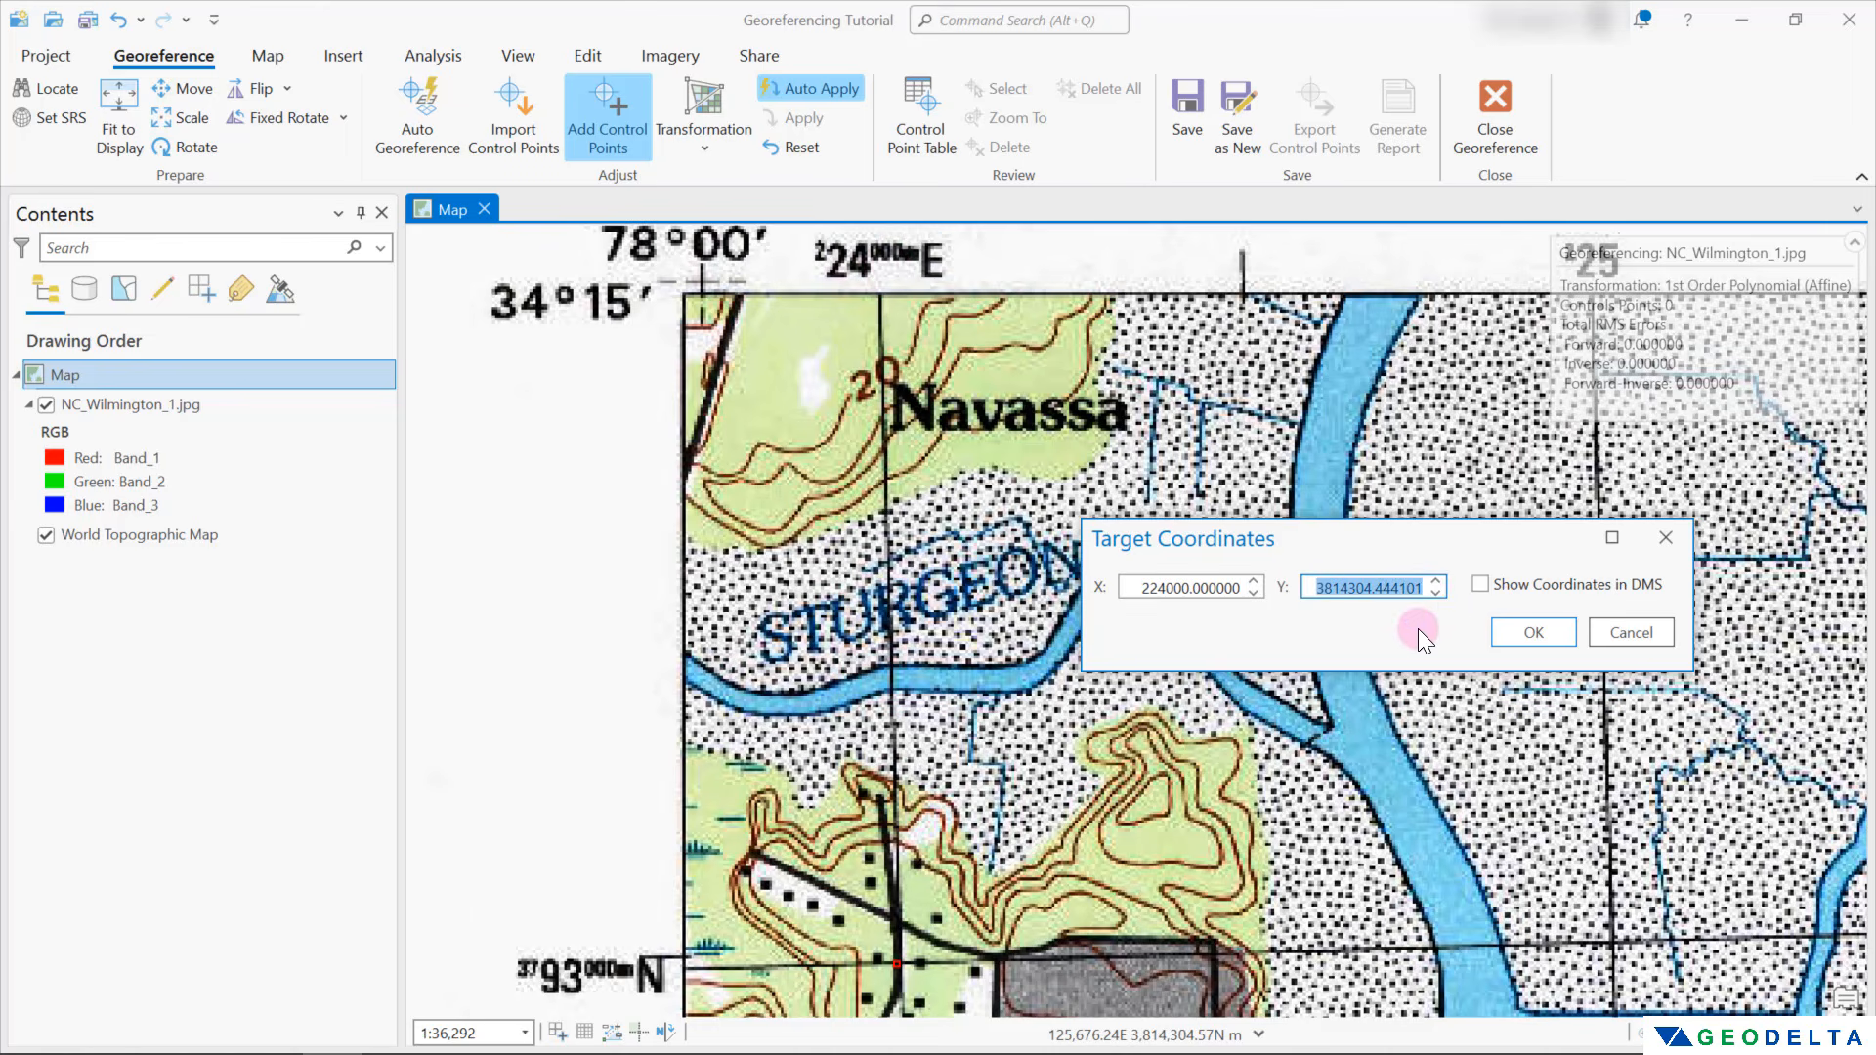
type("3793000")
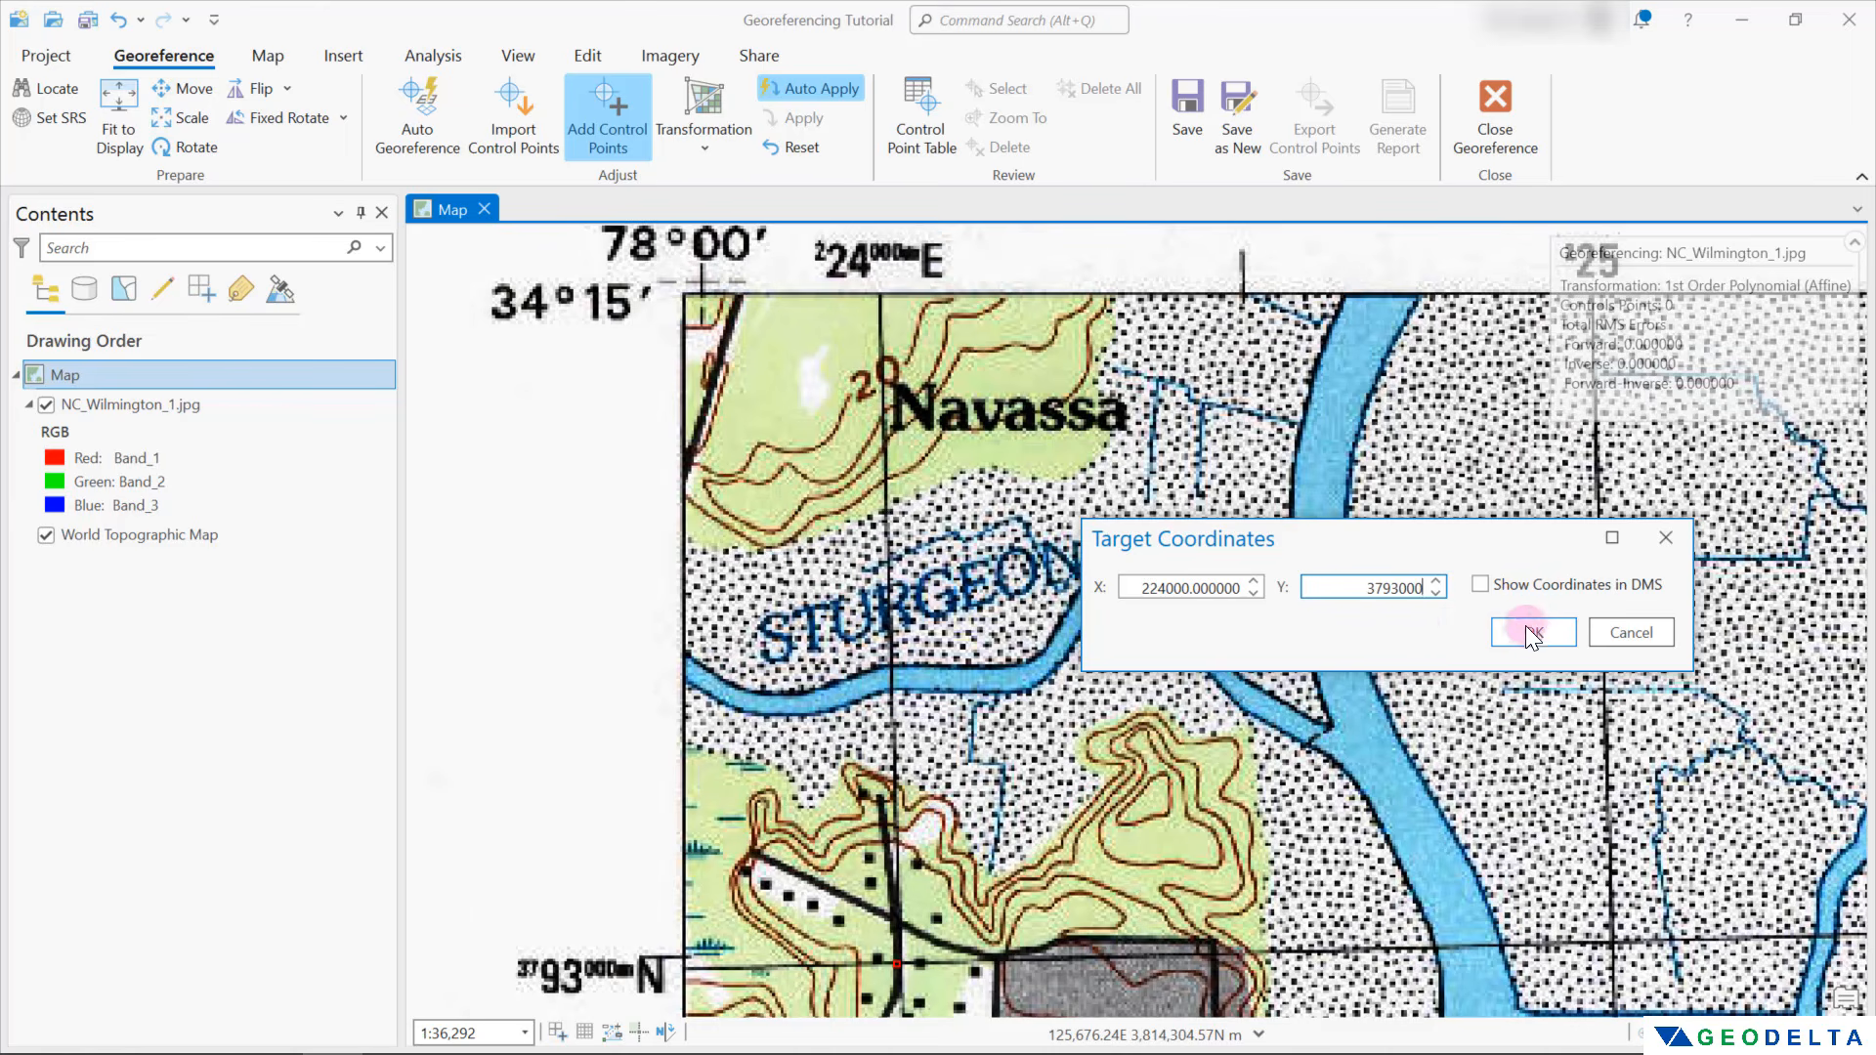
left_click(1540, 631)
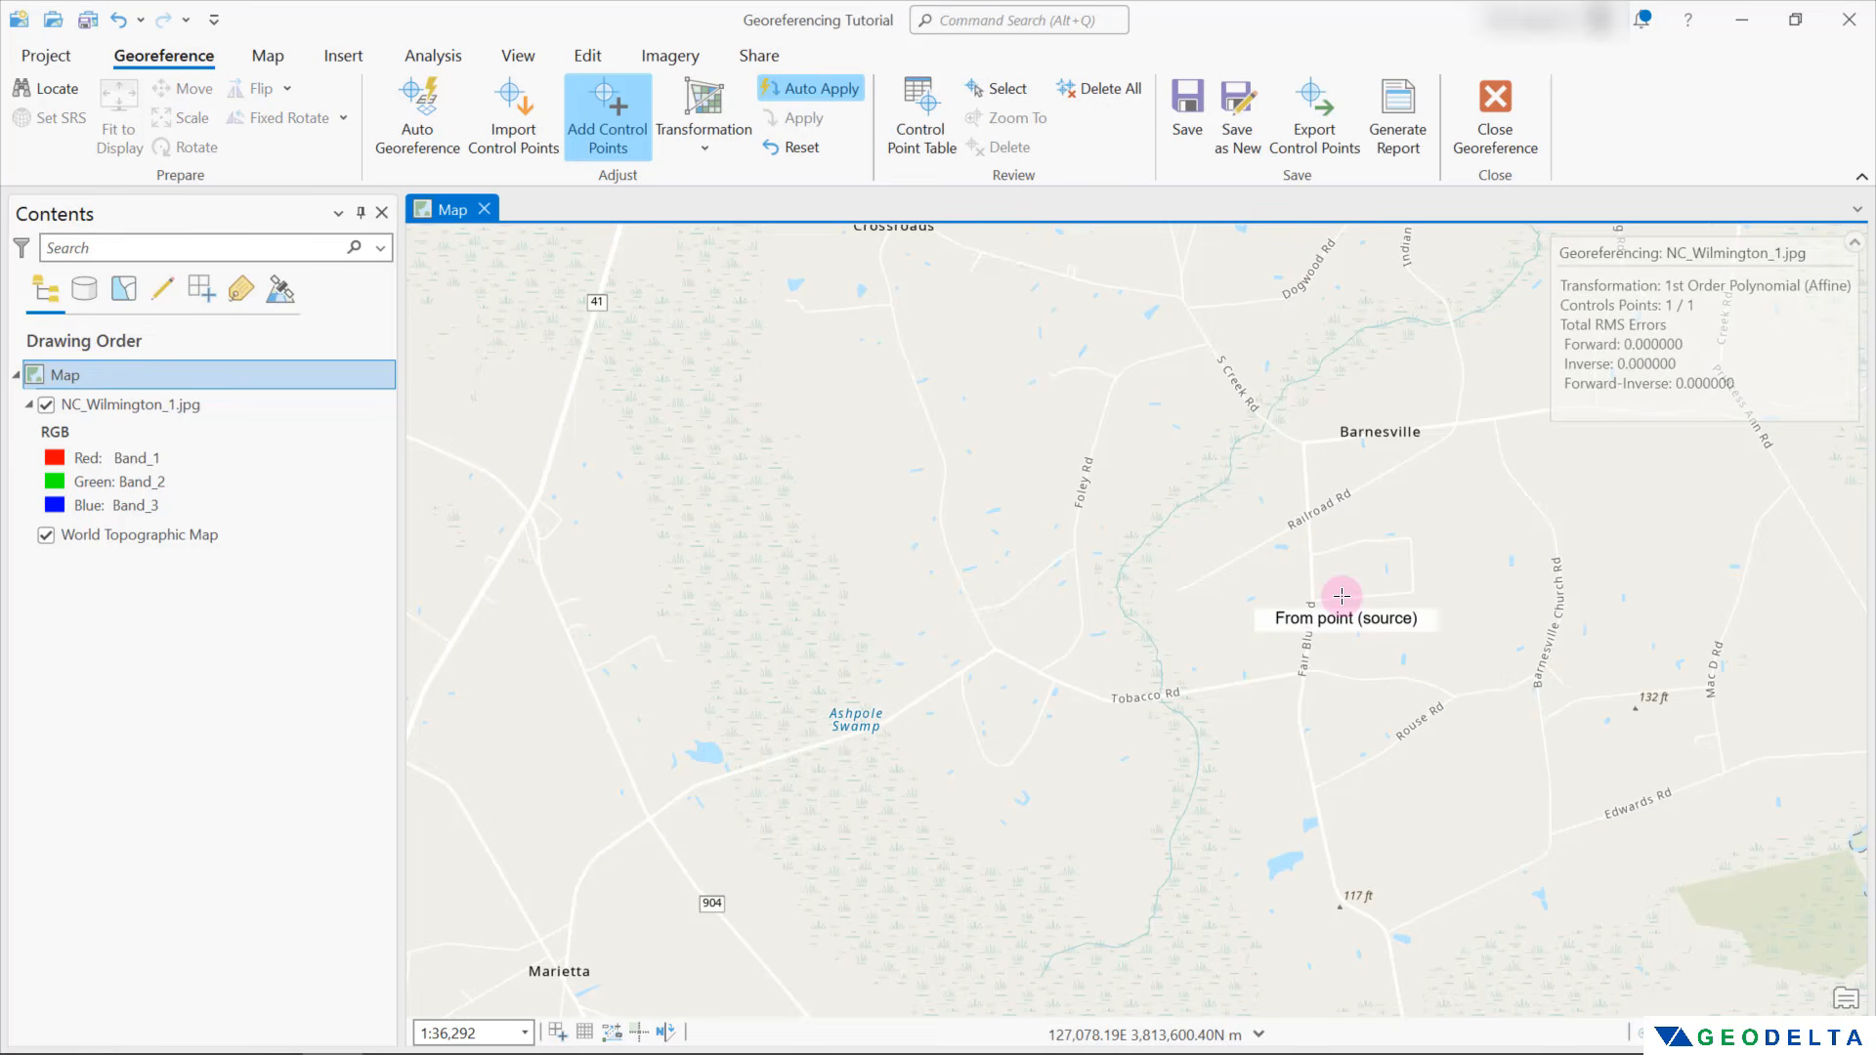
Examine the scanned map's position on the basemap around the first control point
scroll(1321, 589, "down", 2)
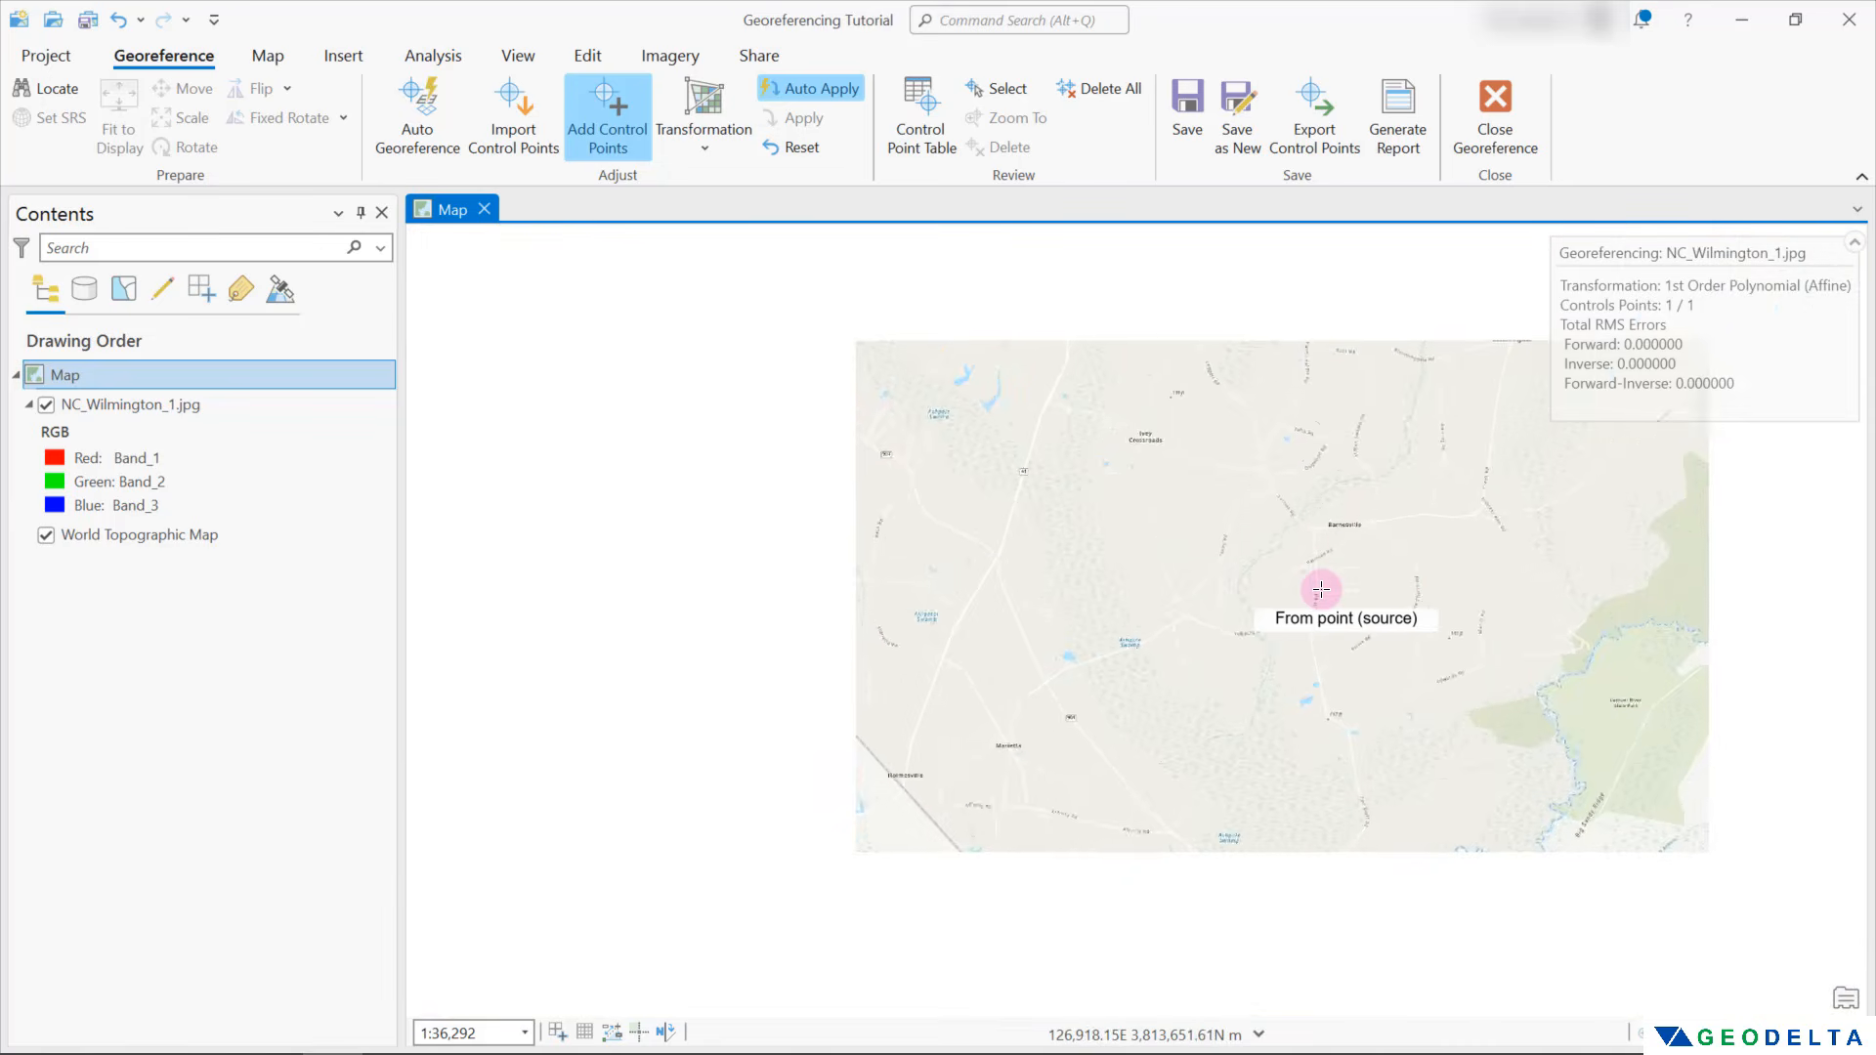
scroll(1328, 587, "down", 4)
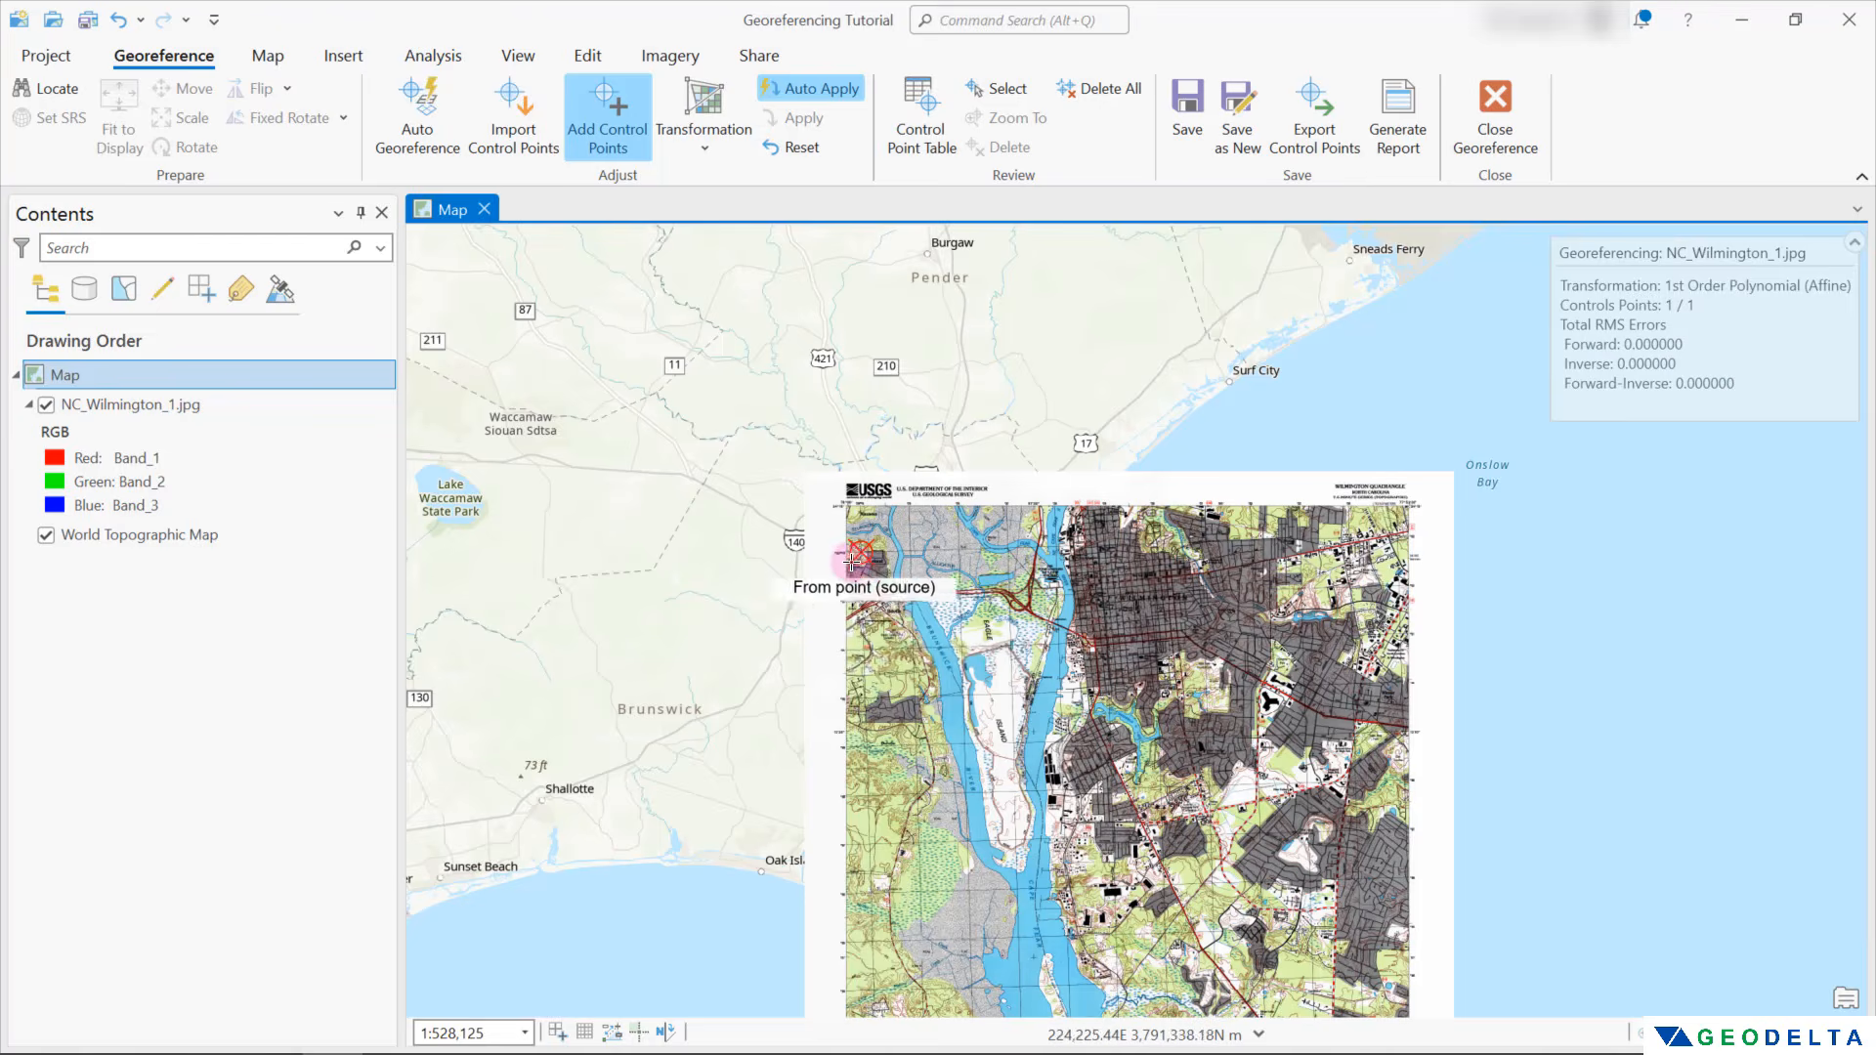
scroll(851, 558, "up", 2)
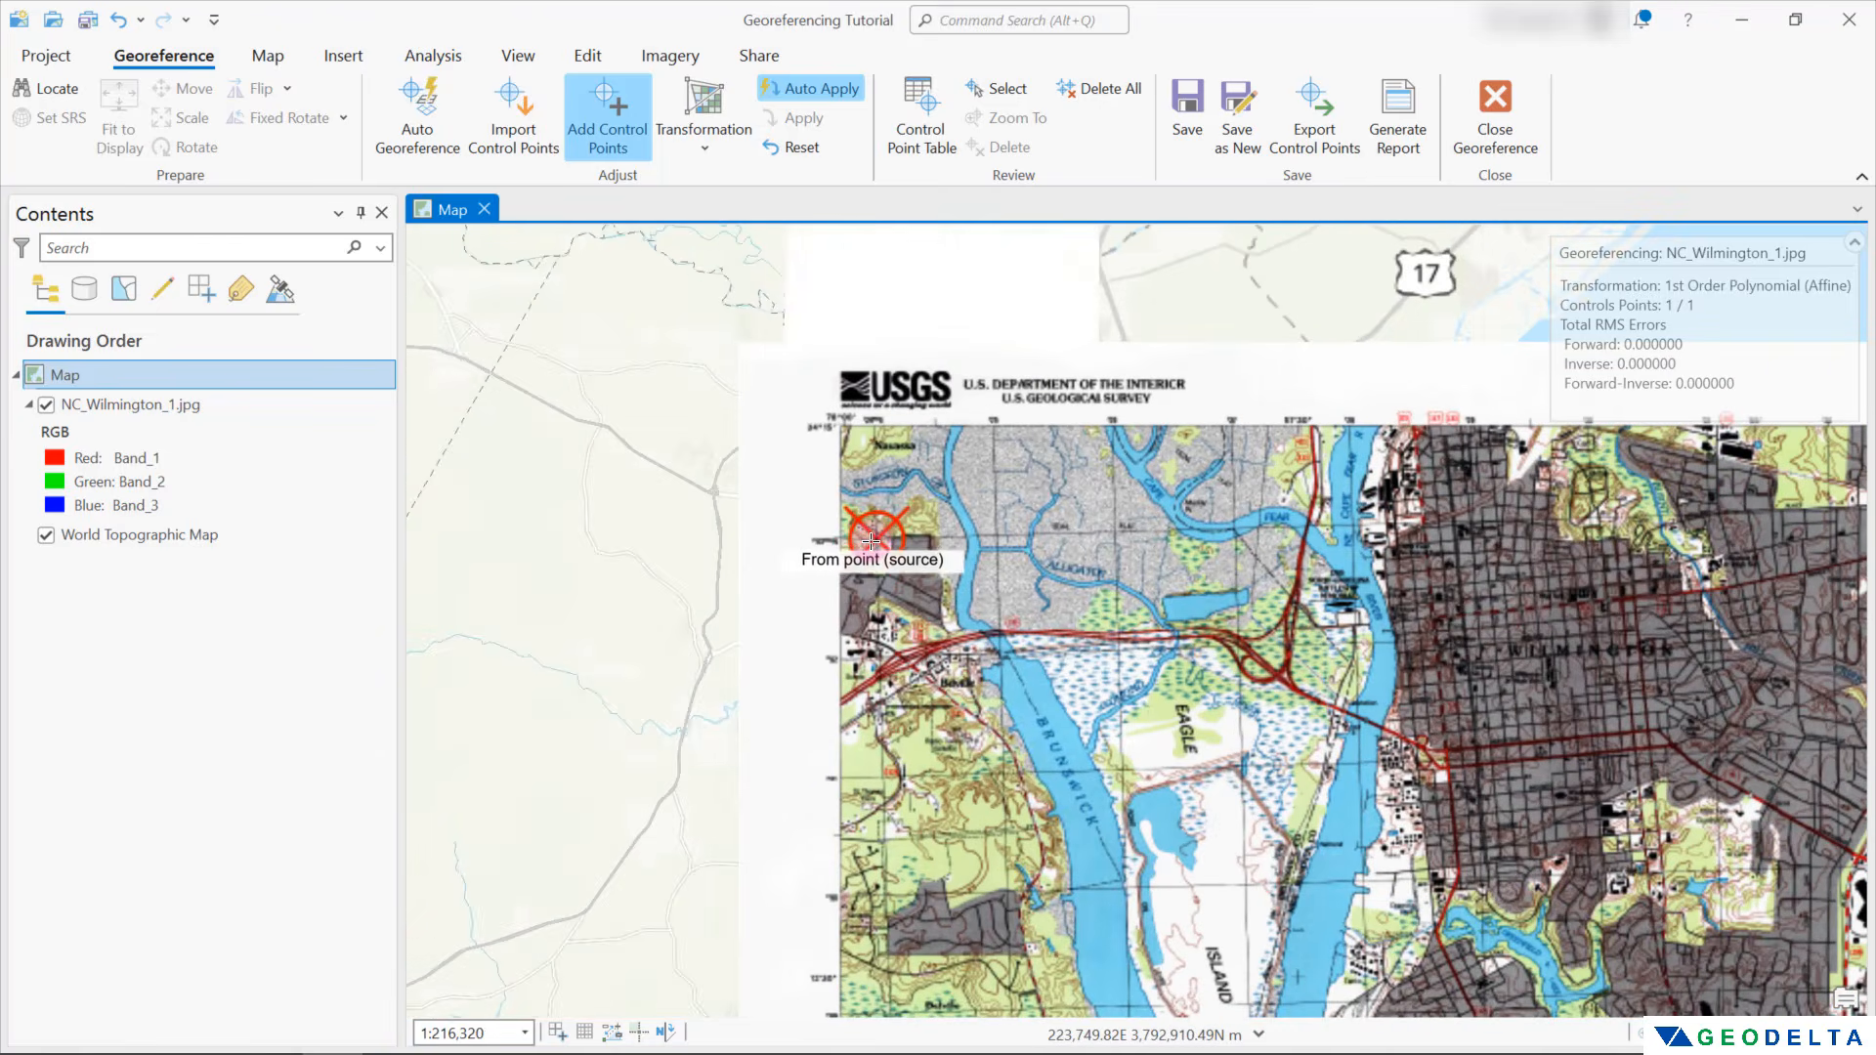
scroll(878, 540, "up", 1)
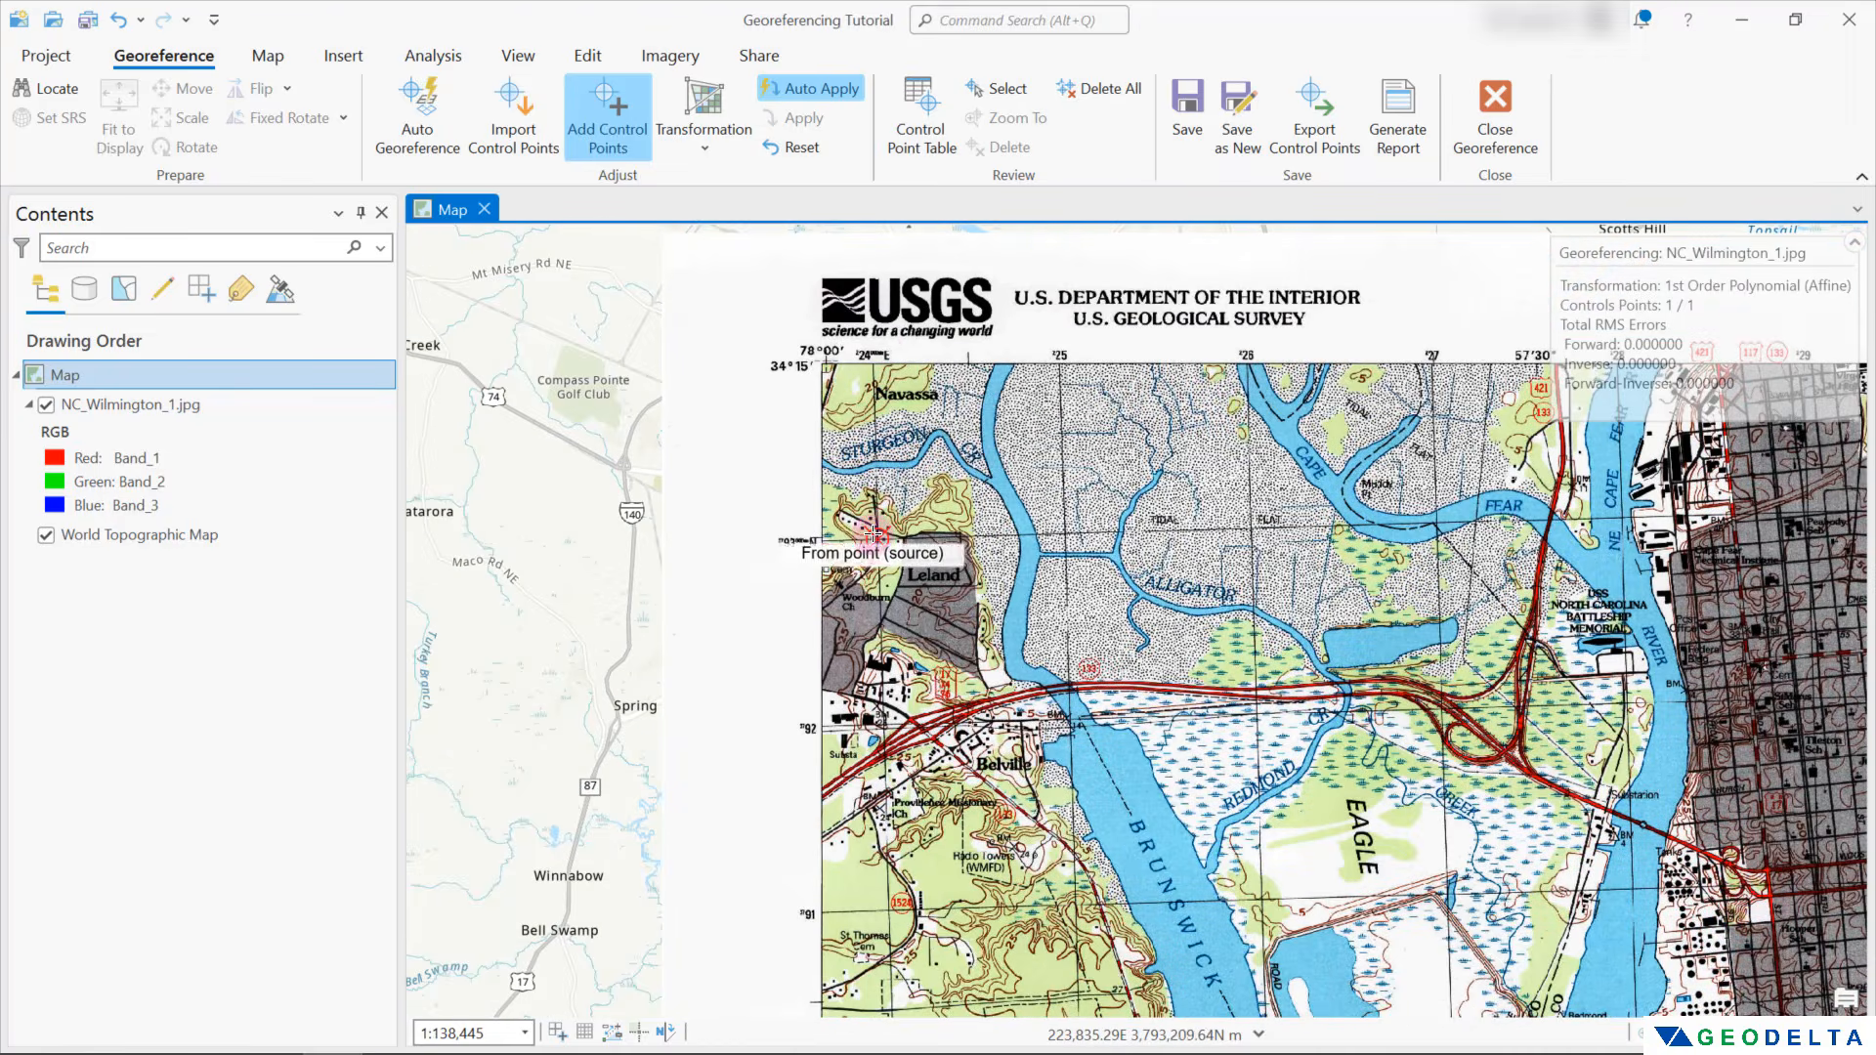
scroll(878, 548, "down", 4)
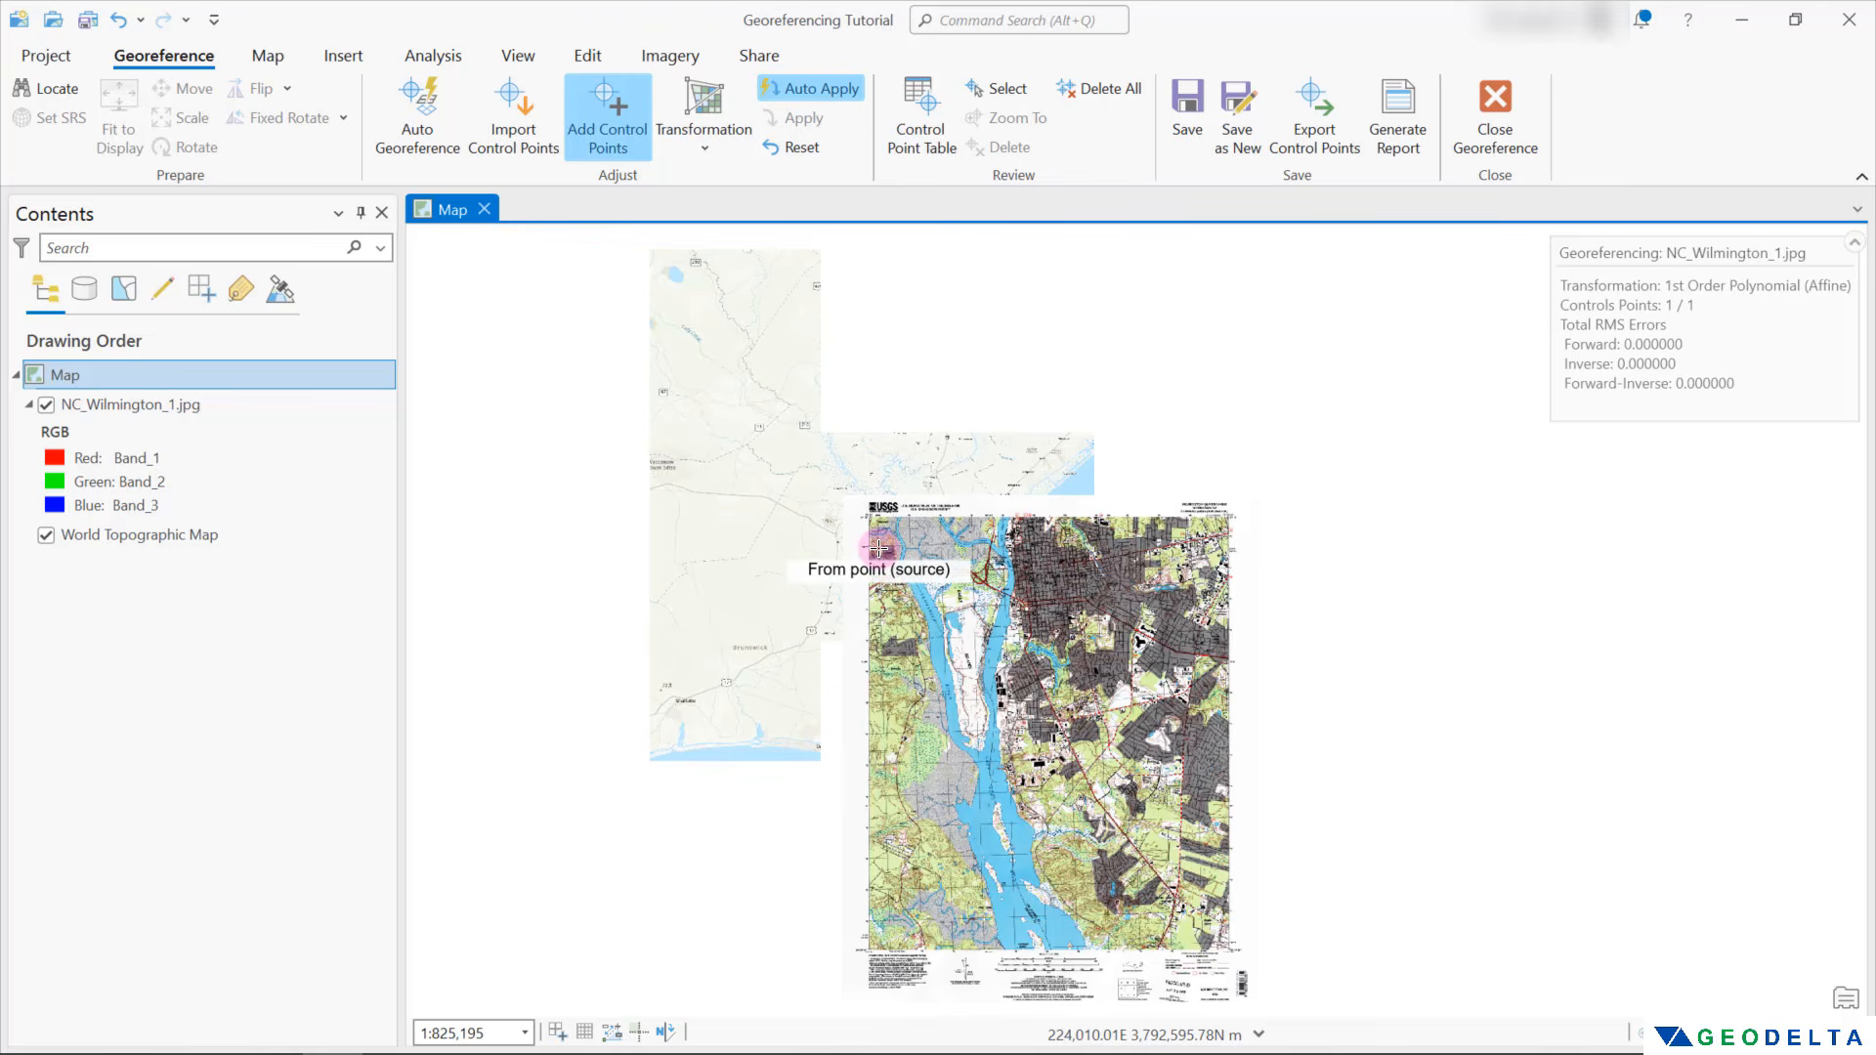
left_click(879, 547)
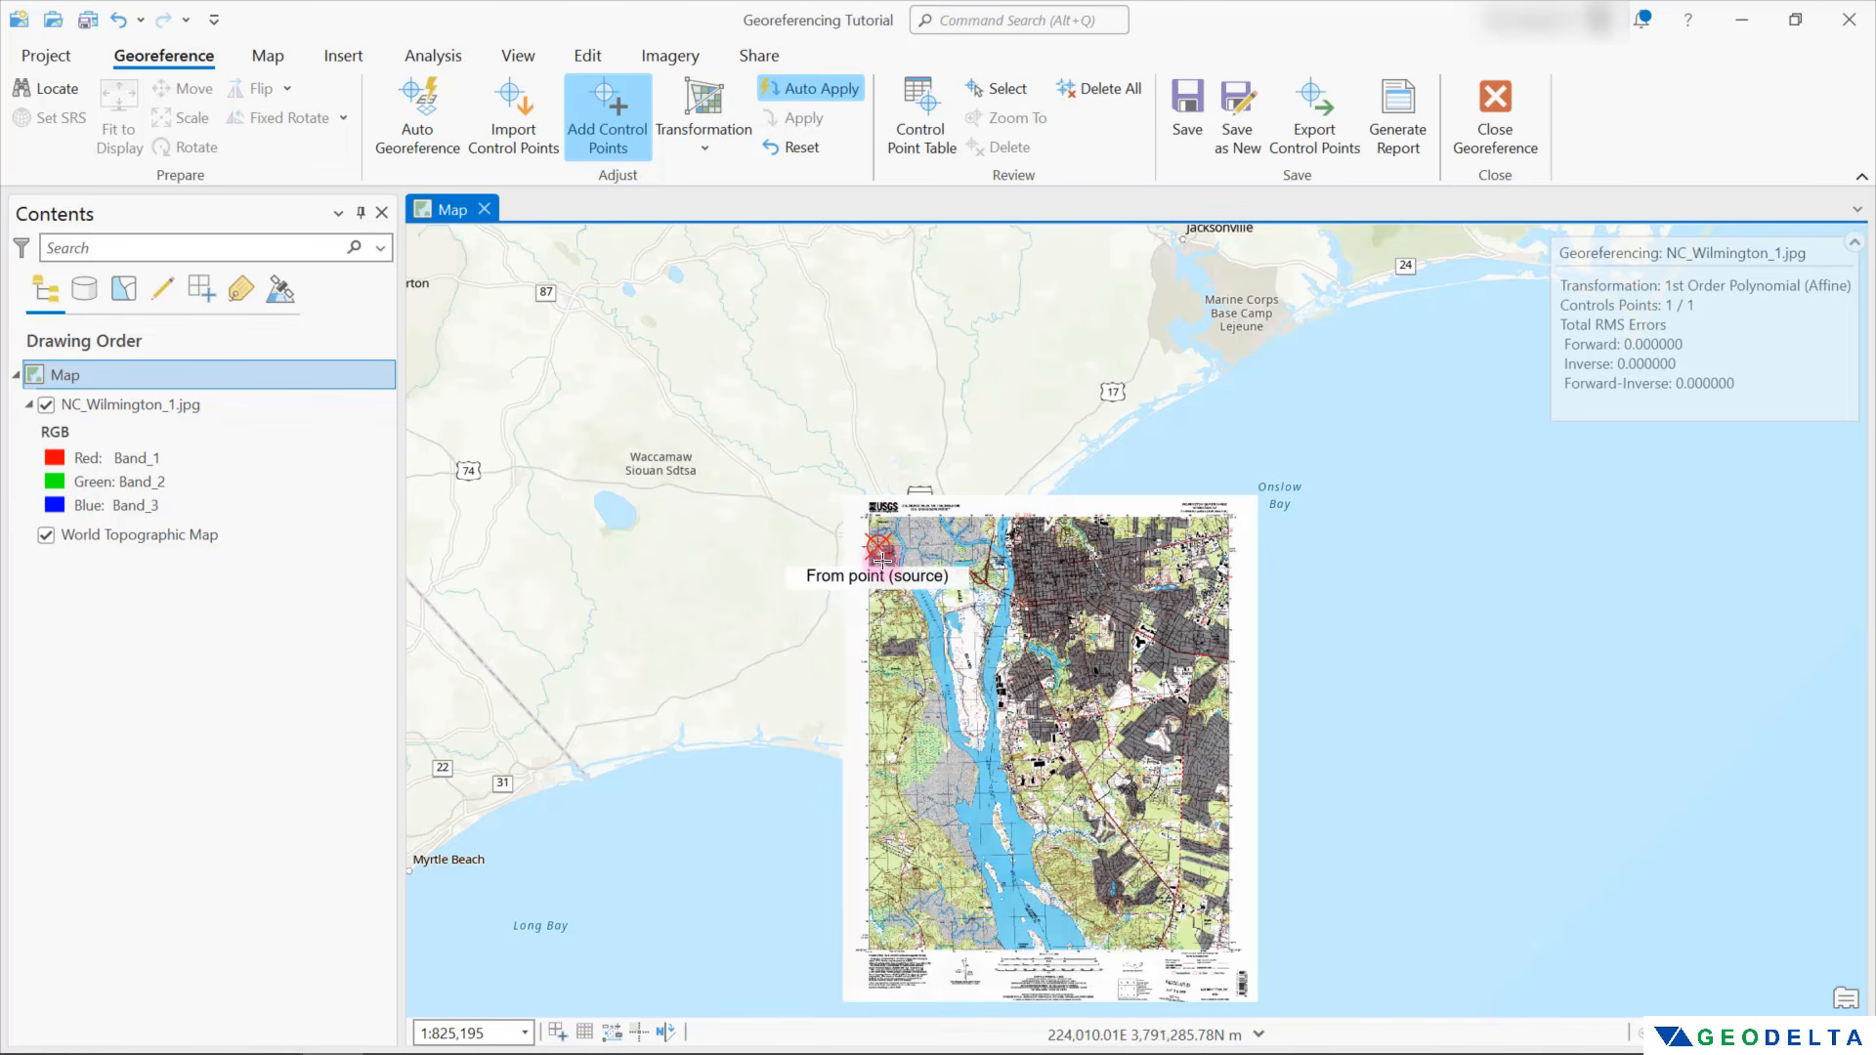
Place the second control point's source on the 234000 E / 3780000 N grid intersection below Myrtle Grove and open its target coordinates
left_click_drag(1155, 853, 1139, 739)
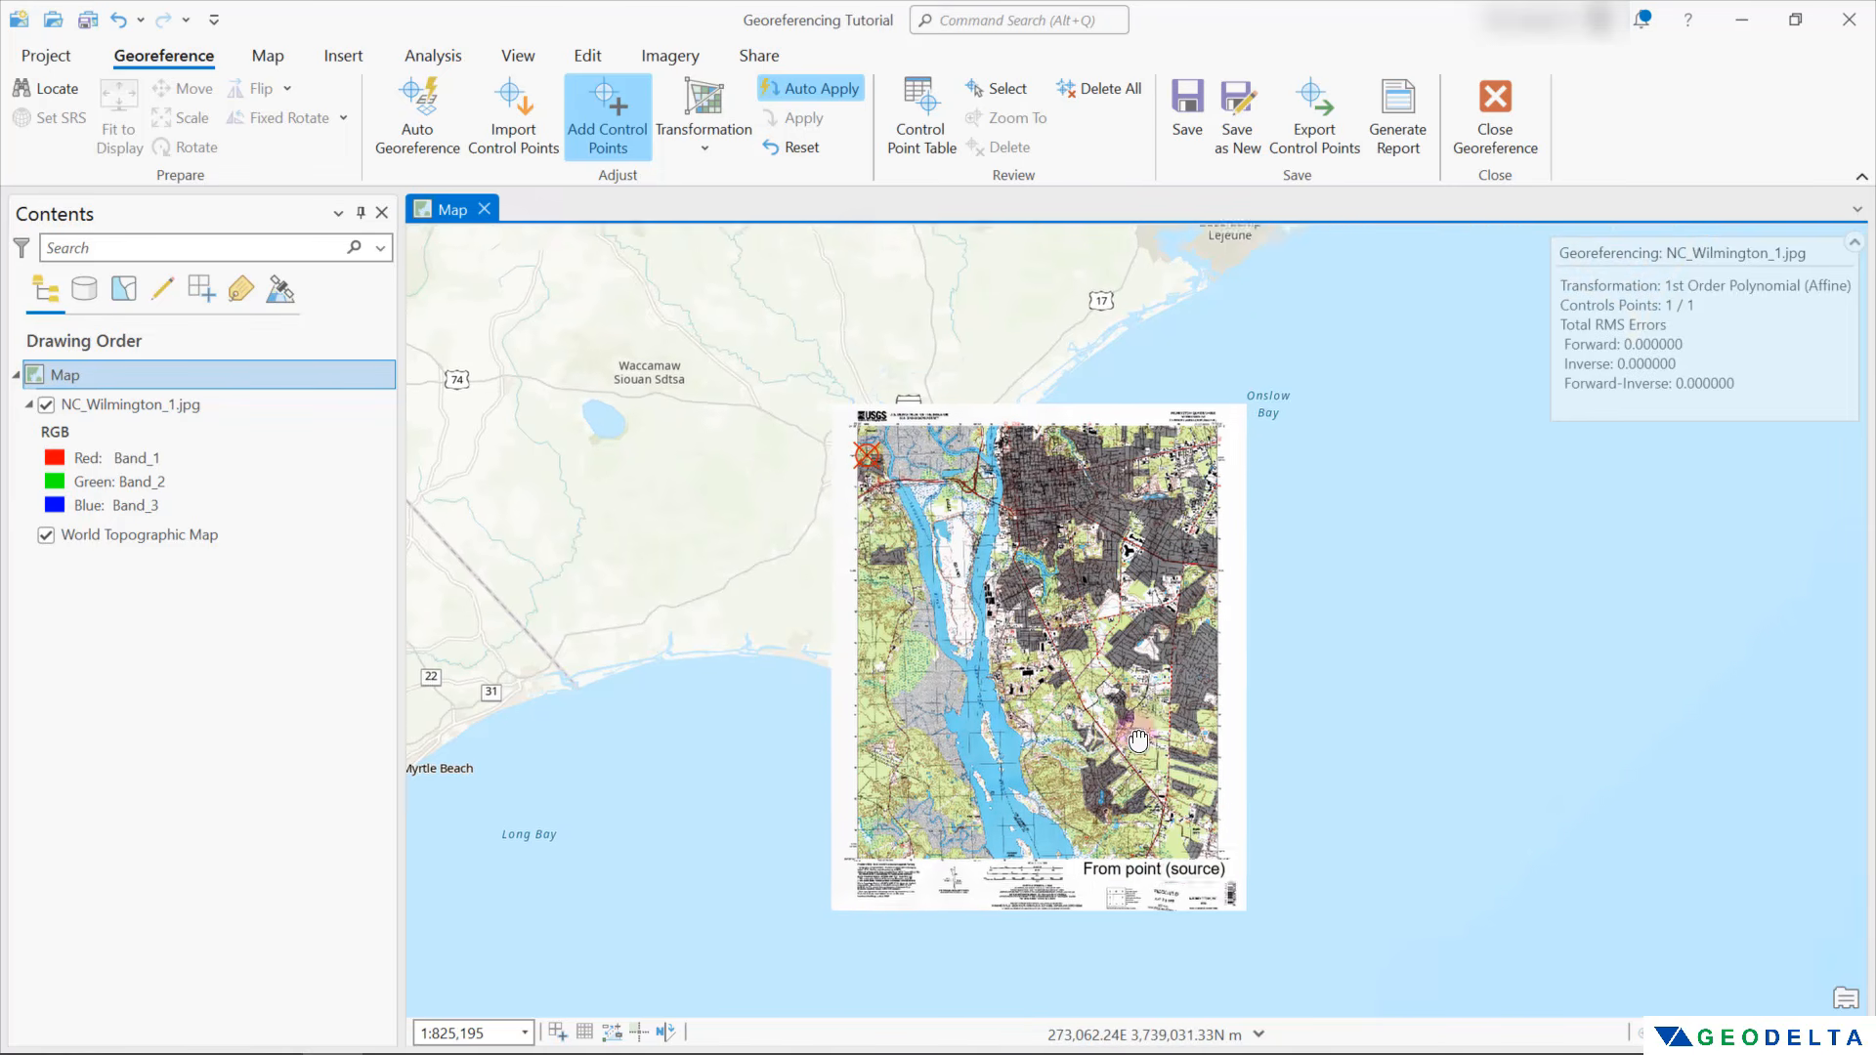
scroll(1200, 857, "up", 4)
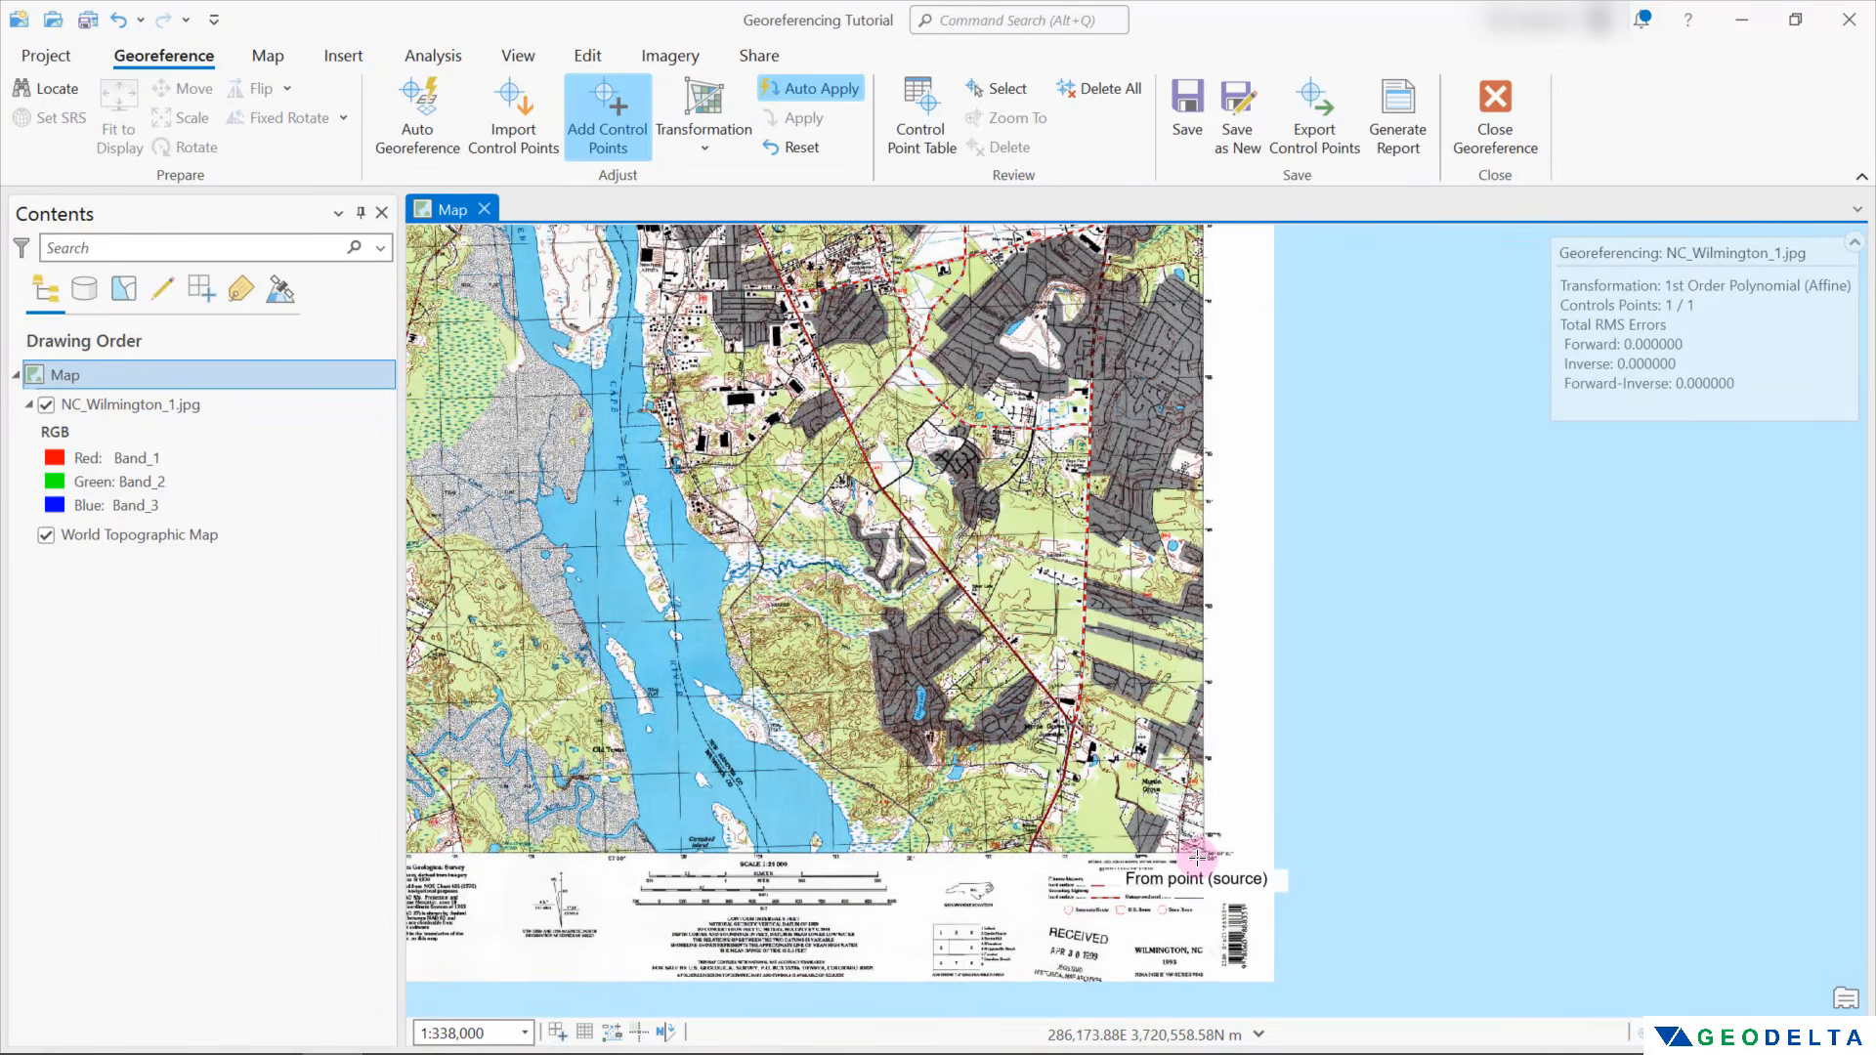
scroll(1198, 857, "up", 3)
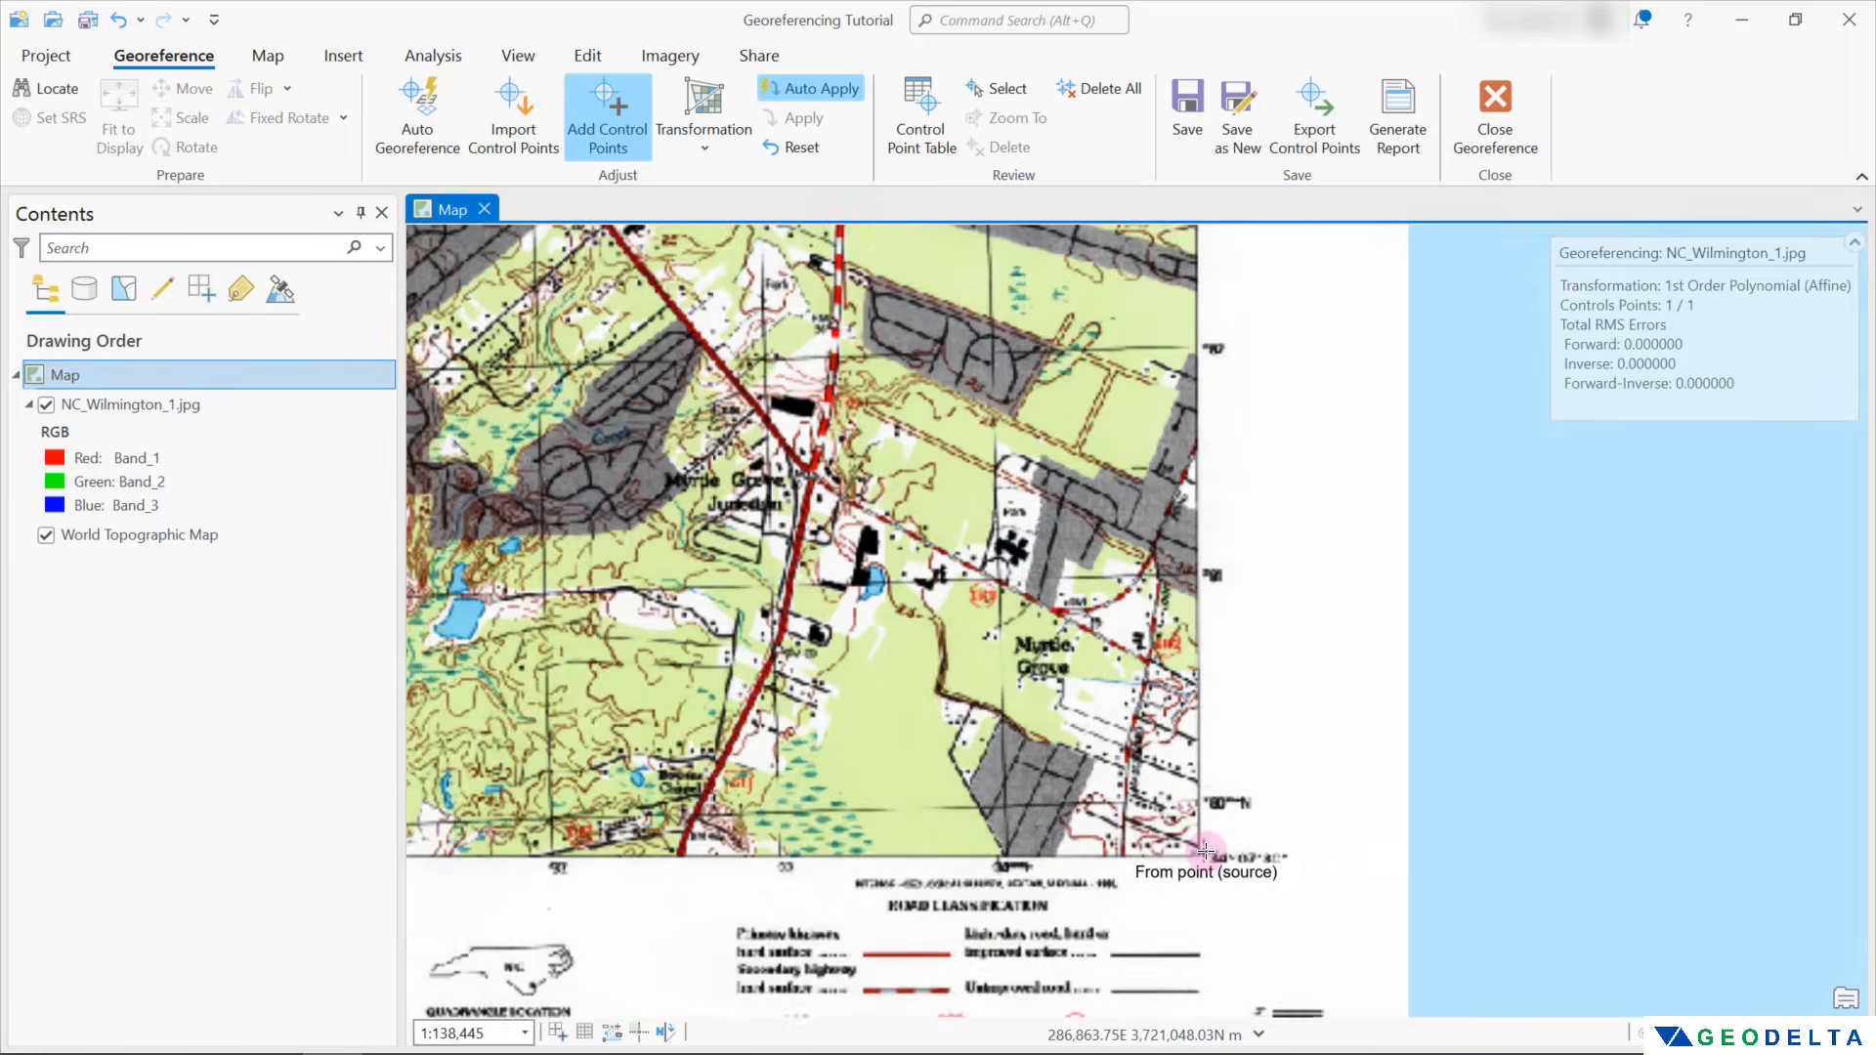
scroll(993, 823, "up", 3)
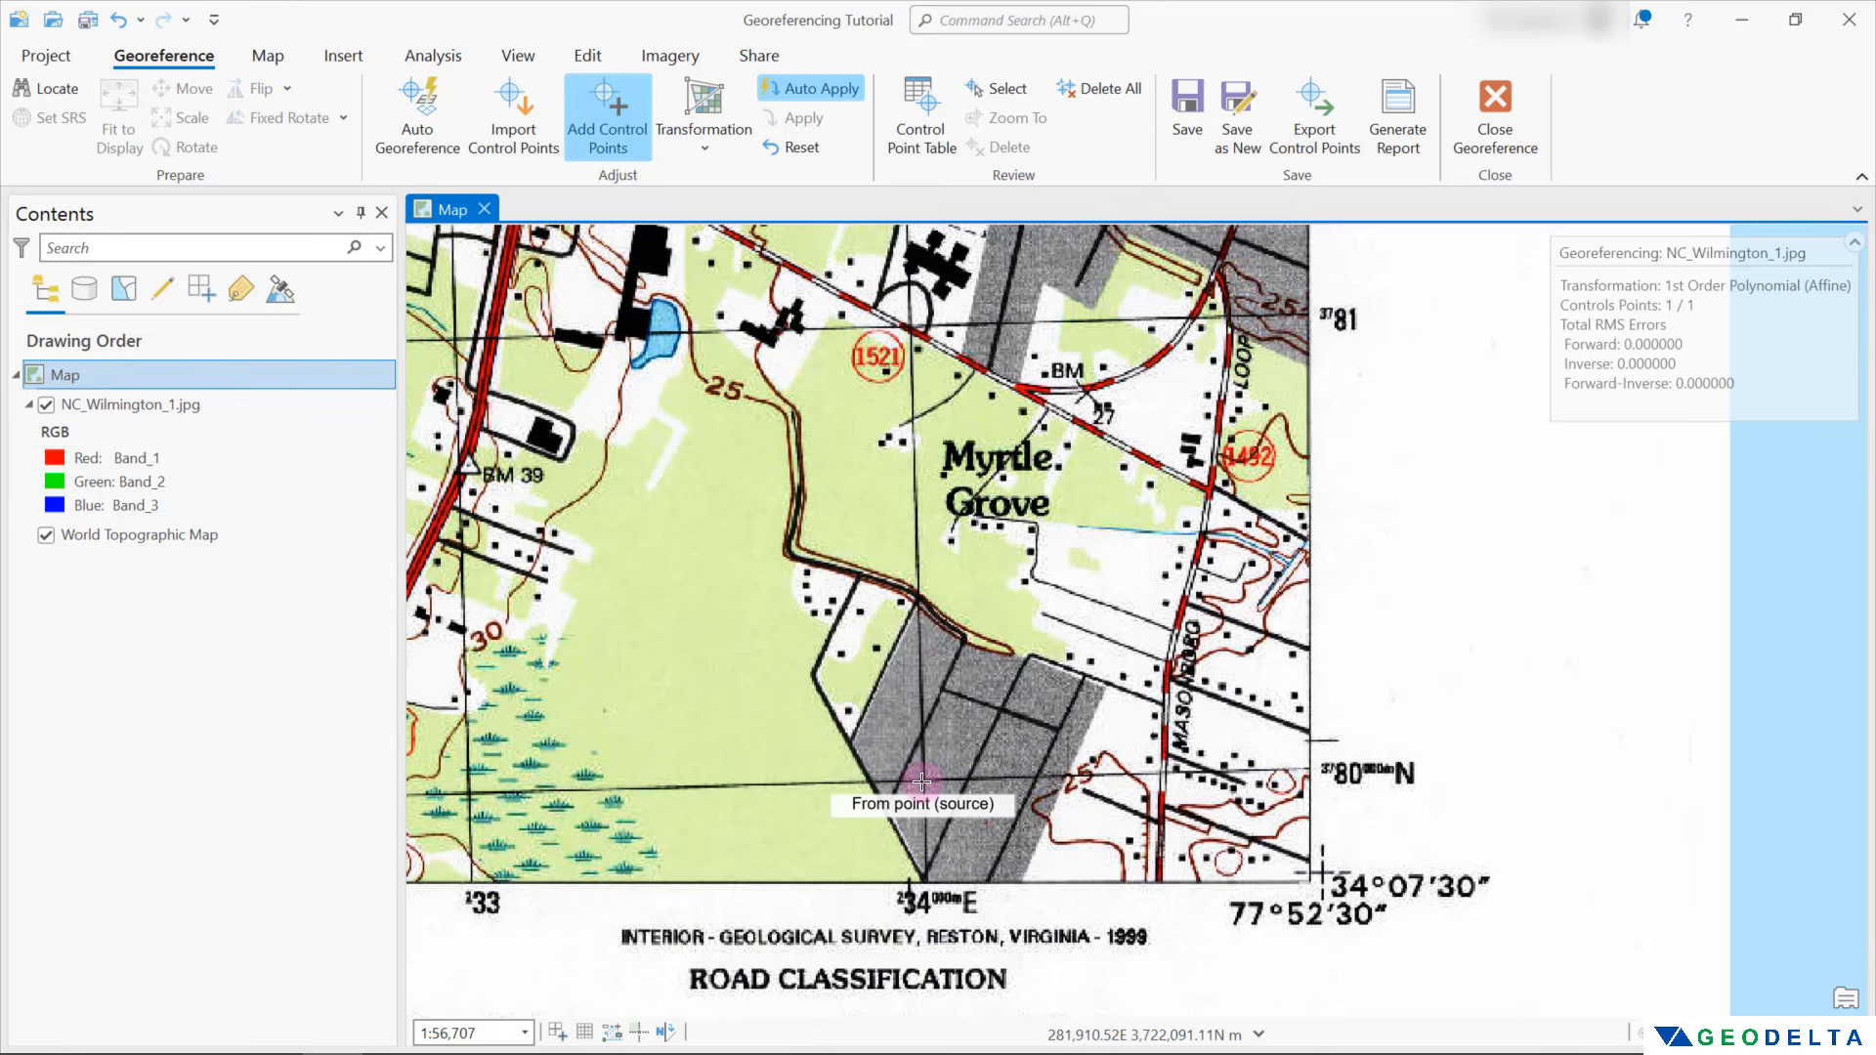
left_click(923, 782)
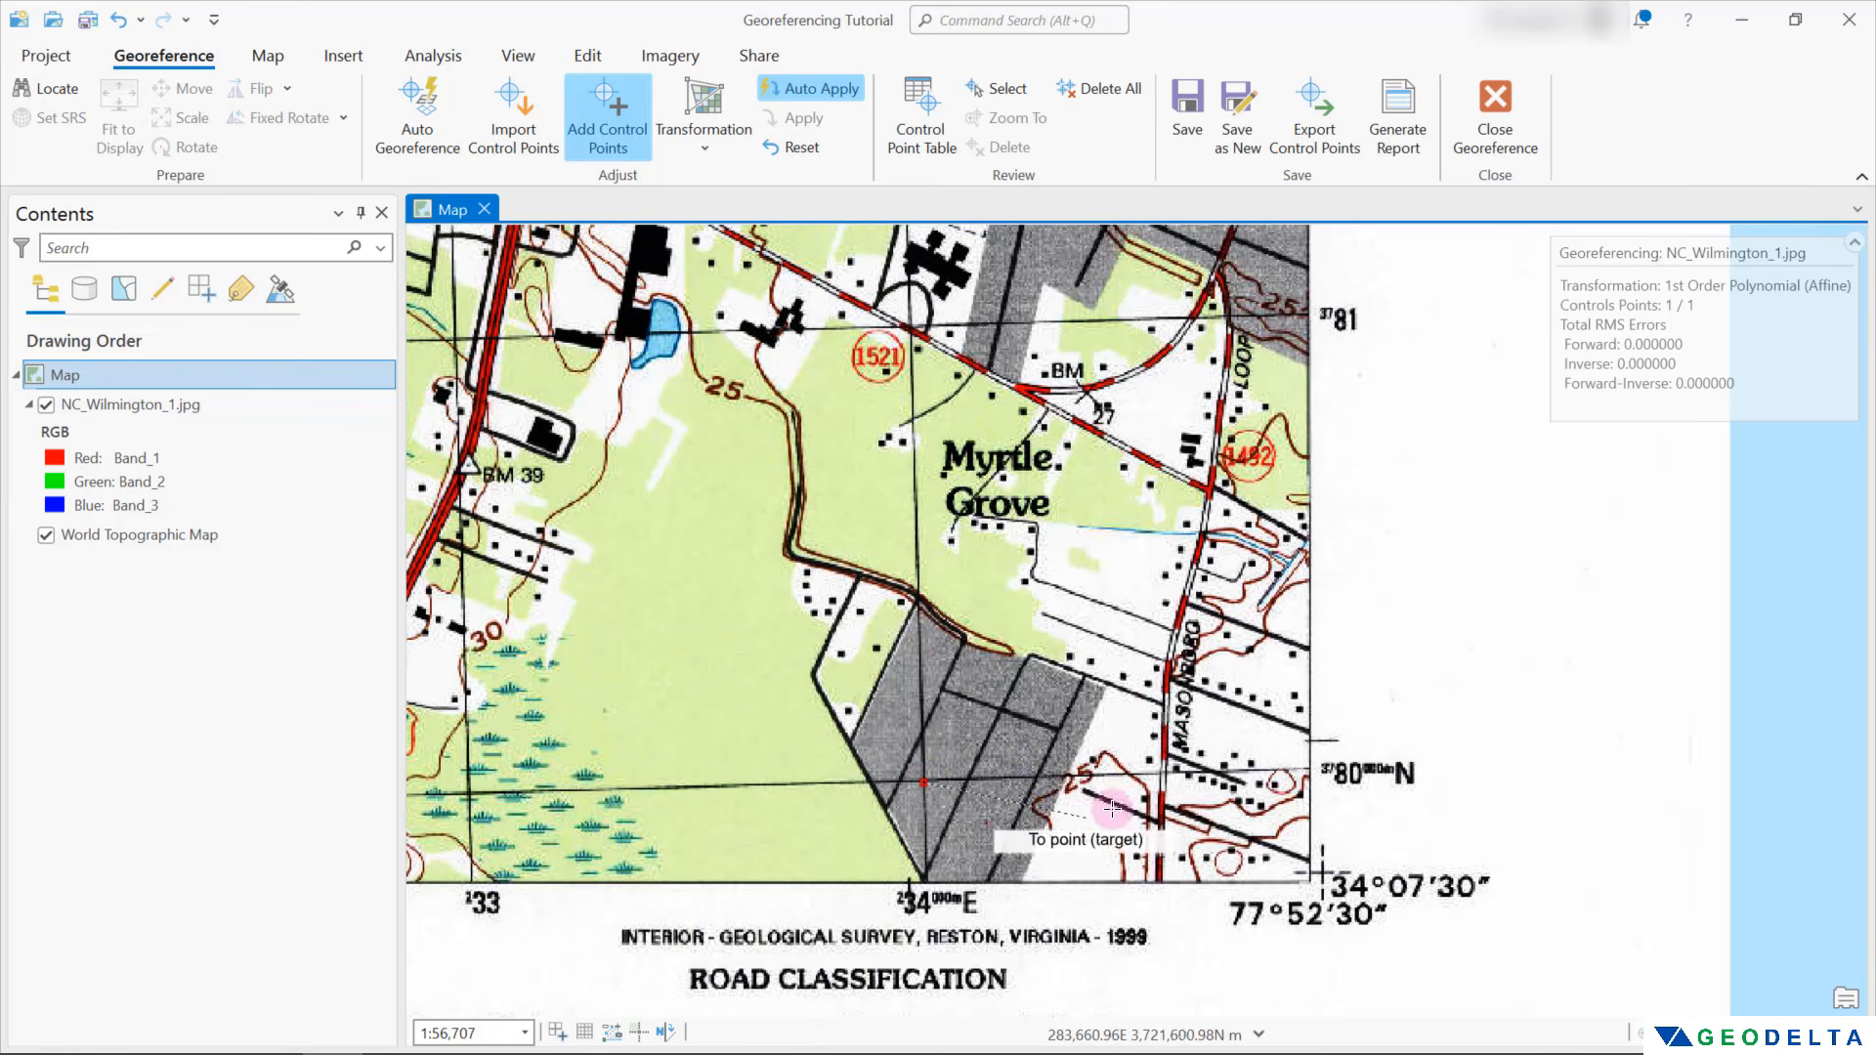
right_click(1160, 576)
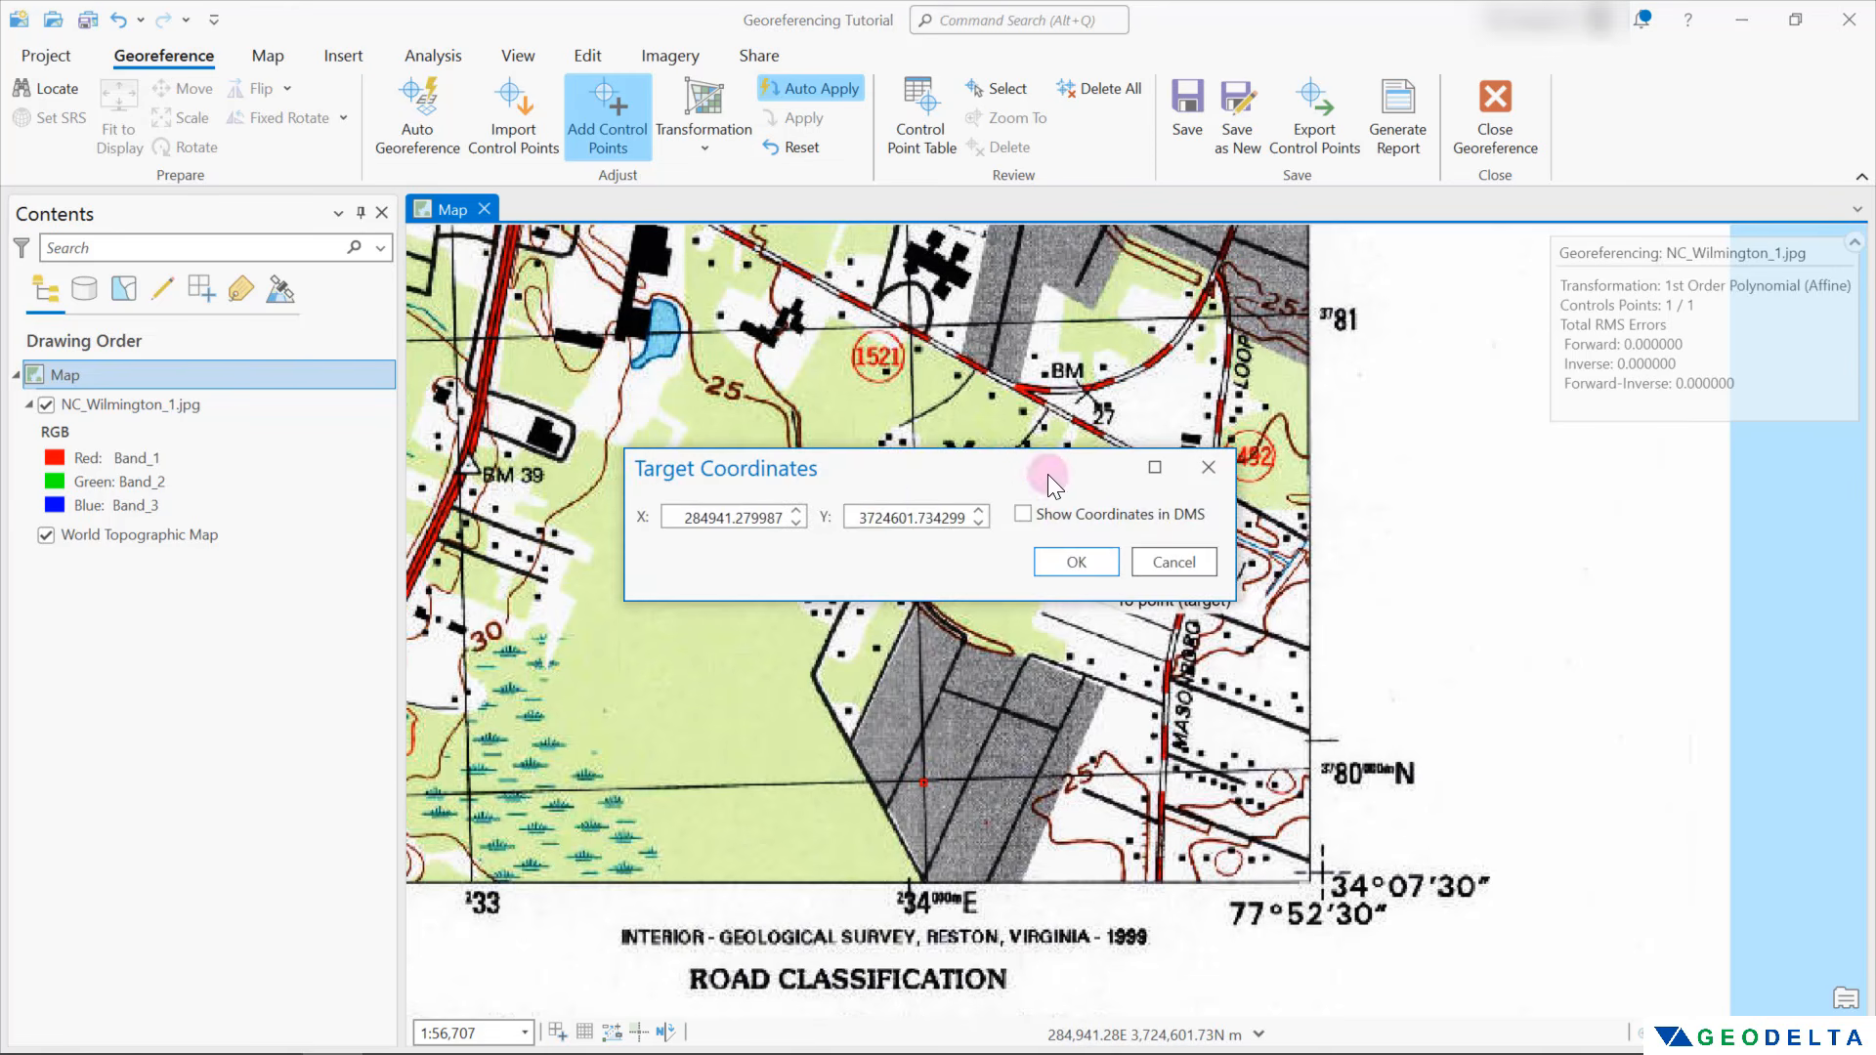
Set the second control point's target coordinates to X 234000 and Y 3780000 and accept them
left_click_drag(698, 521, 799, 510)
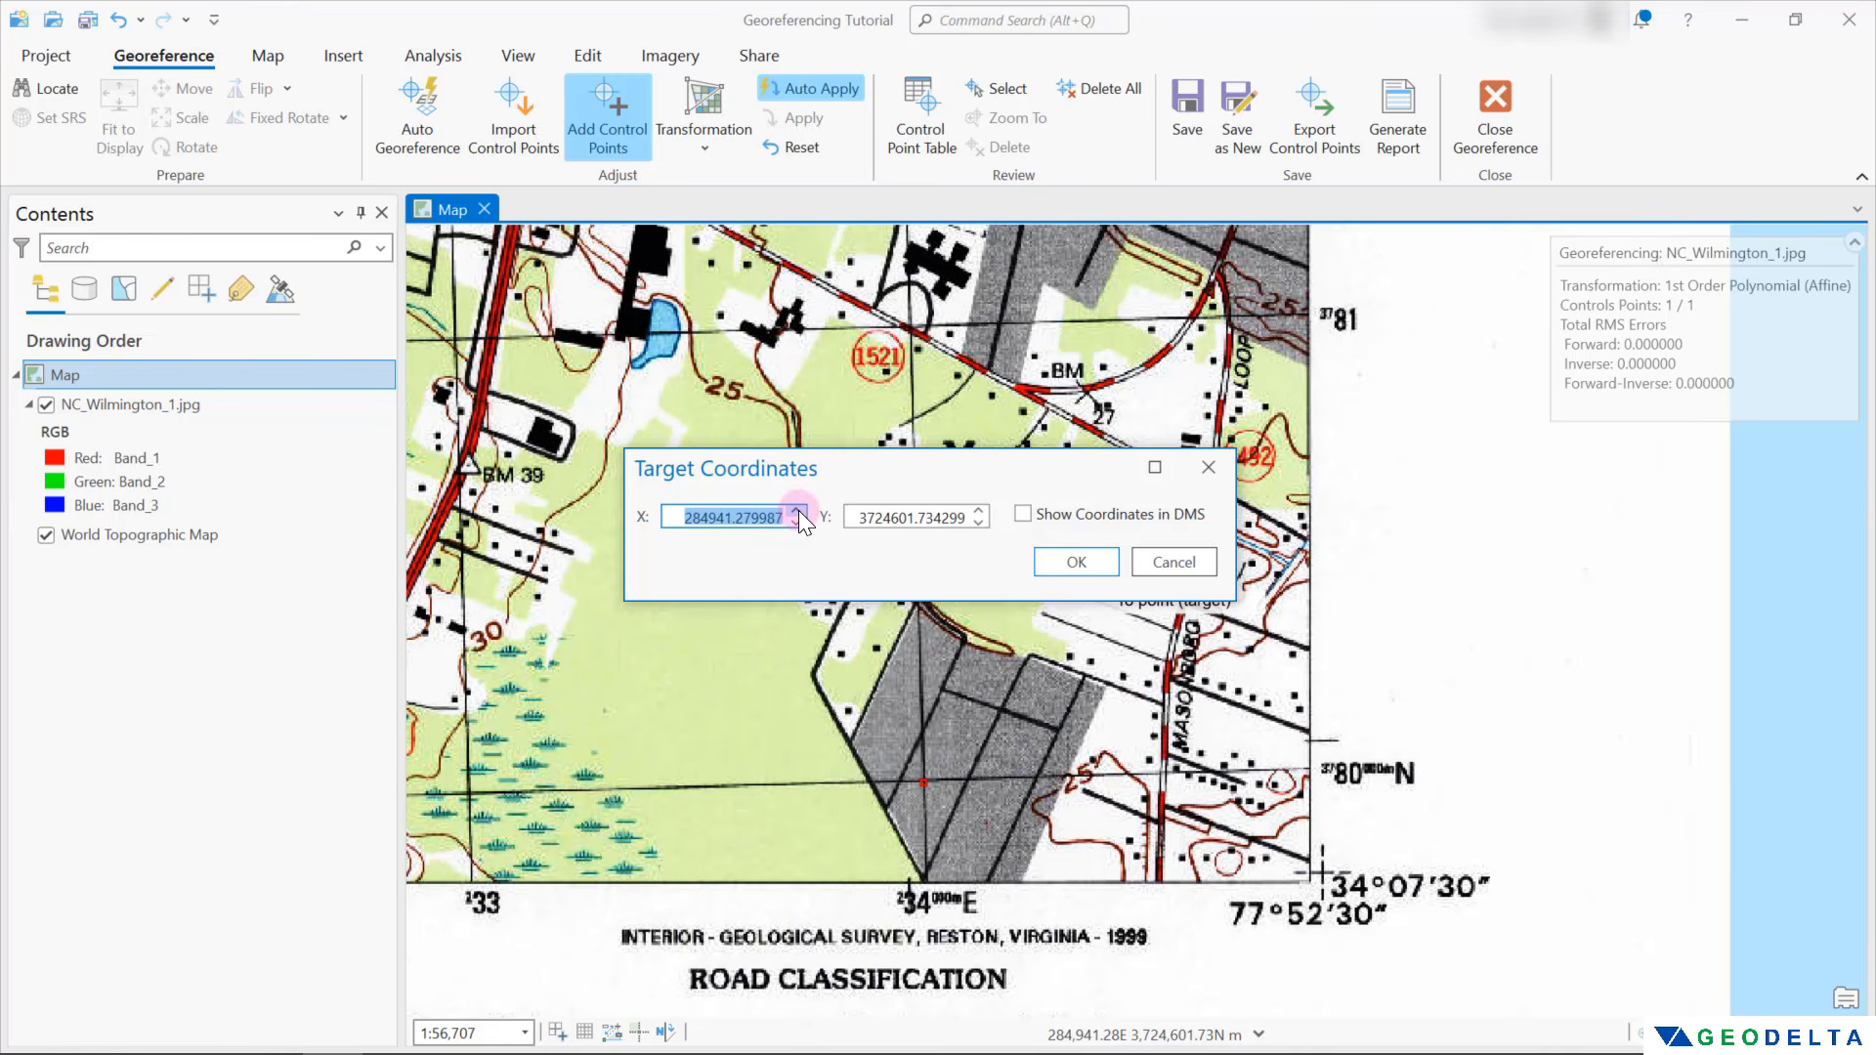
type("234000")
left_click(856, 517)
left_click_drag(856, 518, 980, 518)
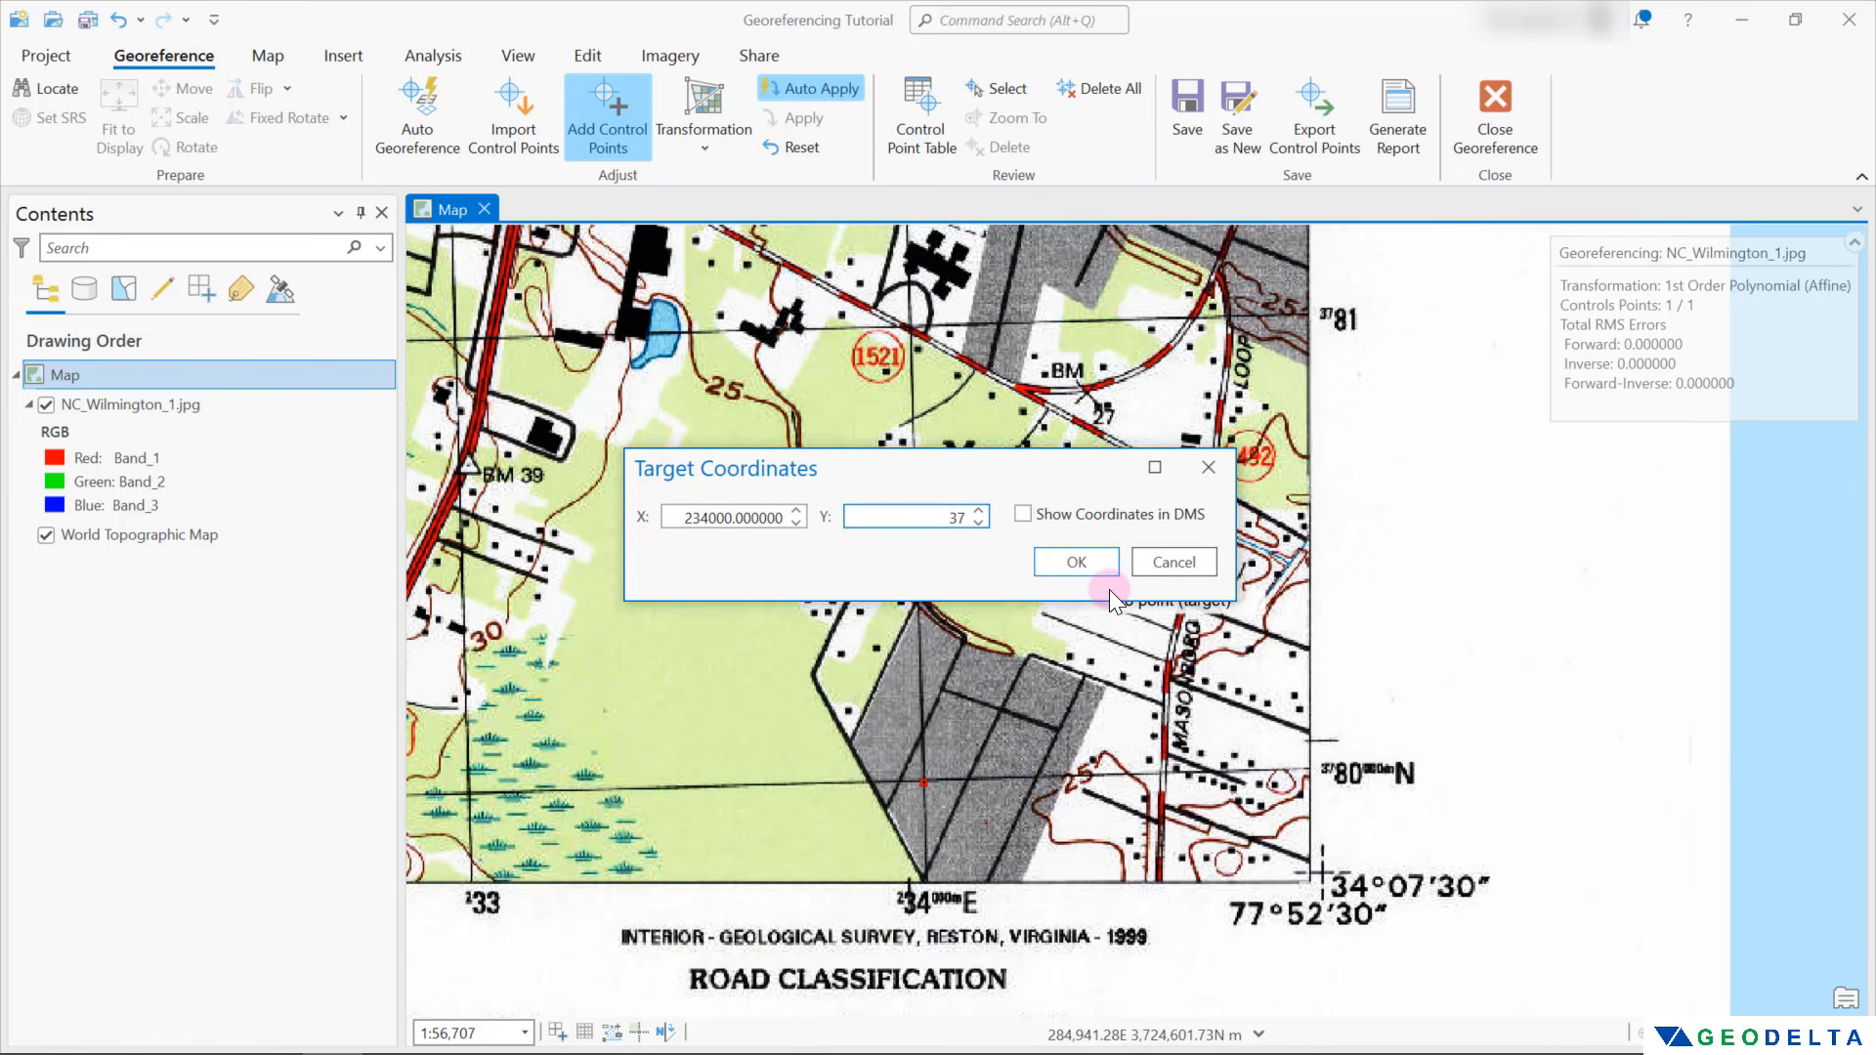
type("80000")
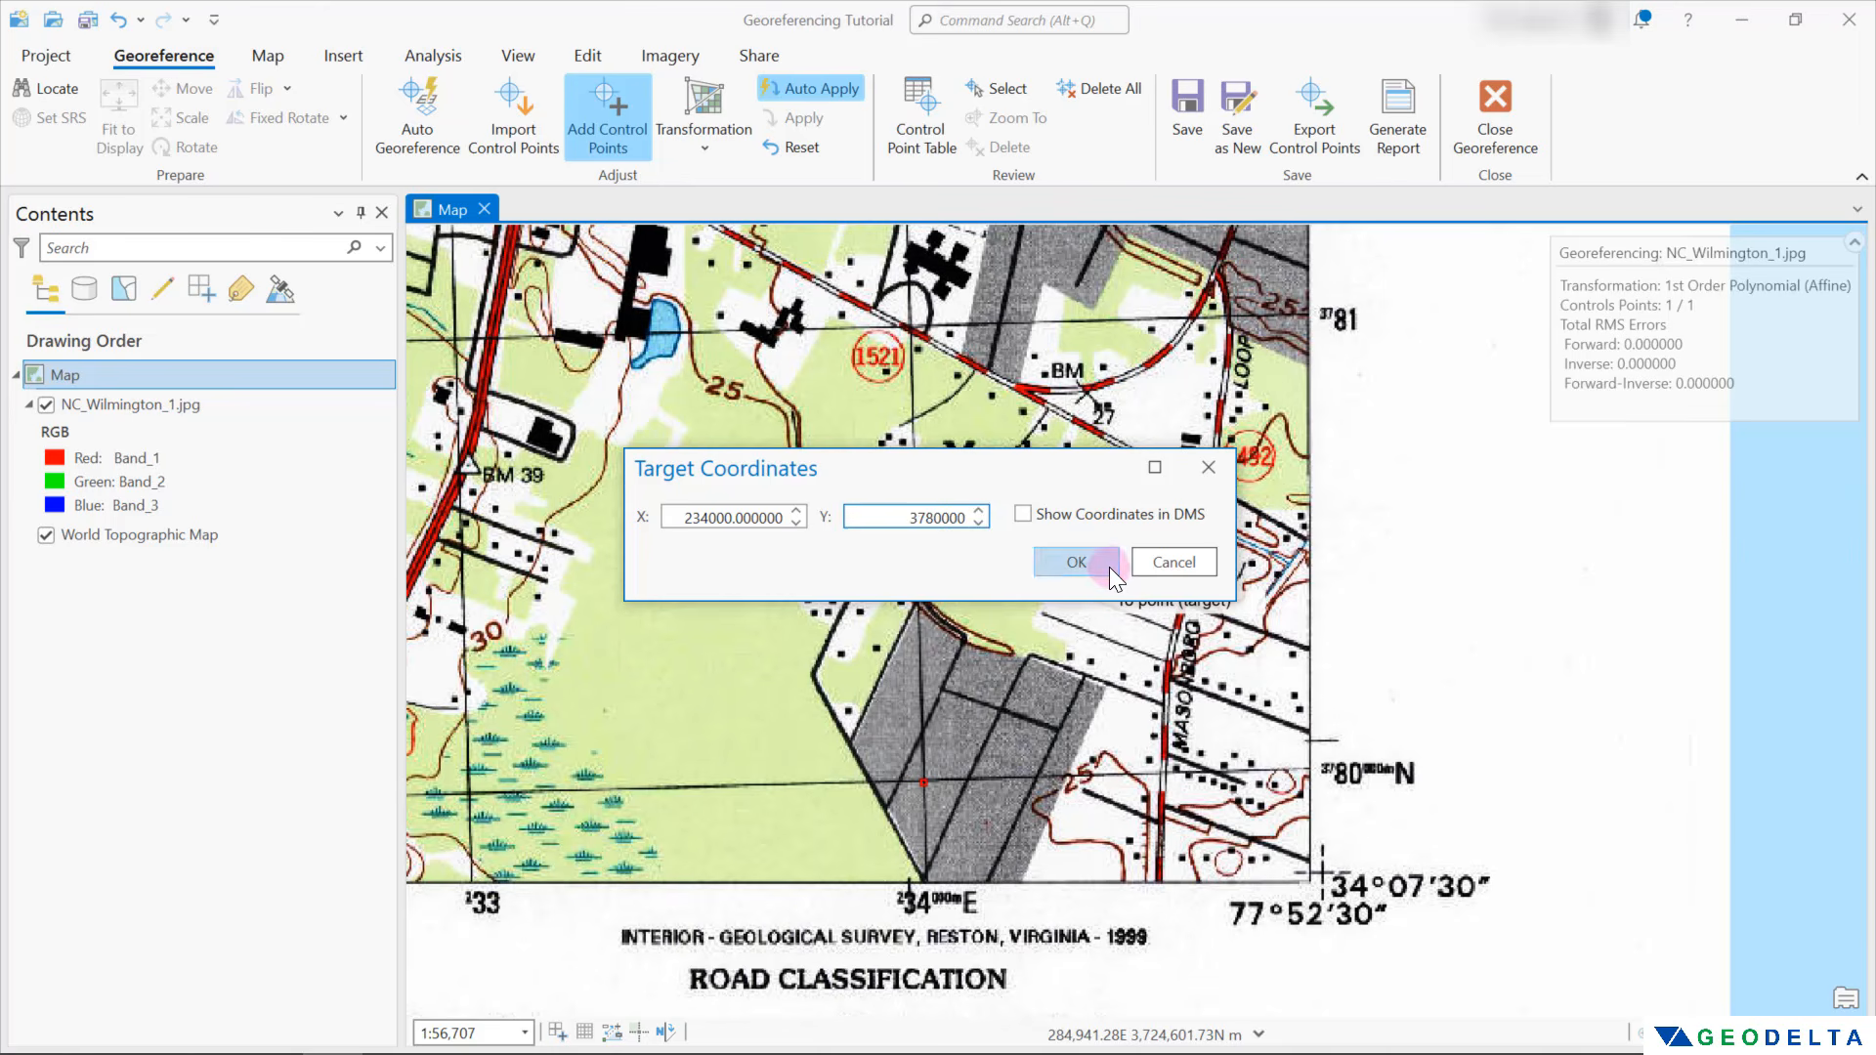
left_click(1110, 566)
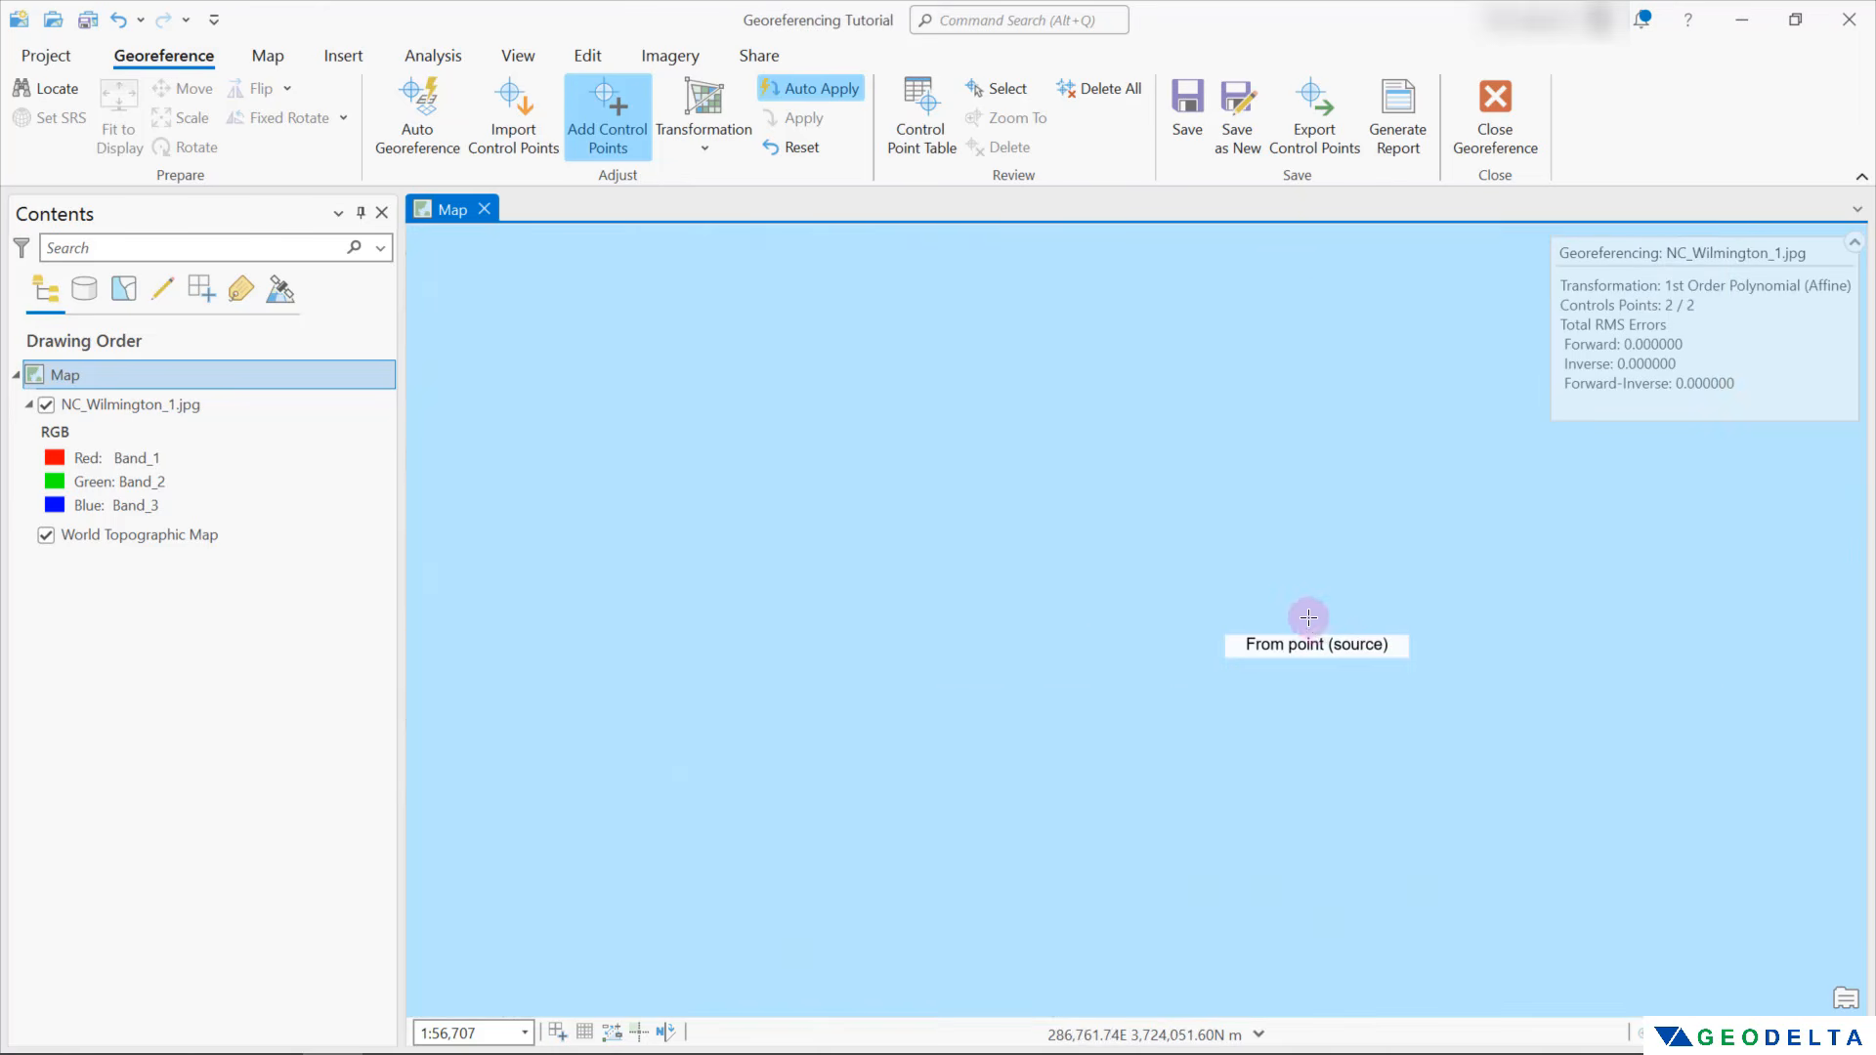
Place the third control point's source on the 225000 E / 3781000 N grid intersection southeast of Town Creek and open its target coordinates
scroll(1241, 535, "down", 10)
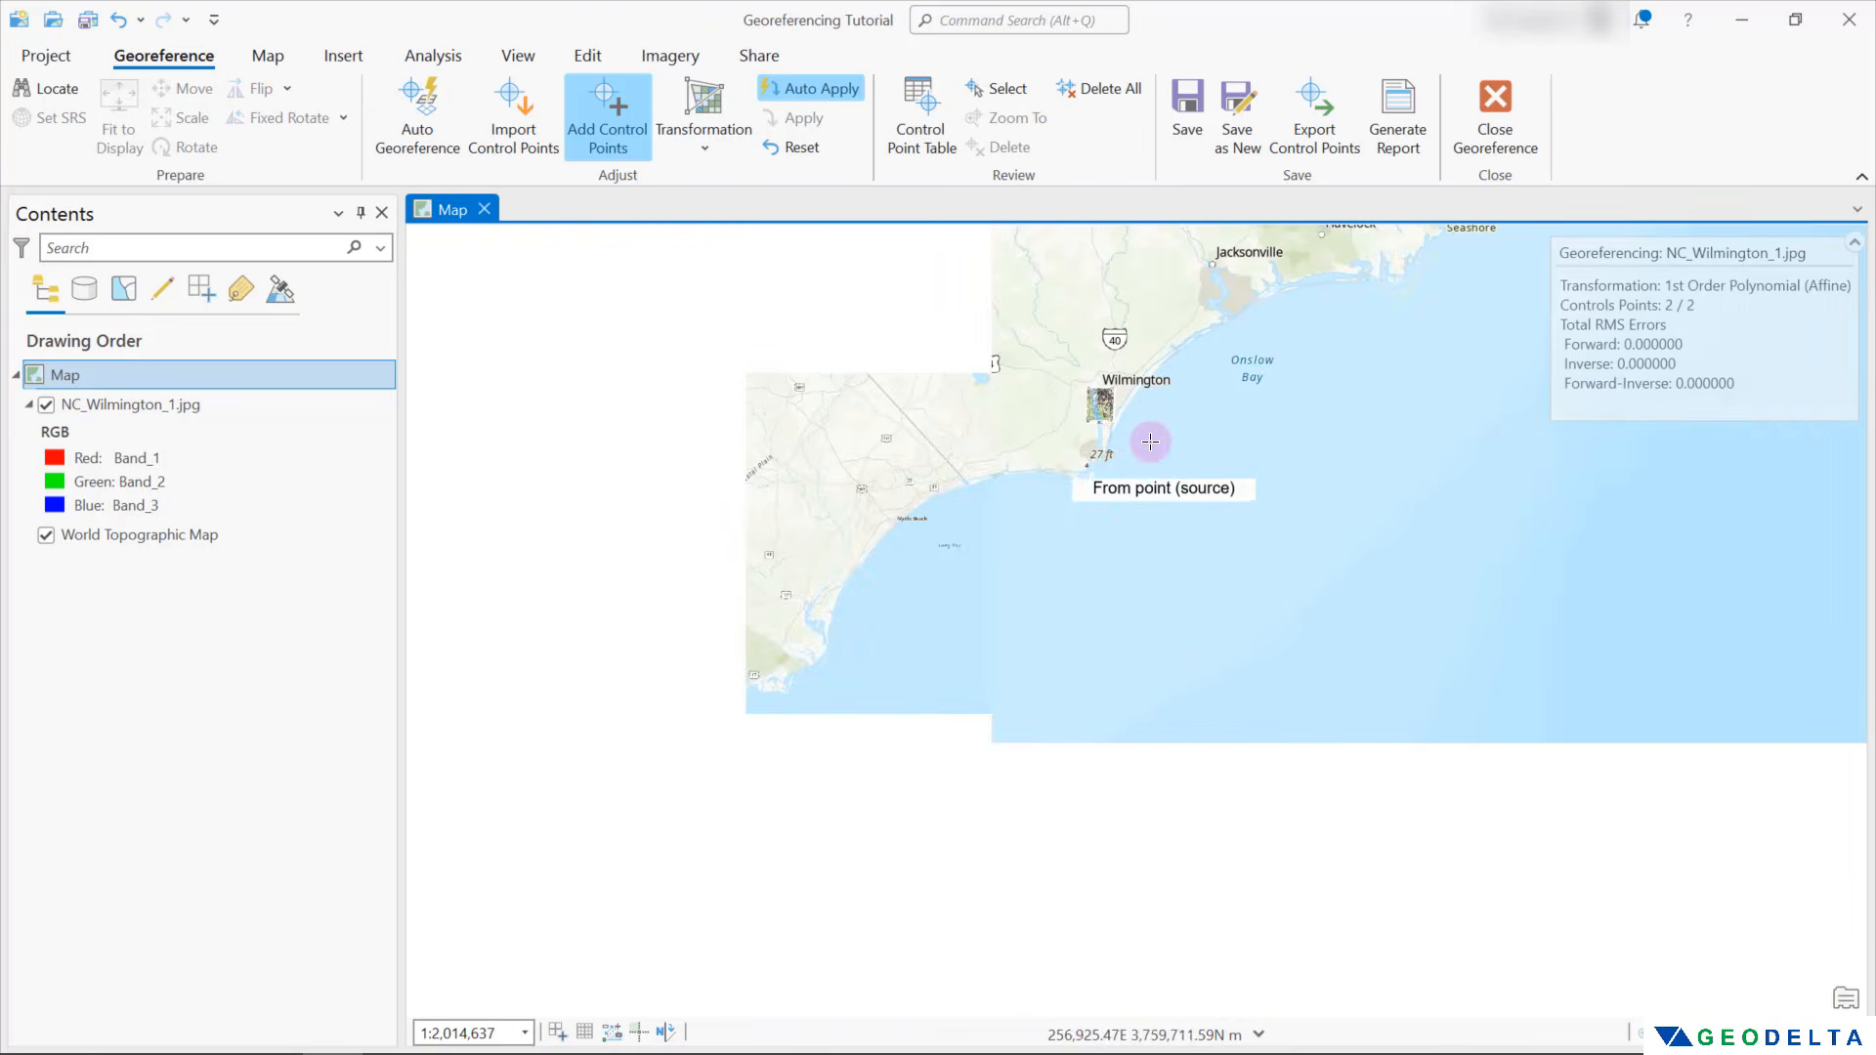
scroll(1099, 396, "up", 6)
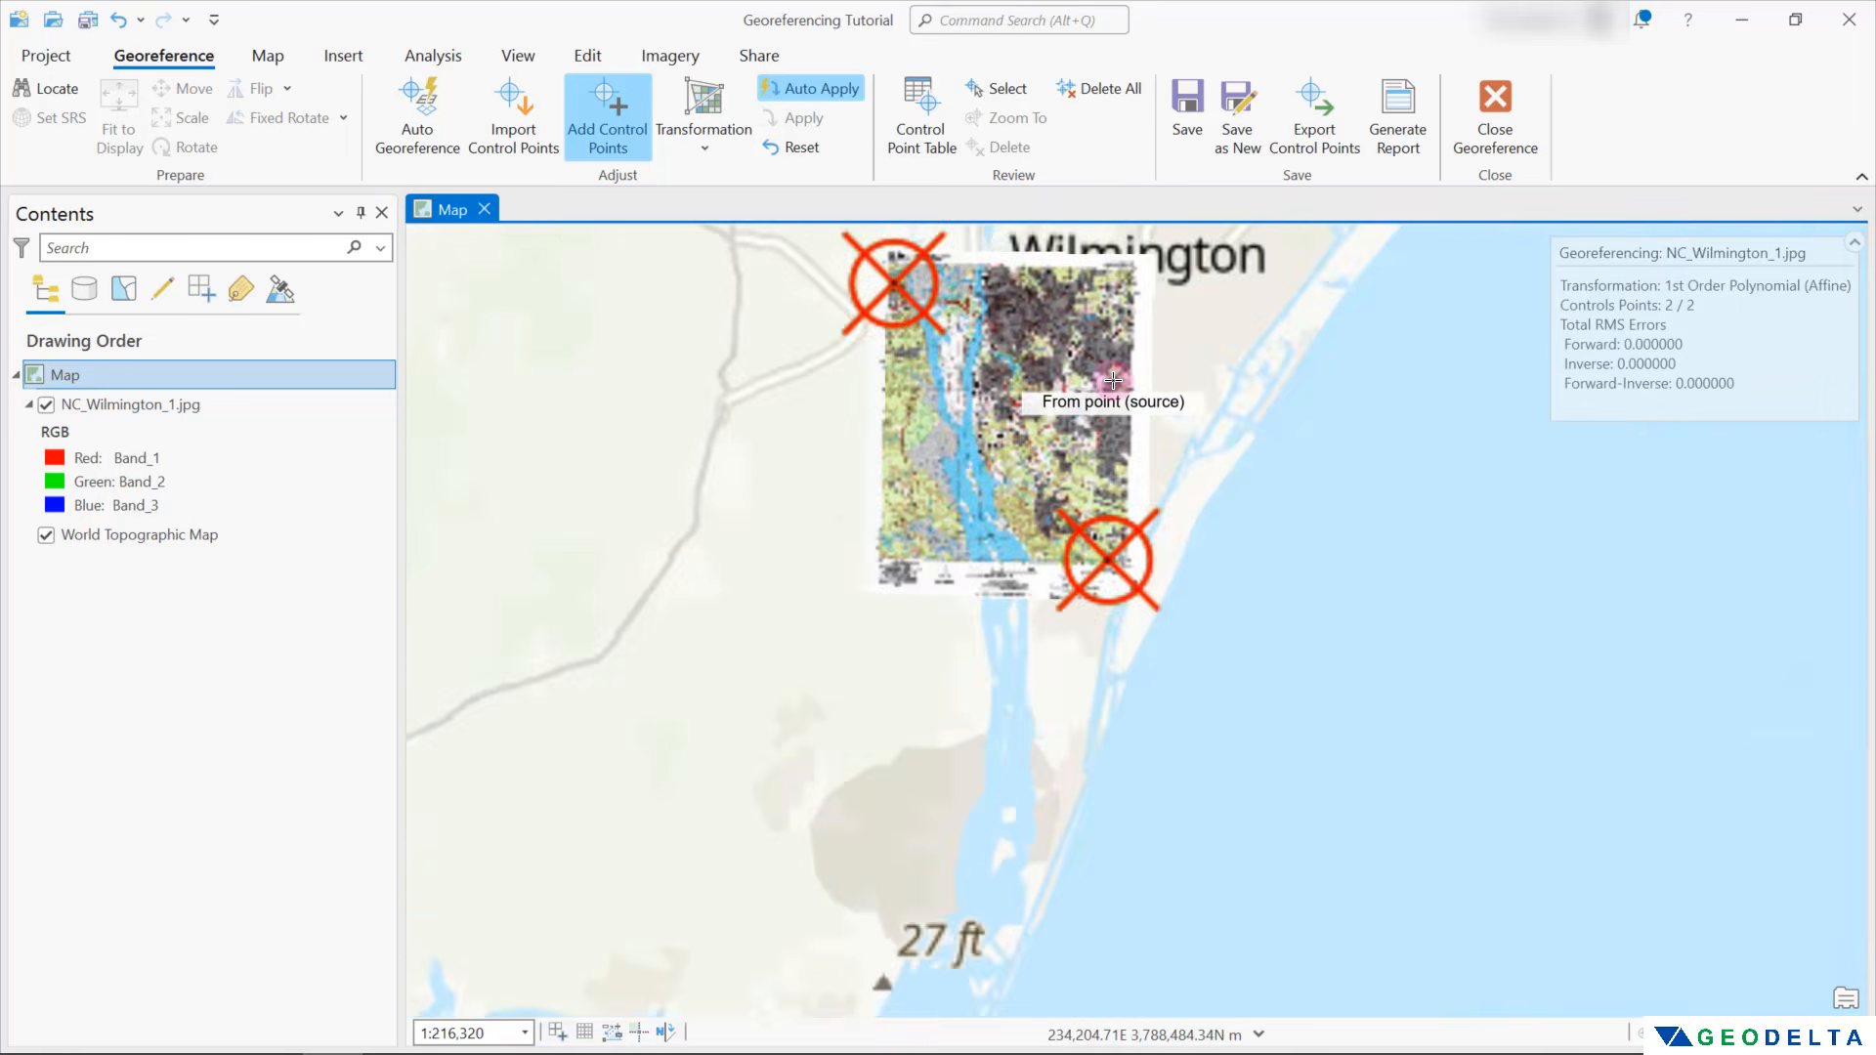
scroll(1113, 383, "up", 1)
scroll(1227, 451, "up", 1)
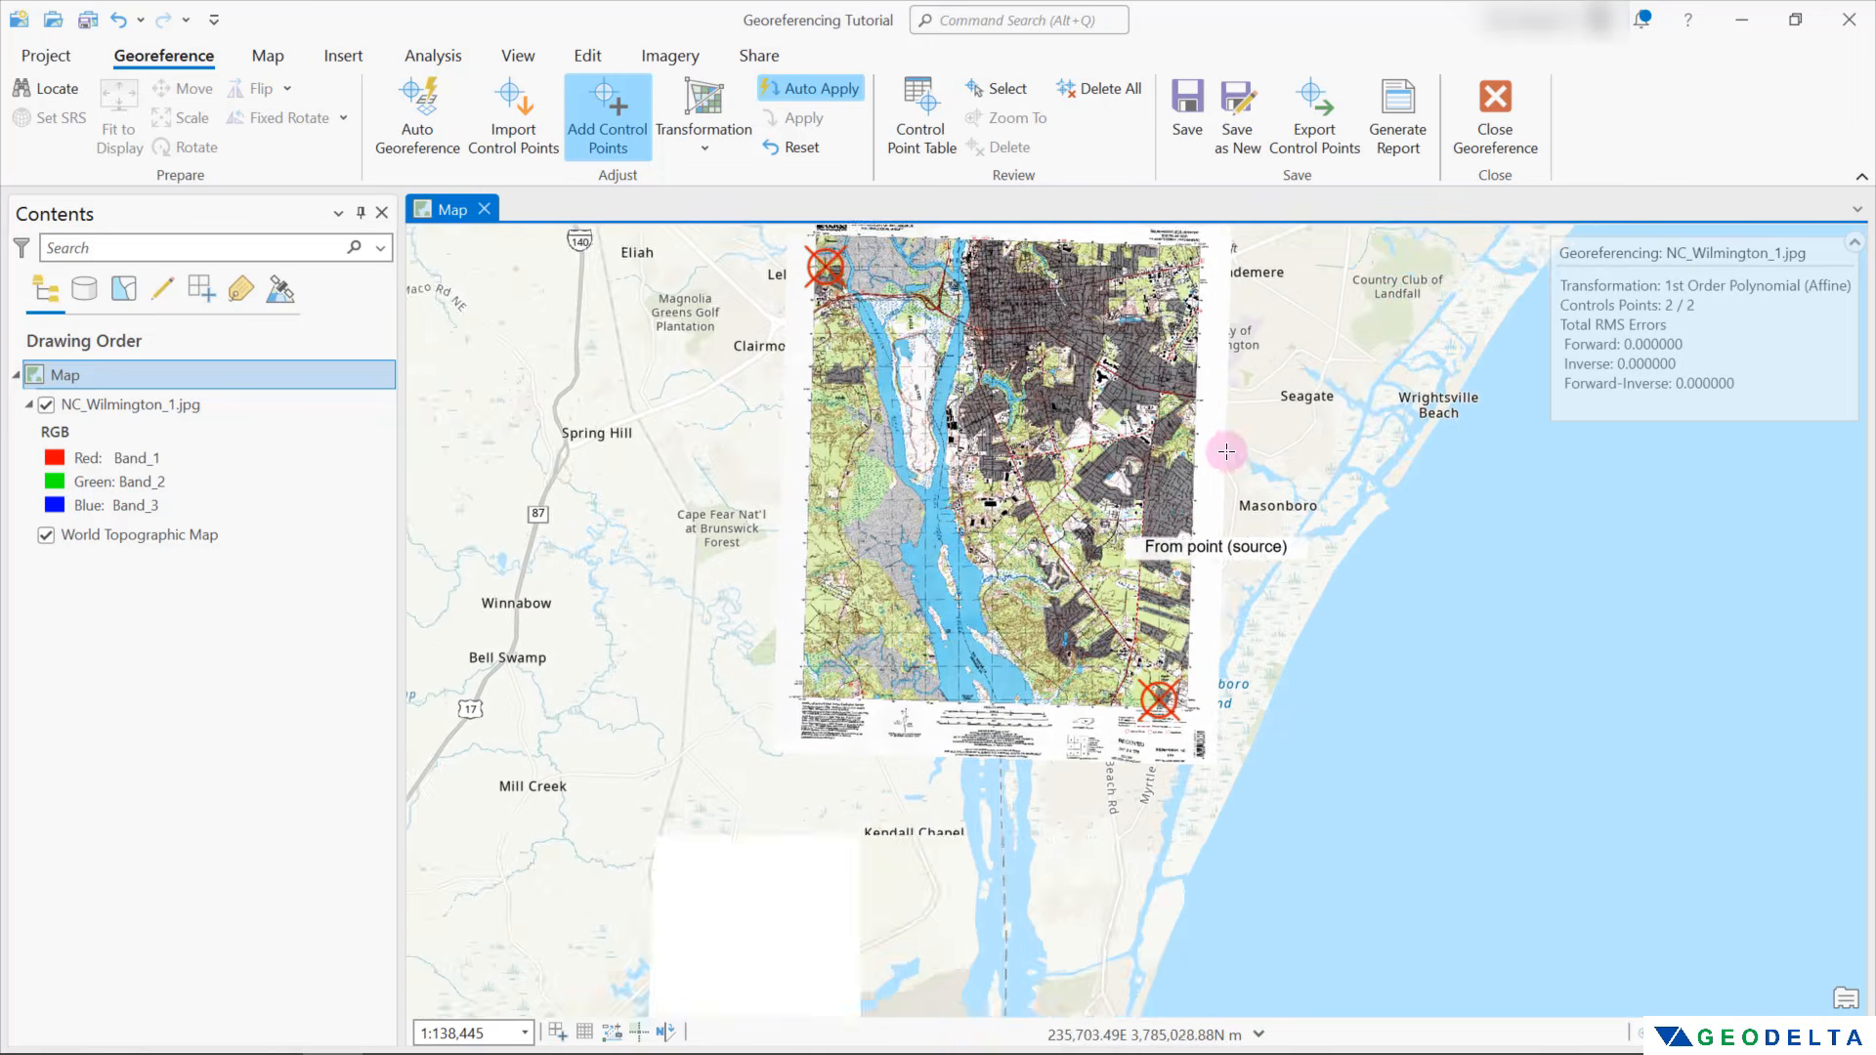
left_click_drag(1226, 418, 1318, 561)
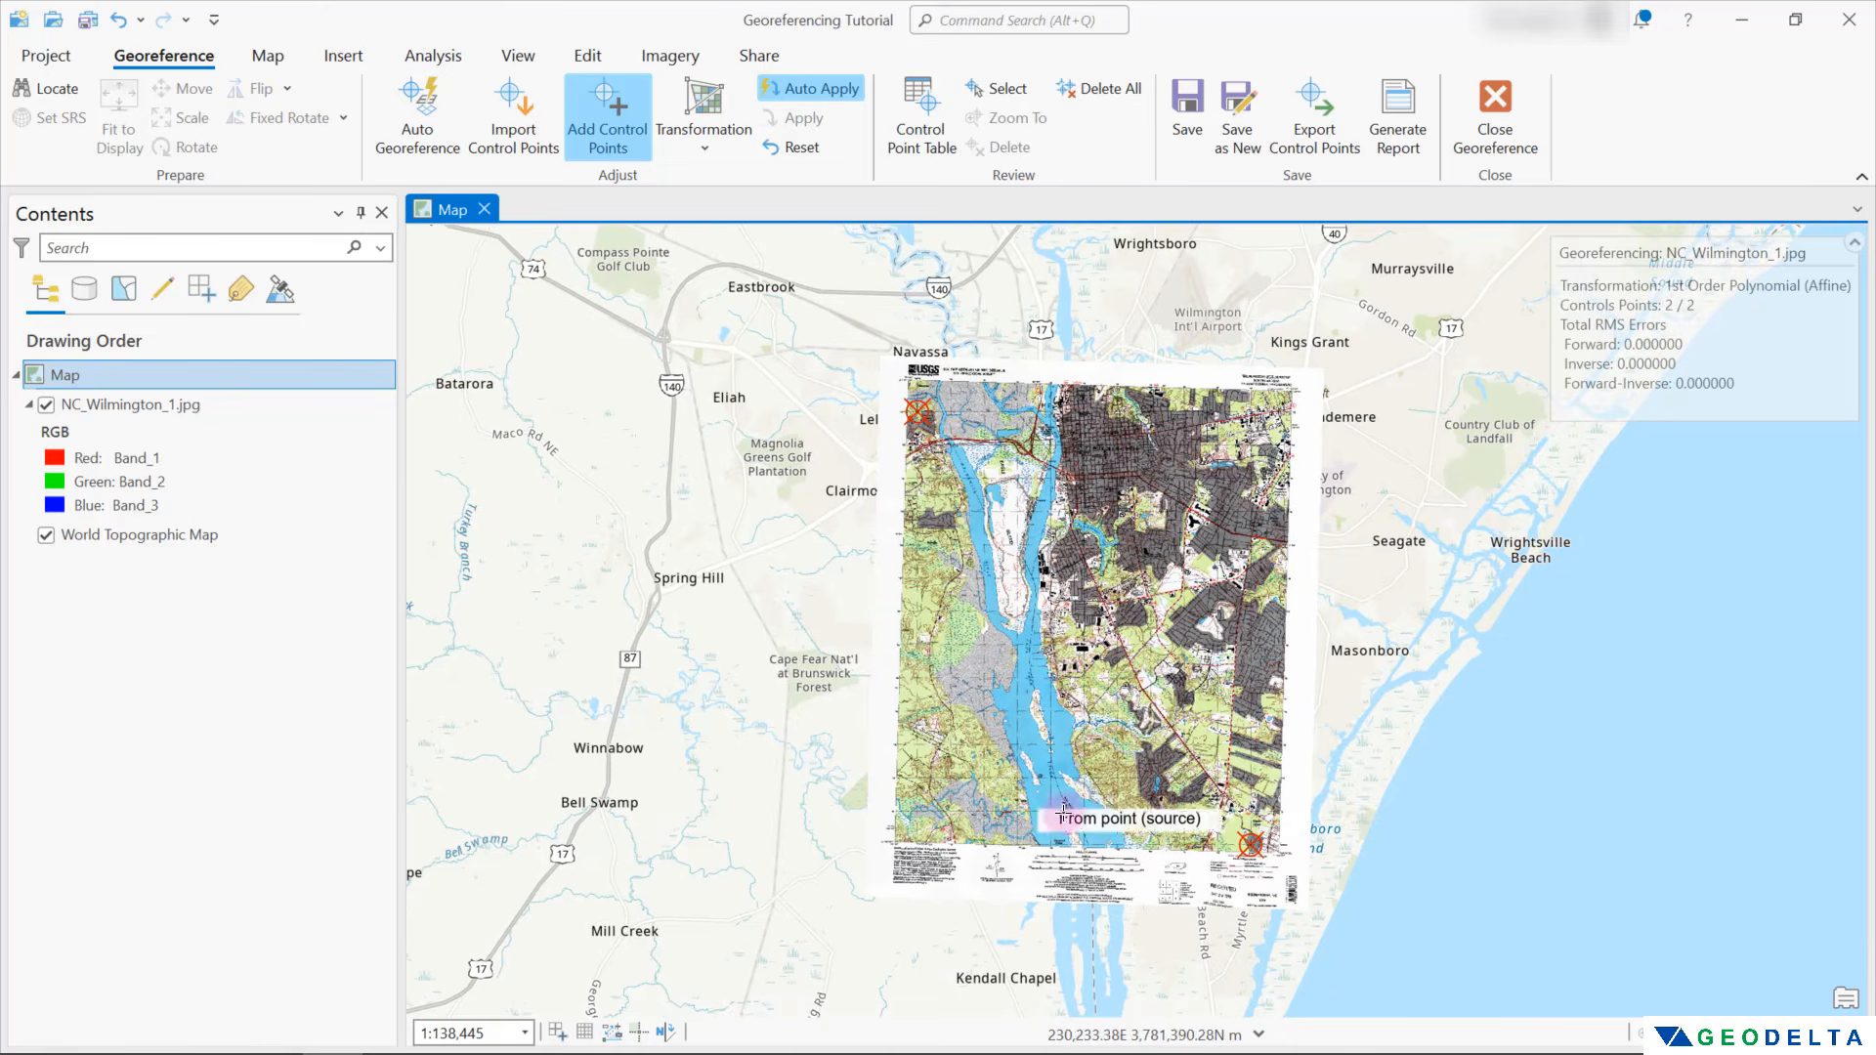
scroll(926, 831, "up", 5)
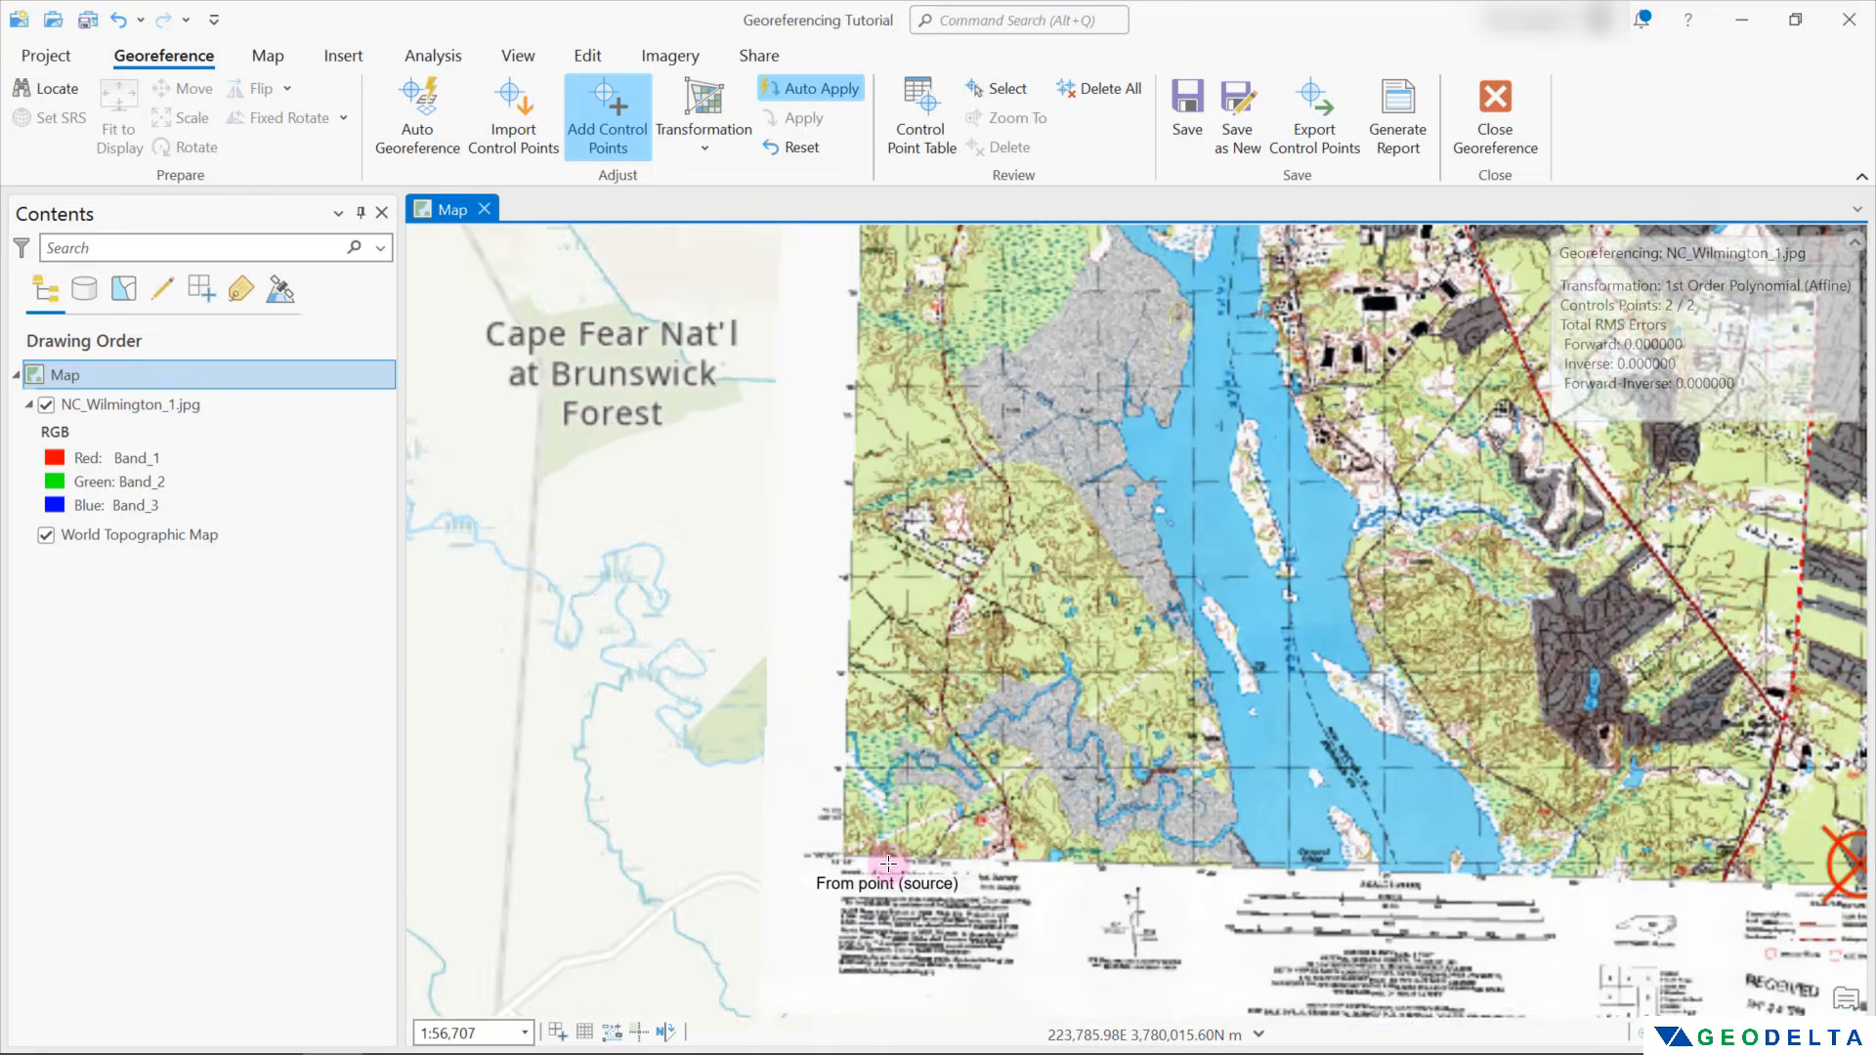
scroll(968, 786, "up", 2)
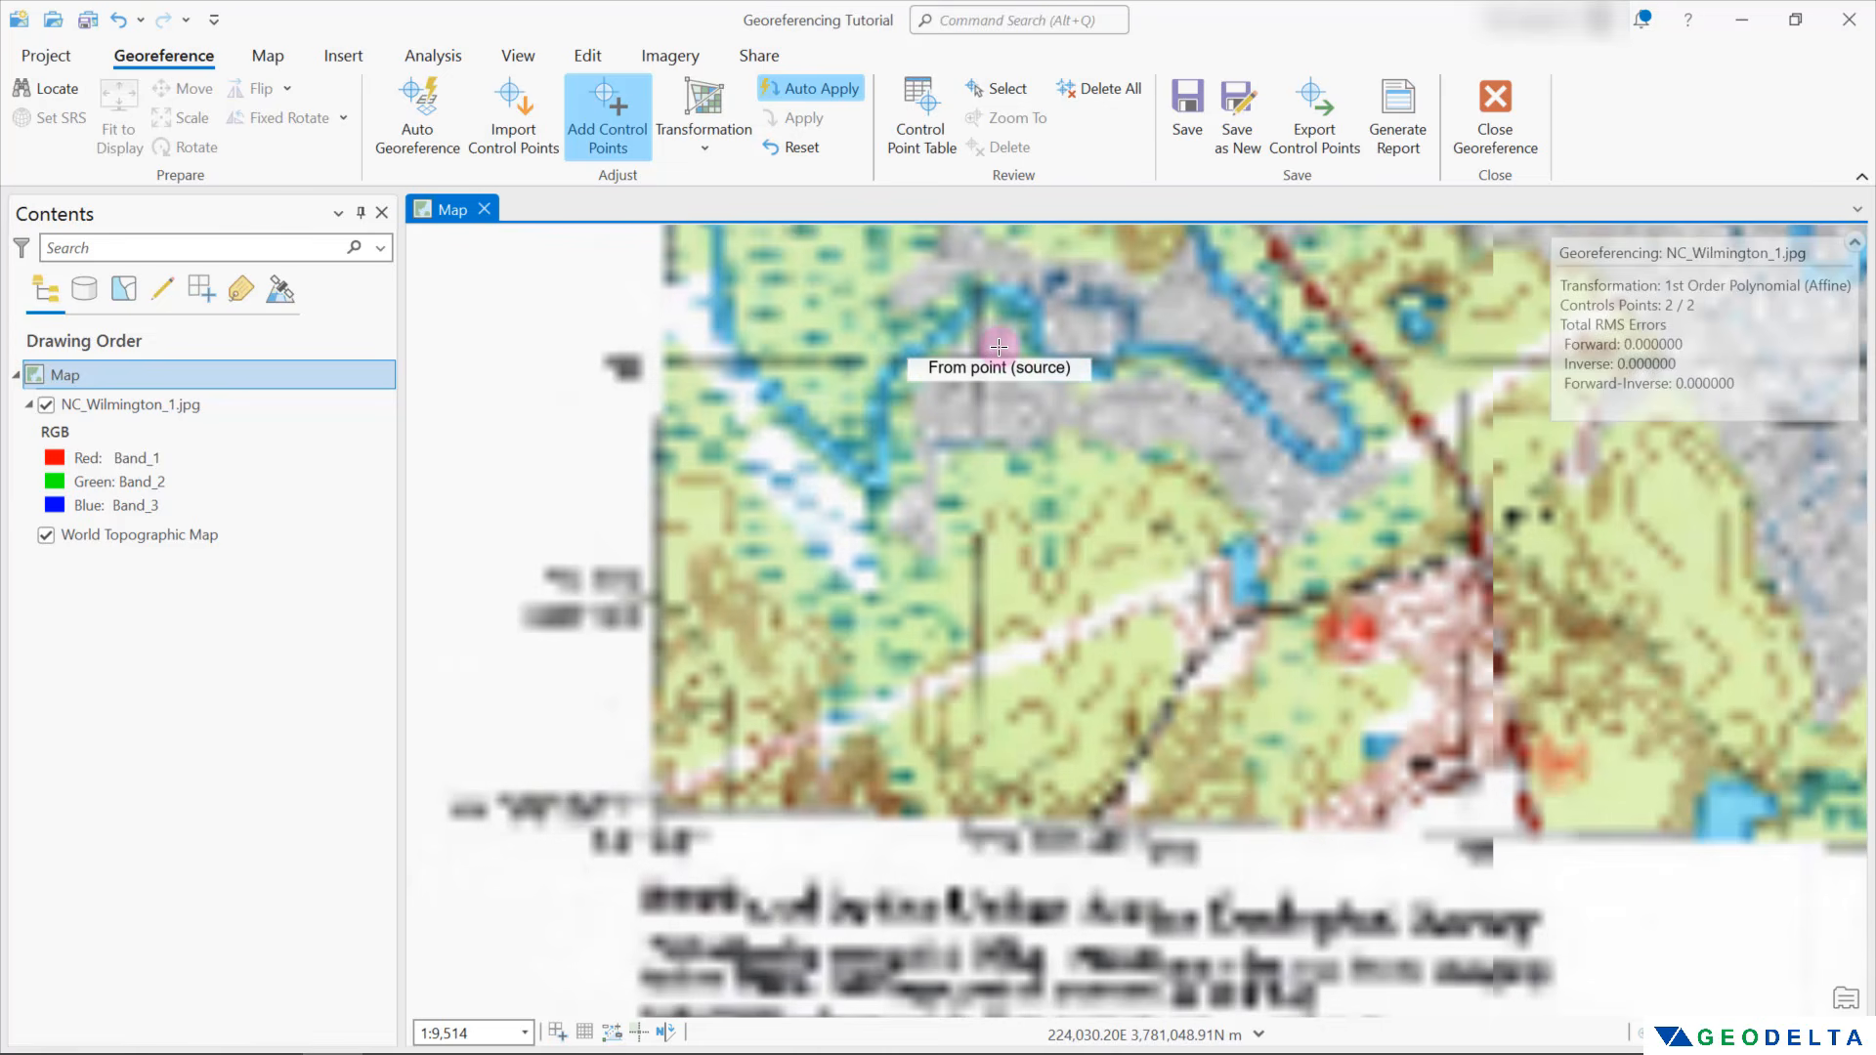
left_click(1345, 415)
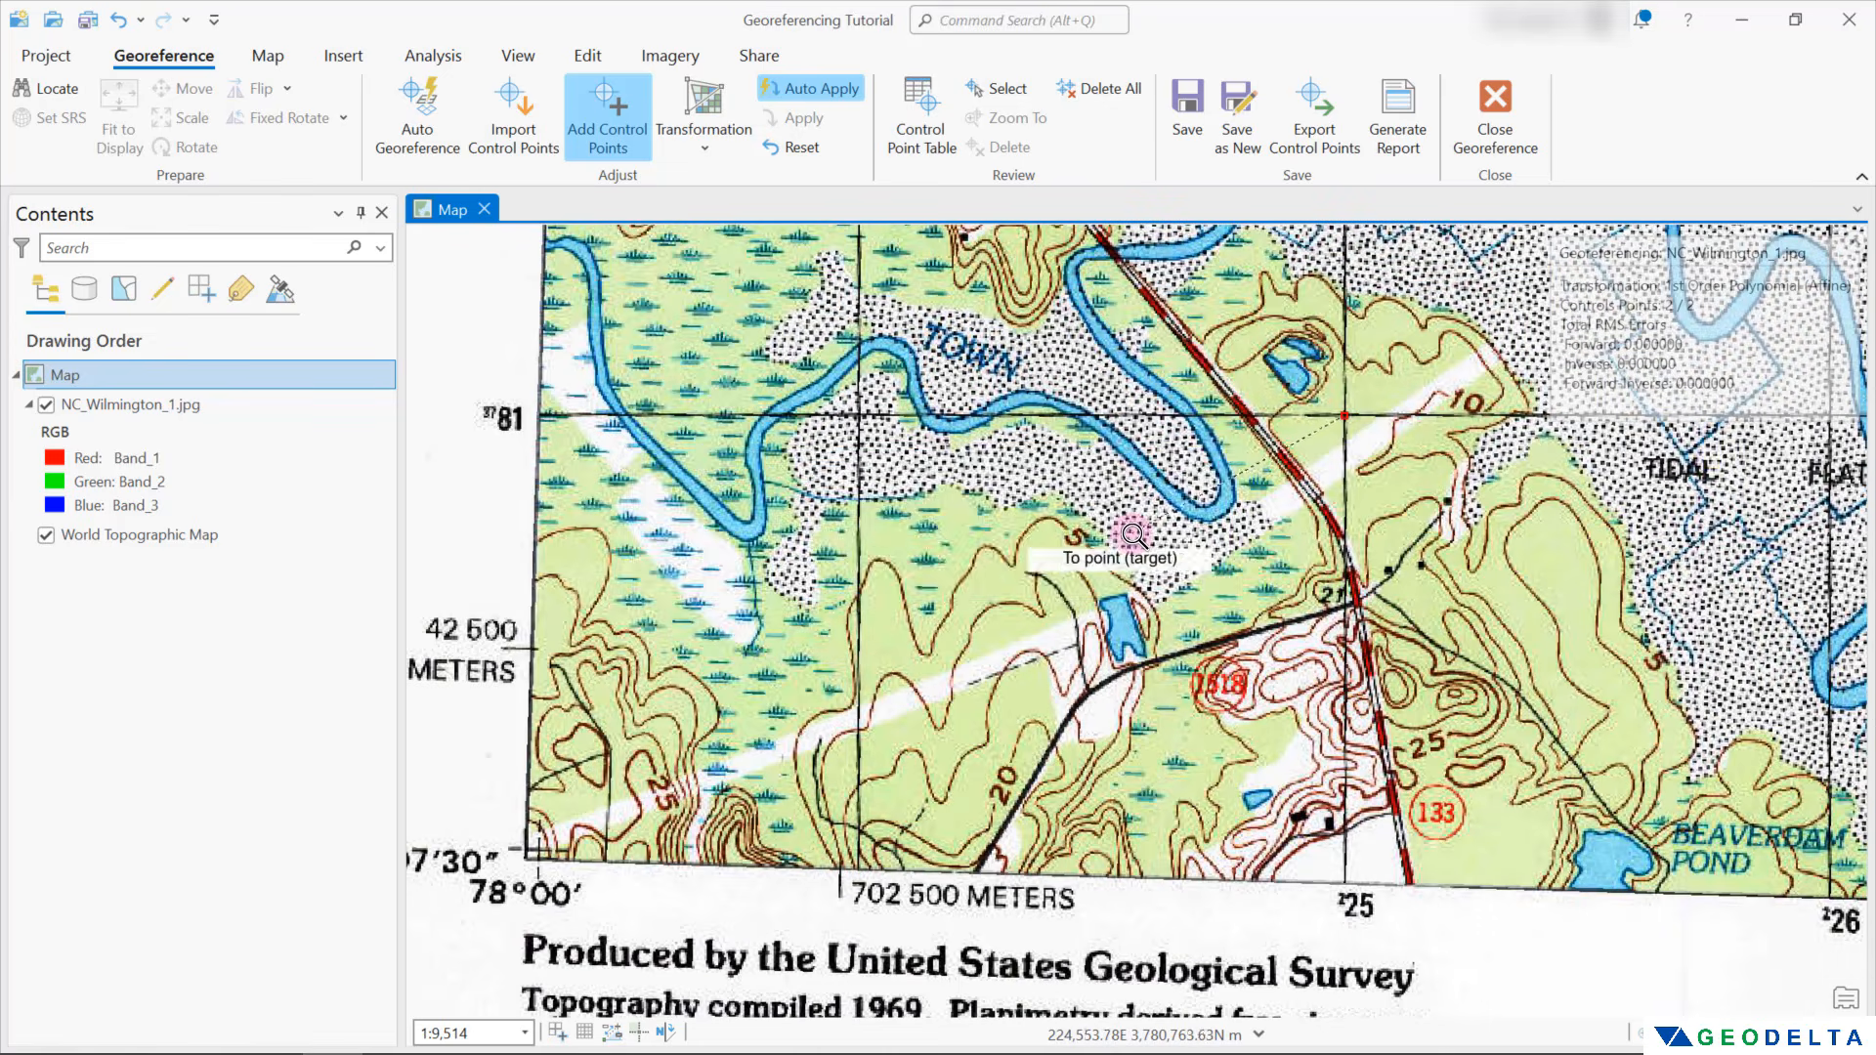
right_click(1131, 531)
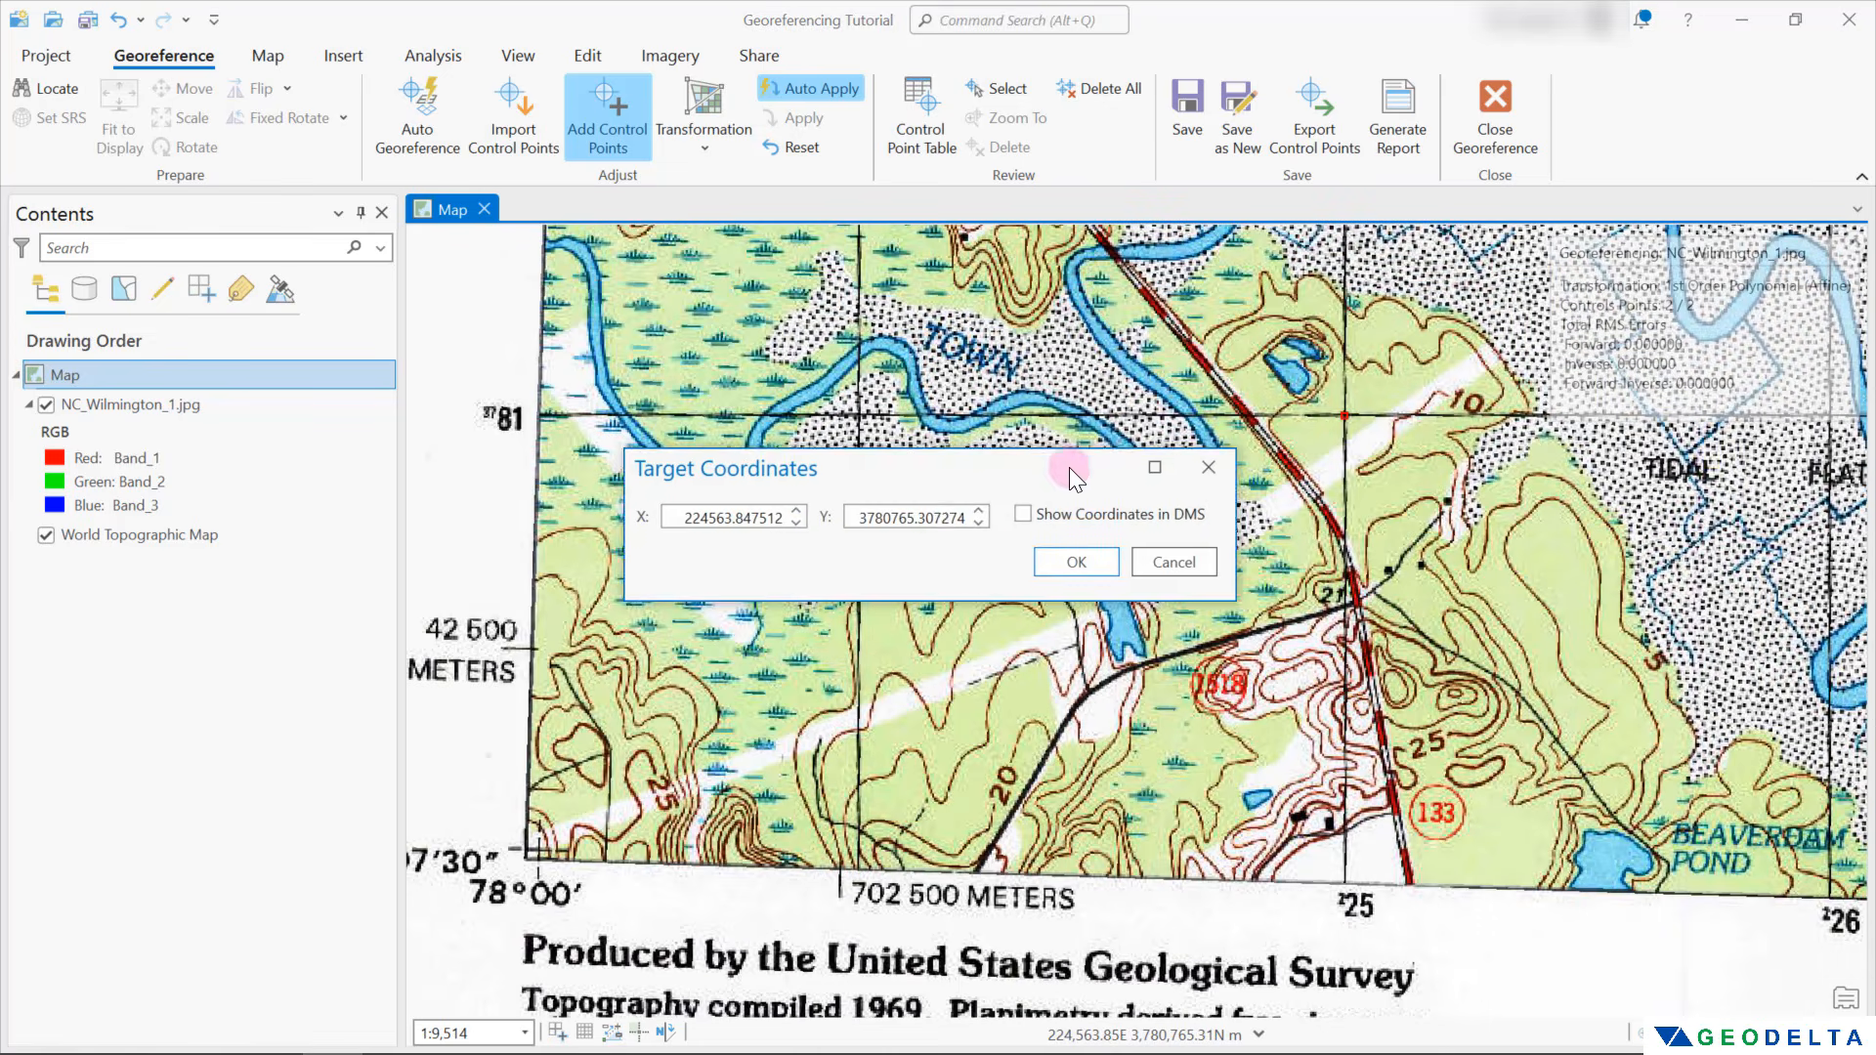
Set the third control point's target coordinates to X 225000 and Y 3781000 and accept them
left_click_drag(594, 678, 719, 686)
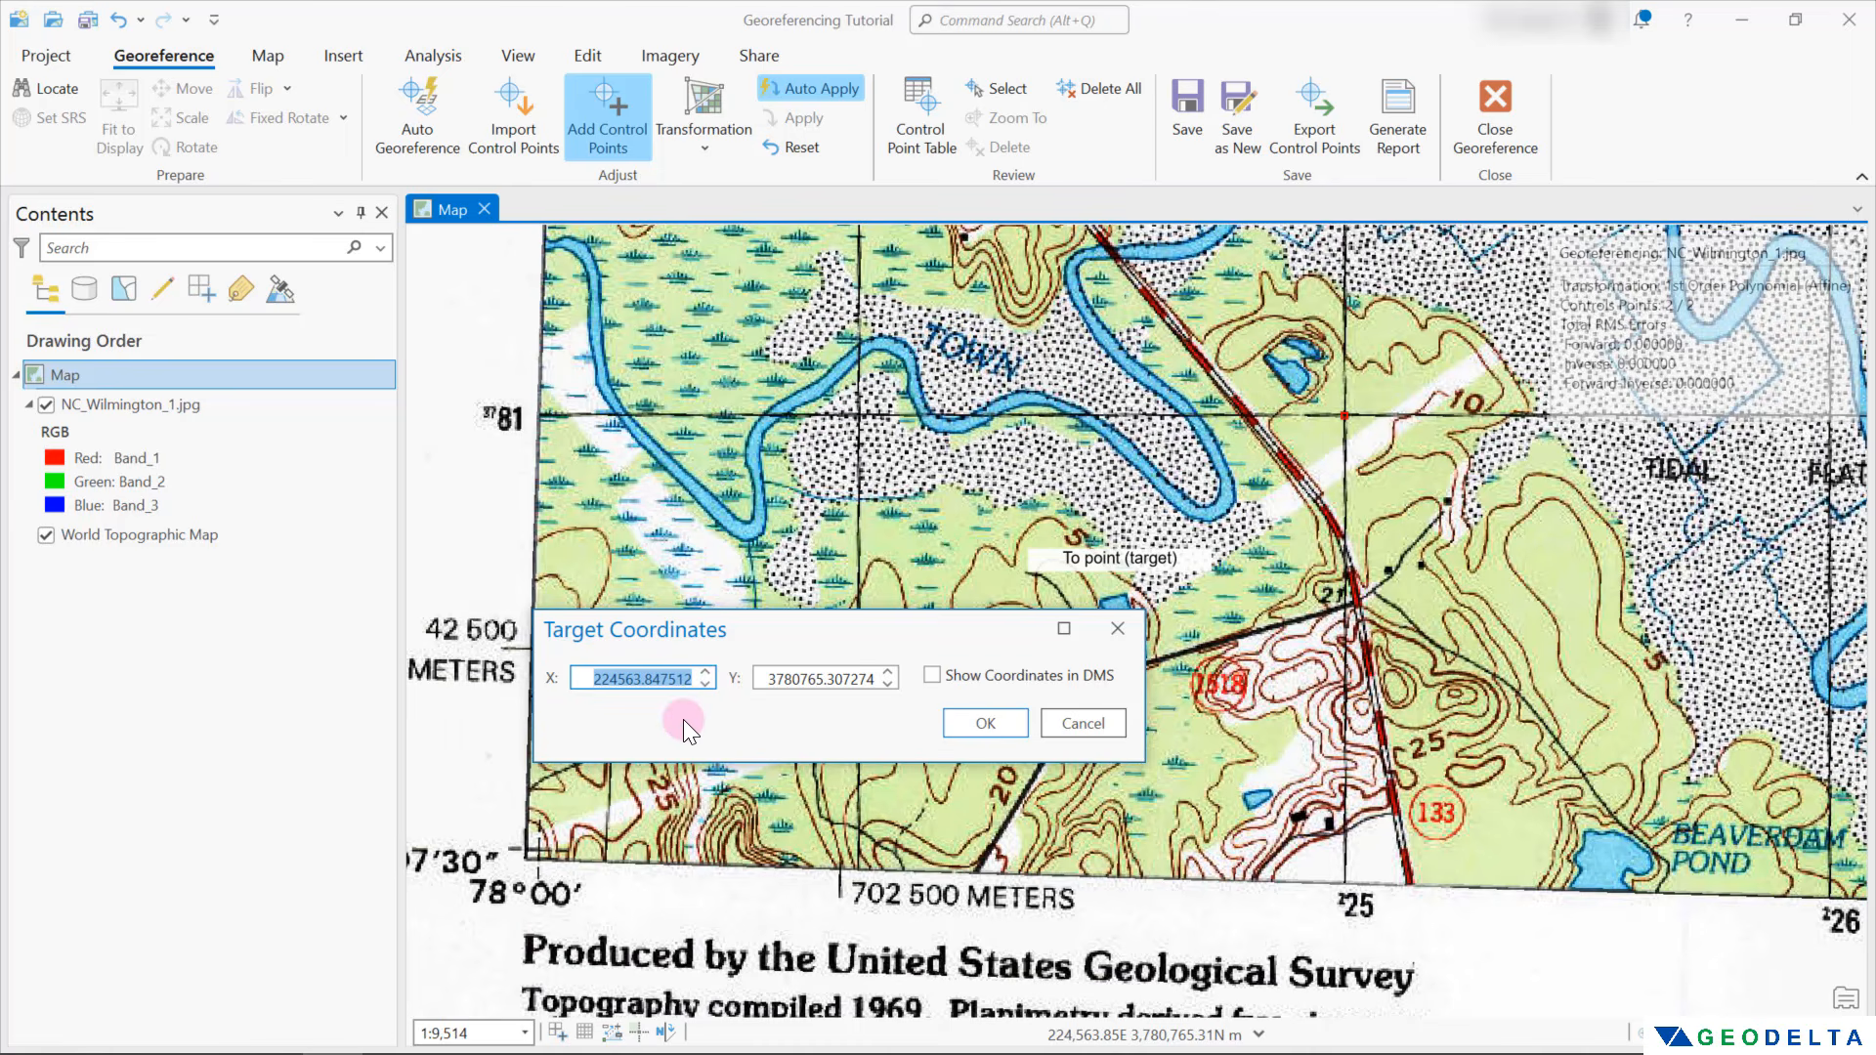
type("225000")
left_click_drag(763, 681, 918, 686)
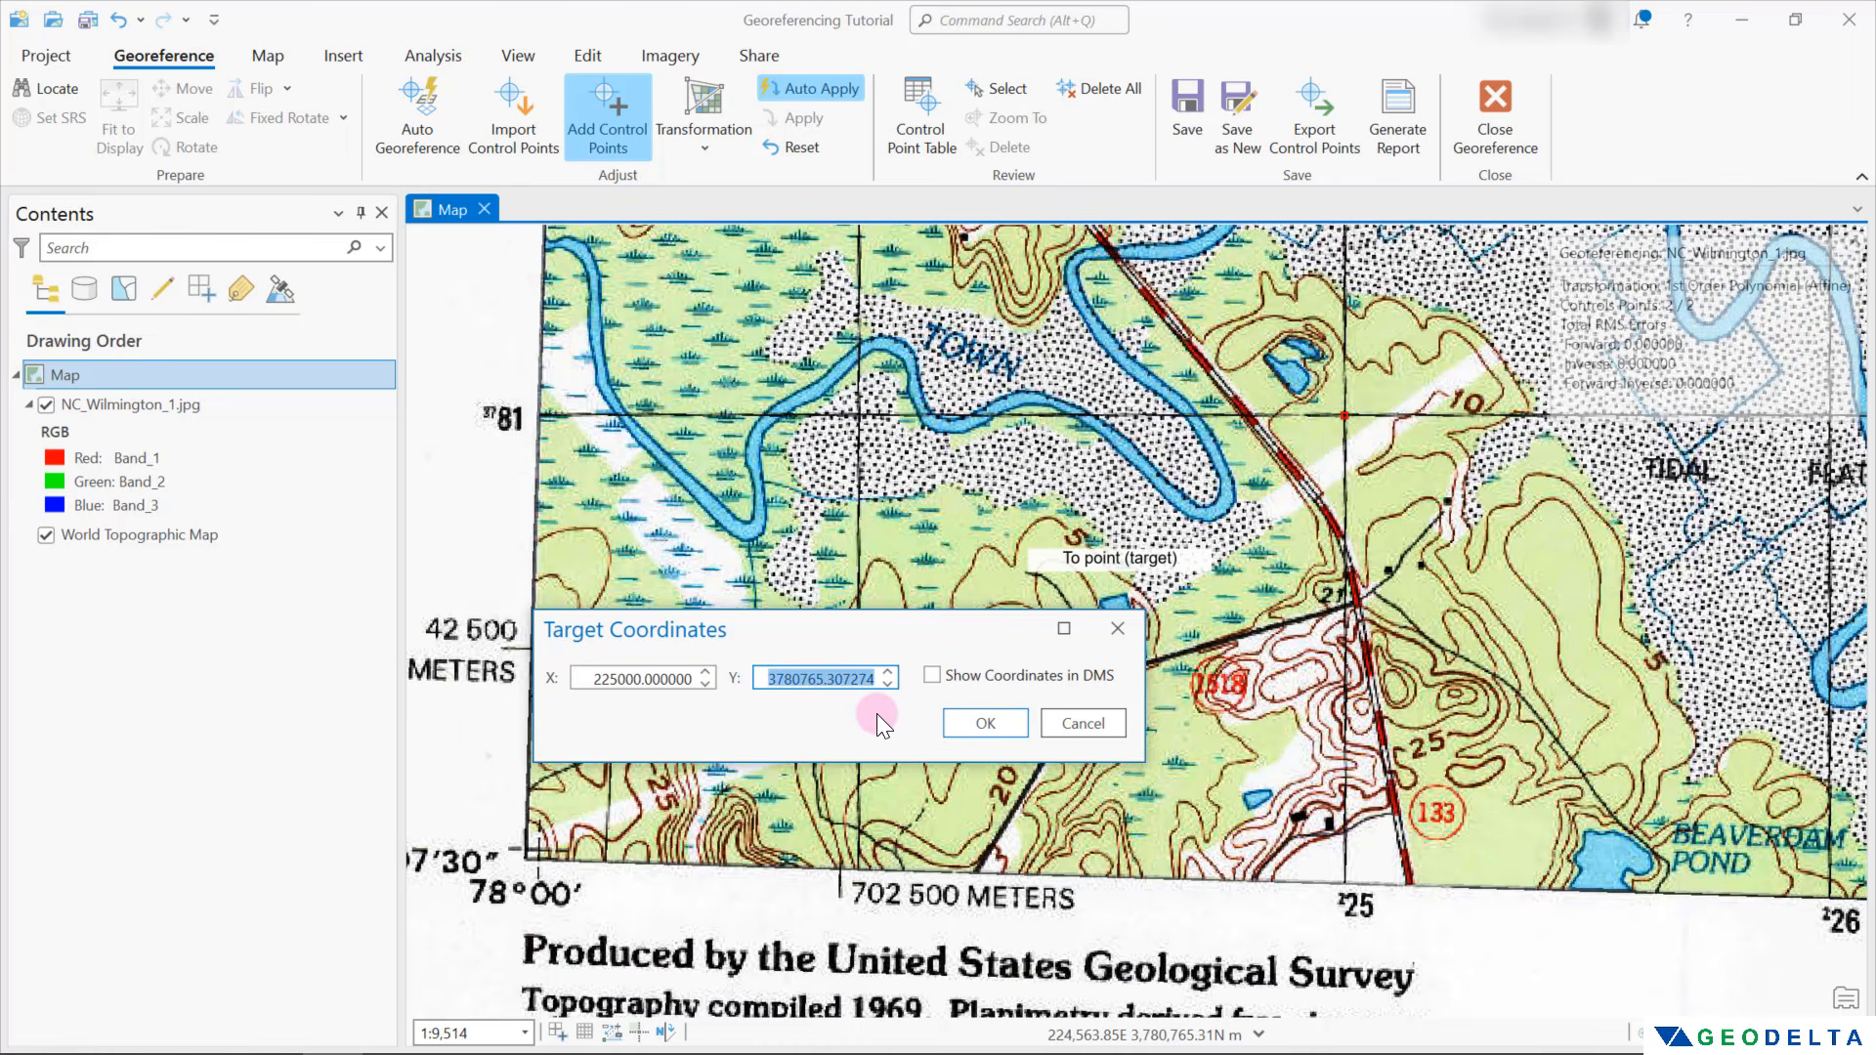
type("3781000")
key("Return")
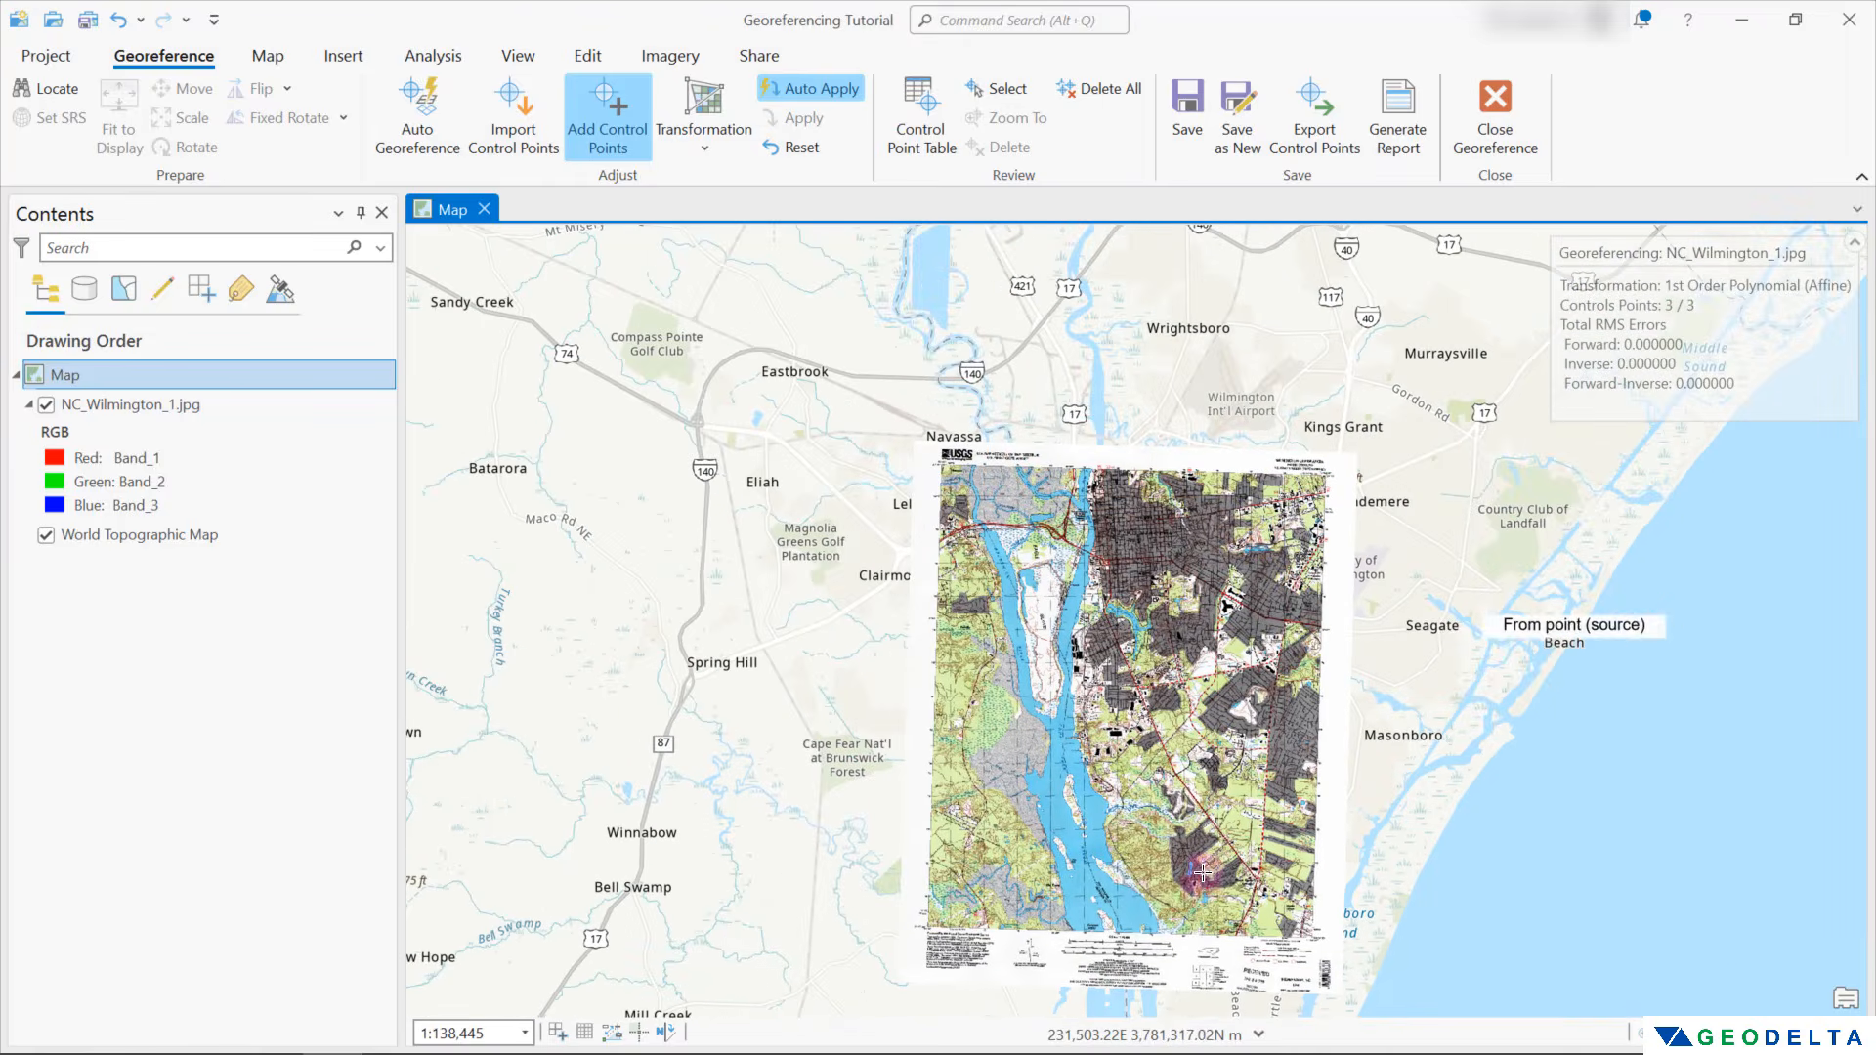
Place the fourth control point's source on the 234000 E / 3792000 N grid intersection near Mobil Home Park and open its target coordinates
scroll(1300, 507, "up", 1)
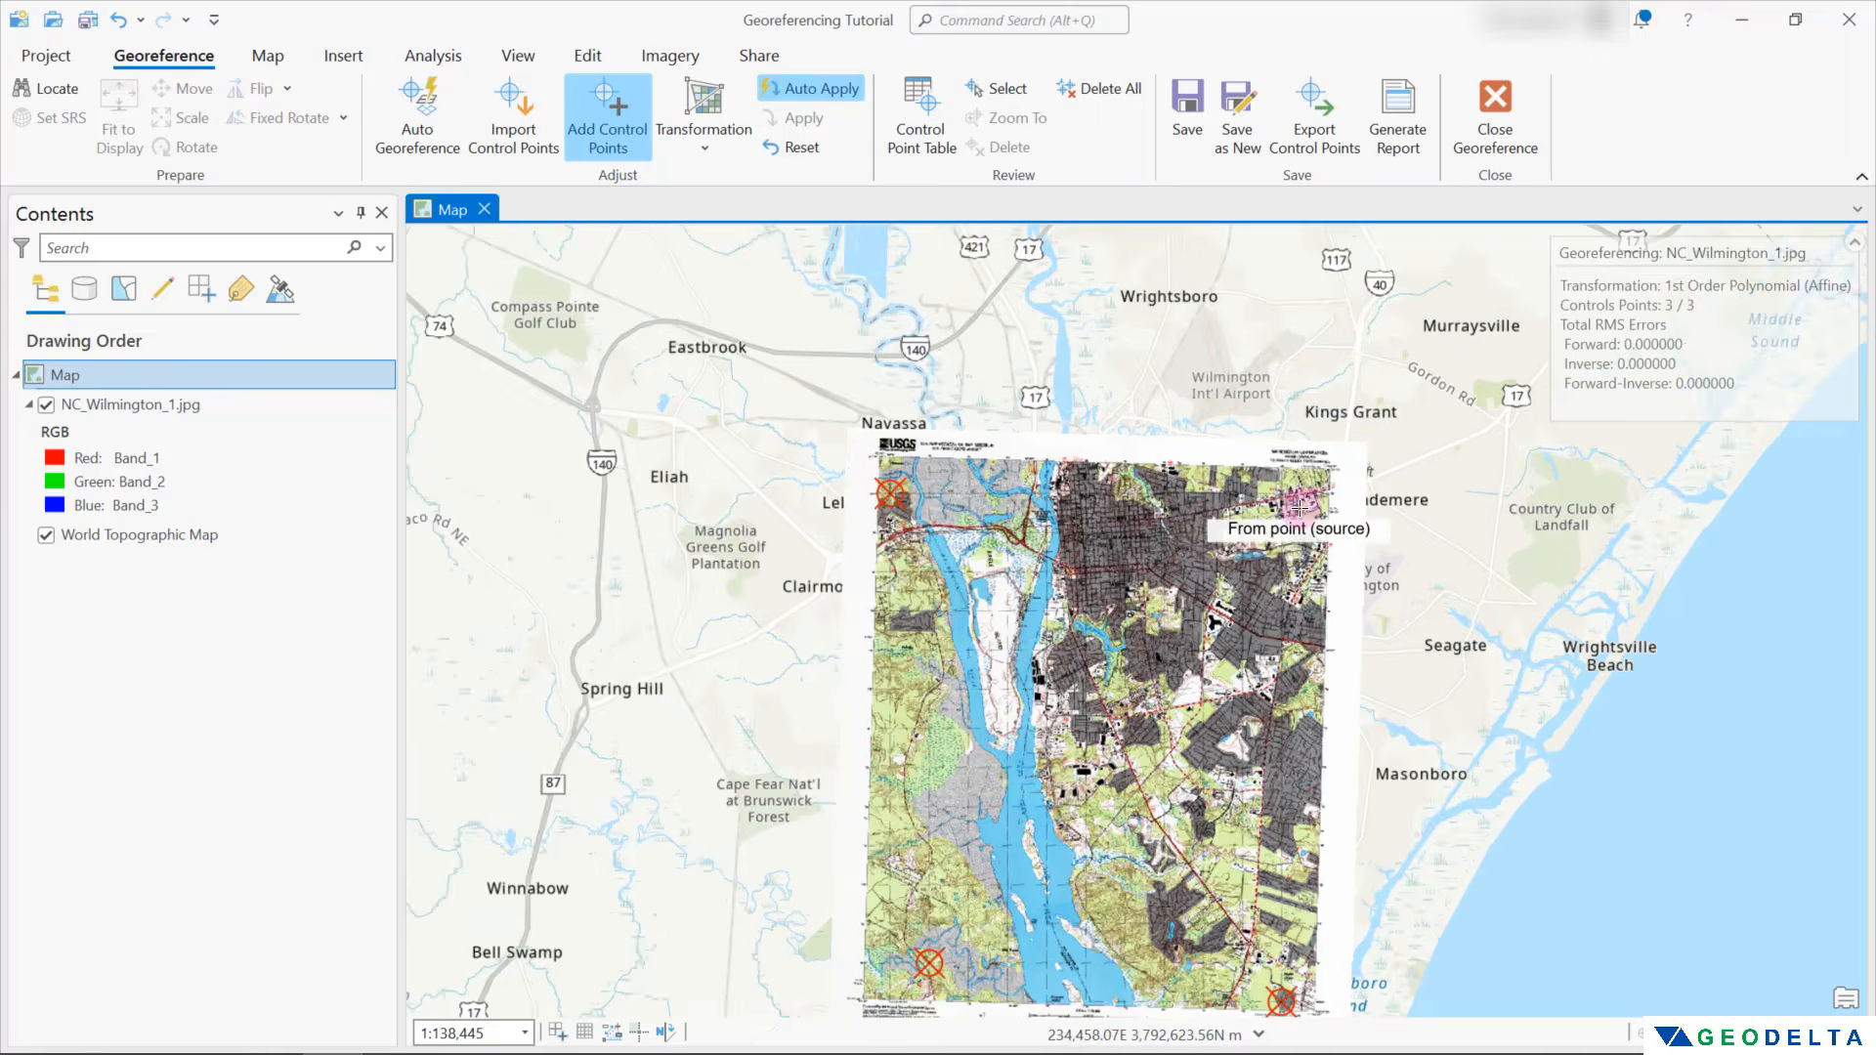
scroll(1299, 507, "up", 5)
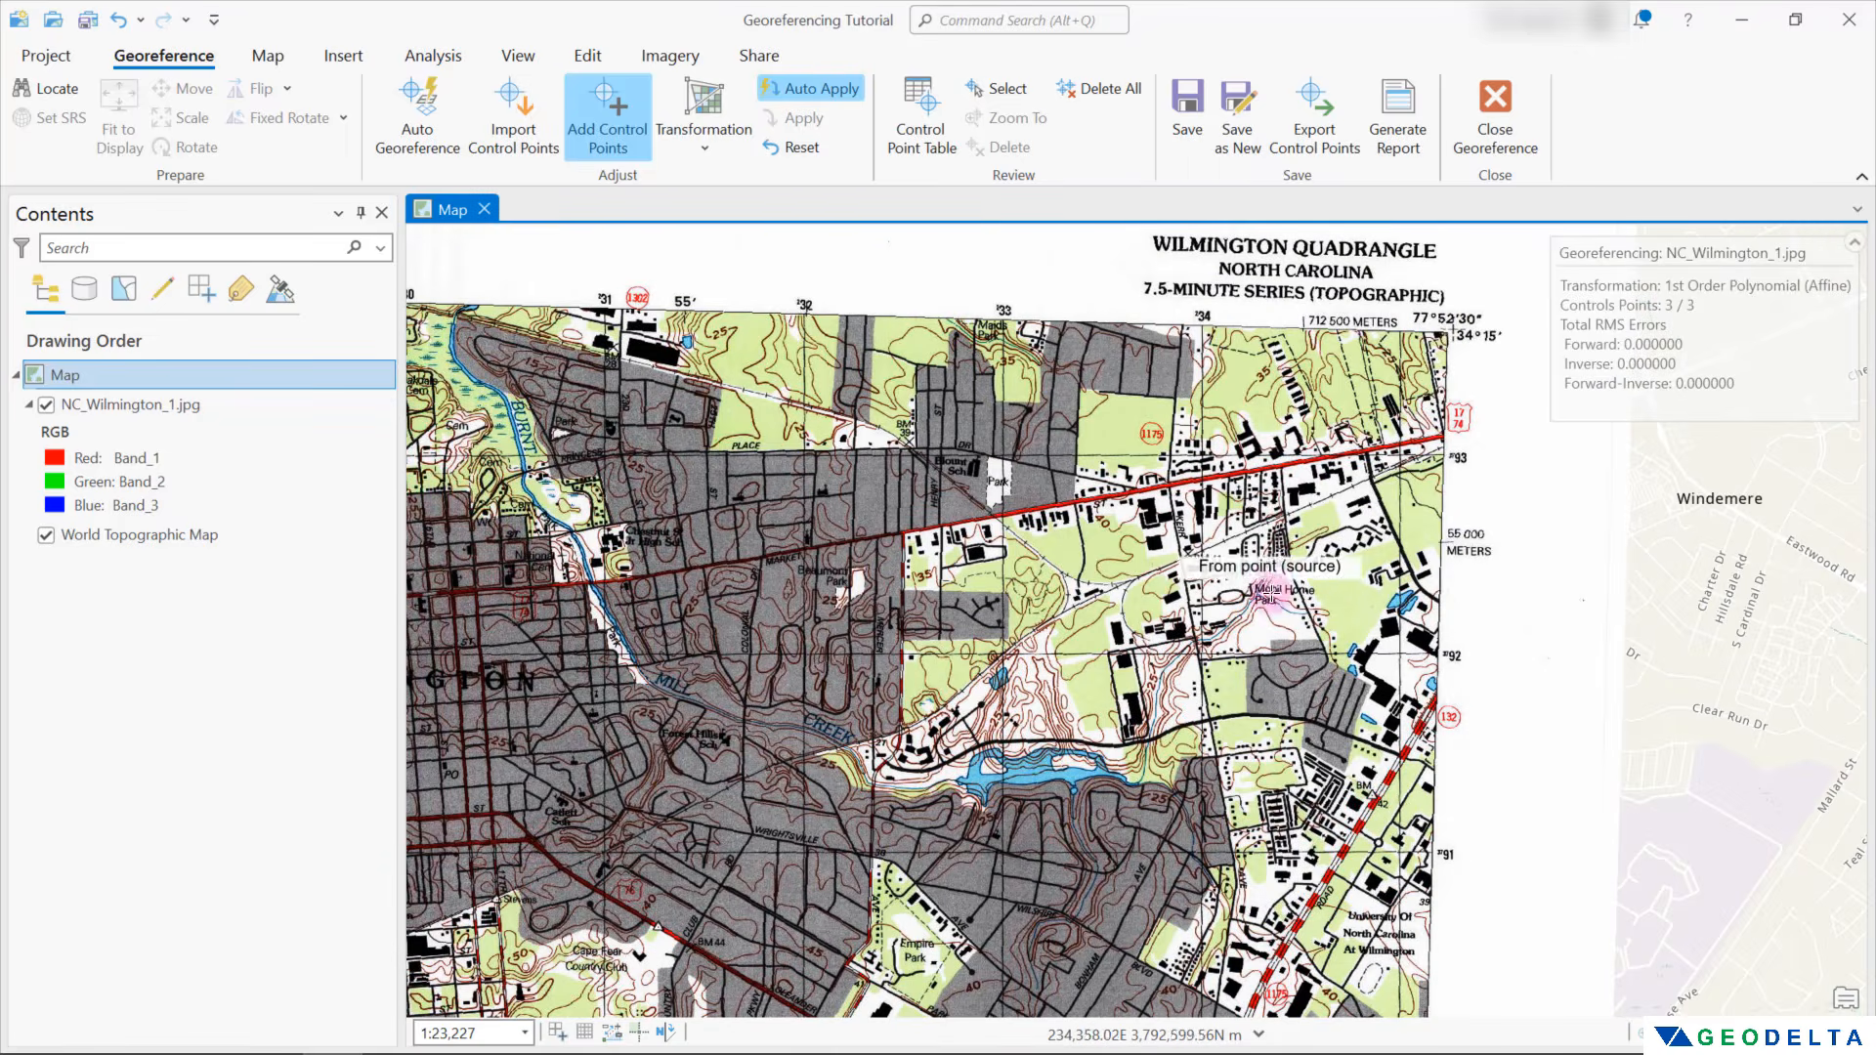
left_click_drag(1193, 605, 1086, 651)
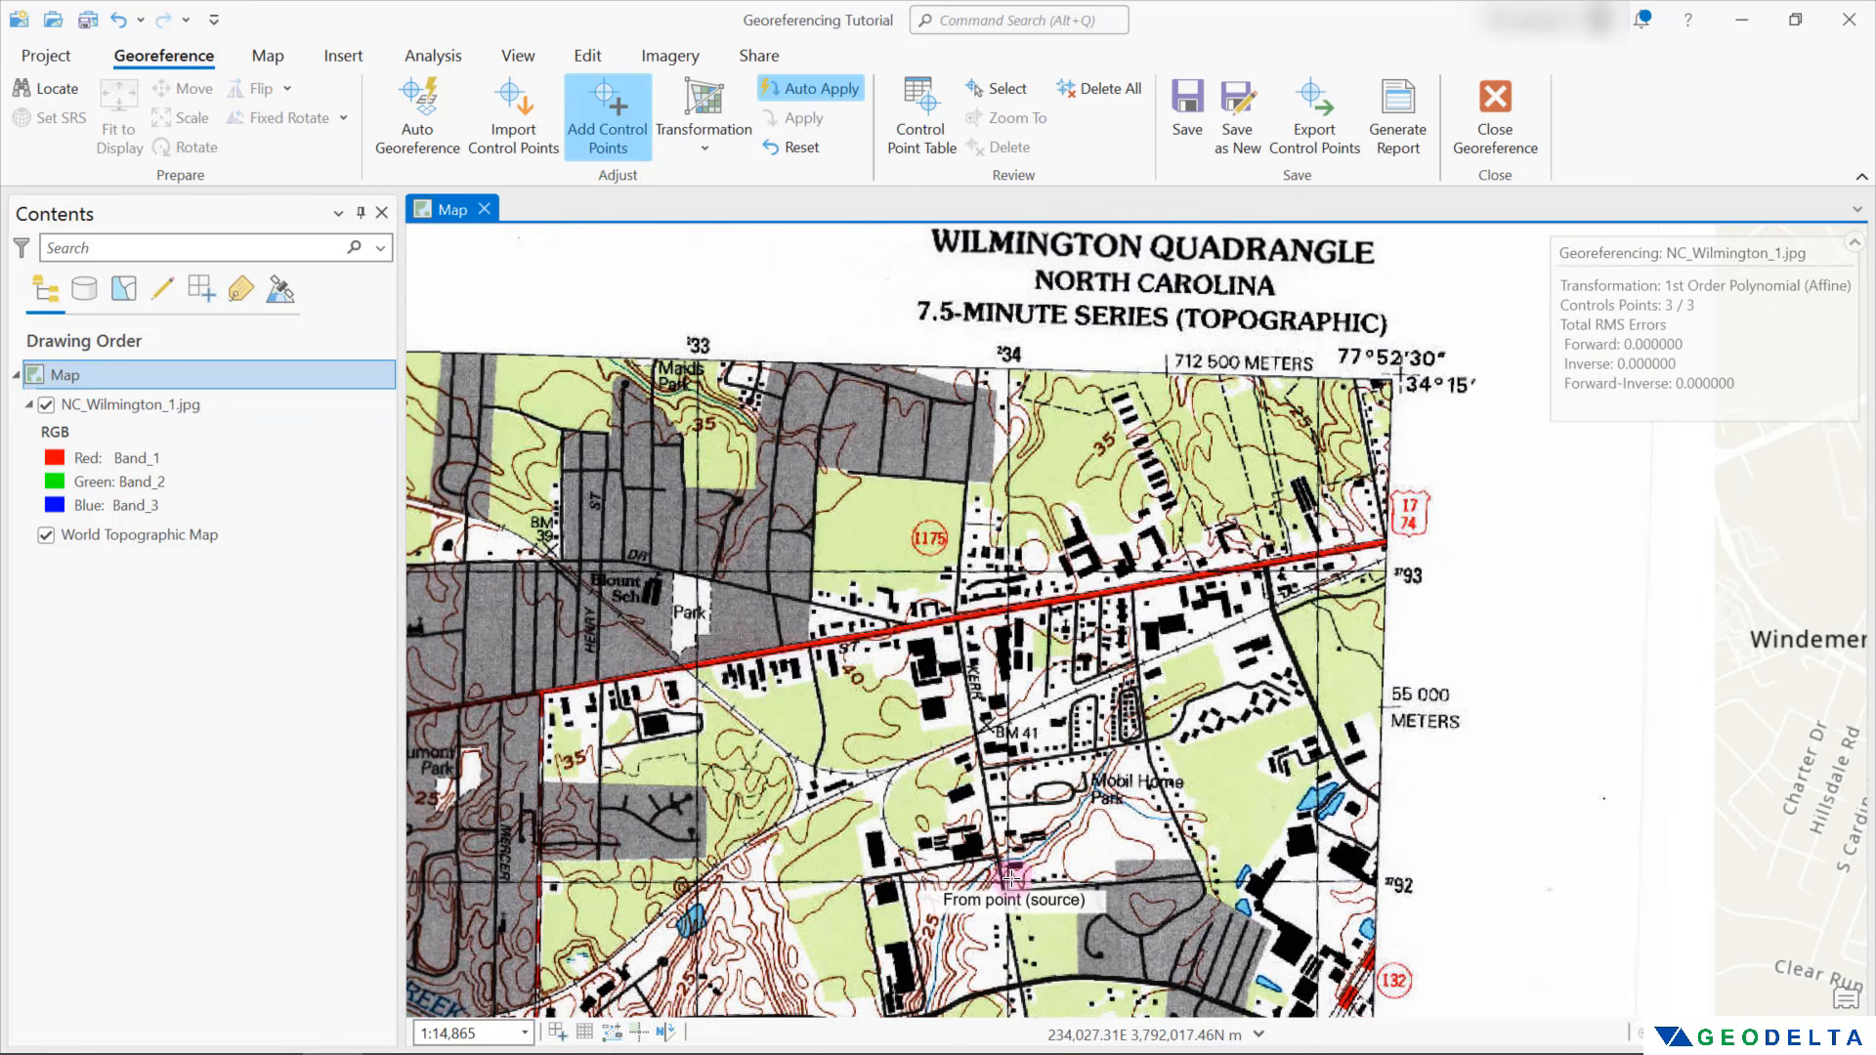
right_click(1008, 883)
Set the fourth control point's target coordinates to X 234000 and Y 3792000 and accept them
type("234")
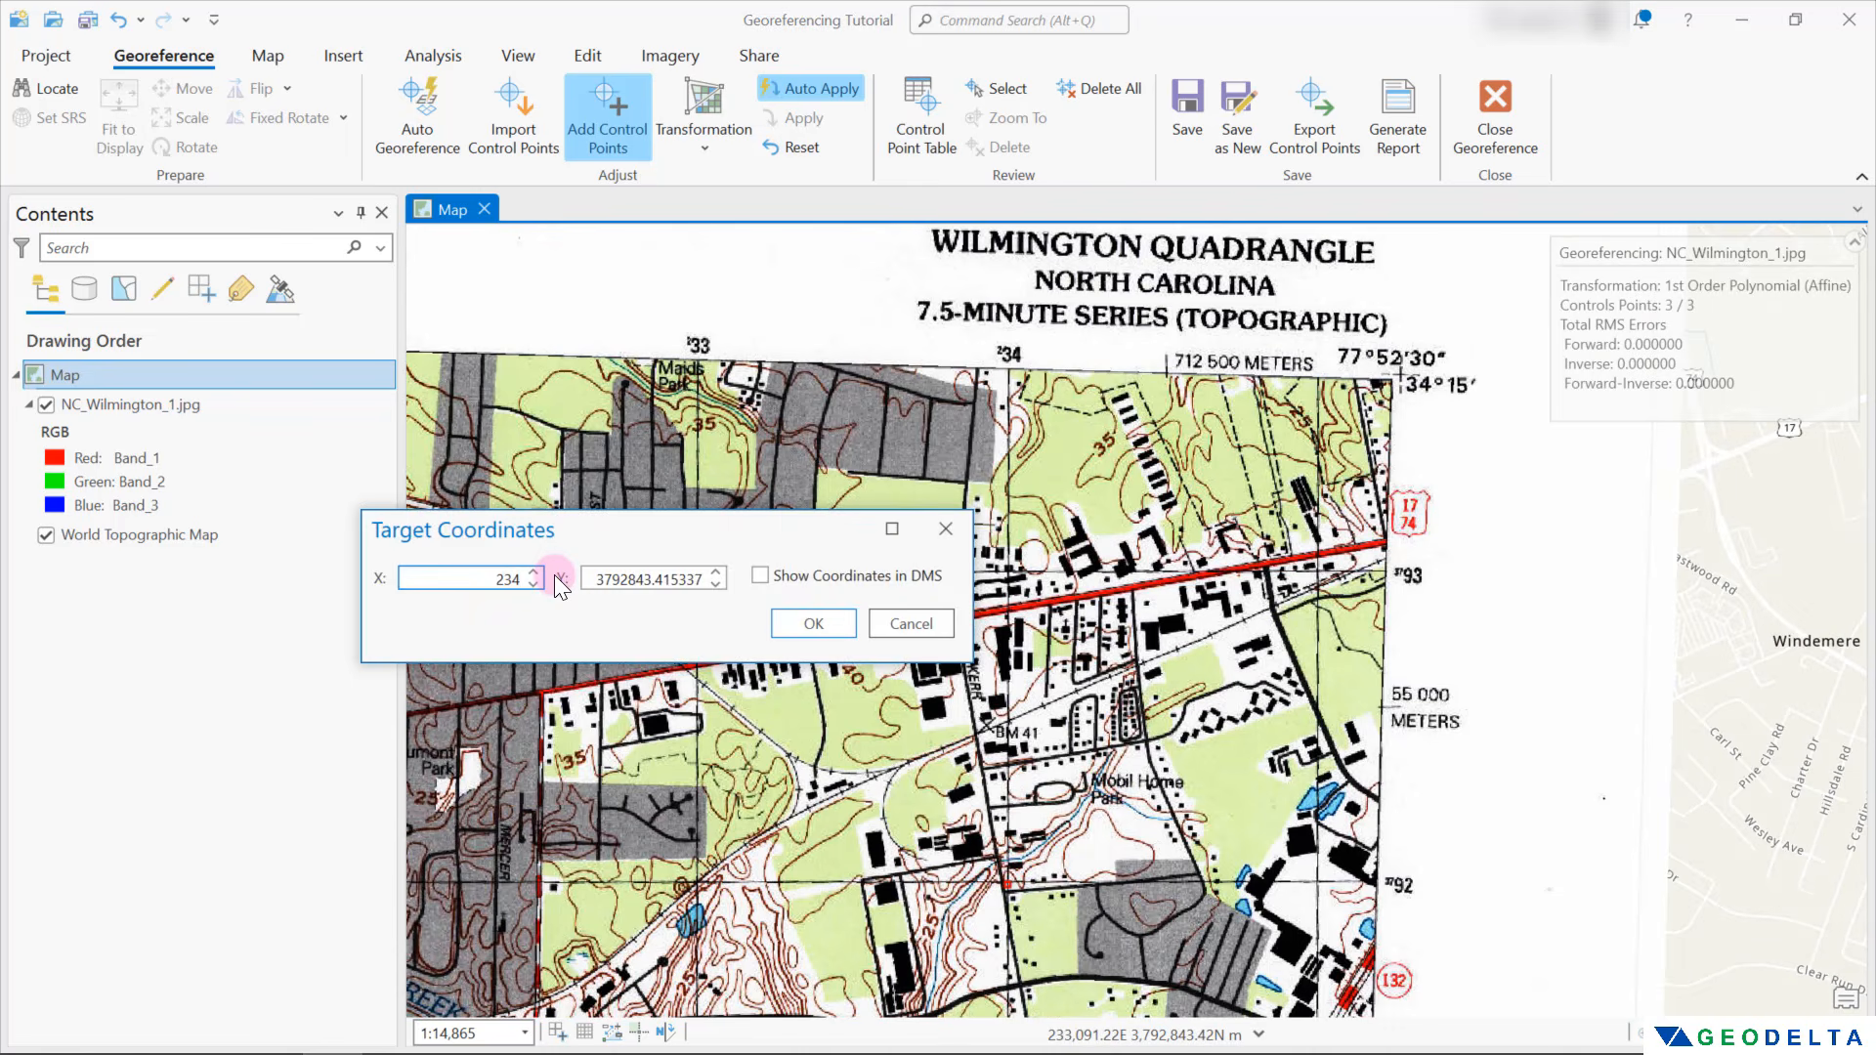
type("000")
key("Tab")
type("37")
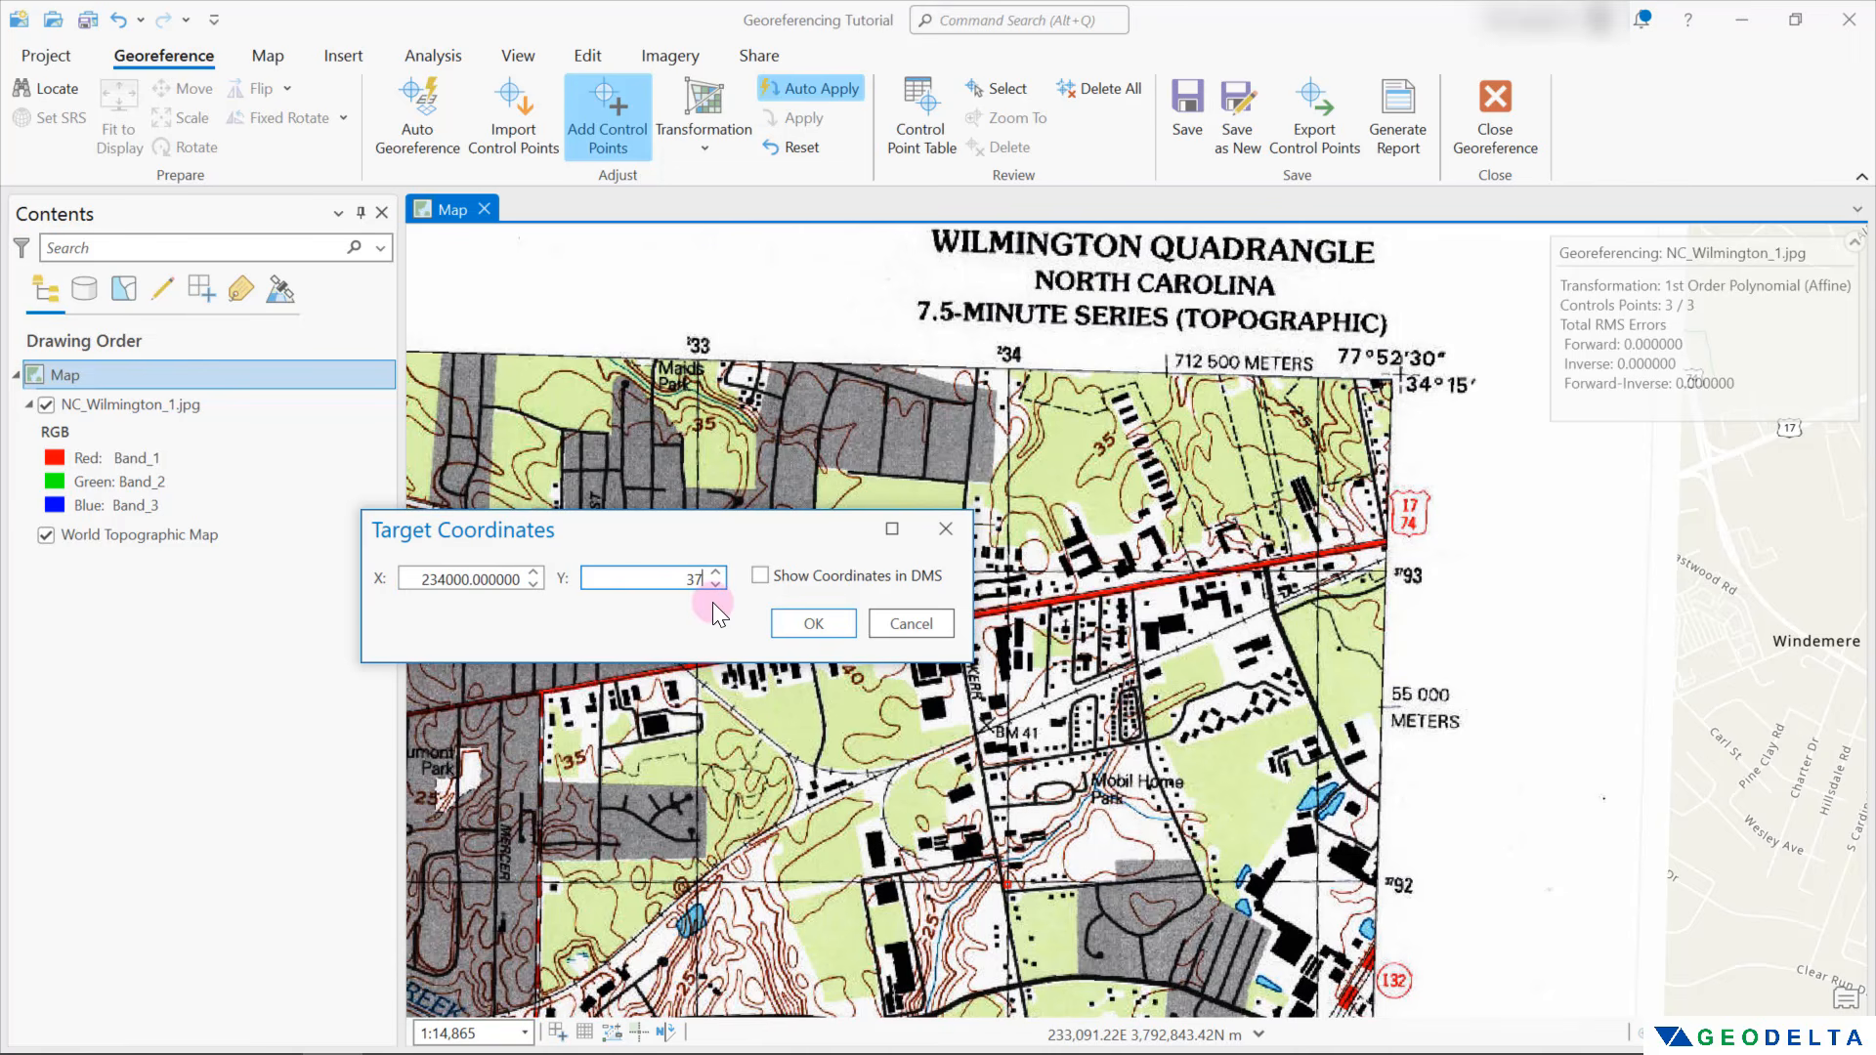
type("92000")
key("Return")
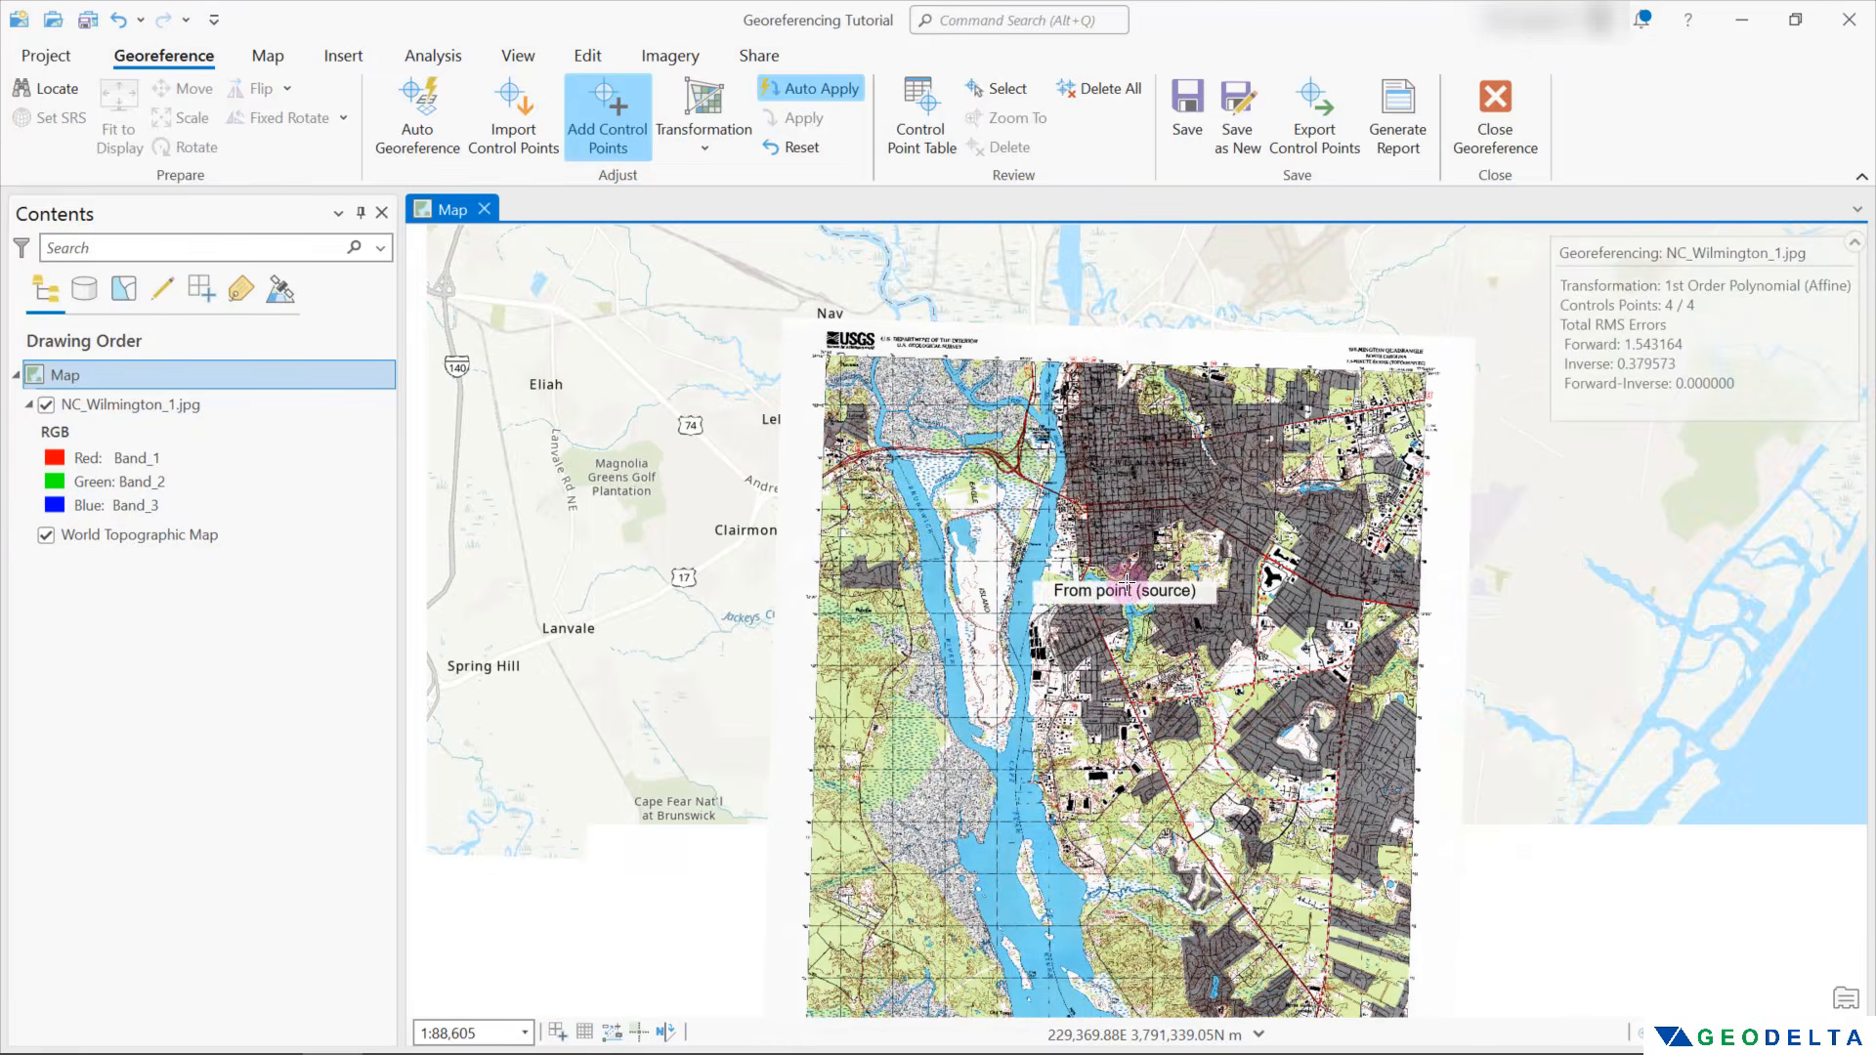
Toggle the visibility of NC_Wilmington_1.jpg repeatedly to compare the scan's alignment with the World Topographic Map
left_click_drag(1133, 580, 1137, 516)
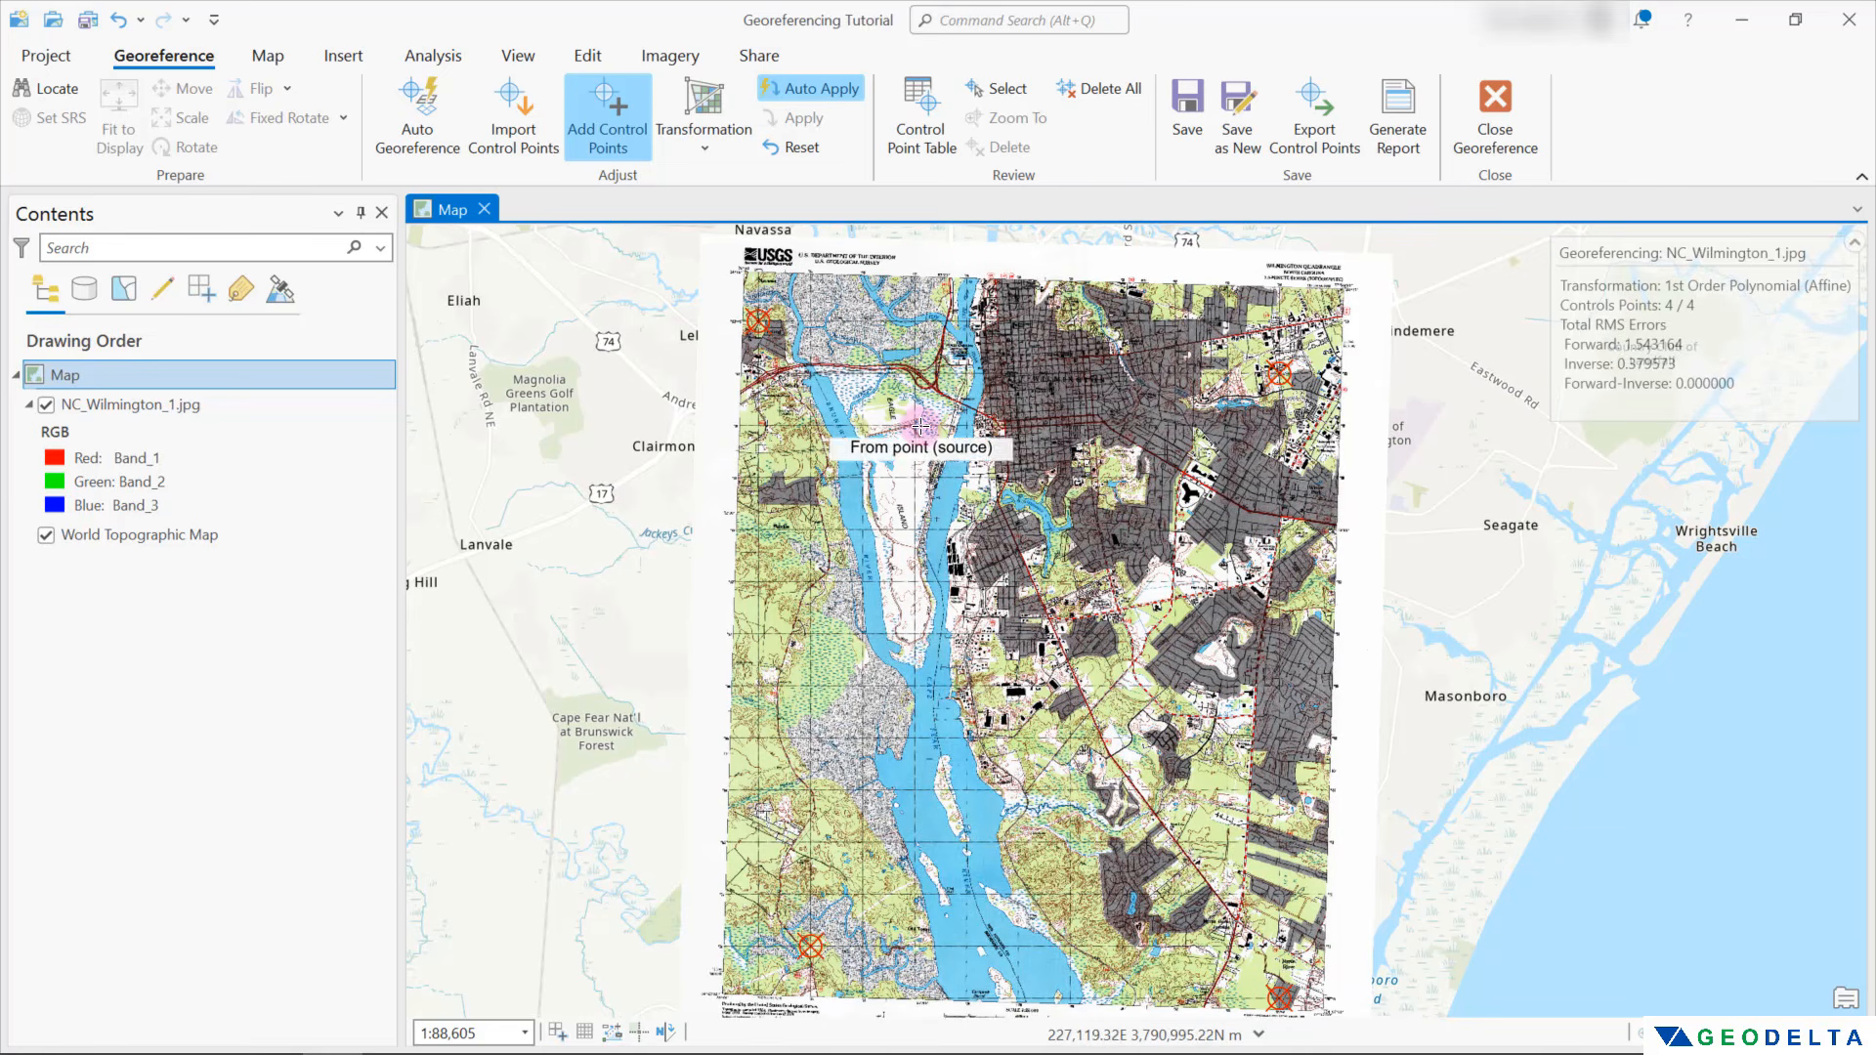
left_click(211, 441)
left_click(45, 409)
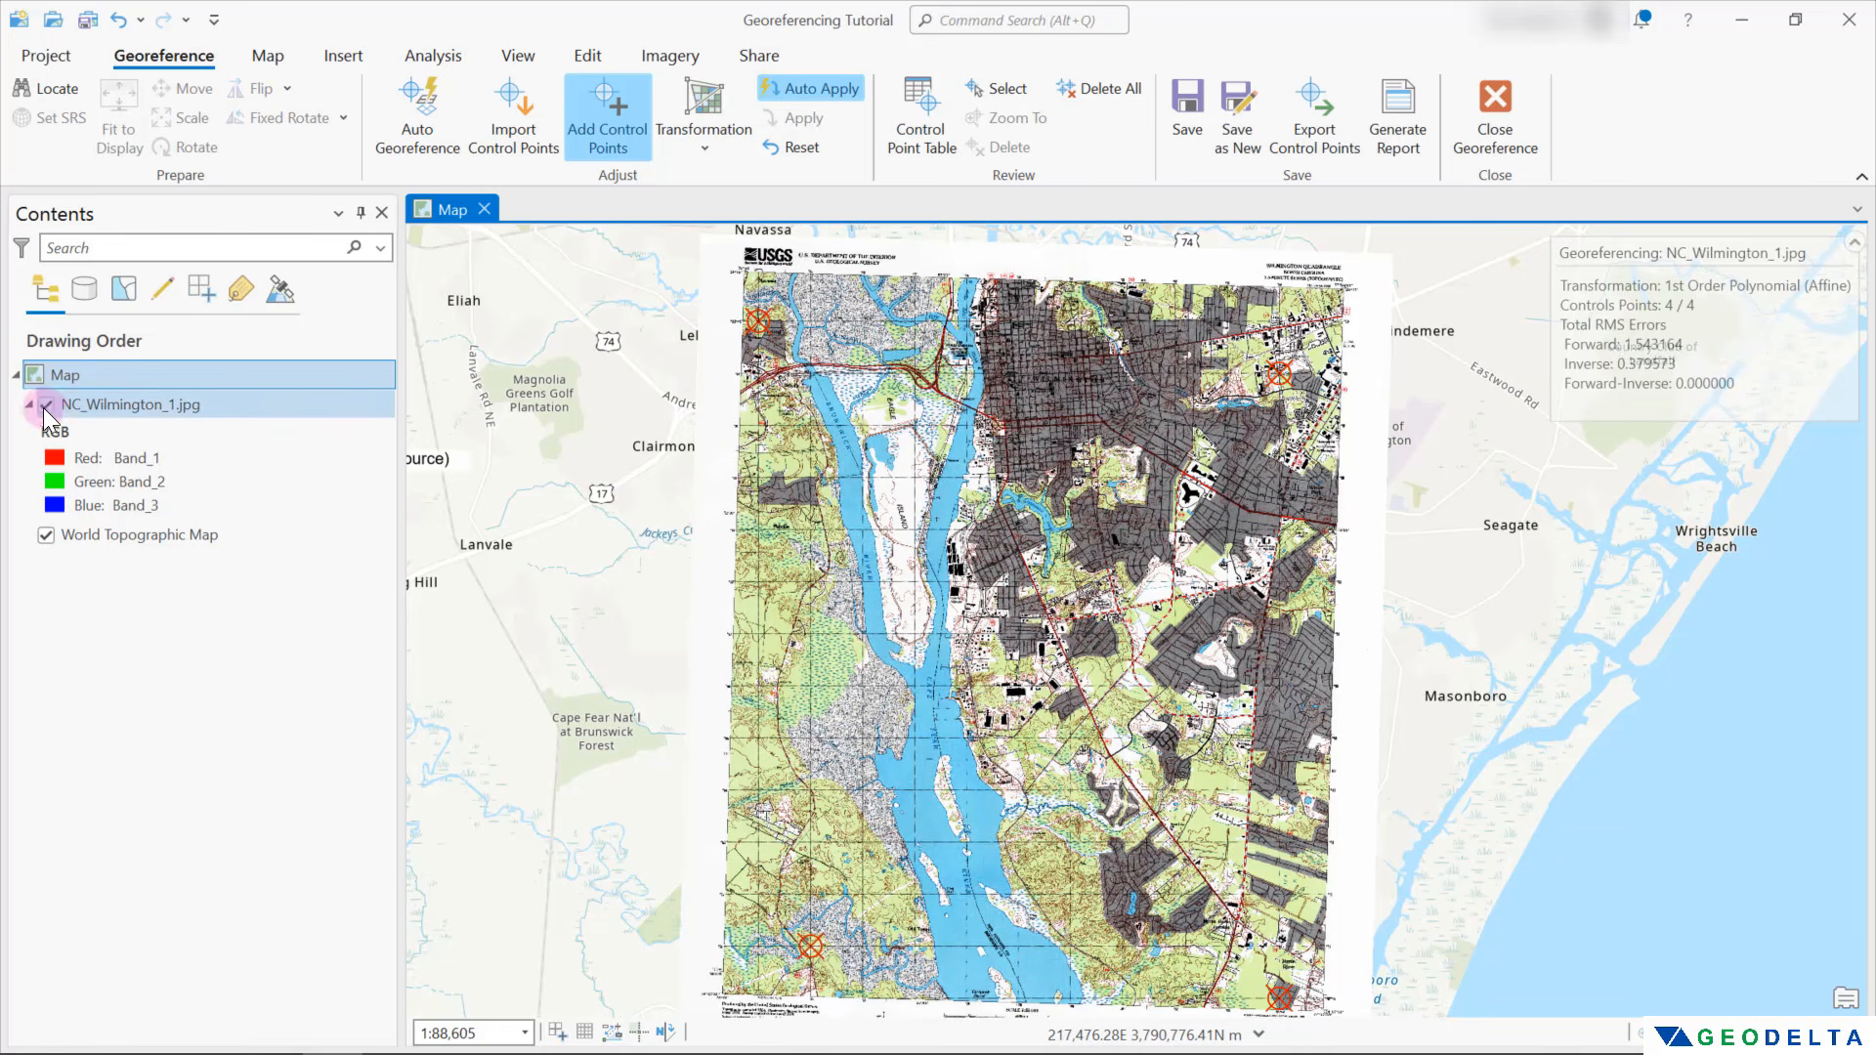
left_click(46, 404)
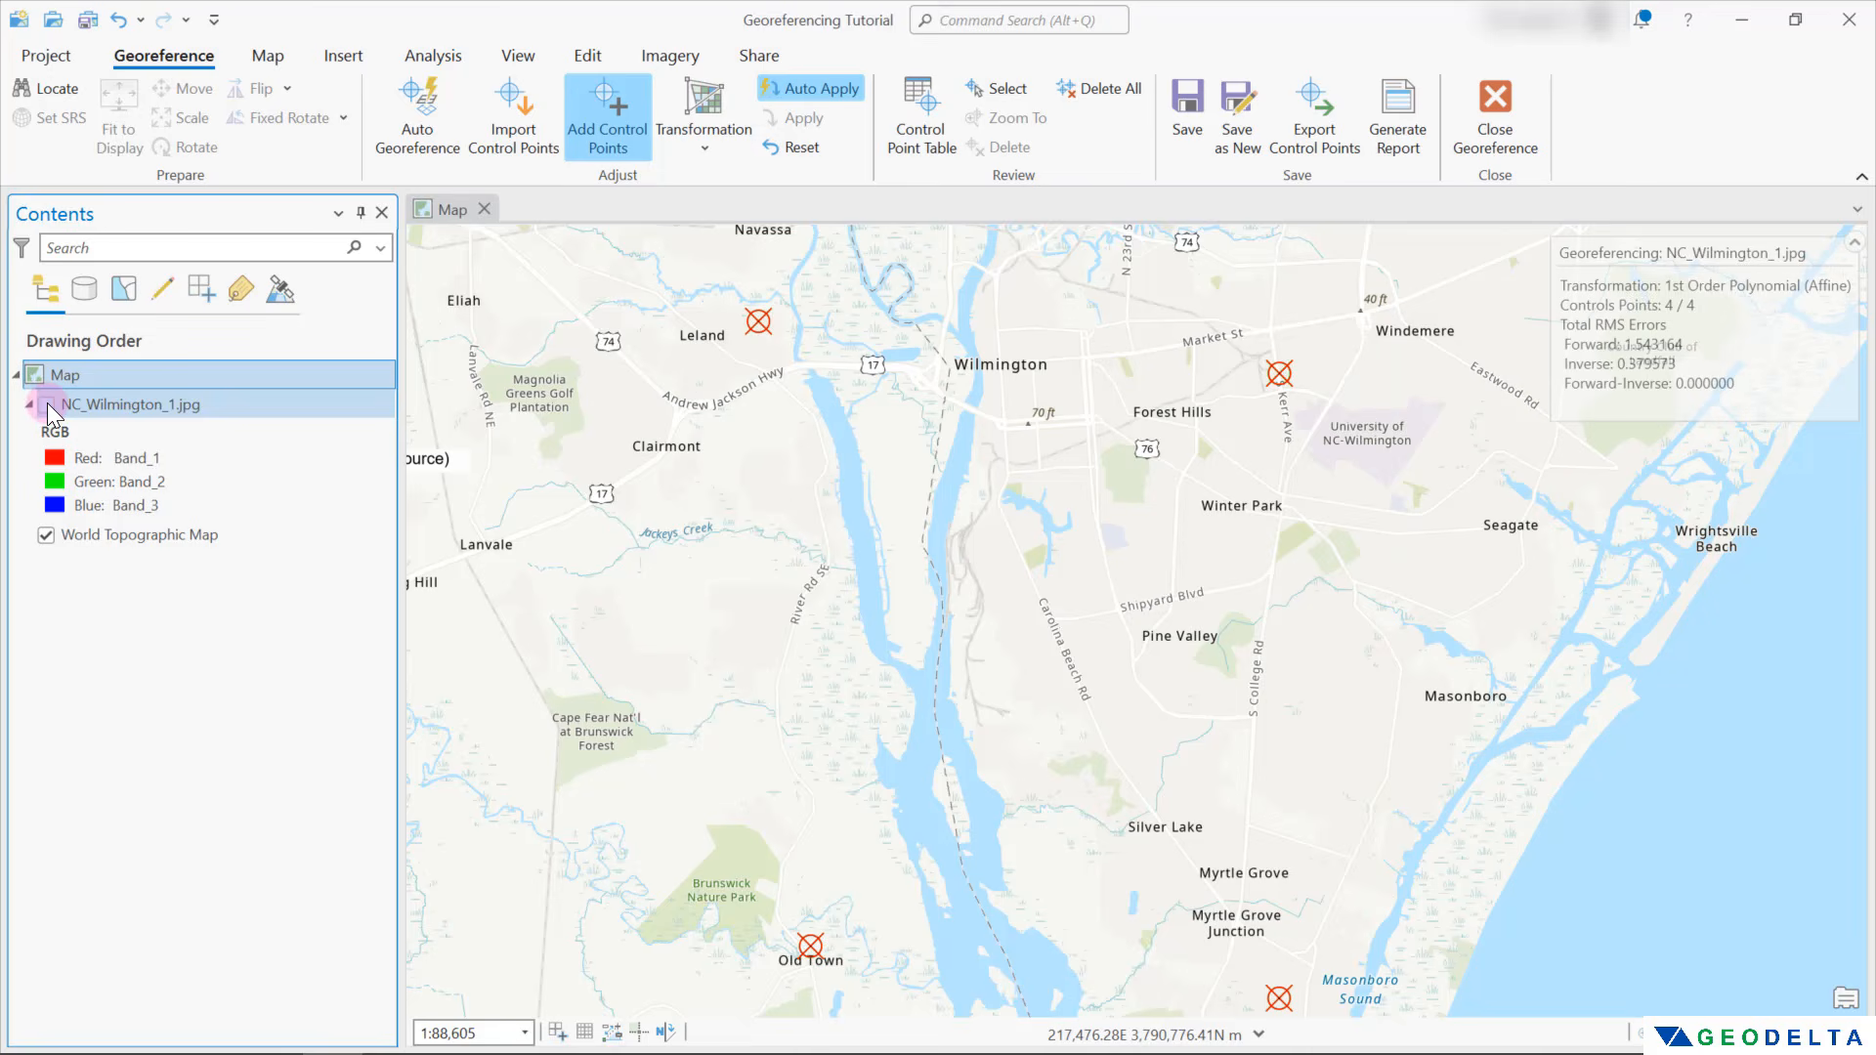
left_click(46, 403)
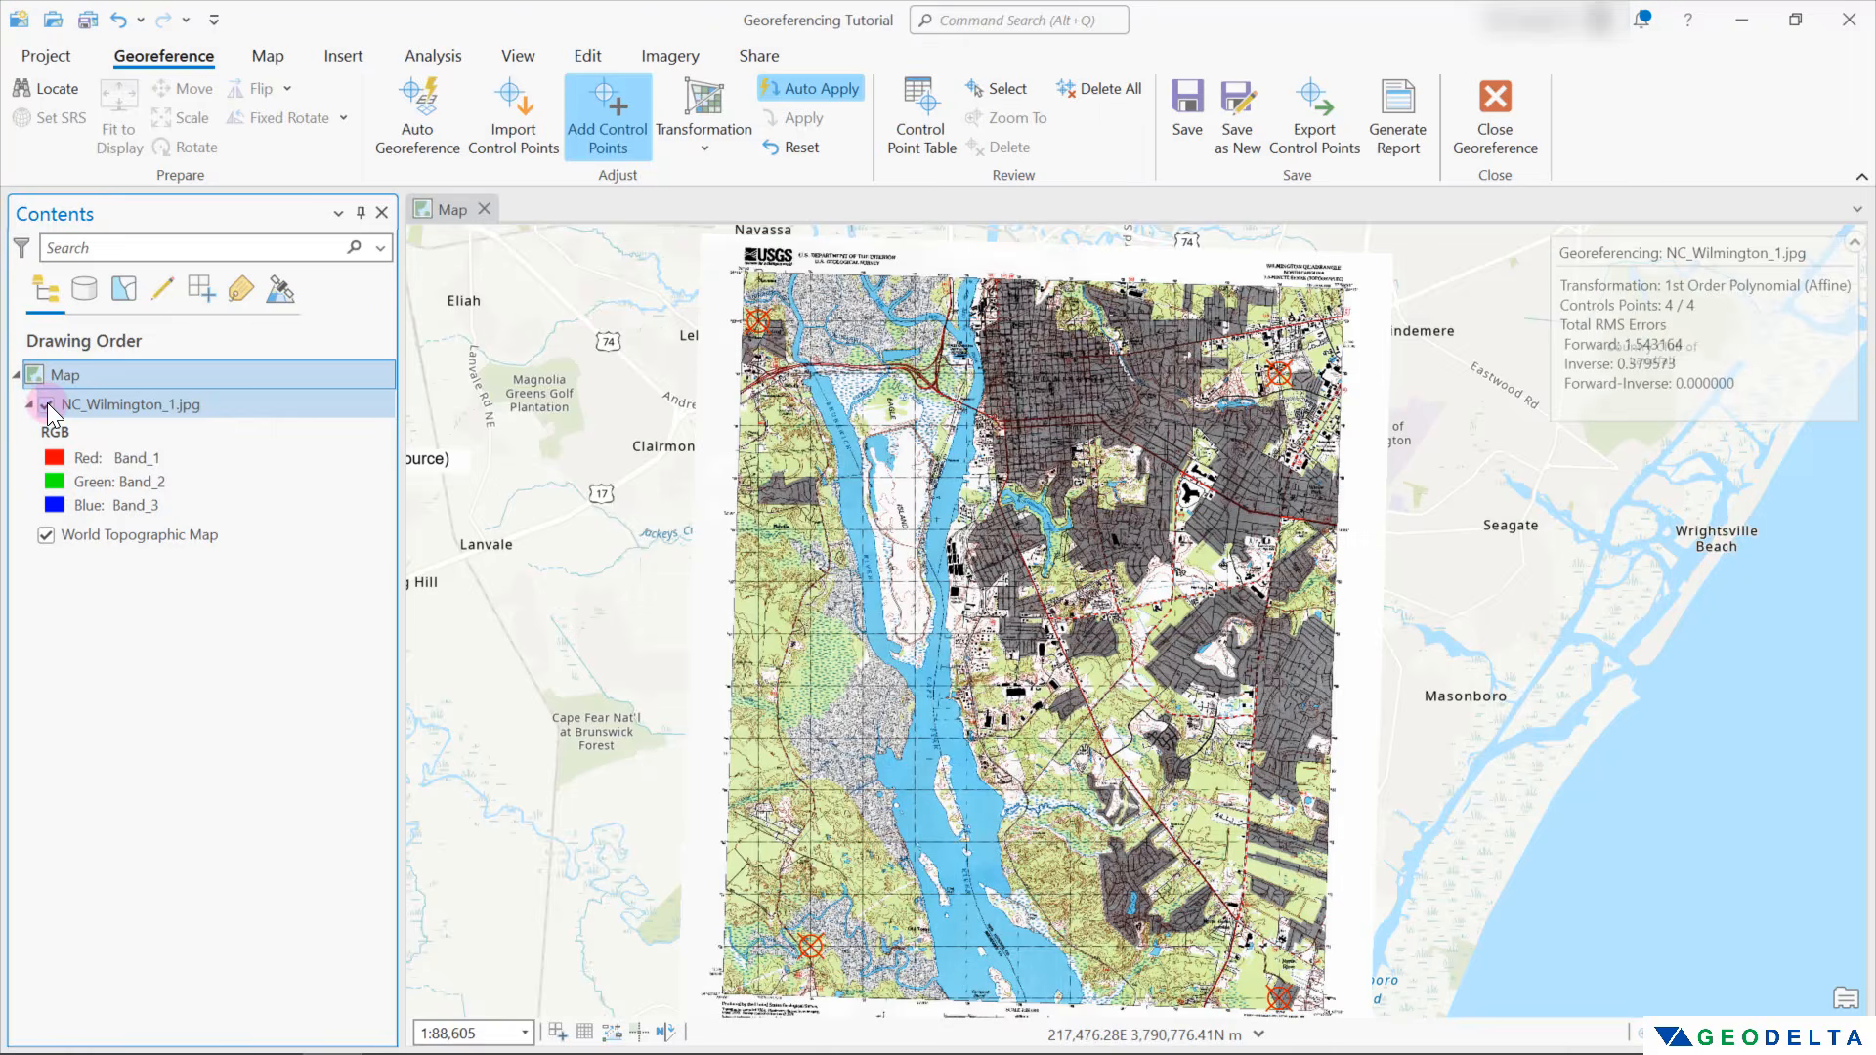
left_click(47, 404)
left_click(46, 403)
left_click(47, 403)
left_click(47, 403)
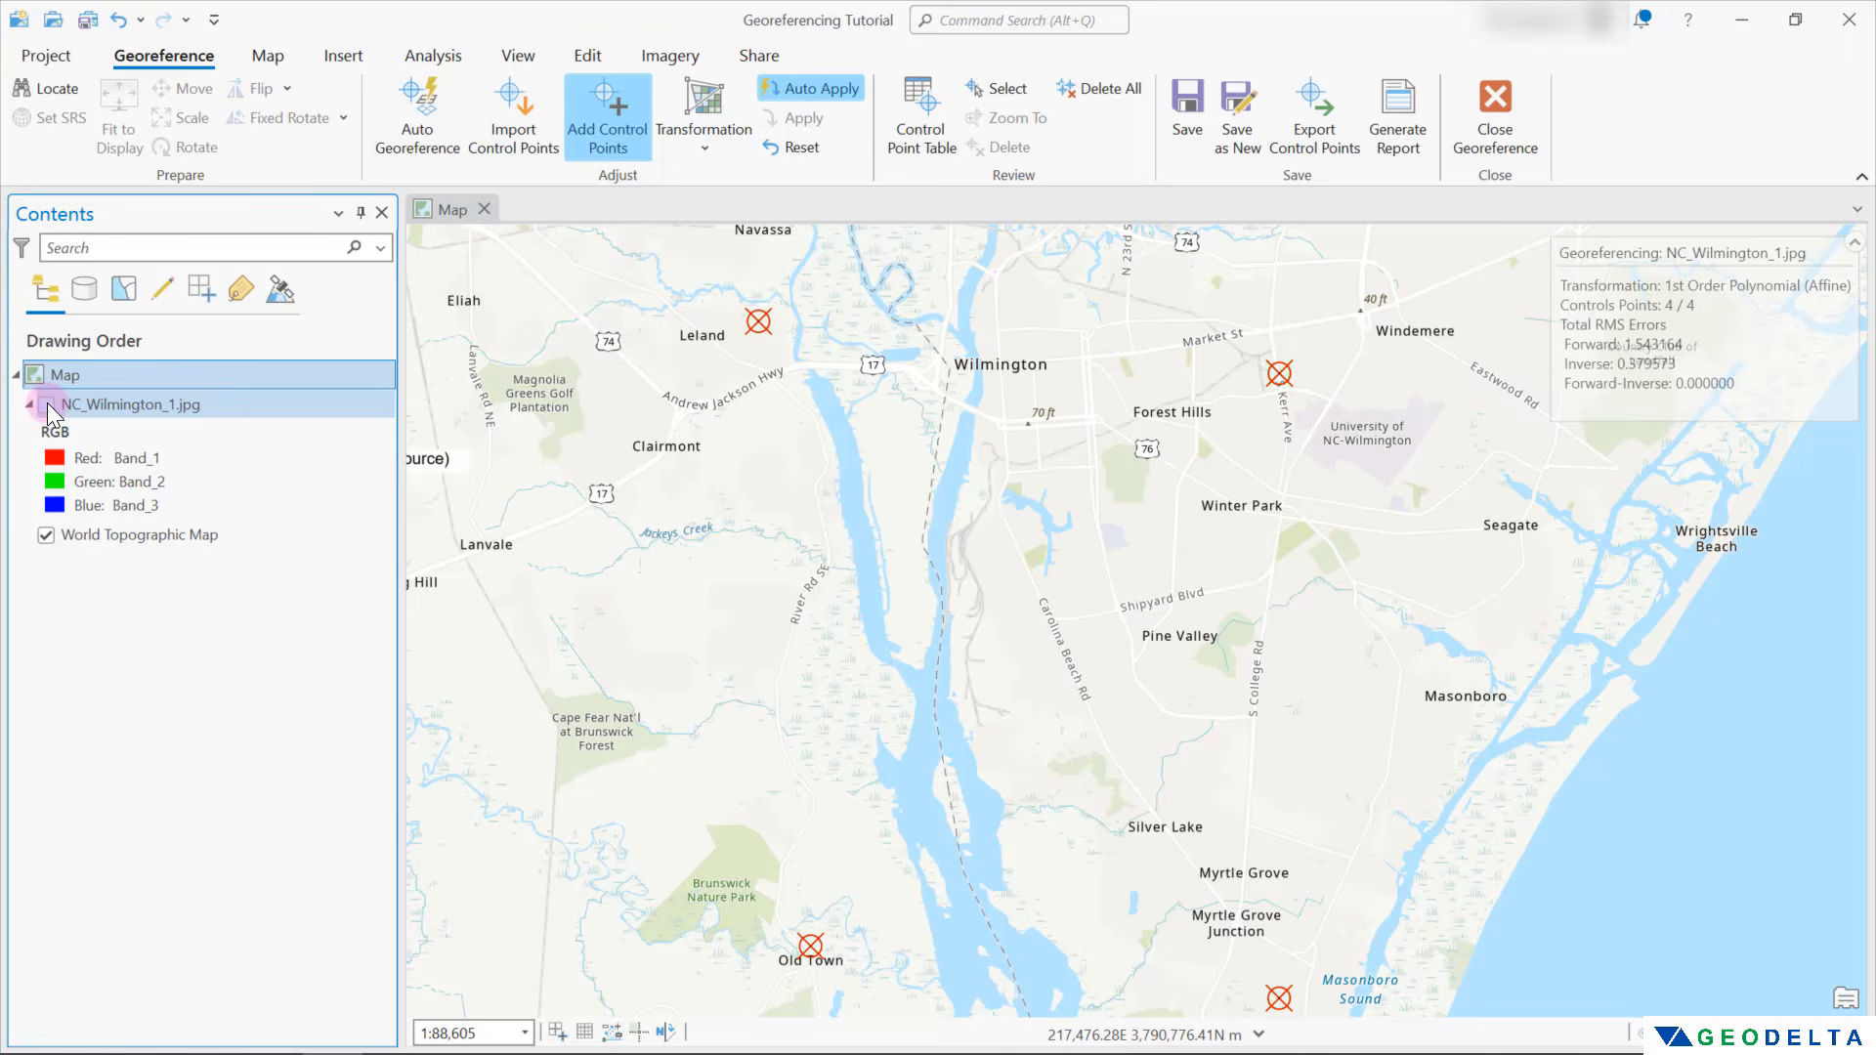
left_click(47, 403)
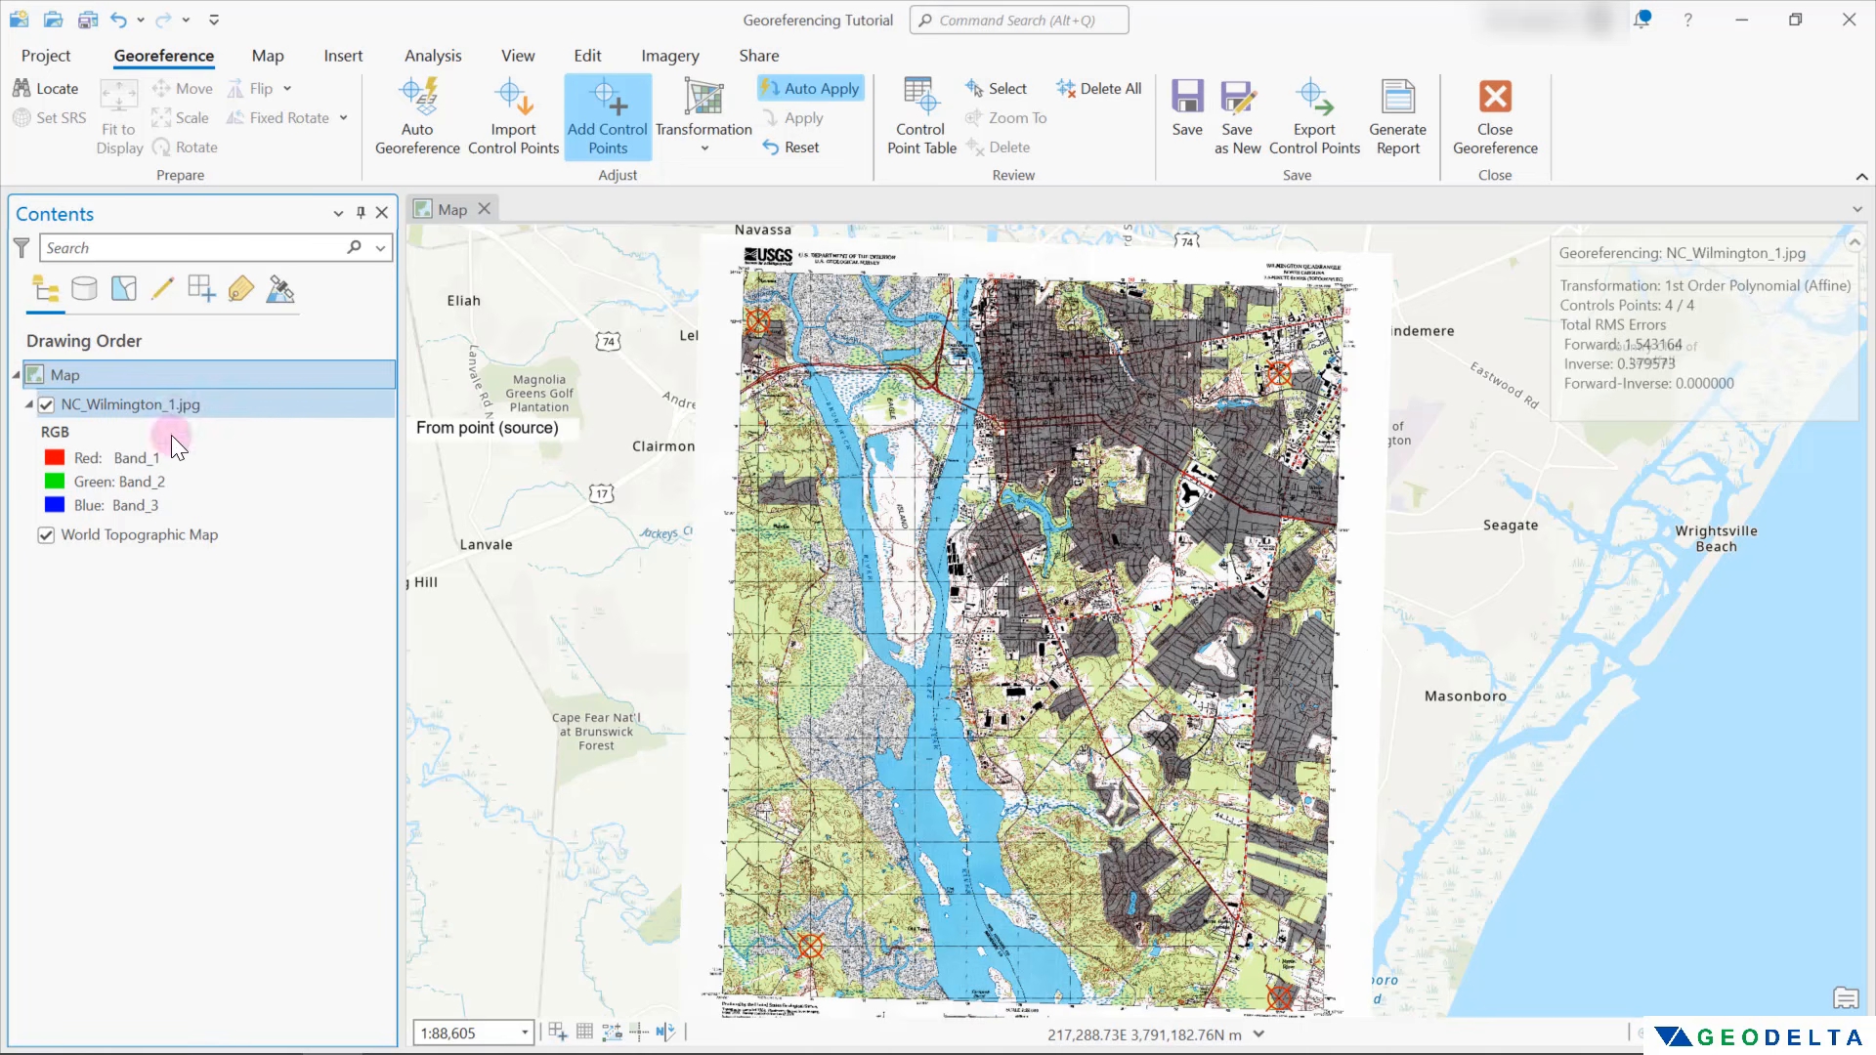
Set the transparency of NC_Wilmington_1.jpg to 55.4% and check its alignment with the basemap along the Brunswick River
left_click(169, 403)
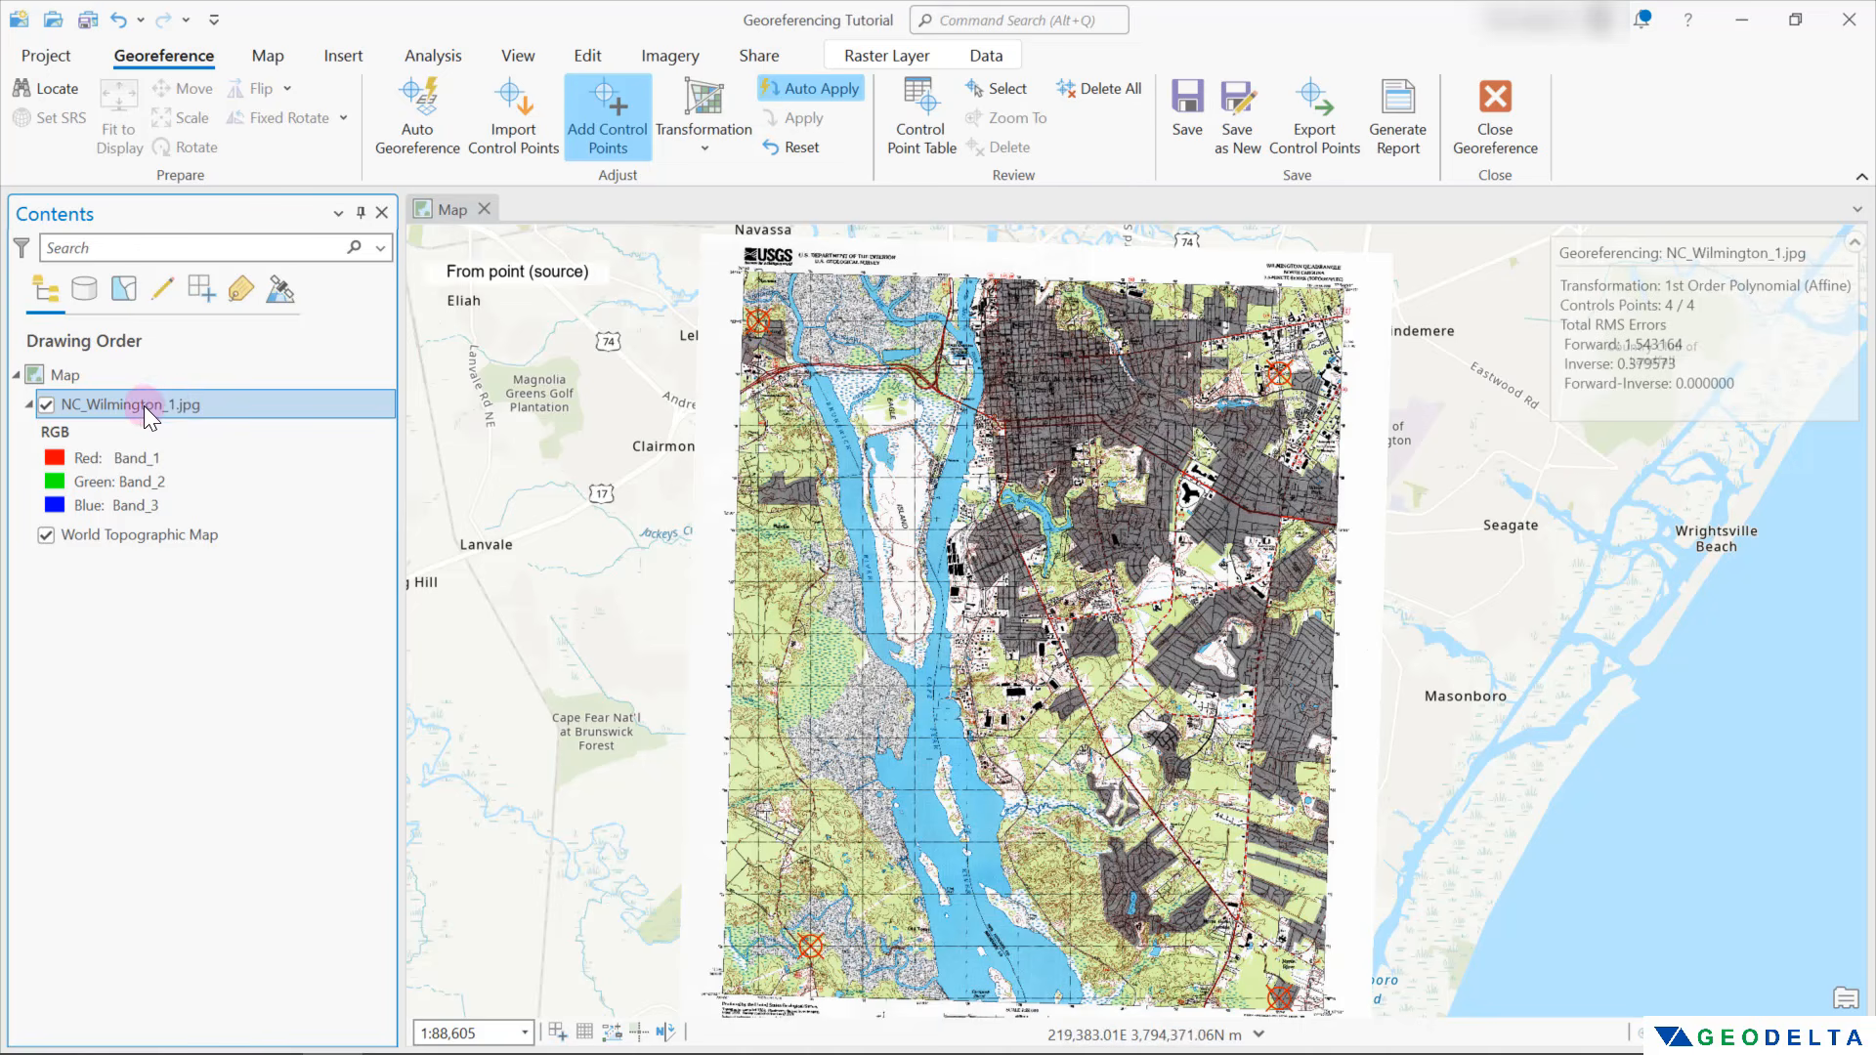
left_click(893, 57)
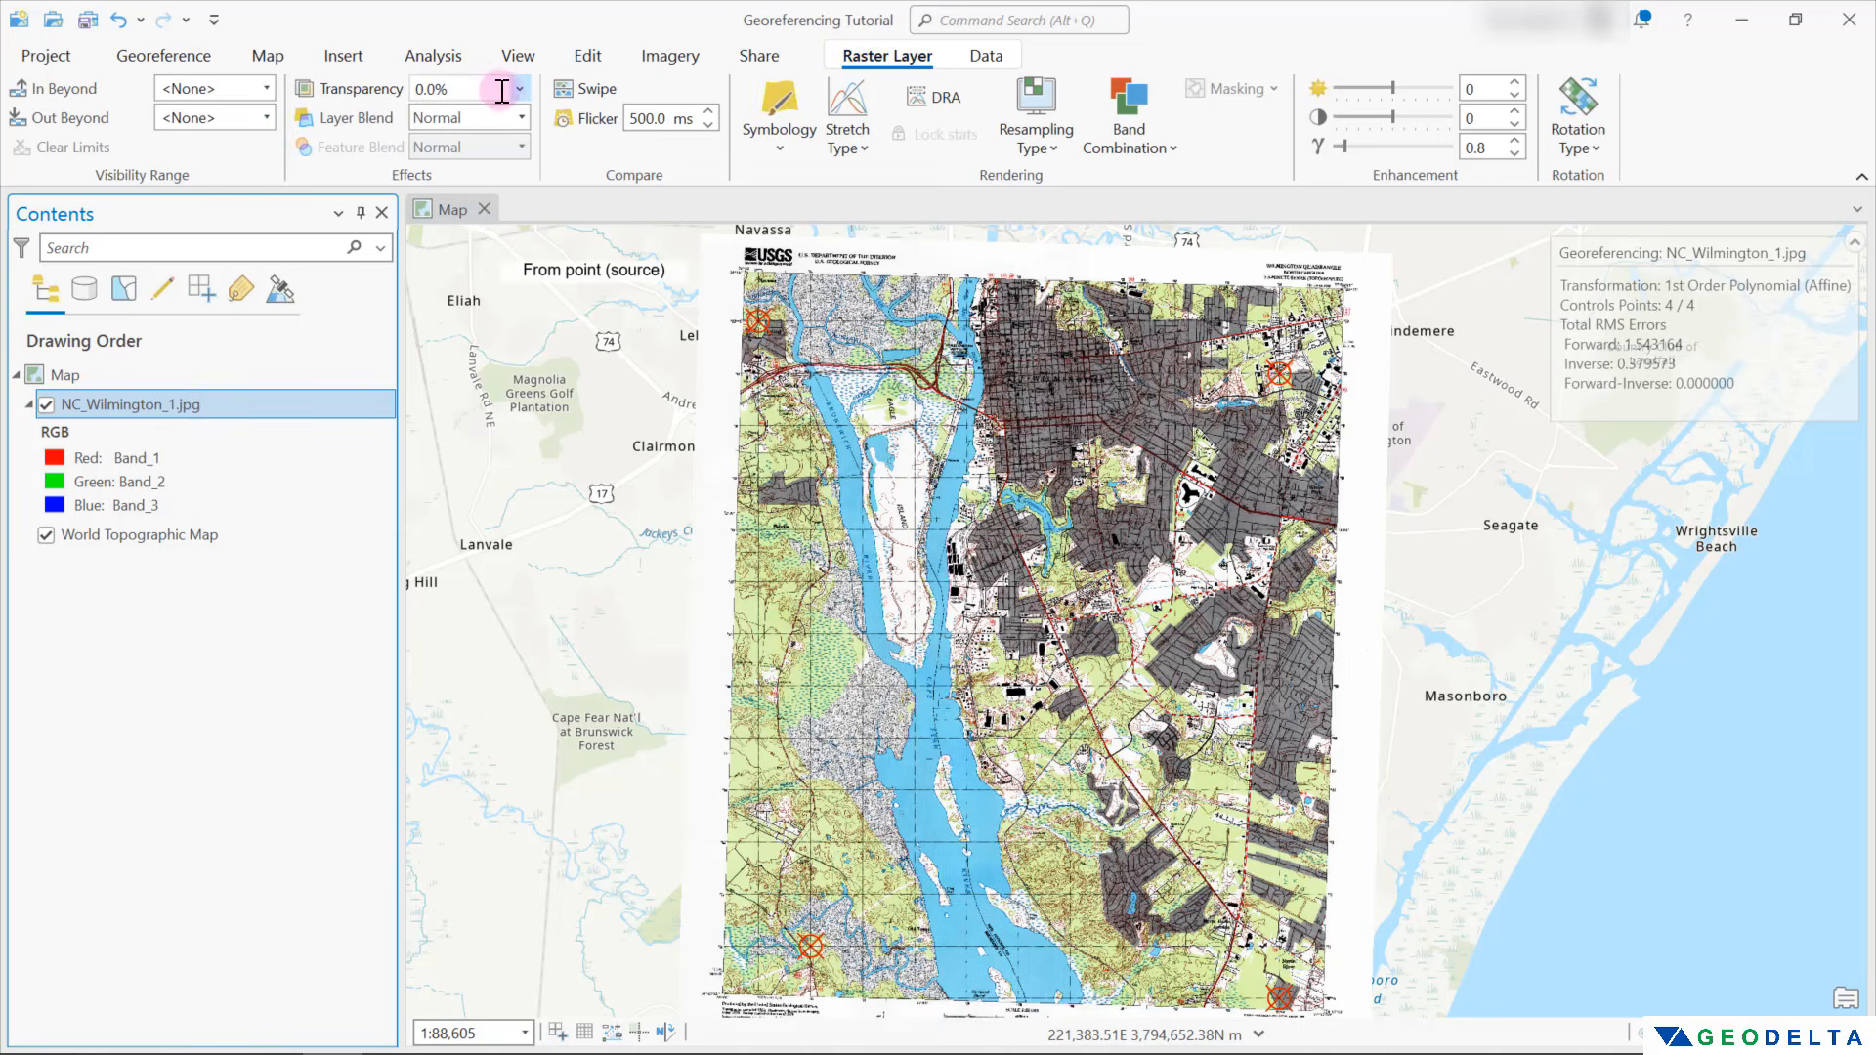
left_click(518, 89)
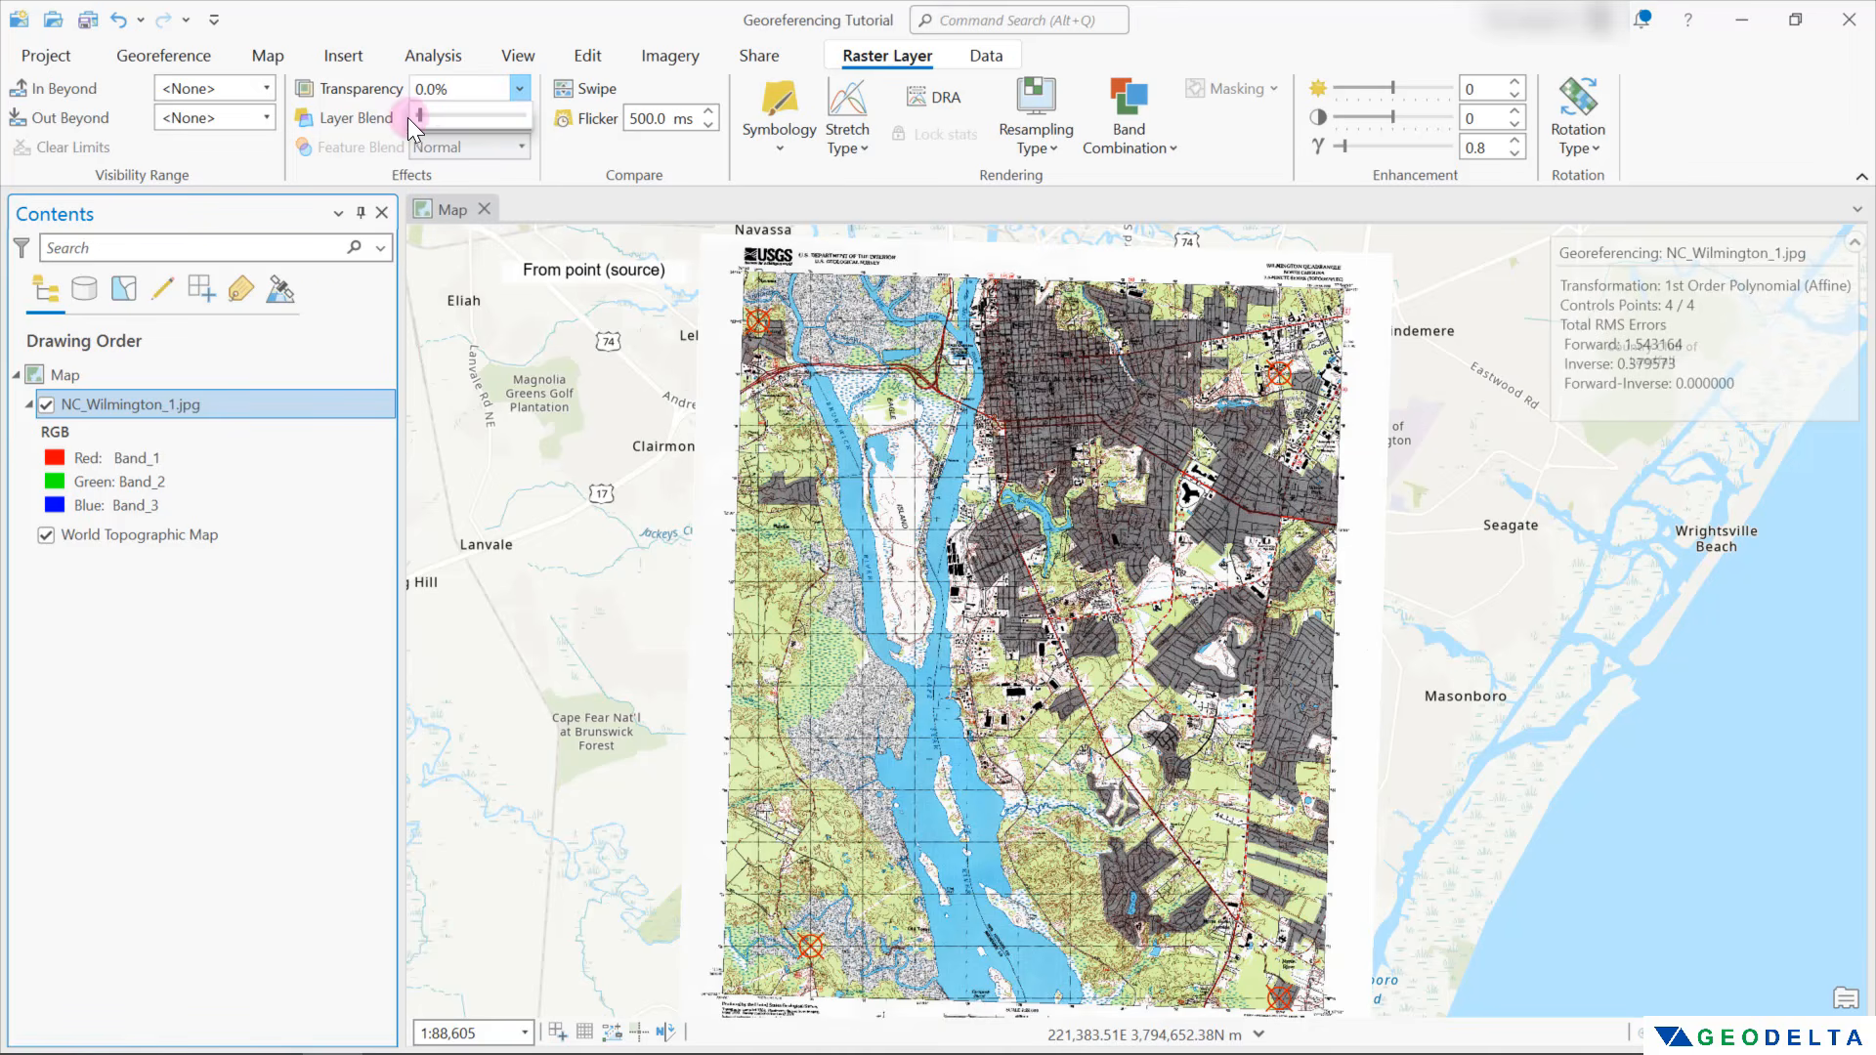
left_click_drag(420, 117, 475, 127)
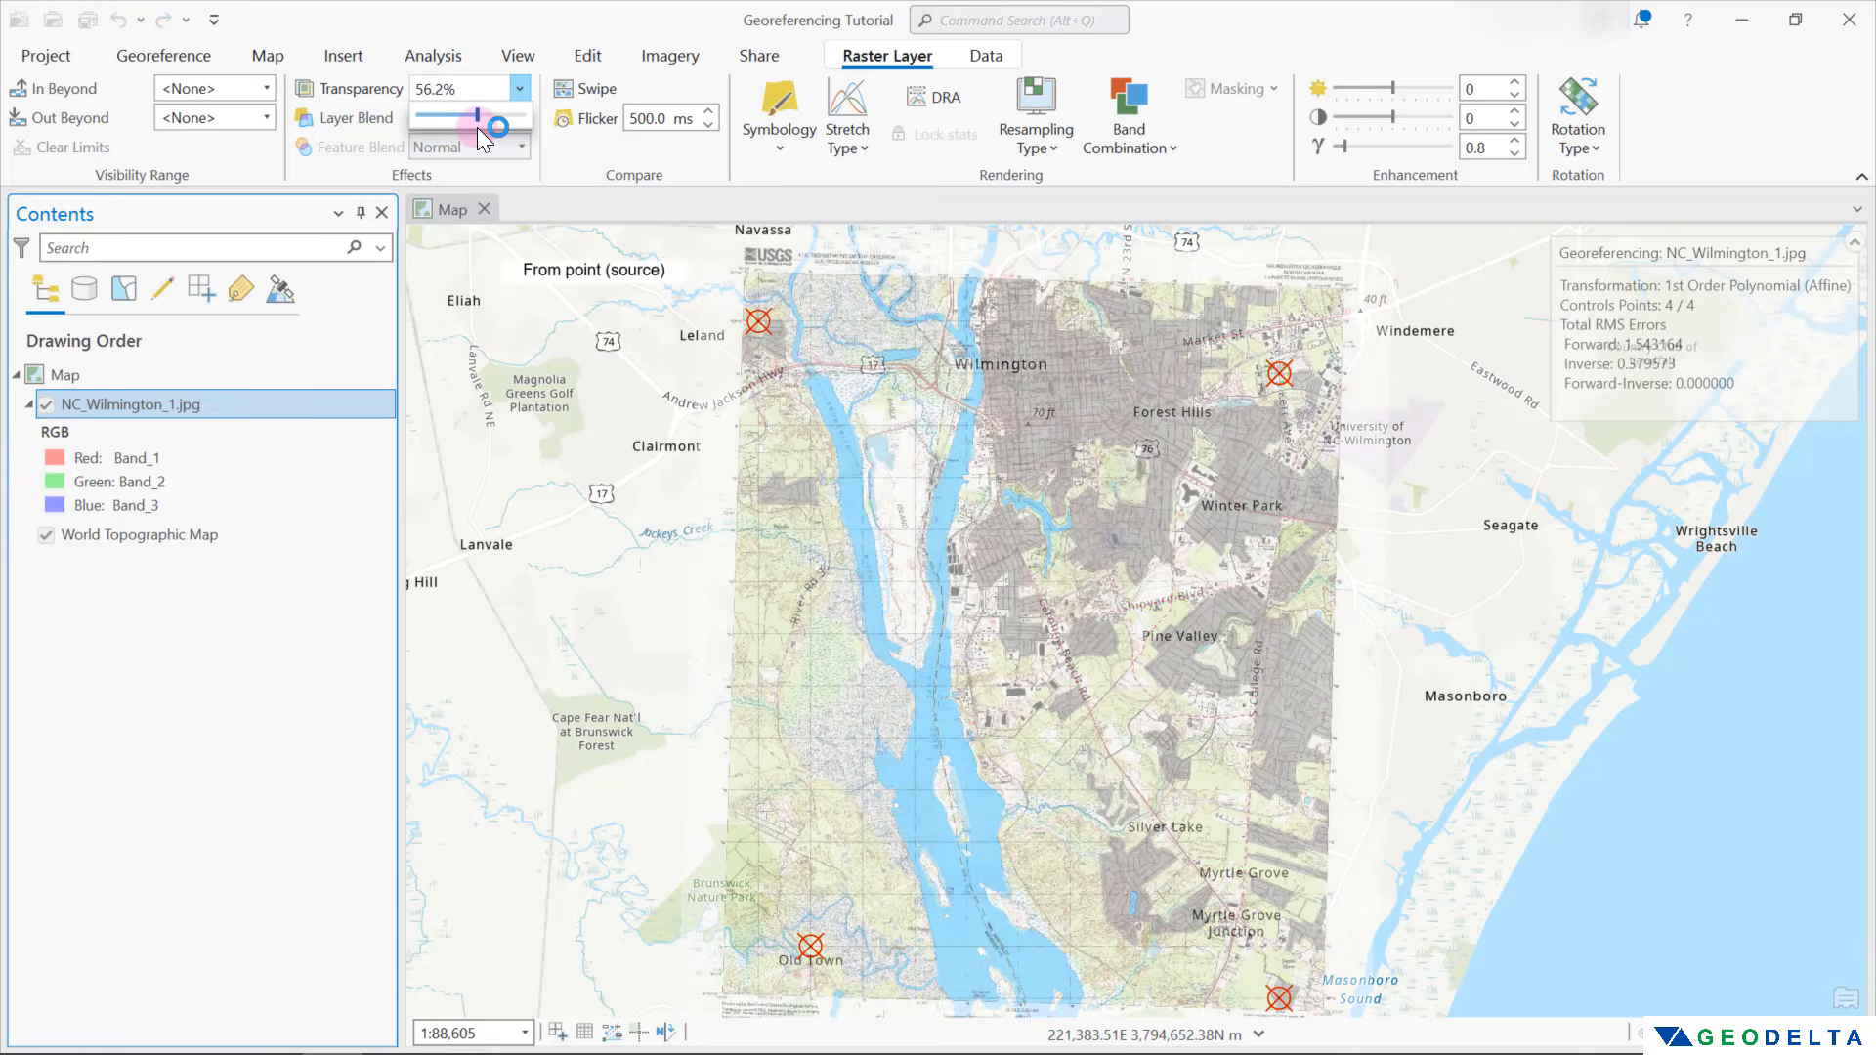
scroll(835, 379, "up", 5)
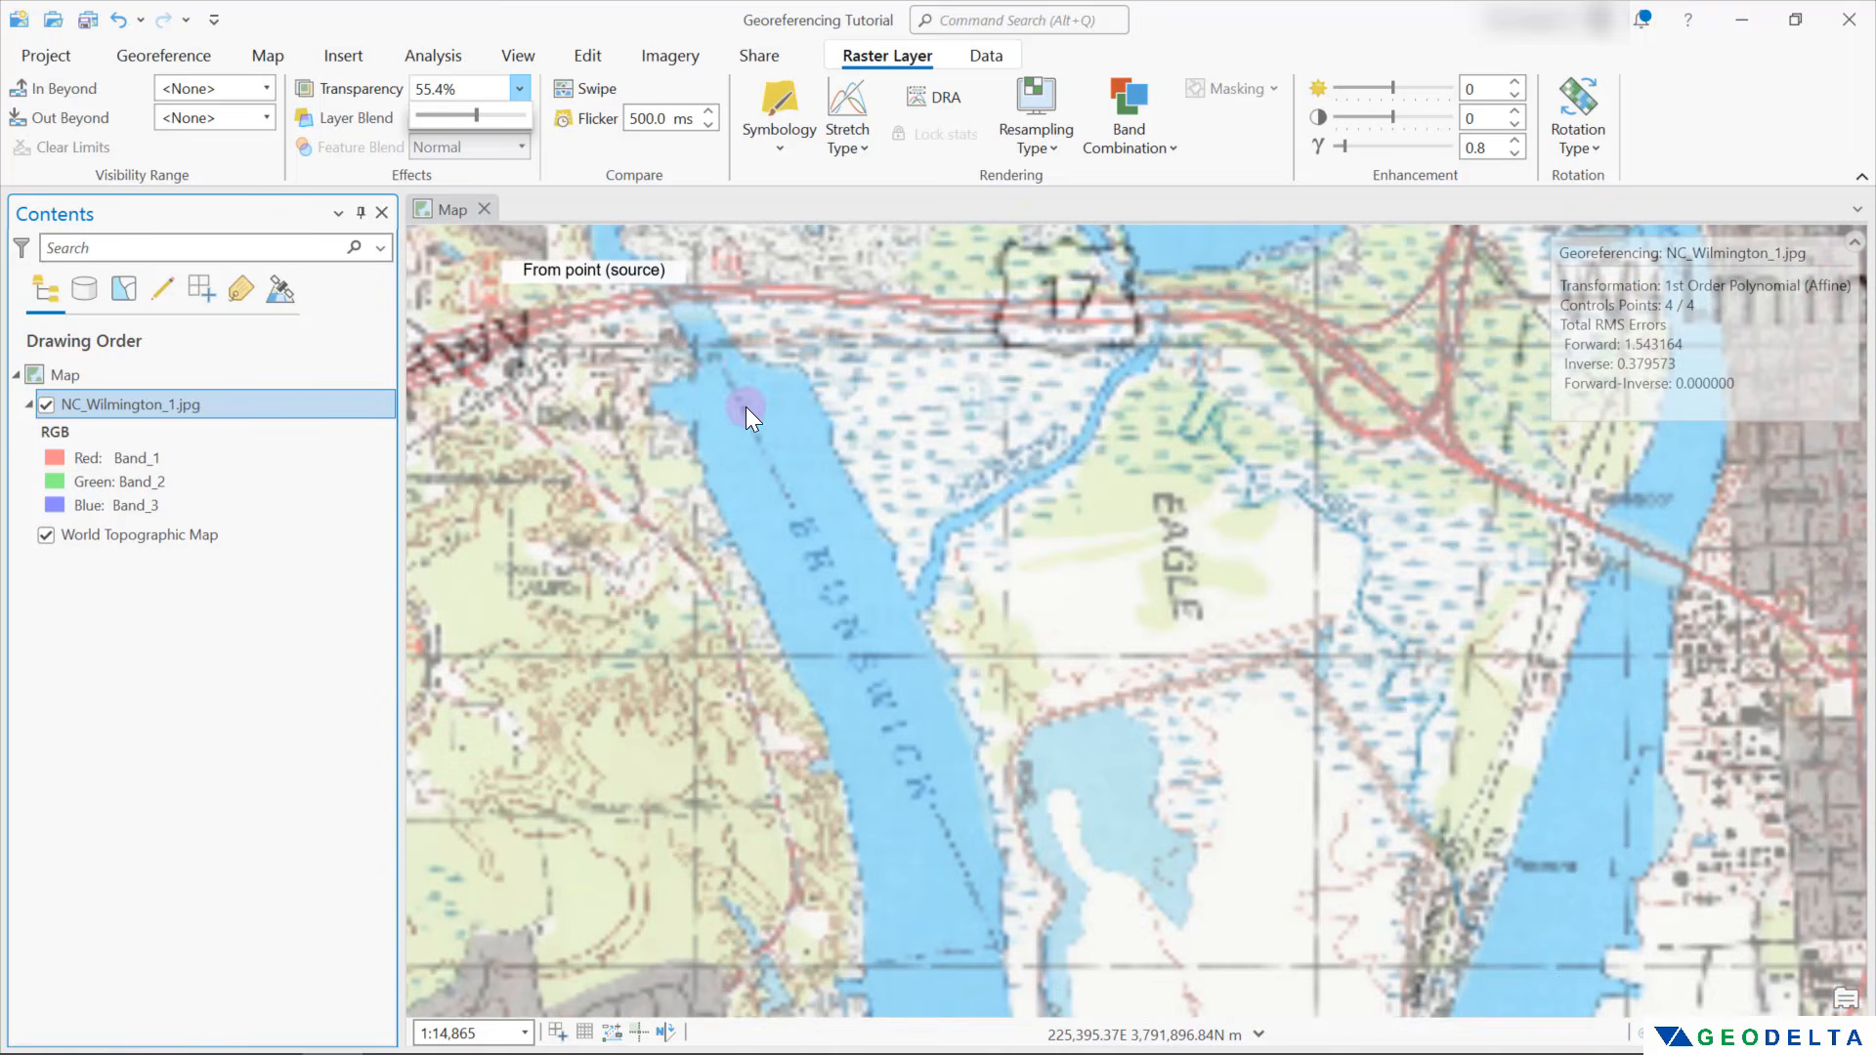
left_click(712, 372)
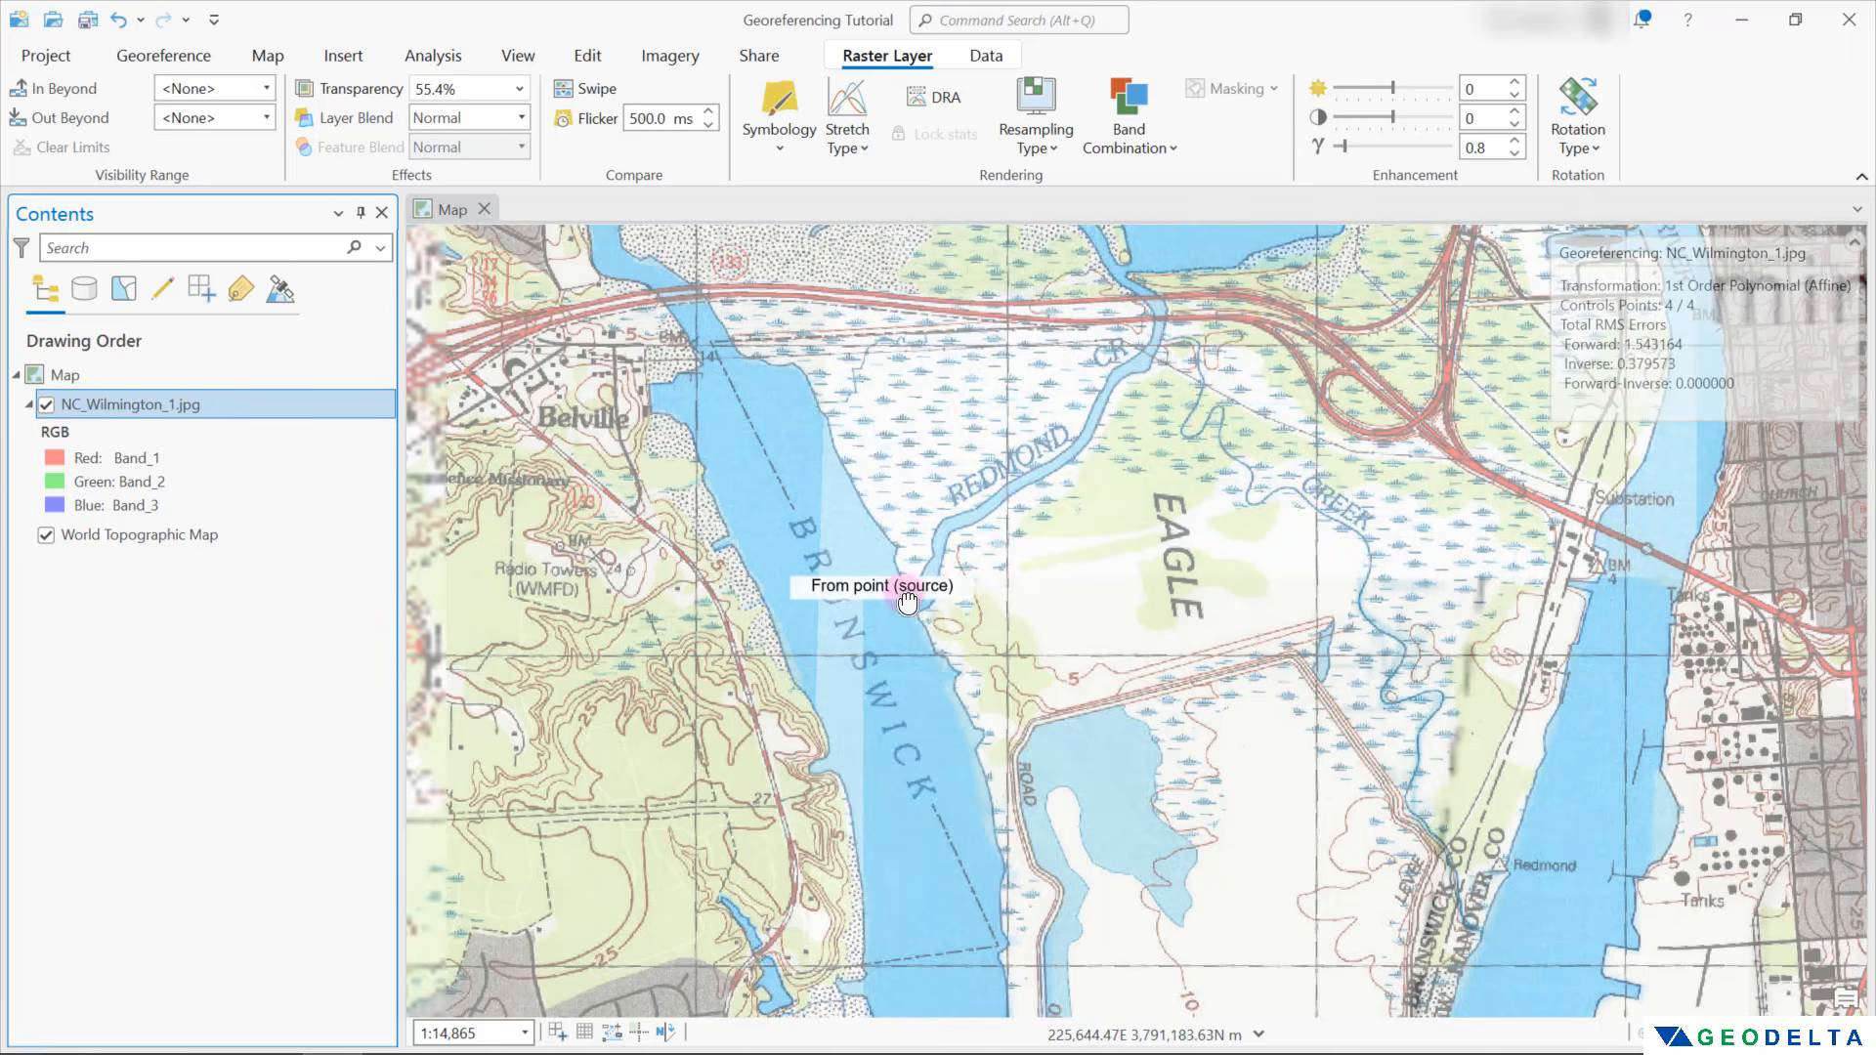
left_click_drag(935, 632, 1010, 721)
Reset the transparency of NC_Wilmington_1.jpg to 0% and show the whole scanned map again
left_click(518, 88)
left_click_drag(478, 115, 418, 117)
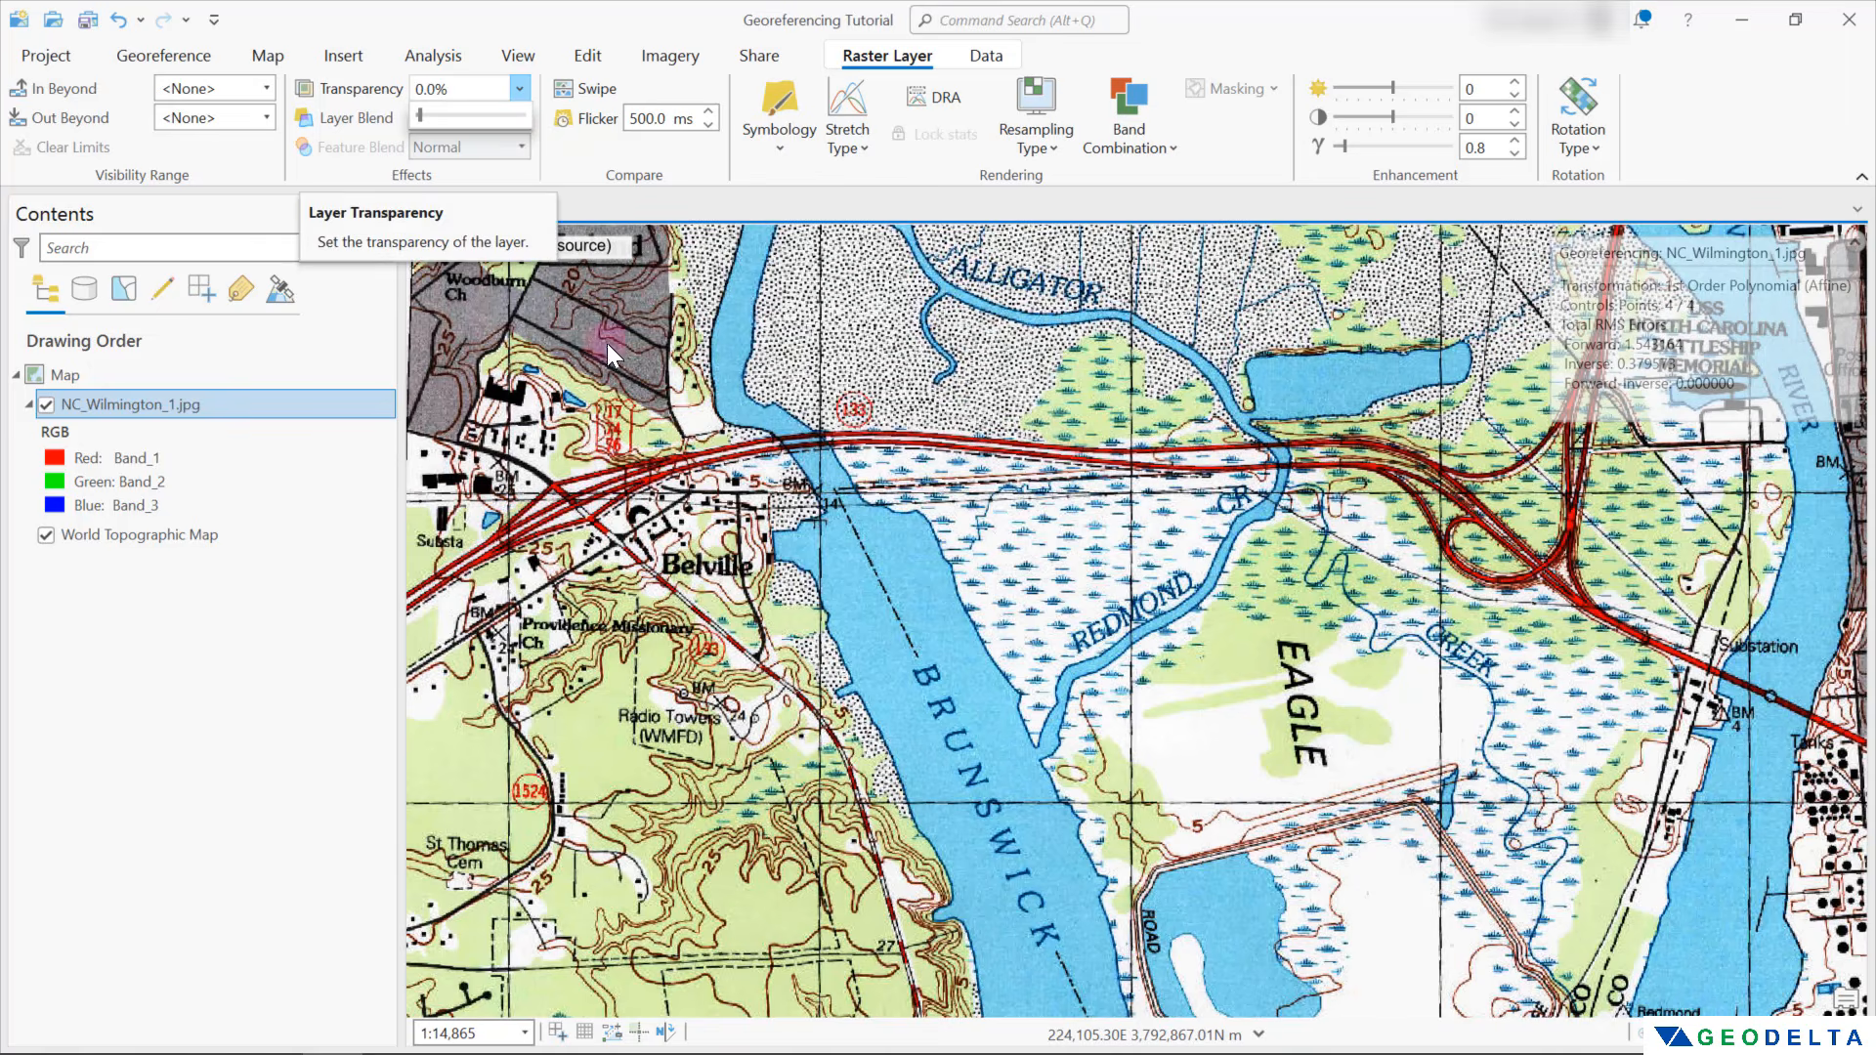
scroll(696, 444, "down", 3)
scroll(697, 445, "down", 6)
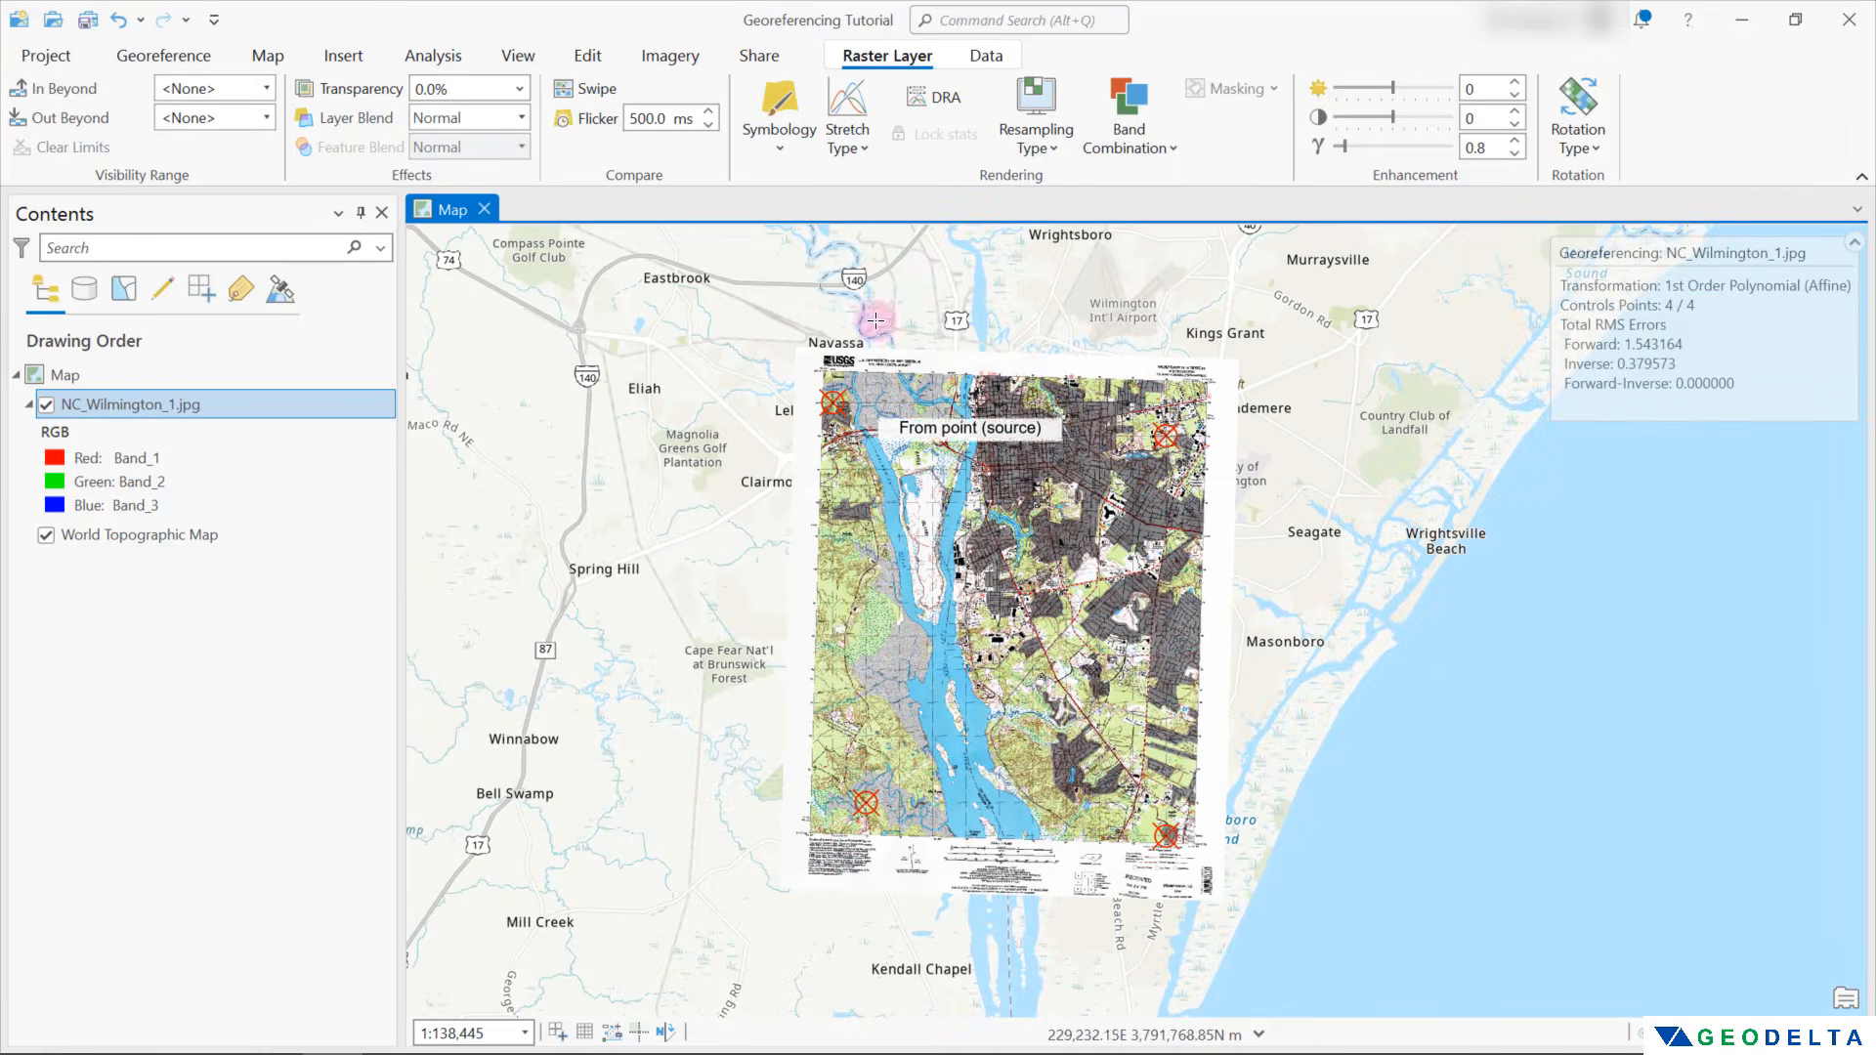
Open the control point table for NC_Wilmington_1.jpg and examine the map coordinates and residuals of the four links
left_click(162, 59)
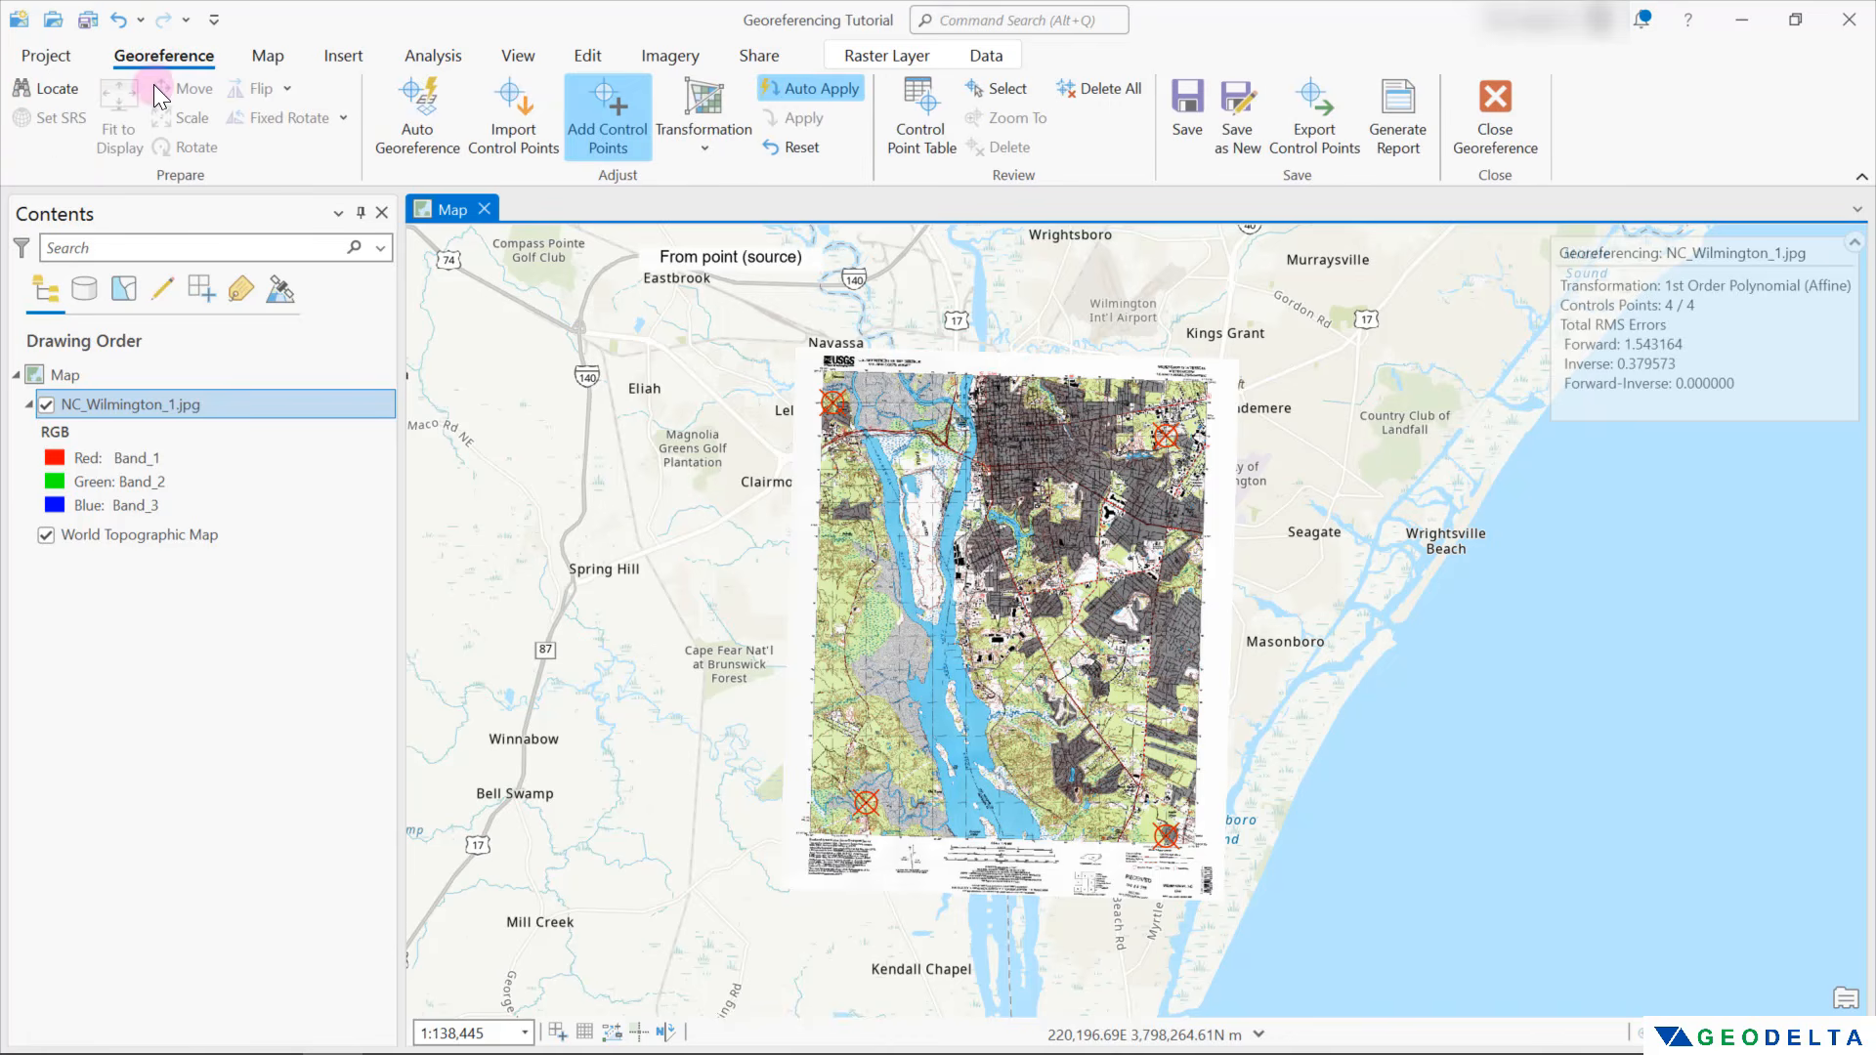
left_click(928, 103)
left_click(678, 806)
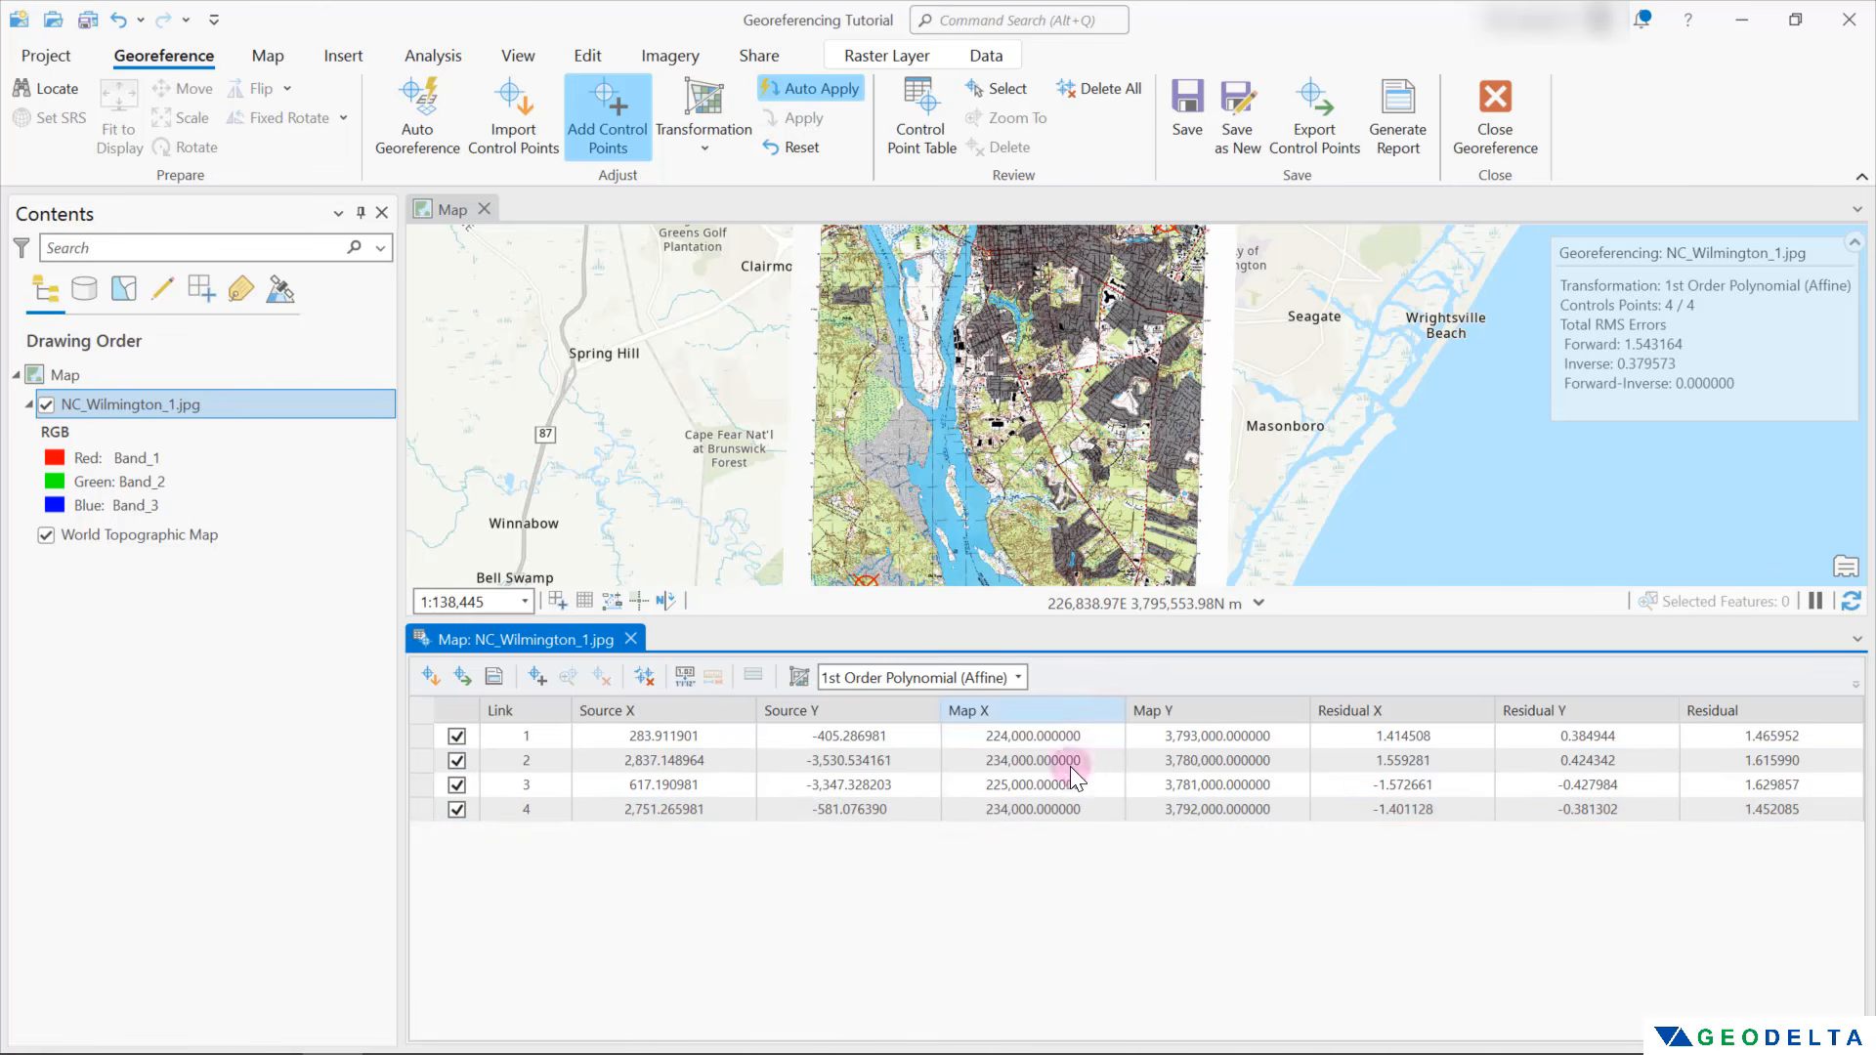
left_click(1212, 782)
left_click(1058, 840)
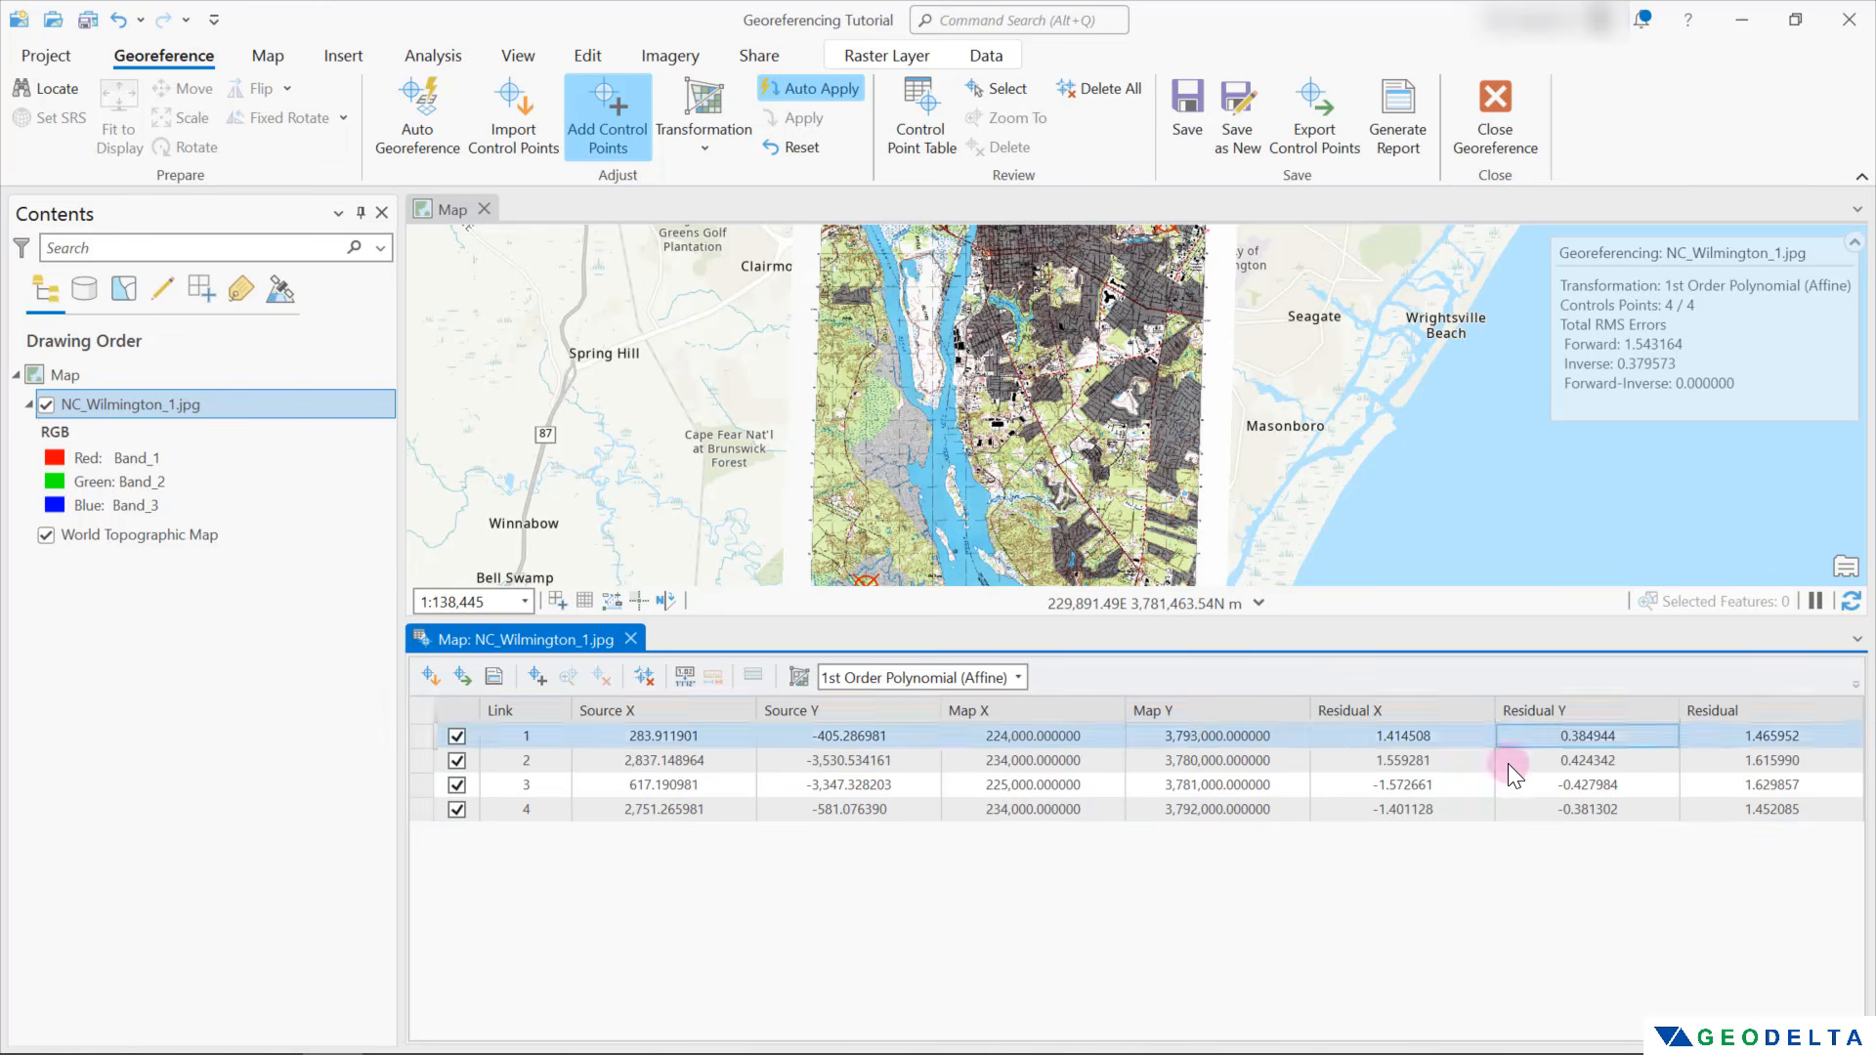
left_click(1492, 738)
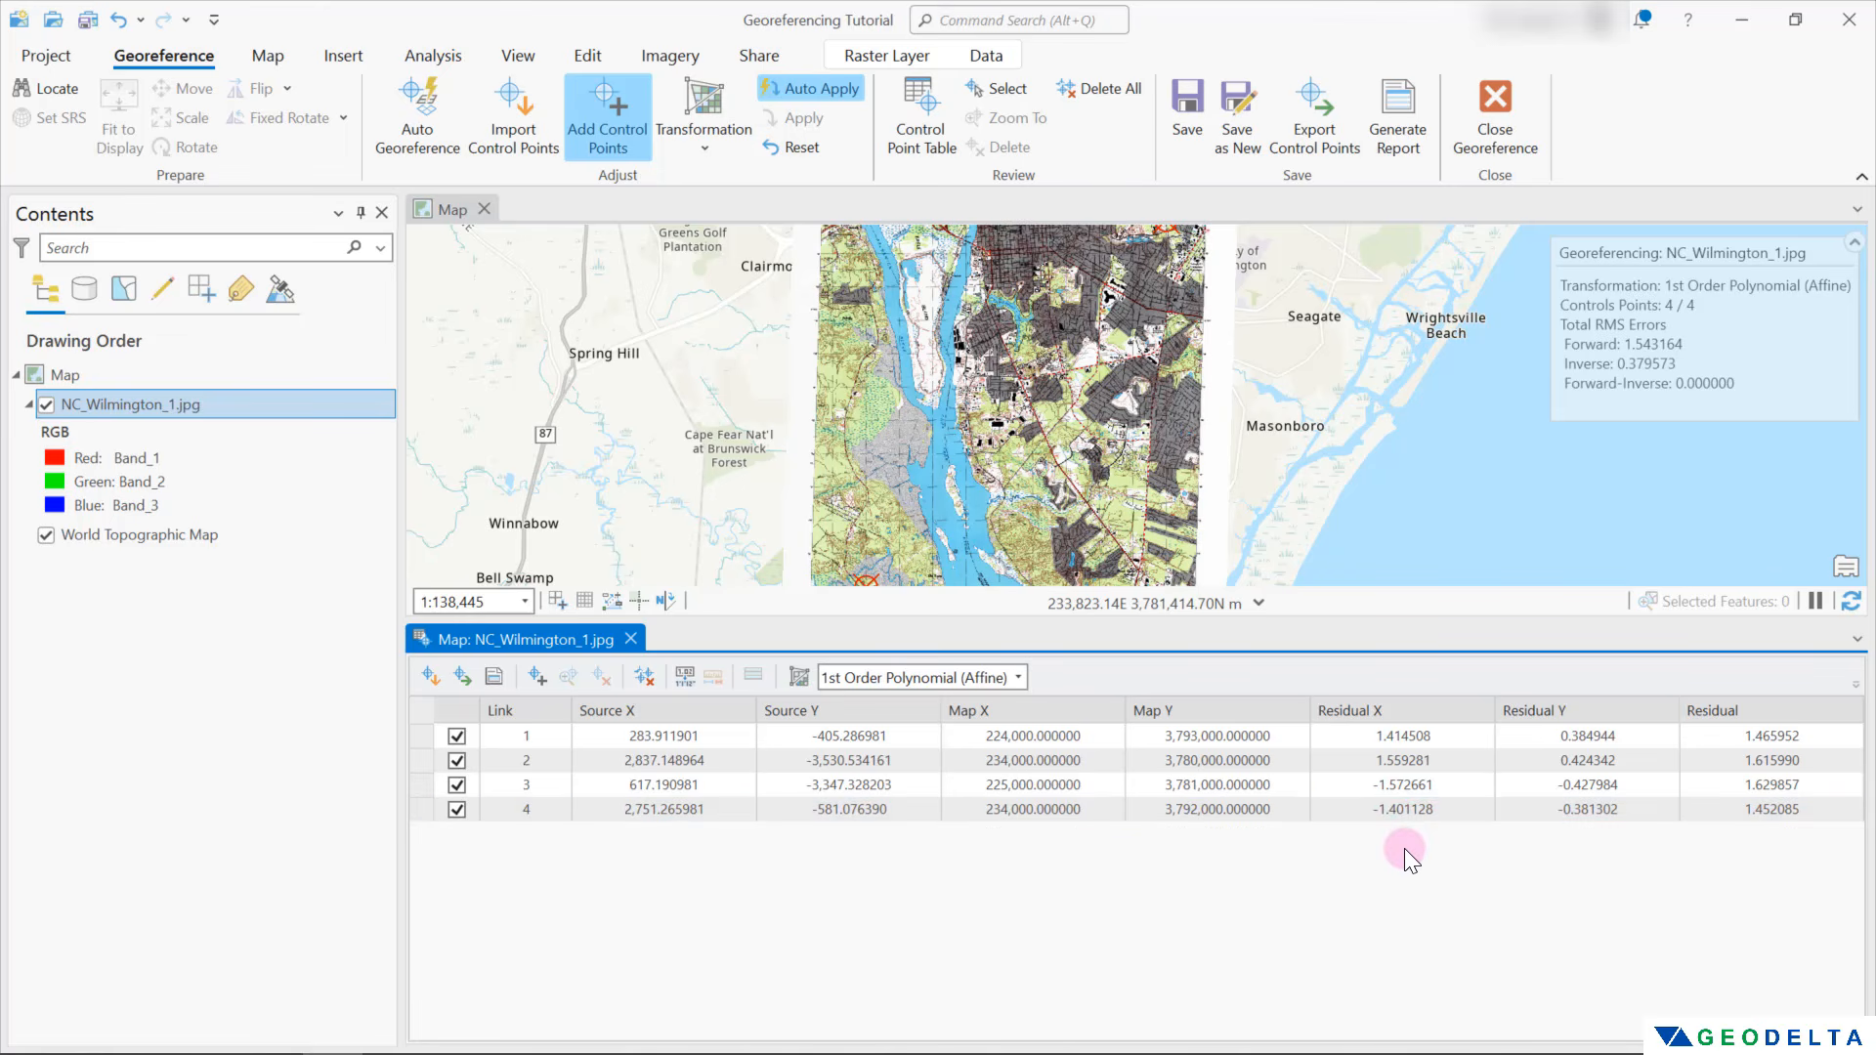
Review the available transformation types and their minimum control point requirements, keeping 1st Order Polynomial (Affine)
left_click(705, 144)
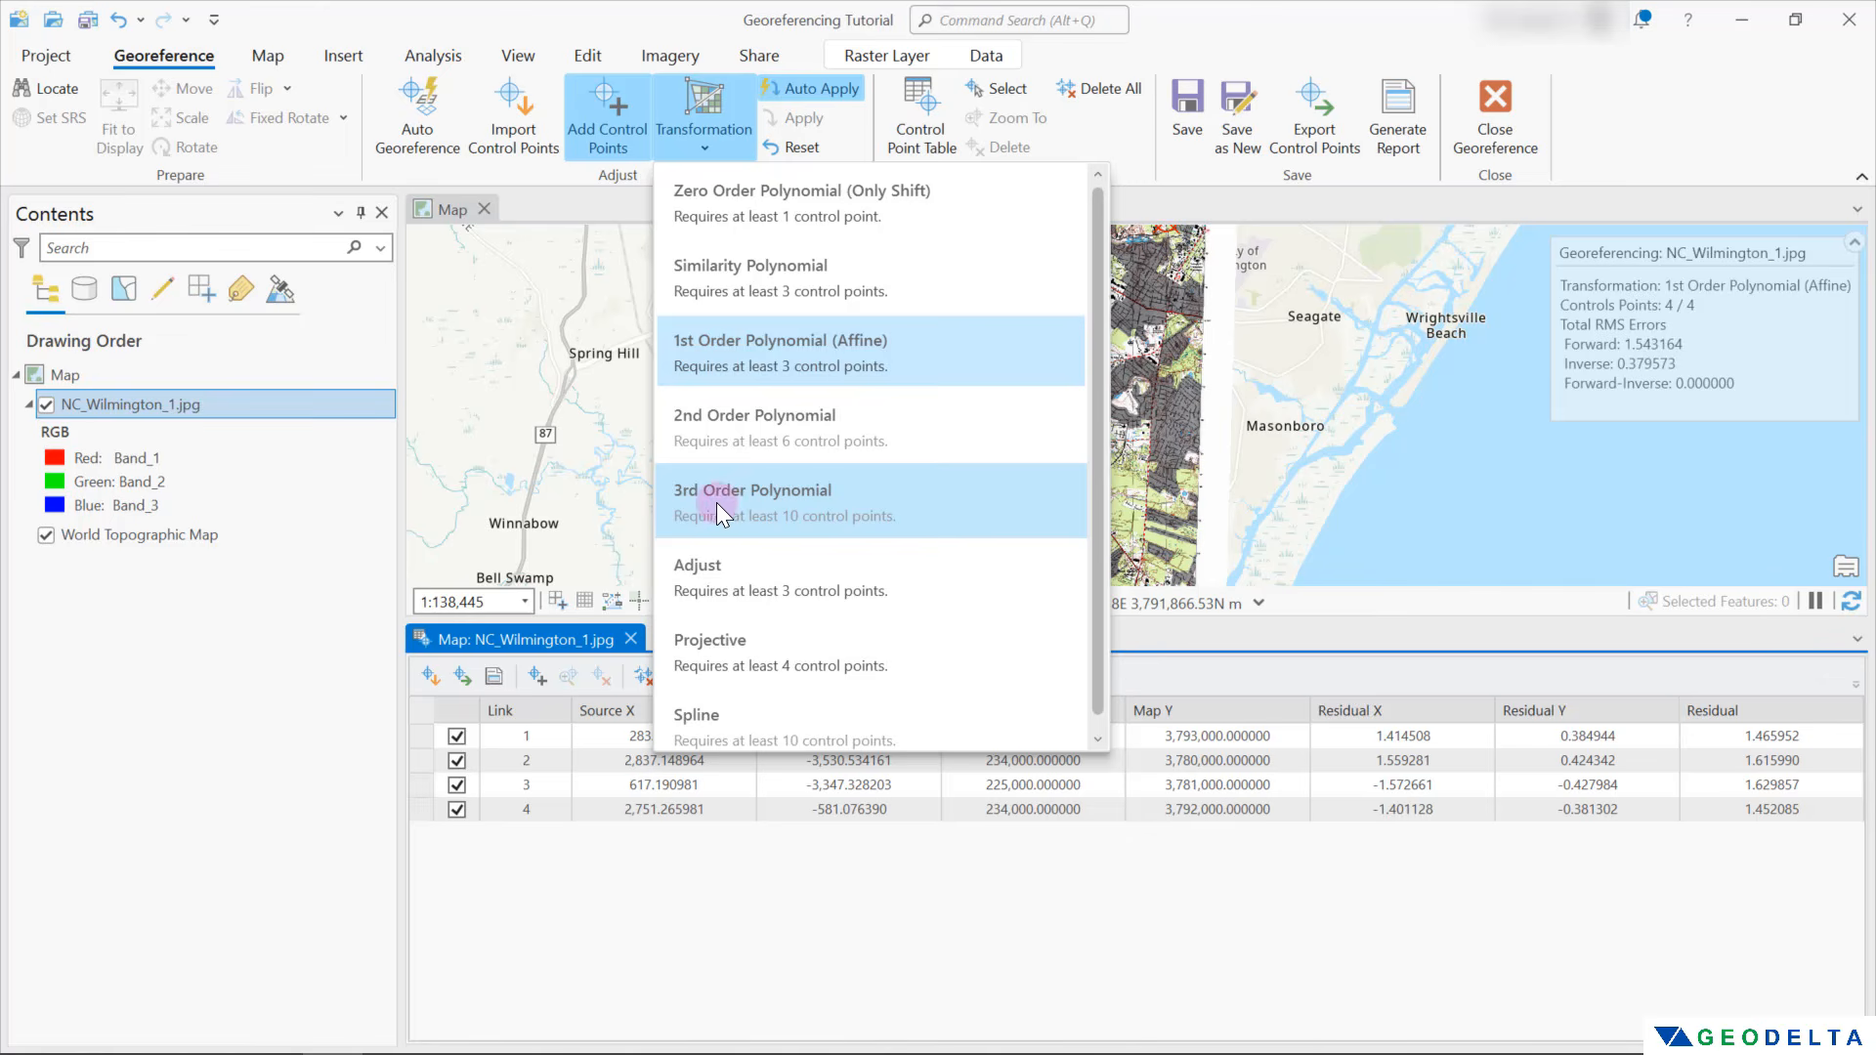
left_click(1706, 156)
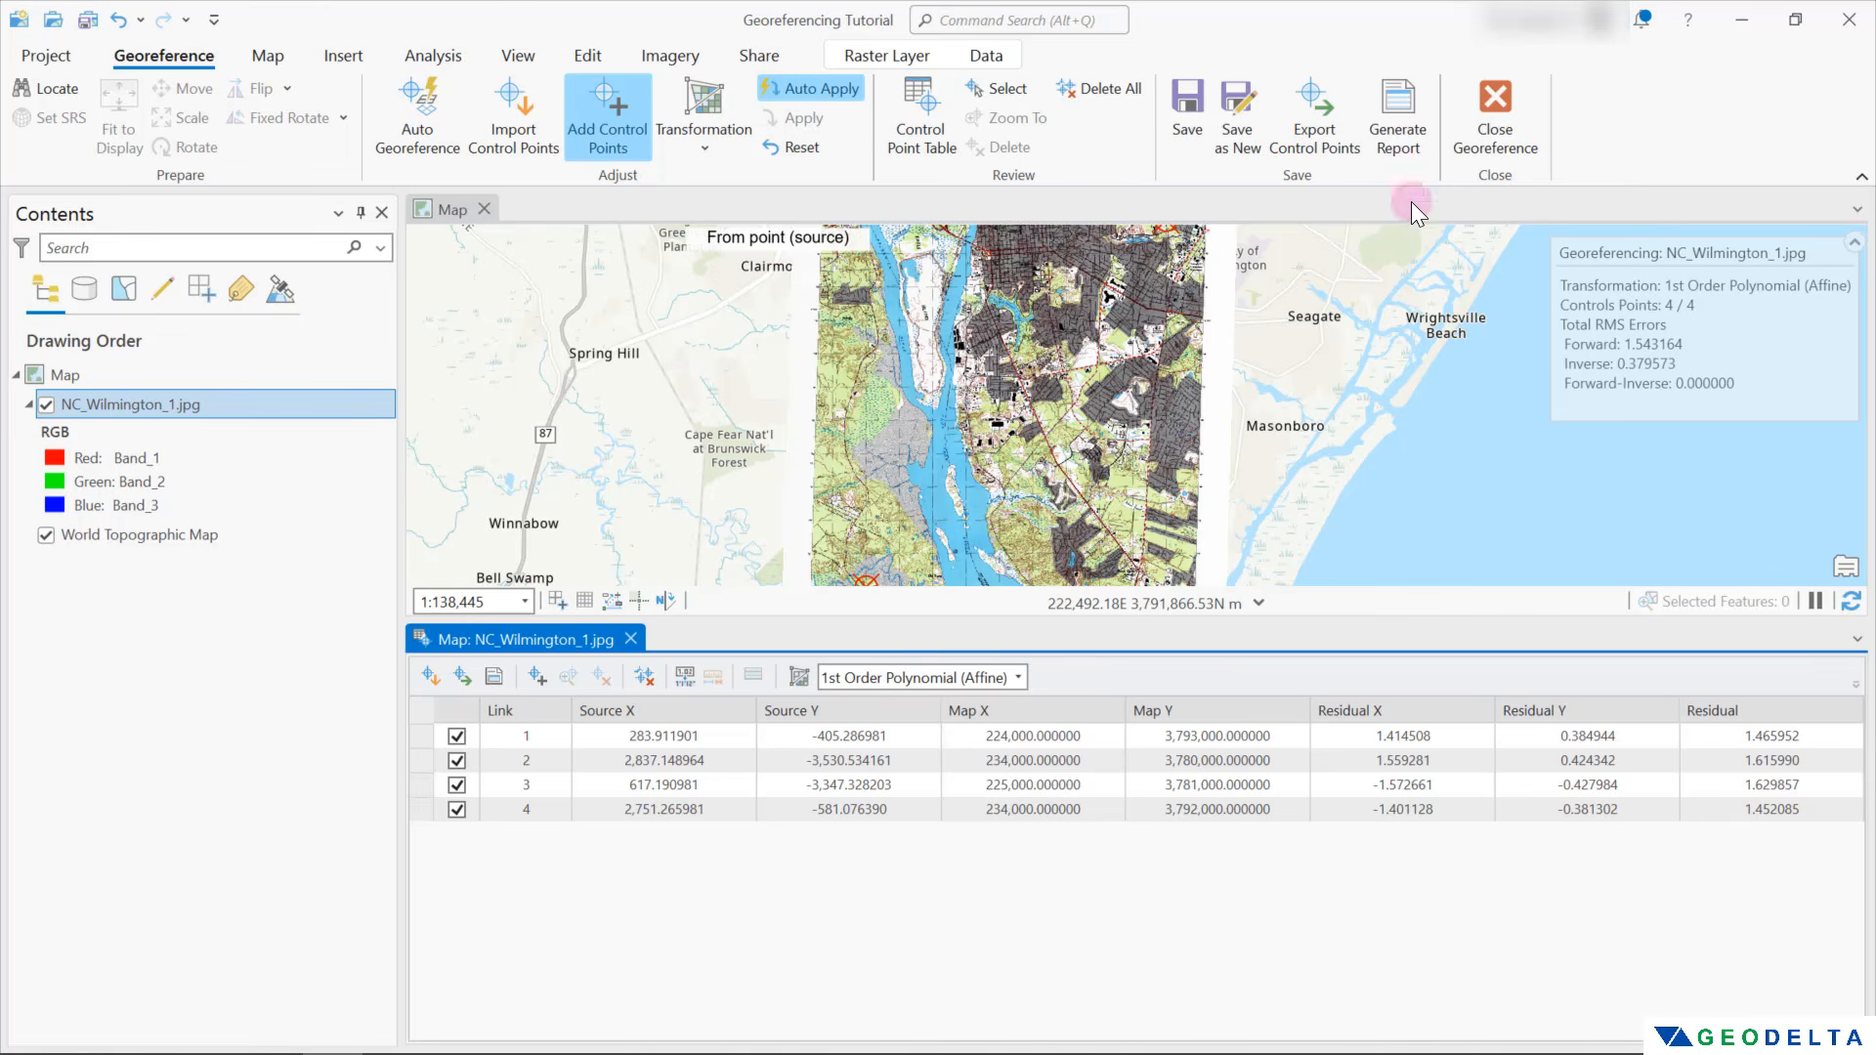
left_click(719, 135)
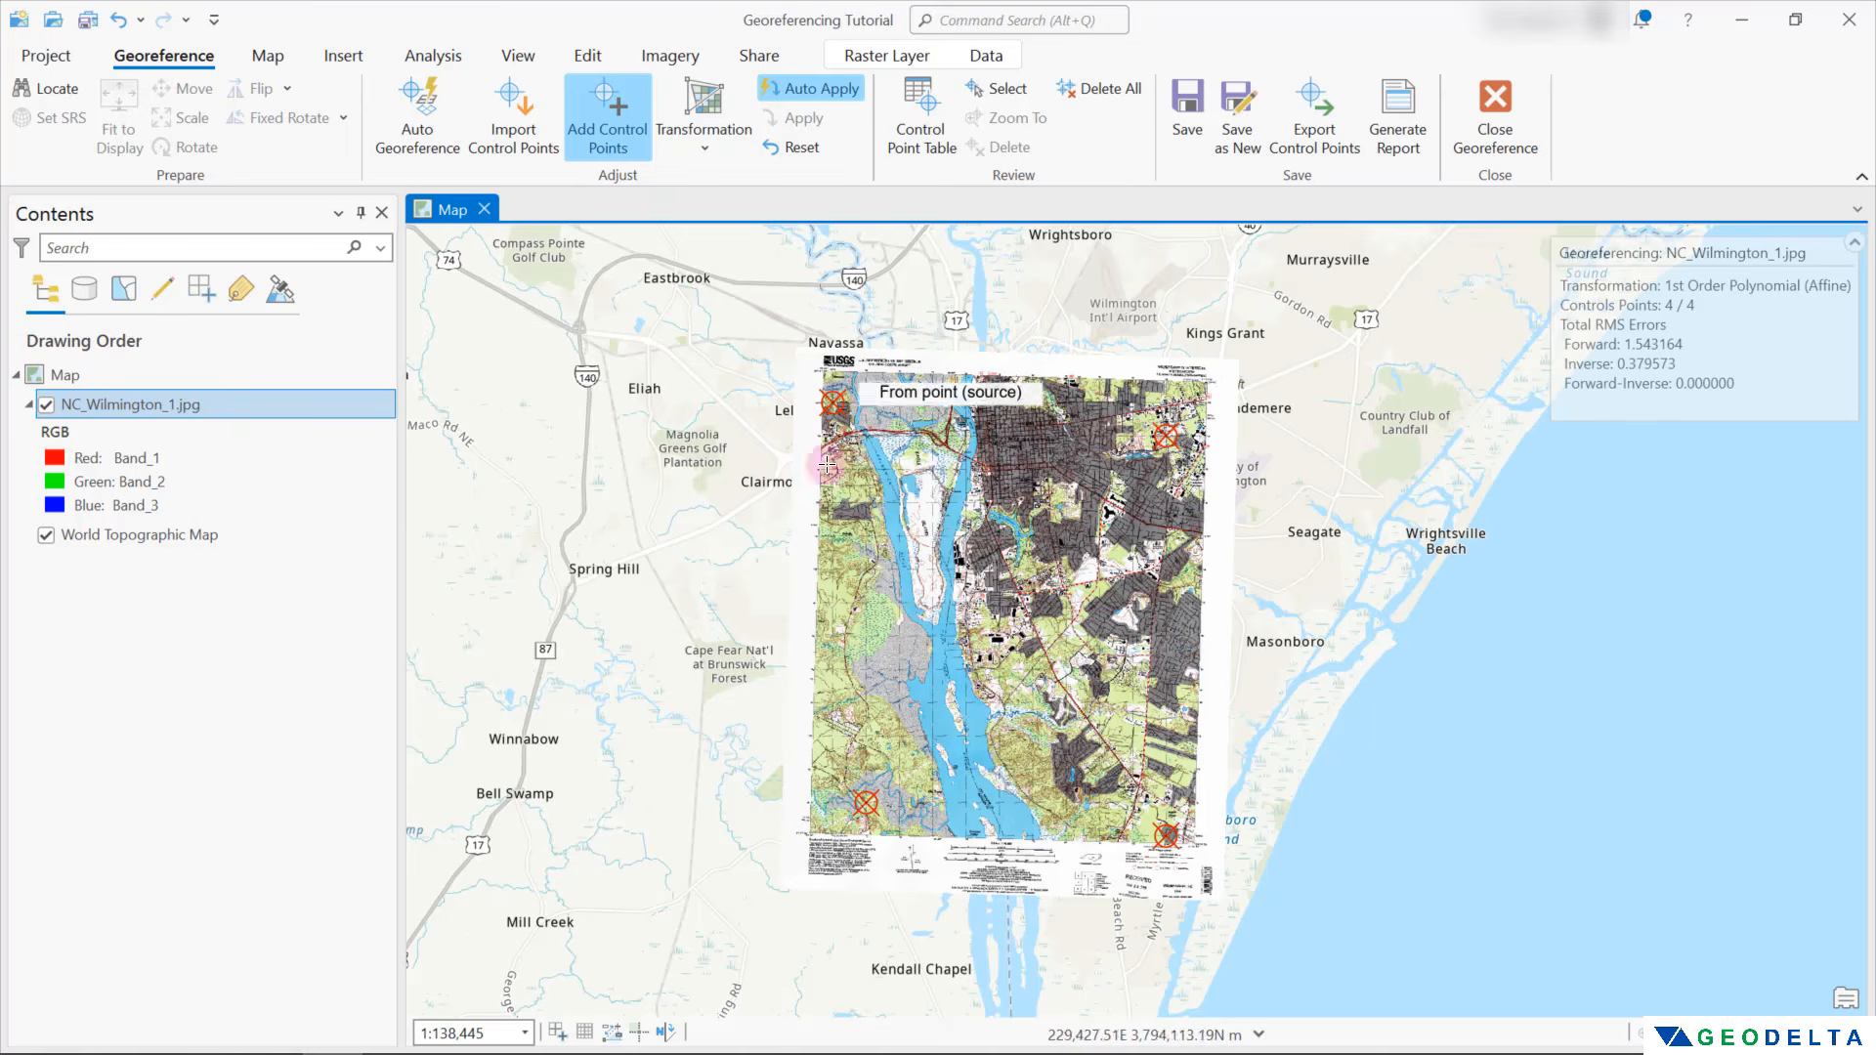
Save the georeferencing to NC_Wilmington_1.jpg and inspect its world file and auxiliary file in the 61. Georeferencing folder
left_click(1192, 119)
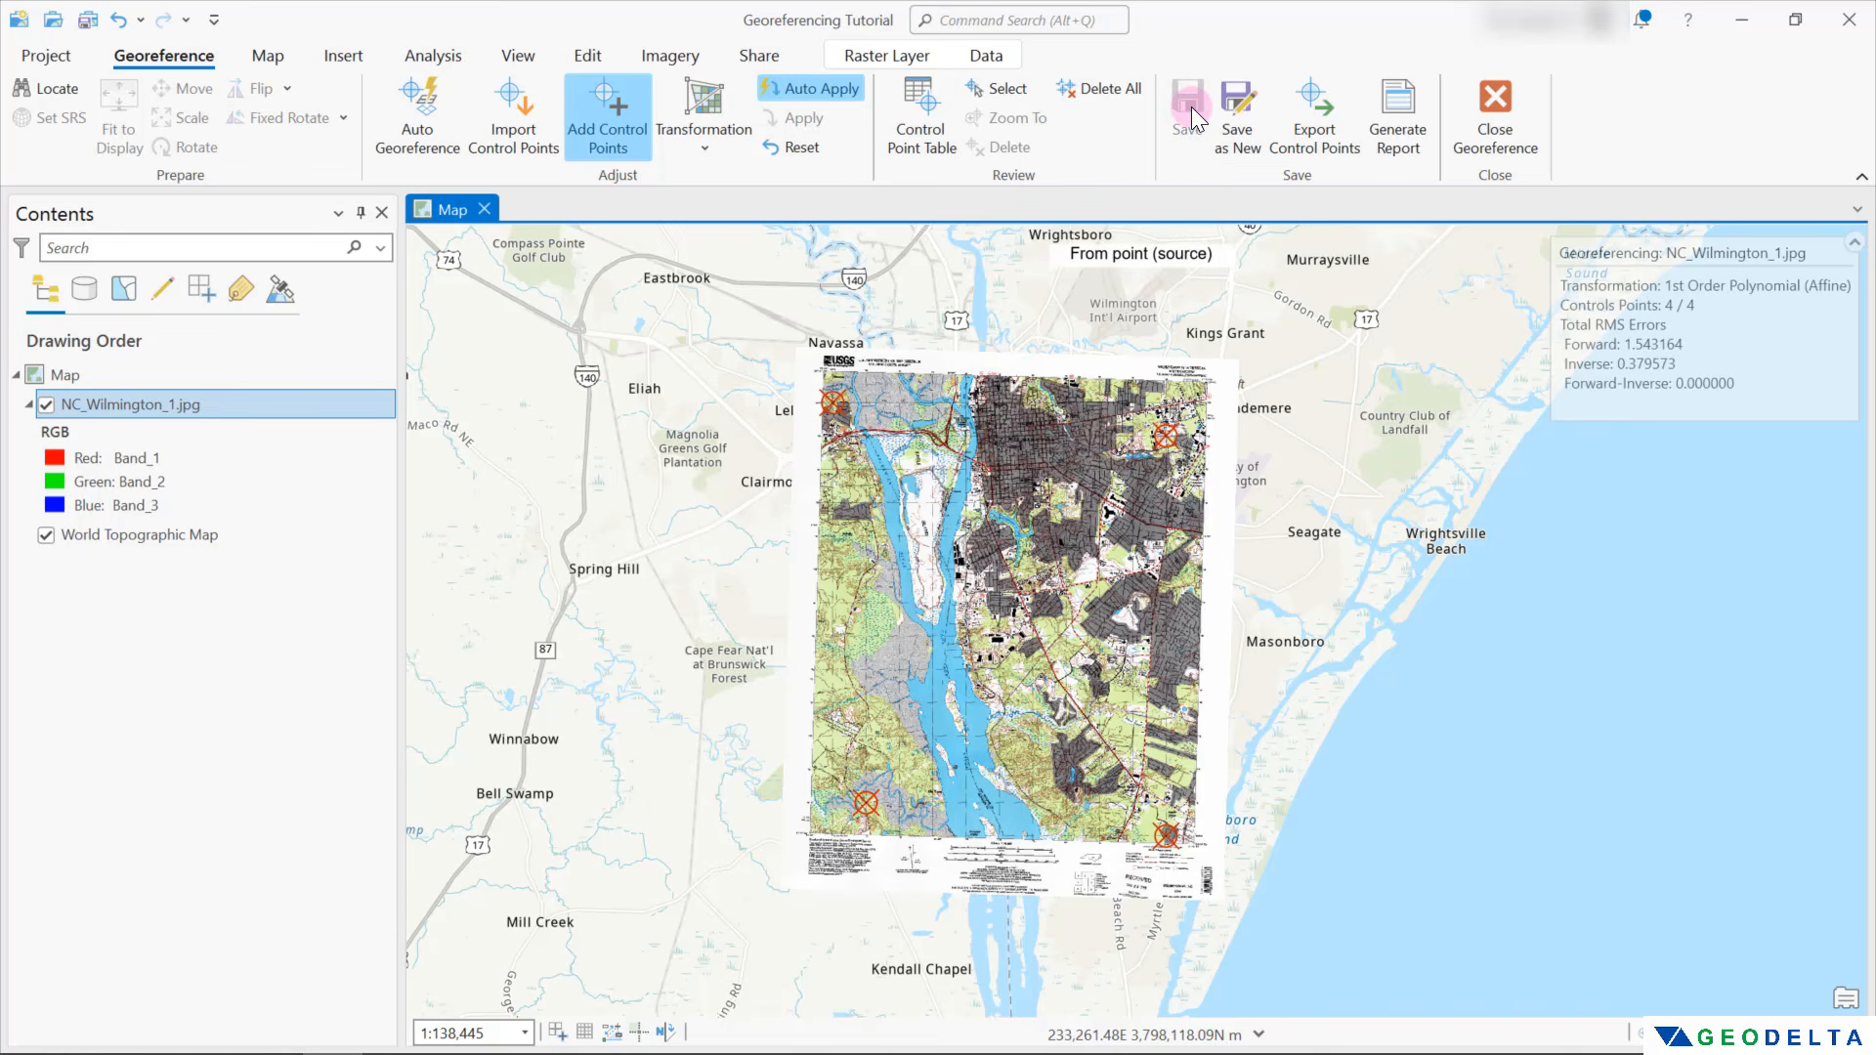
left_click(152, 1040)
left_click_drag(1241, 363, 1141, 341)
left_click_drag(1223, 675, 826, 532)
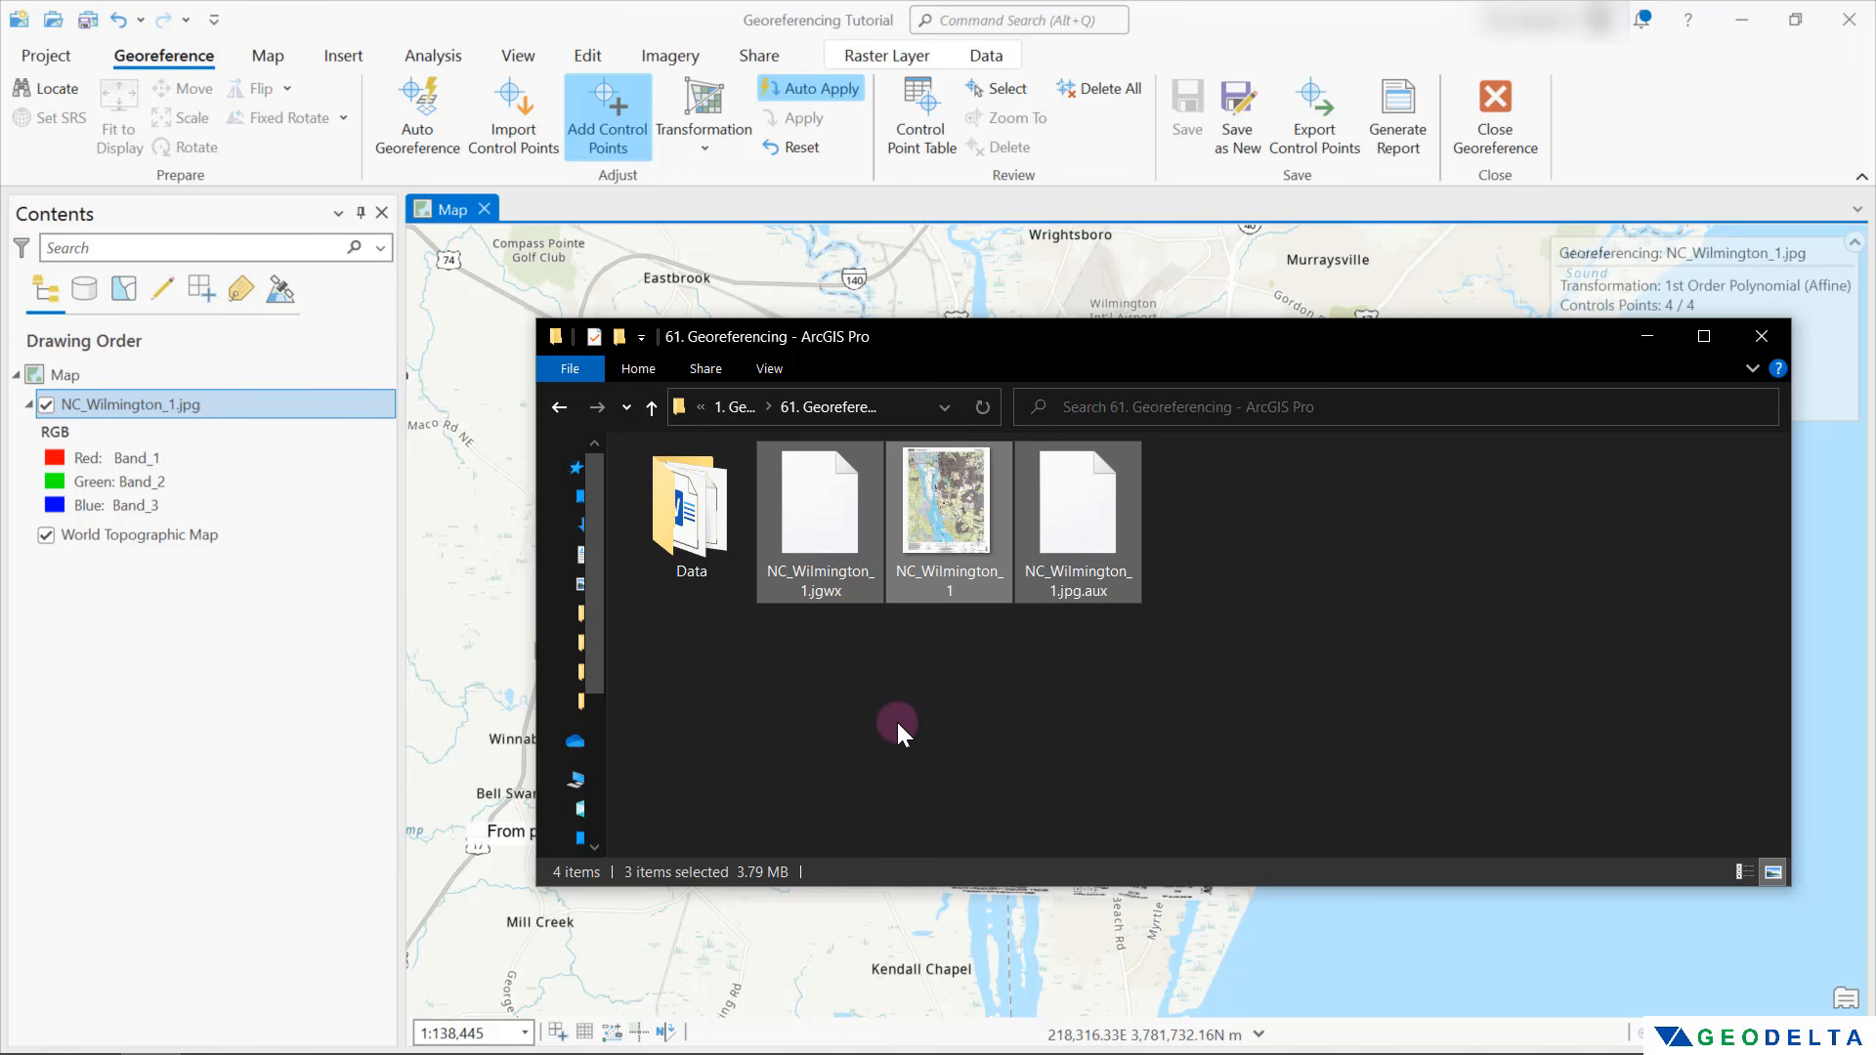
left_click(1190, 738)
left_click(1046, 676)
left_click_drag(1247, 727, 838, 518)
left_click(1134, 747)
Remove the NC_Wilmington_1.jpg layer from the map
left_click(258, 533)
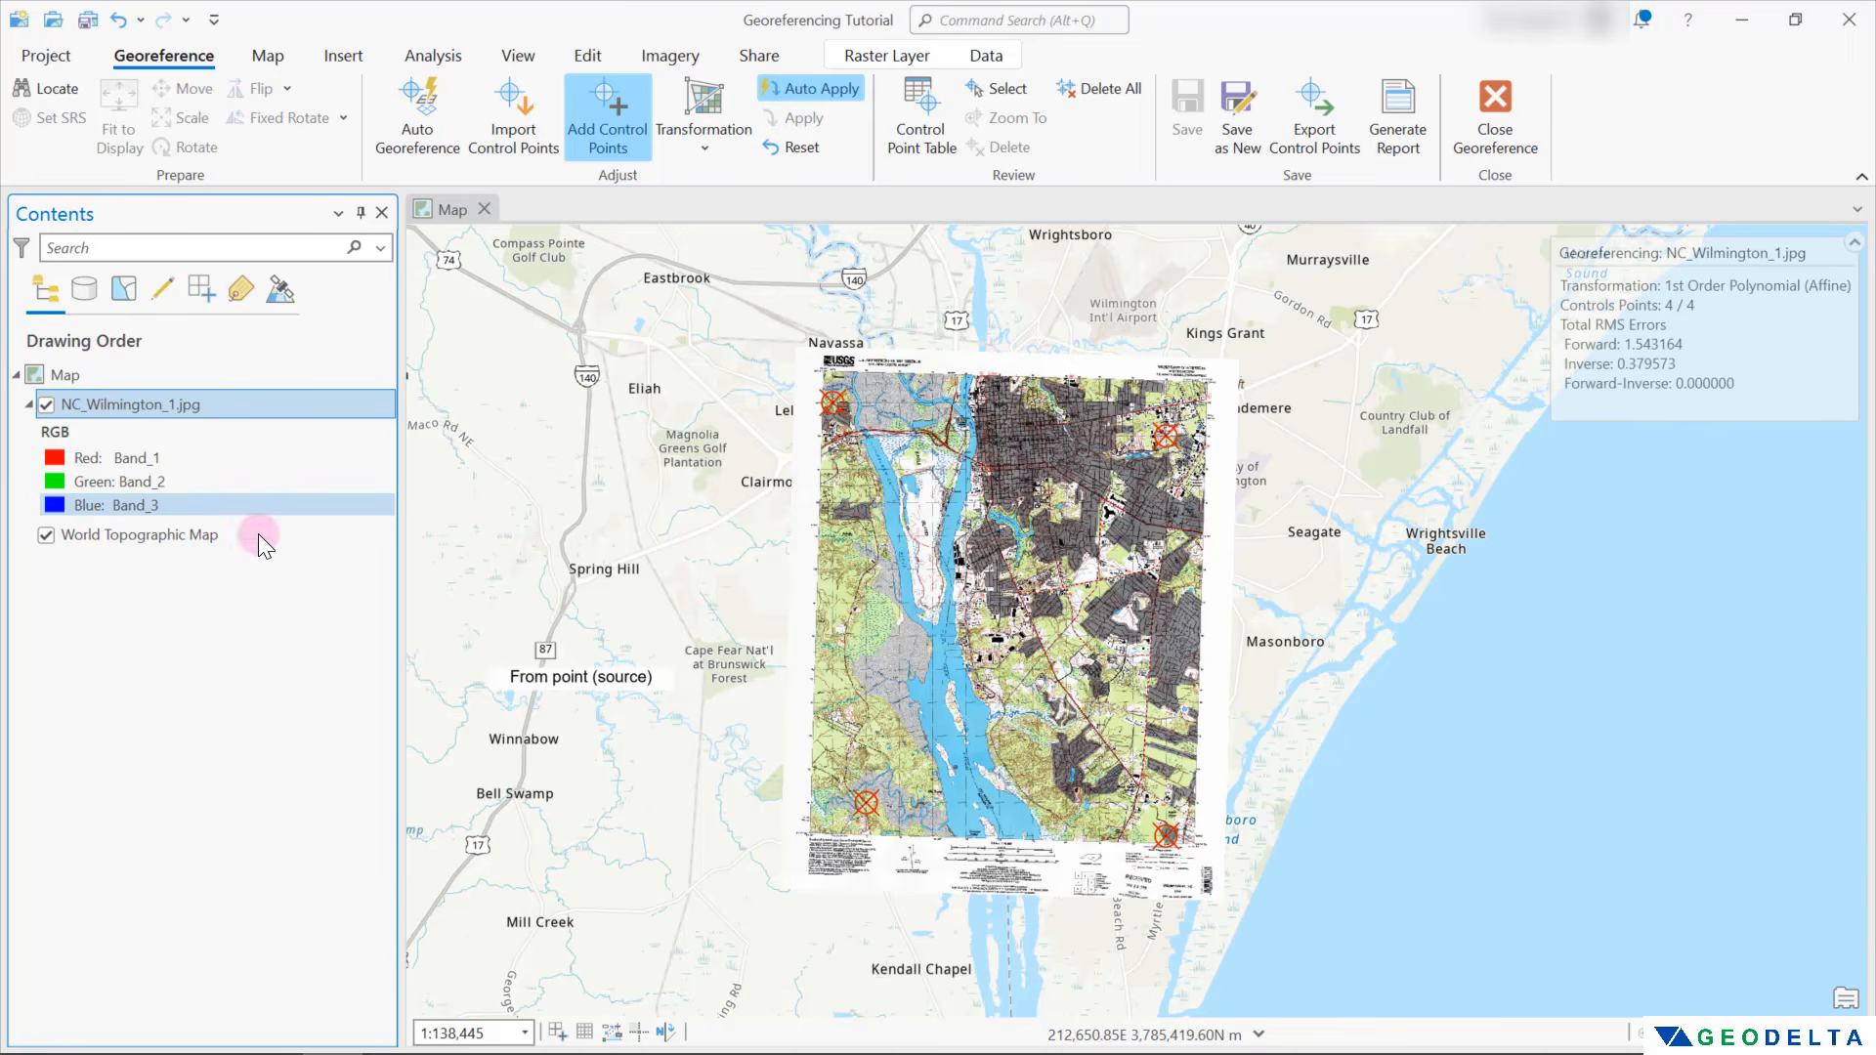
right_click(132, 401)
left_click(202, 288)
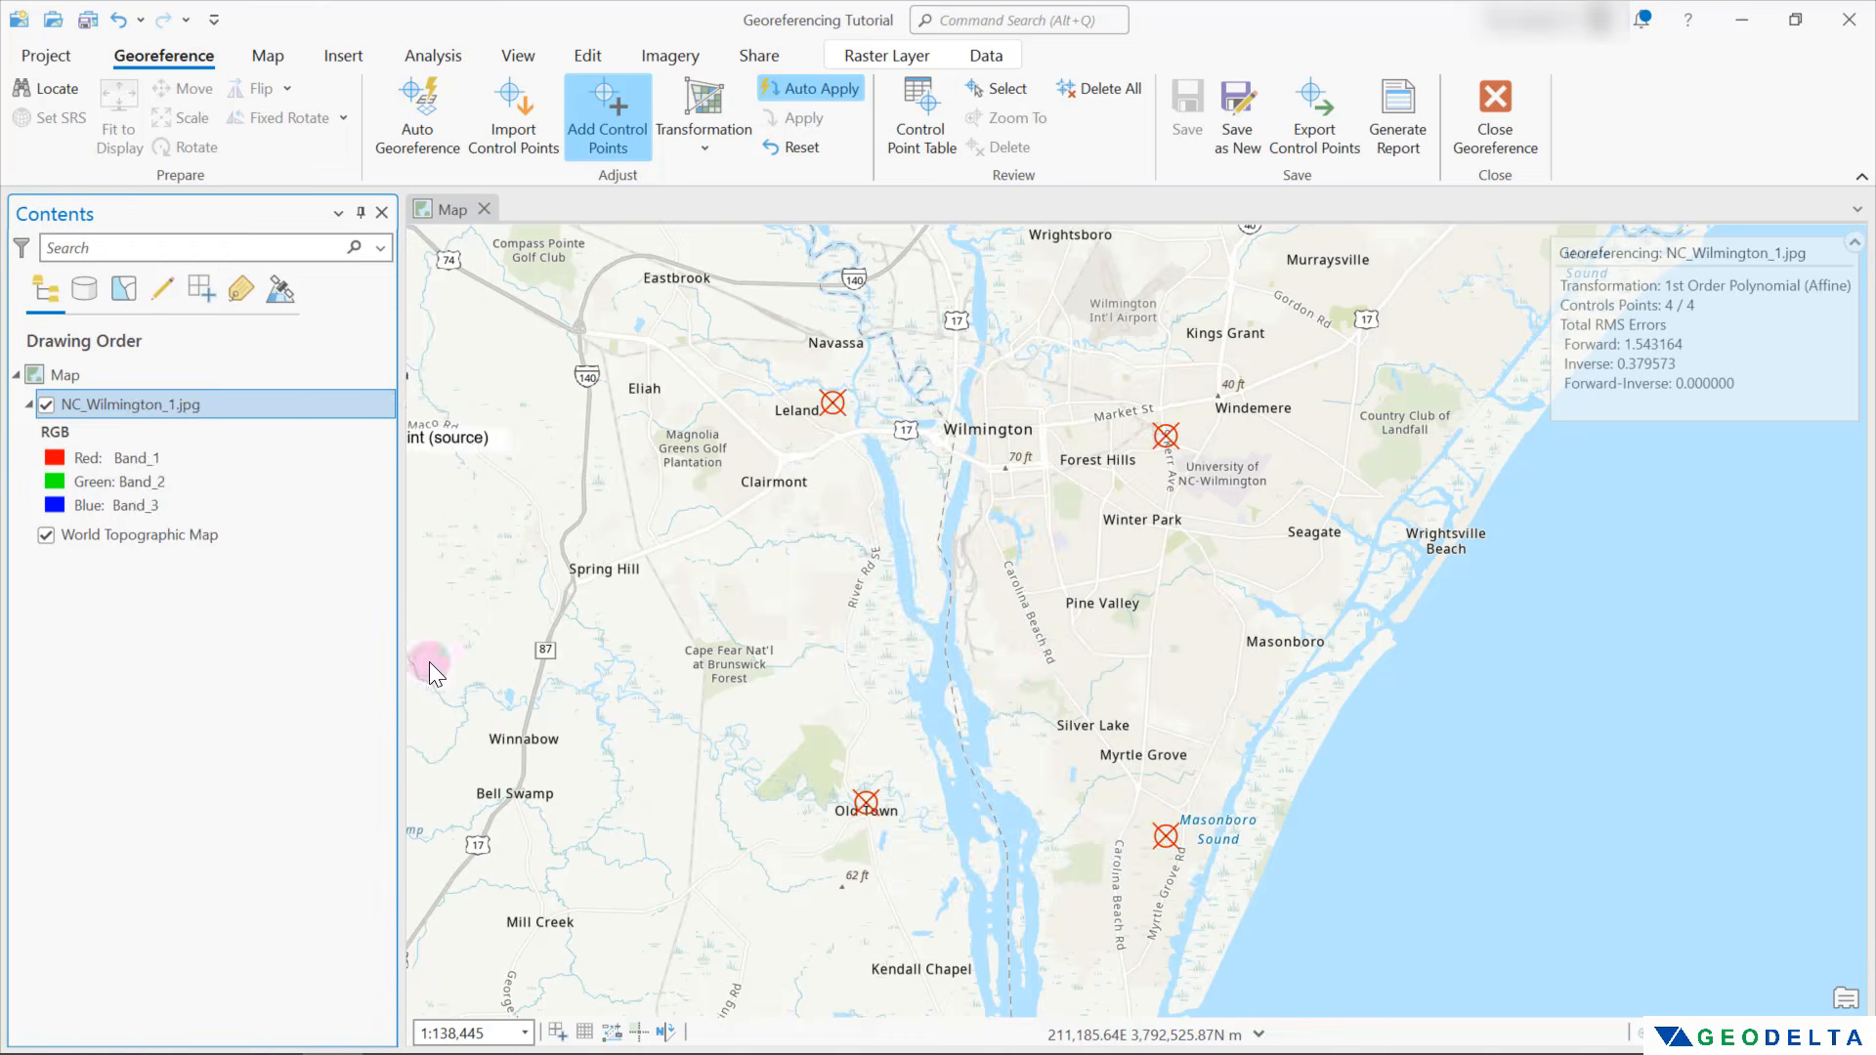
scroll(1041, 640, "down", 3)
scroll(1044, 643, "down", 5)
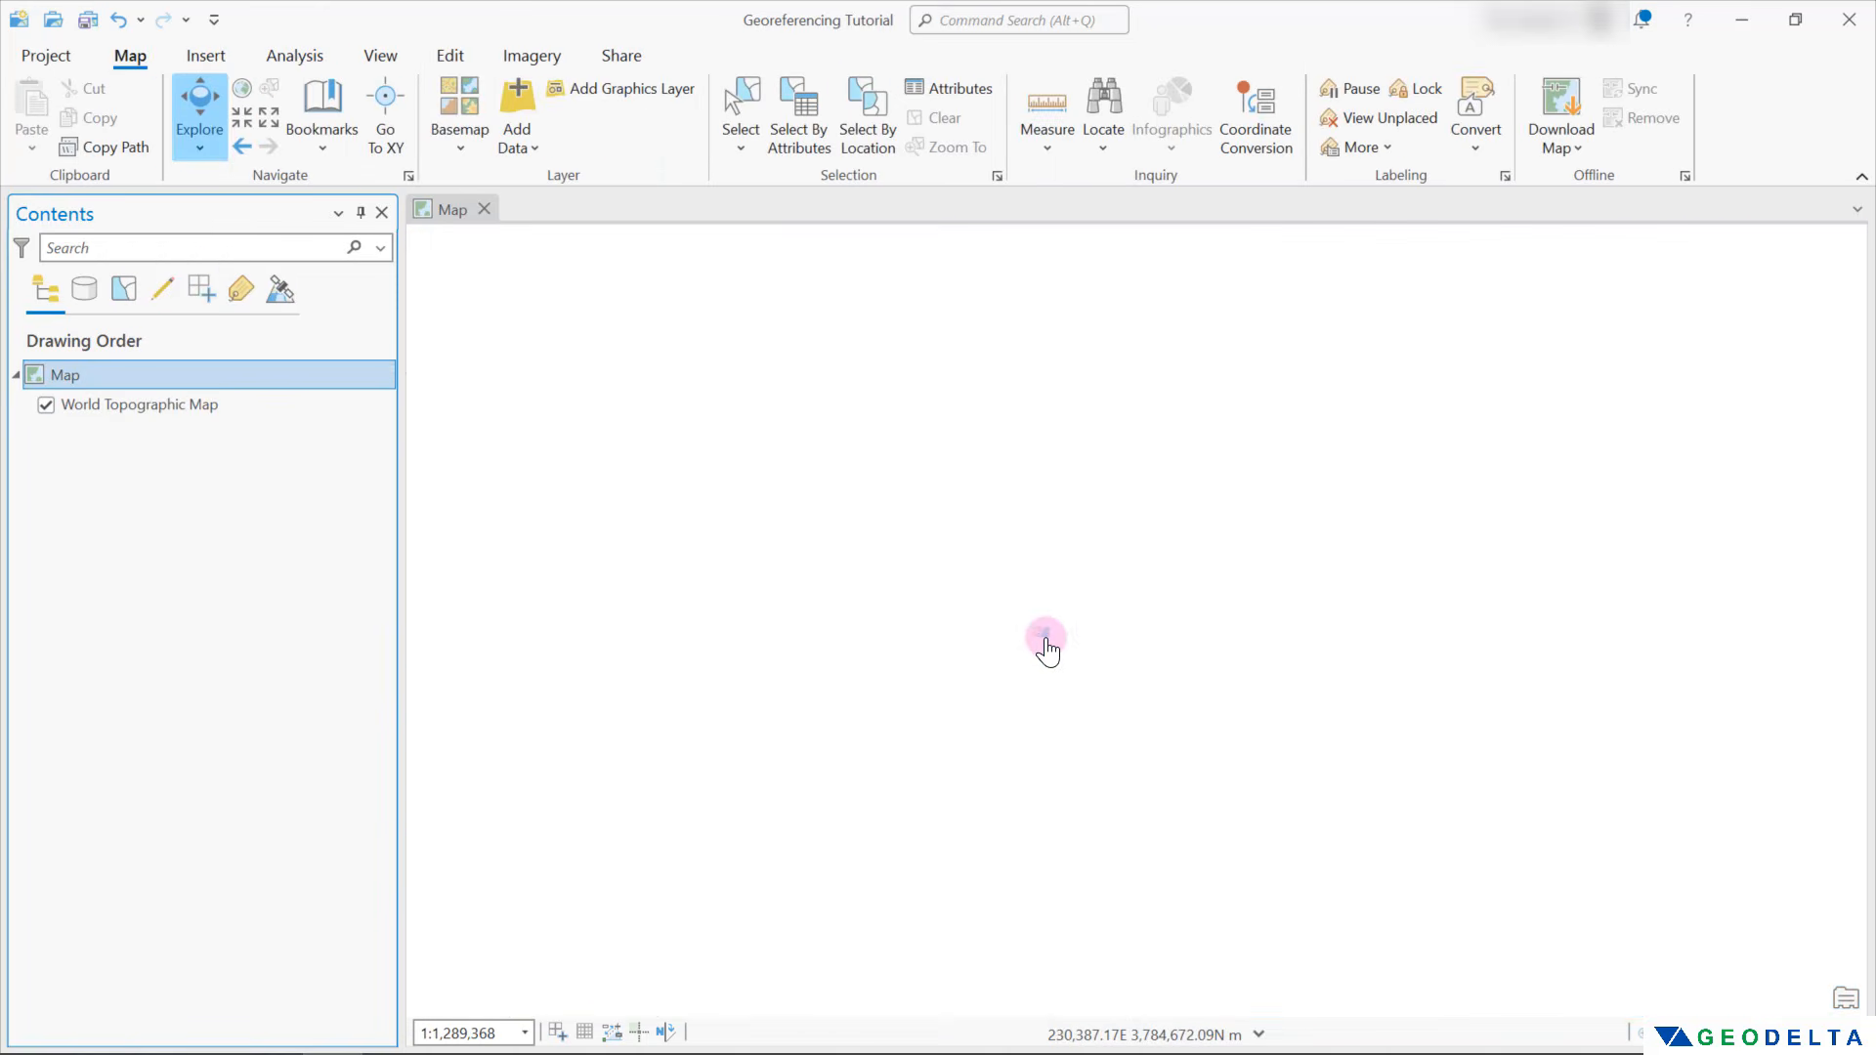
Add the saved NC_Wilmington_1 image from the 61. Georeferencing folder back to the map
left_click(963, 505)
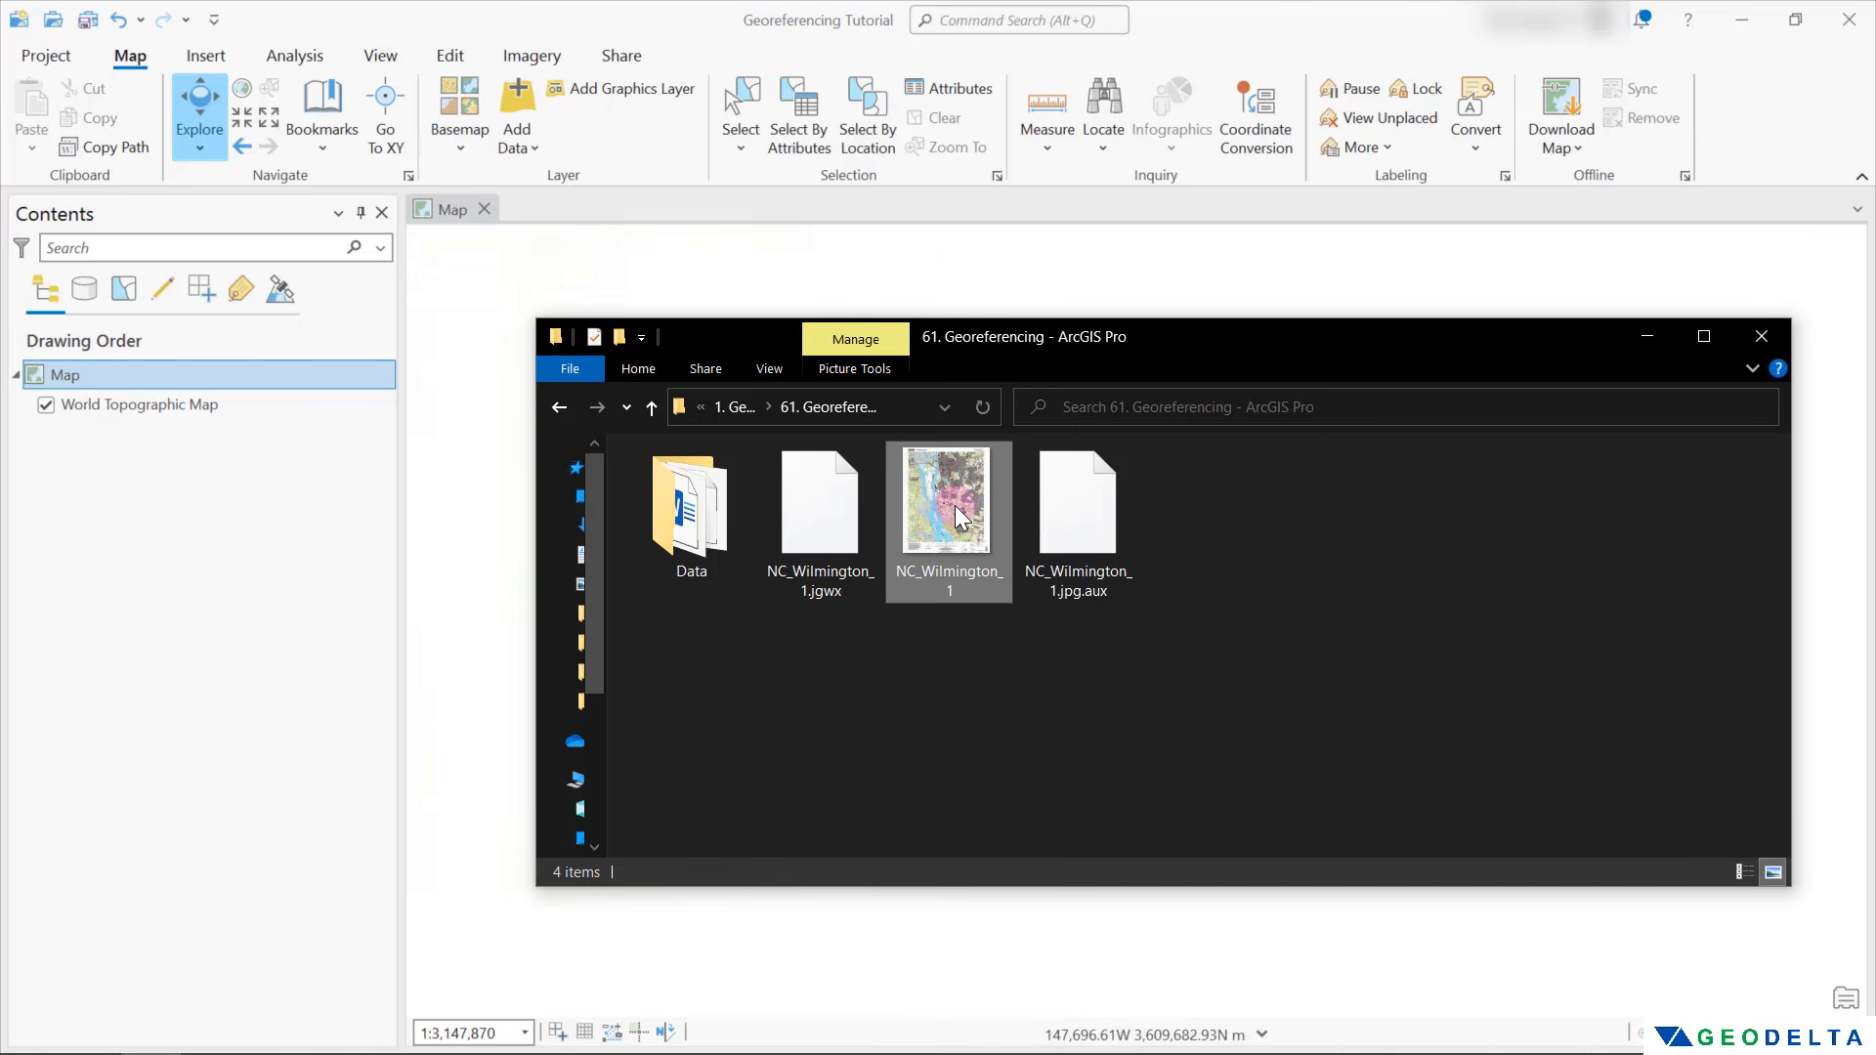
left_click_drag(964, 505, 503, 396)
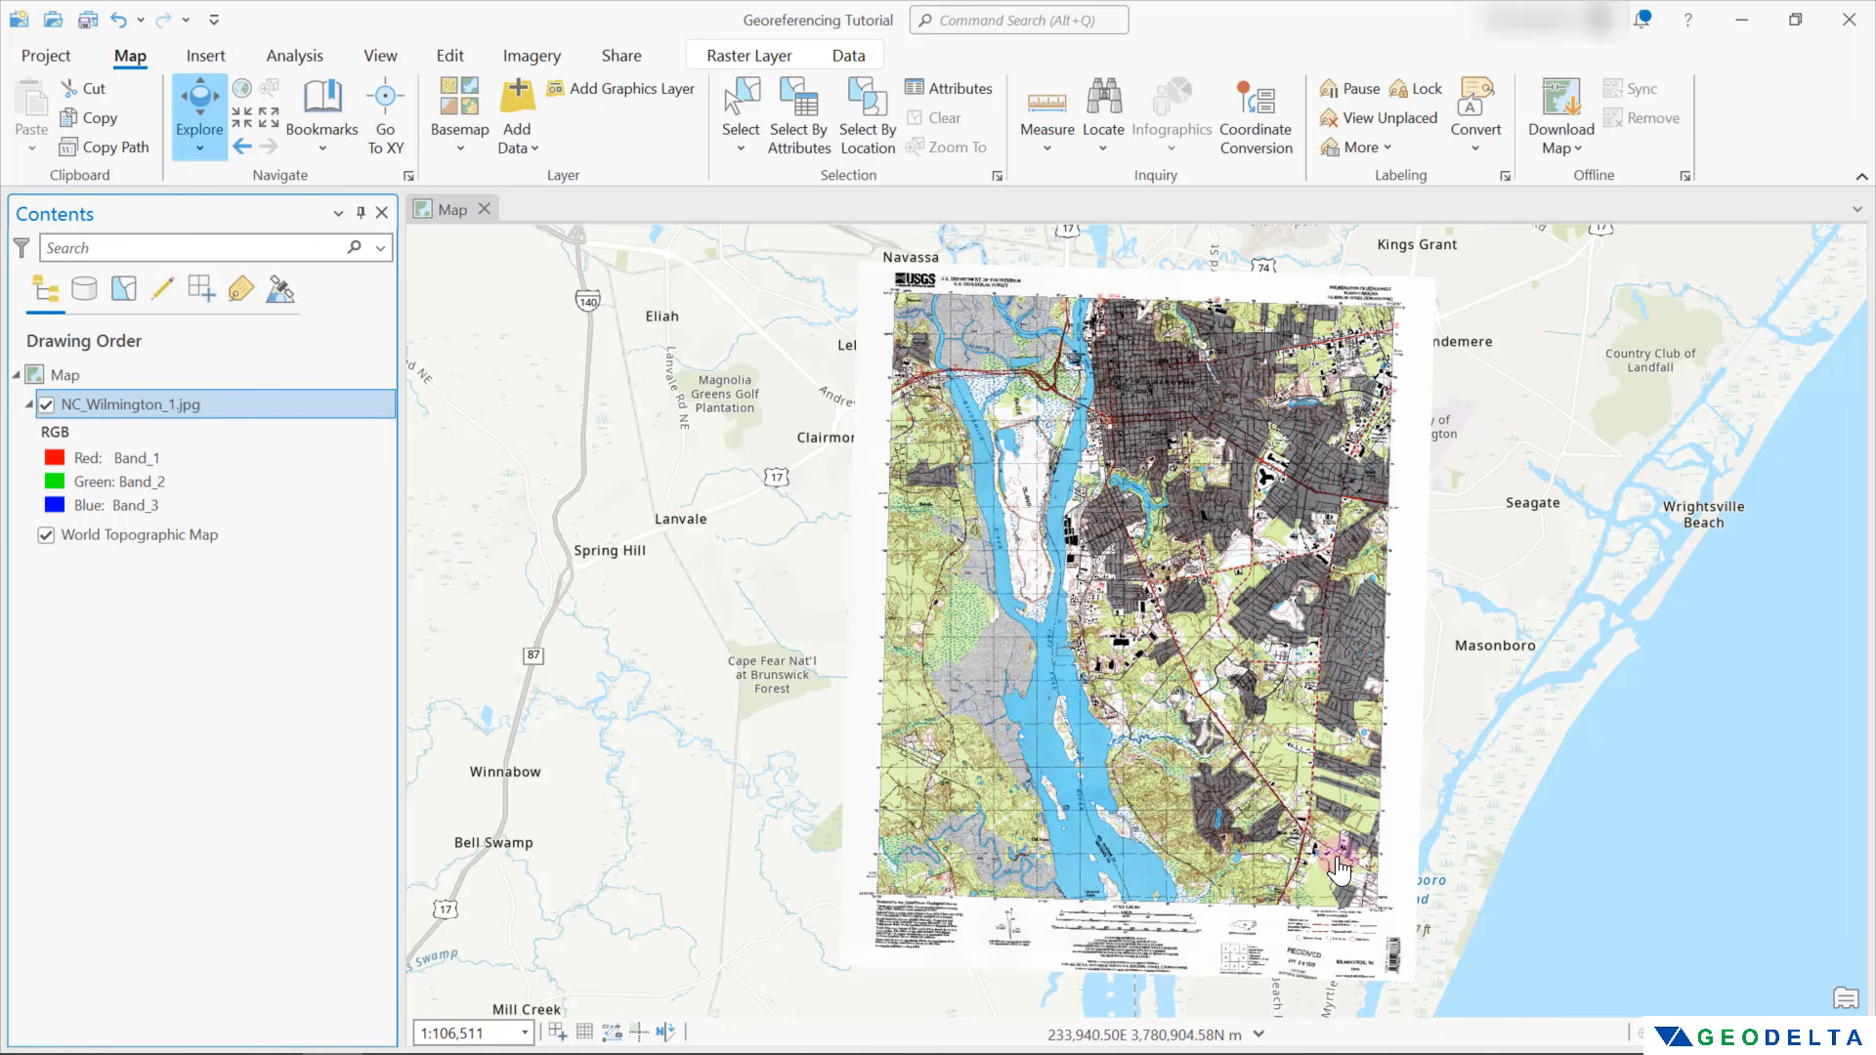
Check the alignment of NC_Wilmington_1.jpg around Greenfield Lake at 85.1% transparency, and inspect the scan again at 0%
scroll(938, 524, "up", 10)
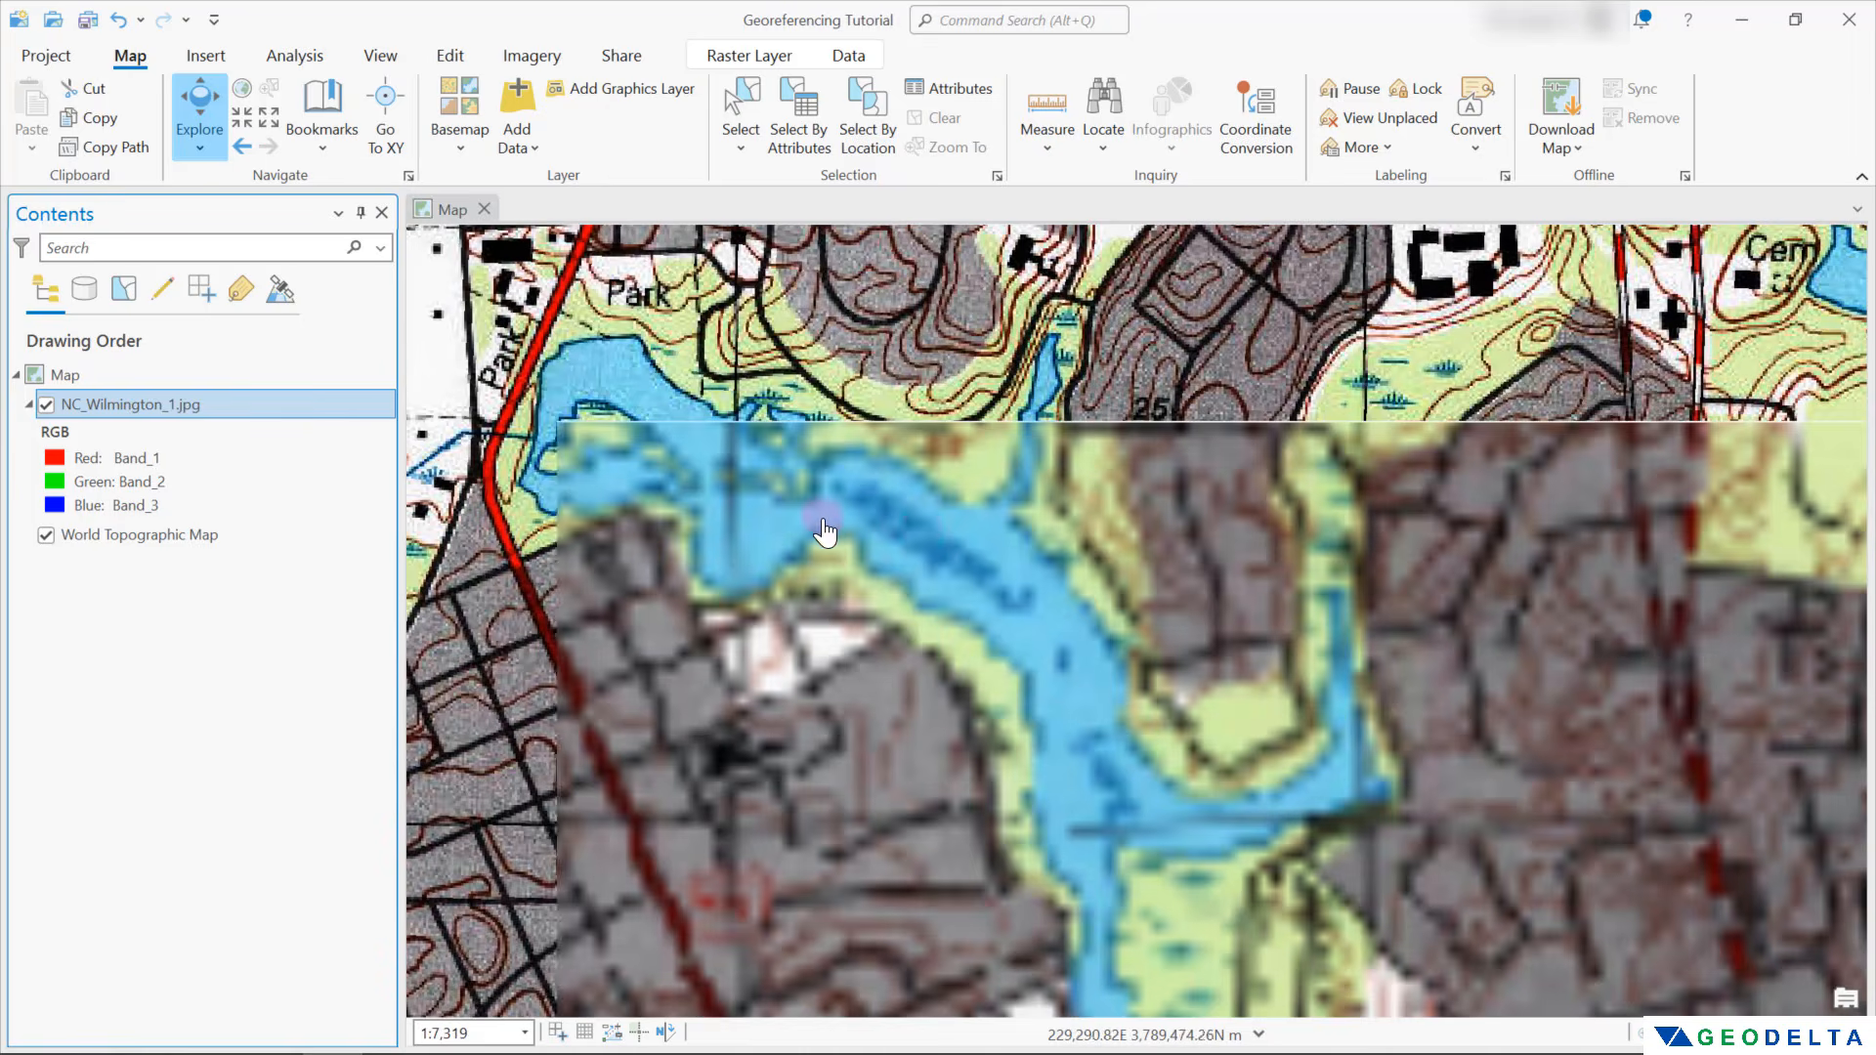
left_click_drag(788, 490, 1123, 640)
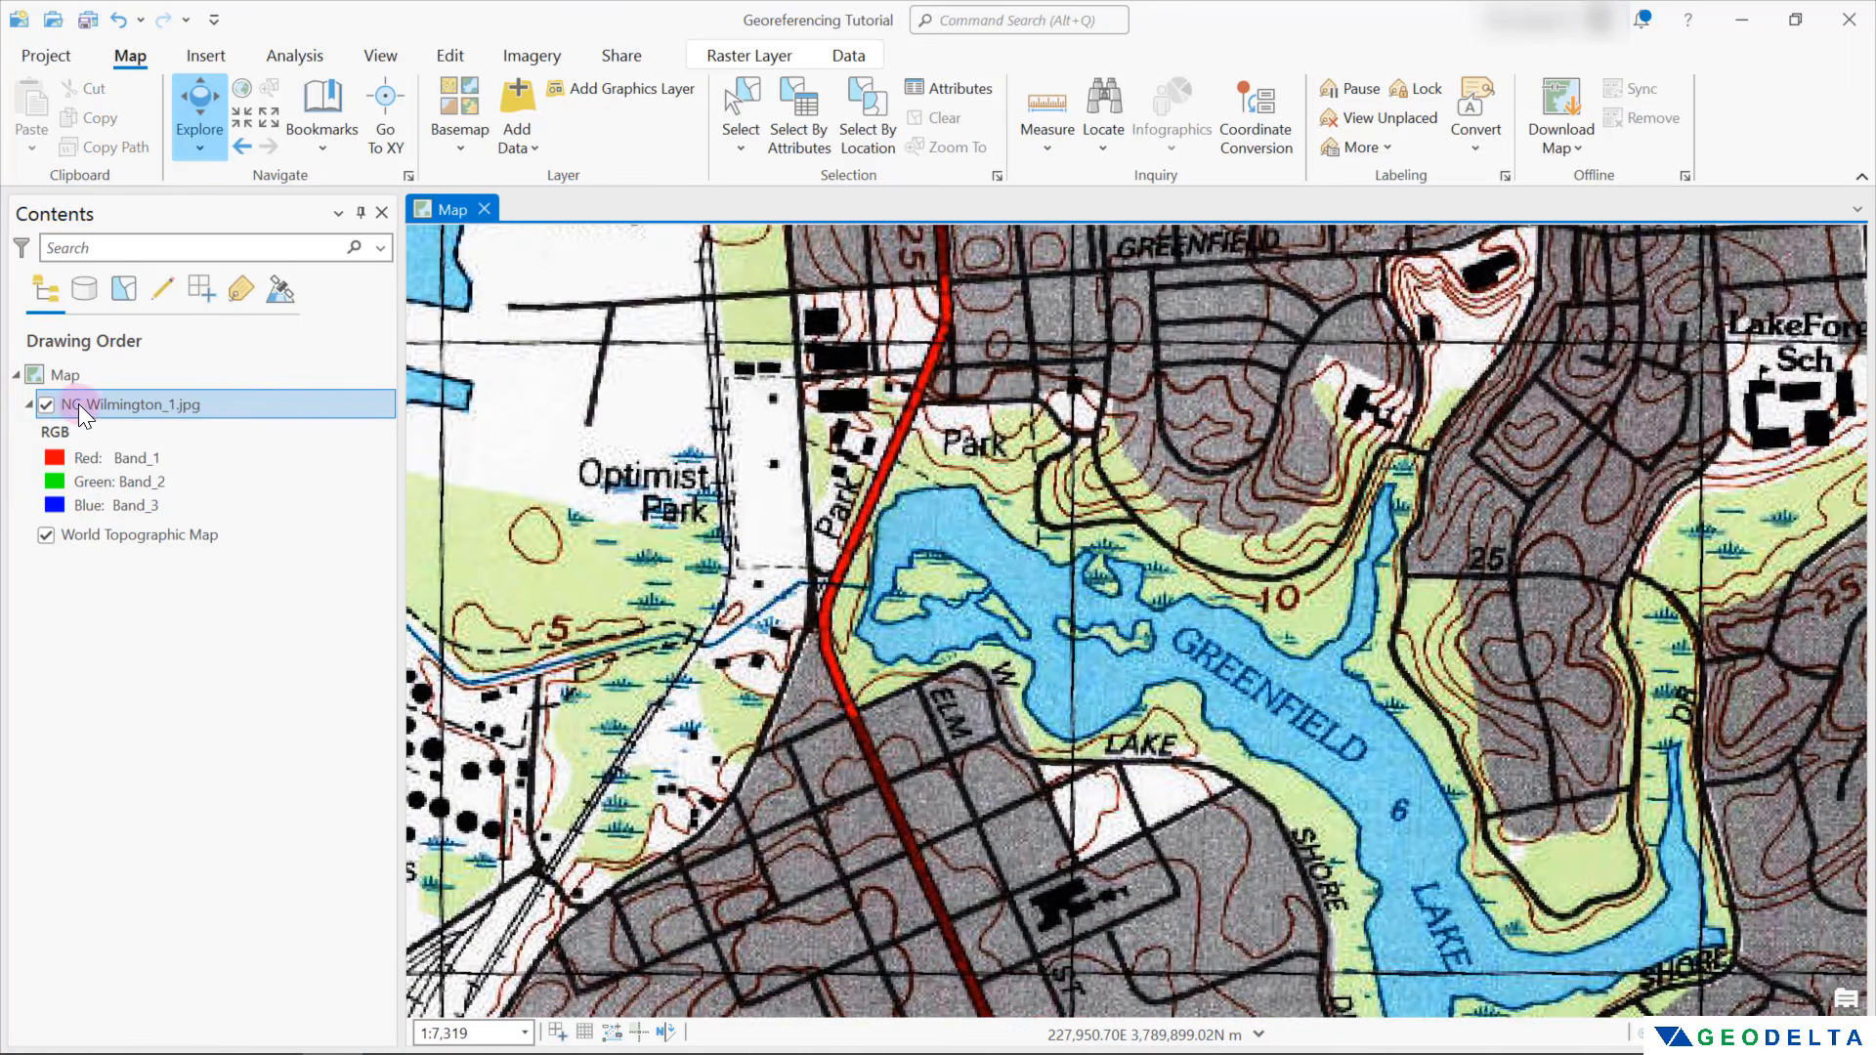
left_click(120, 397)
left_click(741, 58)
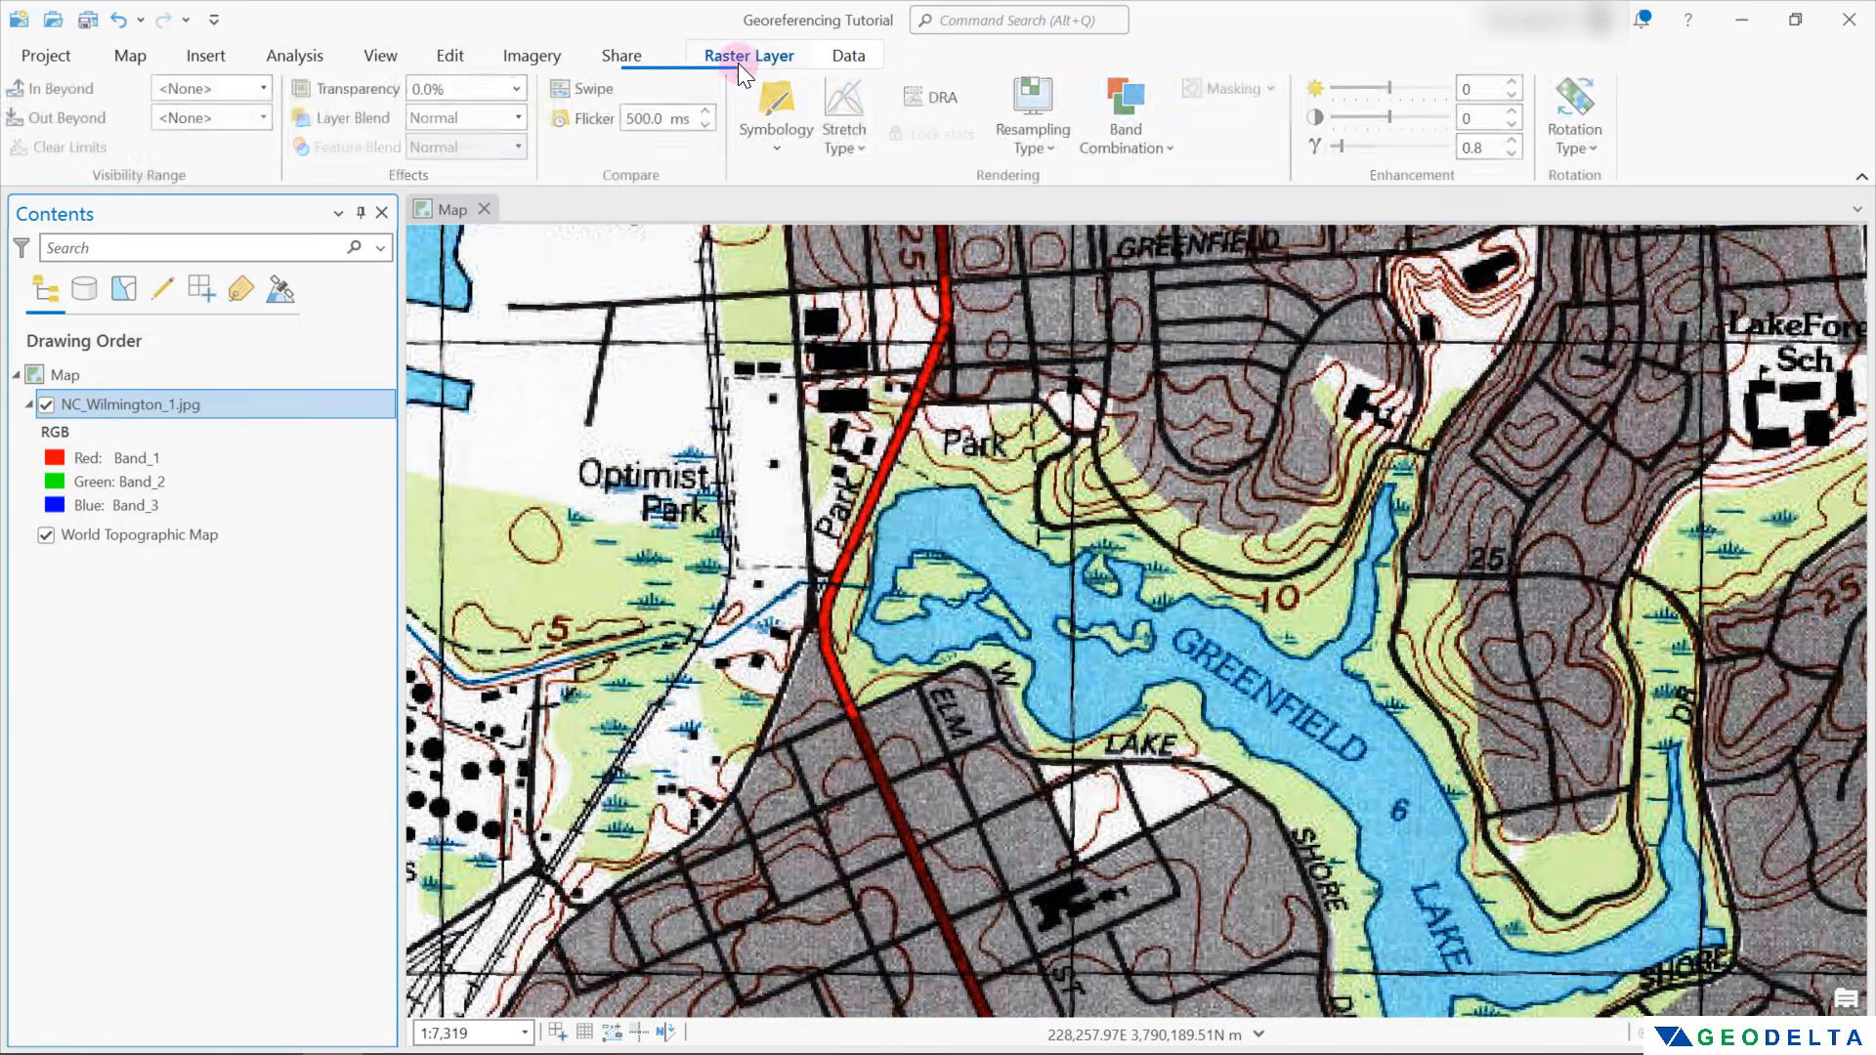
left_click(519, 89)
left_click_drag(469, 117, 508, 125)
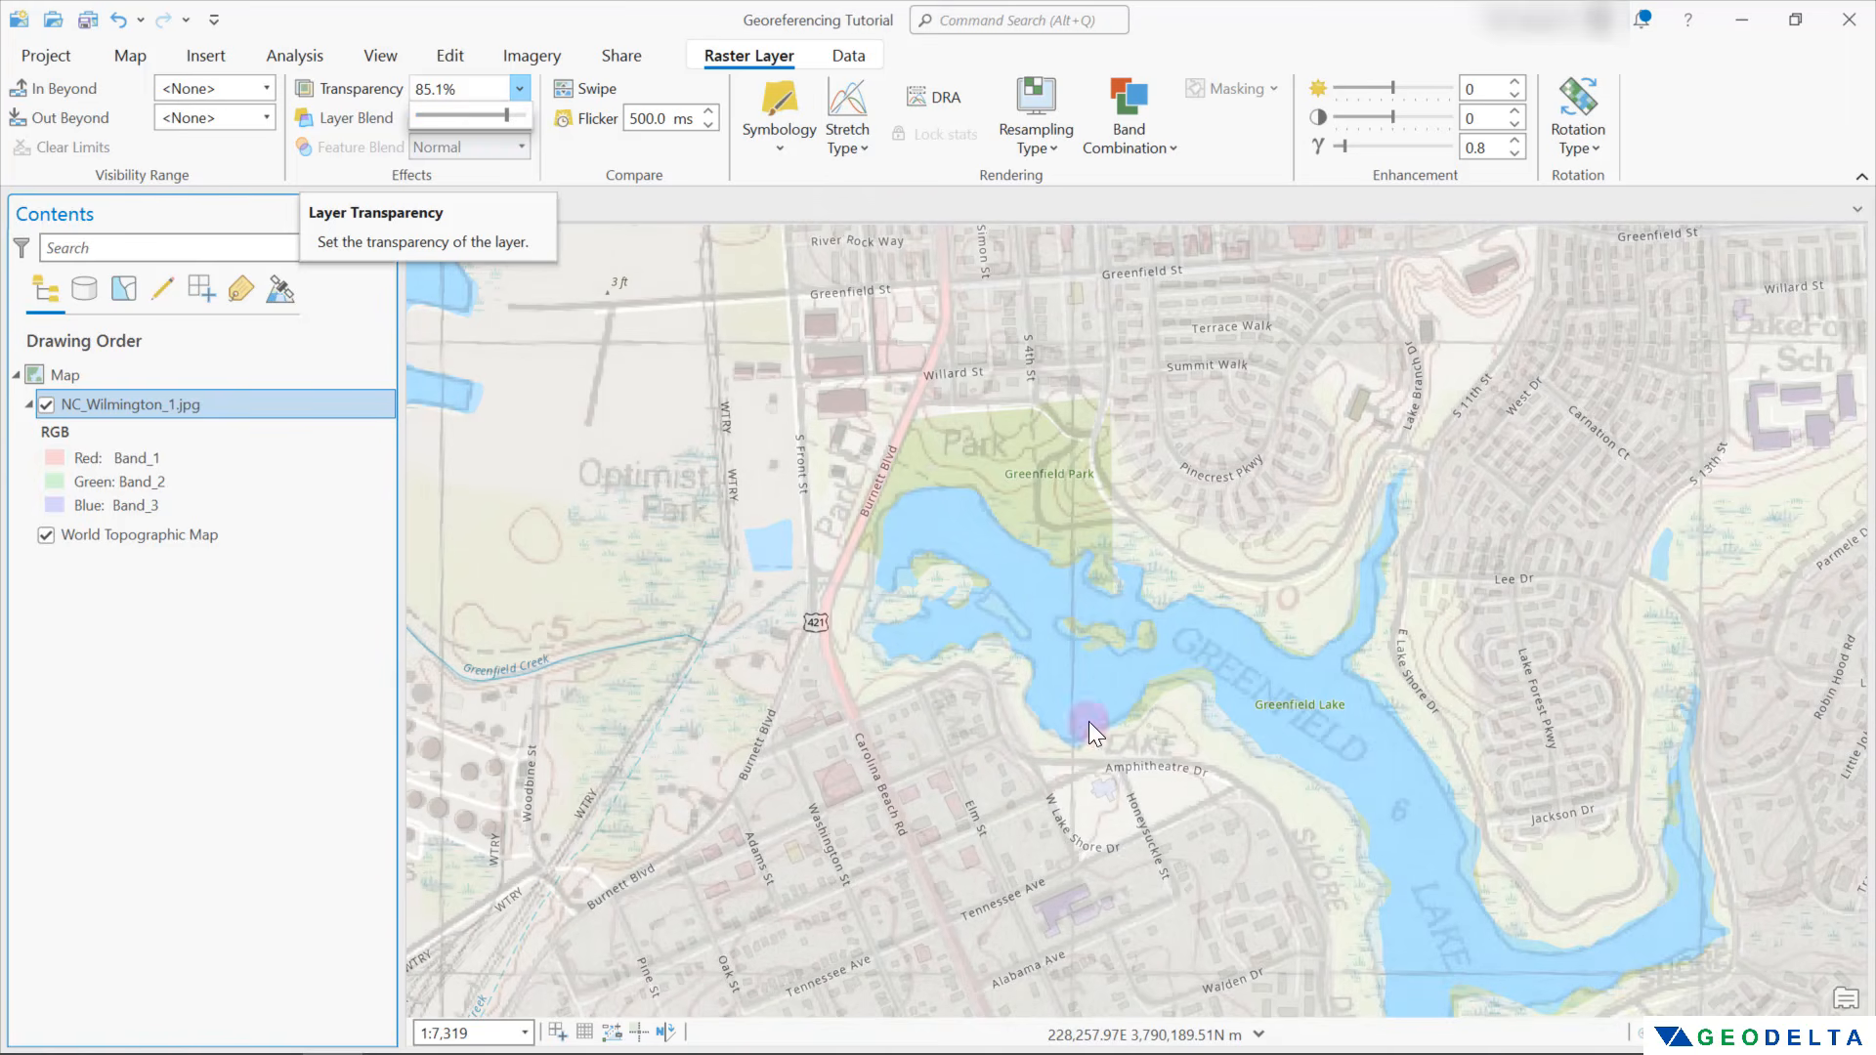
left_click(624, 162)
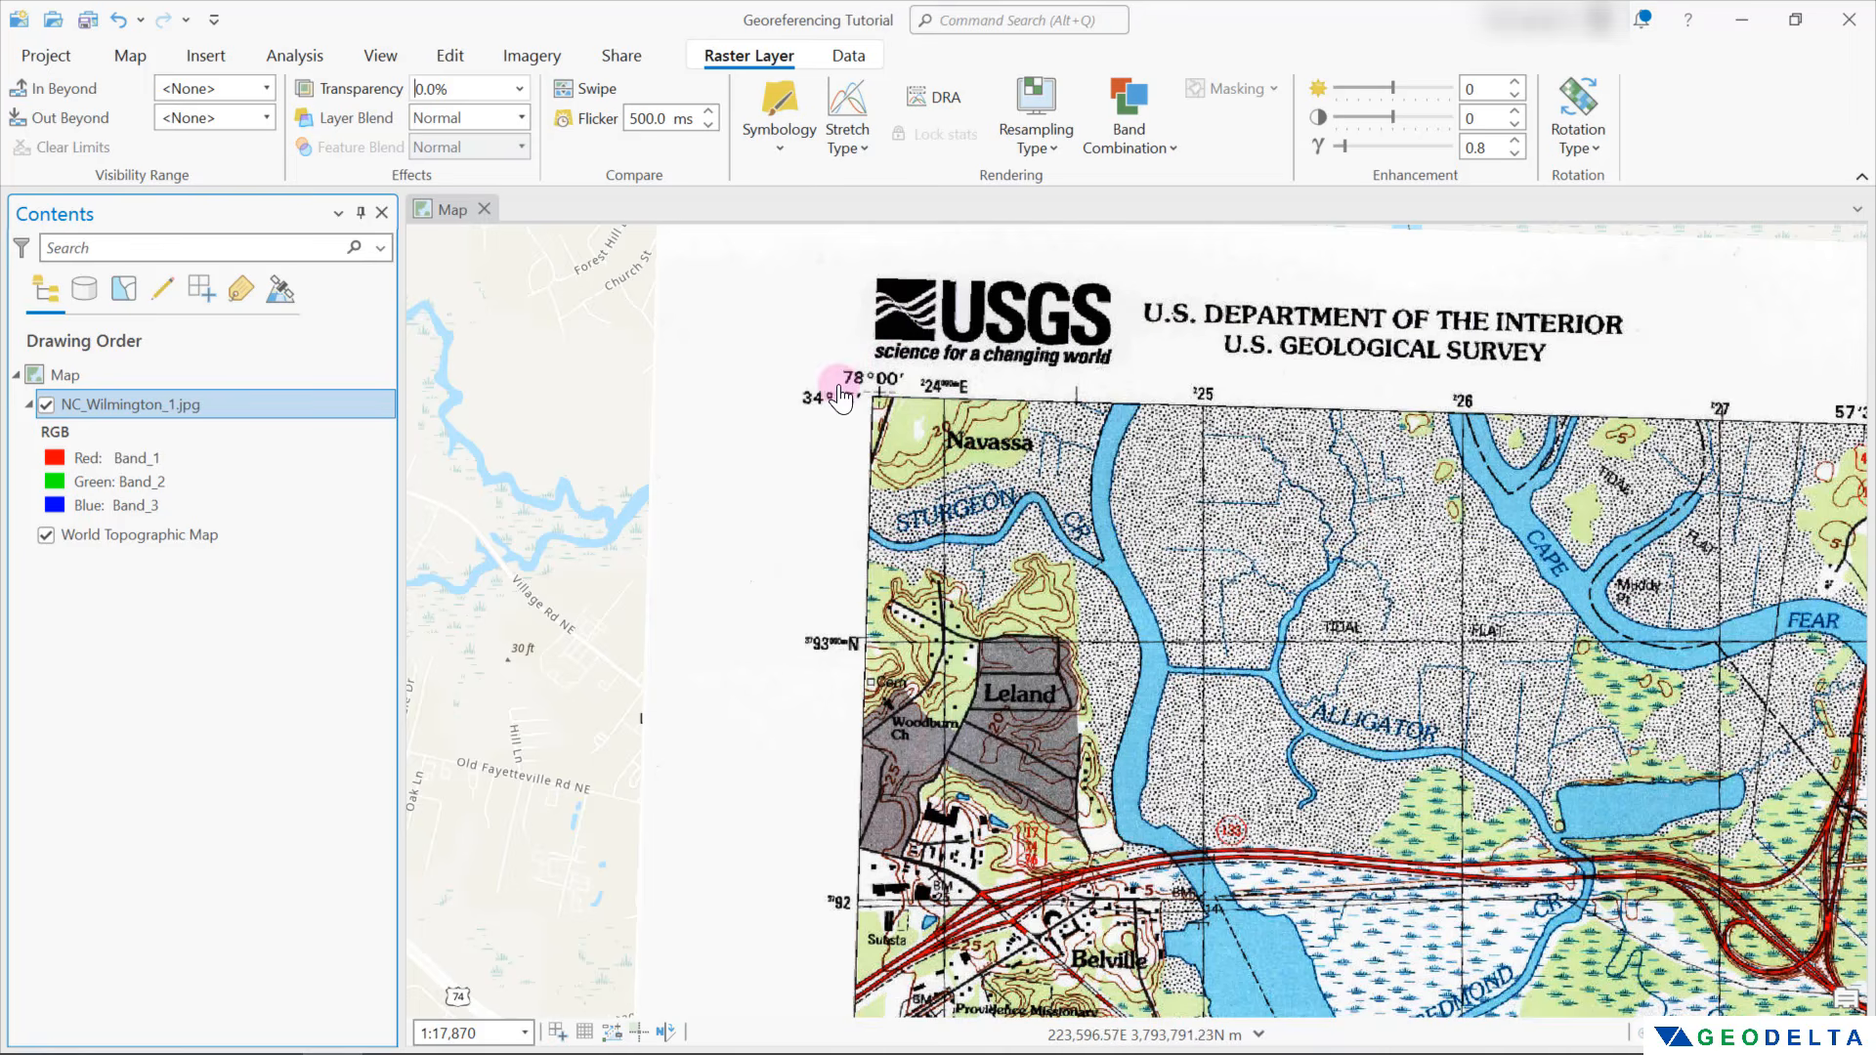
left_click(1109, 575)
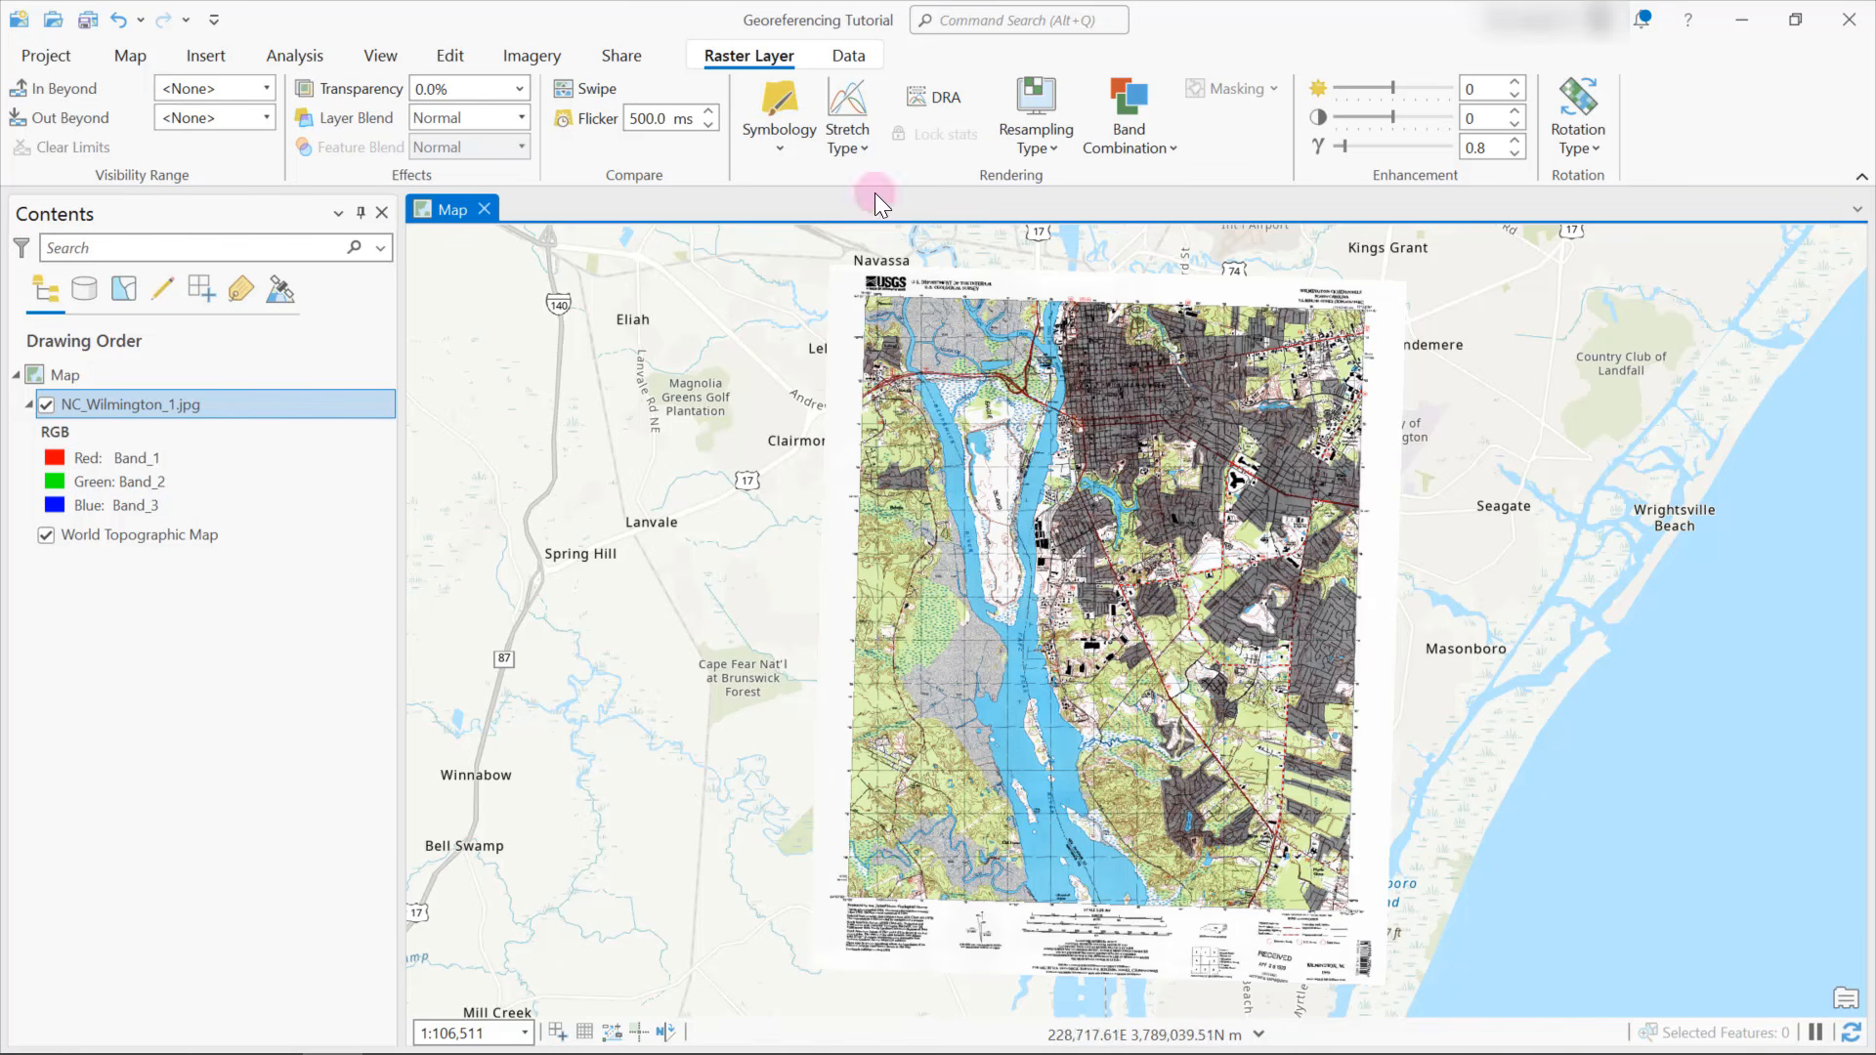
scroll(879, 298, "up", 8)
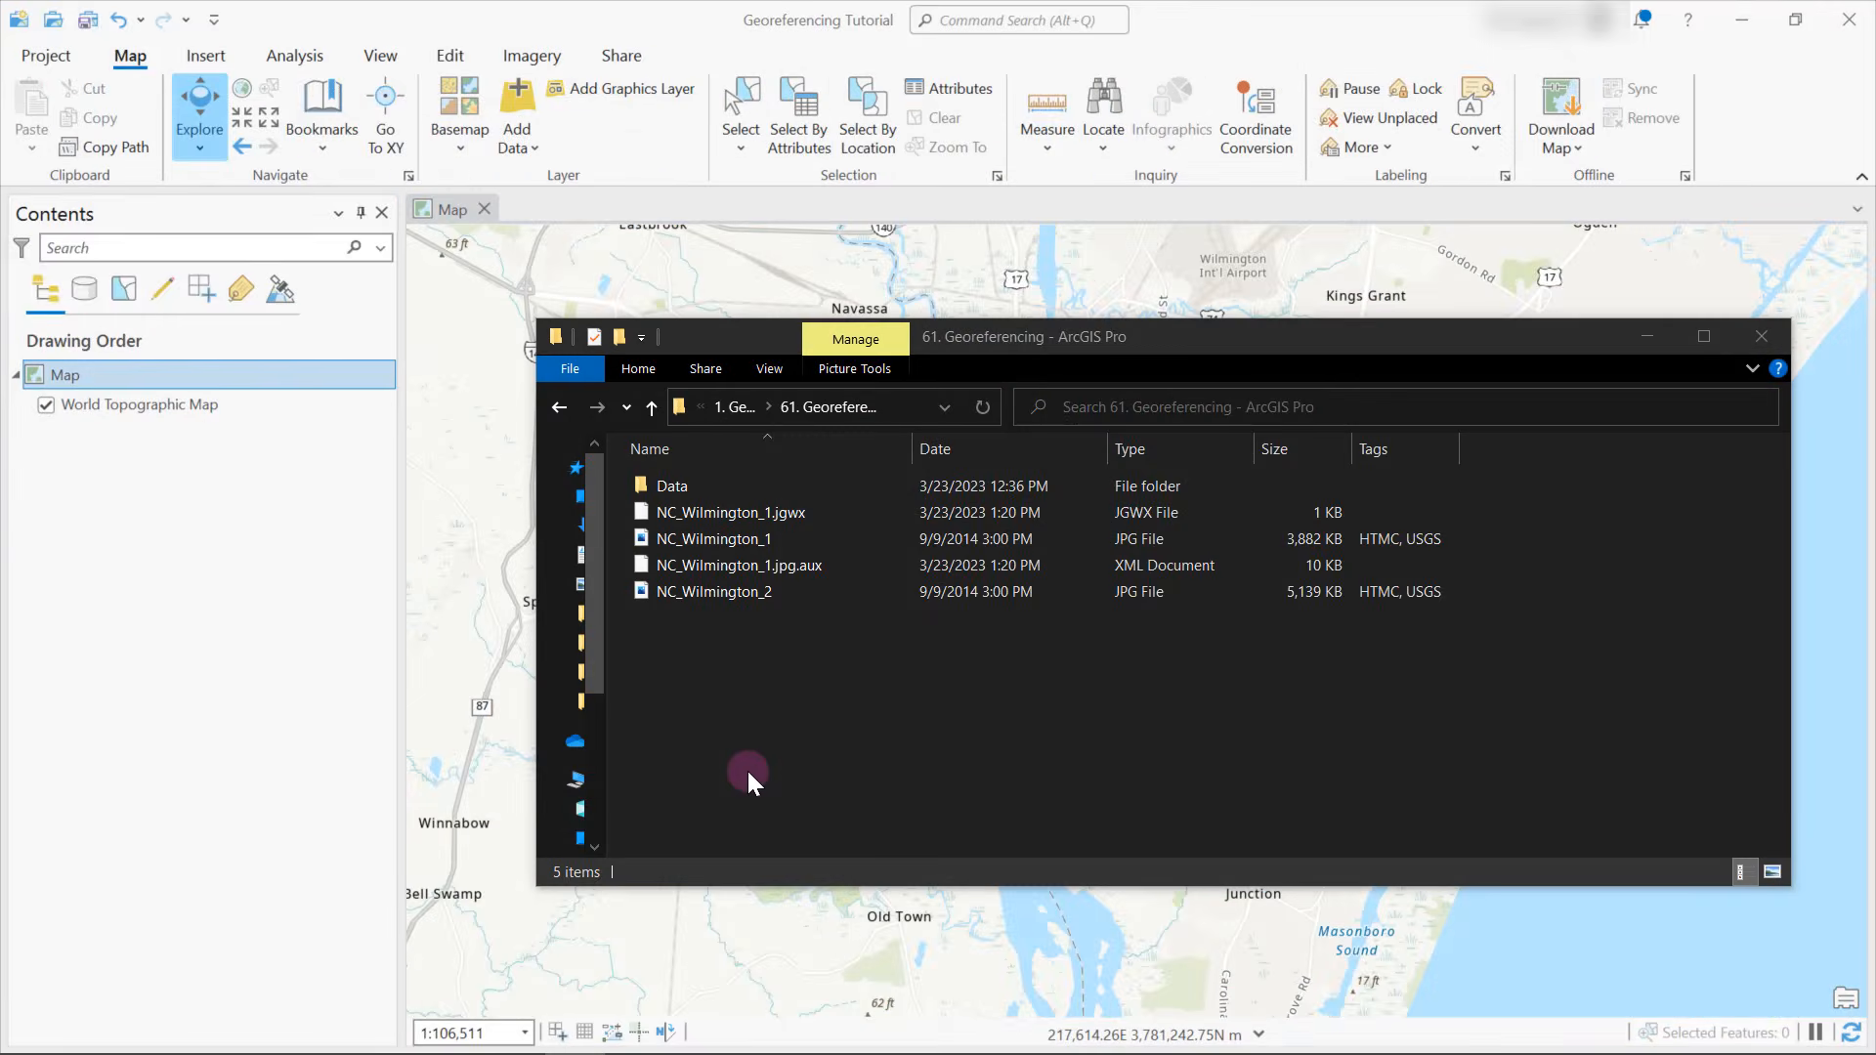
Open NC_Wilmington_2 from the project folder in the image viewer, examine the scanned map, and close it
left_click(759, 591)
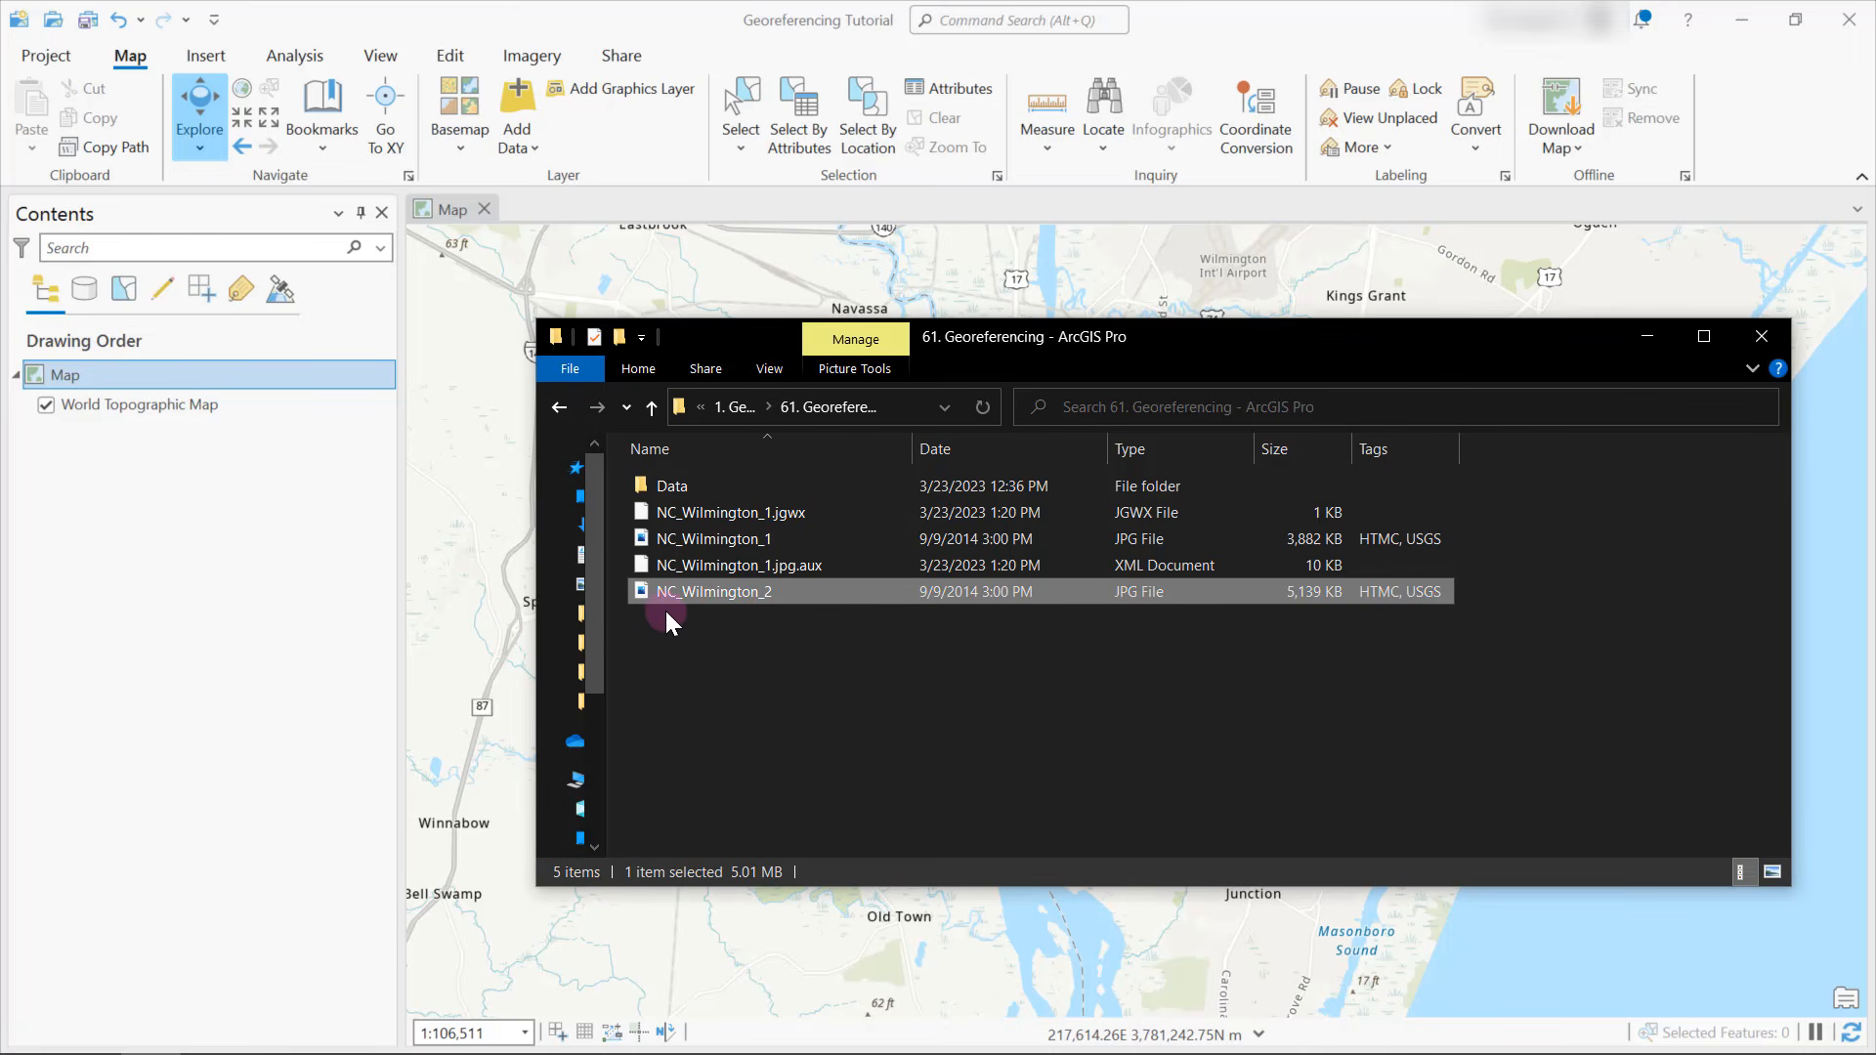
left_click(811, 625)
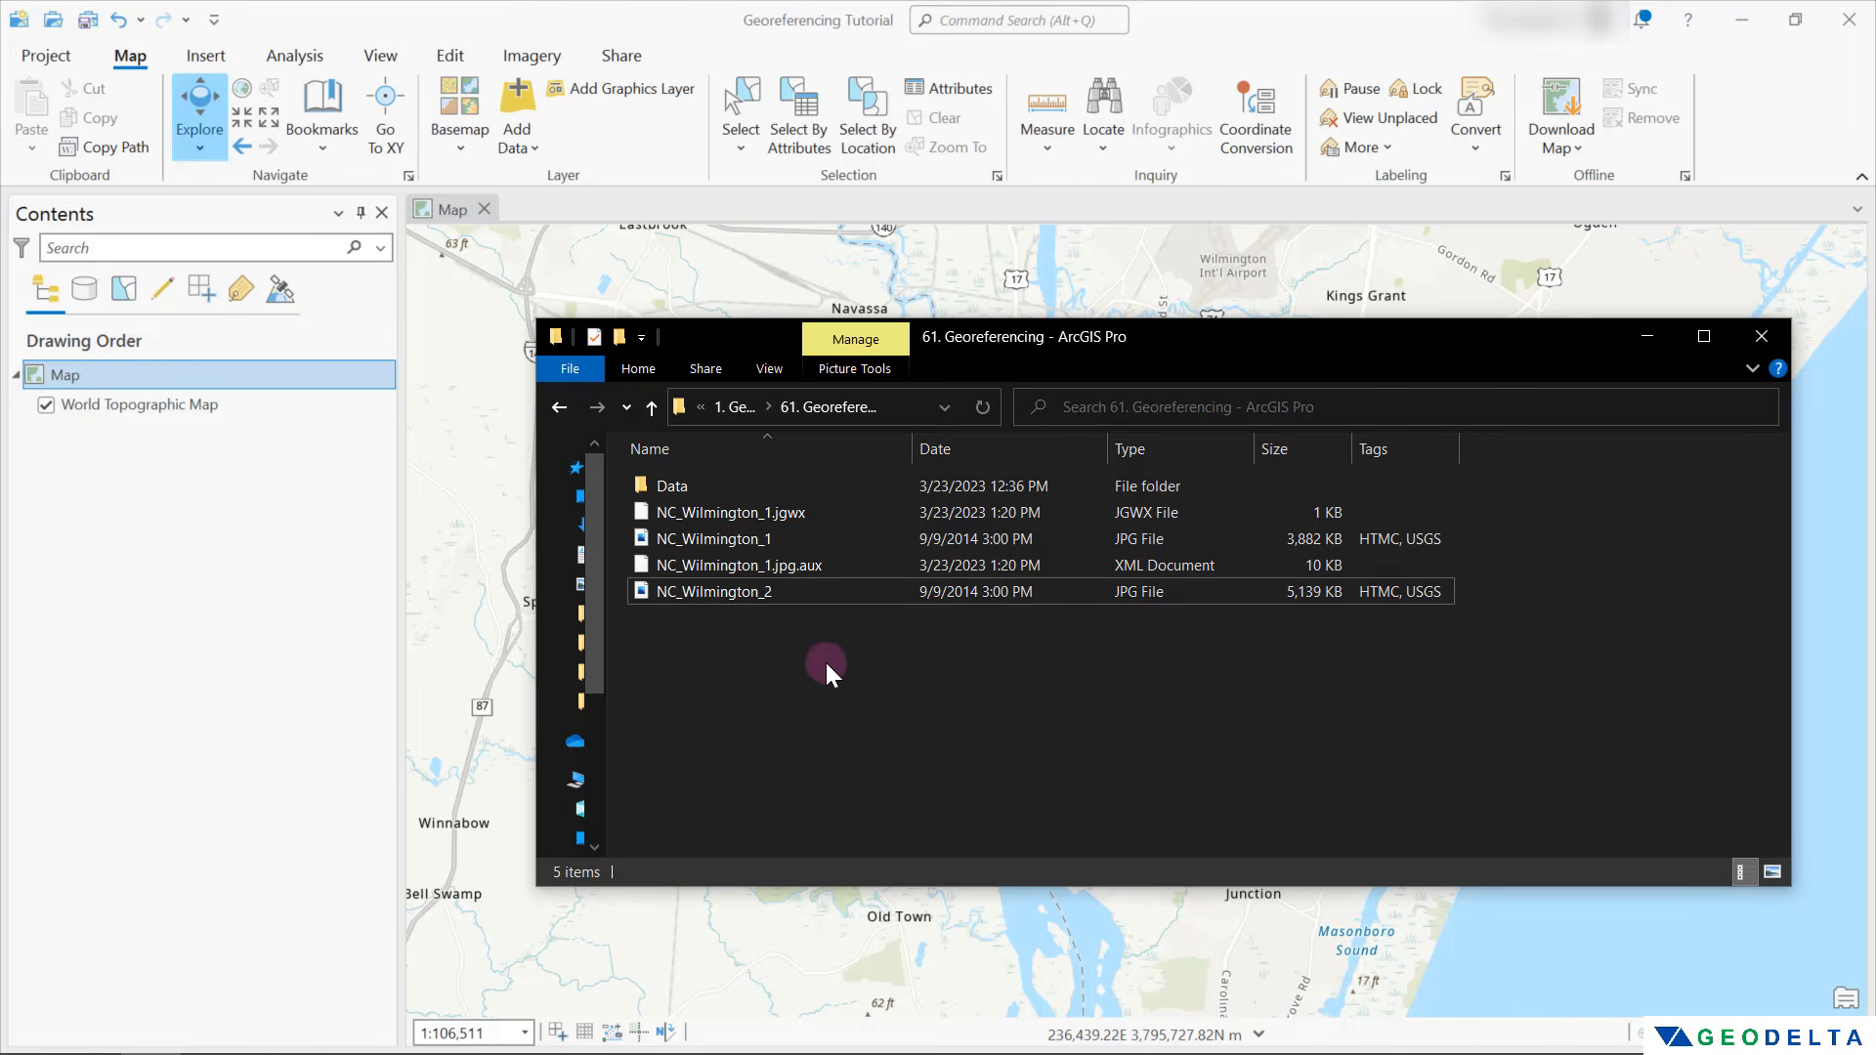
double_click(748, 596)
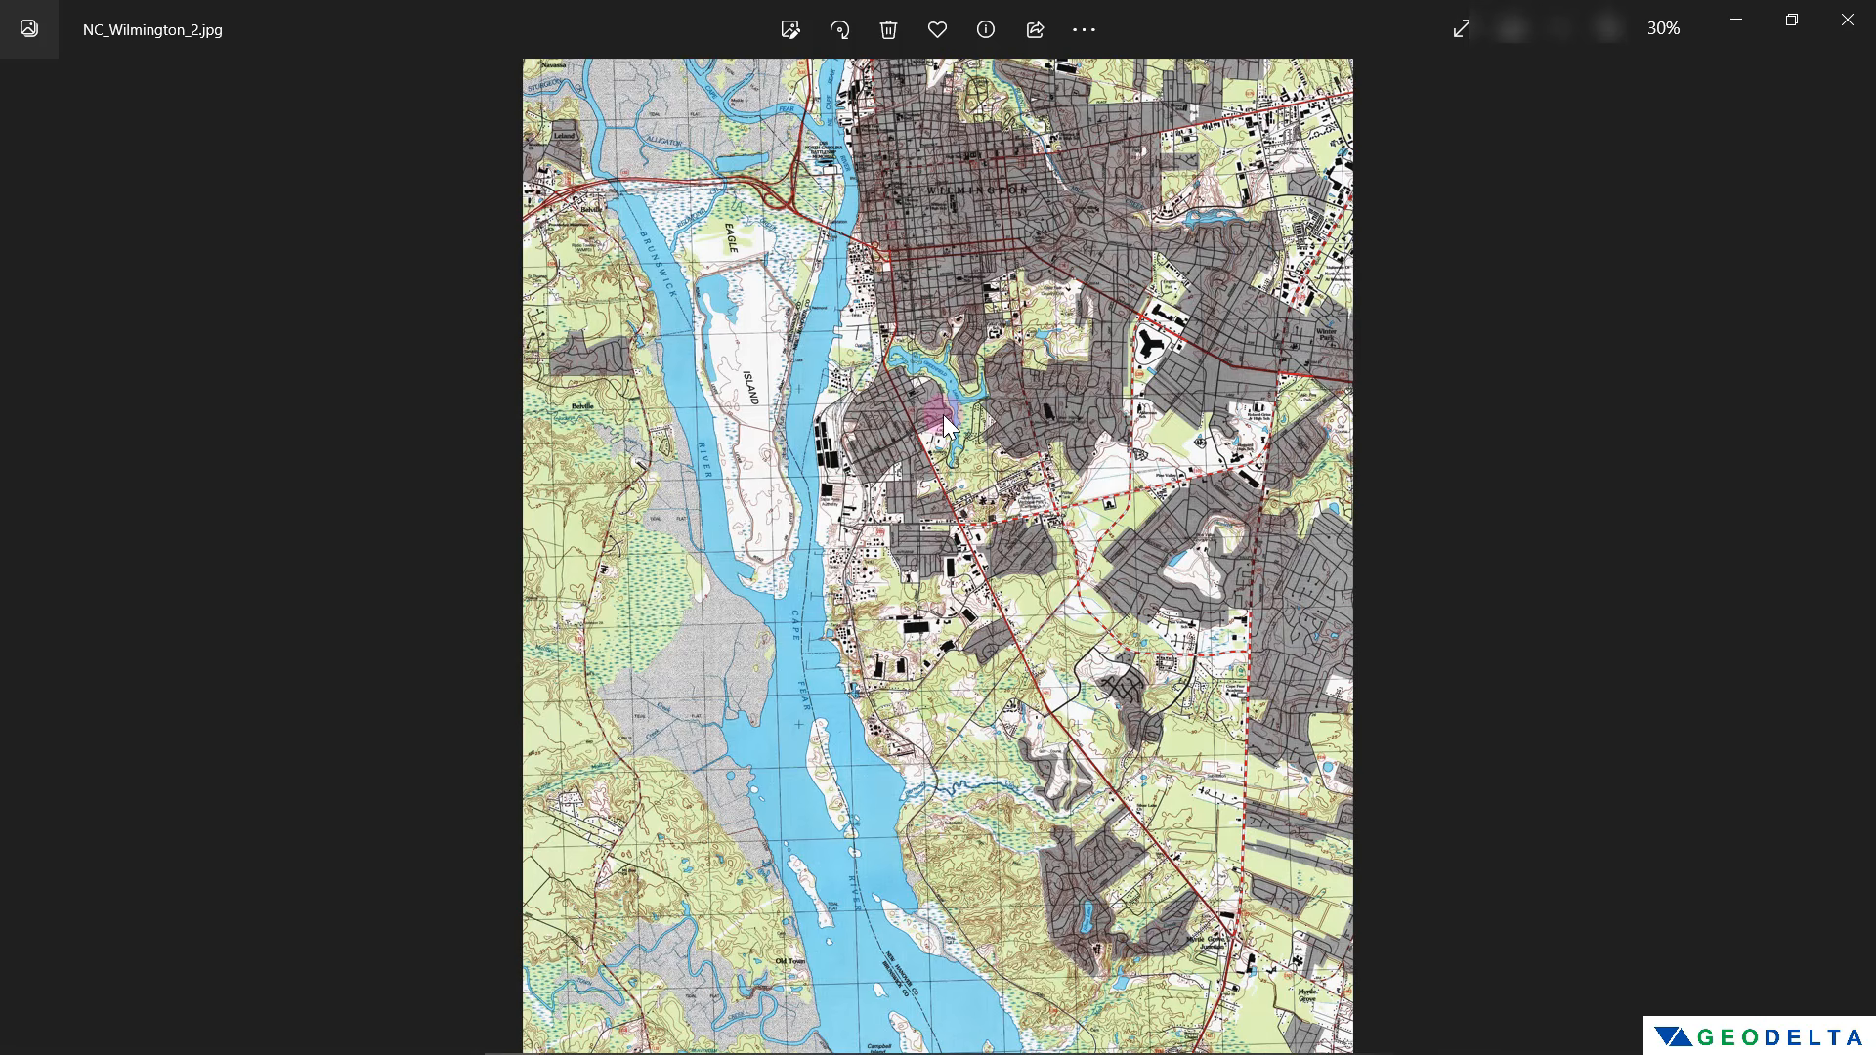
left_click(1846, 20)
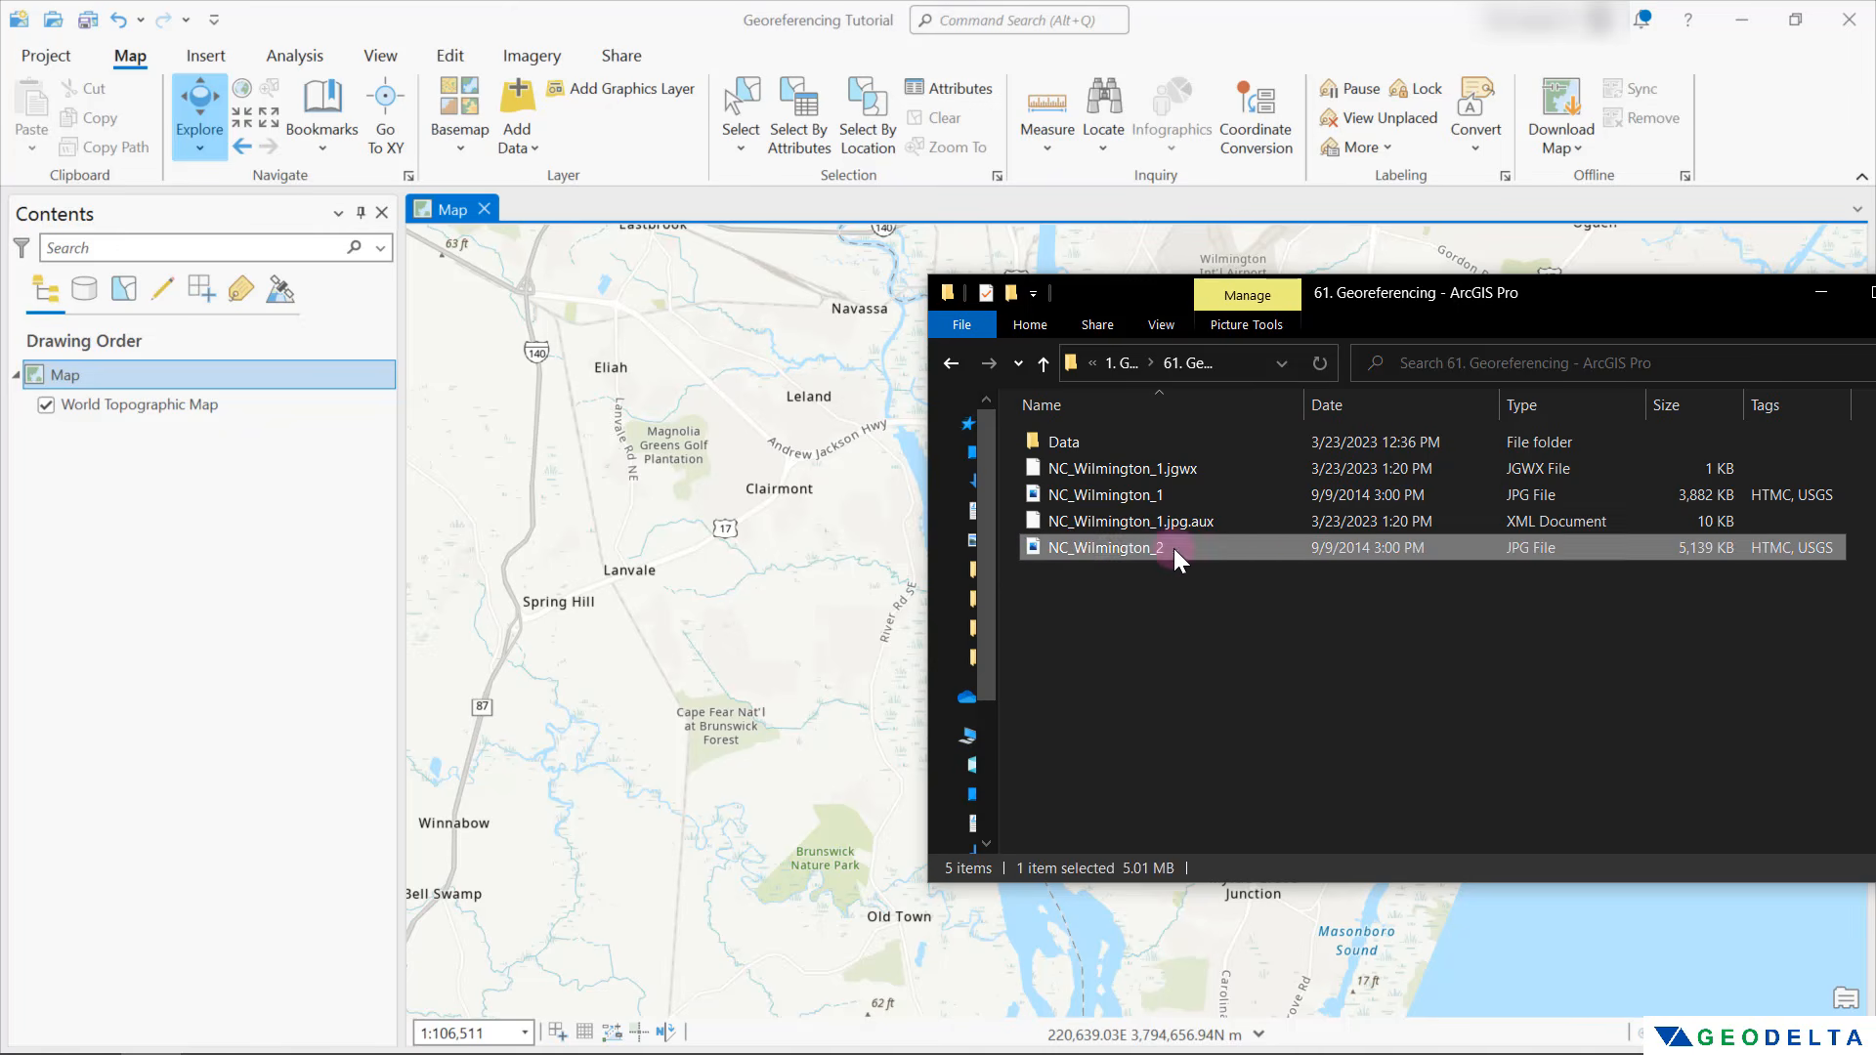
Add NC_Wilmington_2.jpg from the project folder to the map, calculate its statistics, and dismiss the unknown coordinate system notice
left_click_drag(1174, 548, 612, 537)
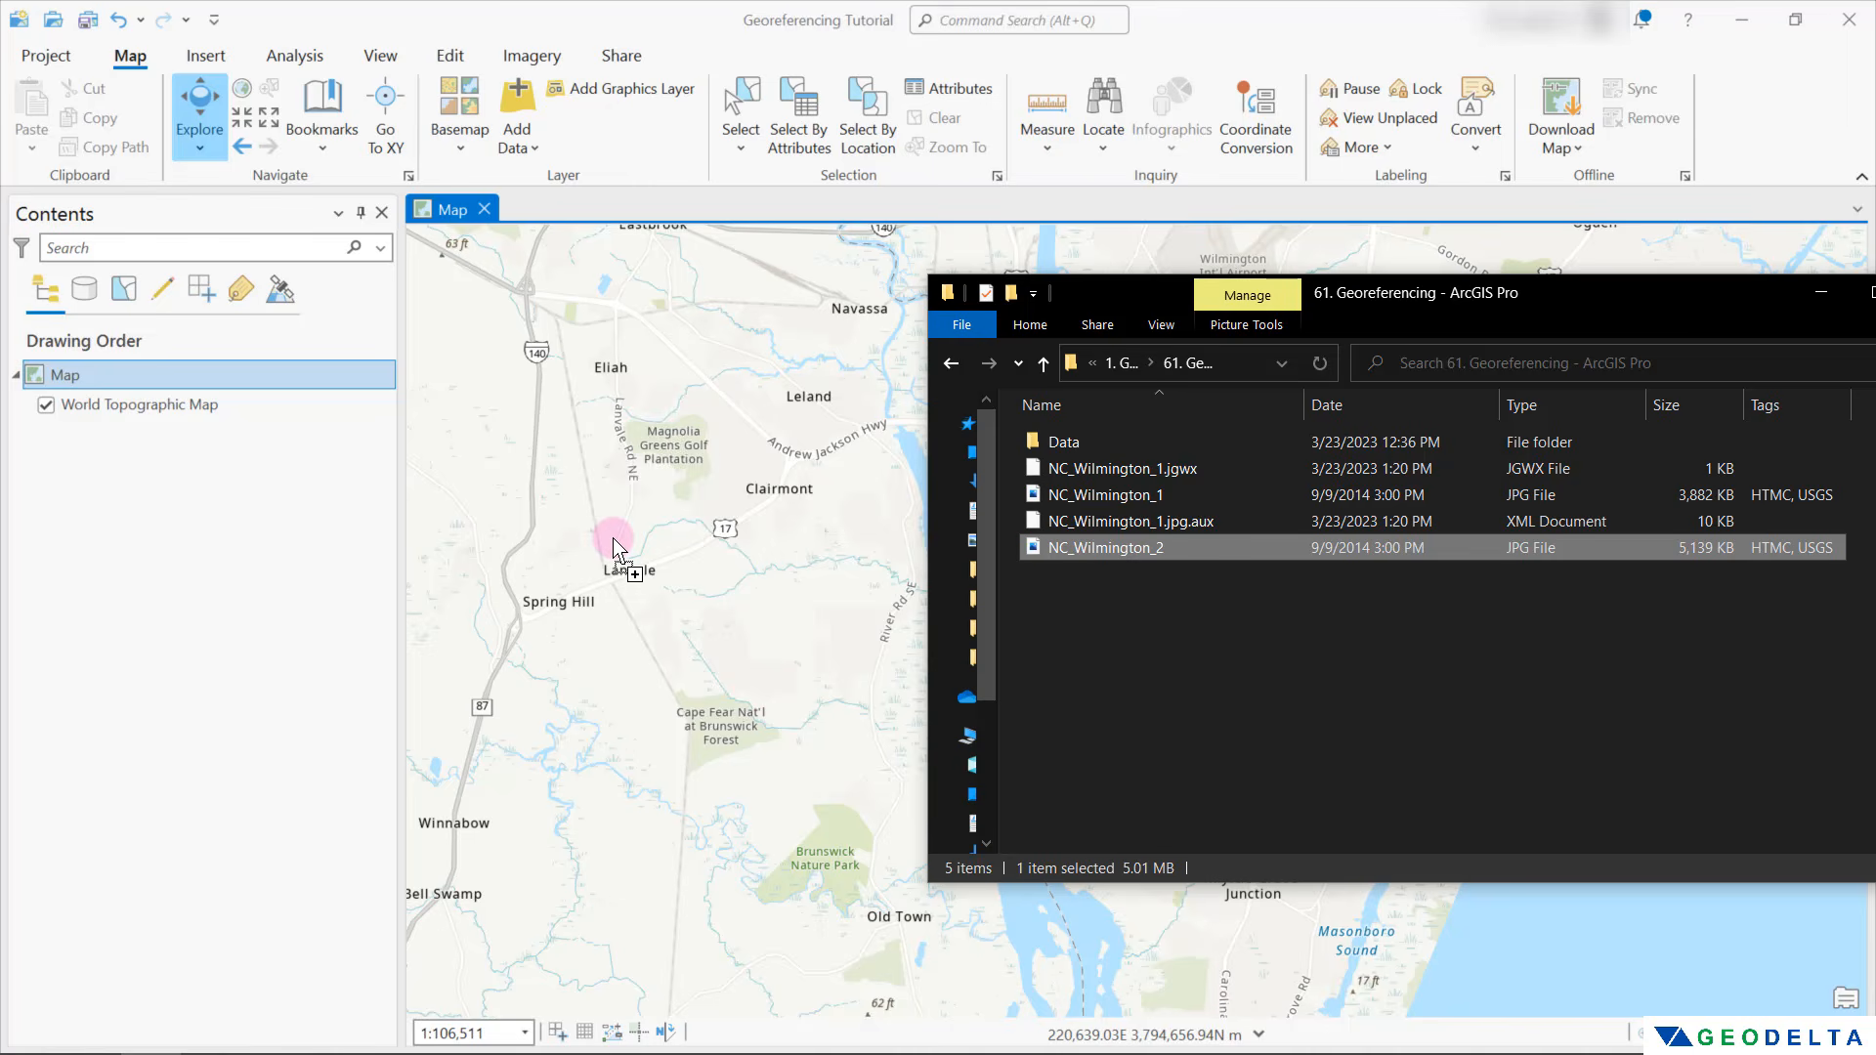
left_click(301, 555)
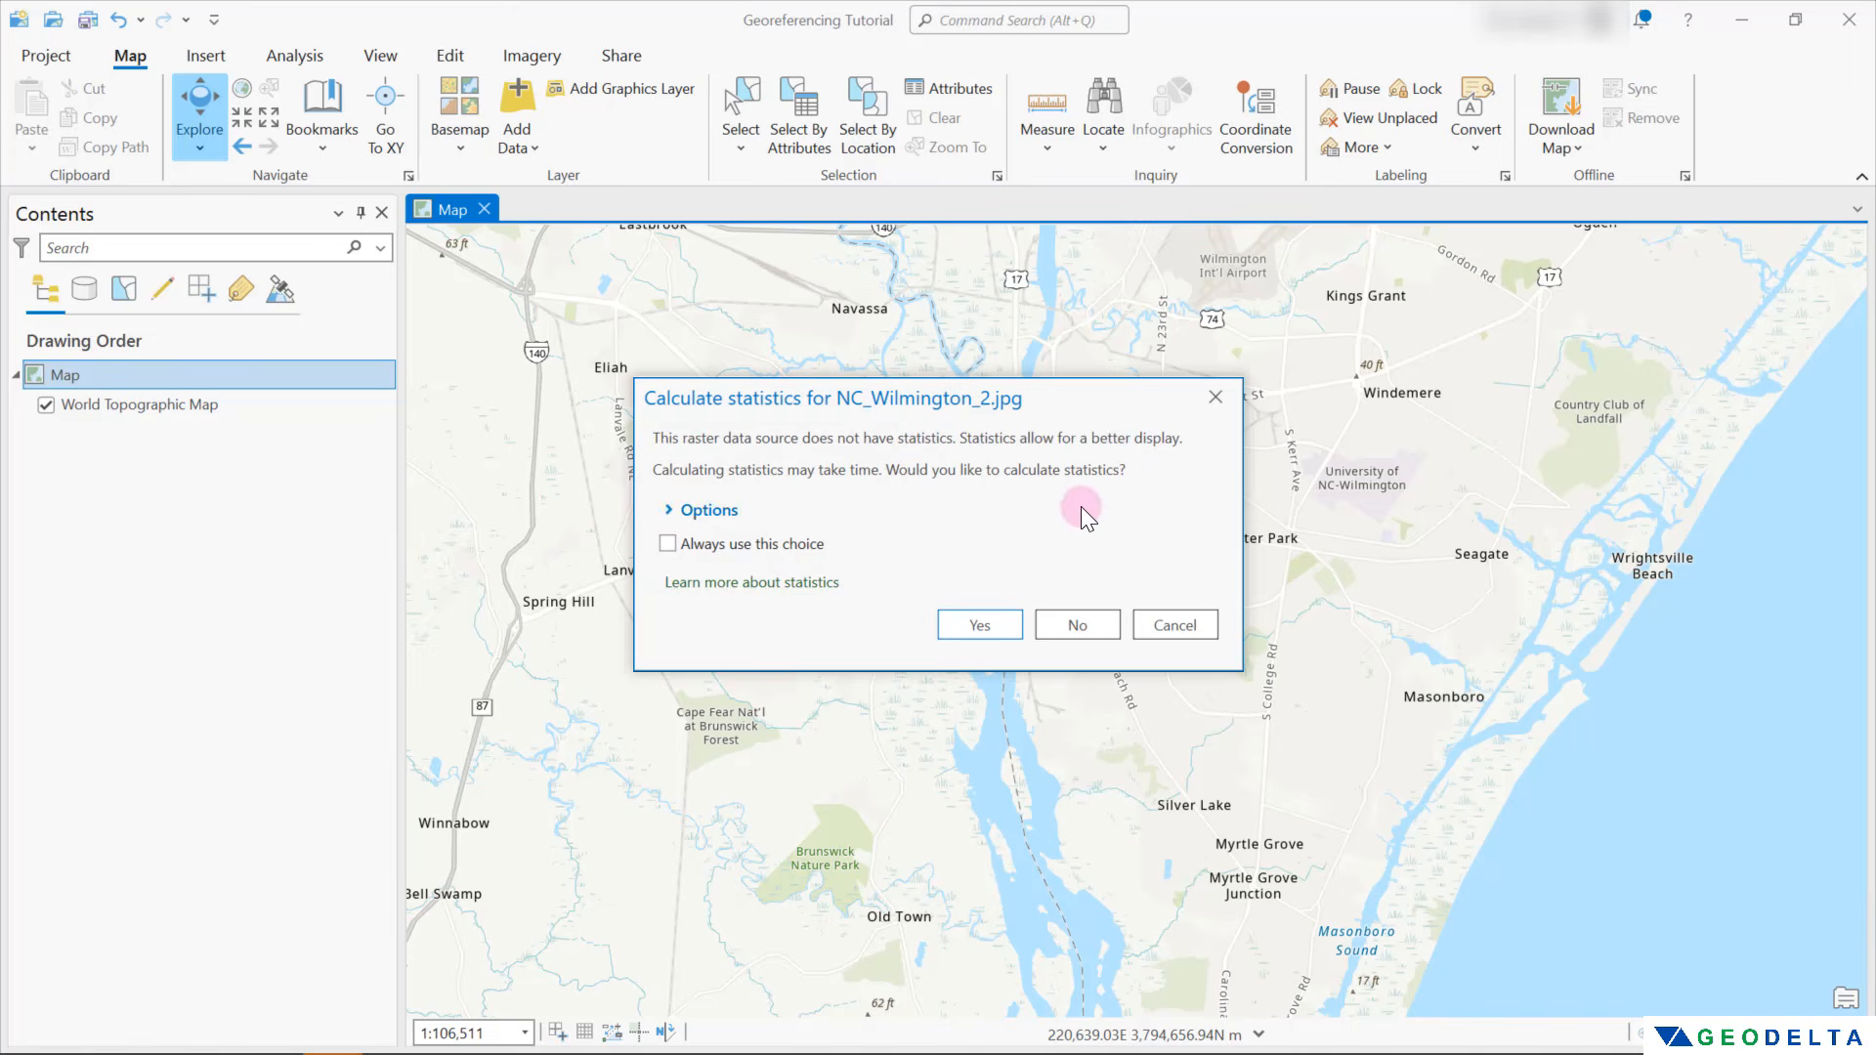
left_click(977, 626)
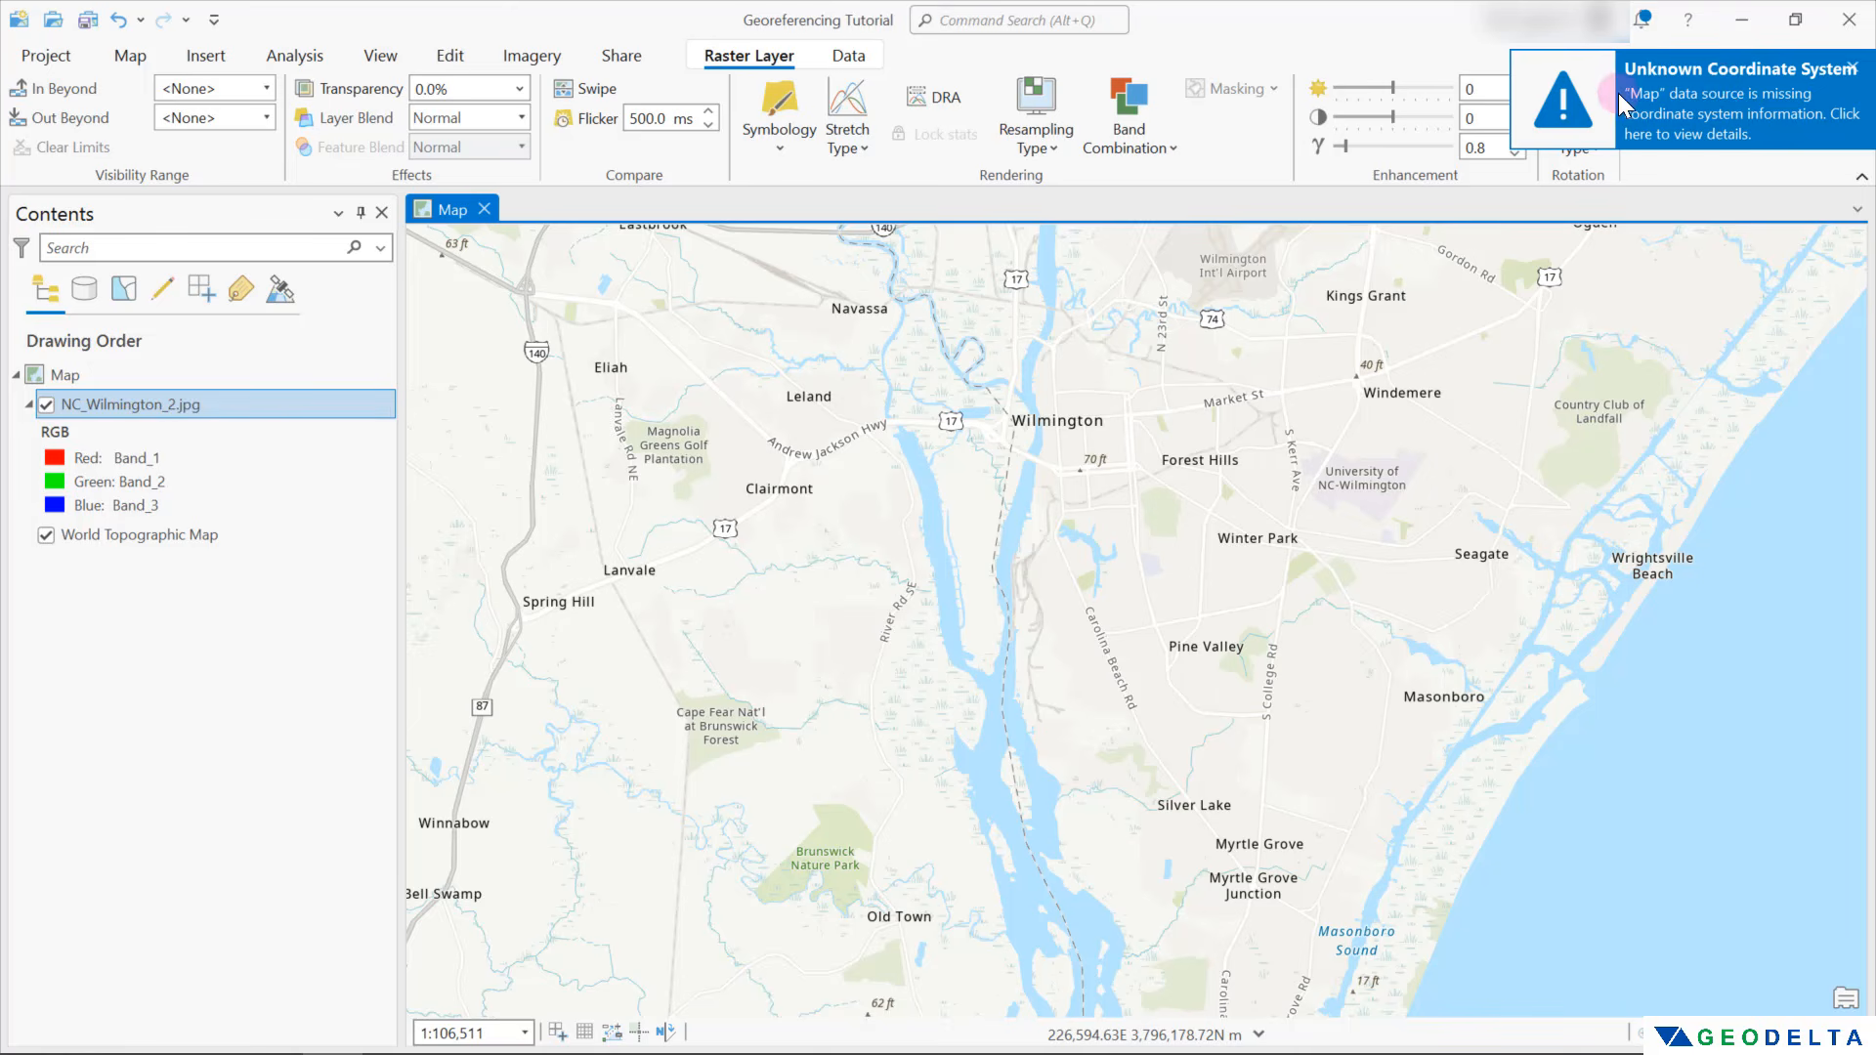
left_click(1851, 67)
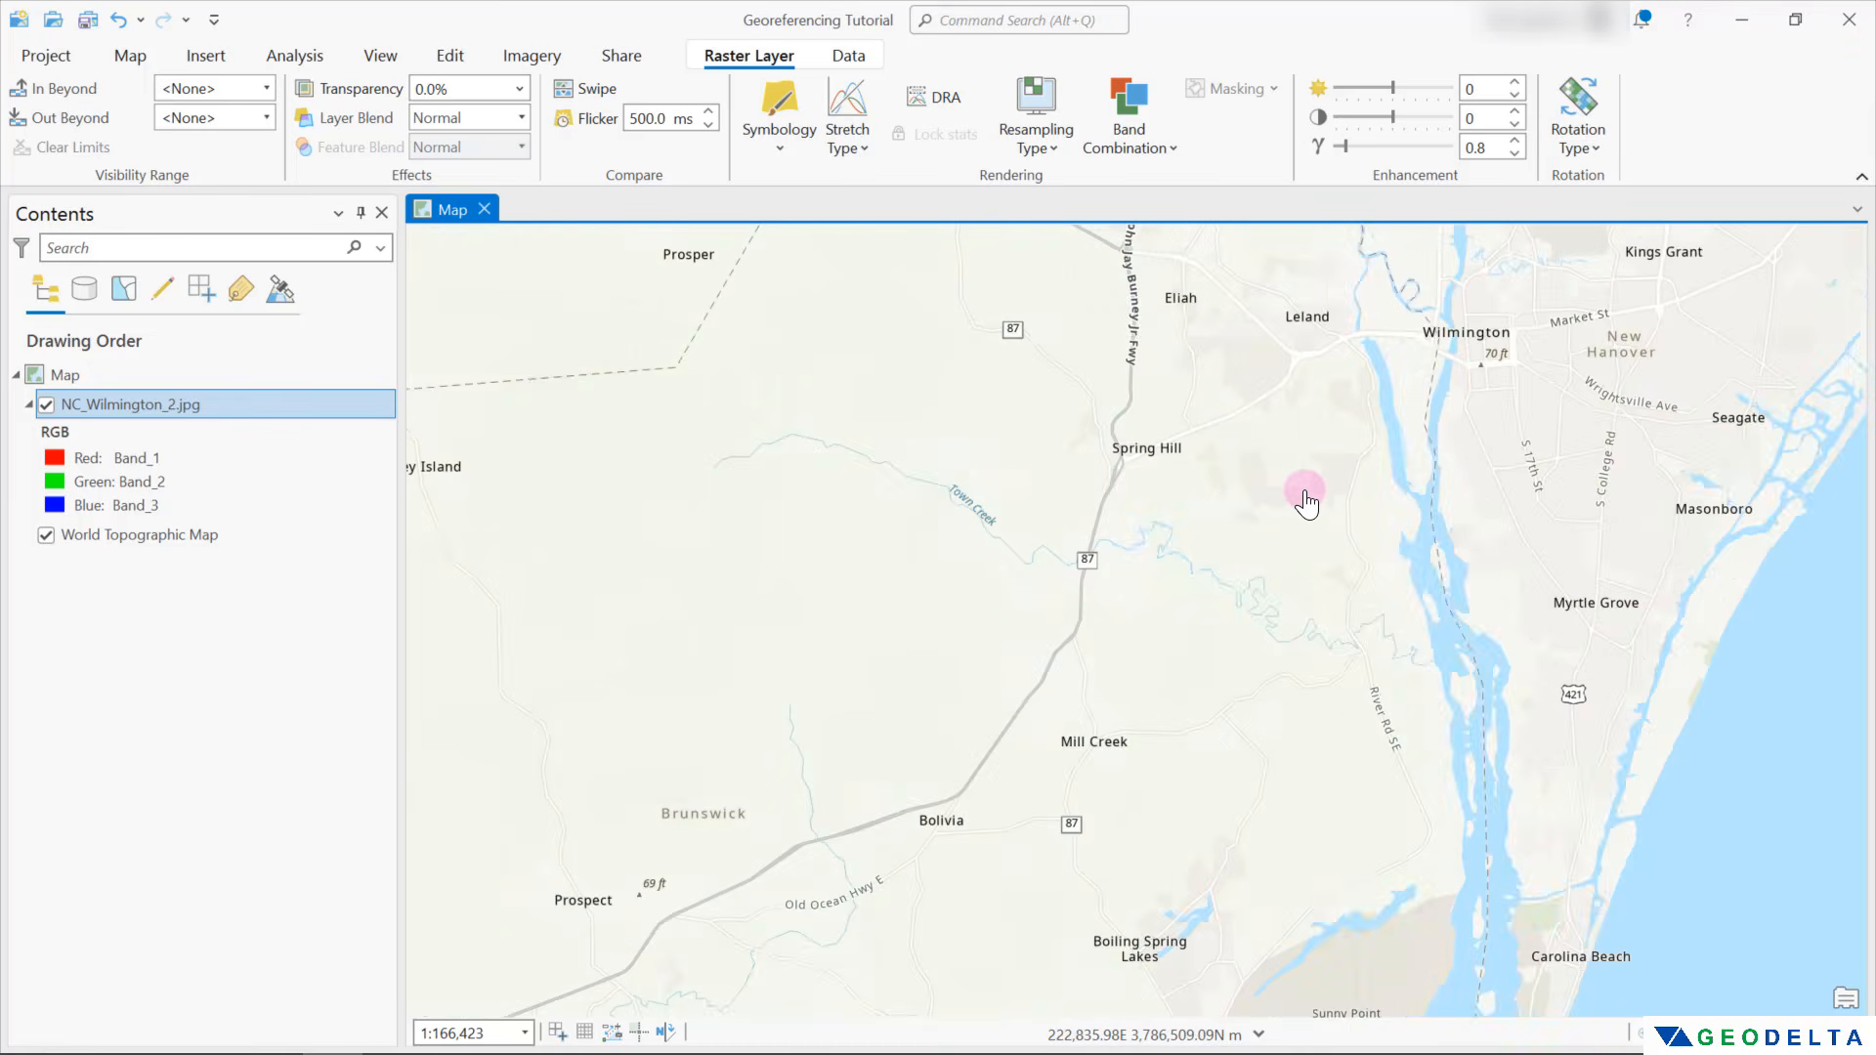
Start georeferencing NC_Wilmington_2.jpg, collapse the georeferencing information box, and fit the scan to the current display extent
left_click(192, 415)
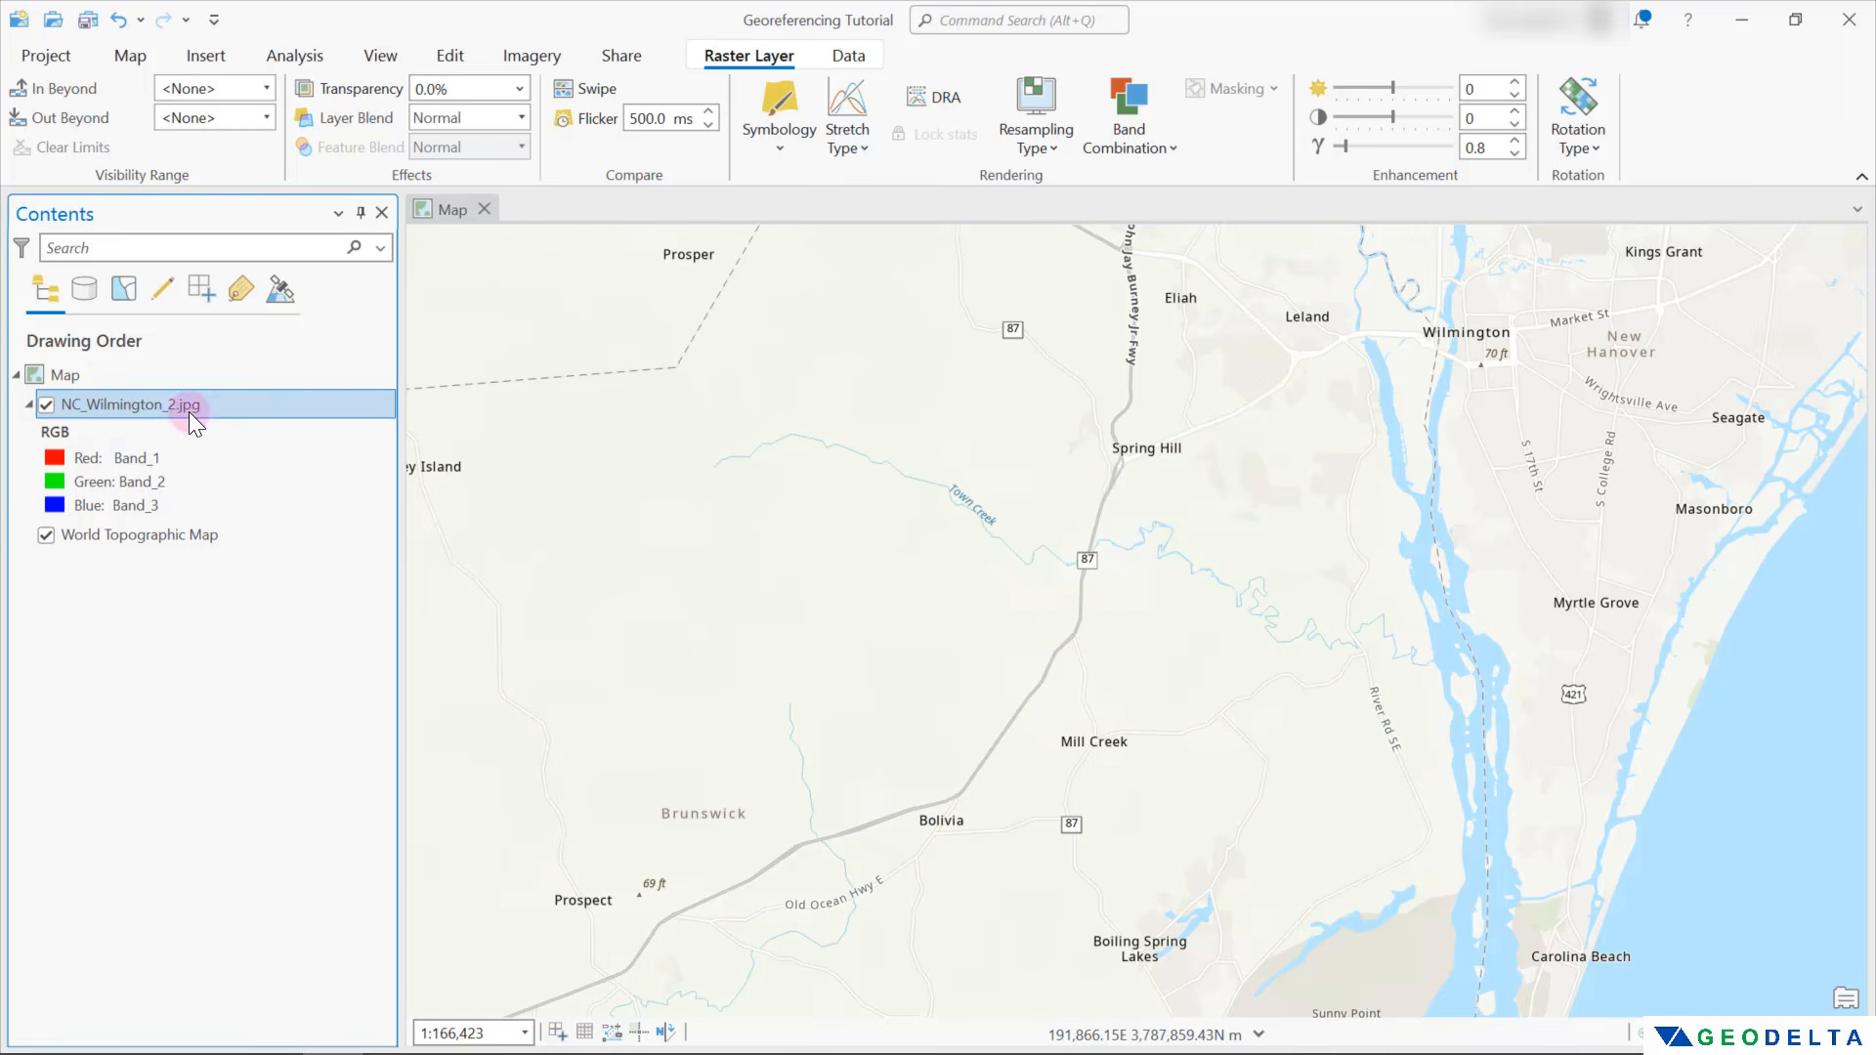
left_click(531, 56)
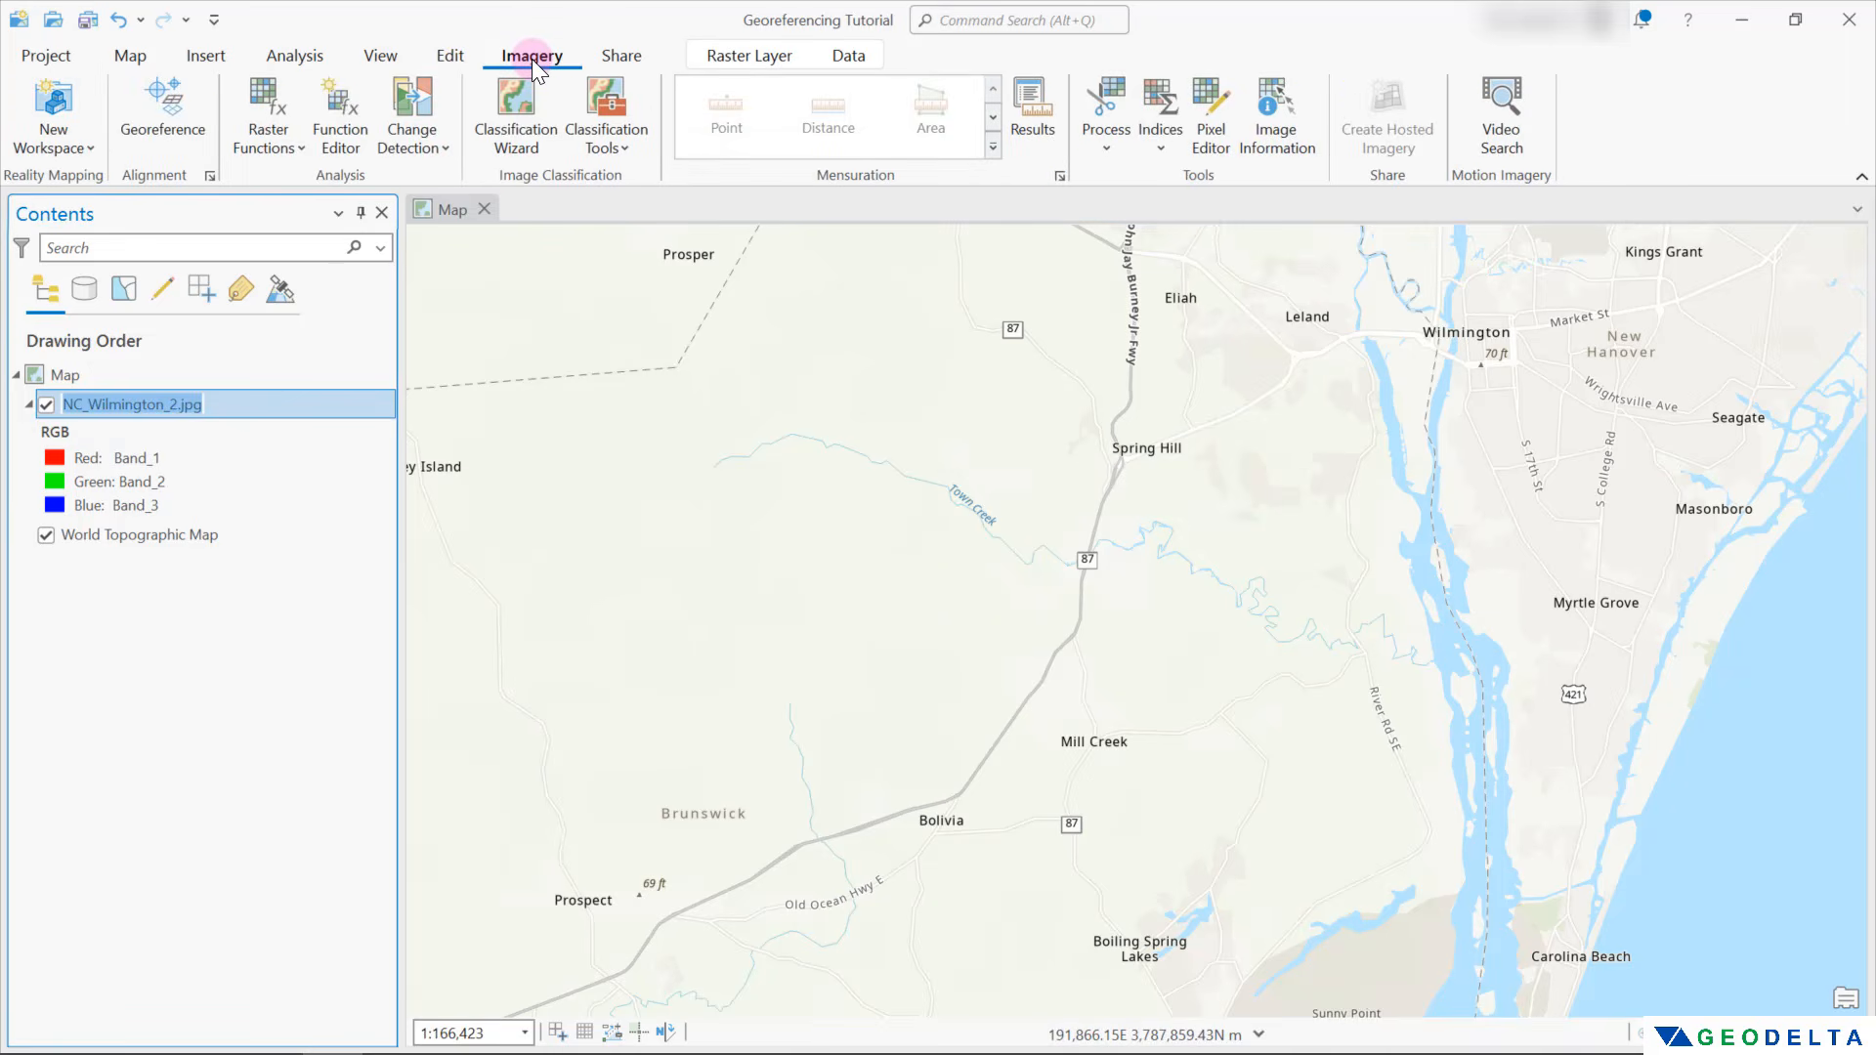
left_click(193, 94)
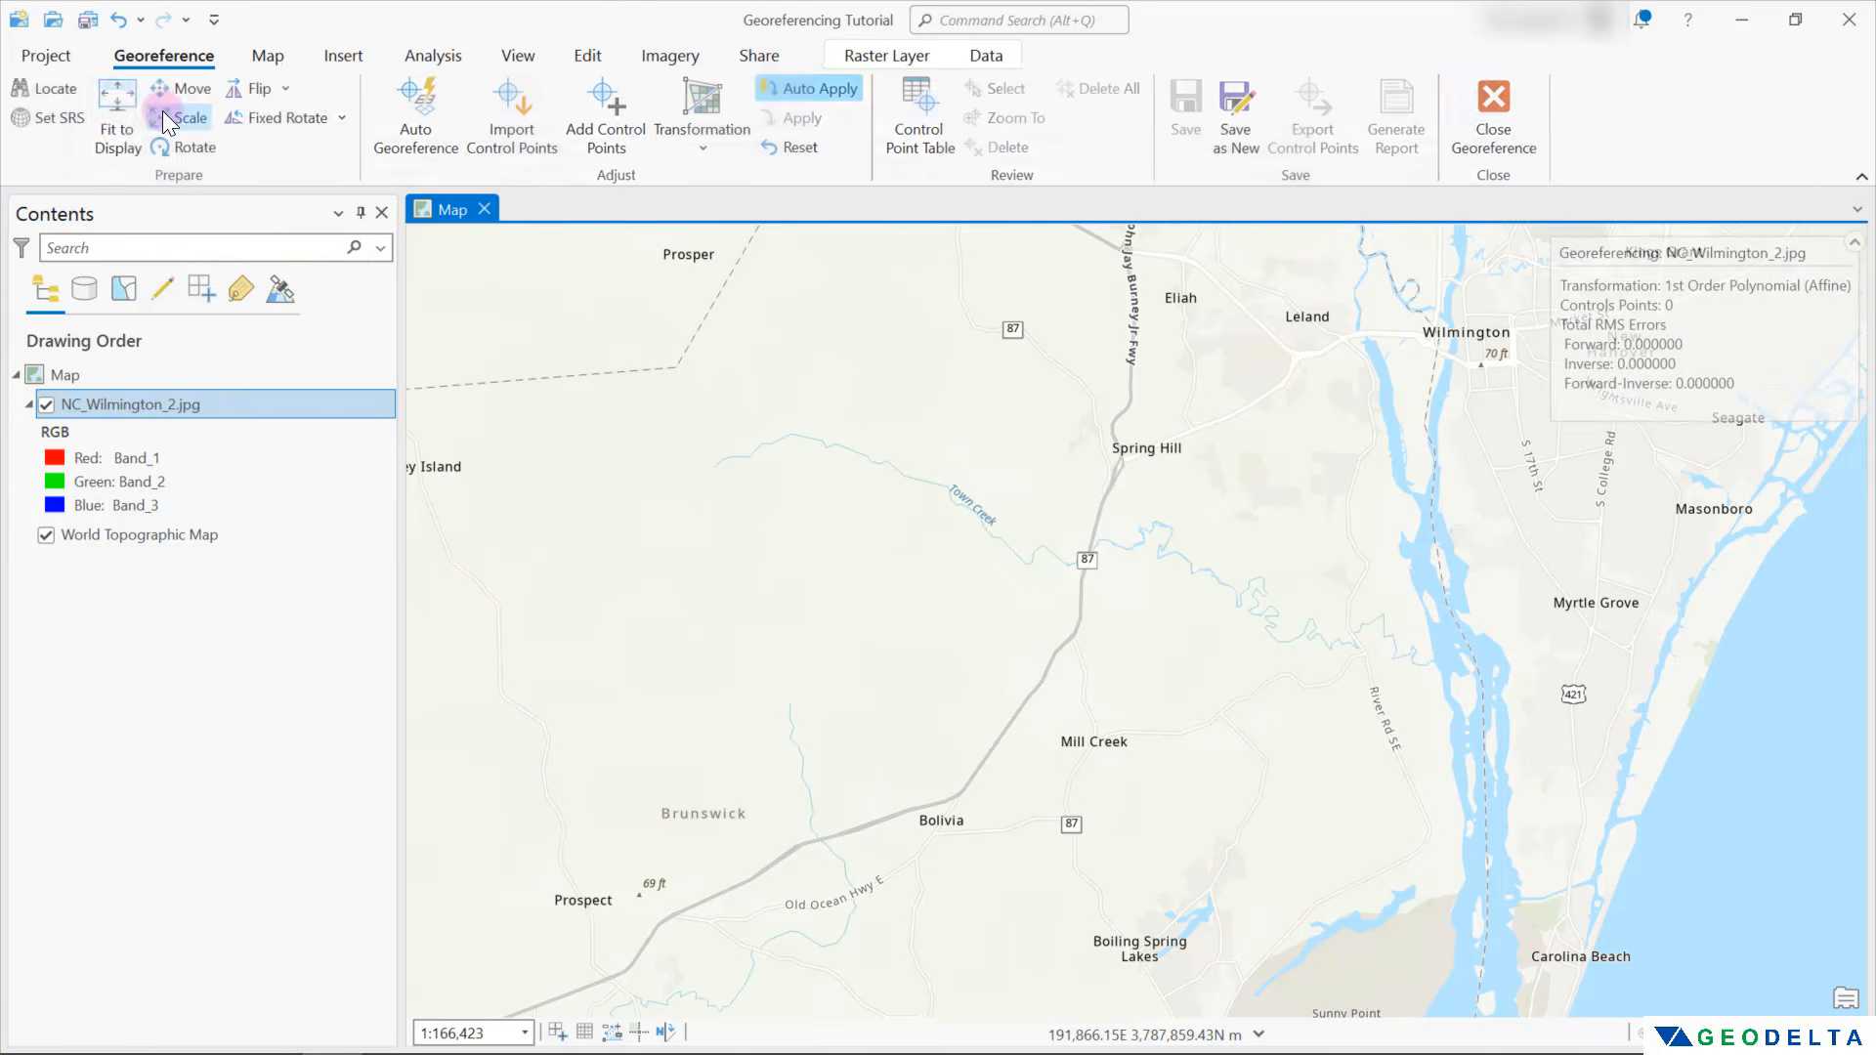
left_click(123, 106)
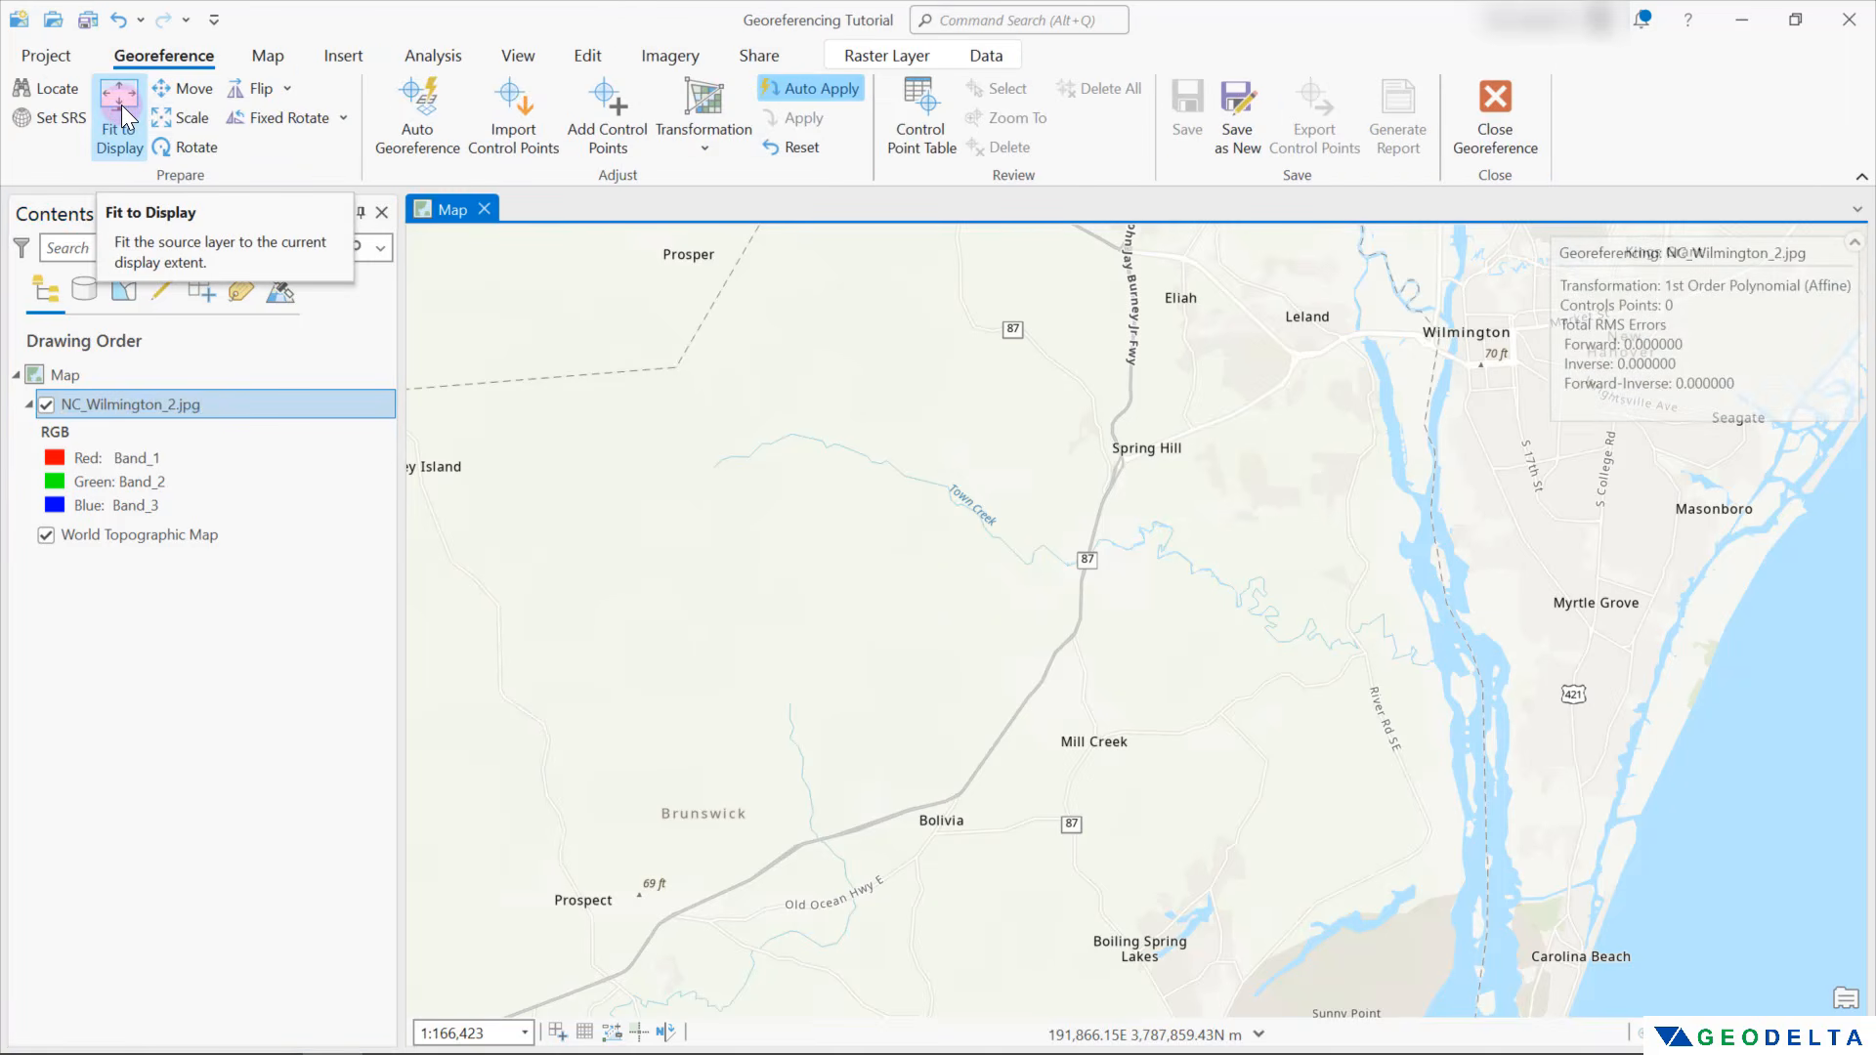
left_click_drag(1540, 608, 1787, 590)
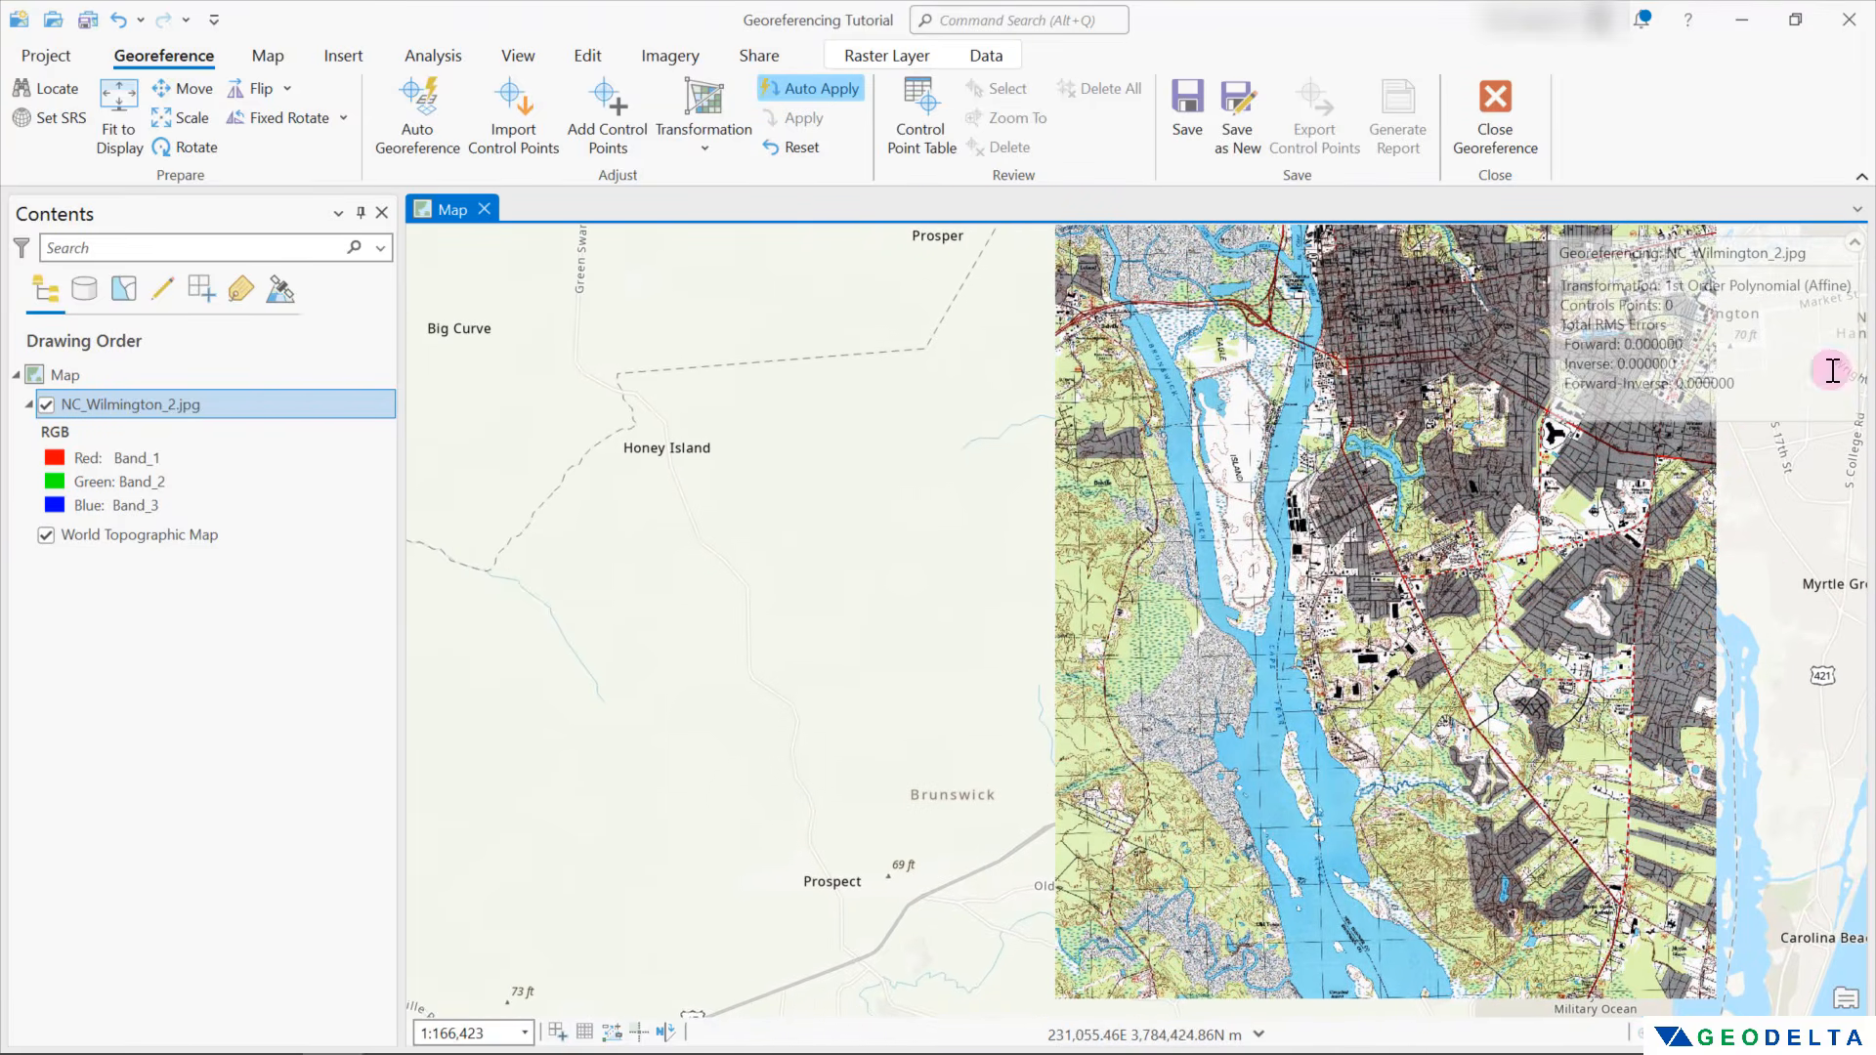
left_click(1853, 241)
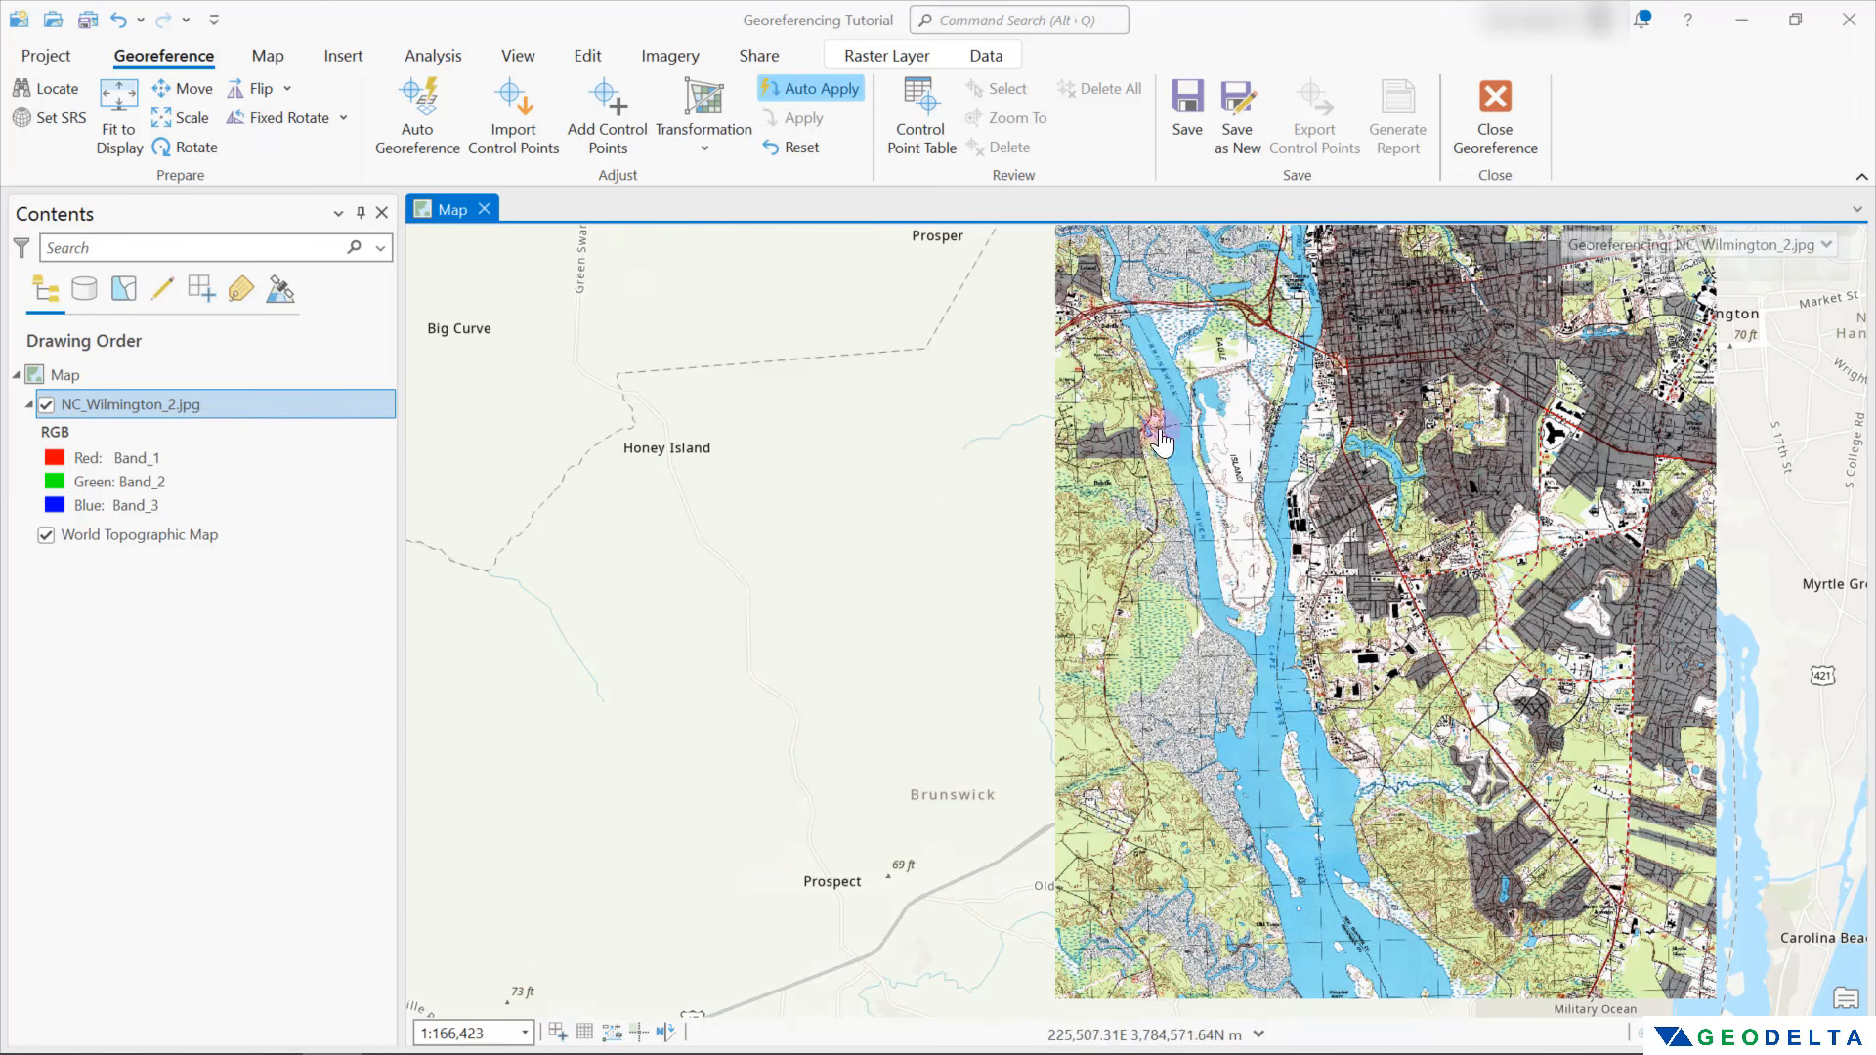
left_click(119, 103)
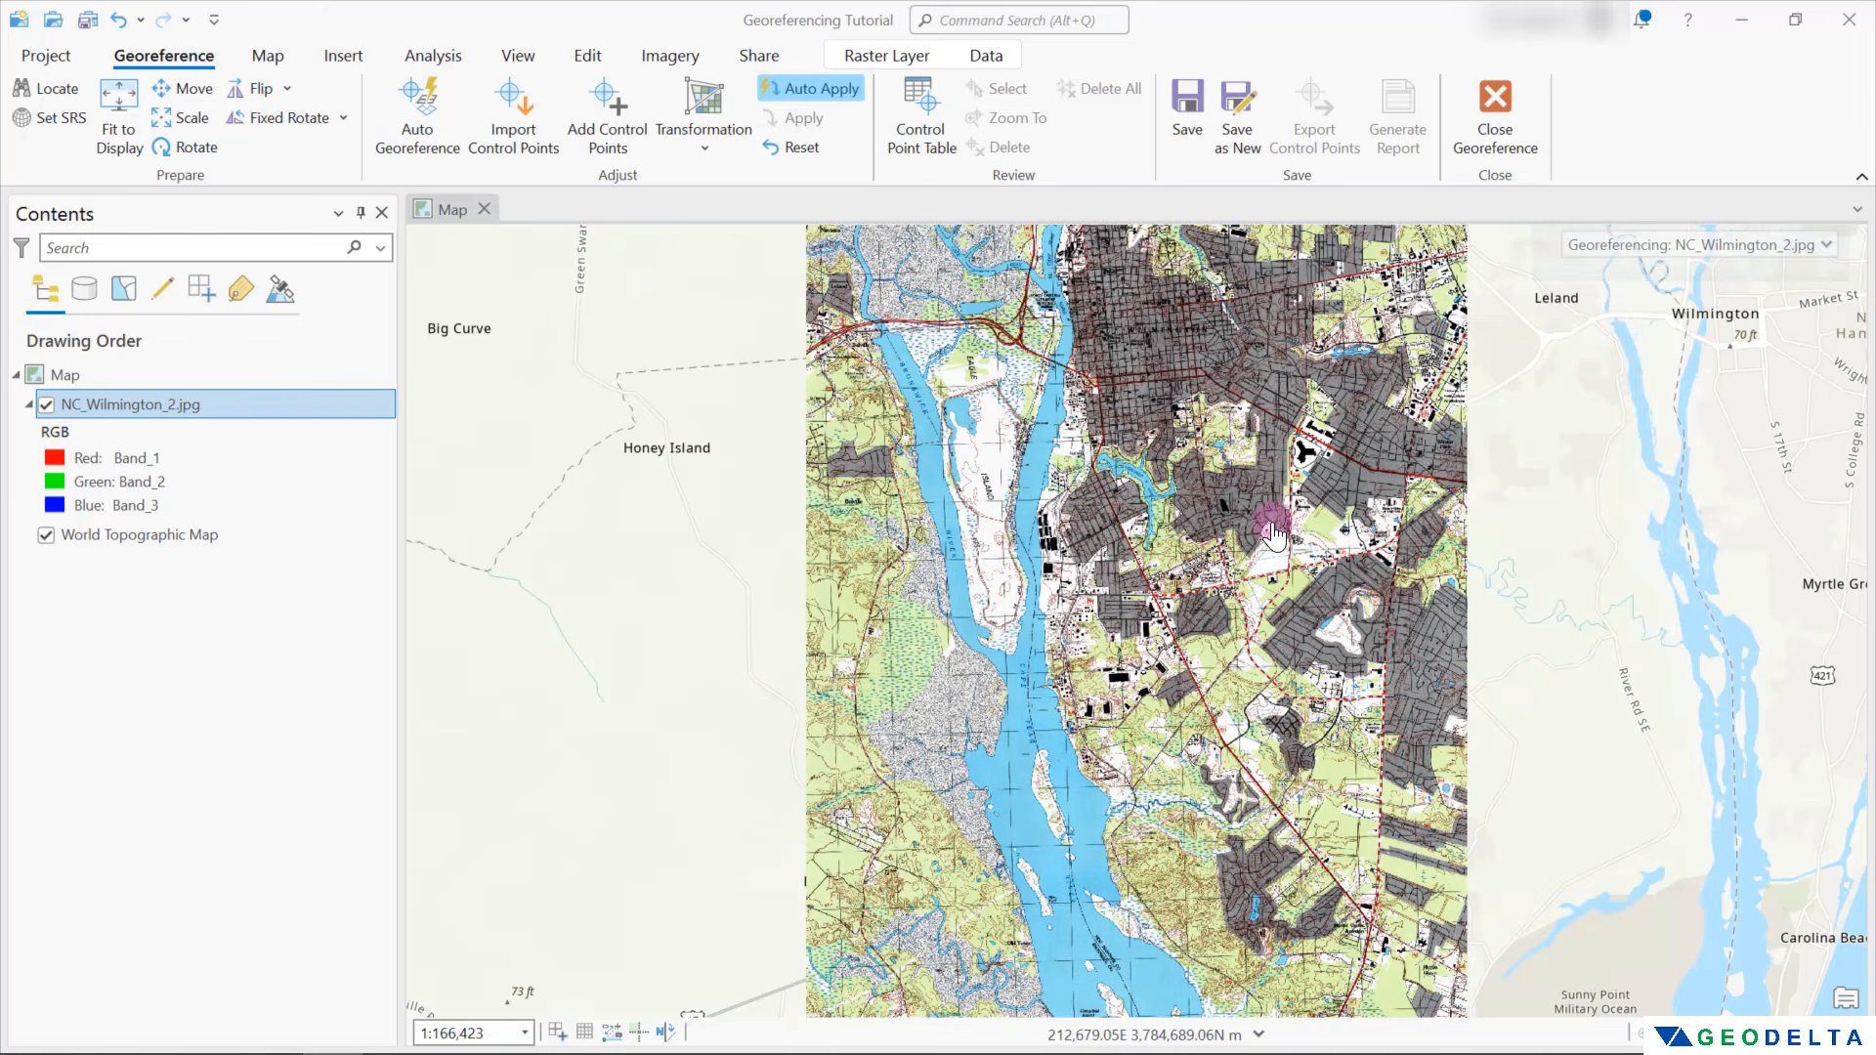
left_click_drag(1557, 670, 1366, 663)
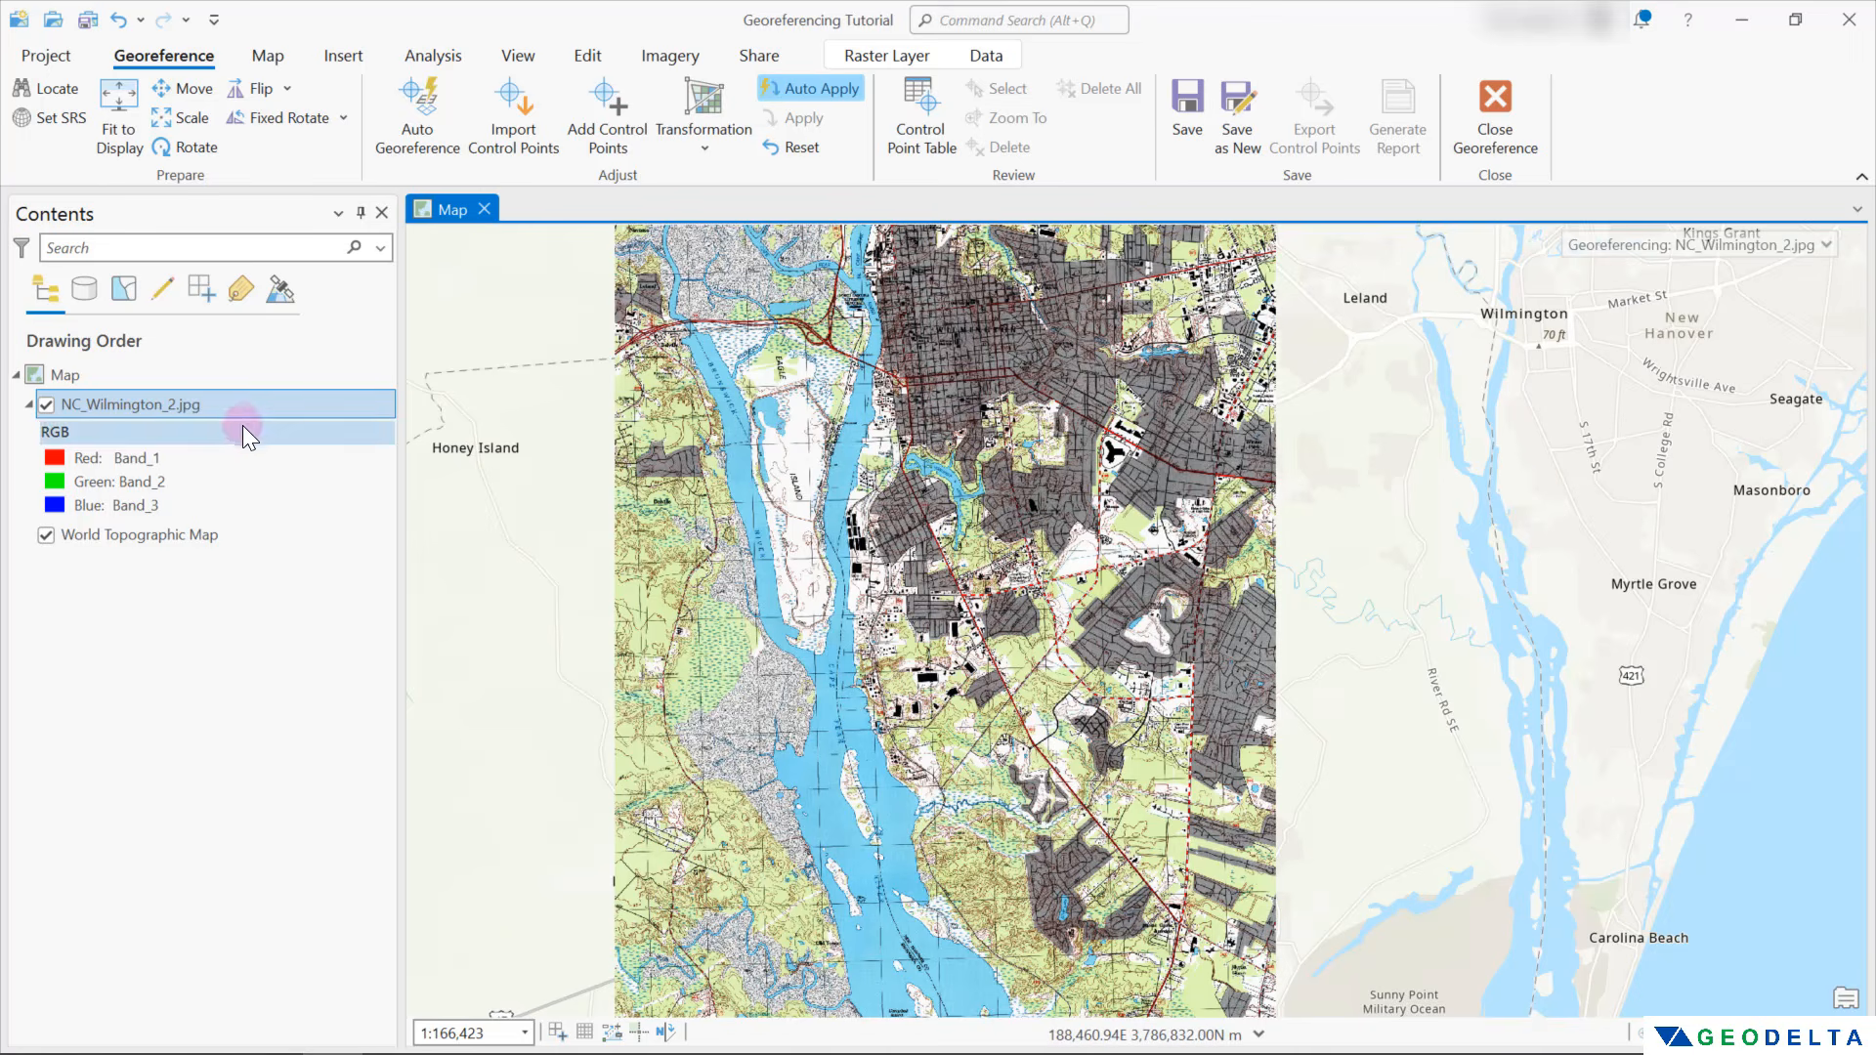
Remove the World Topographic Map basemap from the map
left_click(157, 537)
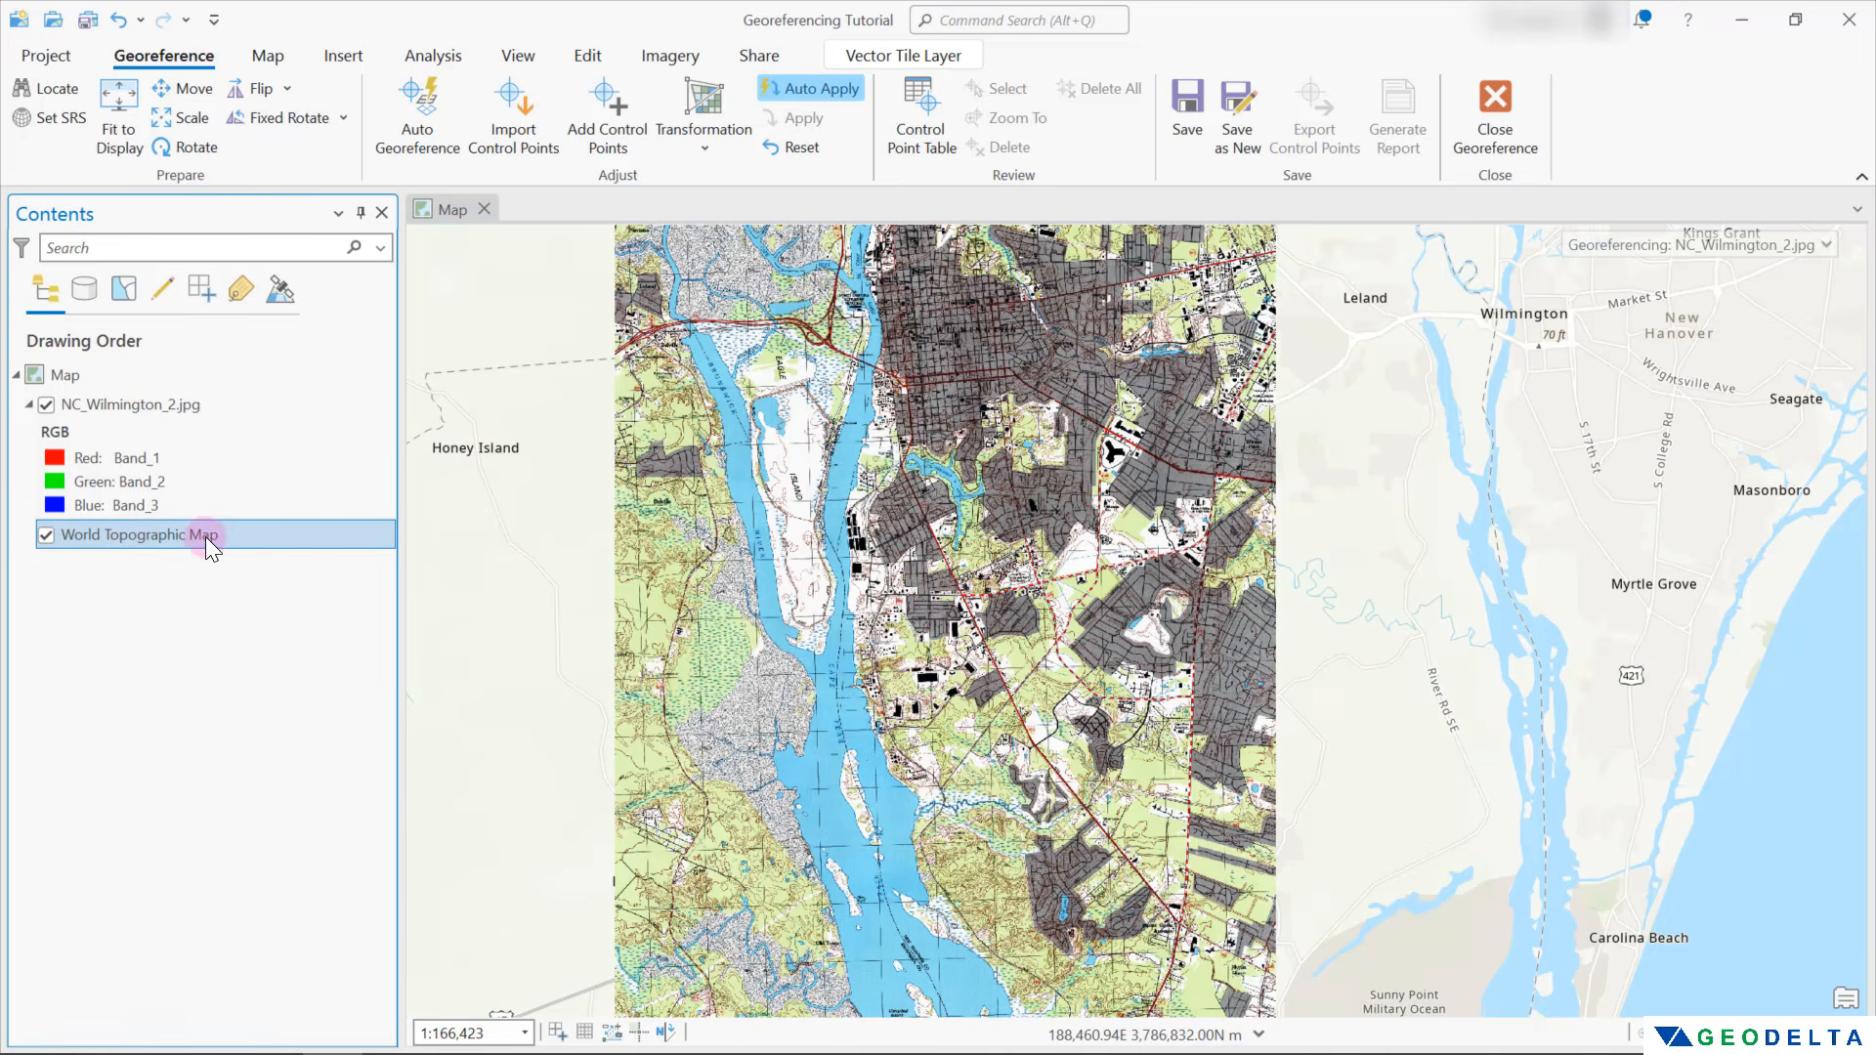
right_click(117, 542)
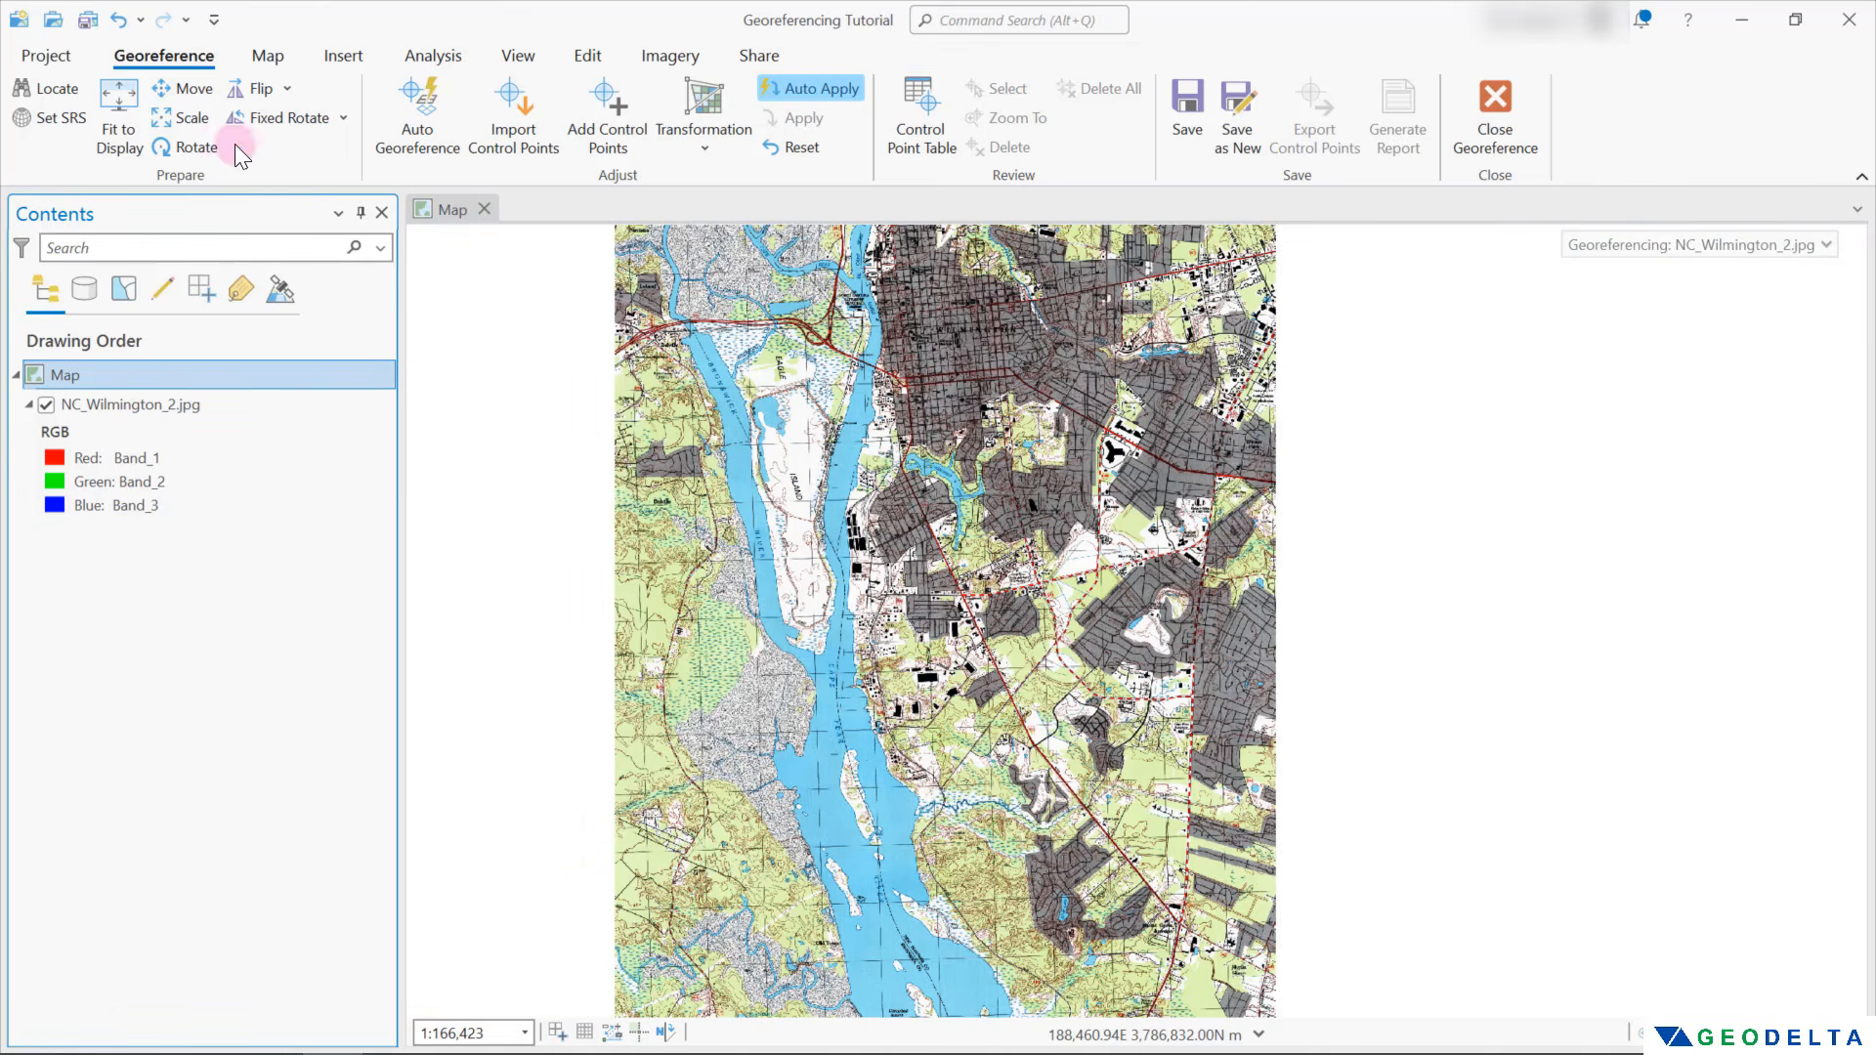
Add the OpenStreetMap basemap to the map beneath the scan
left_click(268, 59)
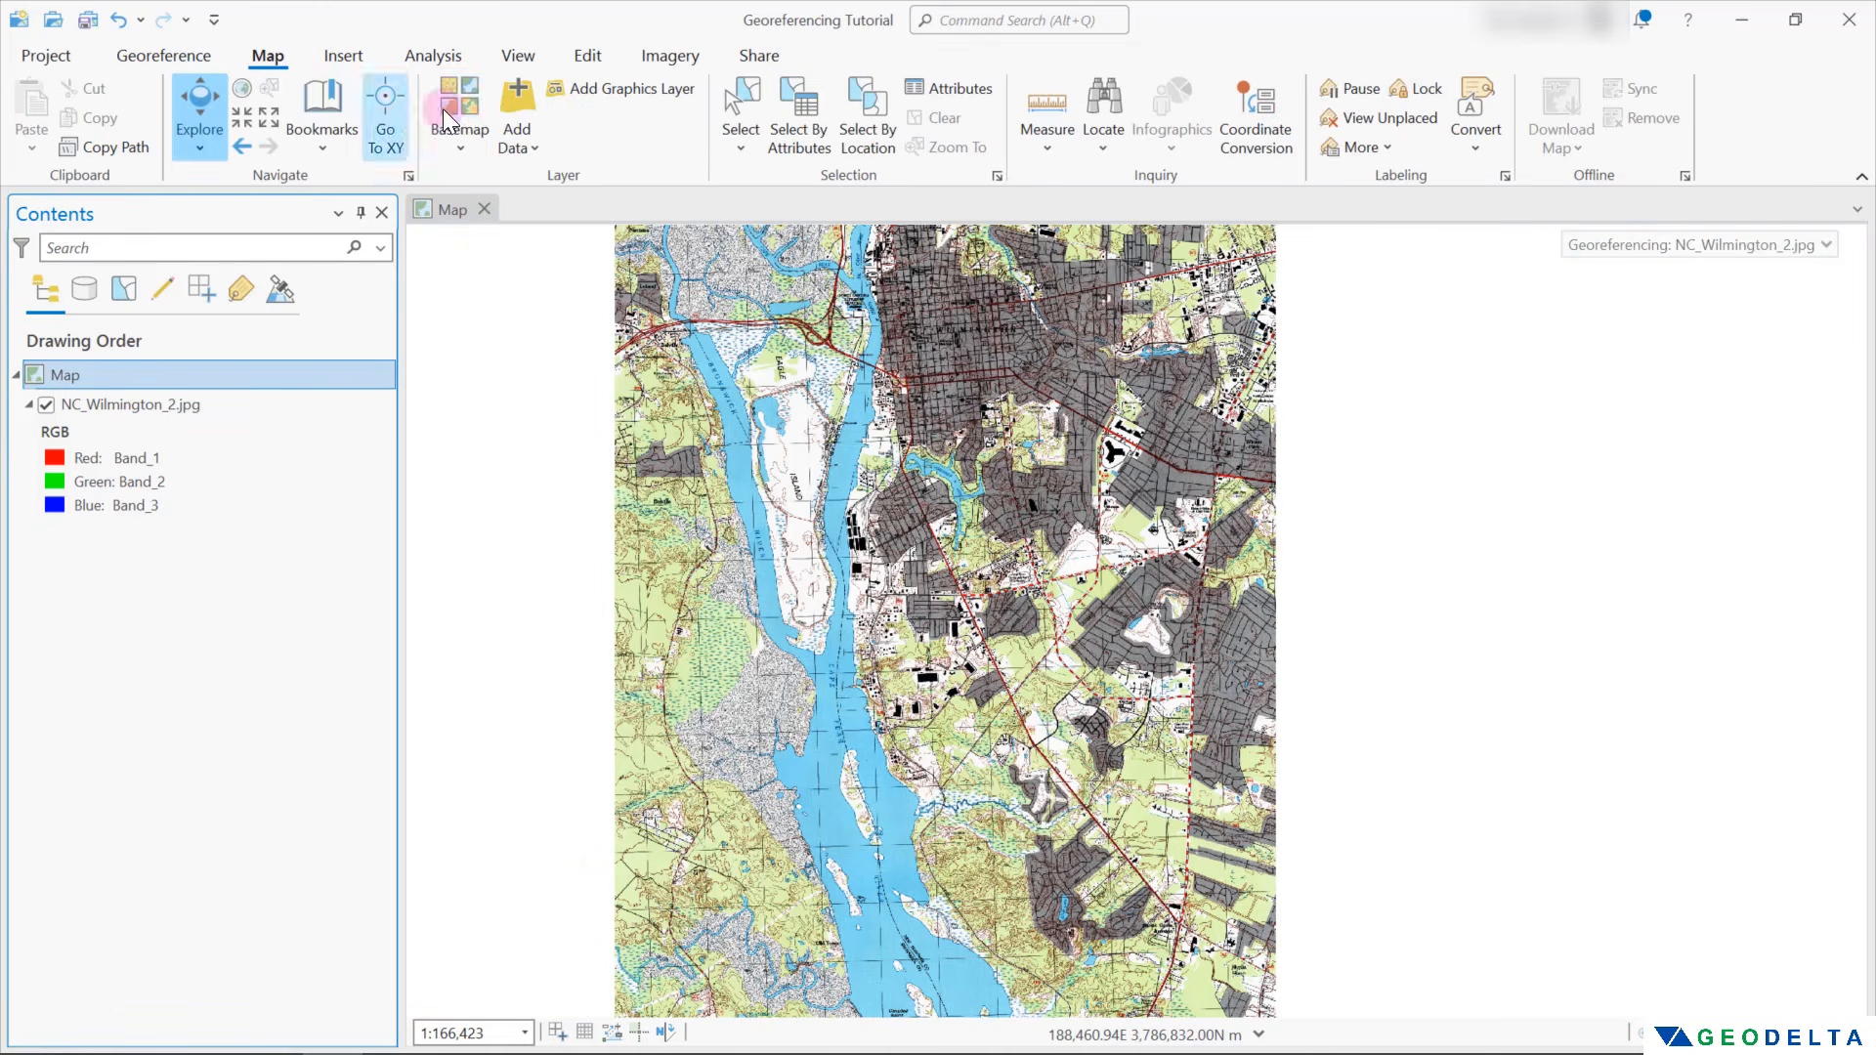
left_click(457, 144)
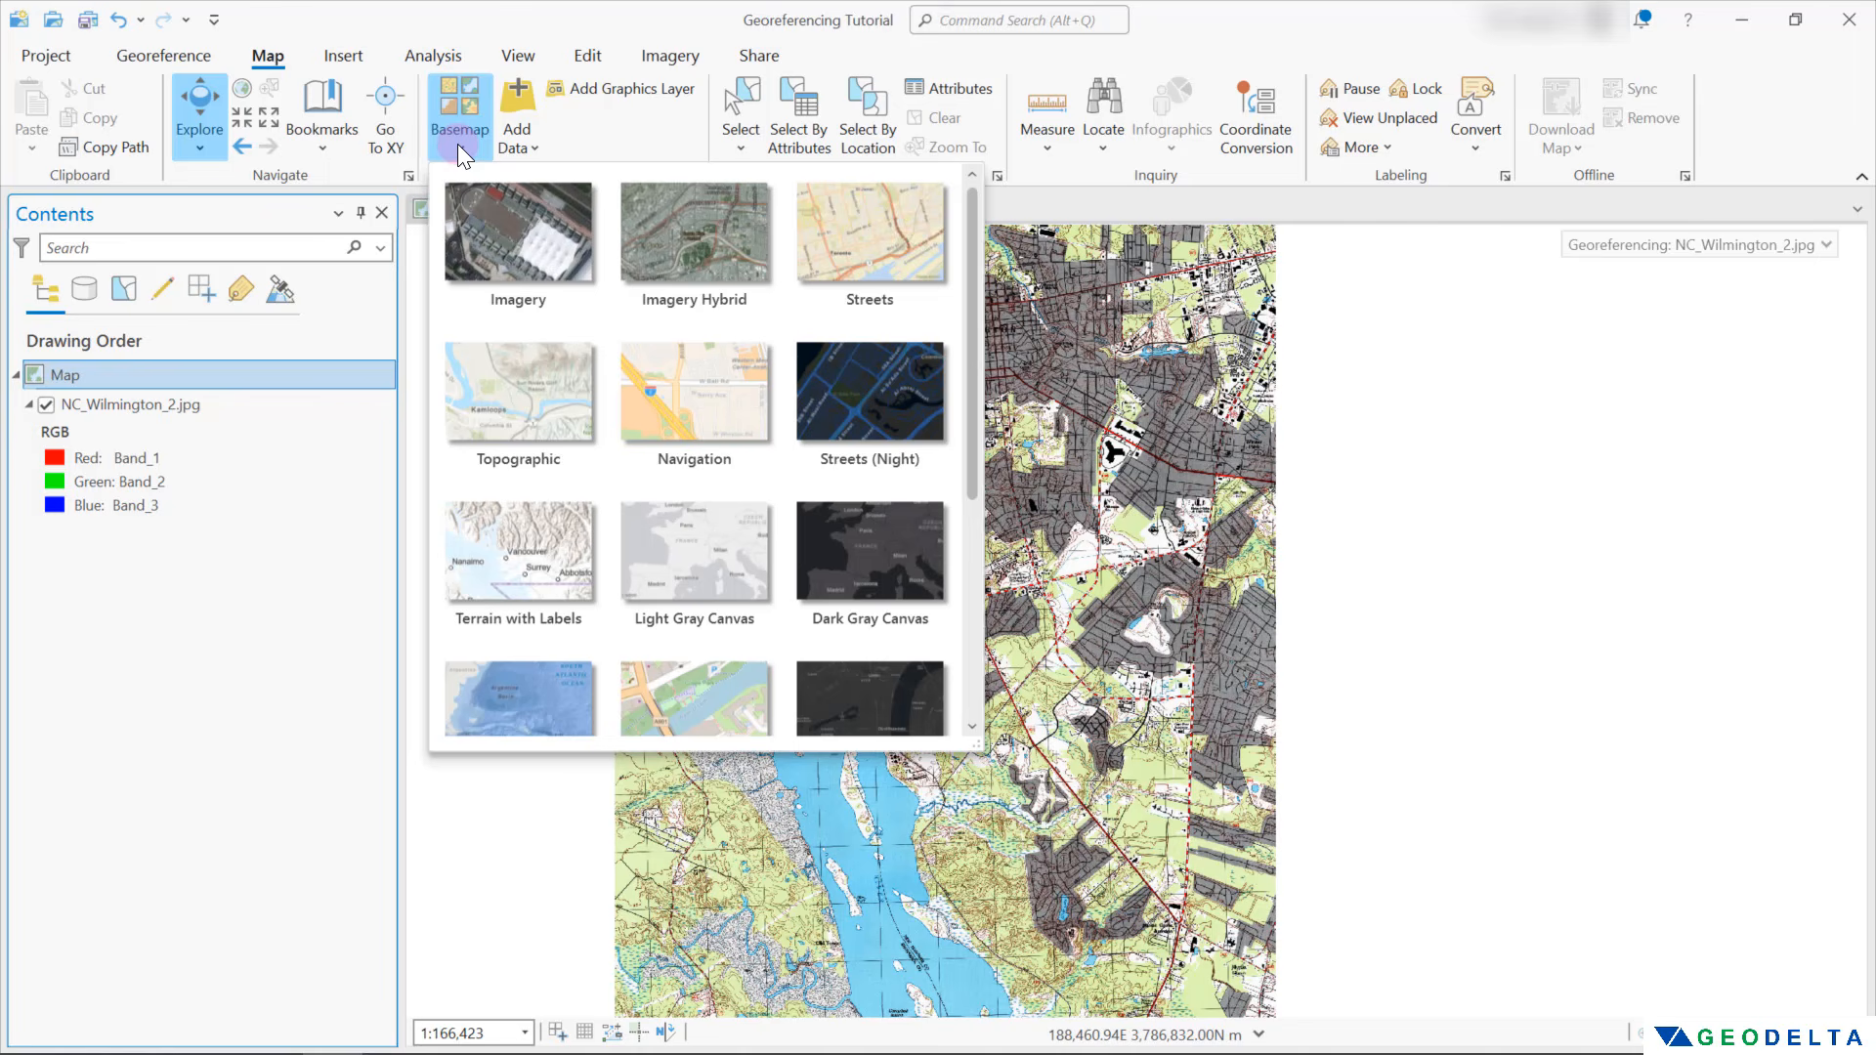
scroll(707, 372, "down", 3)
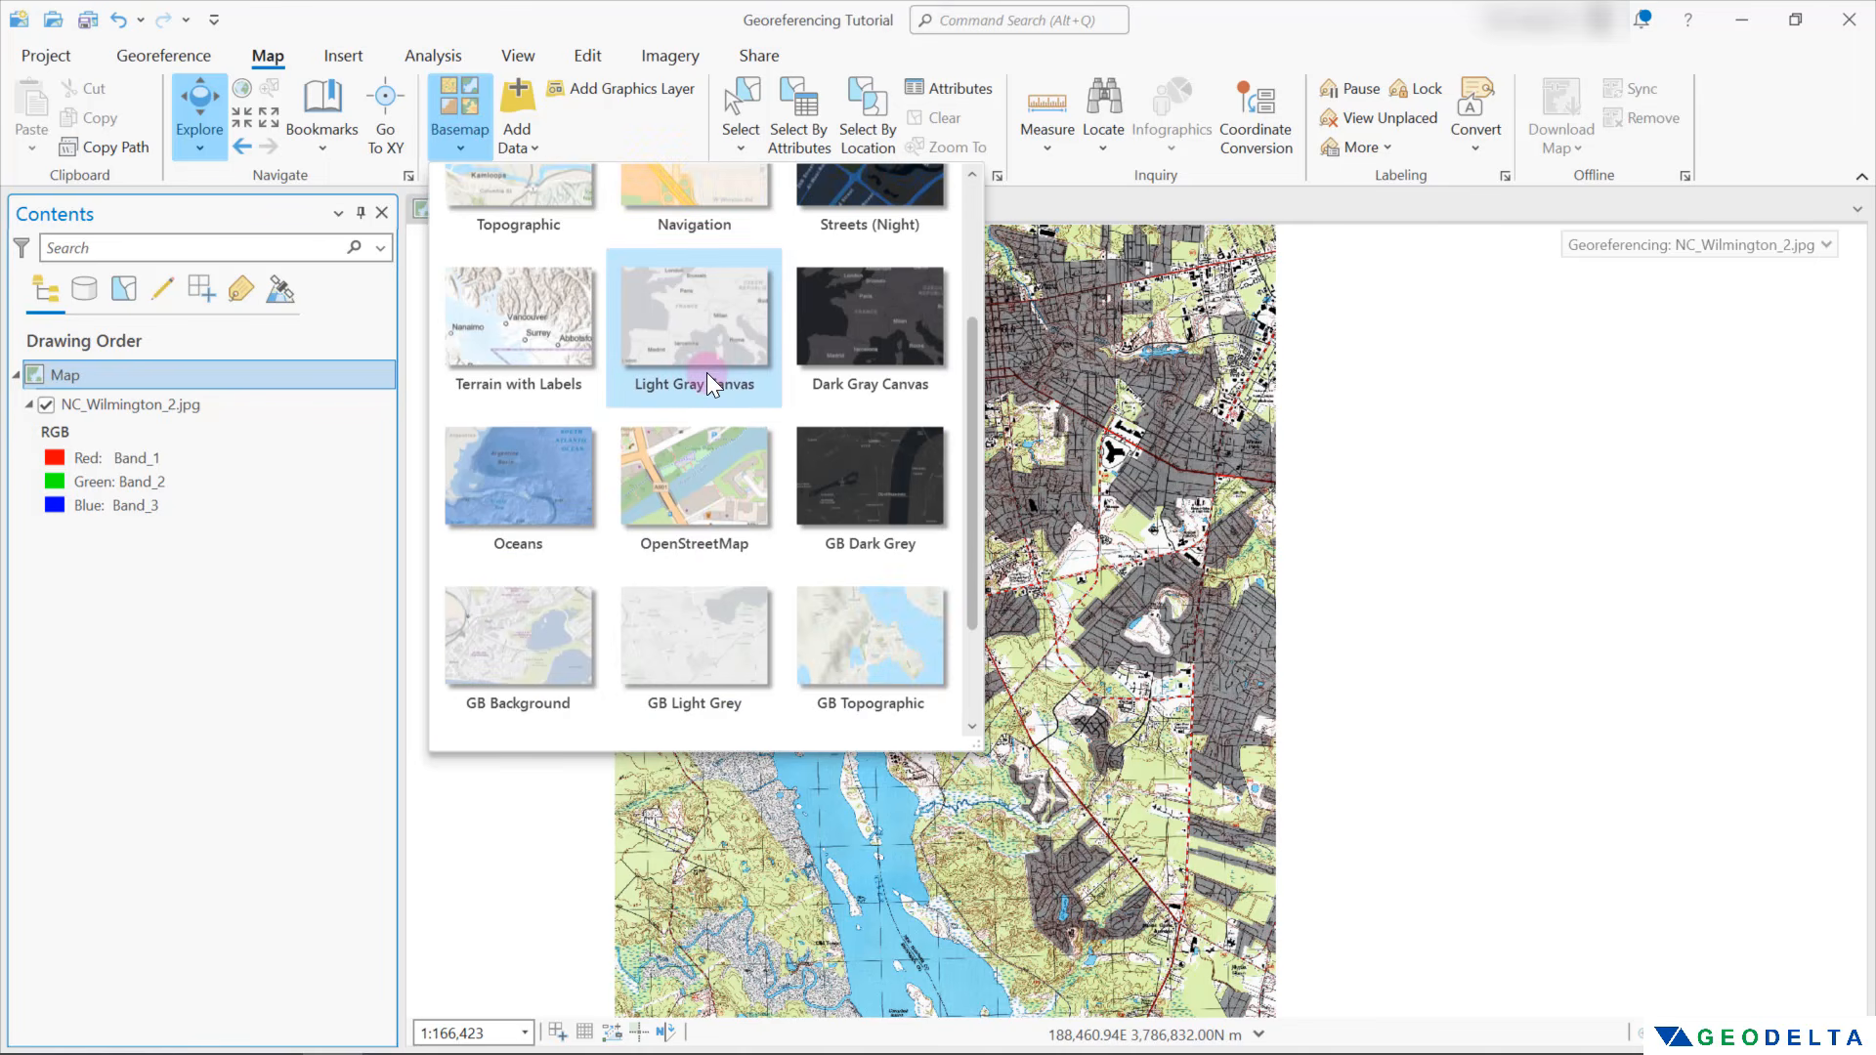
scroll(729, 637, "down", 1)
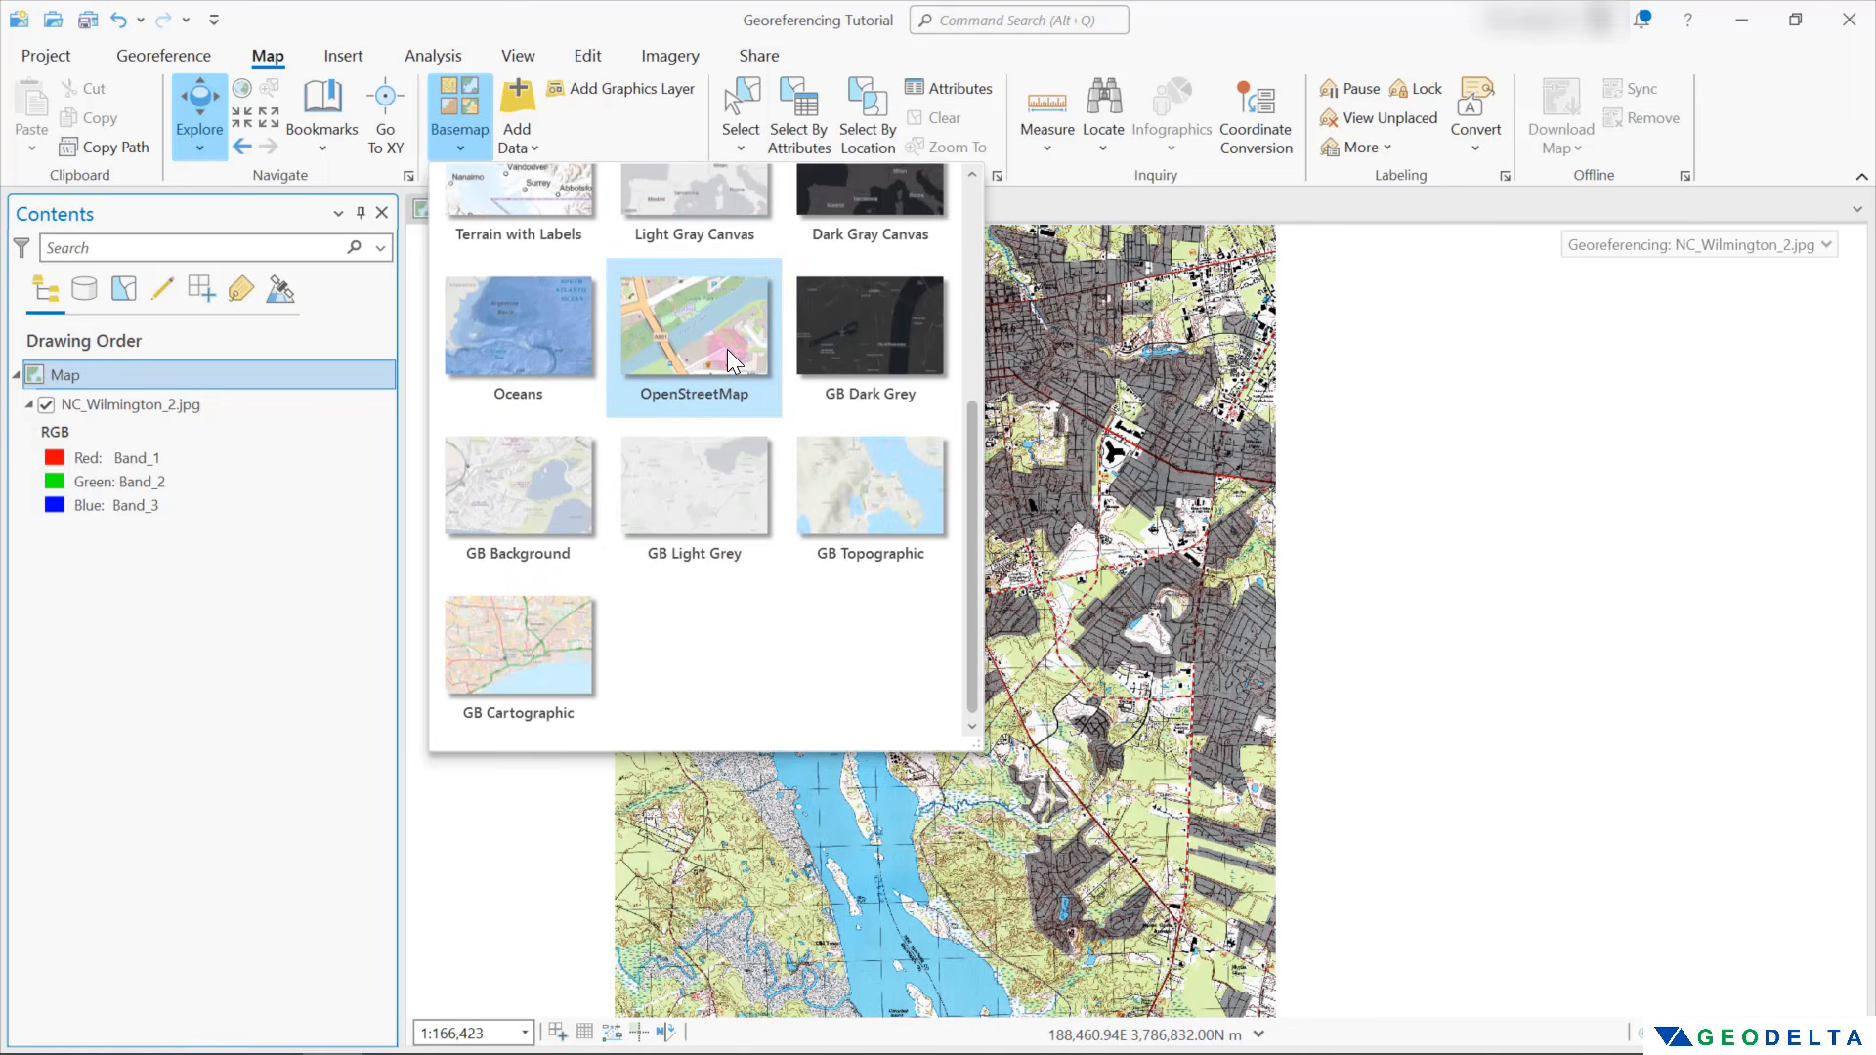
scroll(713, 391, "up", 4)
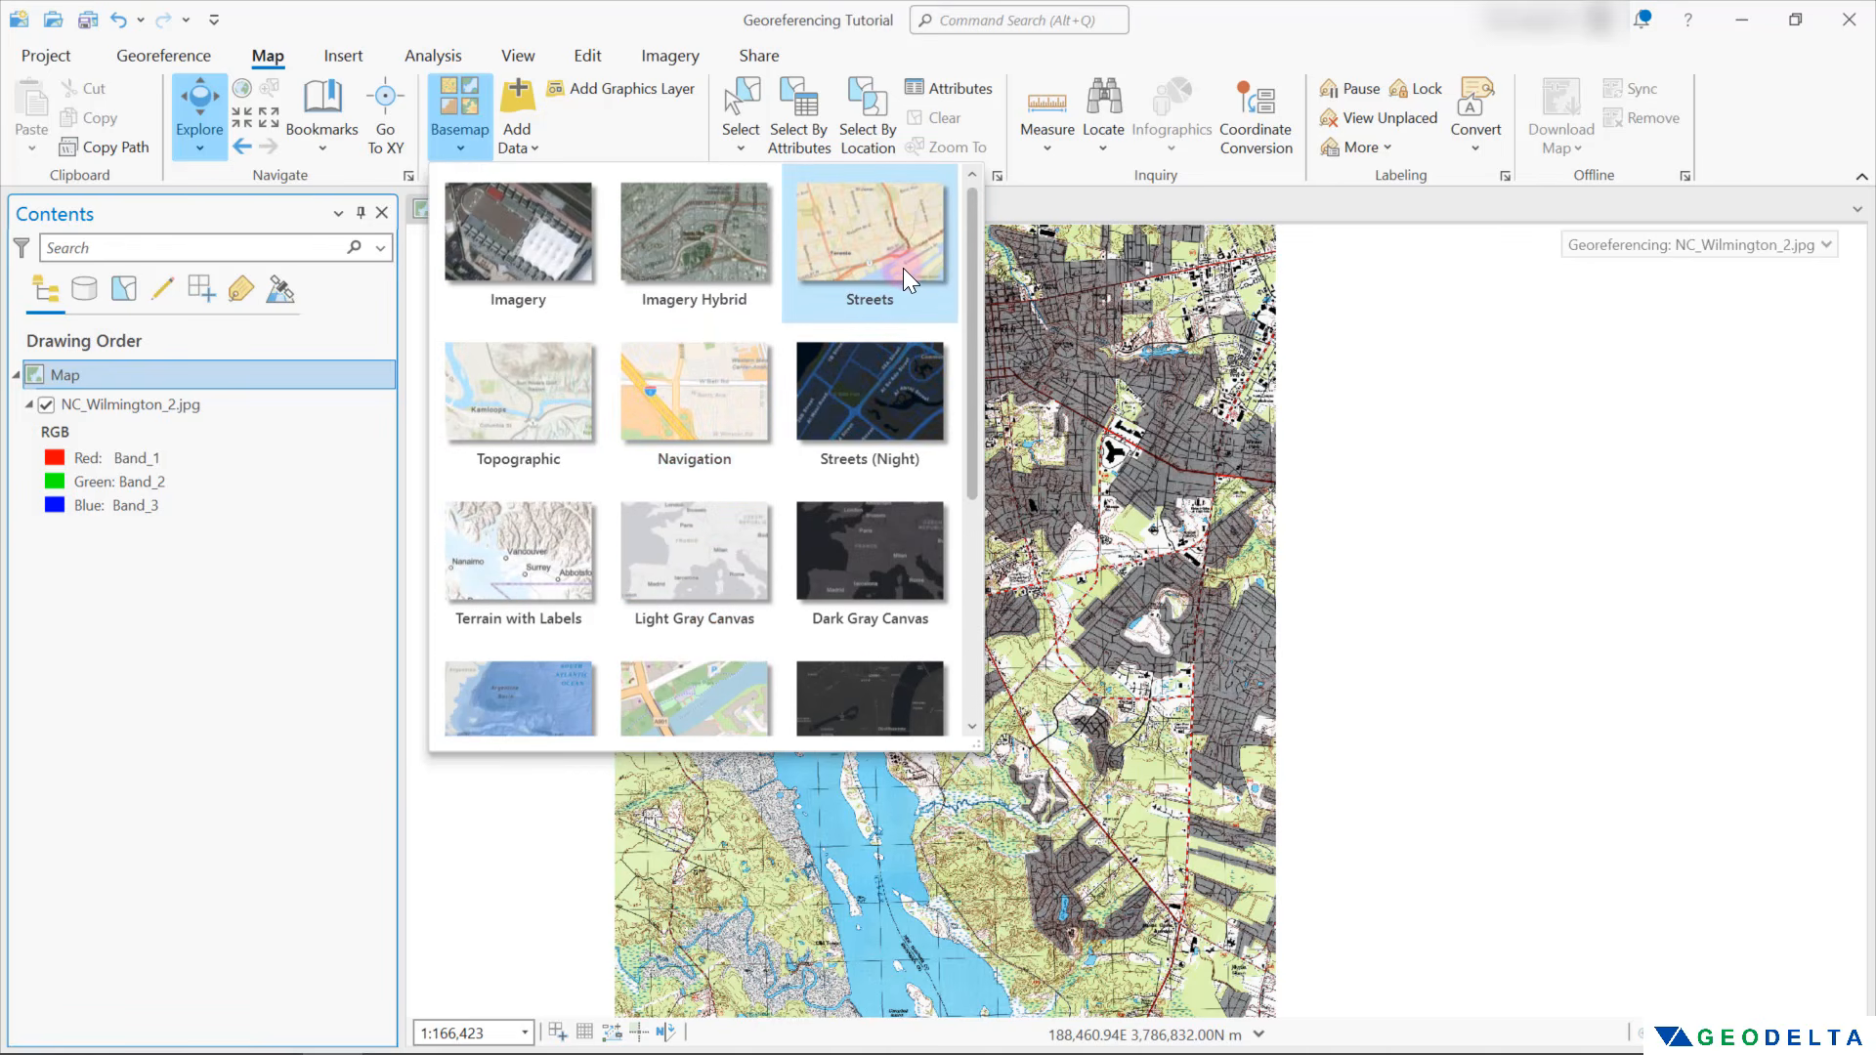
scroll(899, 266, "down", 2)
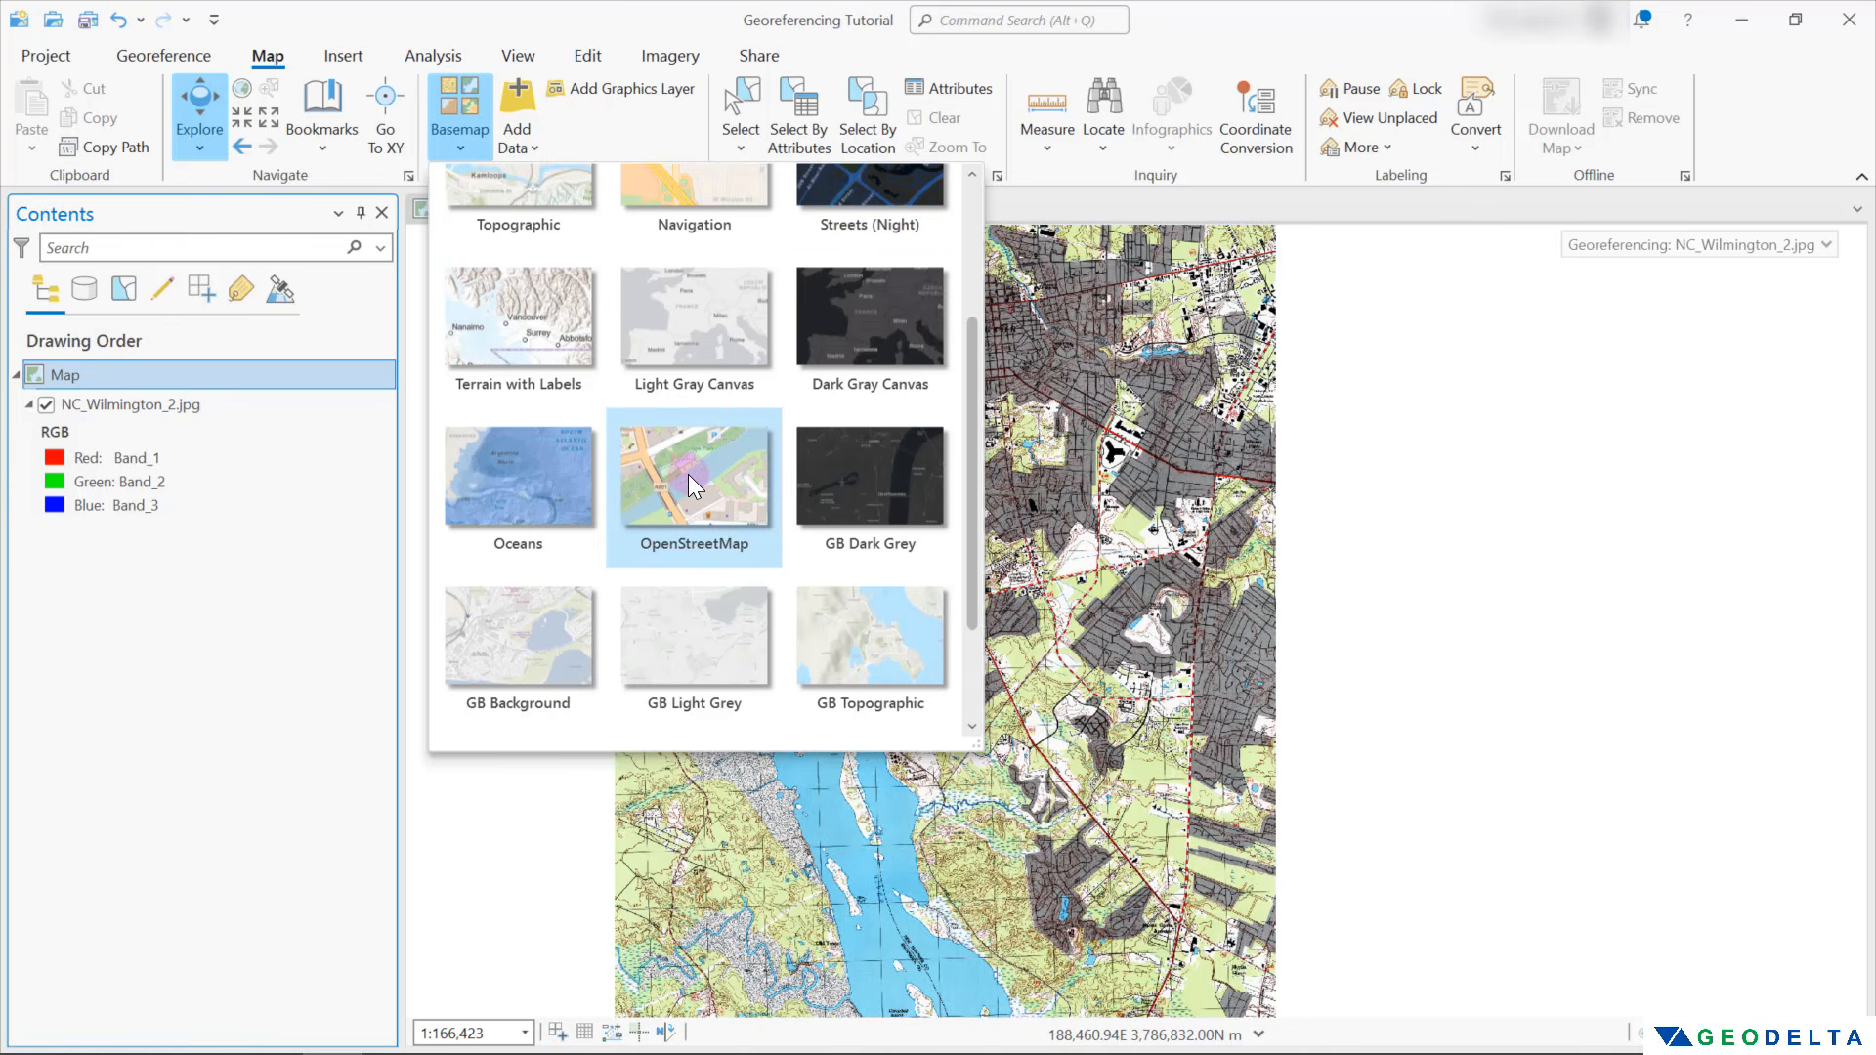
left_click(687, 473)
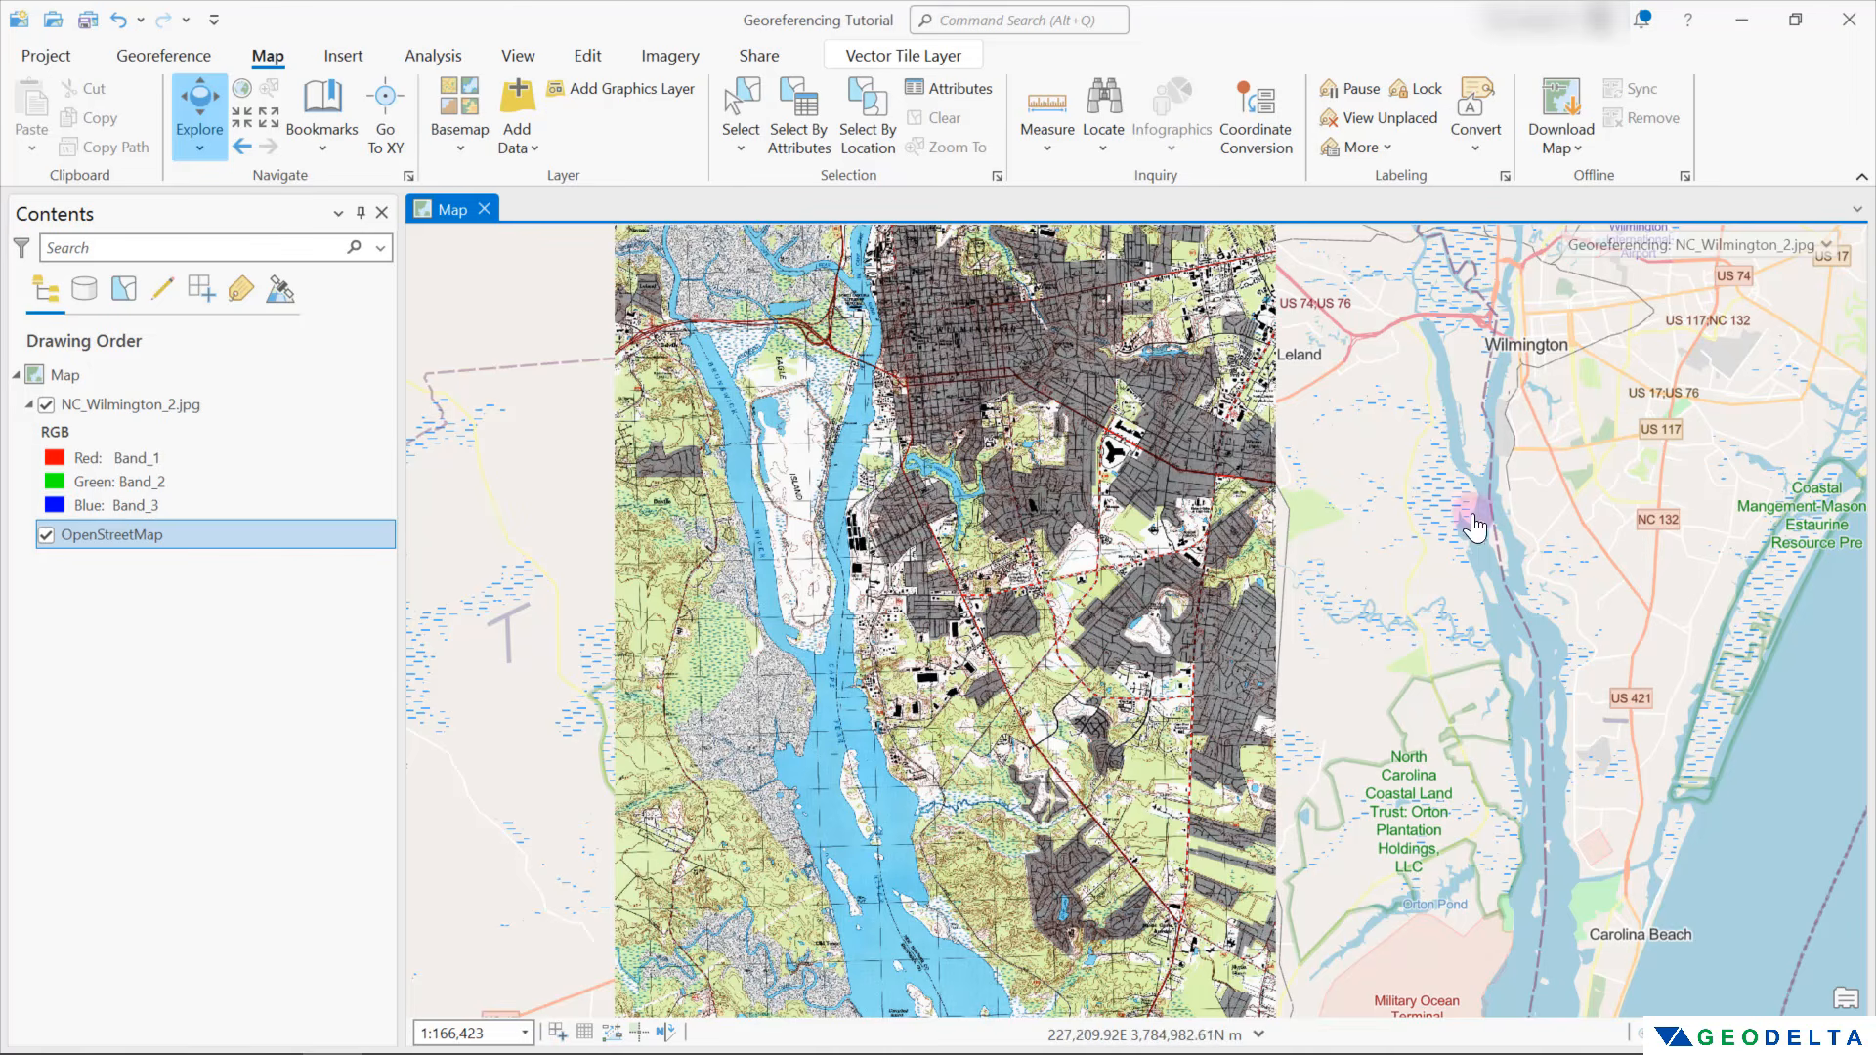
Add a control point linking the southern tip of the island between the Brunswick and Cape Fear Rivers on the scan to the same tip on OpenStreetMap
left_click(165, 56)
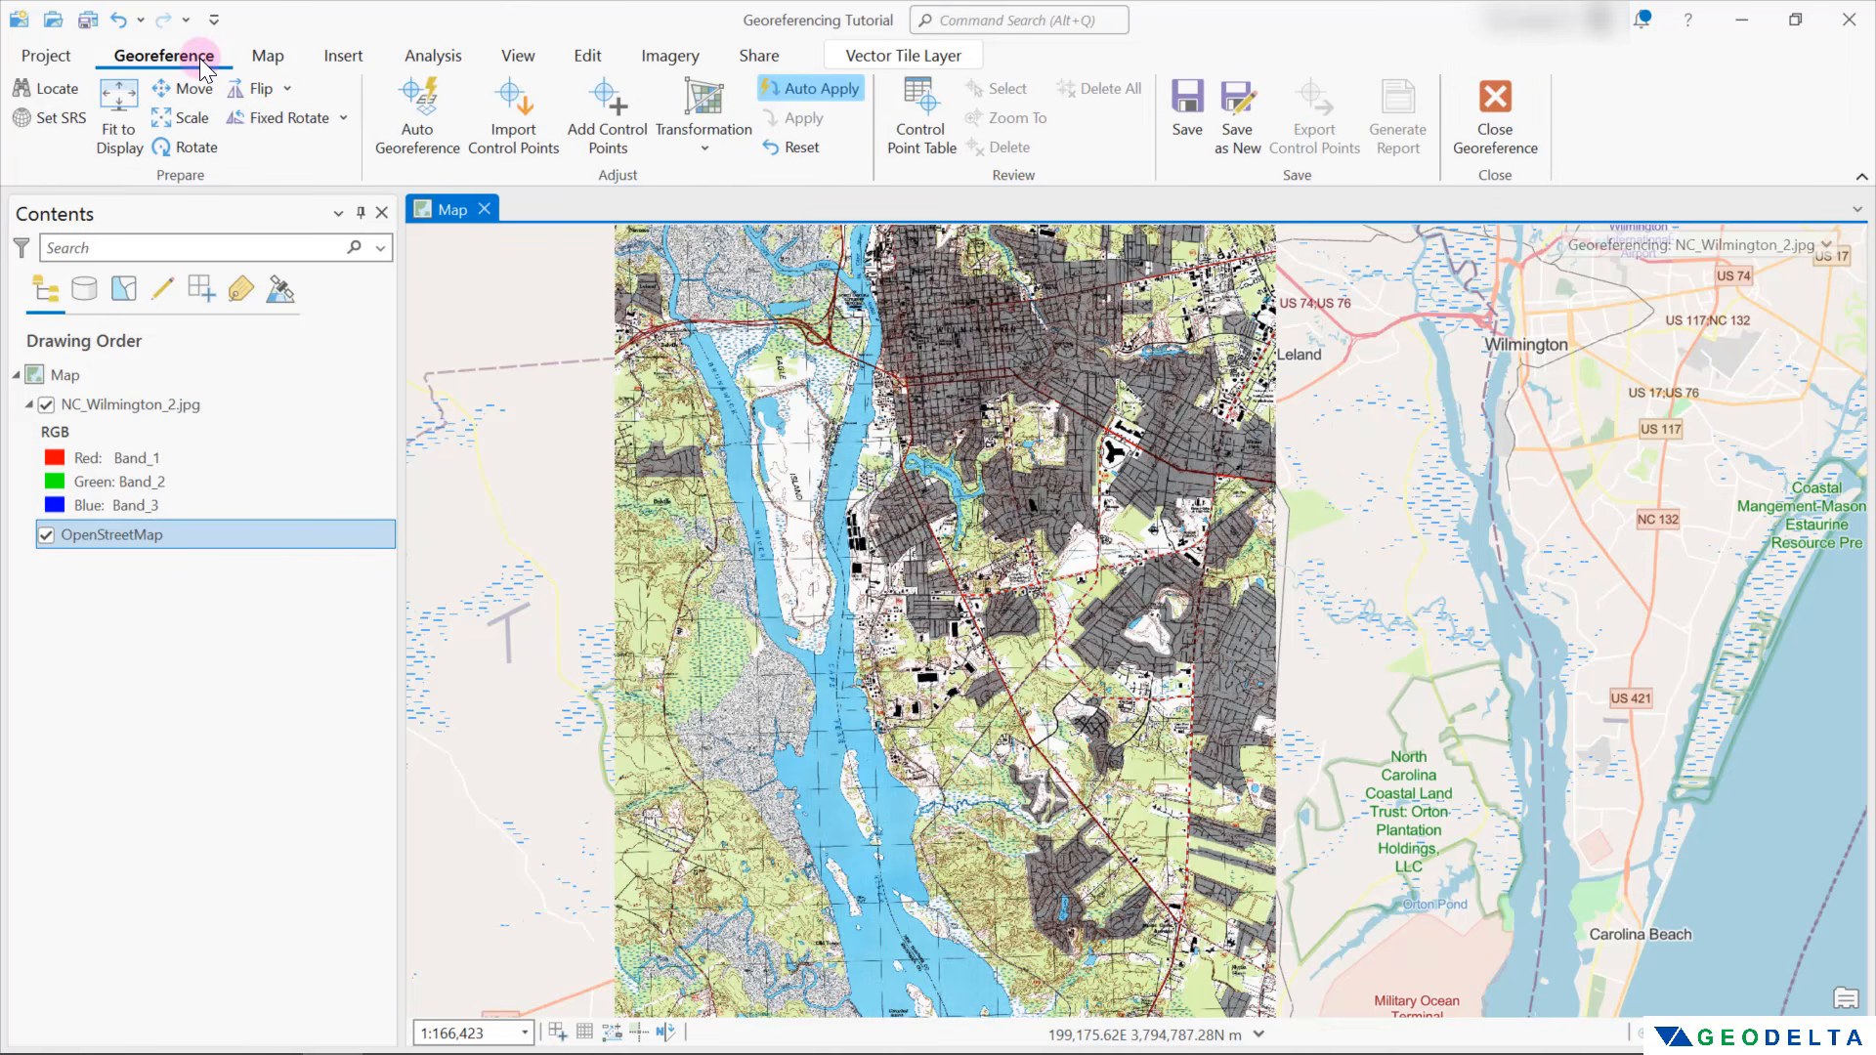
left_click(614, 124)
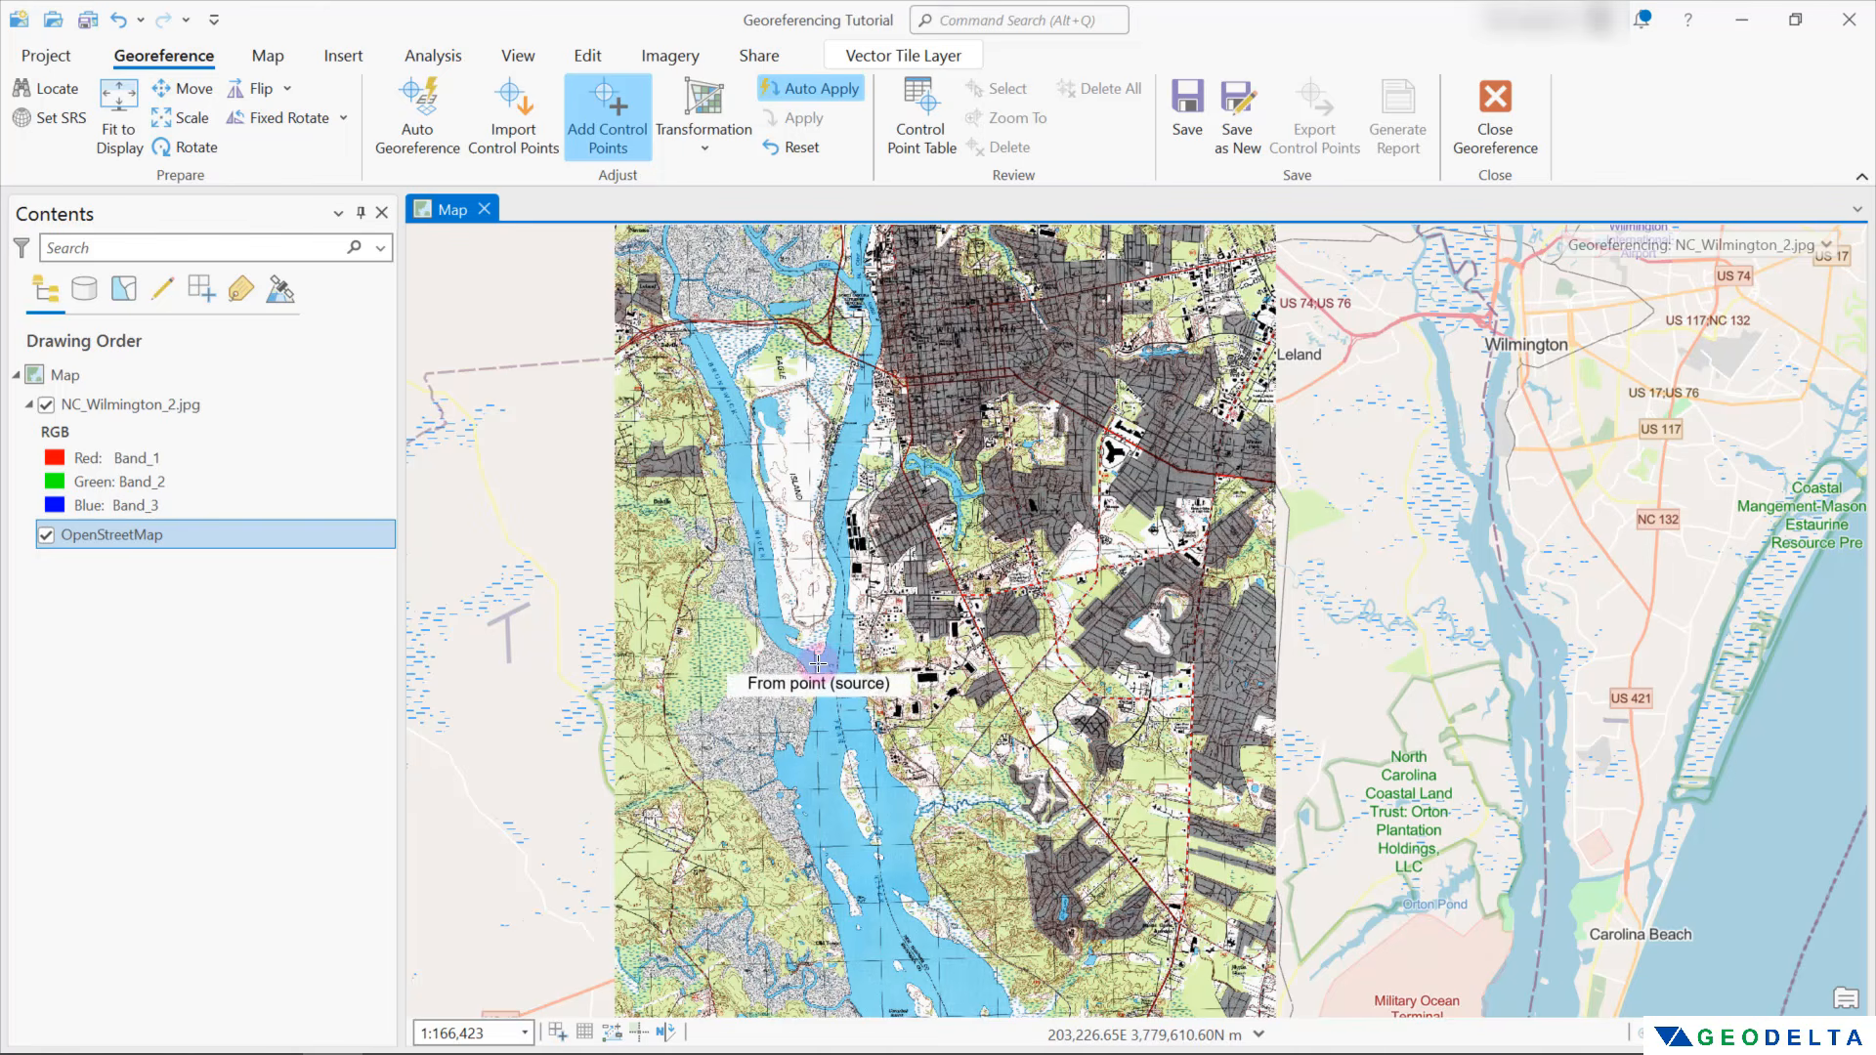
scroll(818, 664, "up", 3)
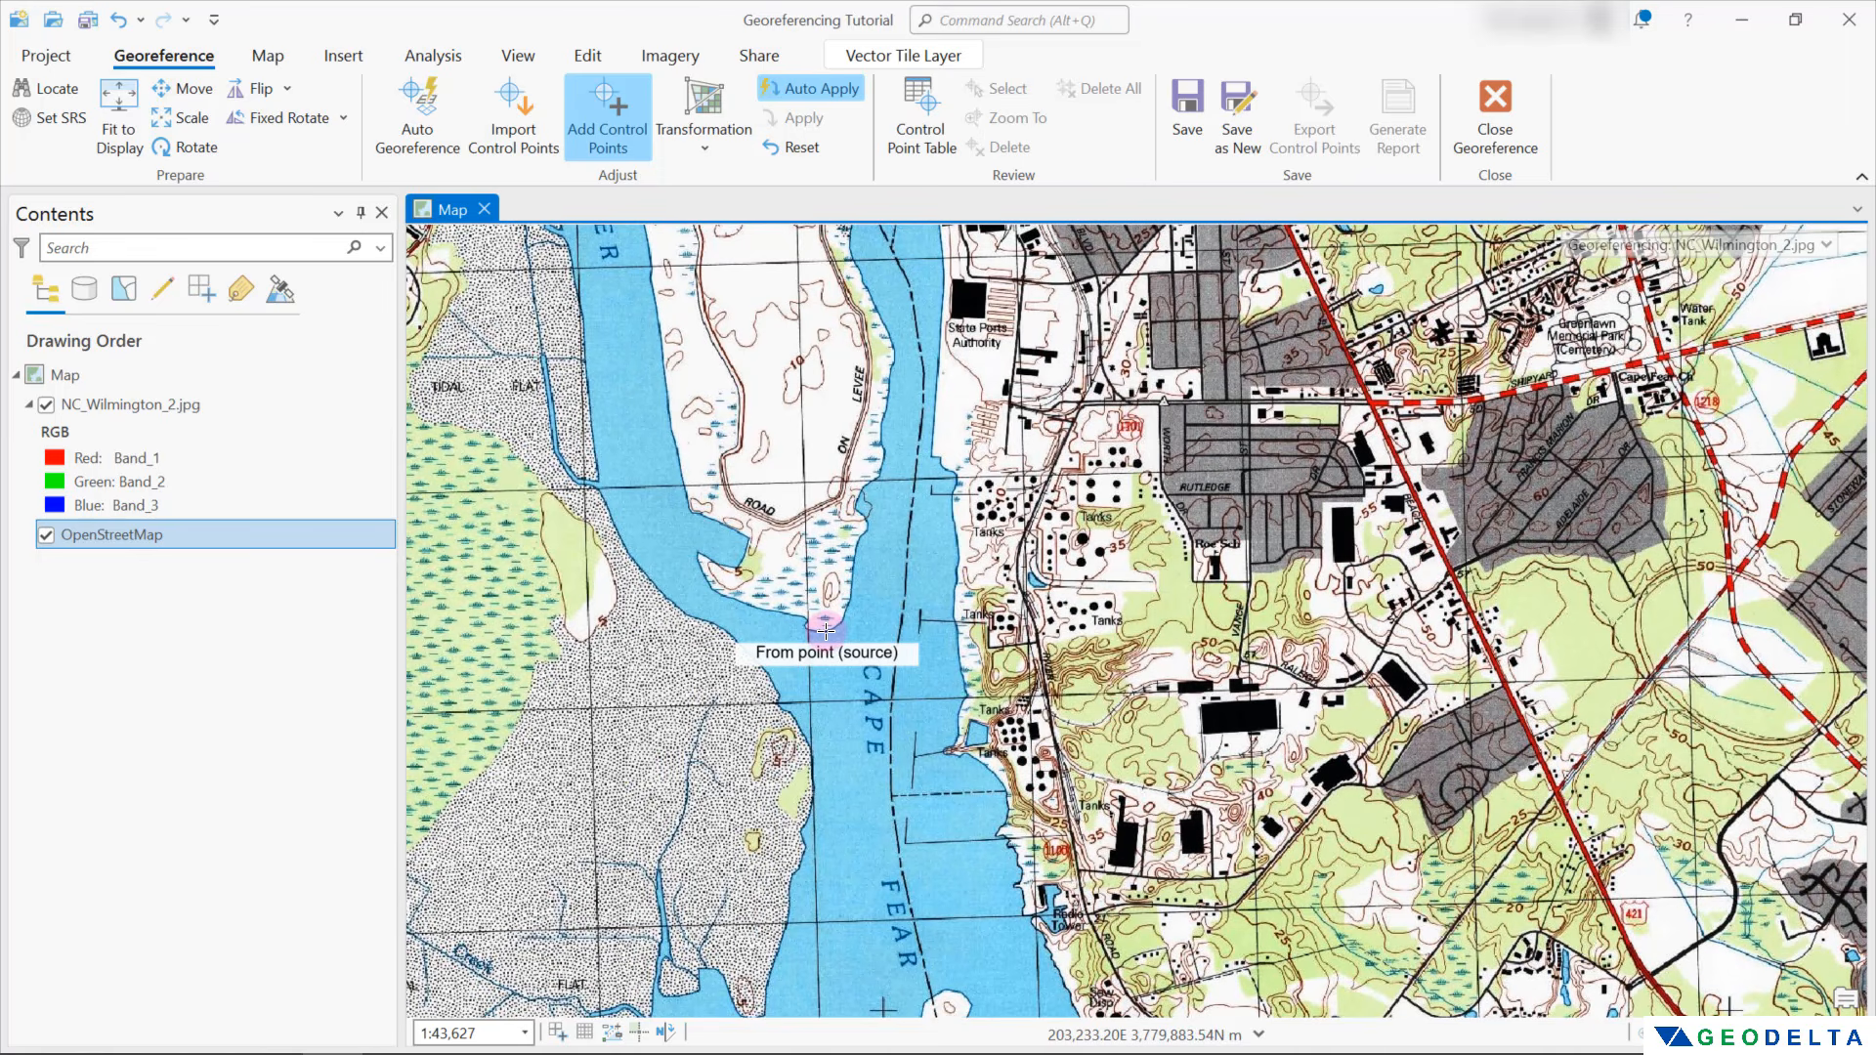
left_click(826, 631)
scroll(874, 733, "down", 5)
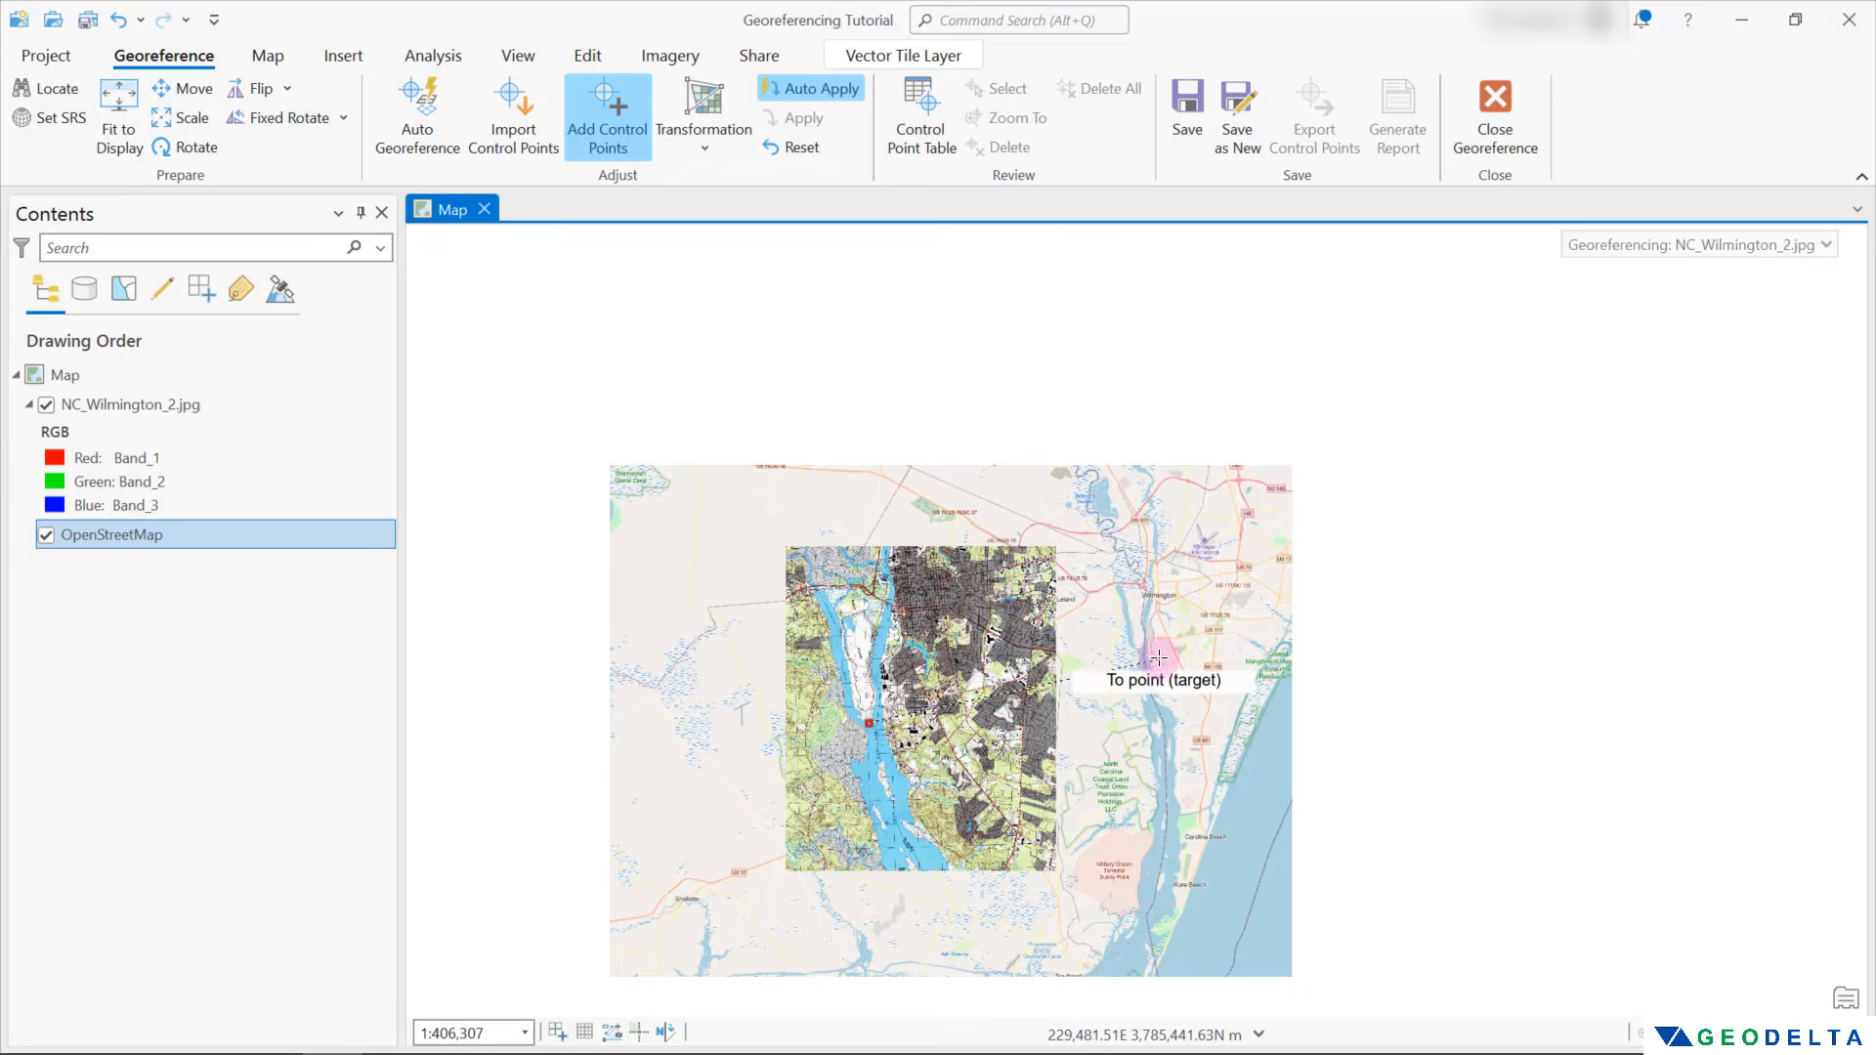
scroll(1156, 649, "up", 8)
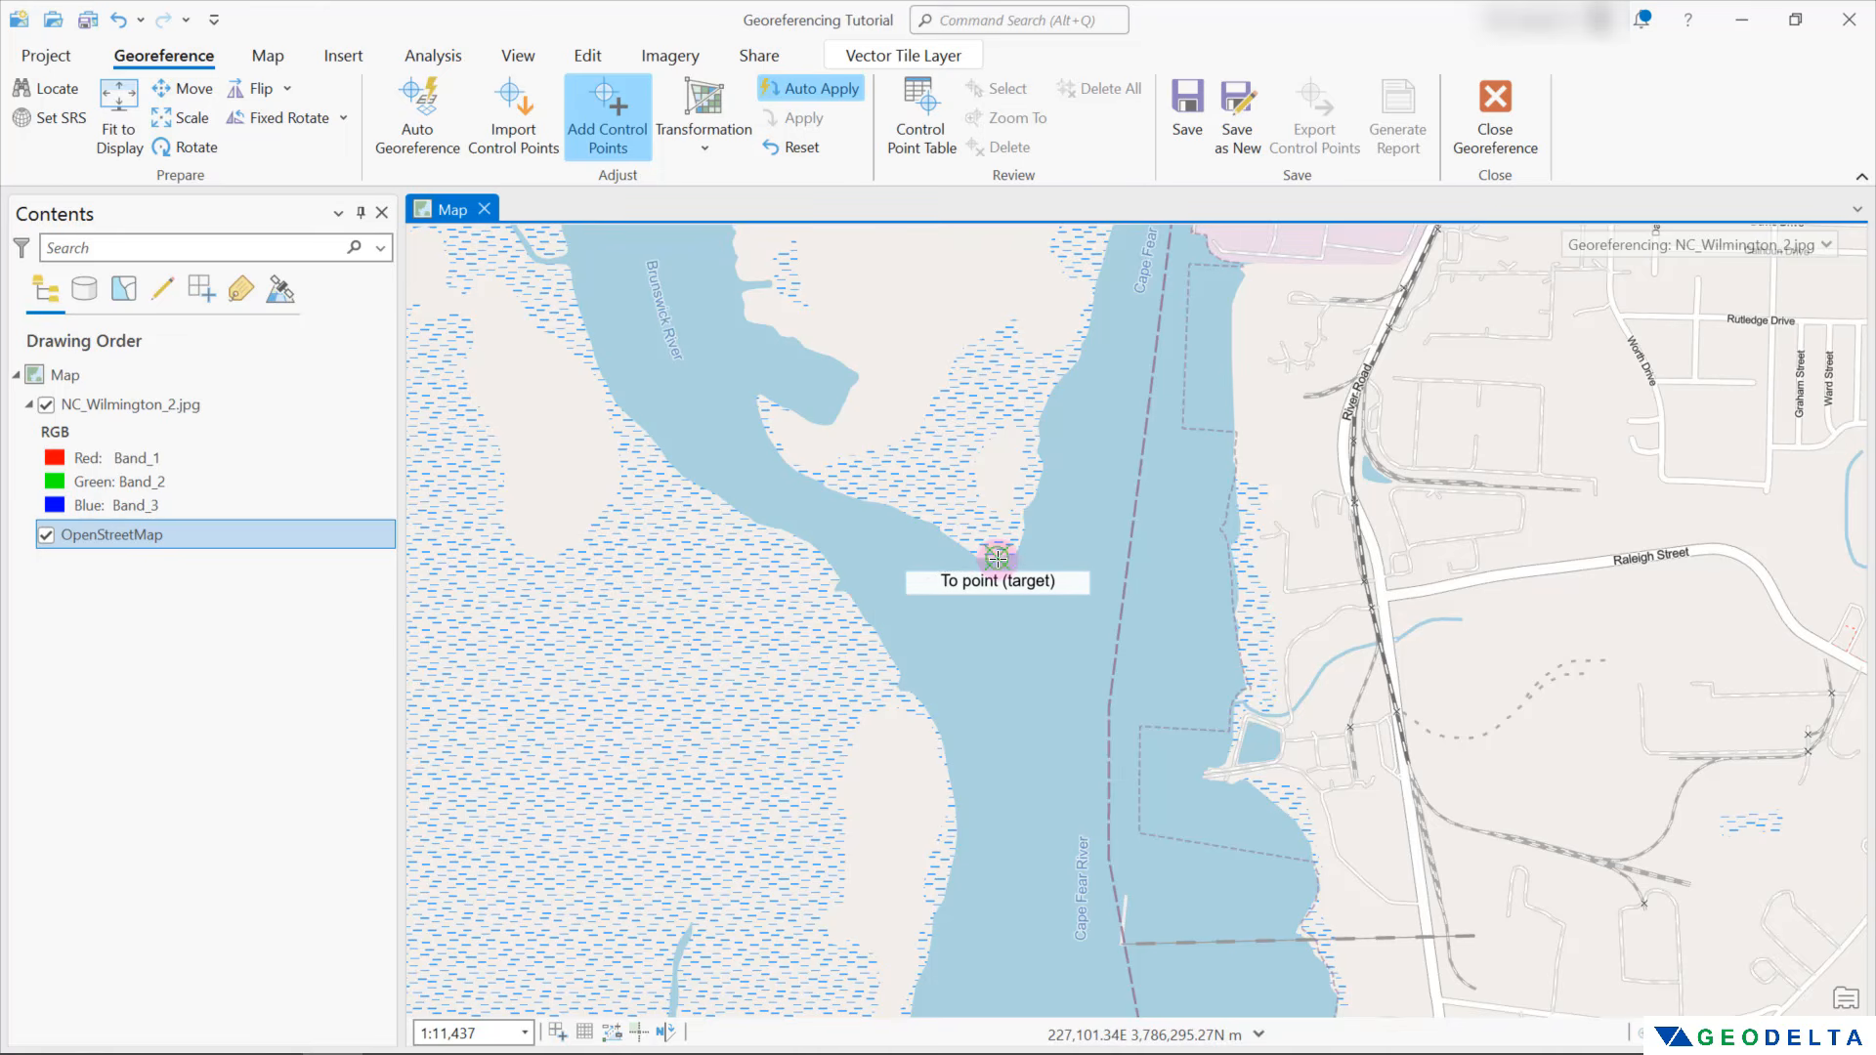
left_click(997, 558)
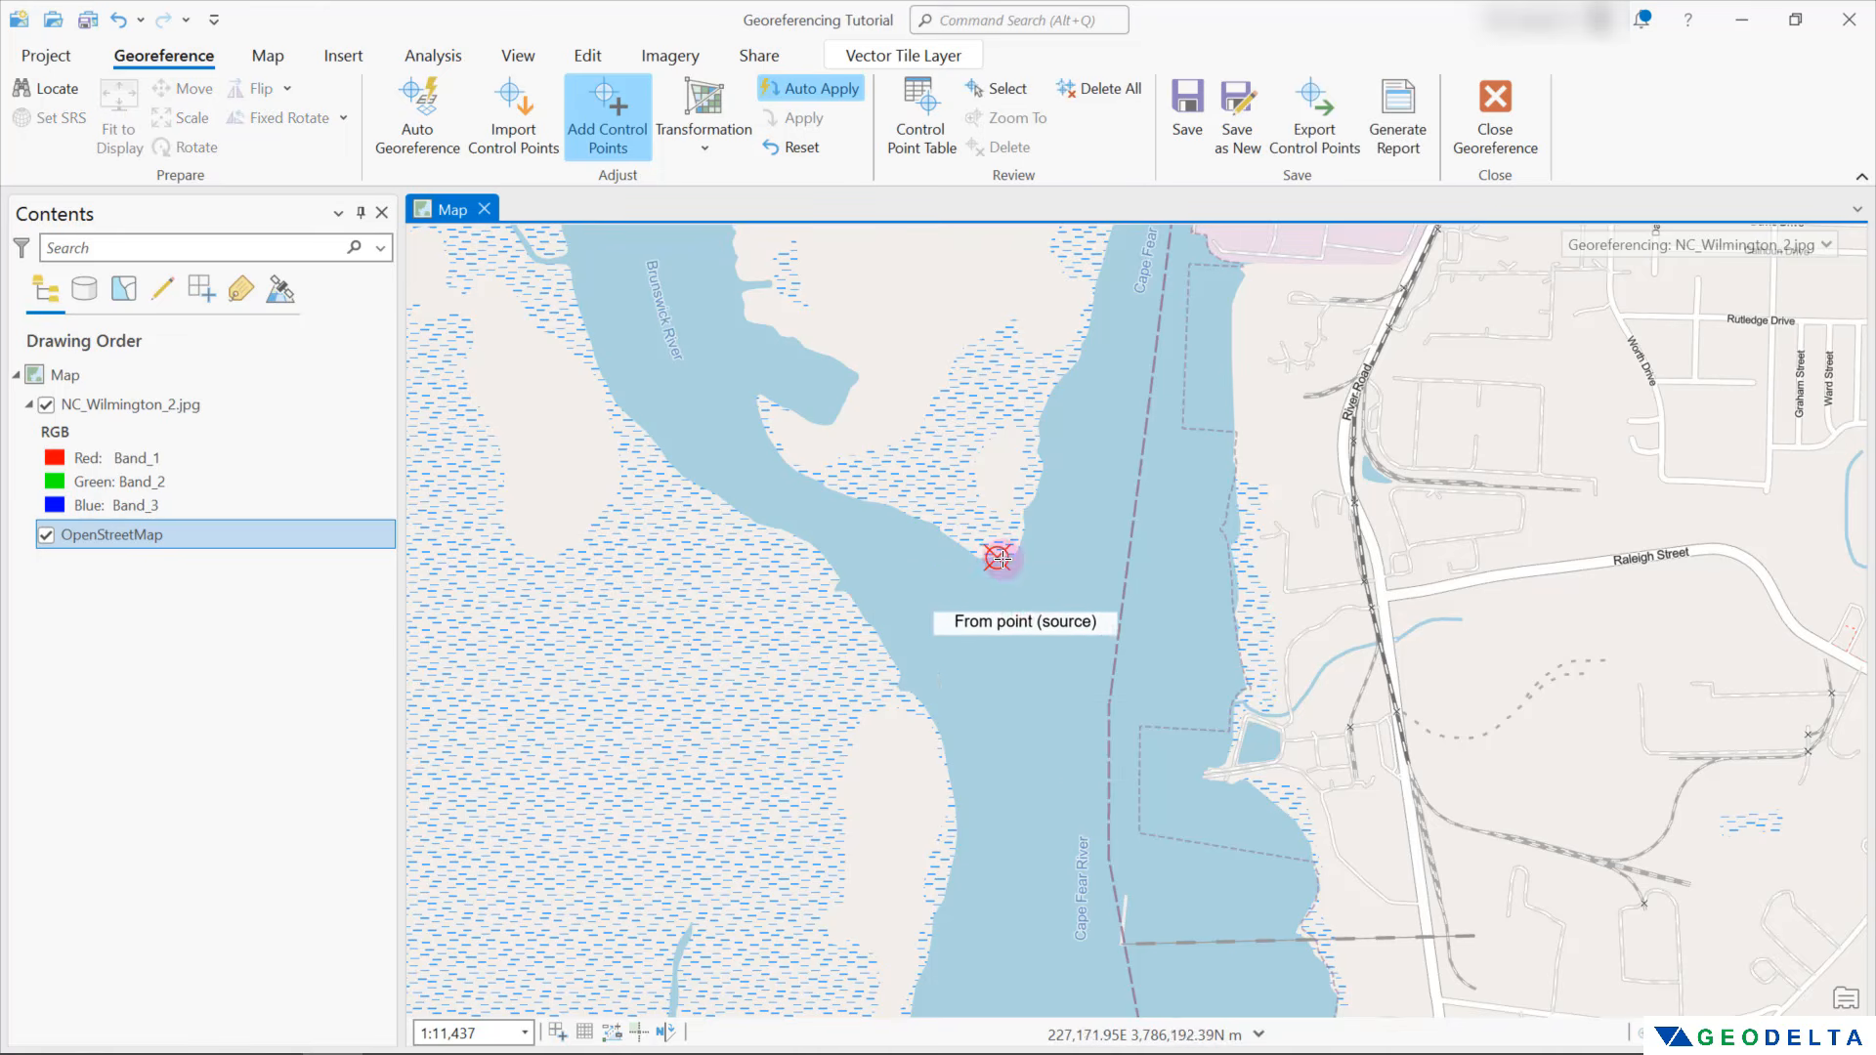
Add a second control point from the Myrtle Grove highway junction on the scan to the US 421 and NC 132 junction, hiding the scan for targeting
scroll(1021, 600, "down", 10)
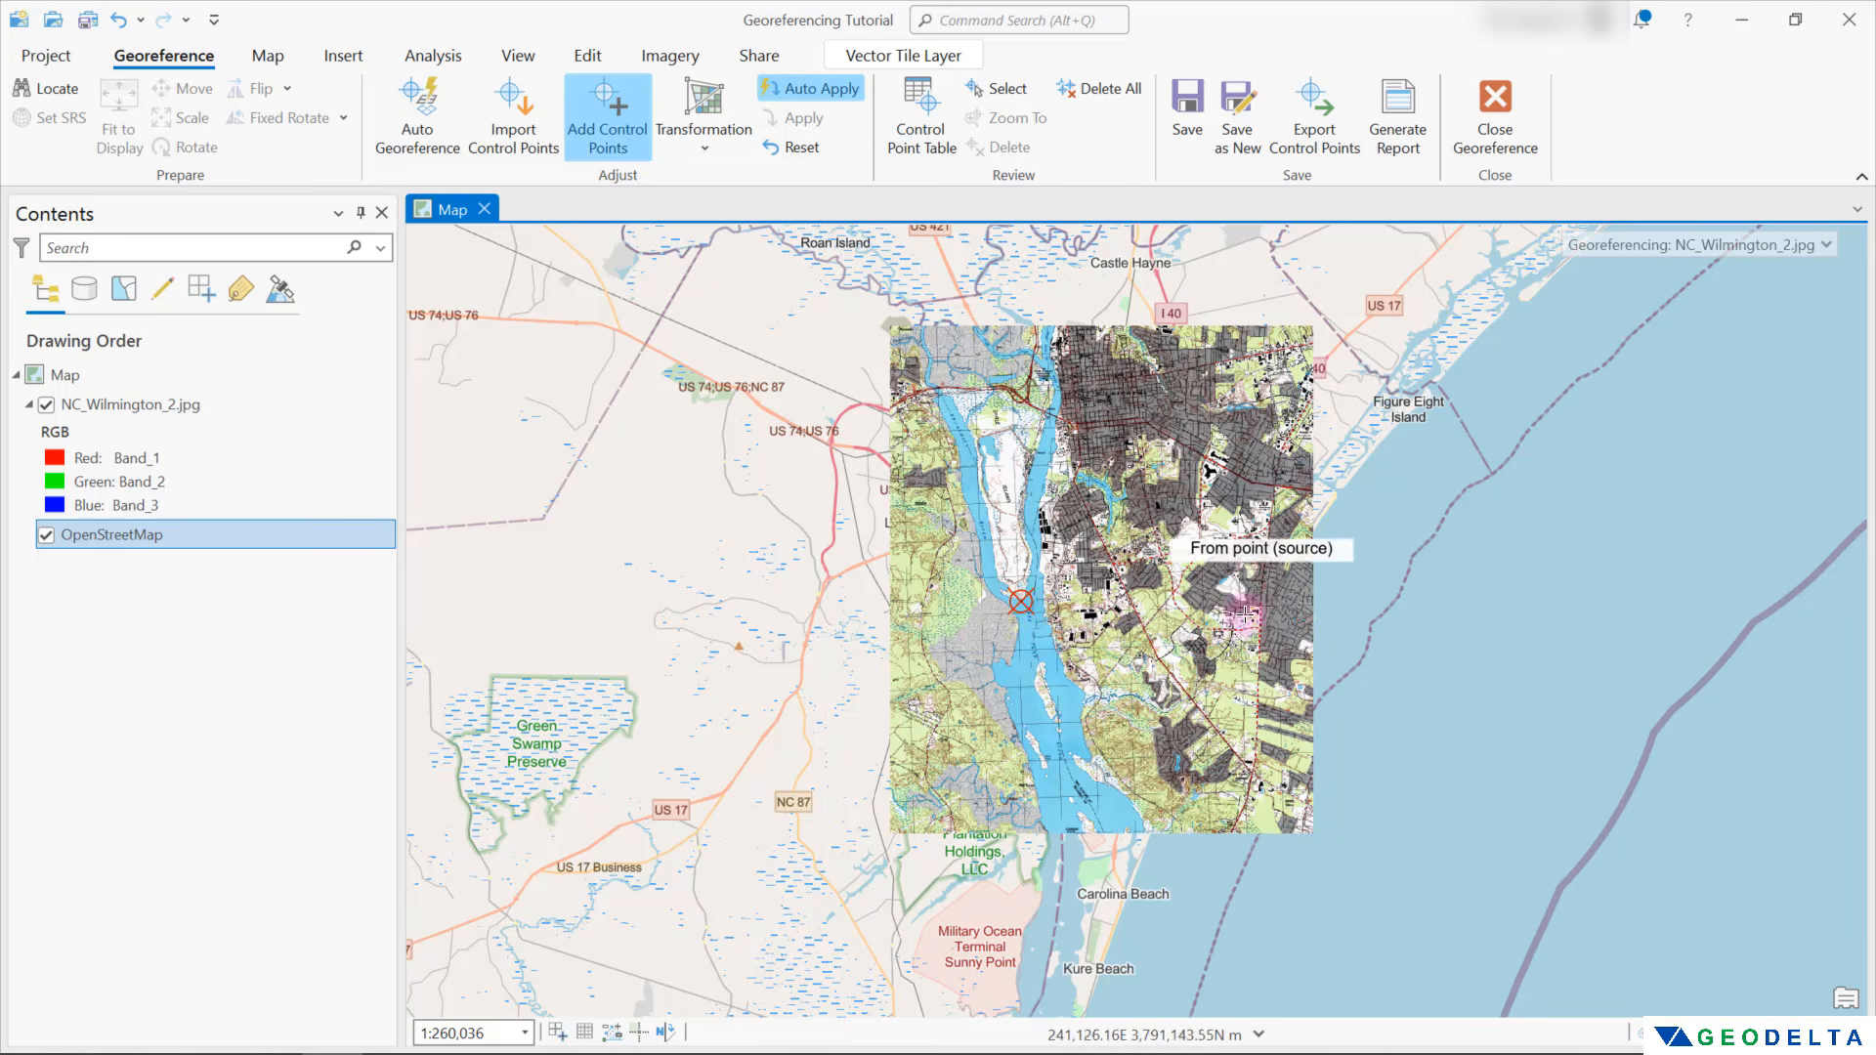
scroll(1233, 796, "up", 3)
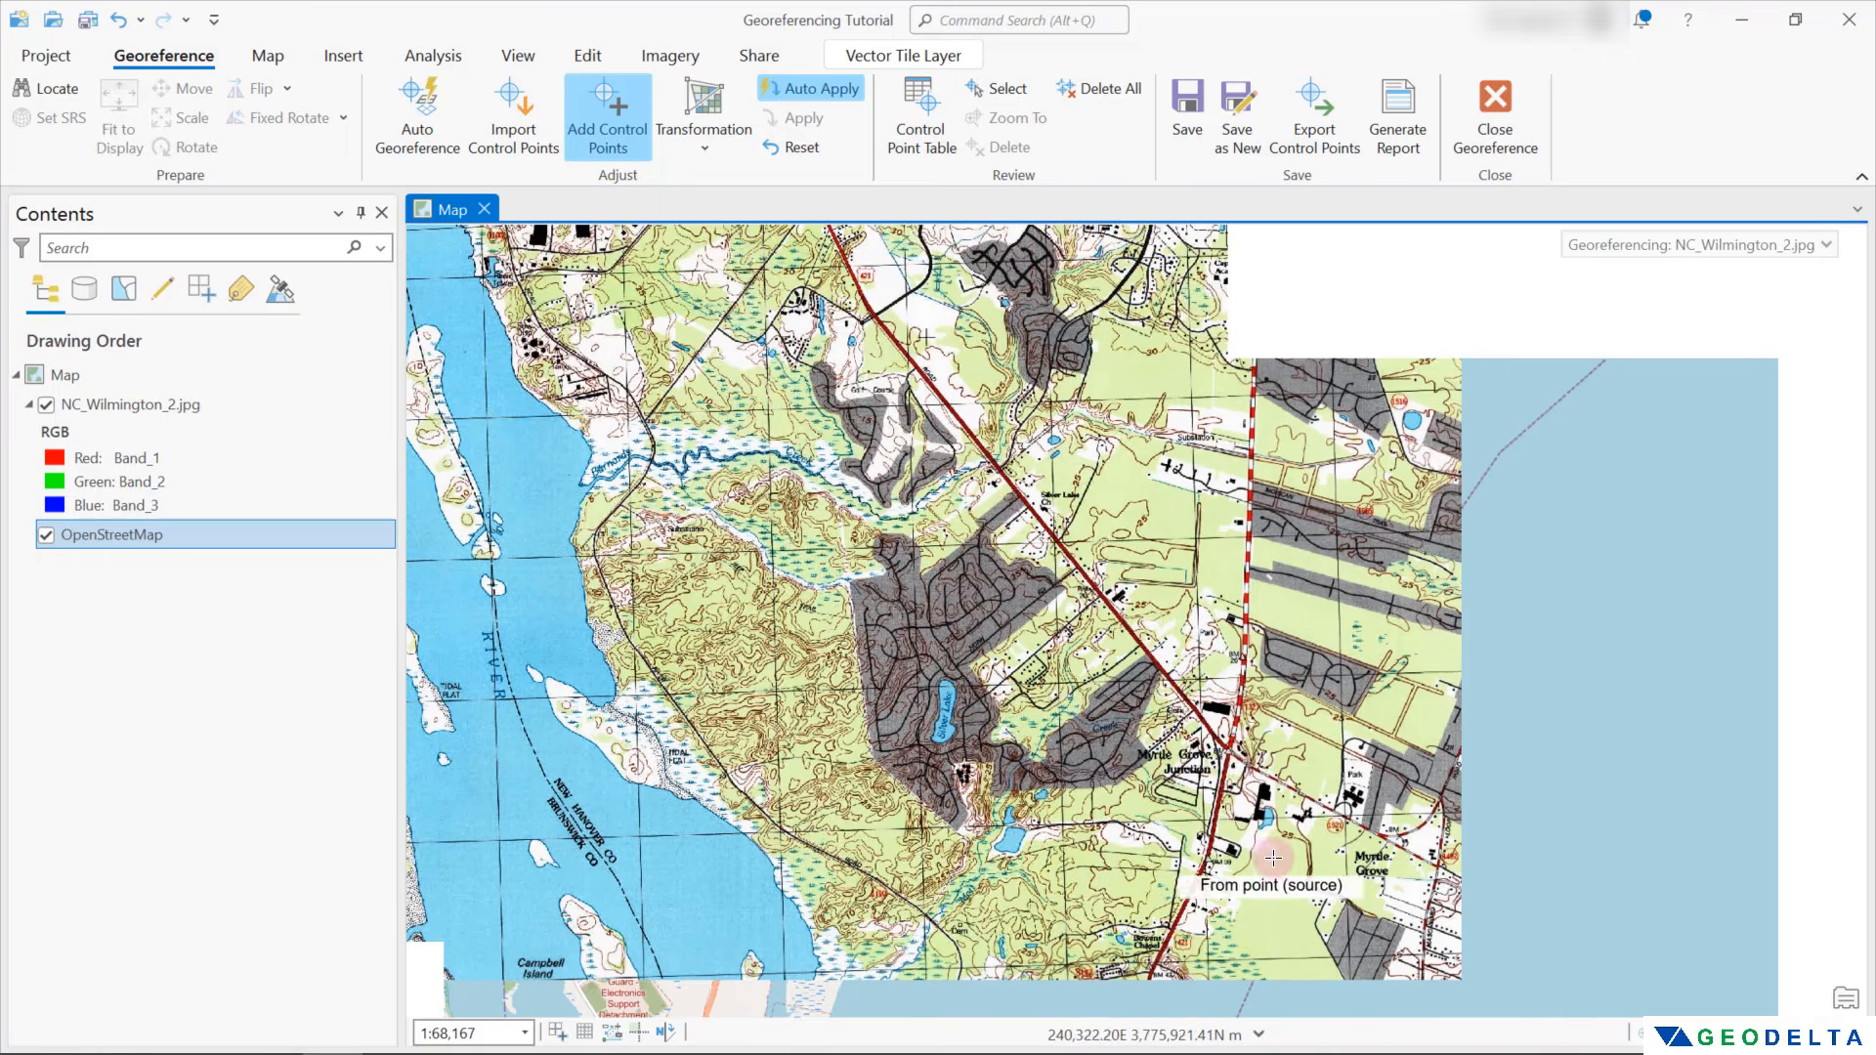
left_click(1229, 750)
scroll(1024, 548, "down", 3)
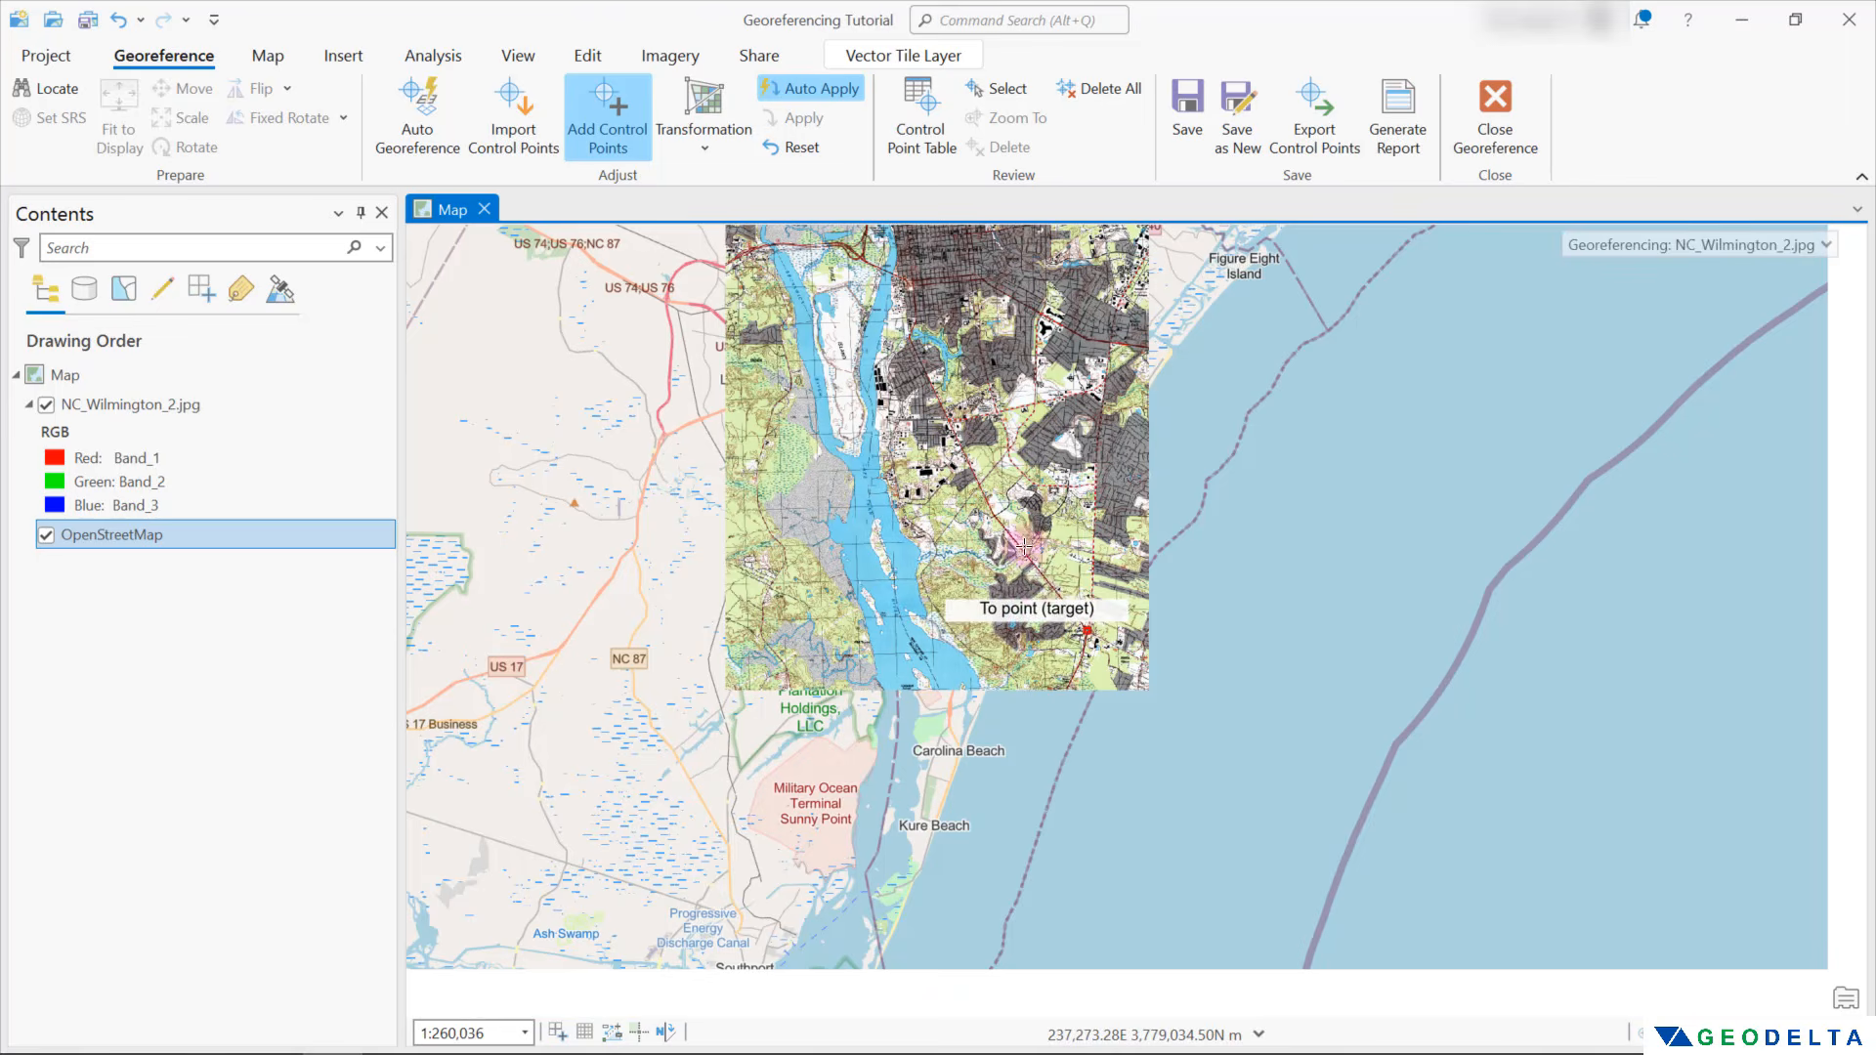
left_click_drag(1067, 467, 989, 723)
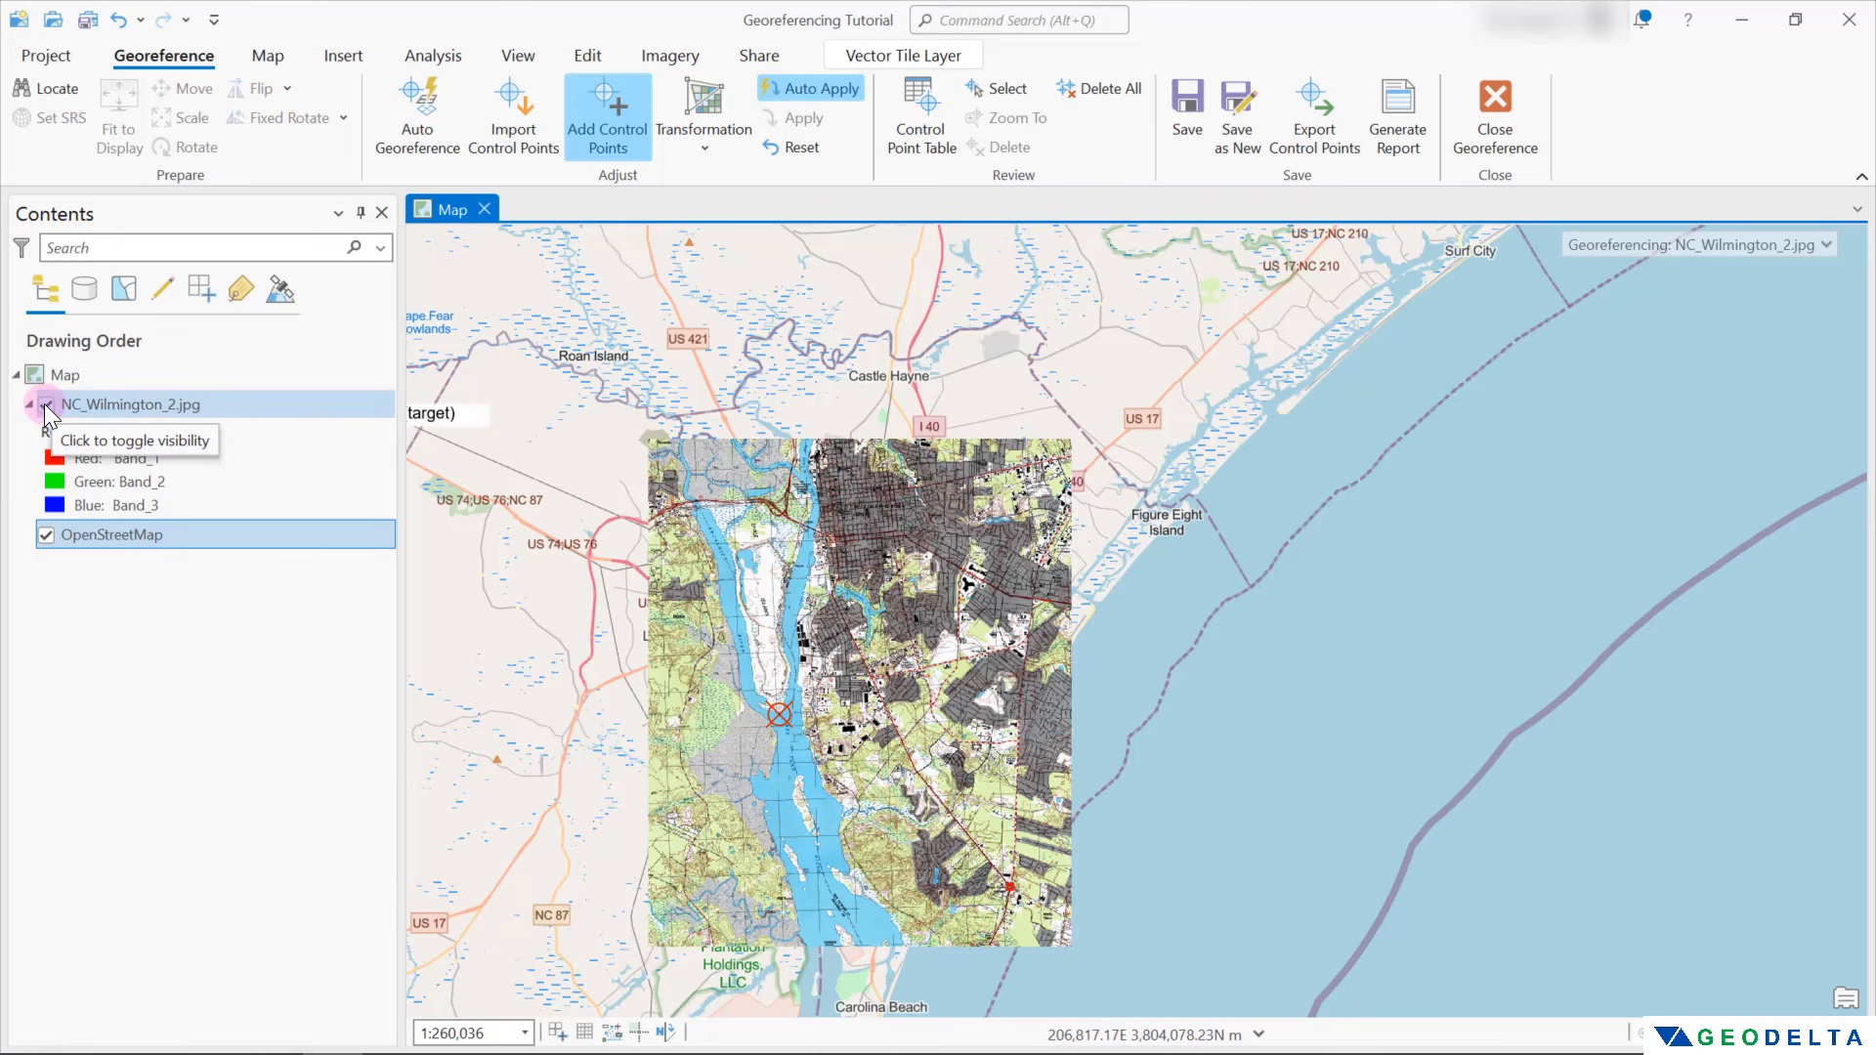
left_click(44, 403)
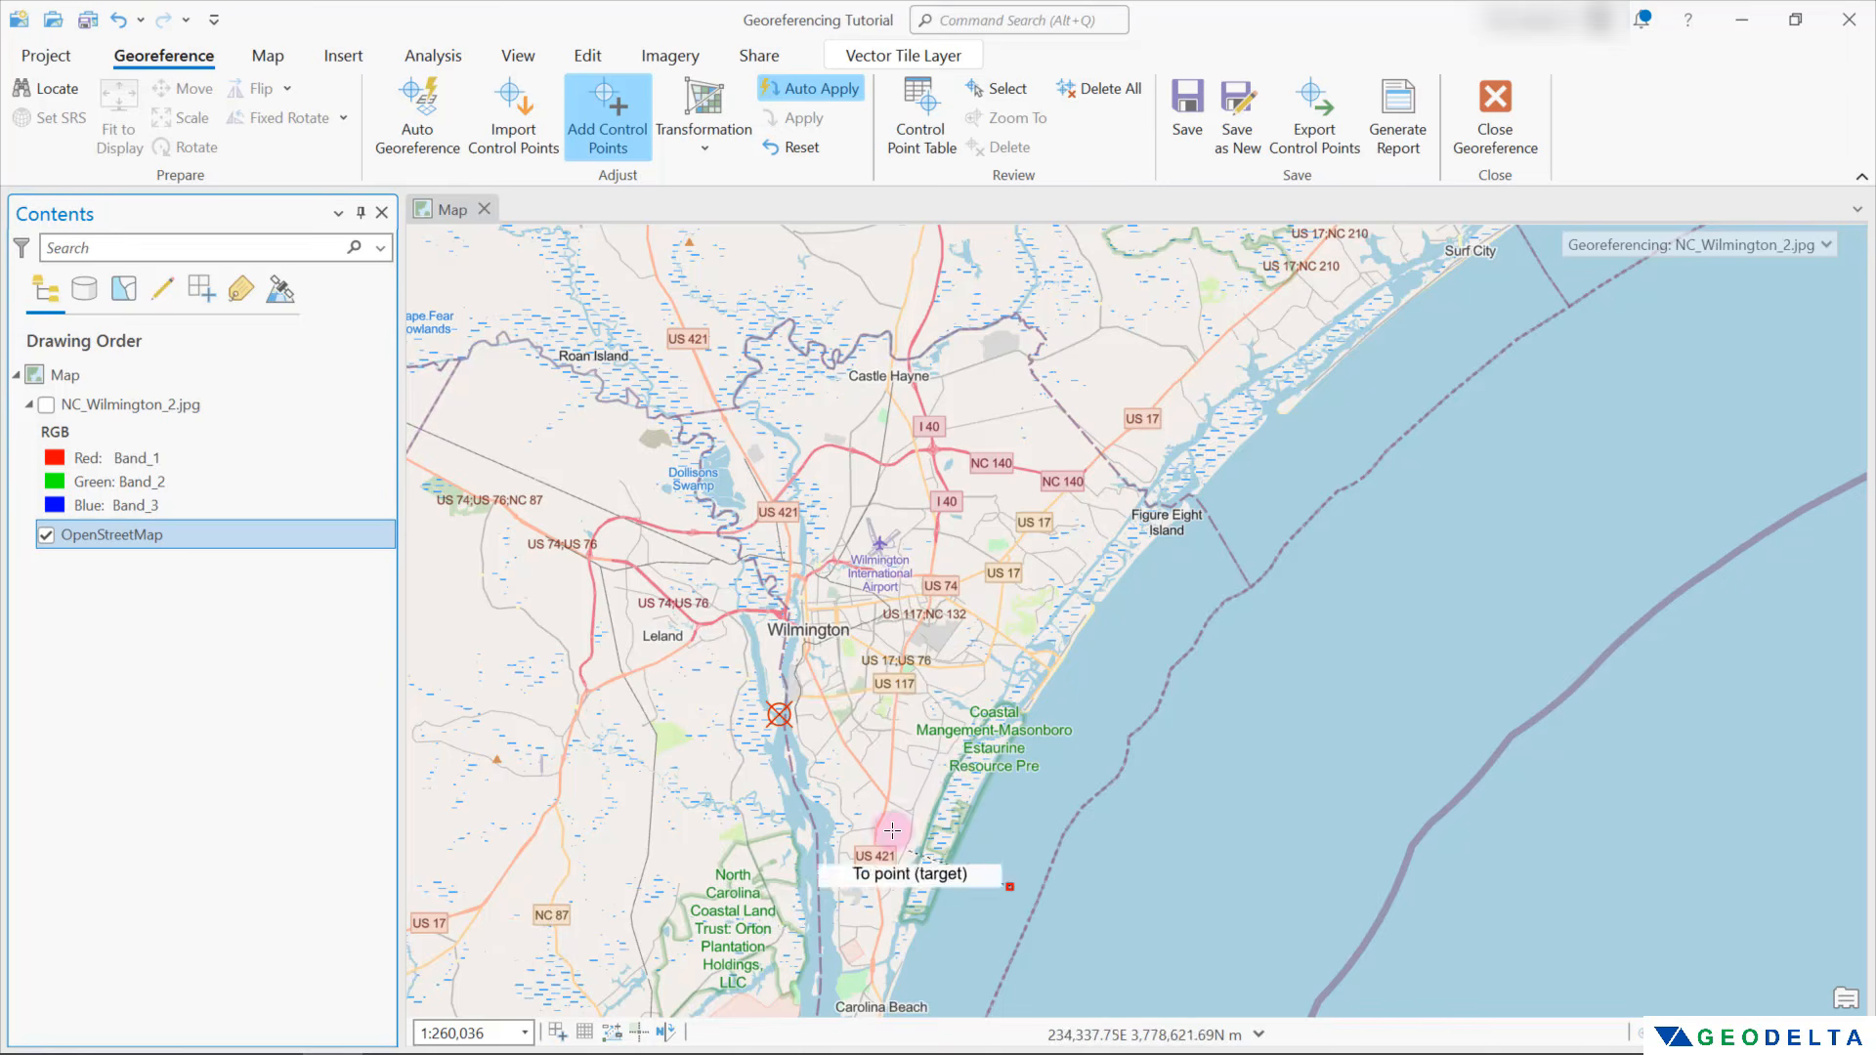
scroll(892, 830, "up", 5)
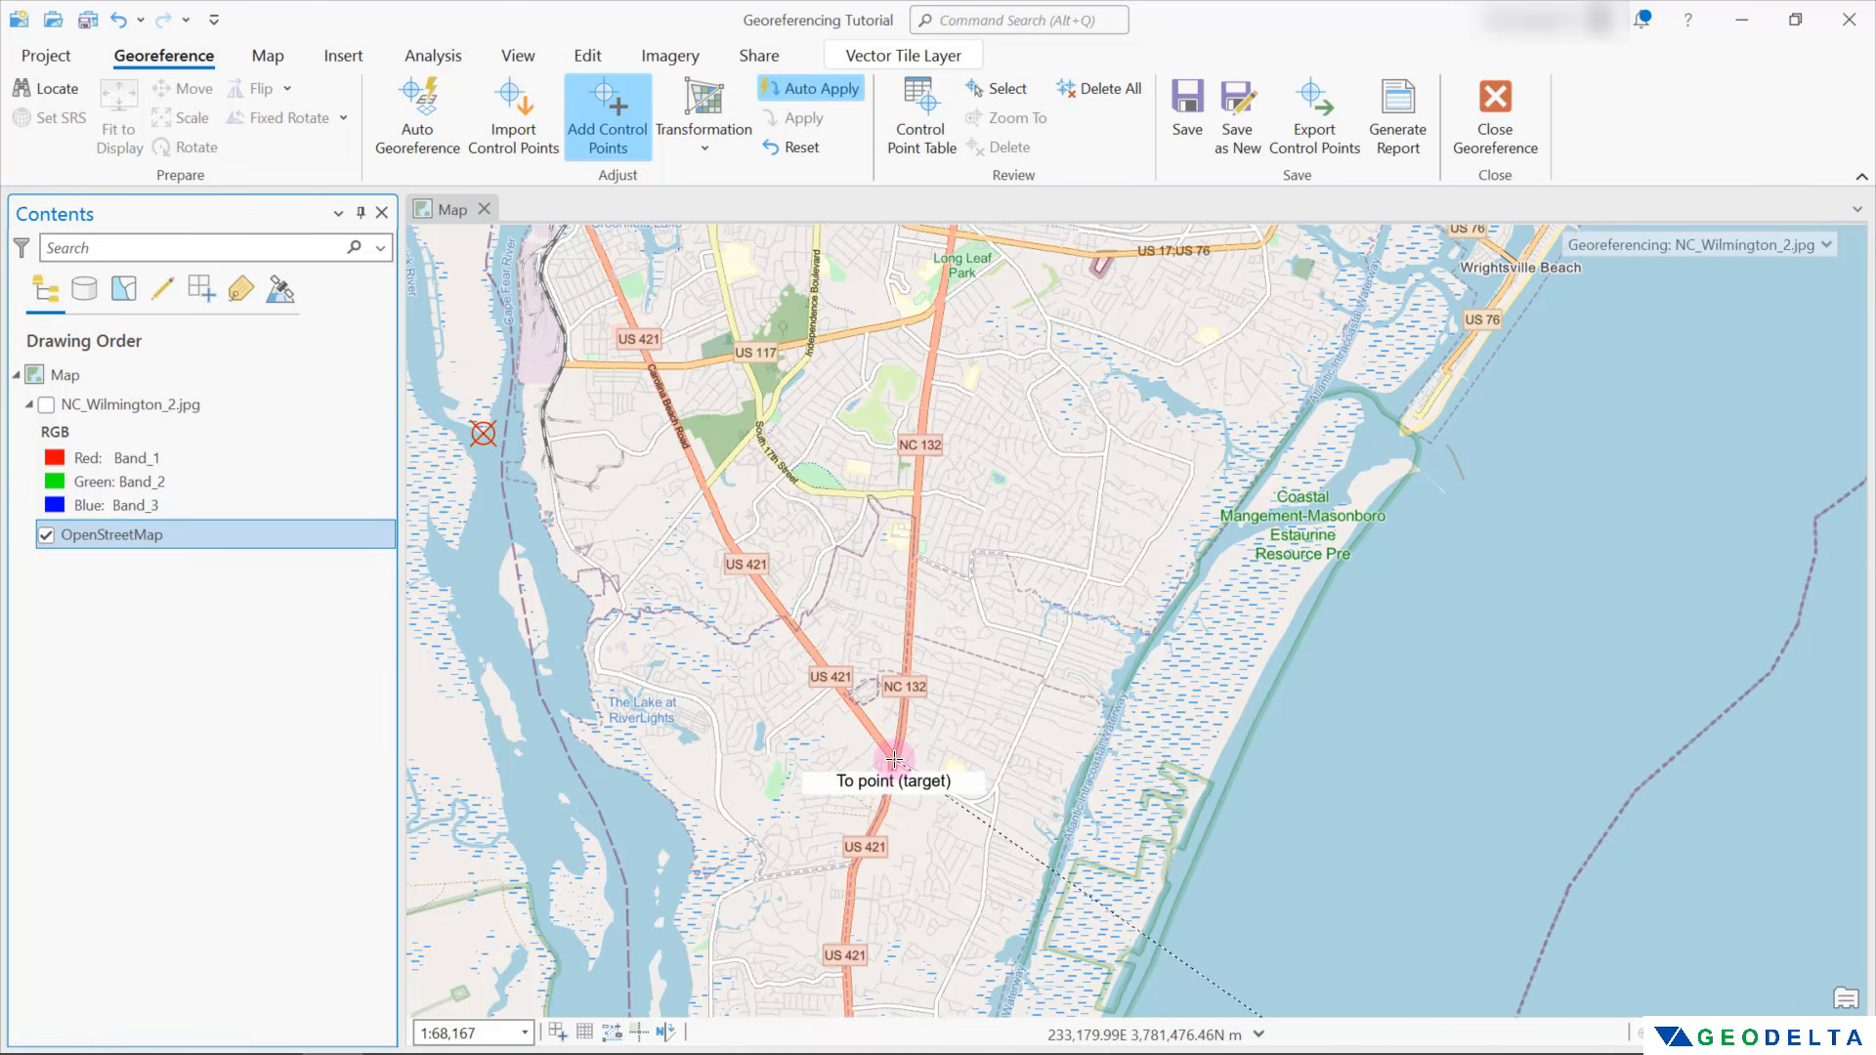
left_click(894, 760)
Show the scan and add a third control point at the marsh tip on the Cape Fear River's west bank, hiding the scan to place the target
scroll(894, 760, "down", 3)
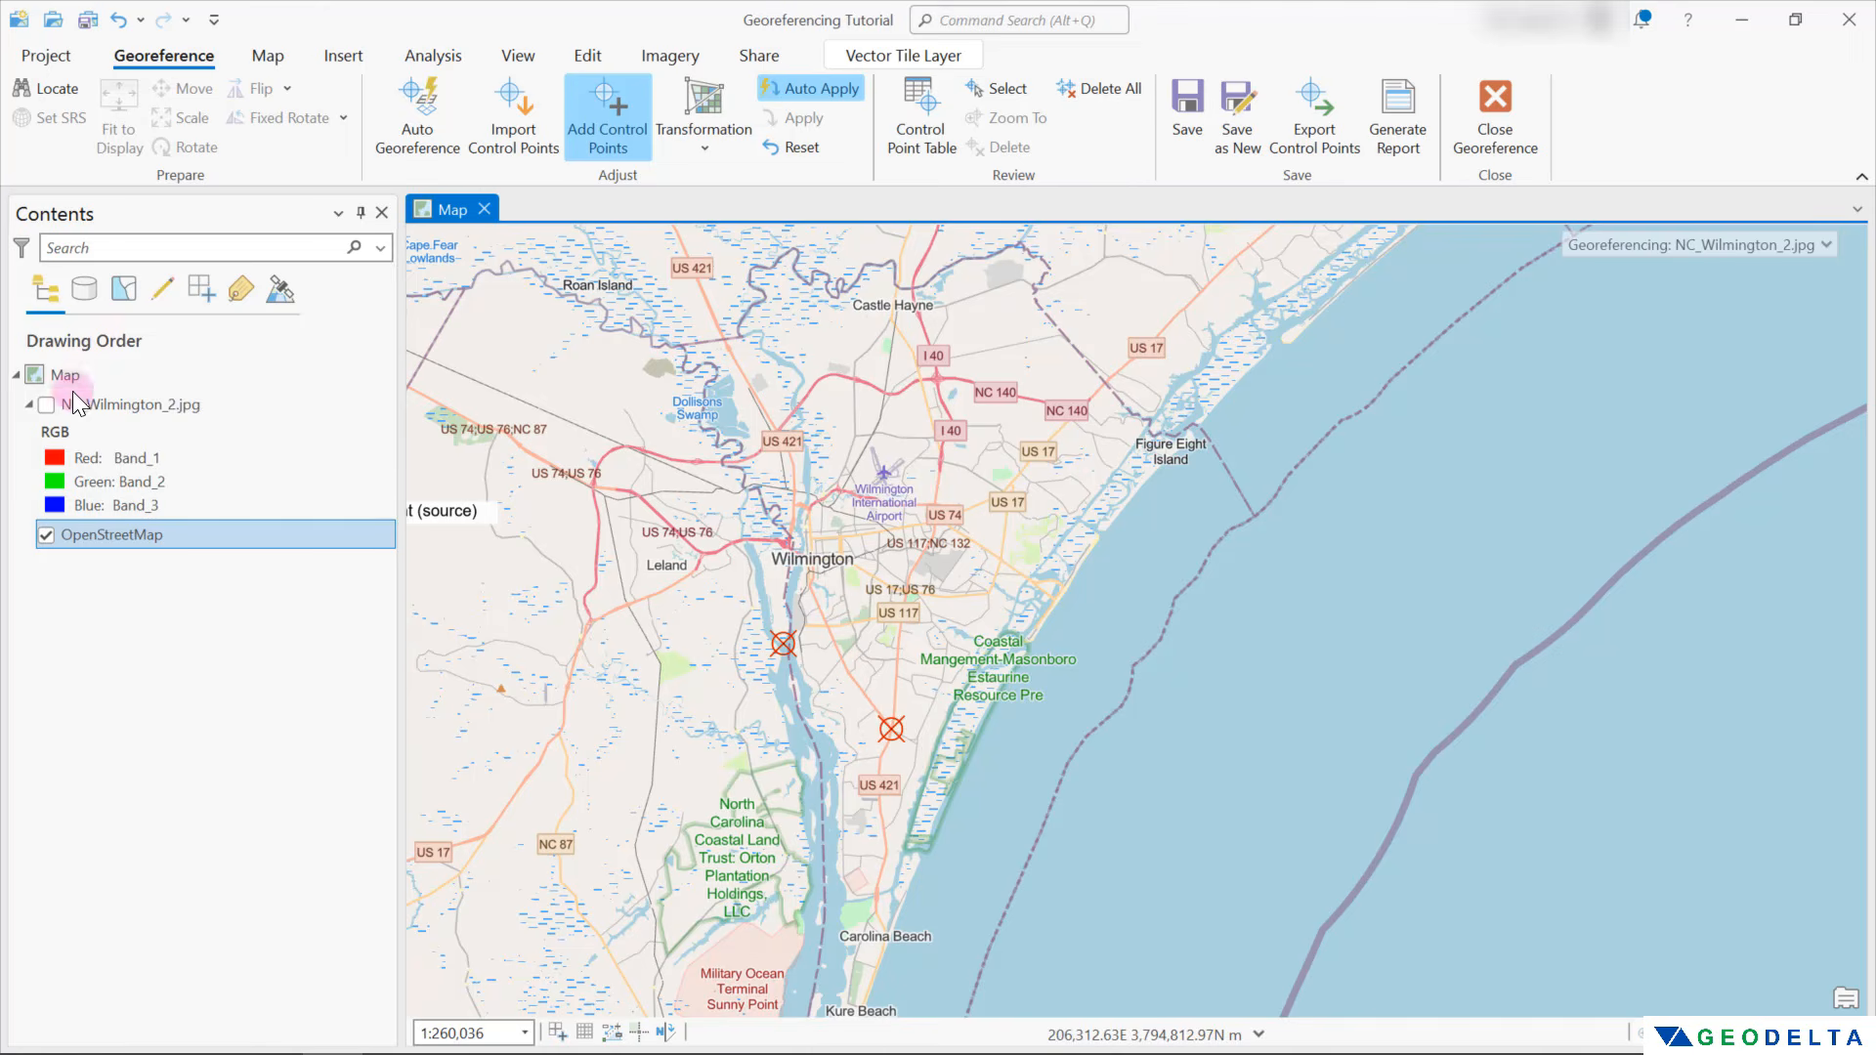
left_click(46, 405)
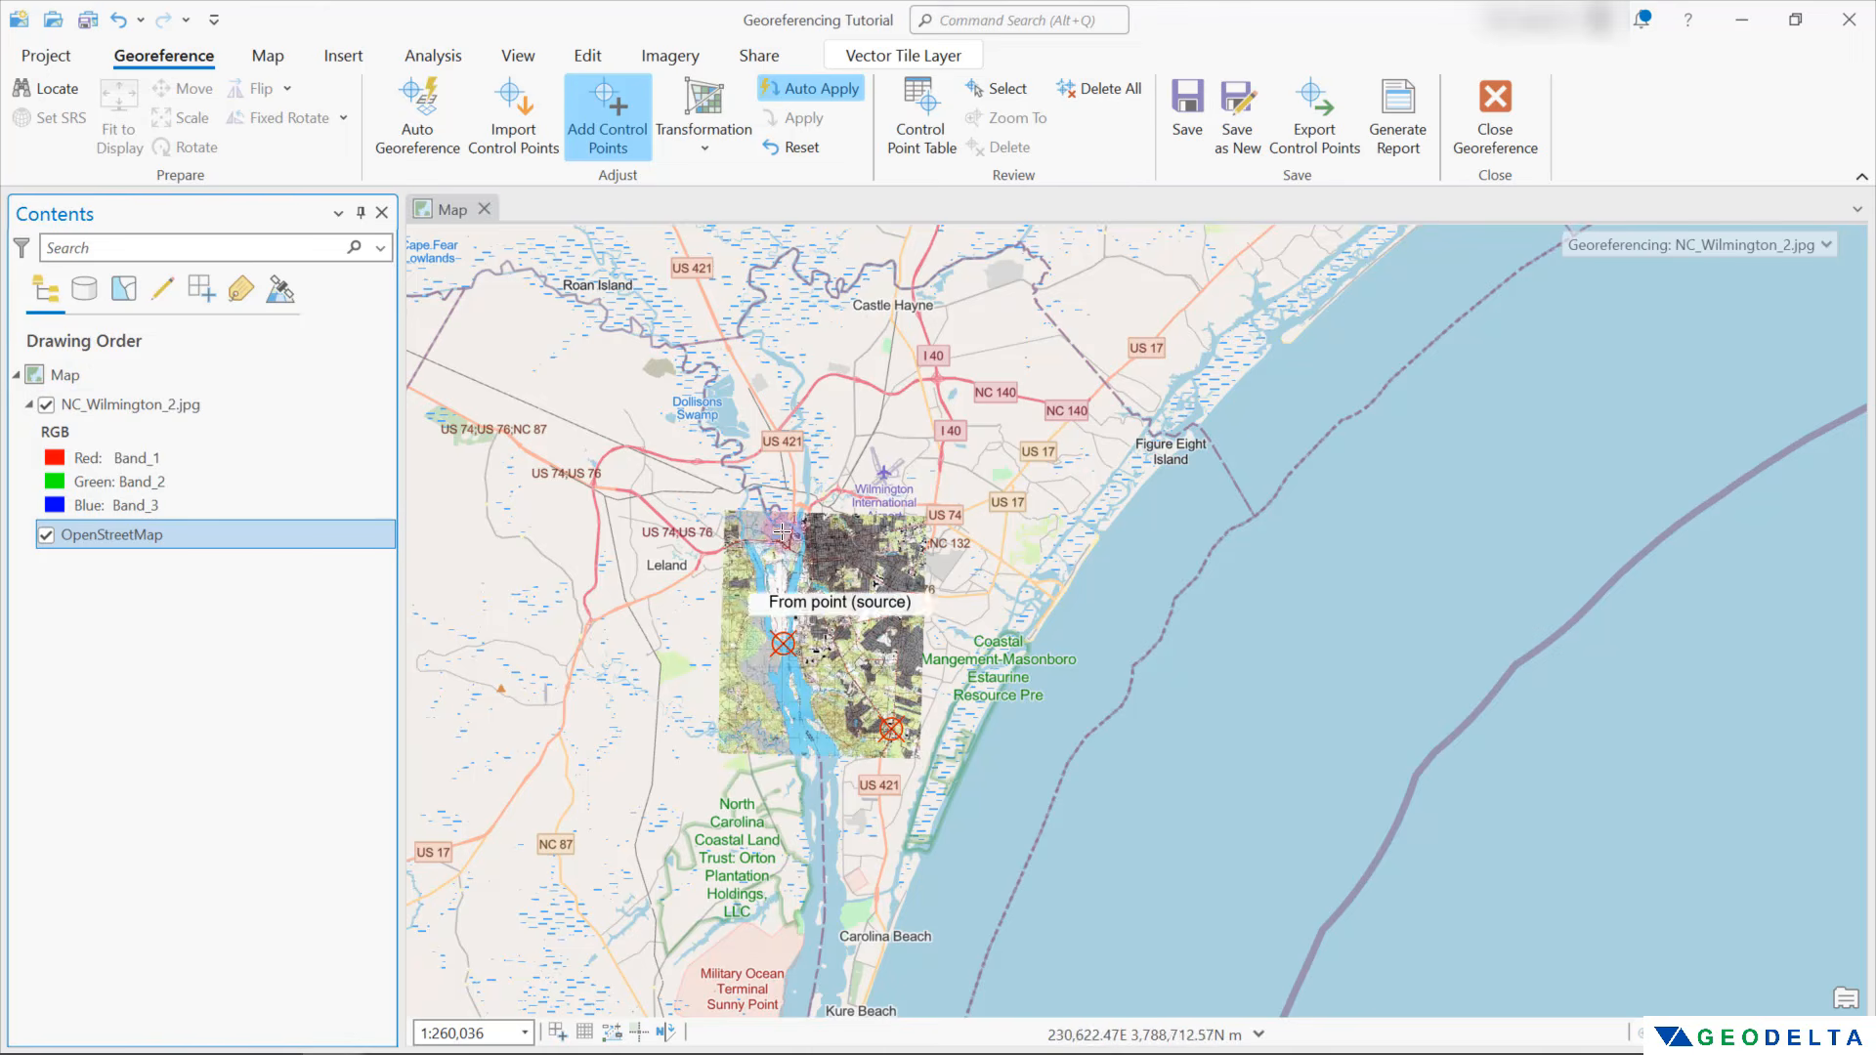
scroll(842, 630, "up", 1)
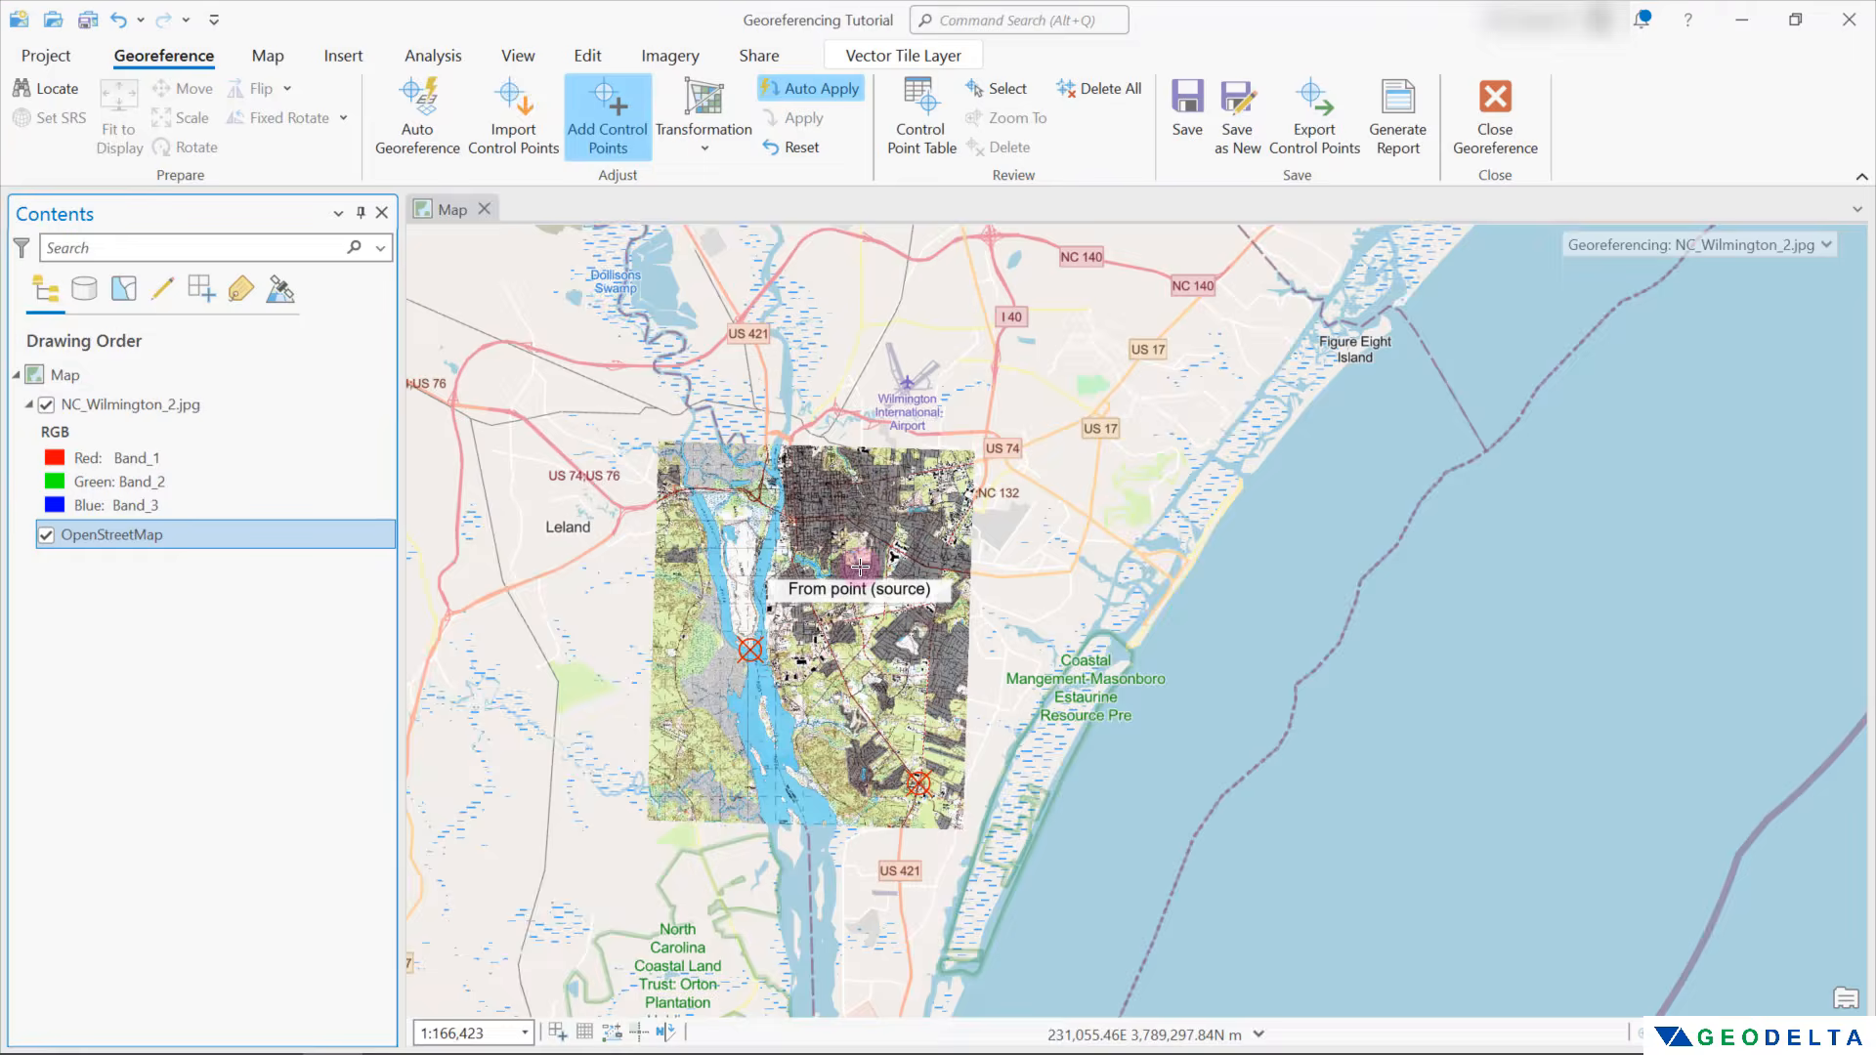
scroll(838, 613, "up", 1)
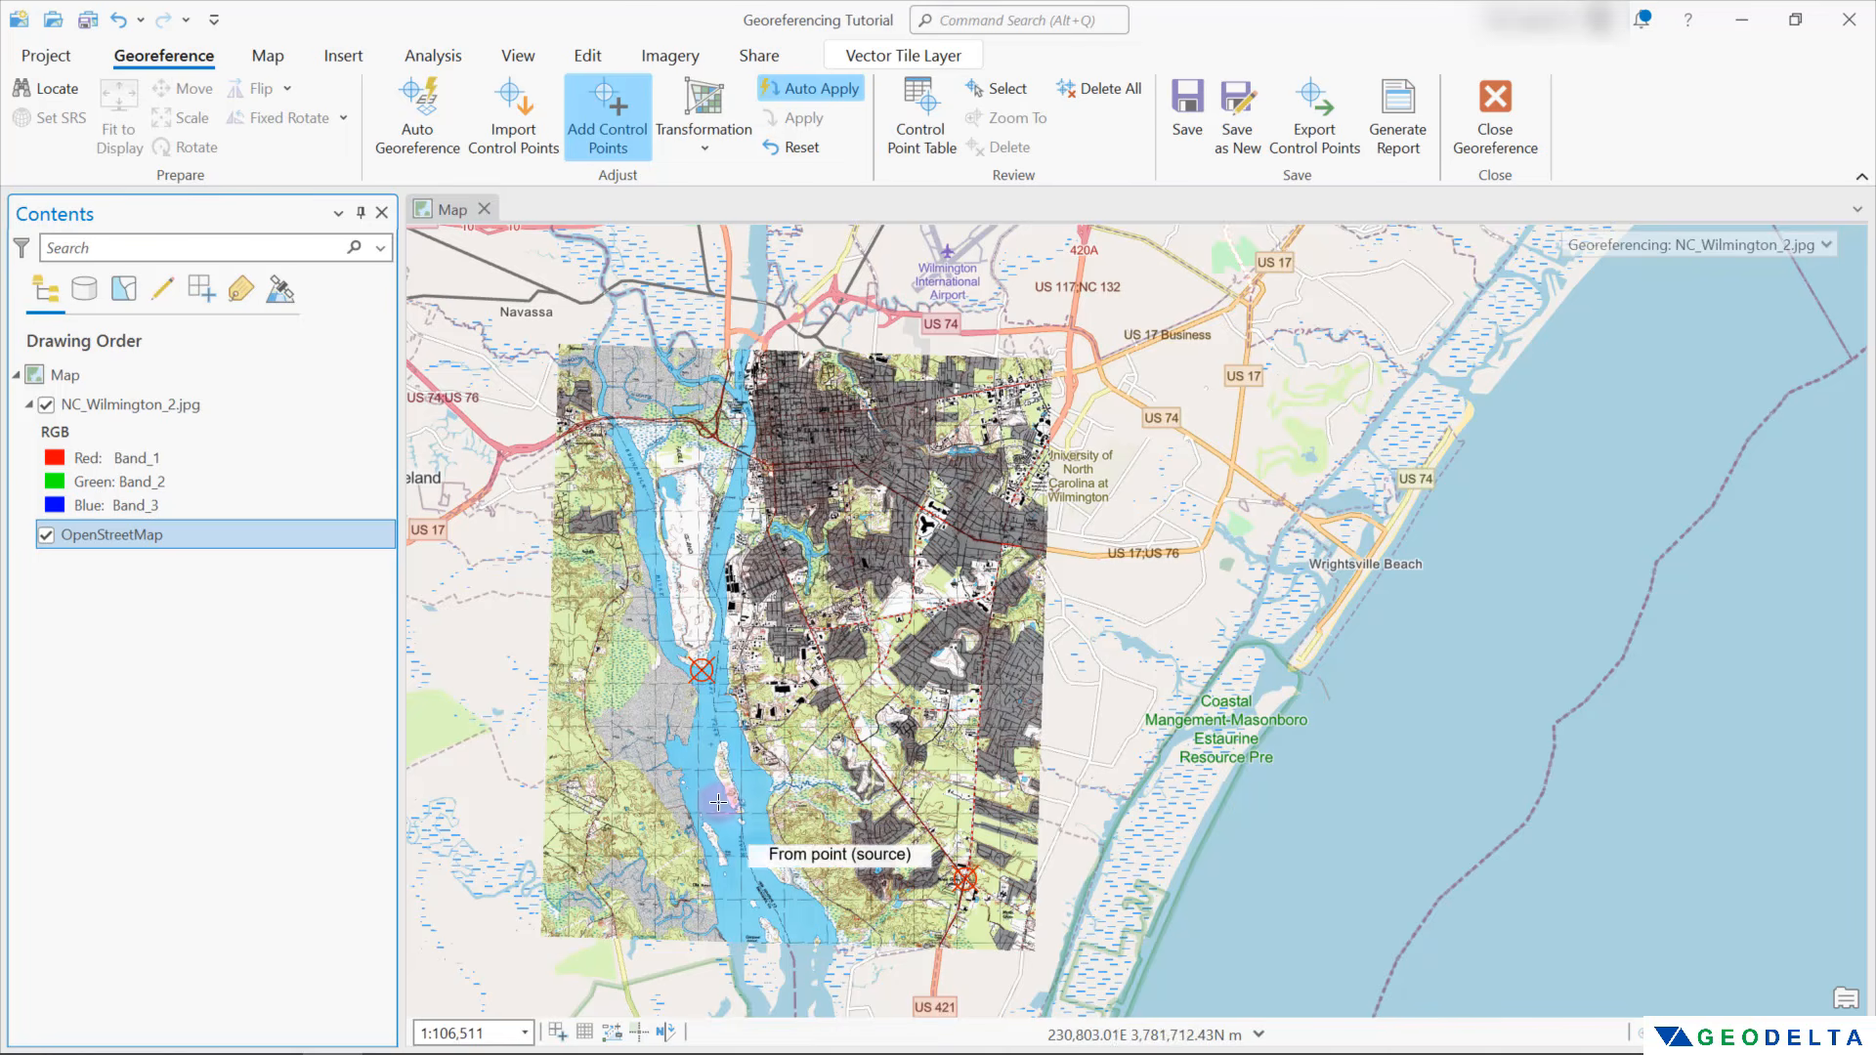
left_click_drag(713, 787, 994, 727)
scroll(969, 677, "up", 3)
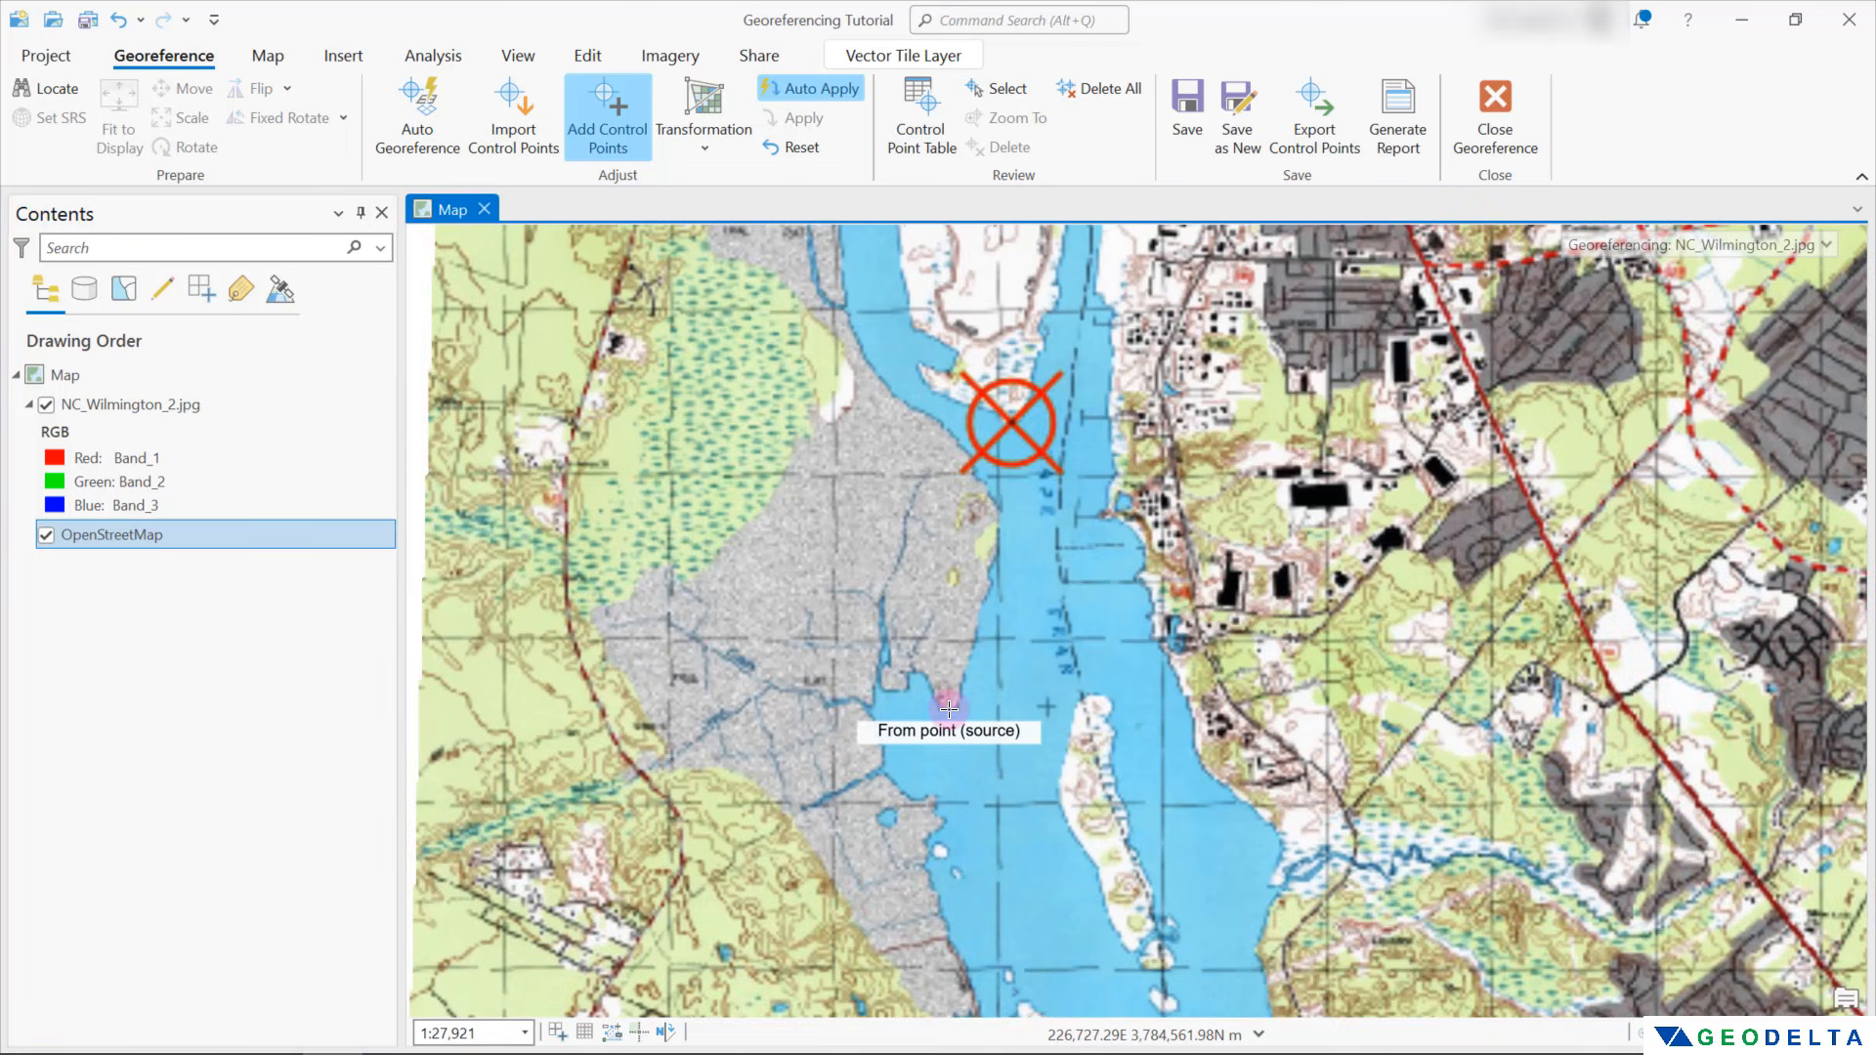
left_click(950, 710)
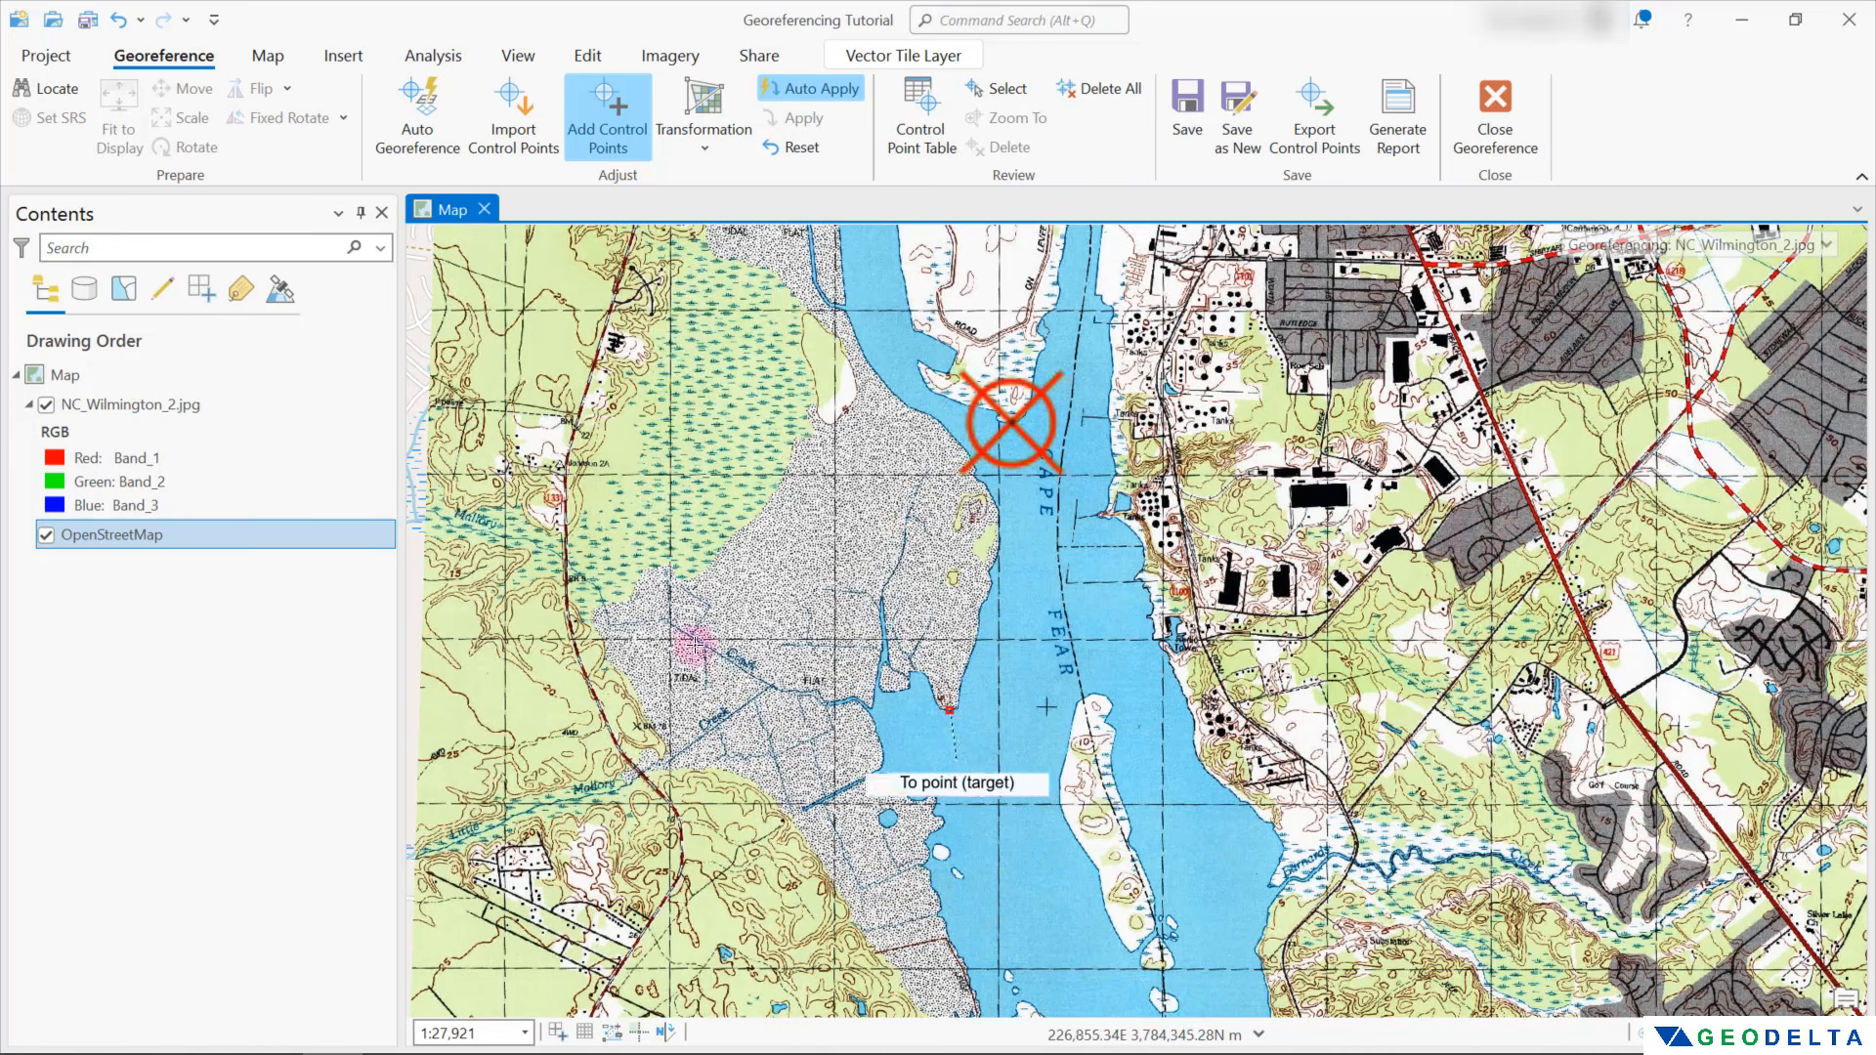
left_click(47, 406)
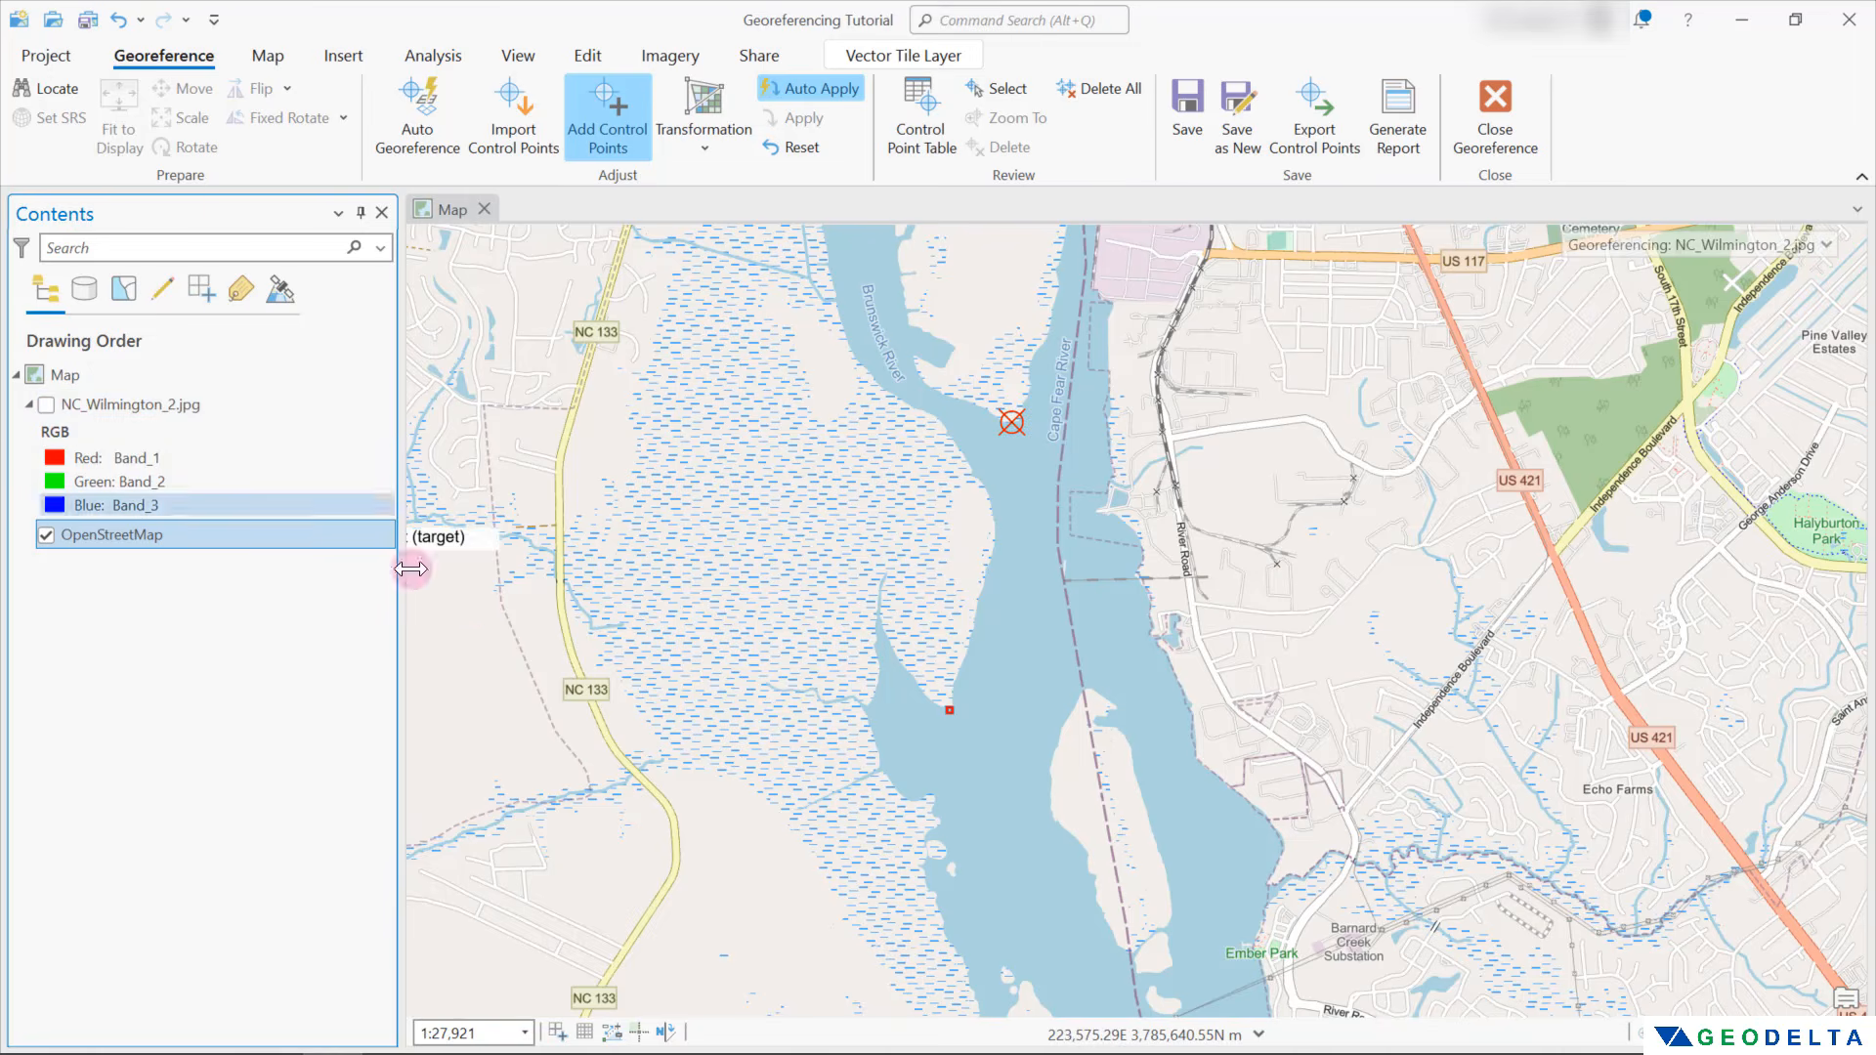
scroll(901, 673, "up", 3)
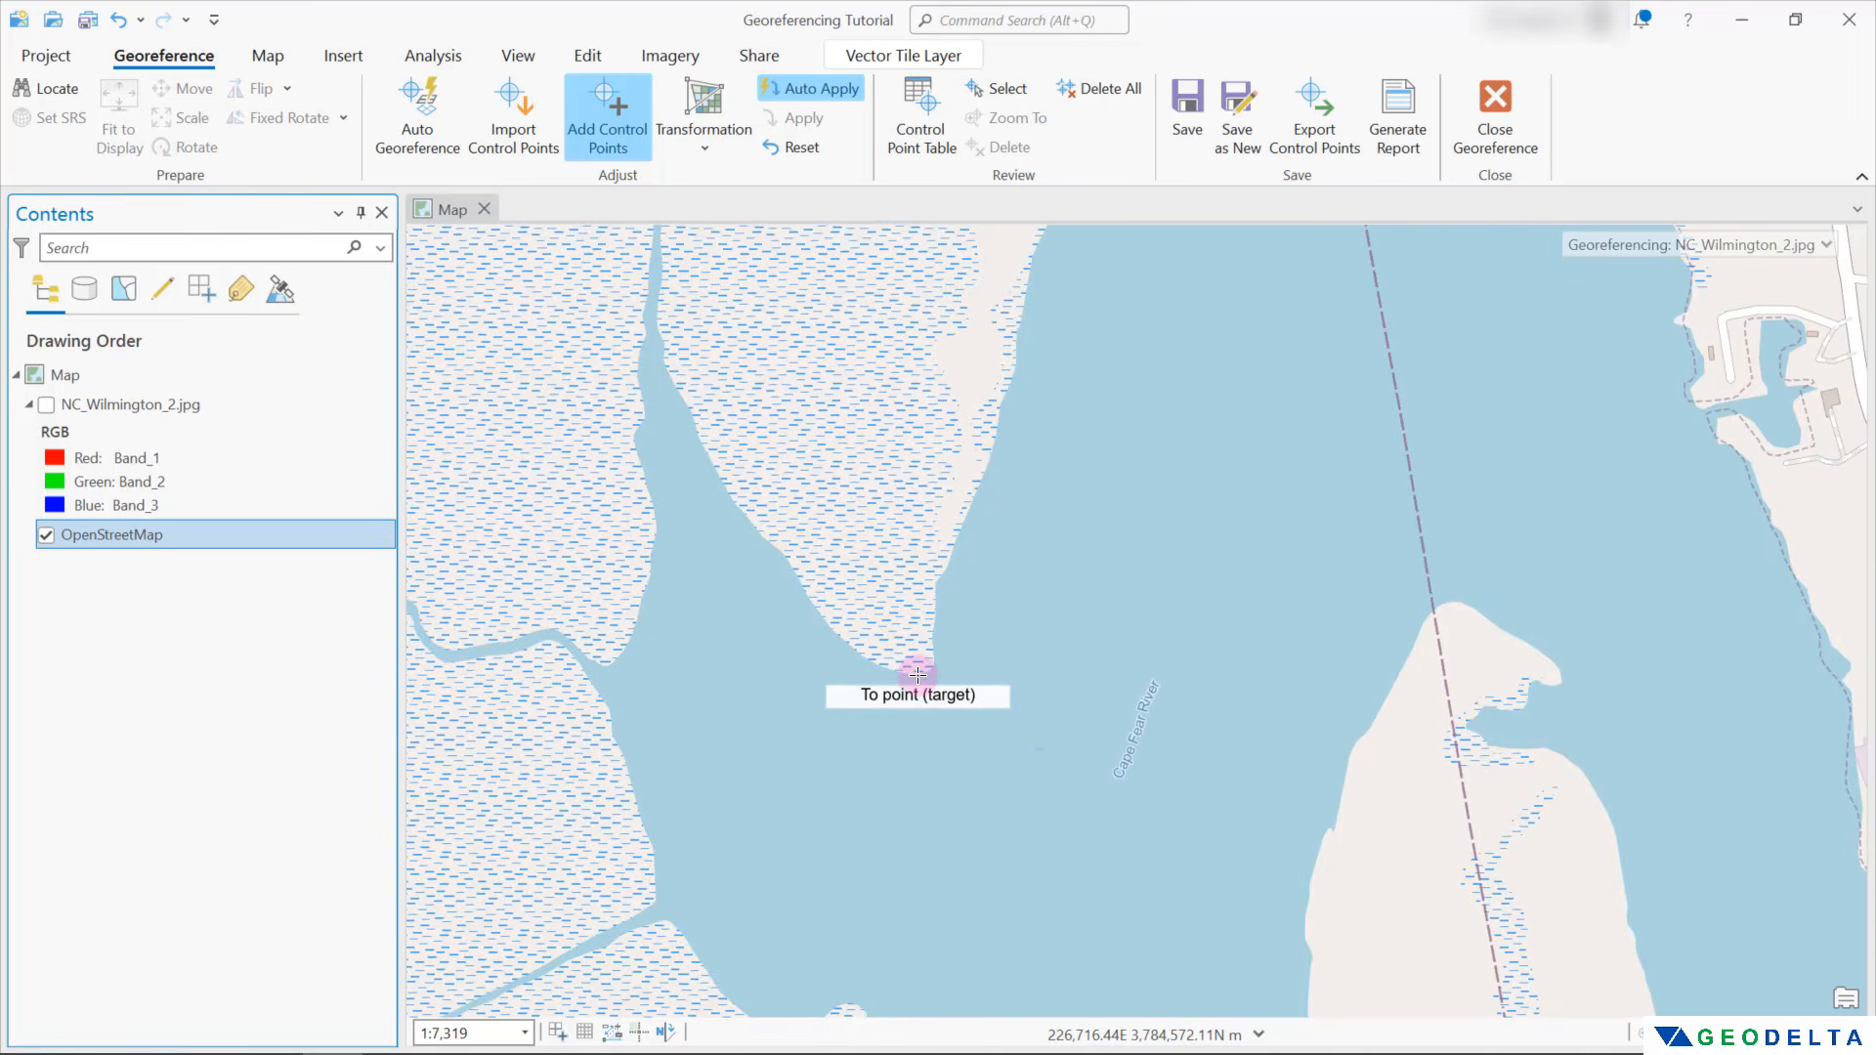
left_click(918, 674)
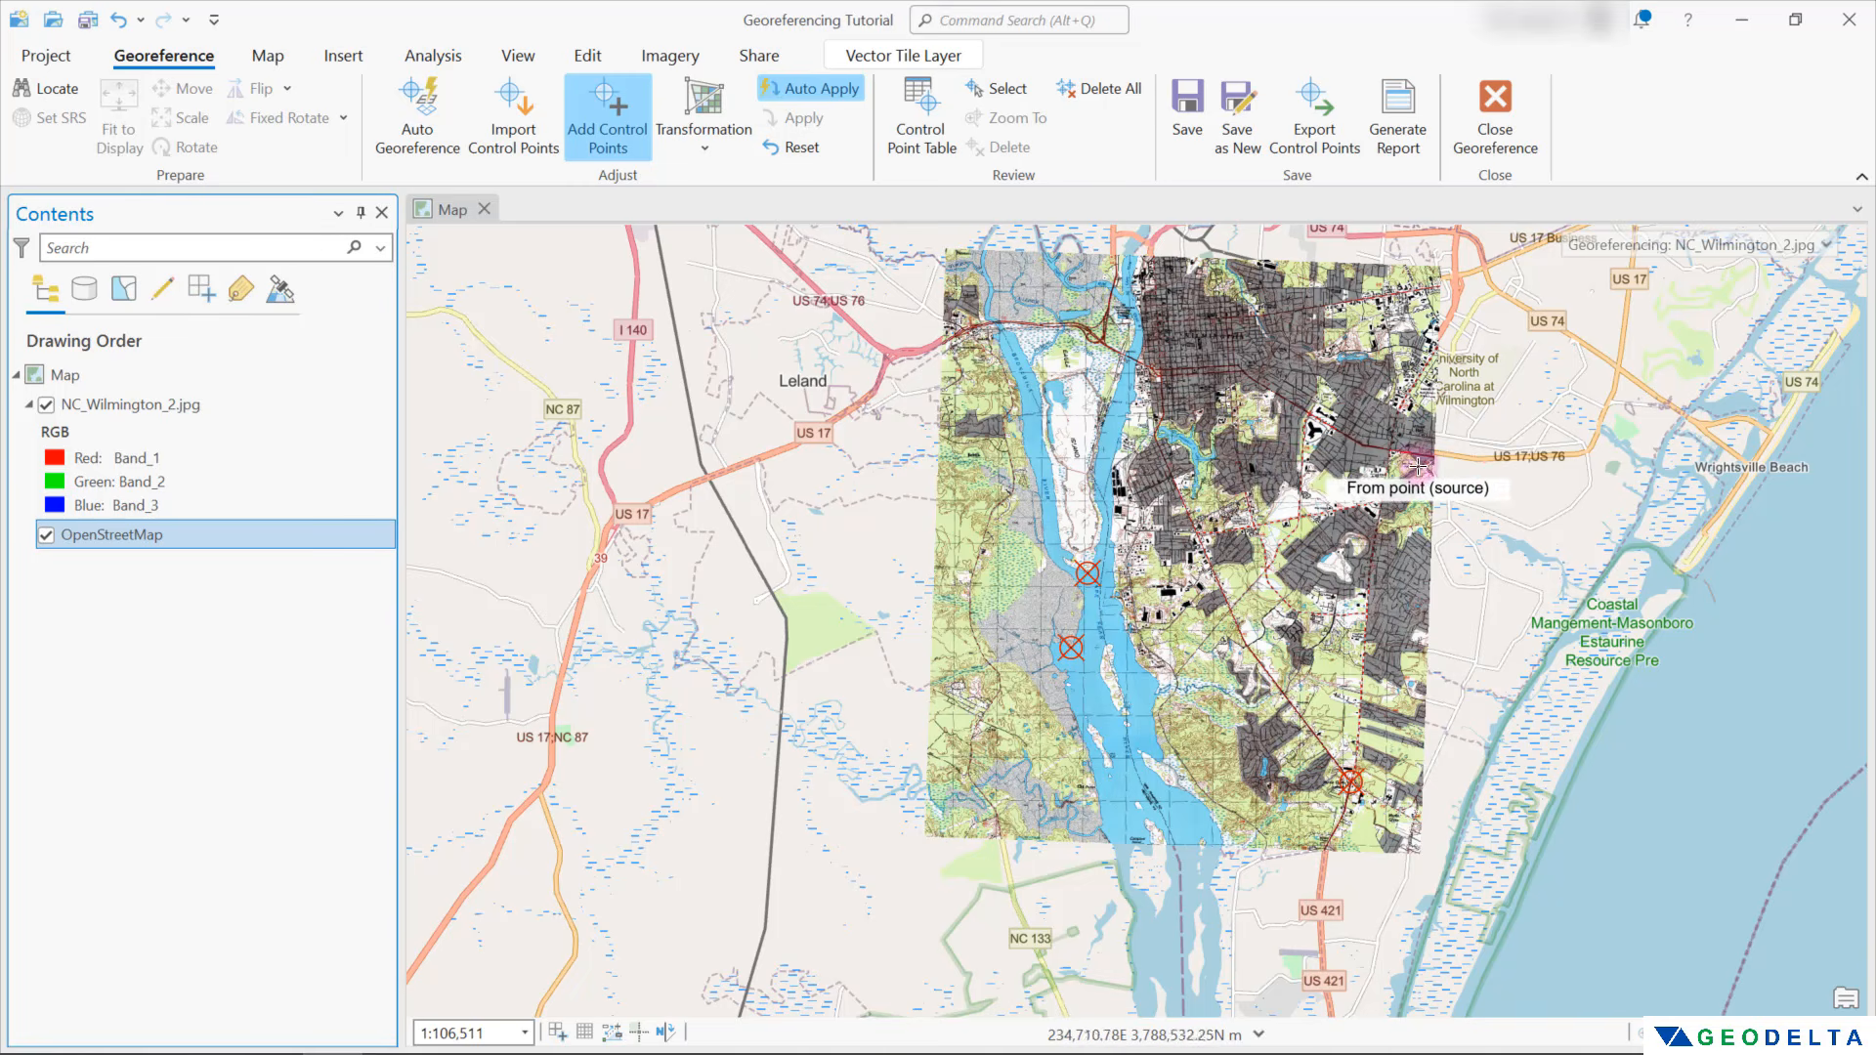
Add a fourth control point at the highway intersection southwest of Winter Park, hiding the scan to place the target on OpenStreetMap
scroll(1418, 466, "up", 10)
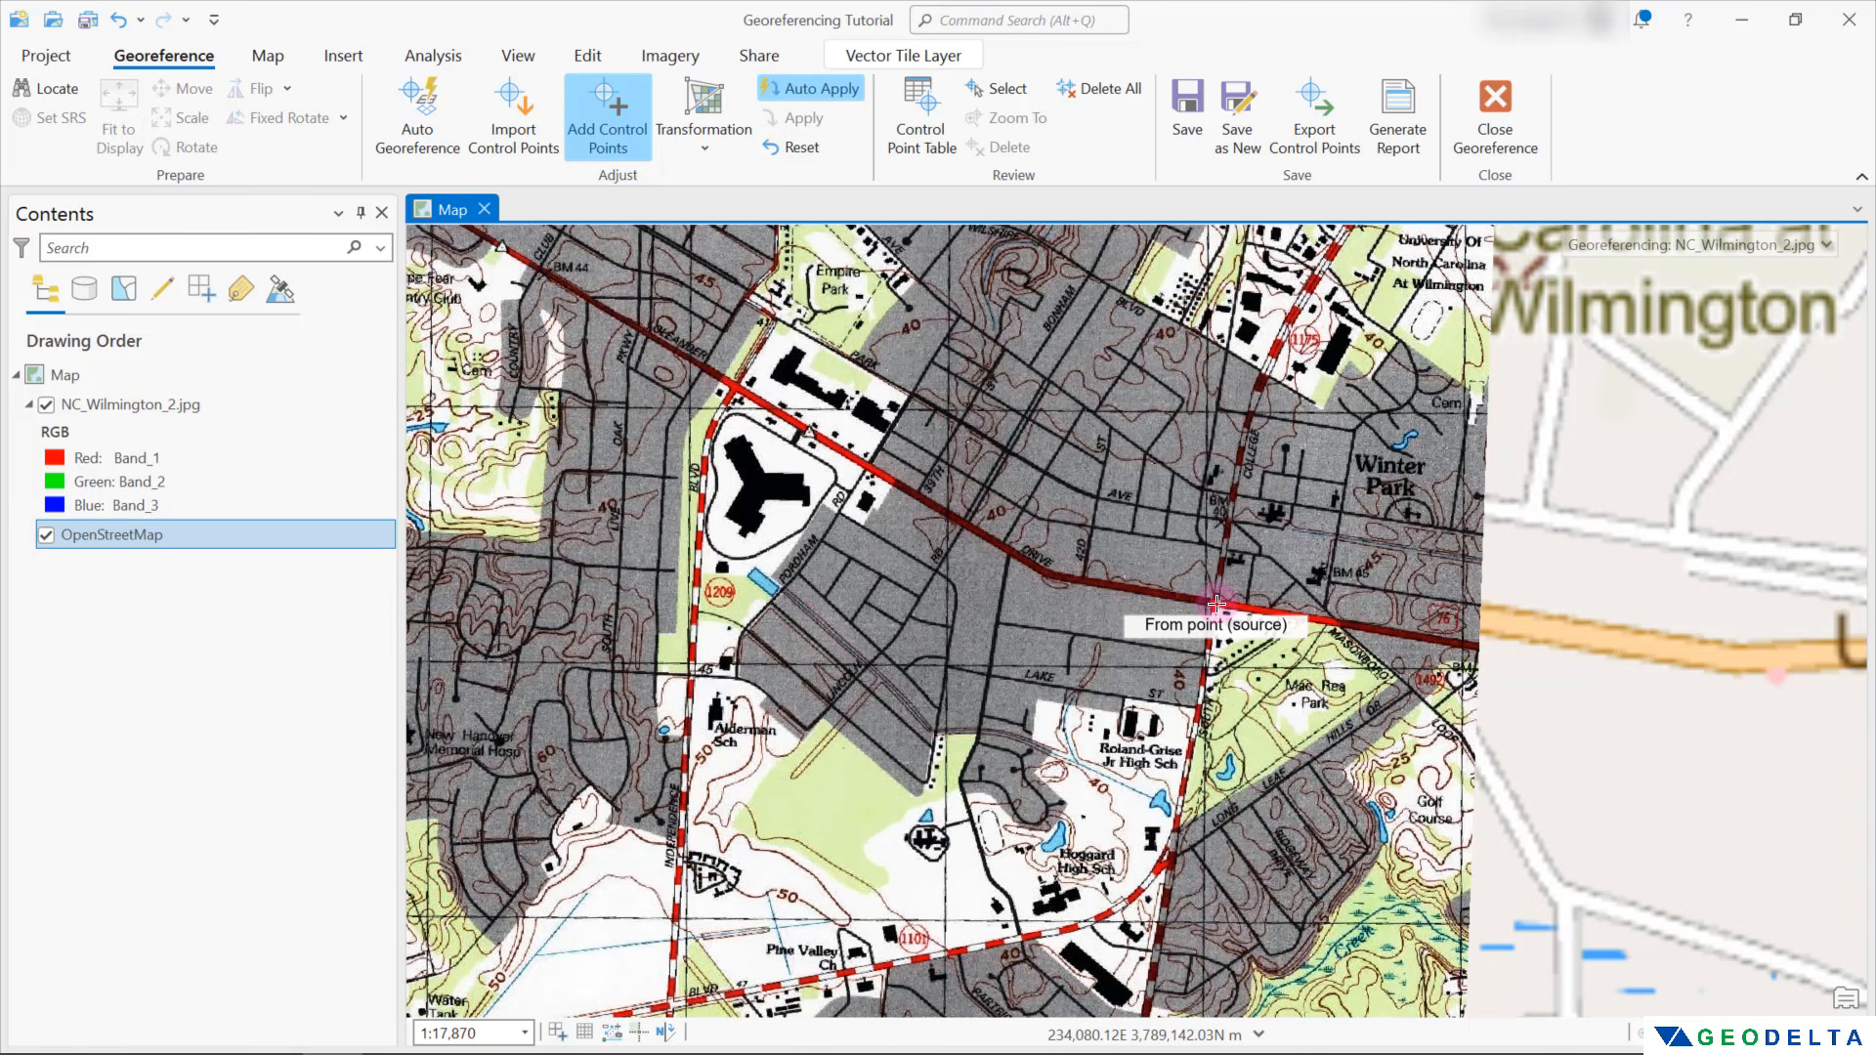
left_click(1217, 604)
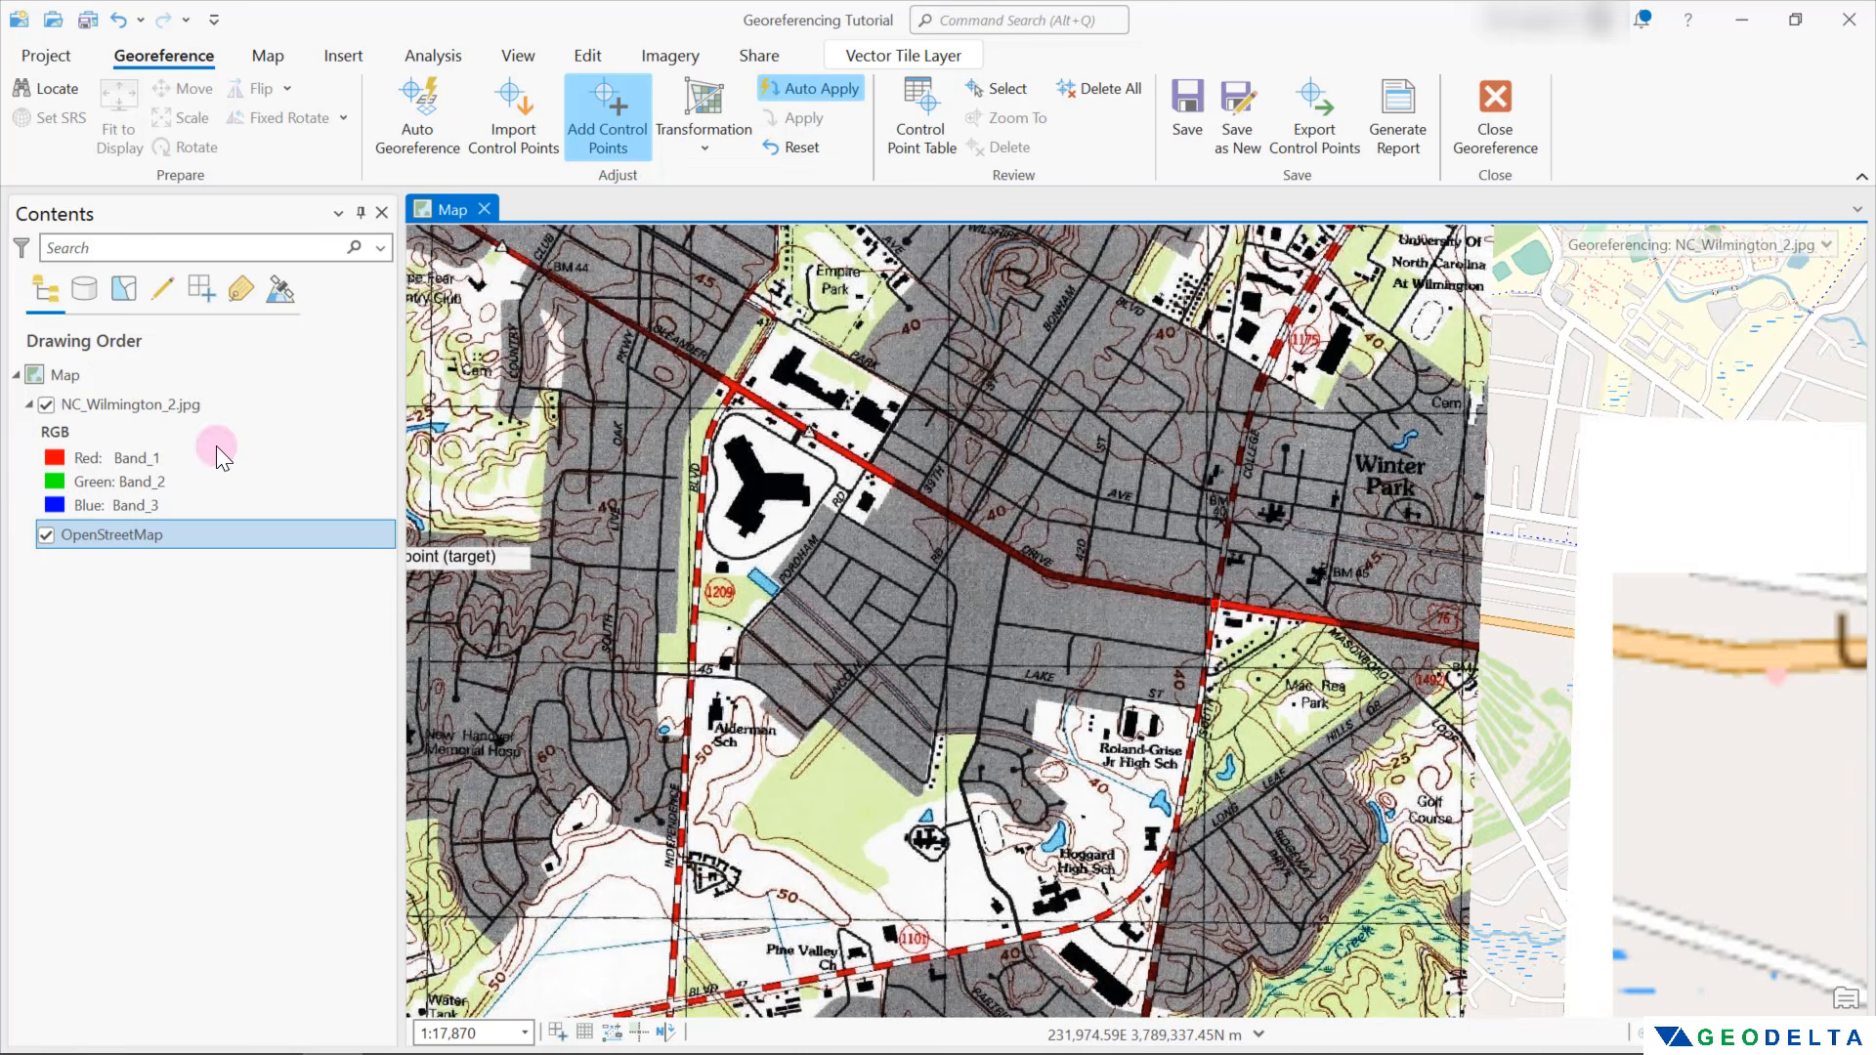
left_click(46, 405)
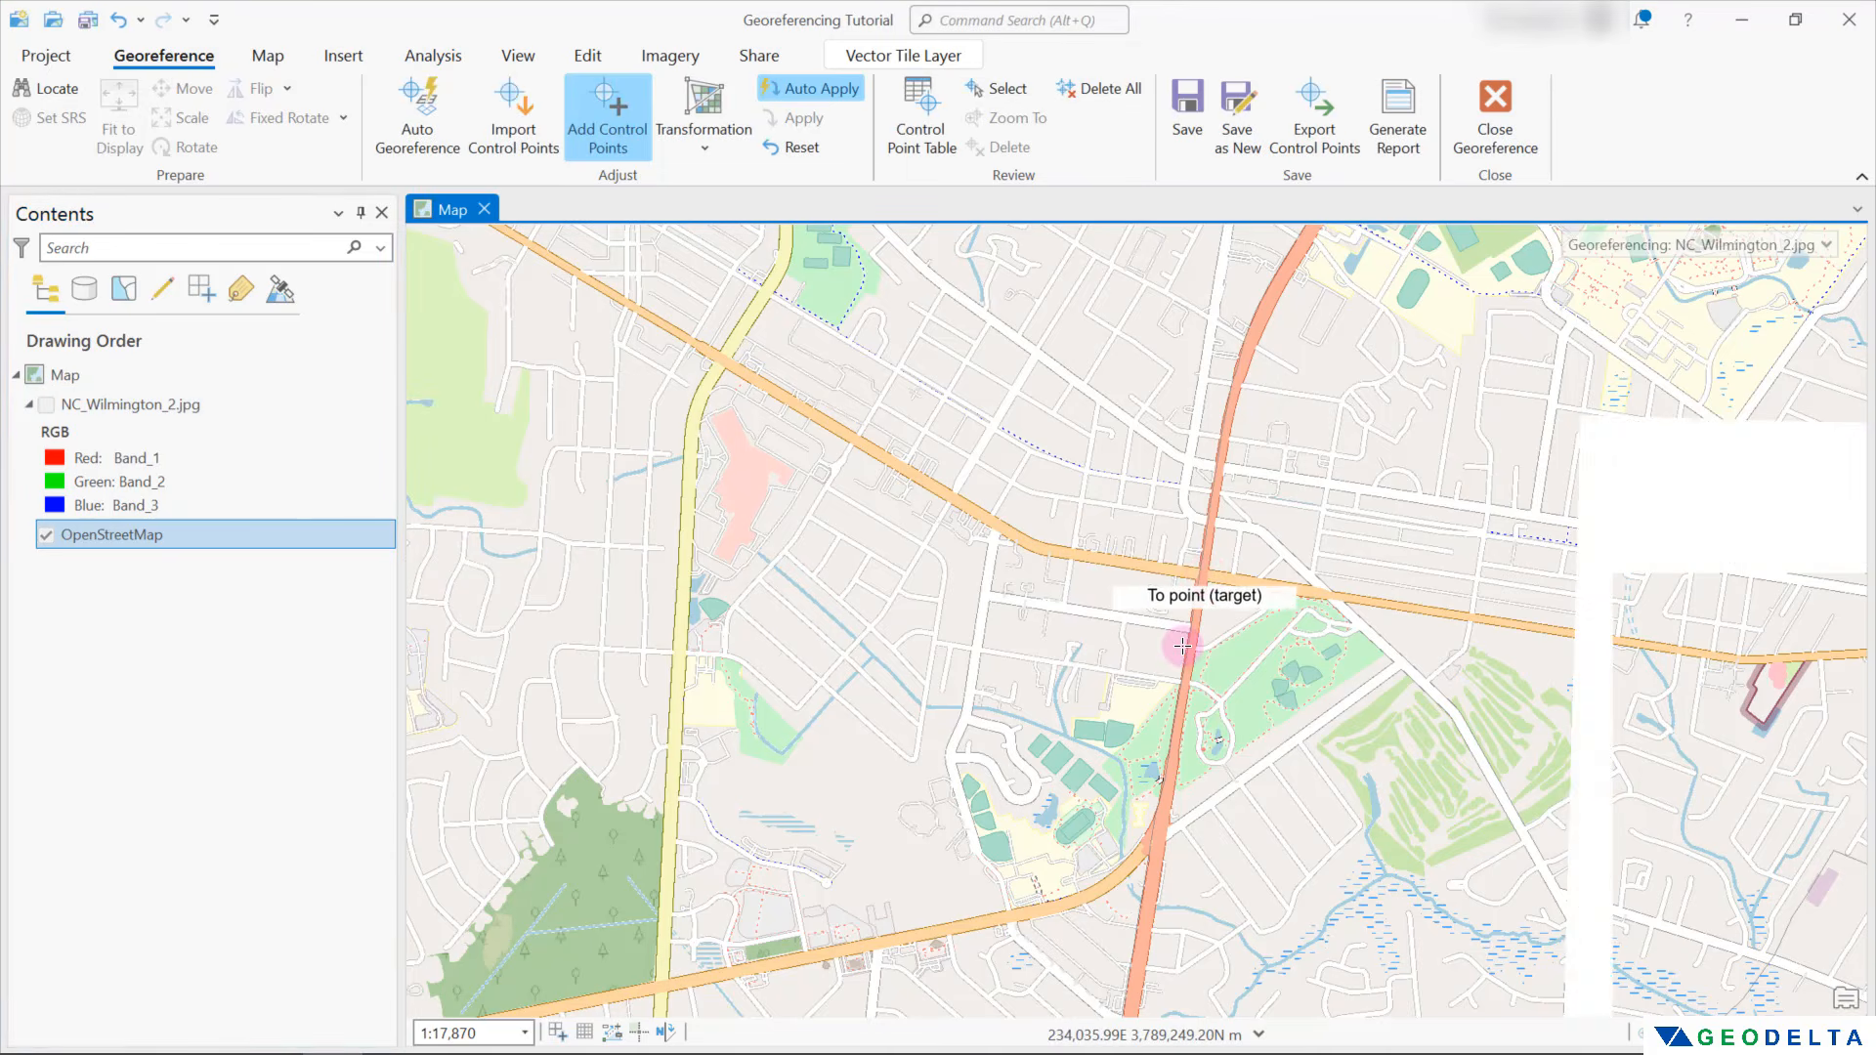
left_click(1182, 646)
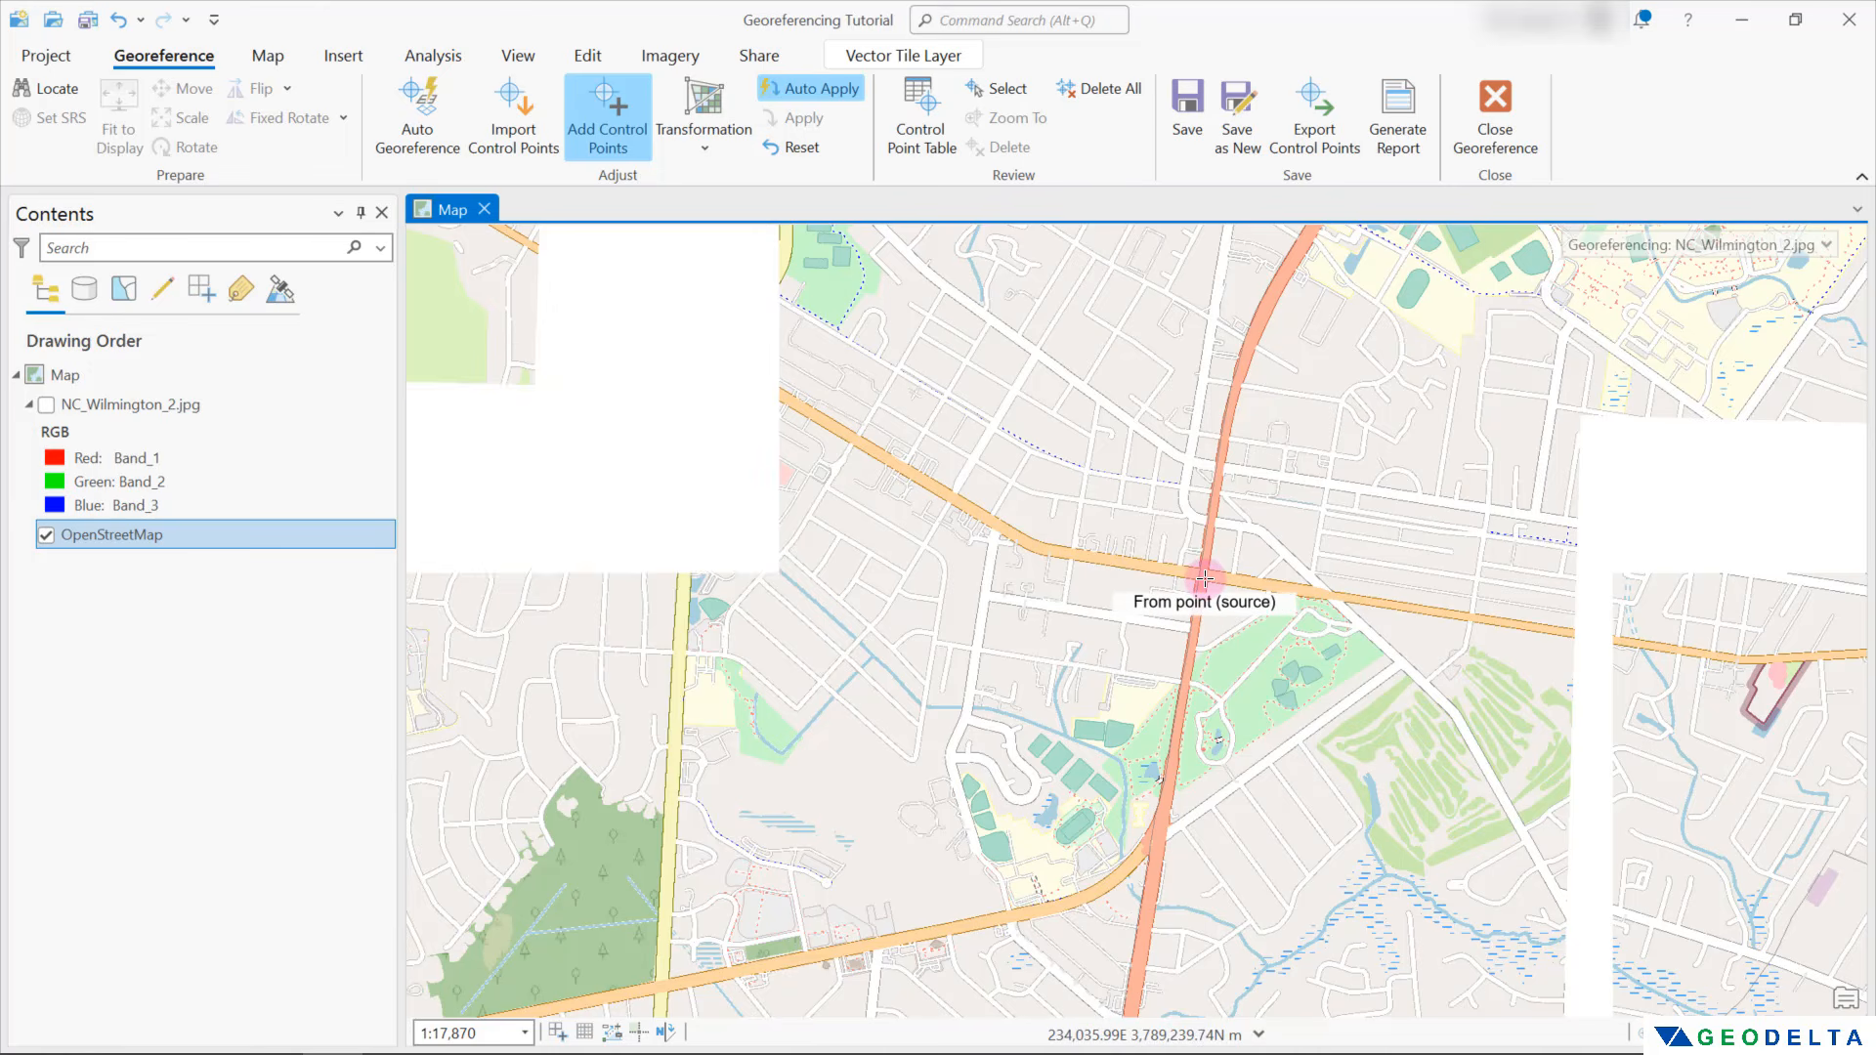
Show the scan and add a fifth control point at the US 17/74/76 and NC 133 junction near Belville, hiding the scan for targeting
scroll(1203, 579, "down", 5)
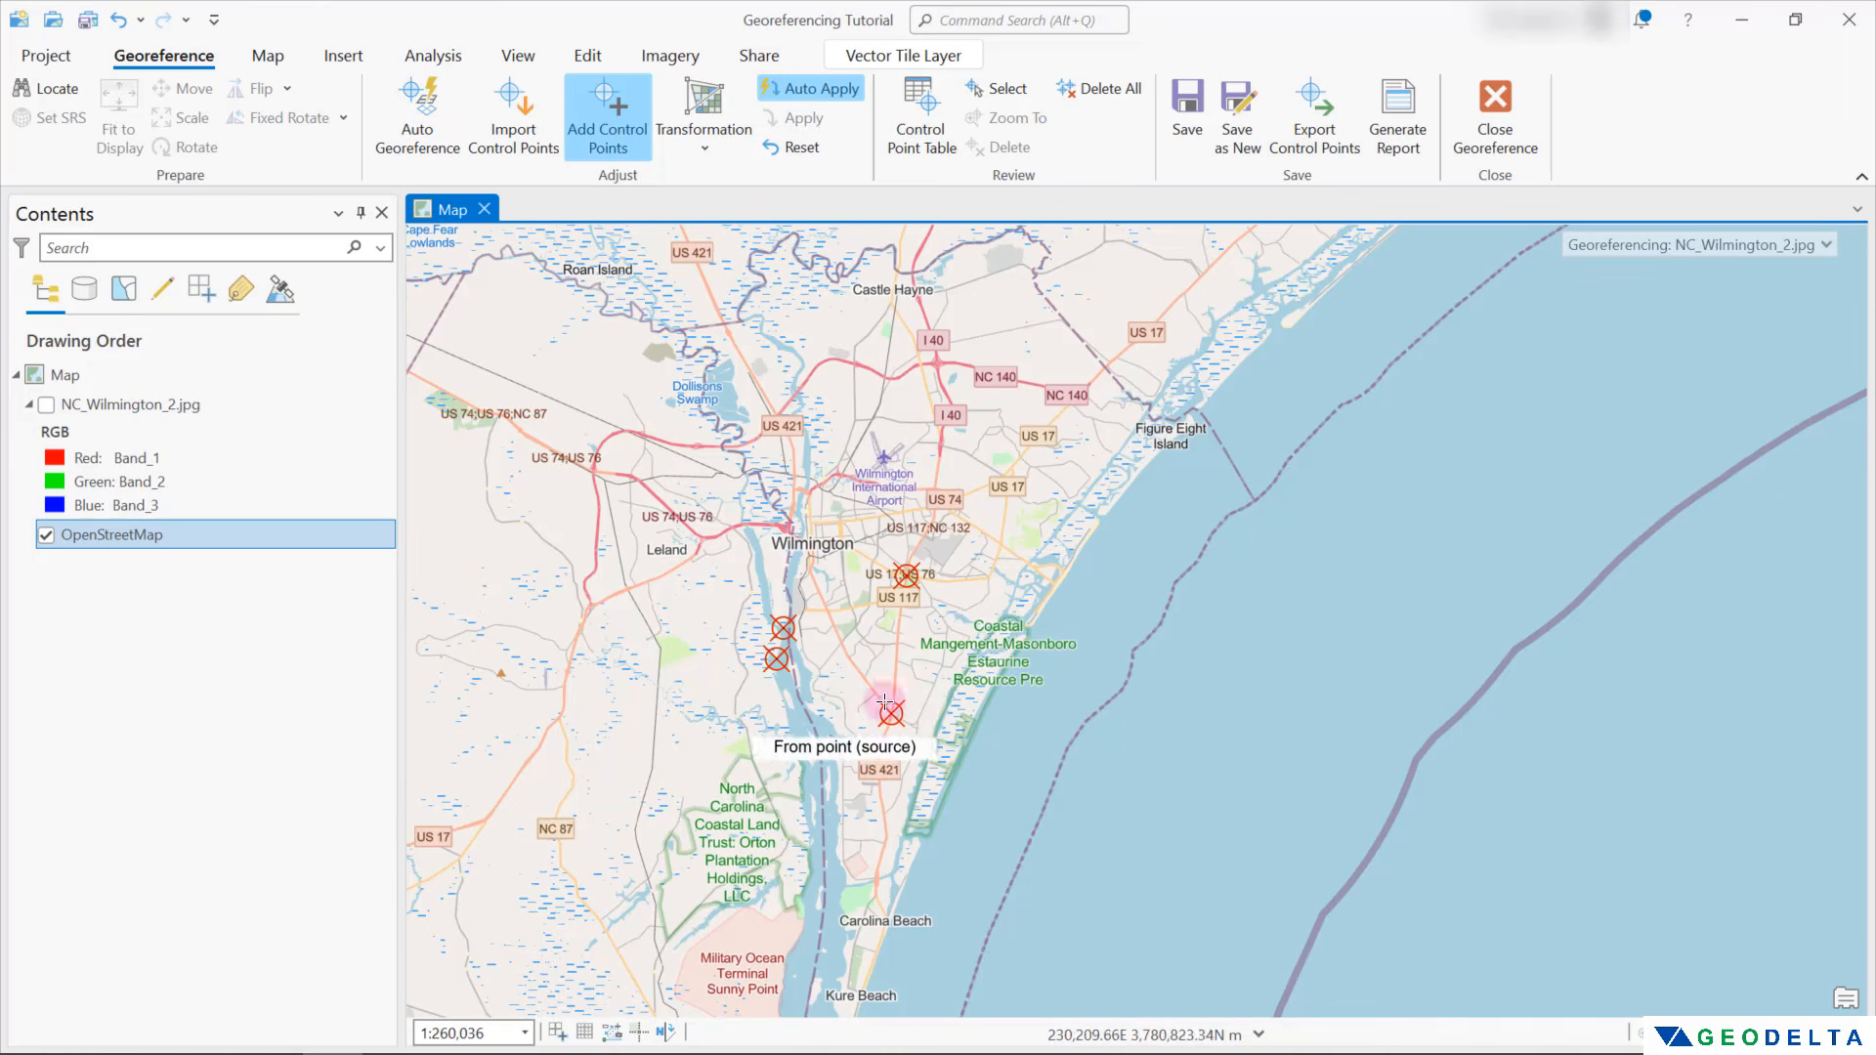
left_click(46, 404)
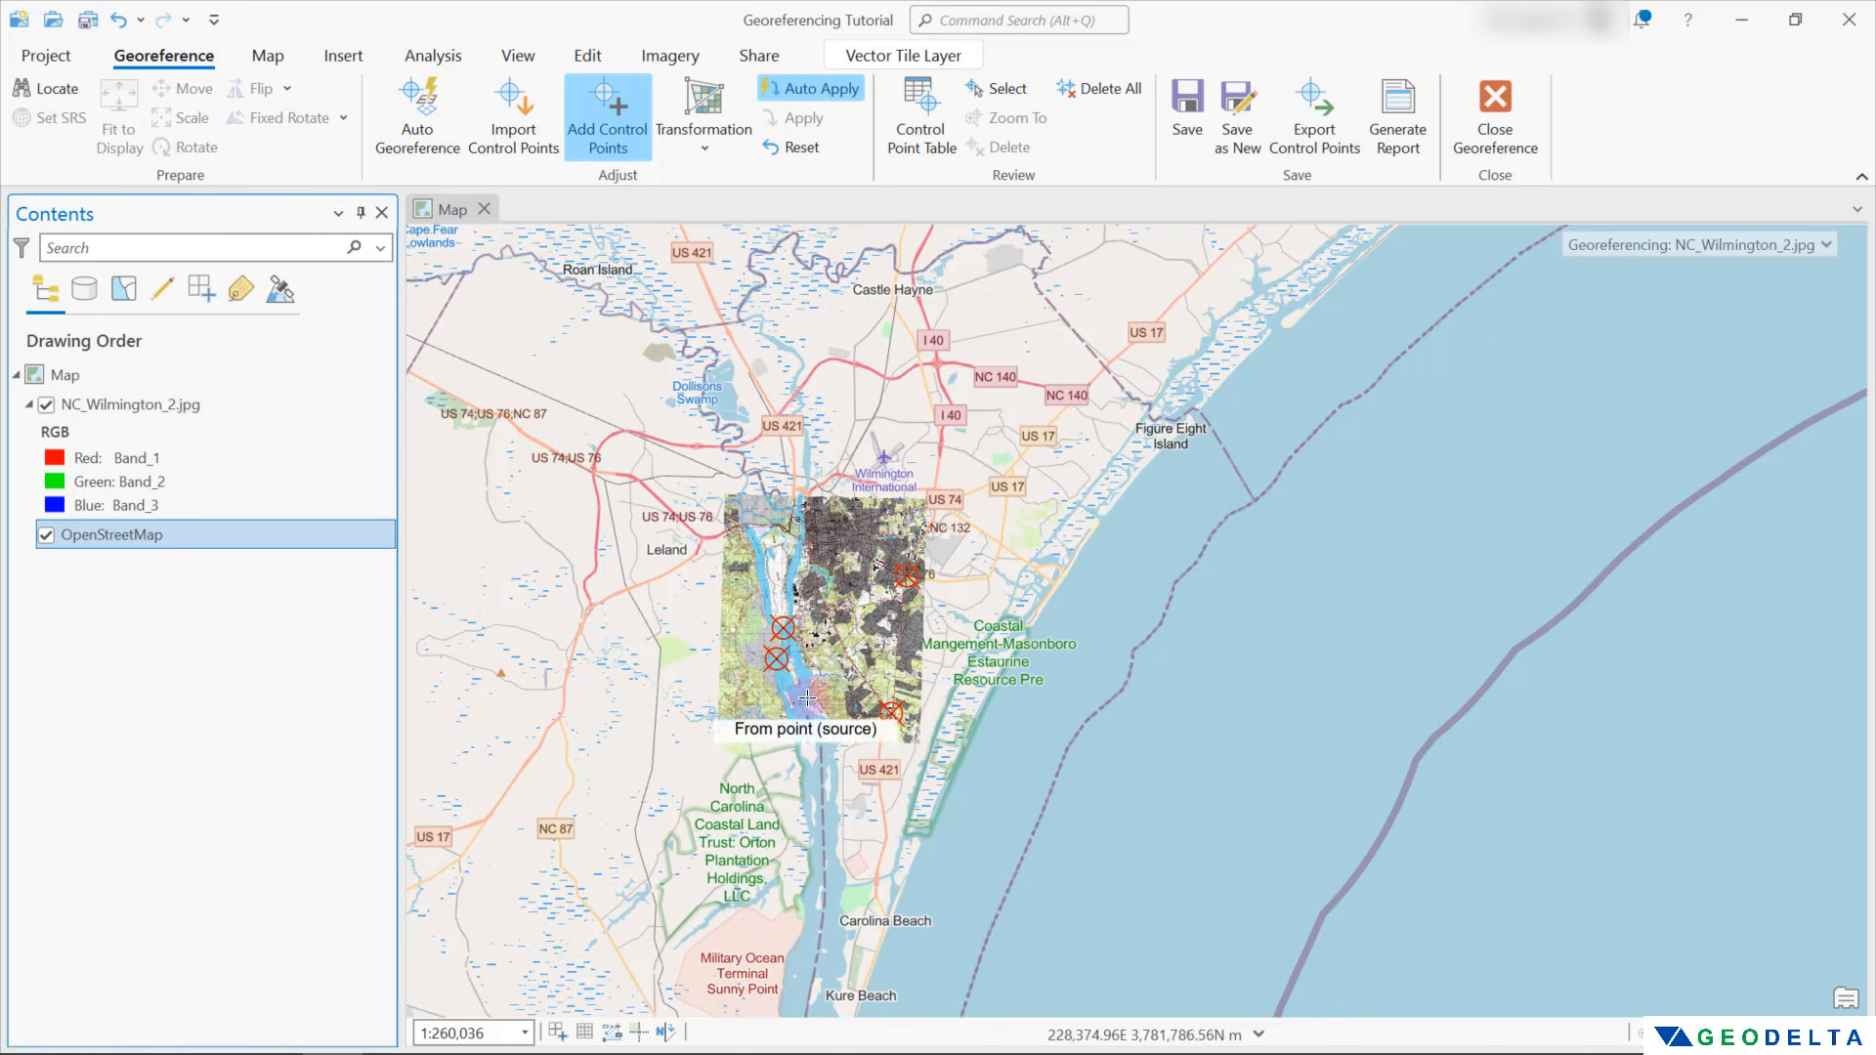
scroll(810, 695, "up", 1)
left_click_drag(800, 538, 924, 667)
scroll(917, 669, "up", 5)
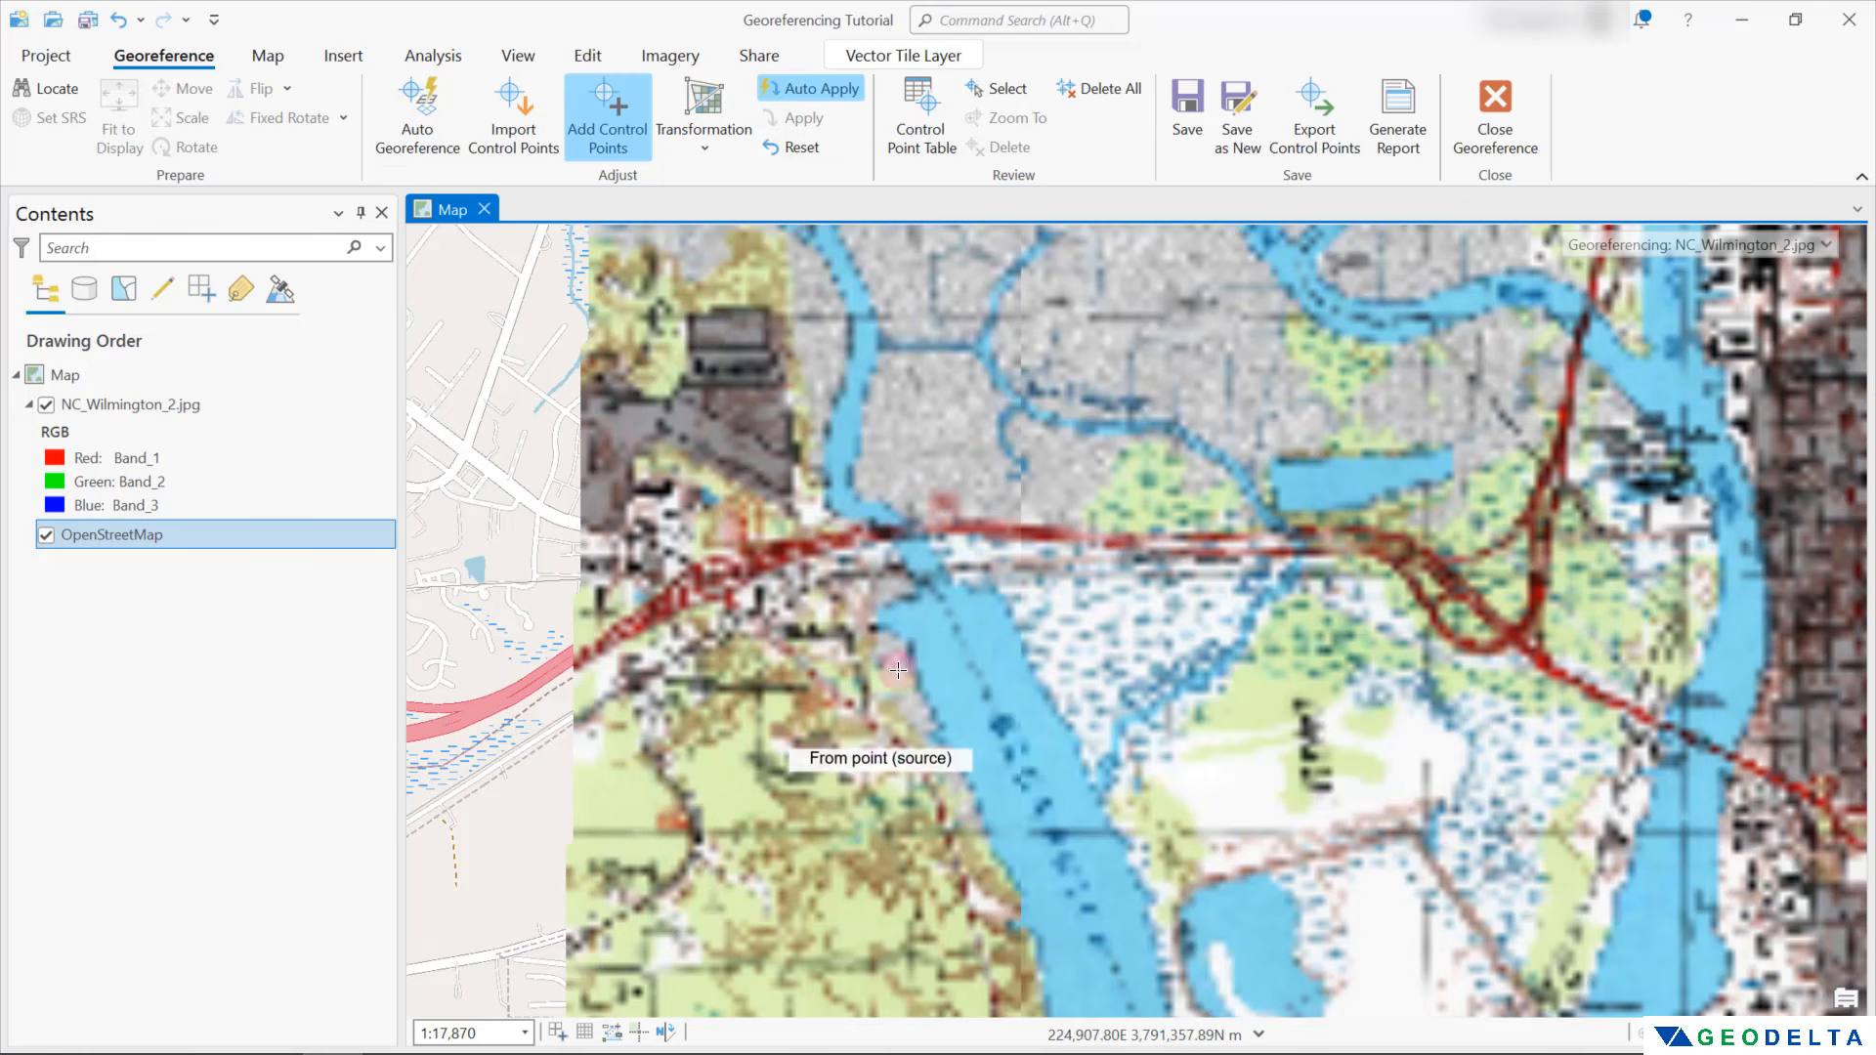
scroll(728, 601, "up", 2)
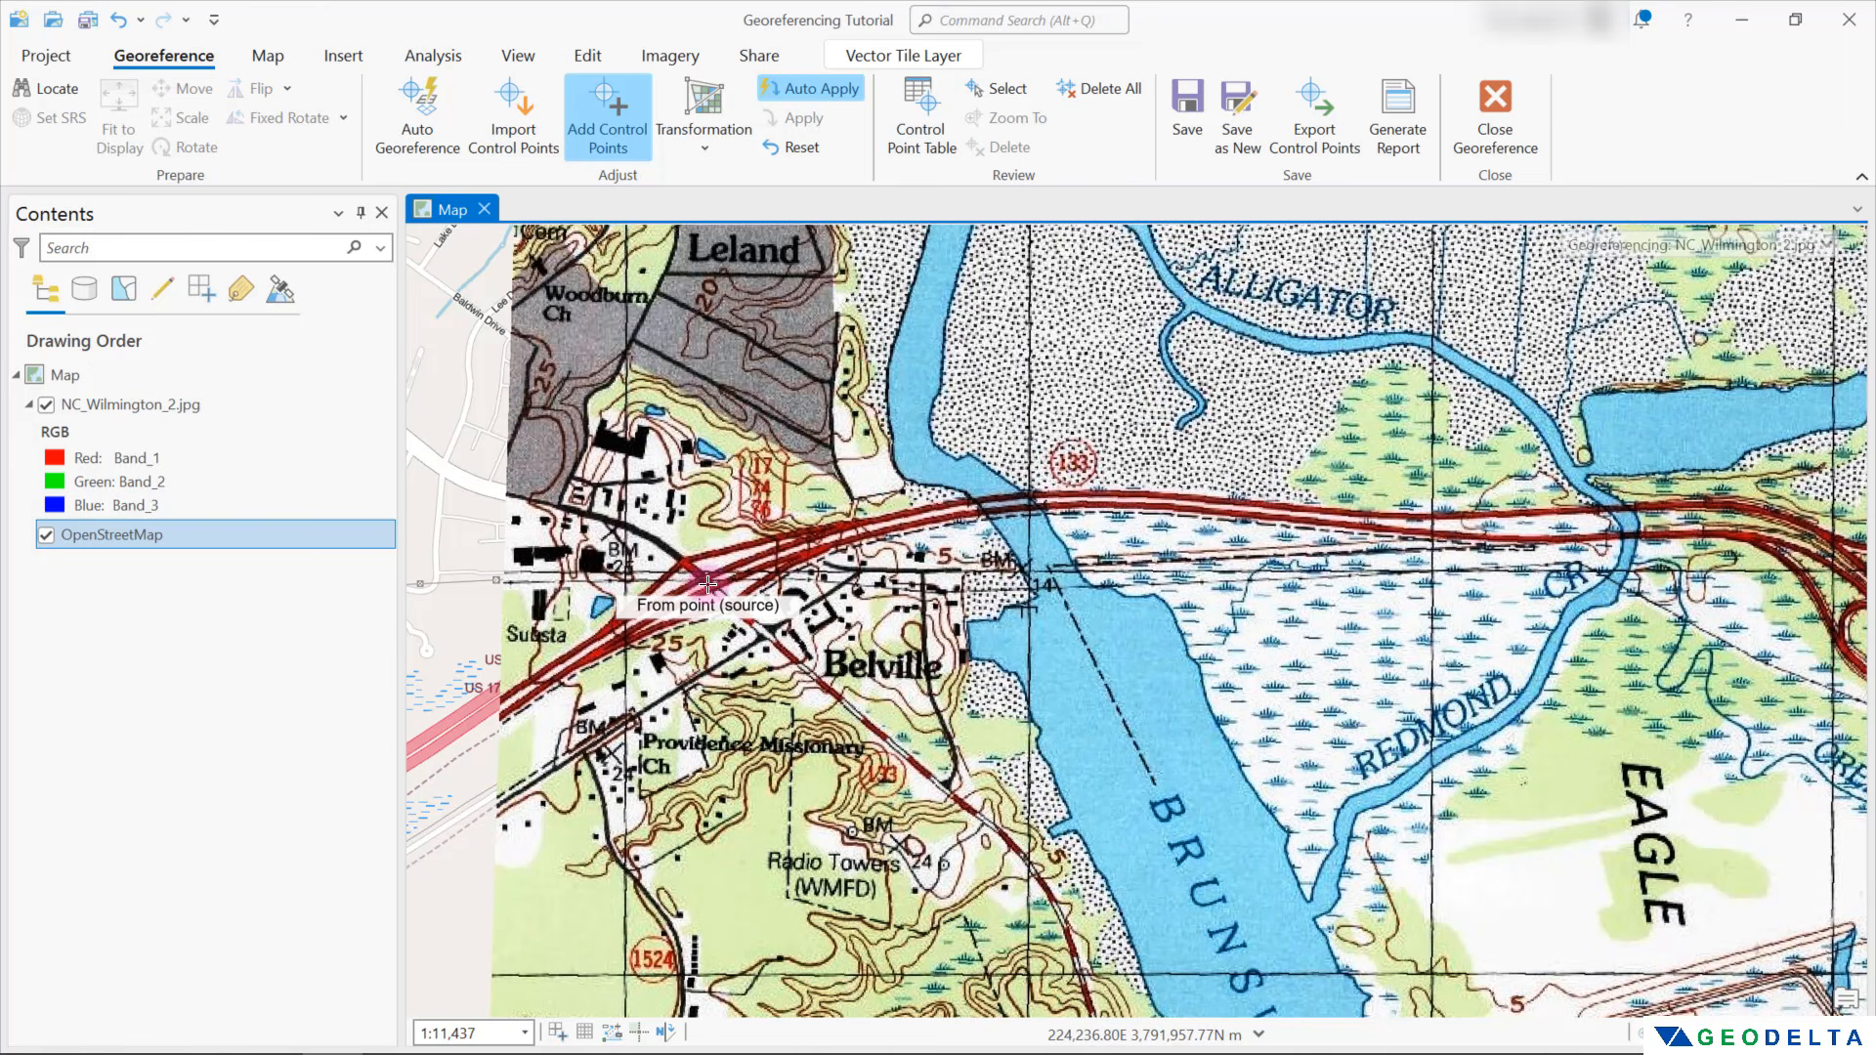
left_click(708, 584)
left_click(45, 404)
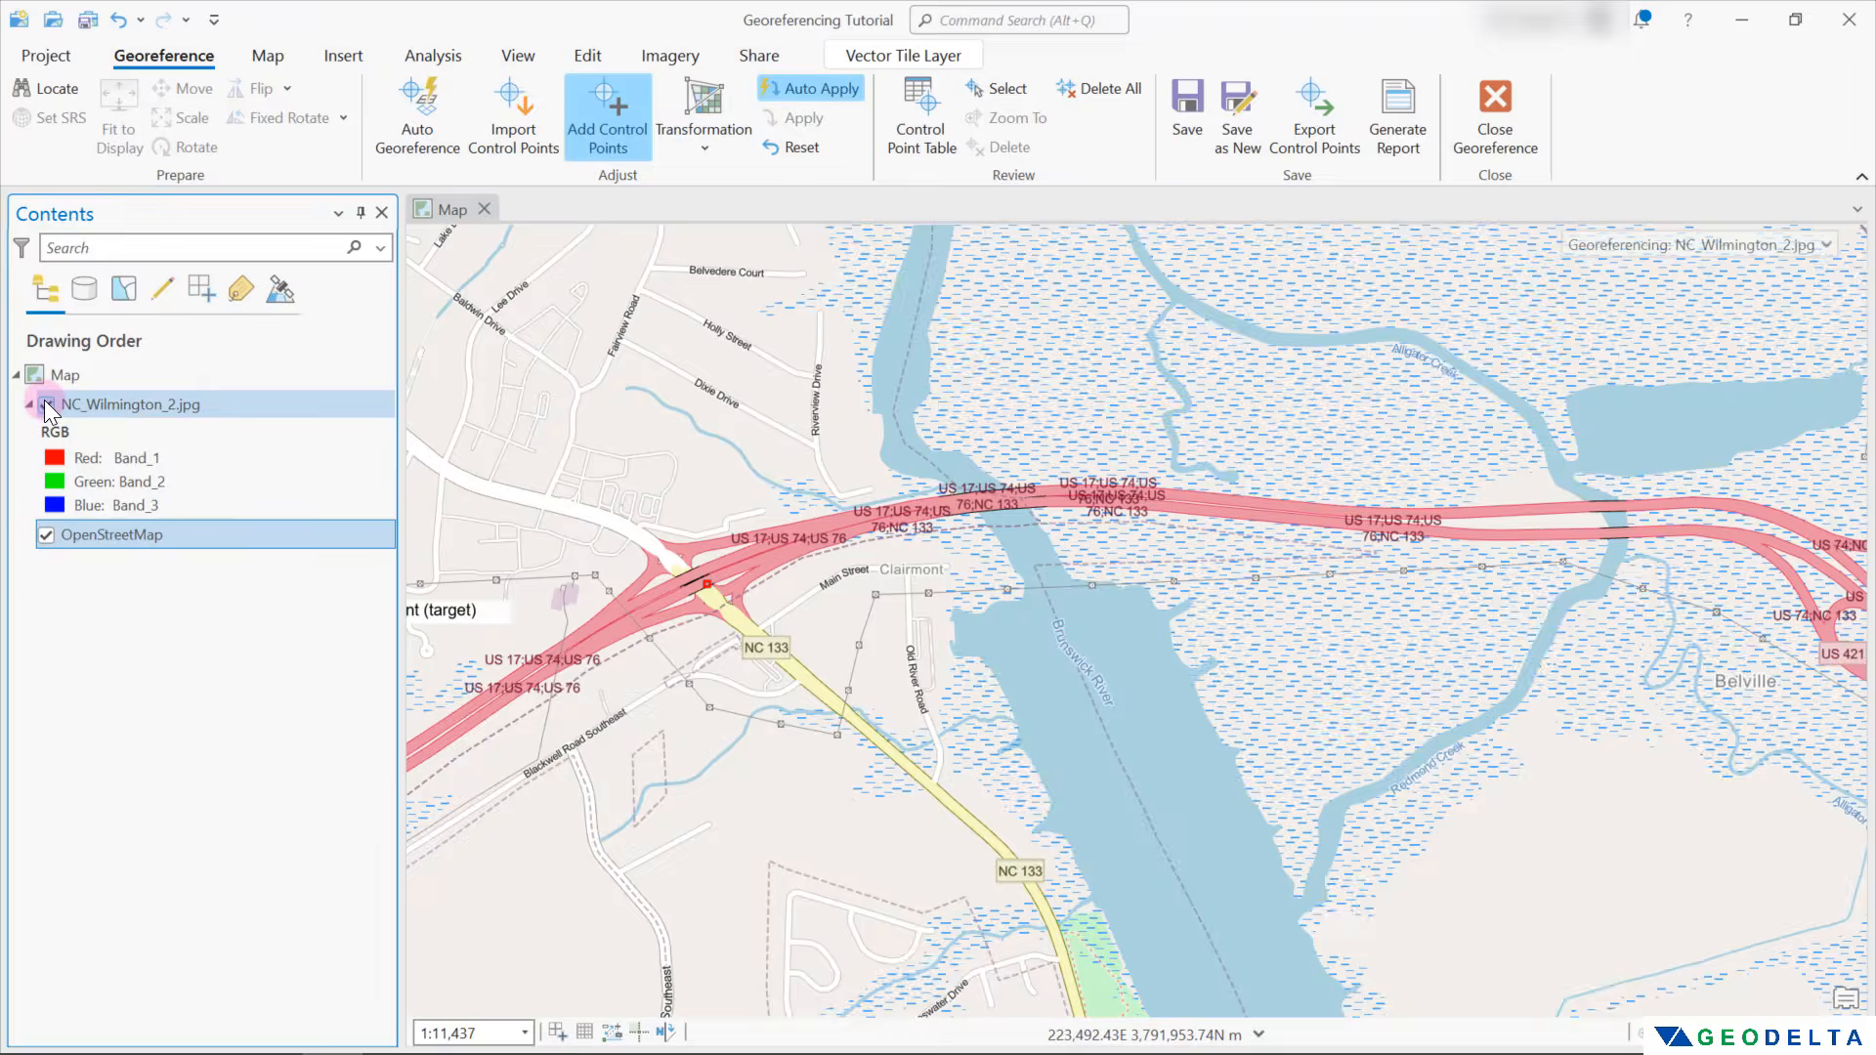
left_click(694, 582)
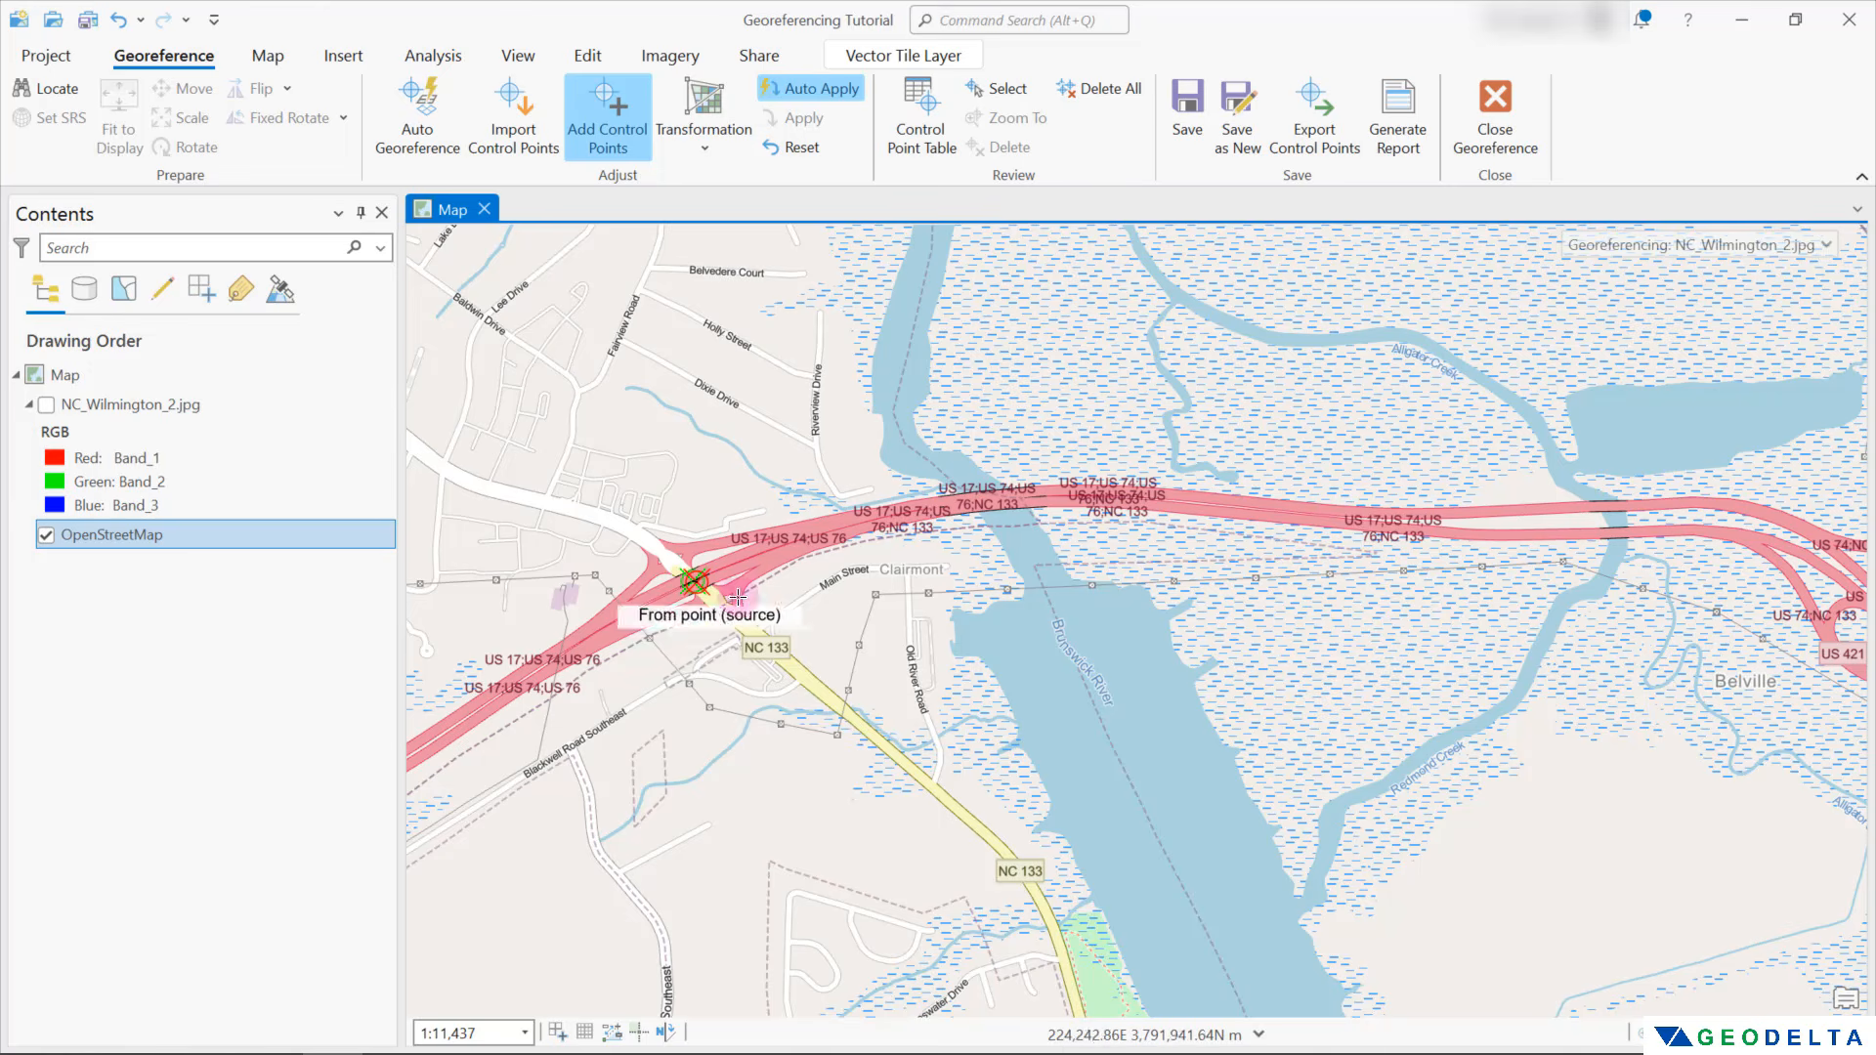
Show the scan and add a sixth control point where the NC 133 road crosses Town Creek, hiding the scan to place the target
left_click(49, 412)
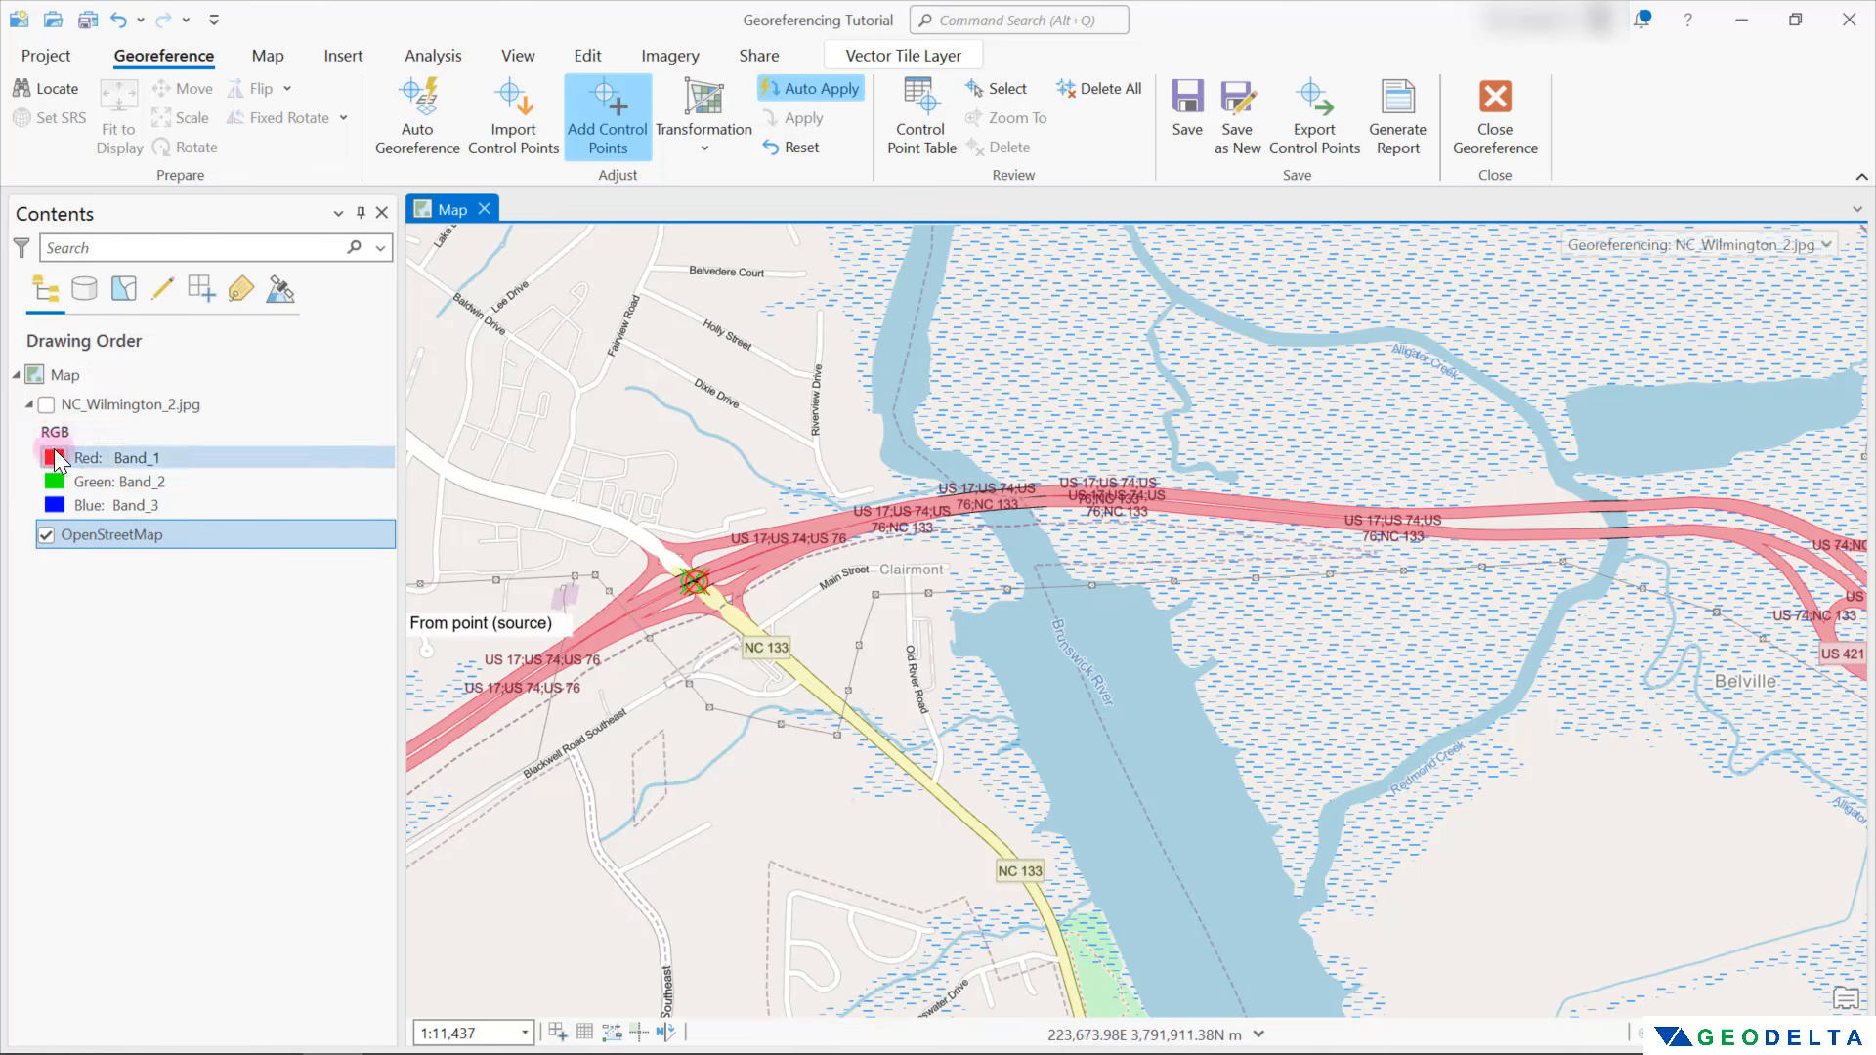
left_click(46, 404)
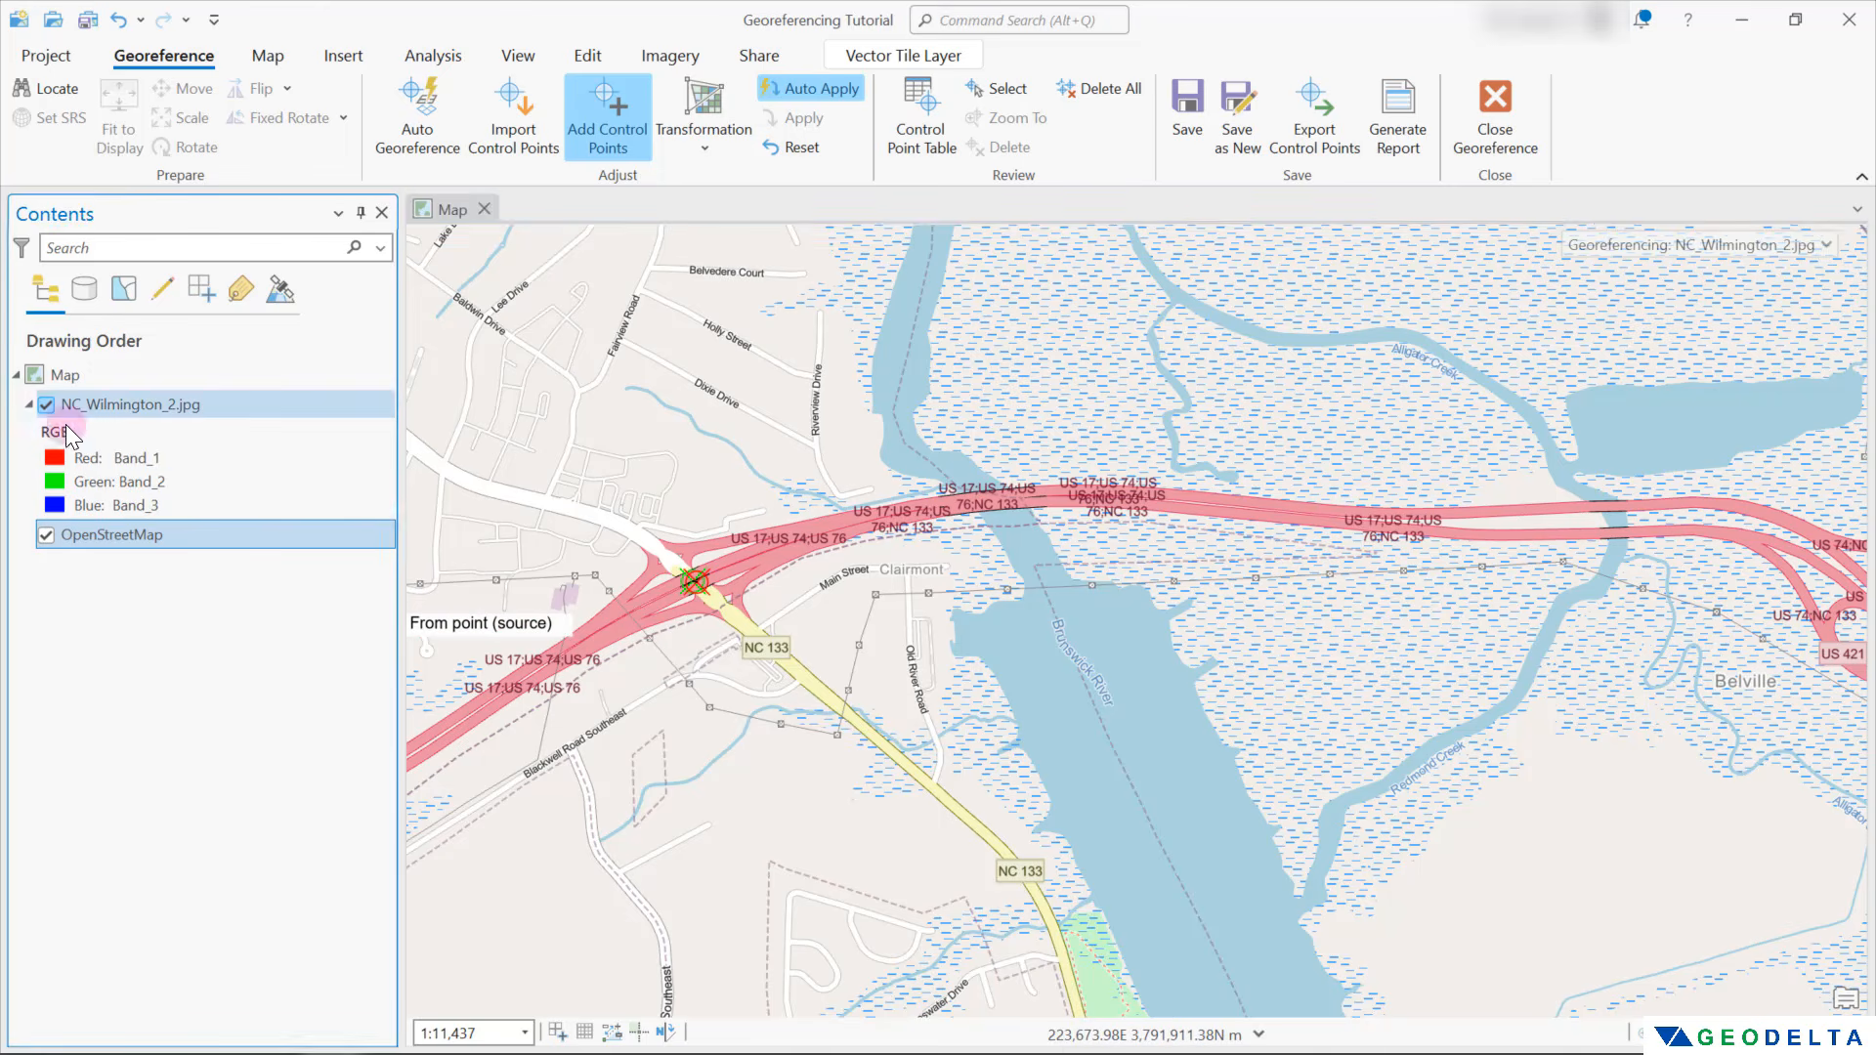
scroll(1044, 667, "down", 8)
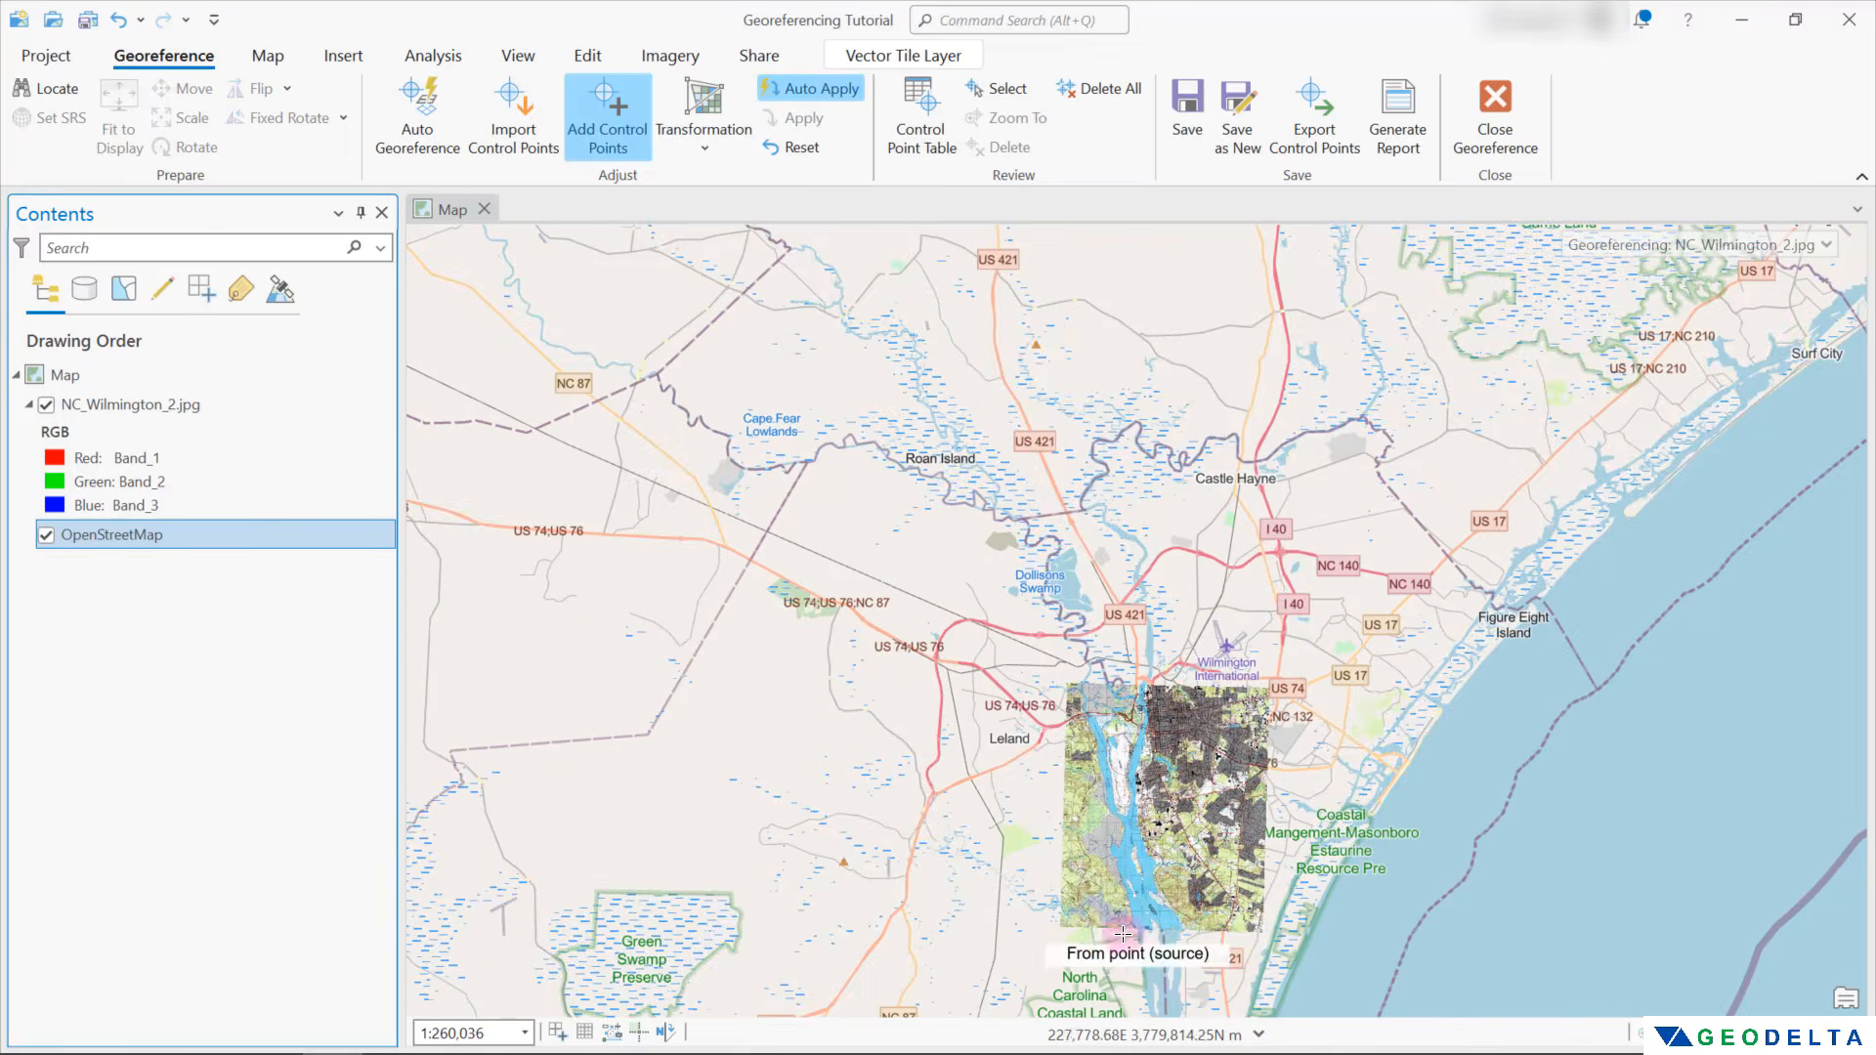
scroll(1090, 923, "up", 2)
scroll(1086, 925, "up", 5)
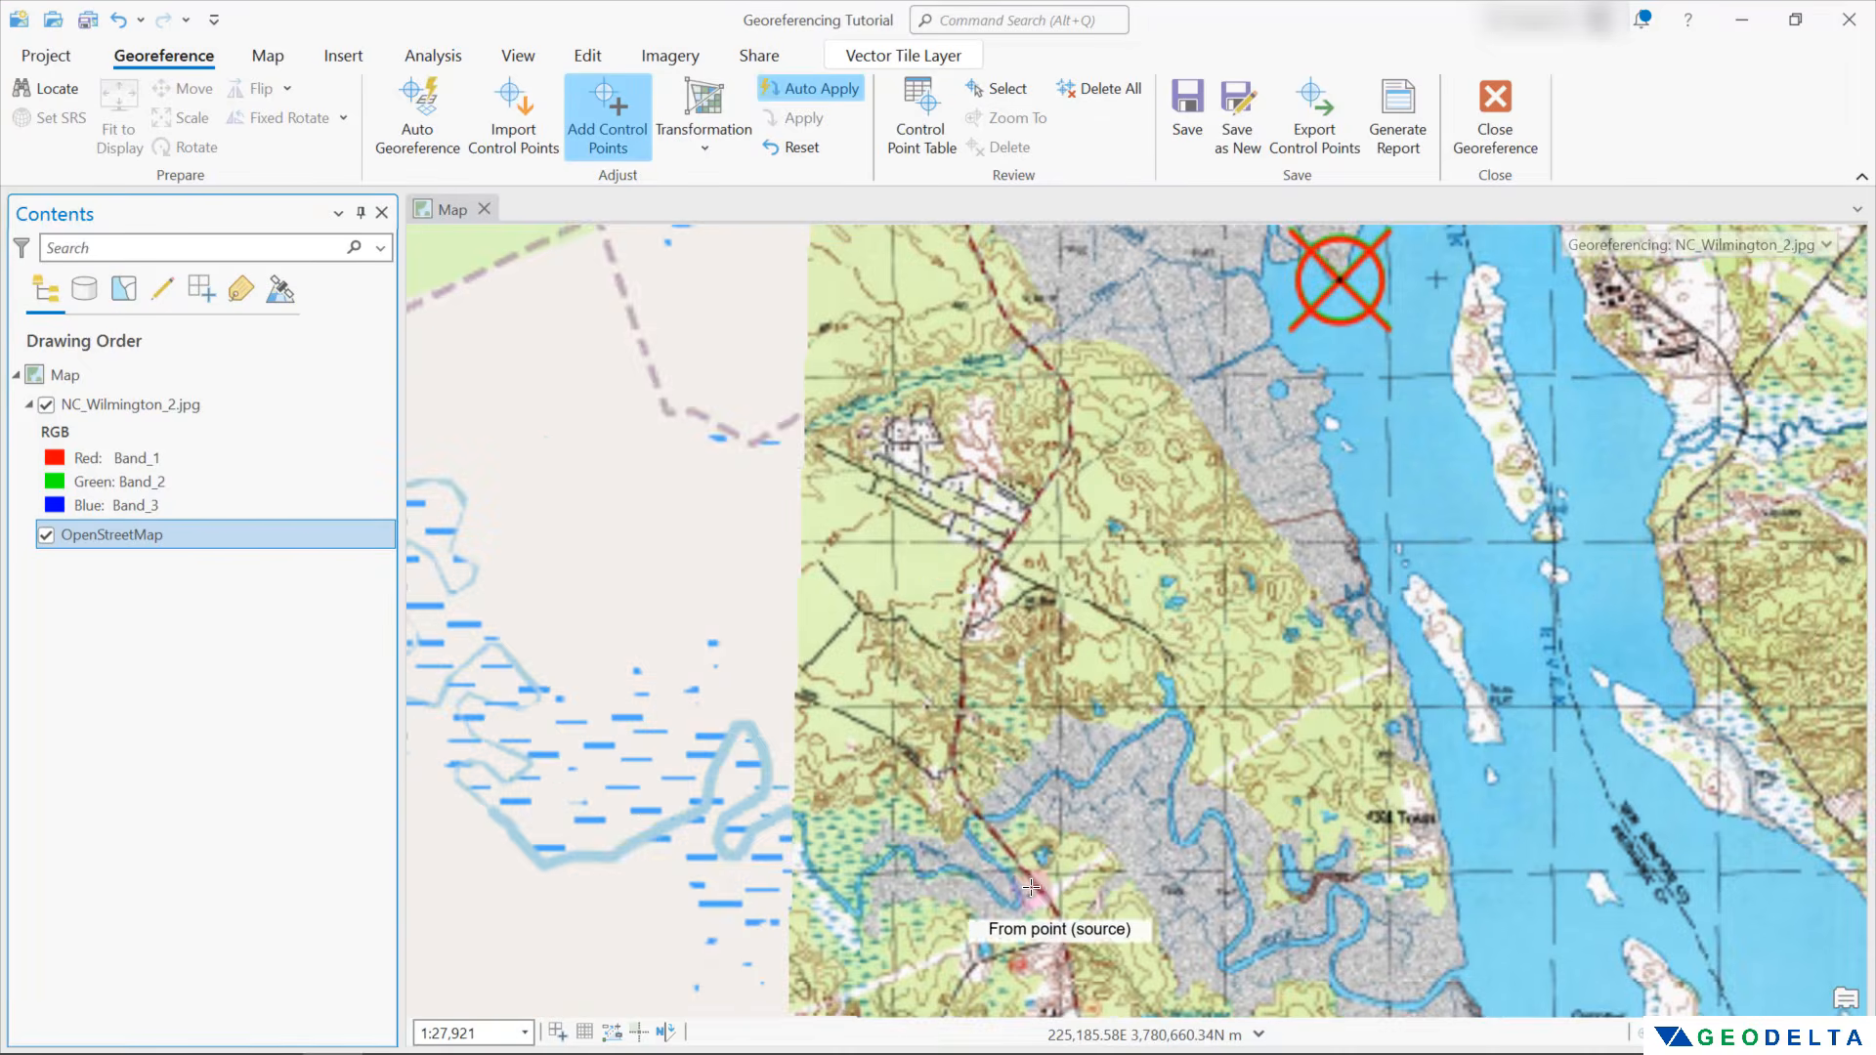
scroll(972, 811, "up", 1)
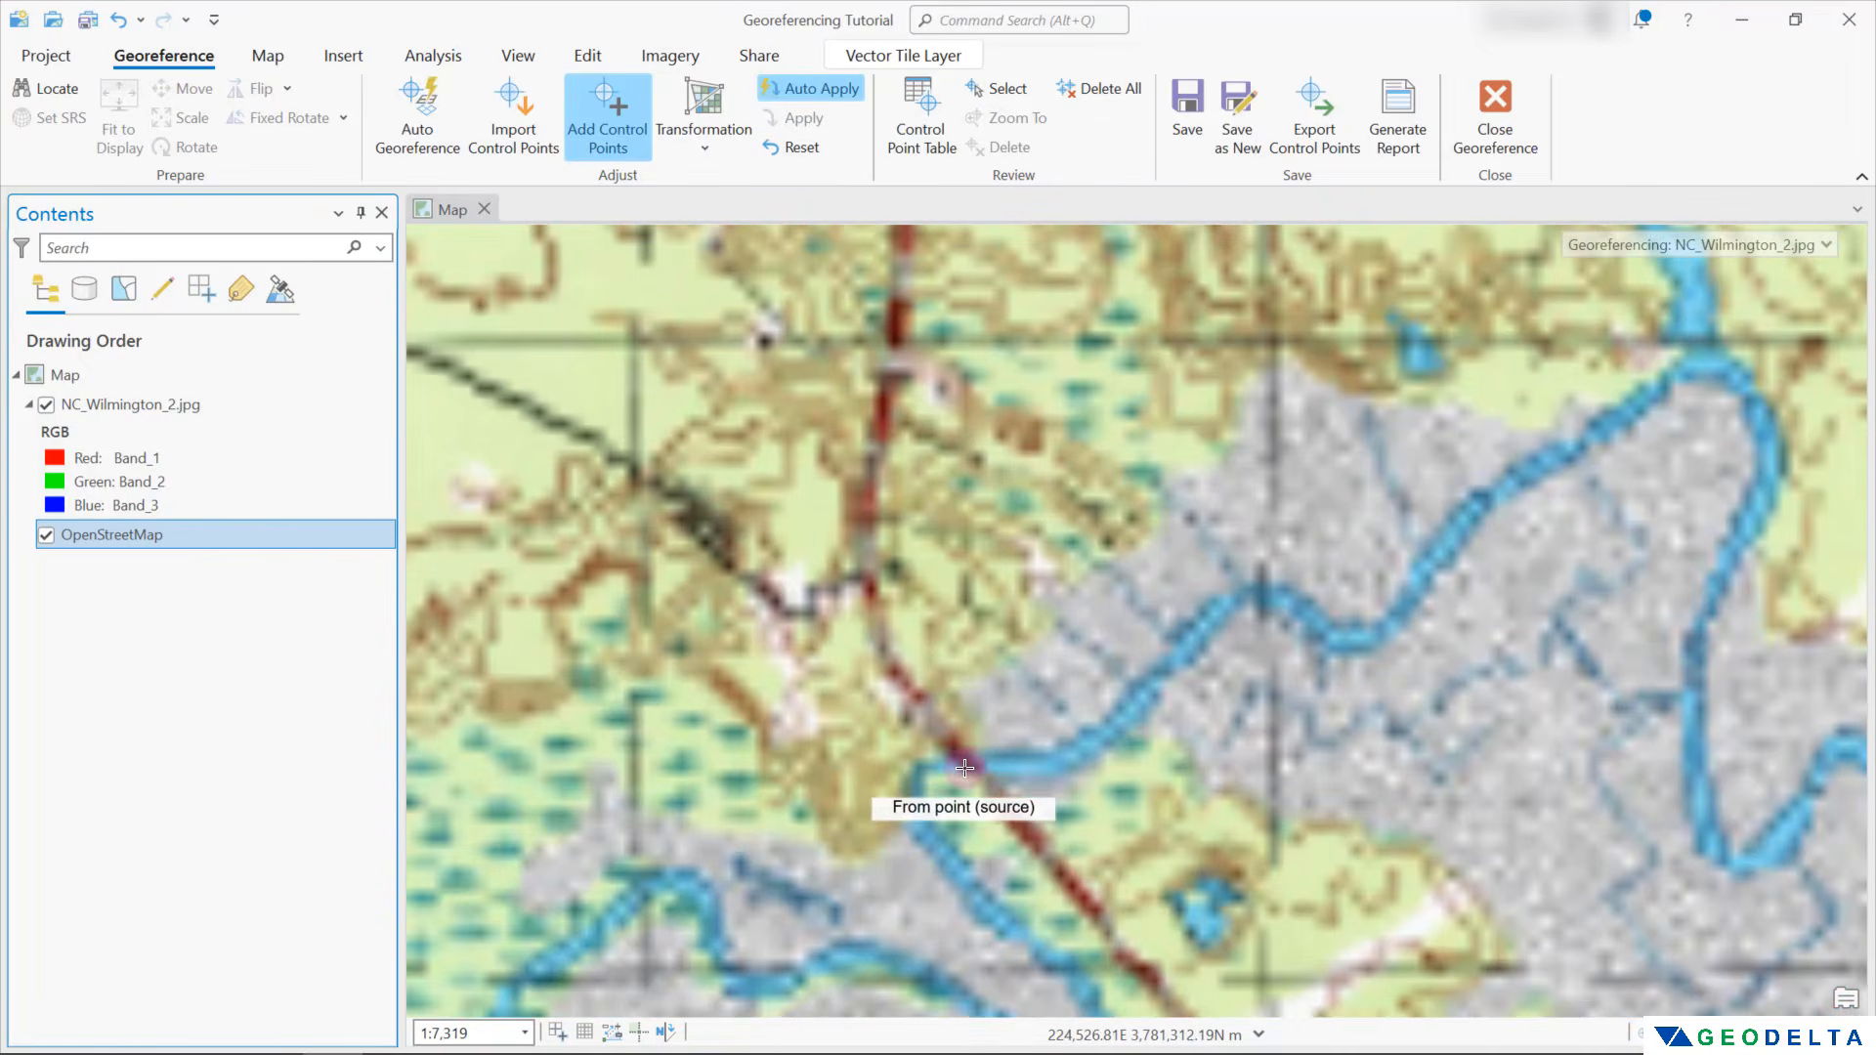
scroll(969, 769, "up", 1)
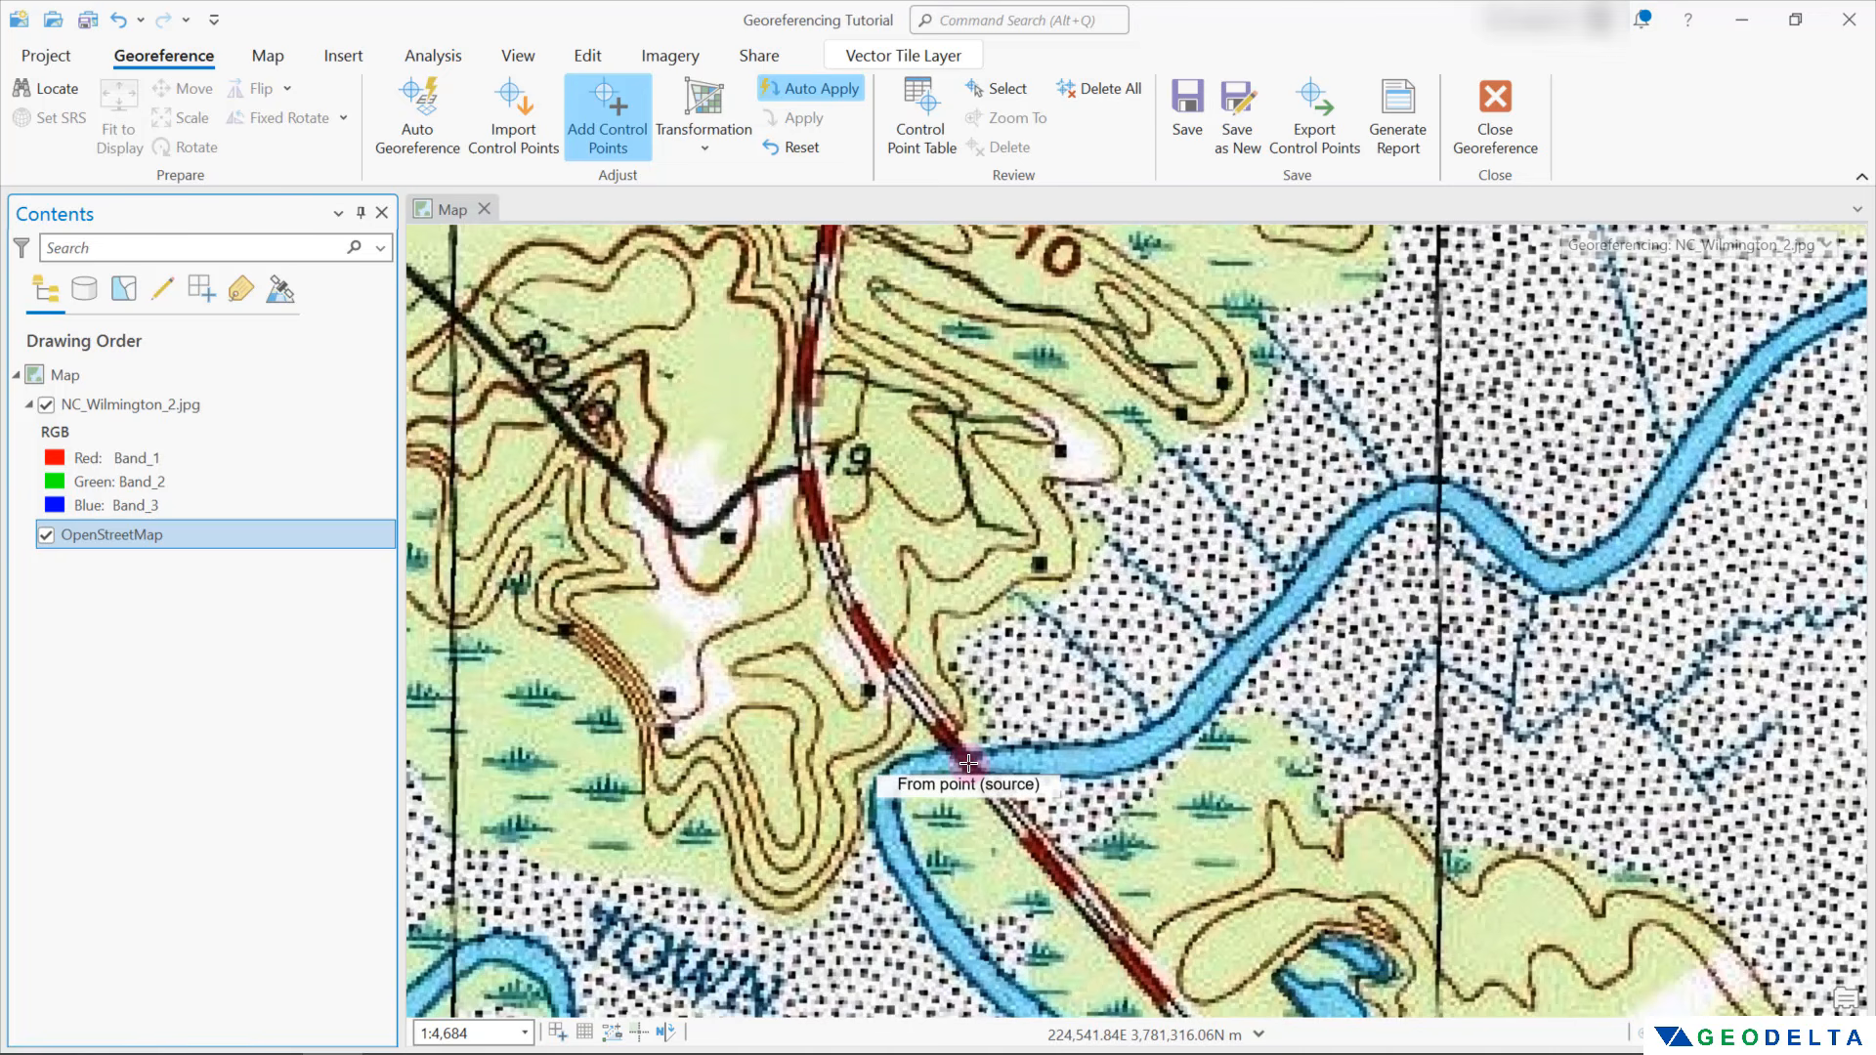
left_click(968, 762)
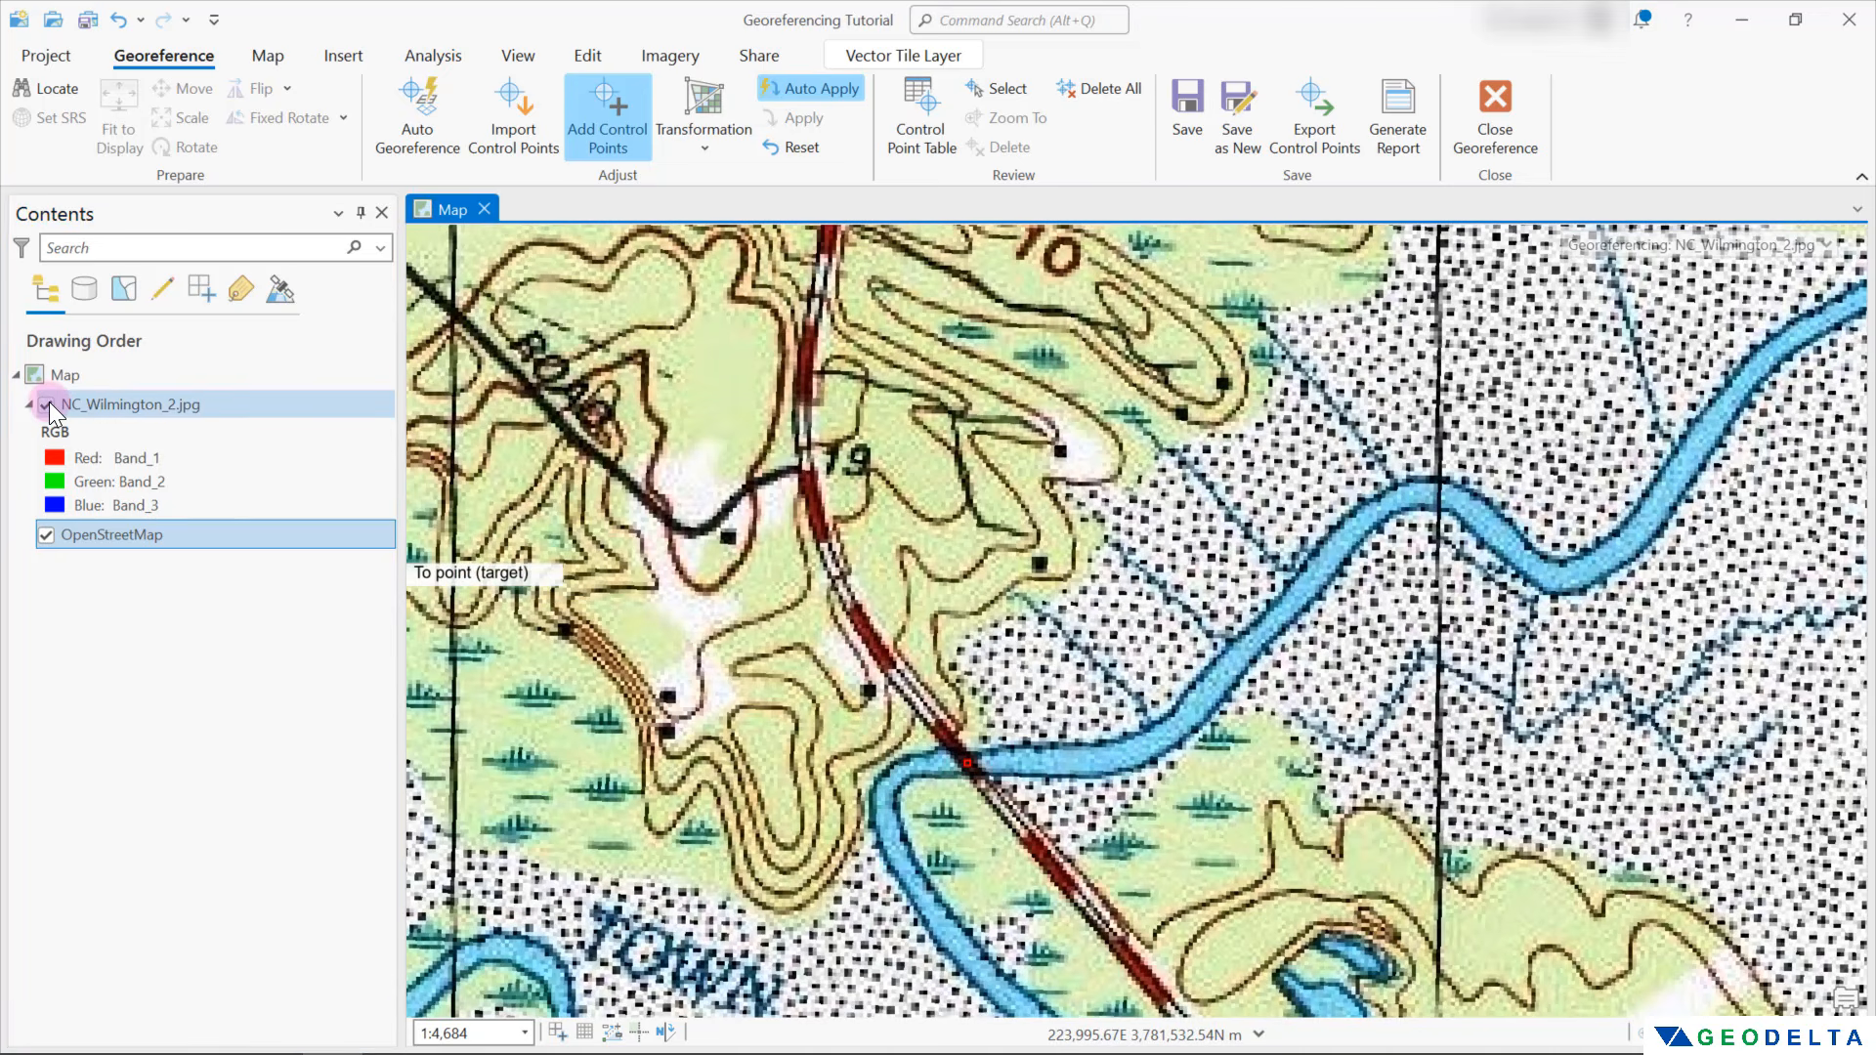
left_click(47, 404)
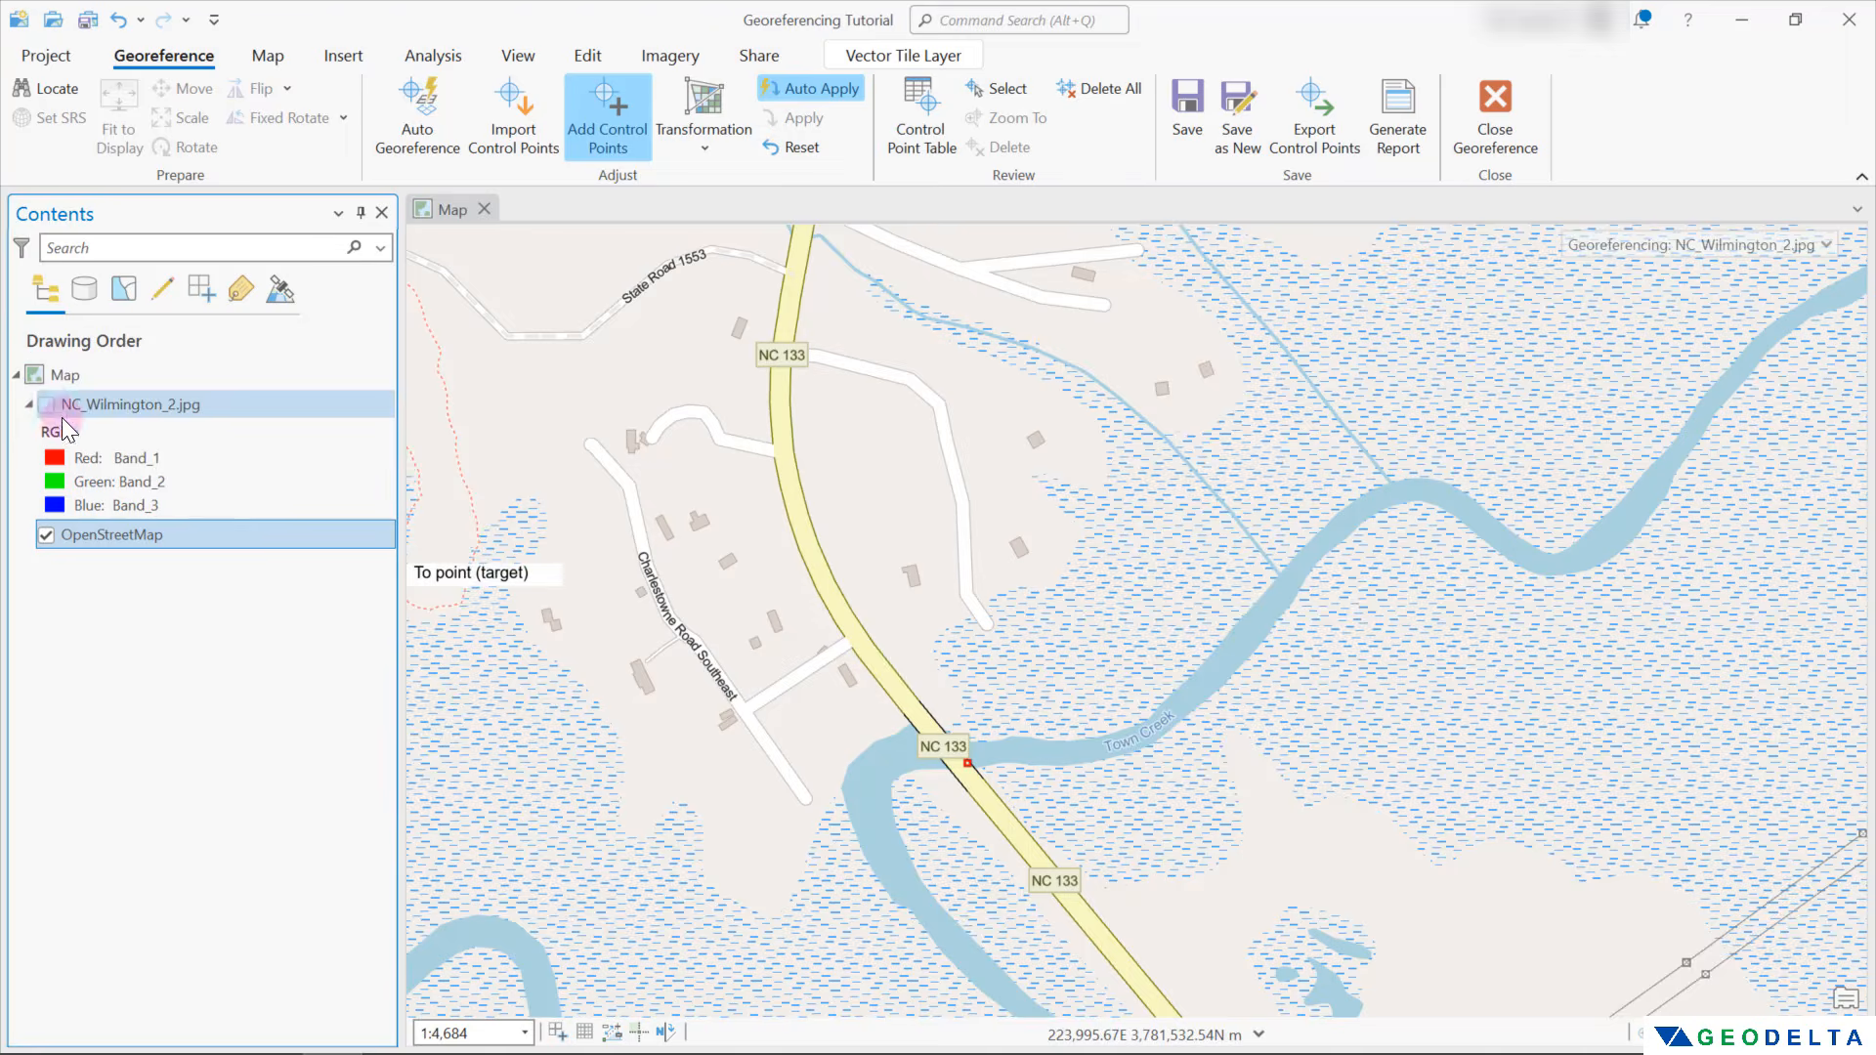
left_click(948, 749)
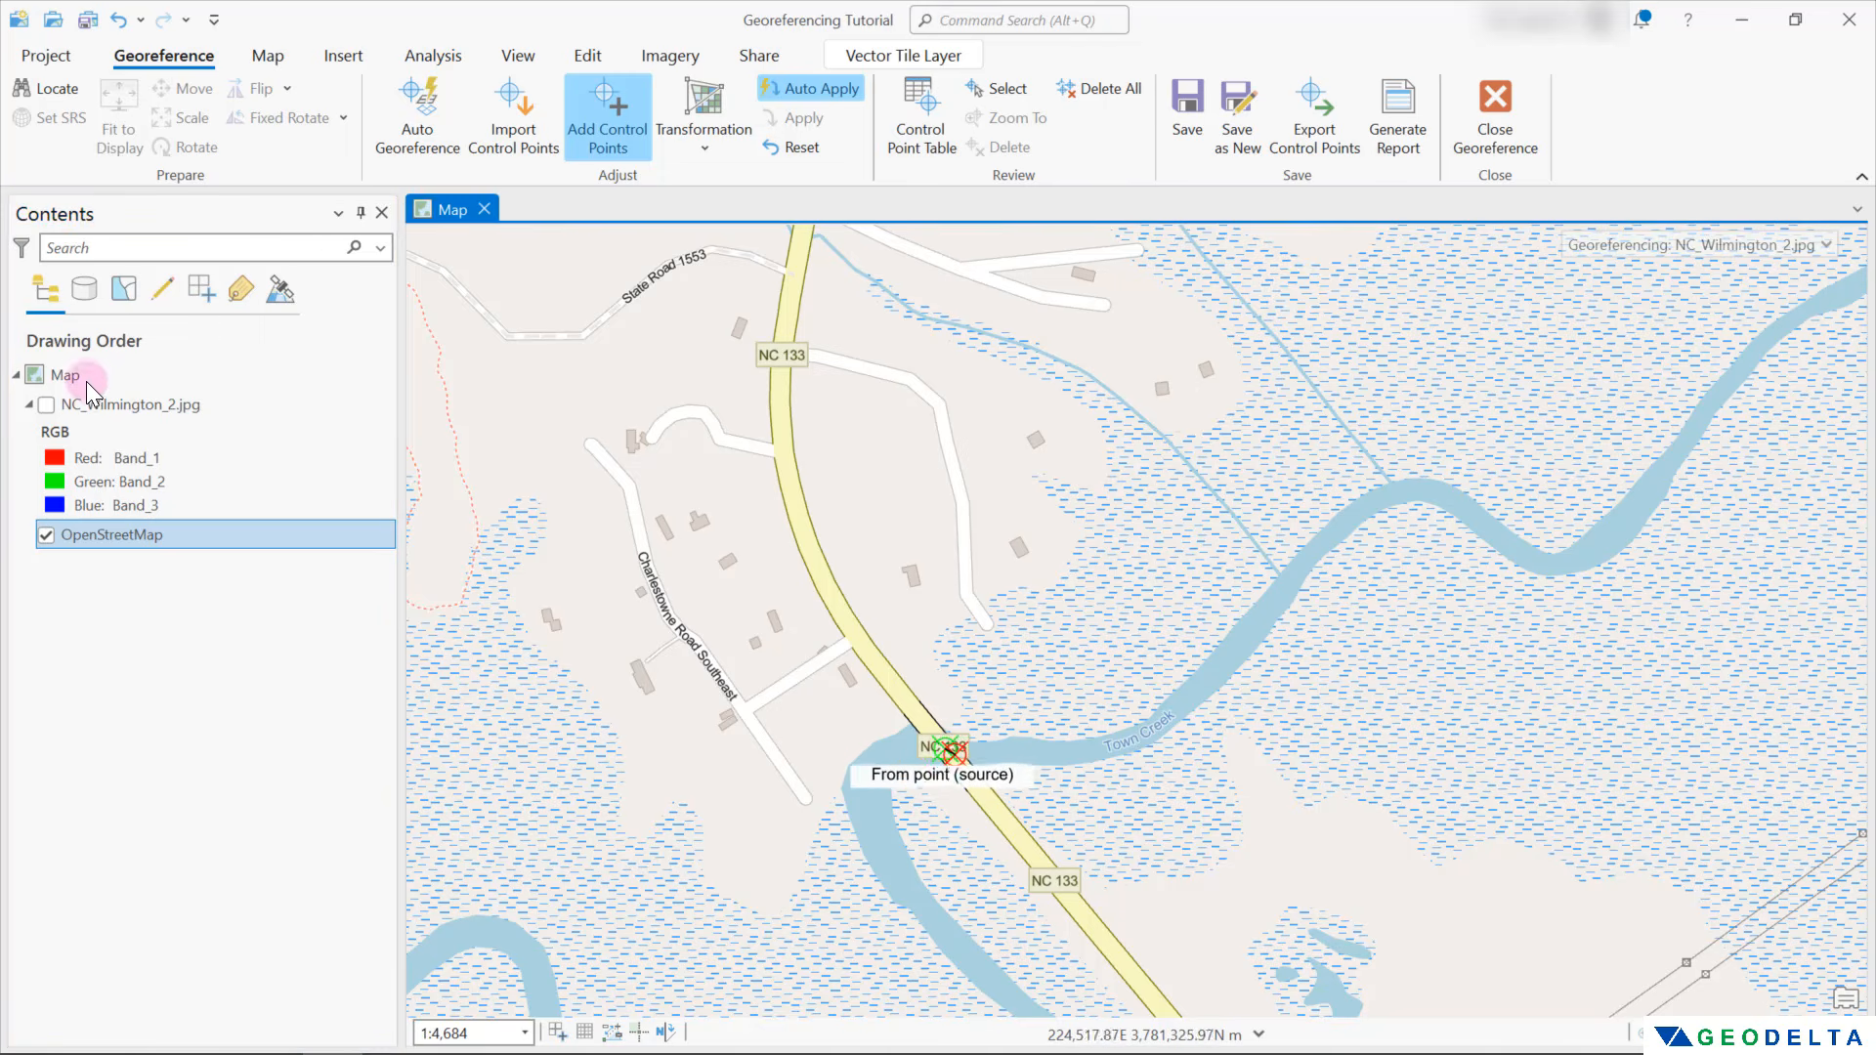
Show the scan and add a seventh control point where Market Street crosses the creek east of National Cemetery, hiding the scan for targeting
left_click(46, 405)
scroll(1212, 674, "down", 5)
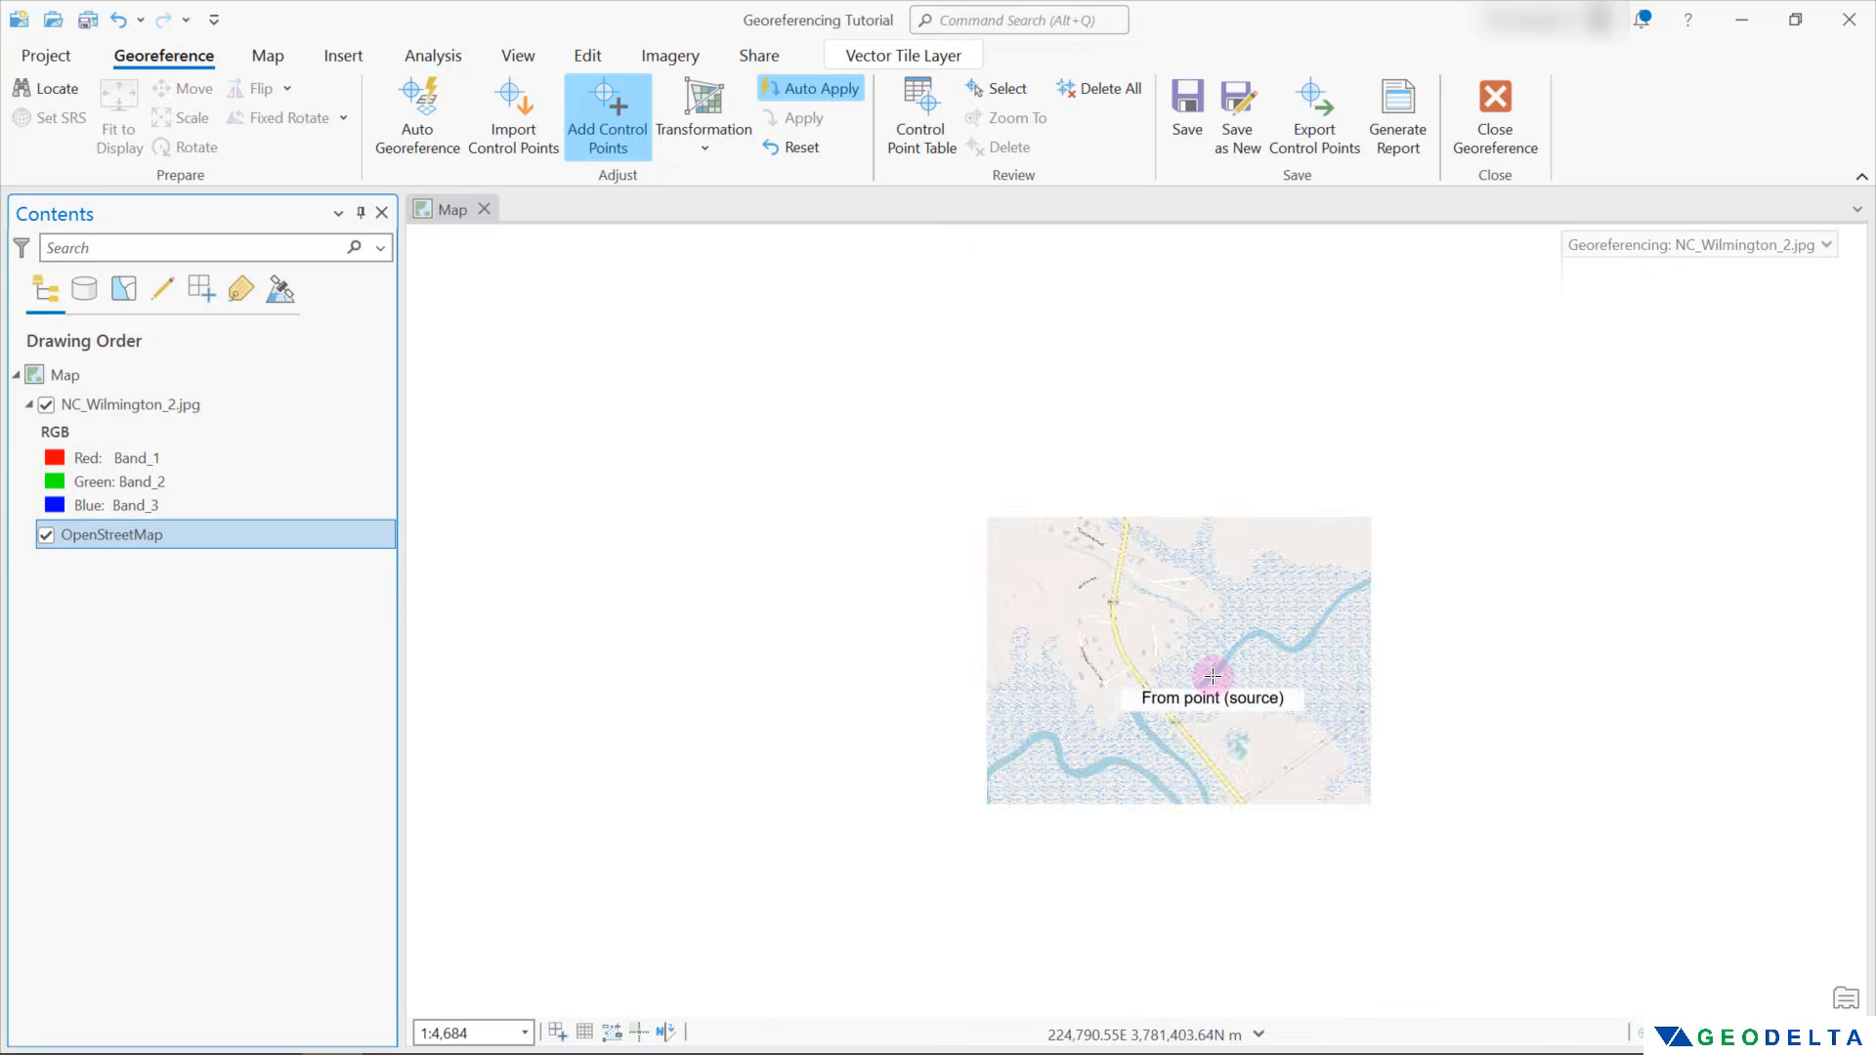
scroll(1213, 674, "down", 2)
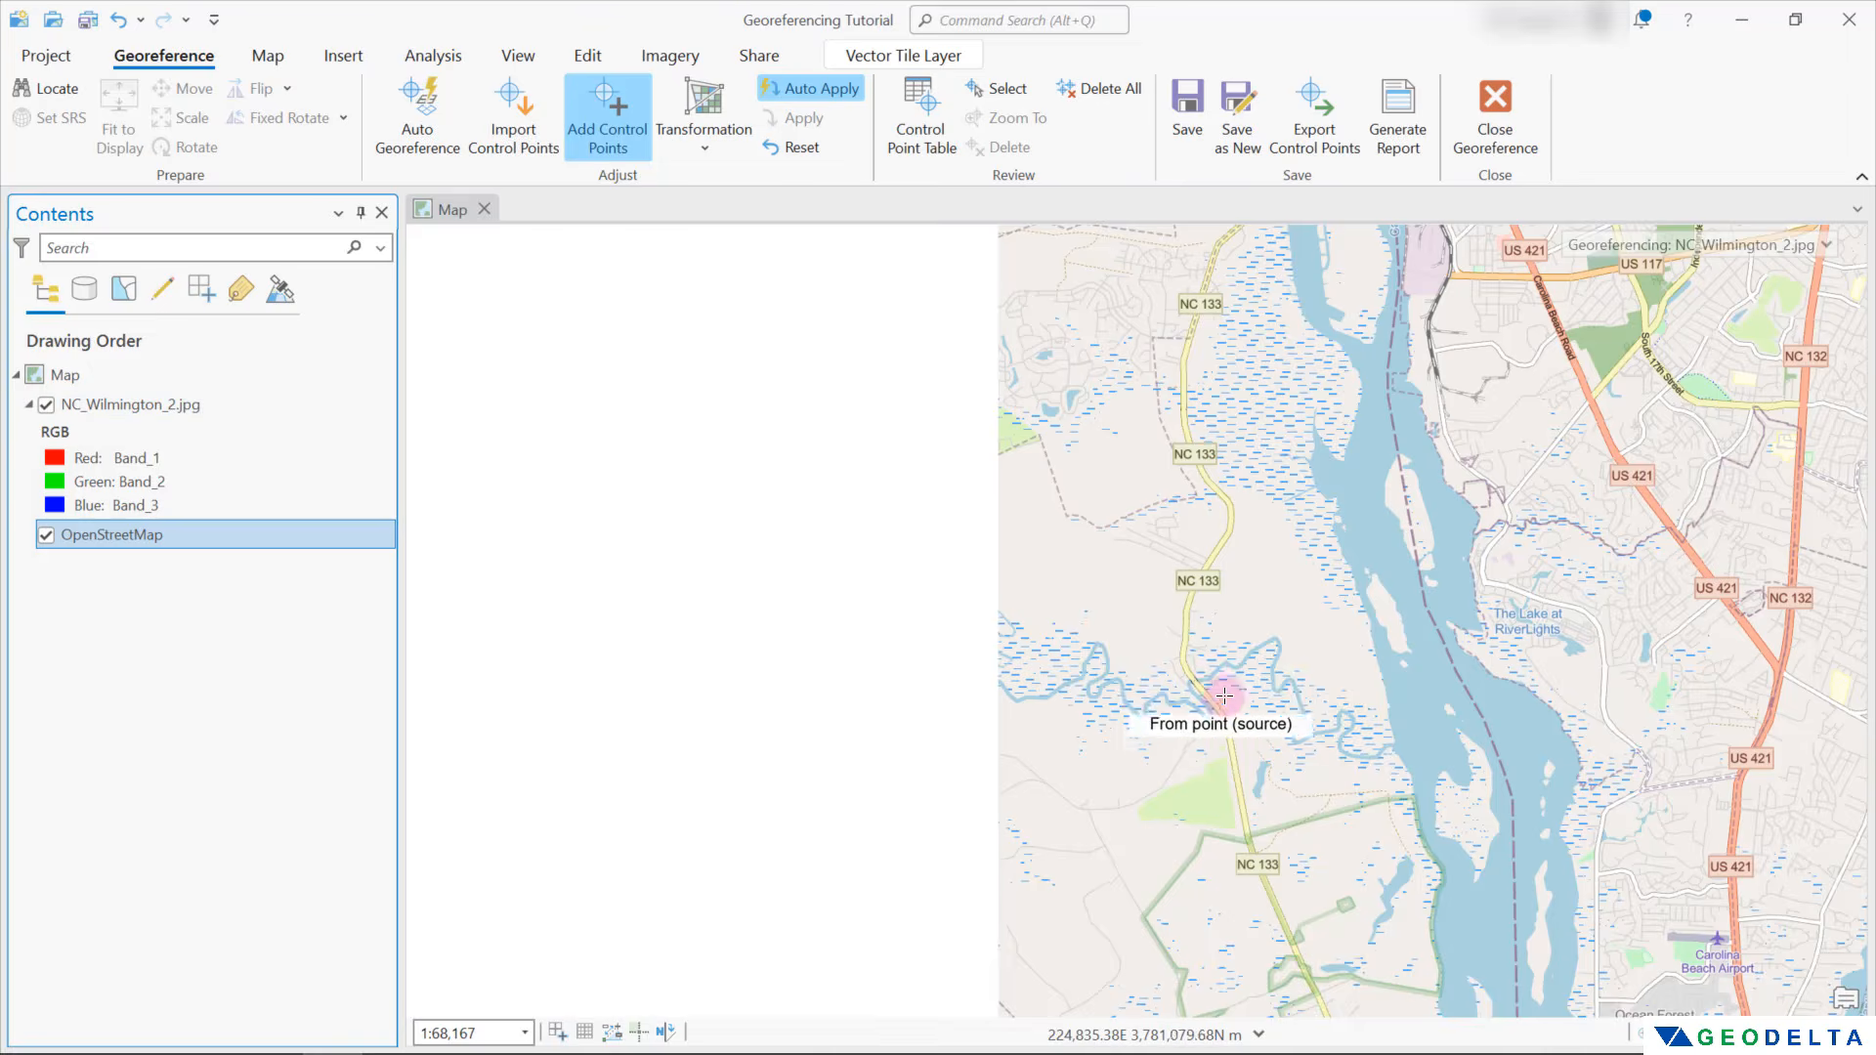
scroll(1115, 490, "up", 3)
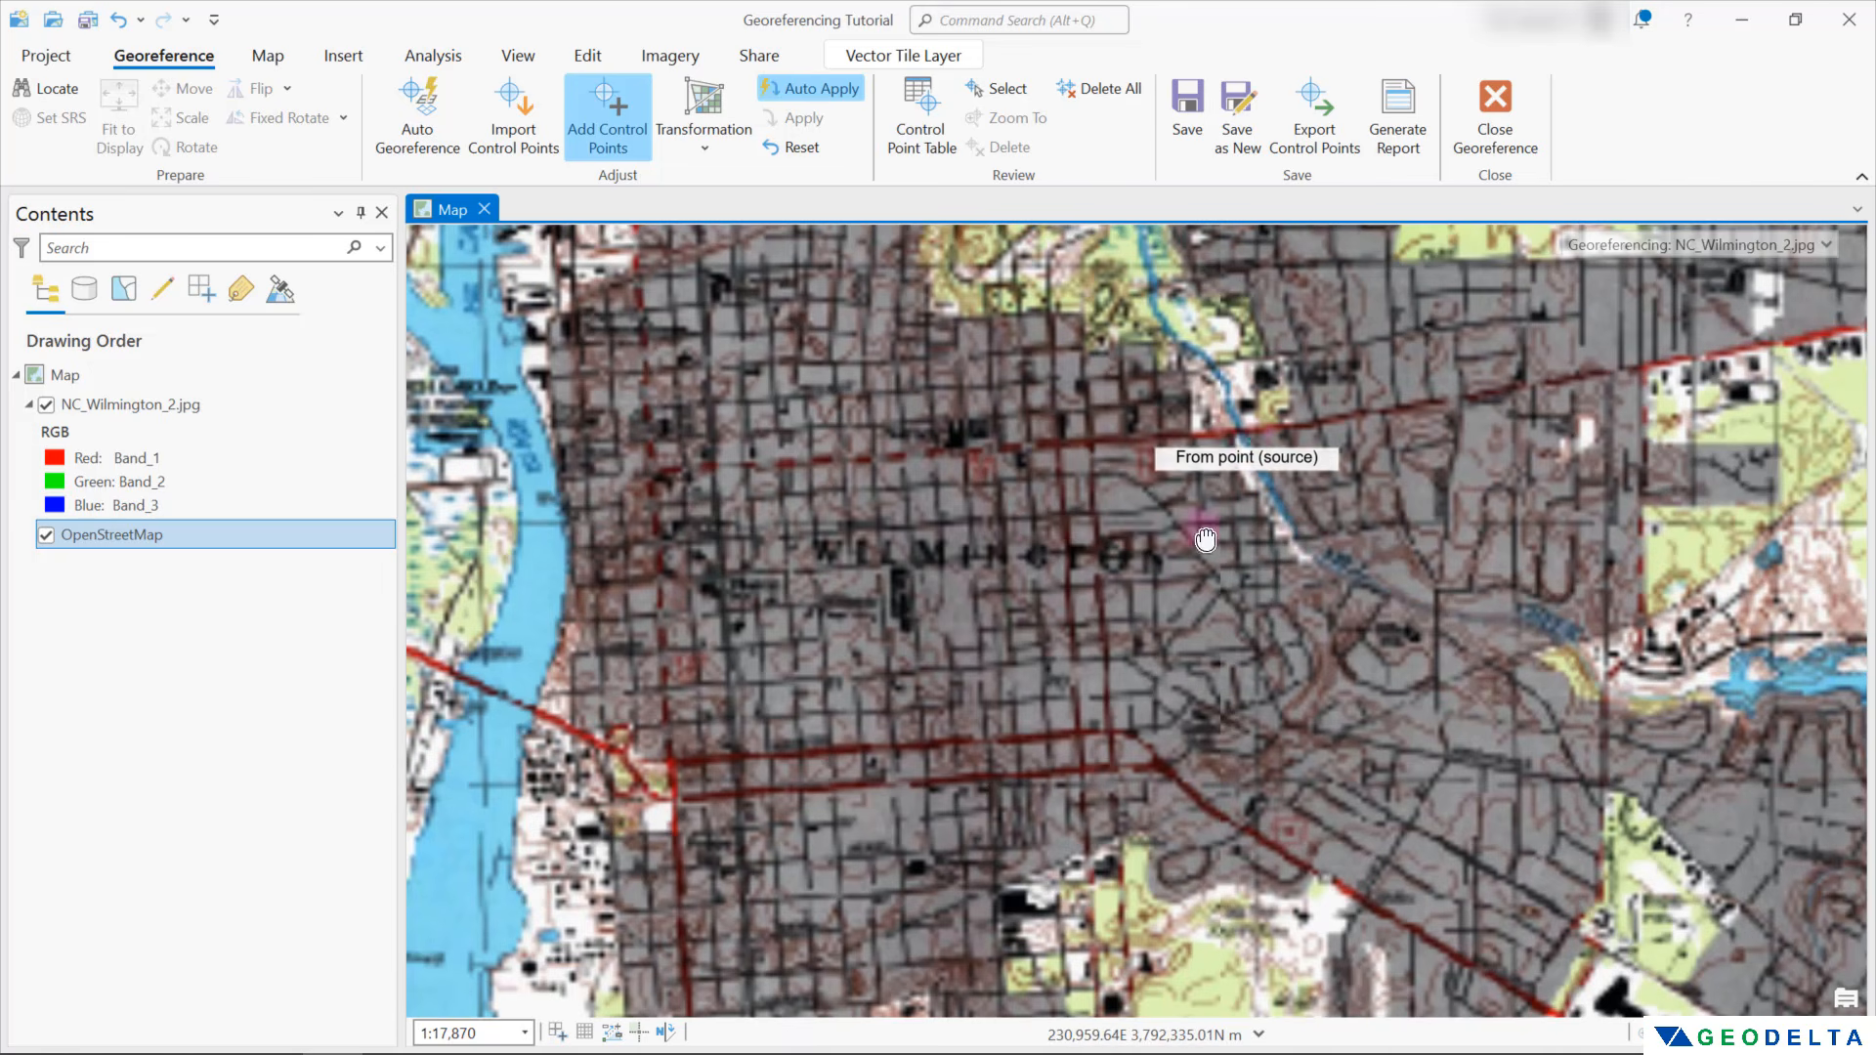
left_click_drag(1247, 431, 1153, 627)
scroll(1153, 626, "up", 3)
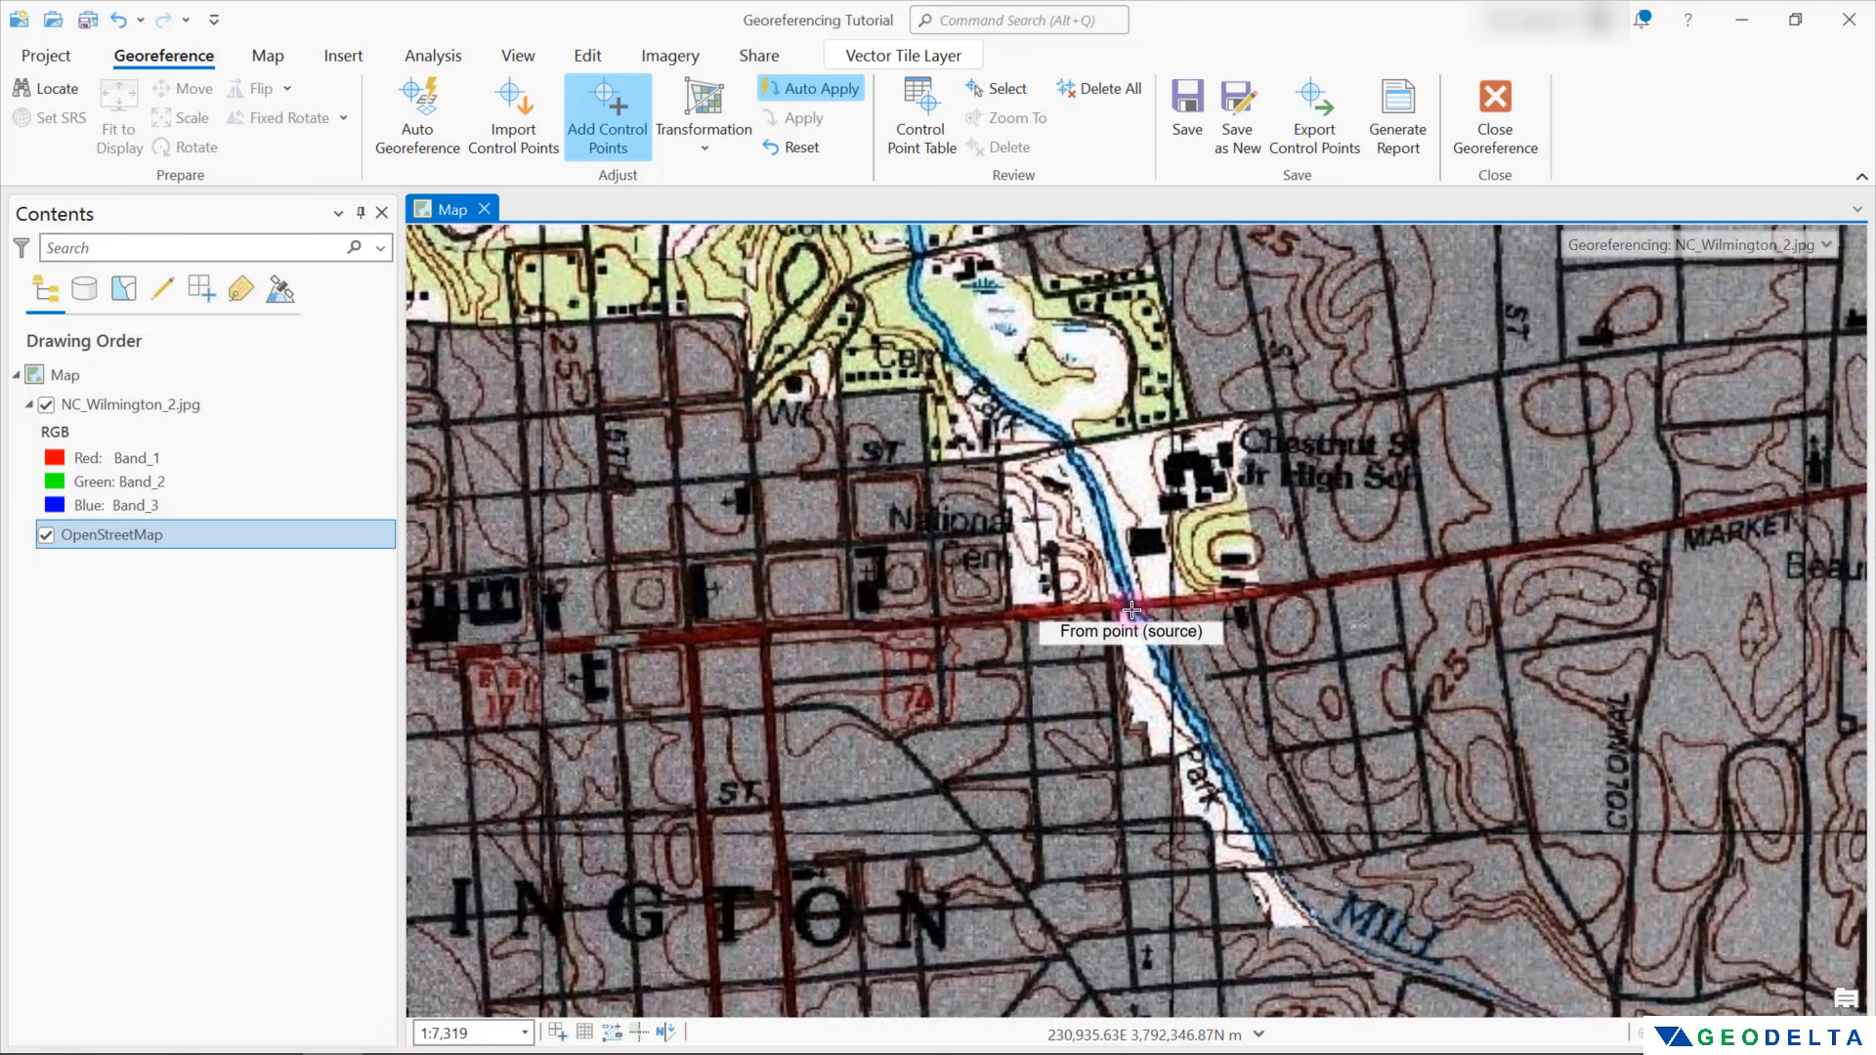
scroll(1137, 603, "up", 2)
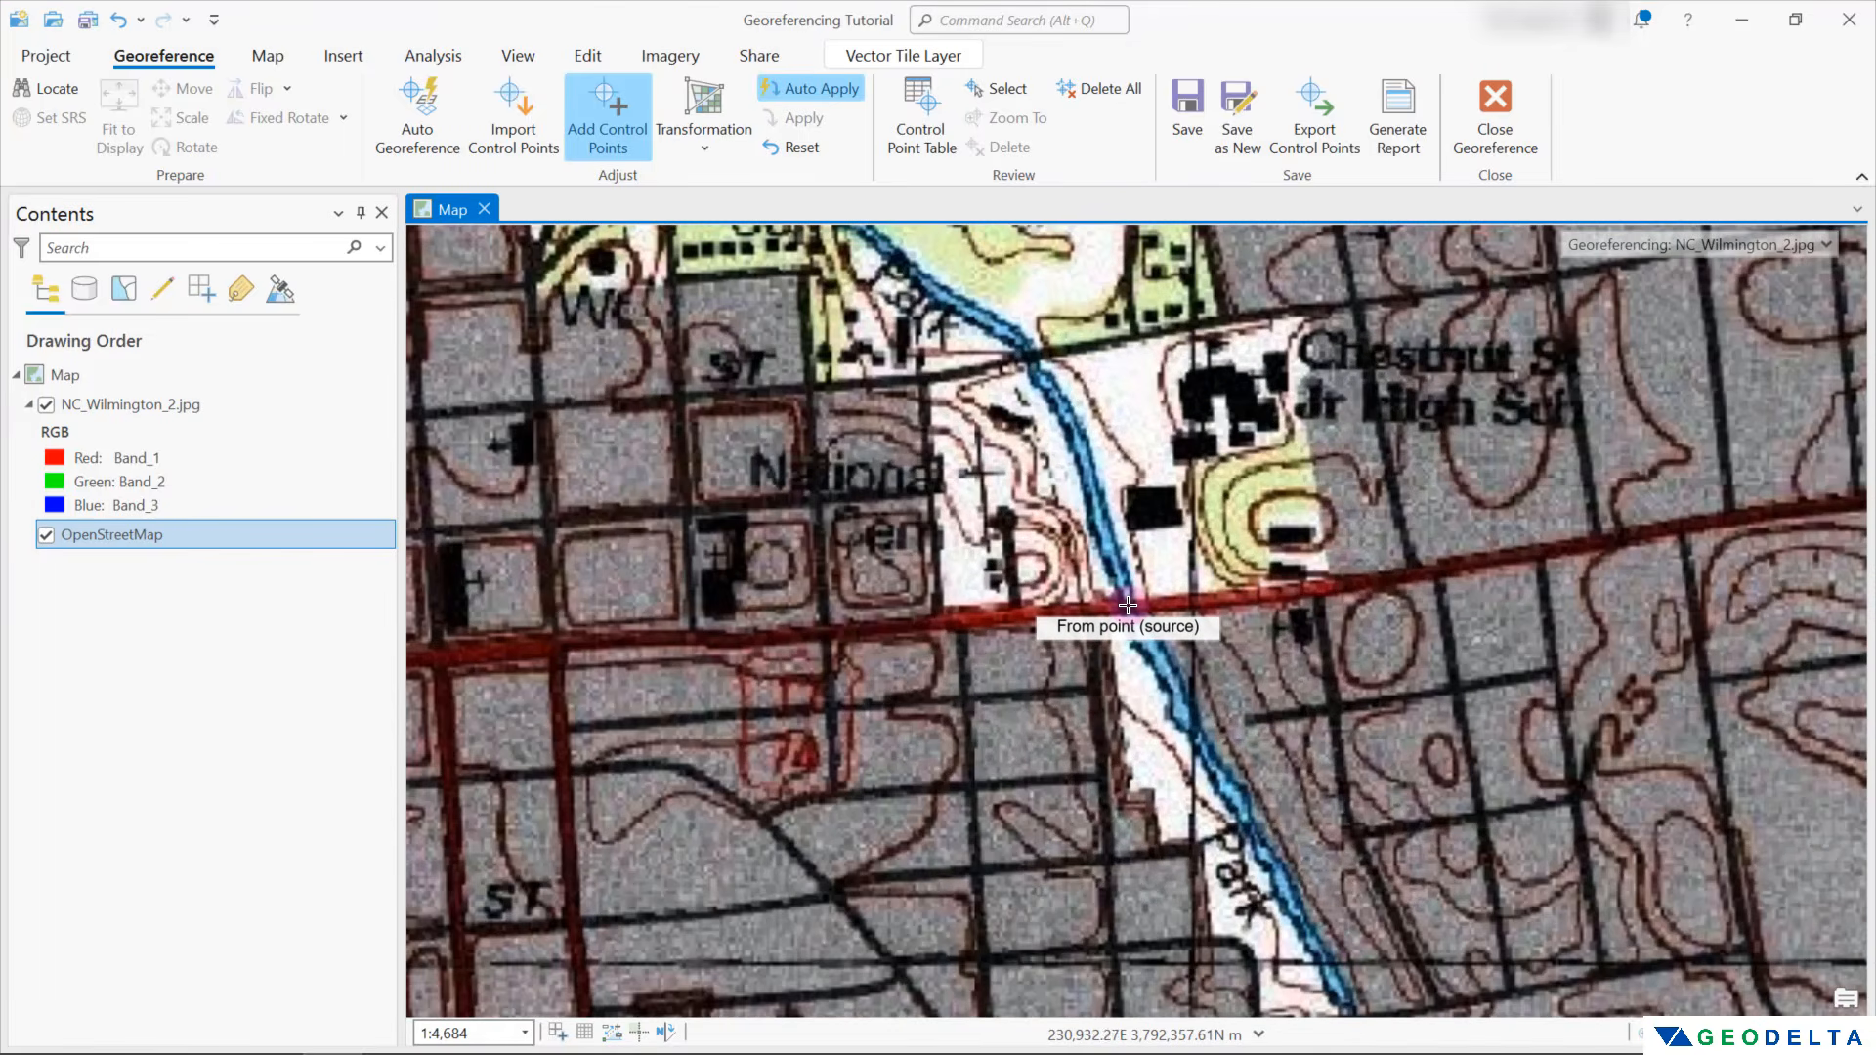
left_click(1127, 606)
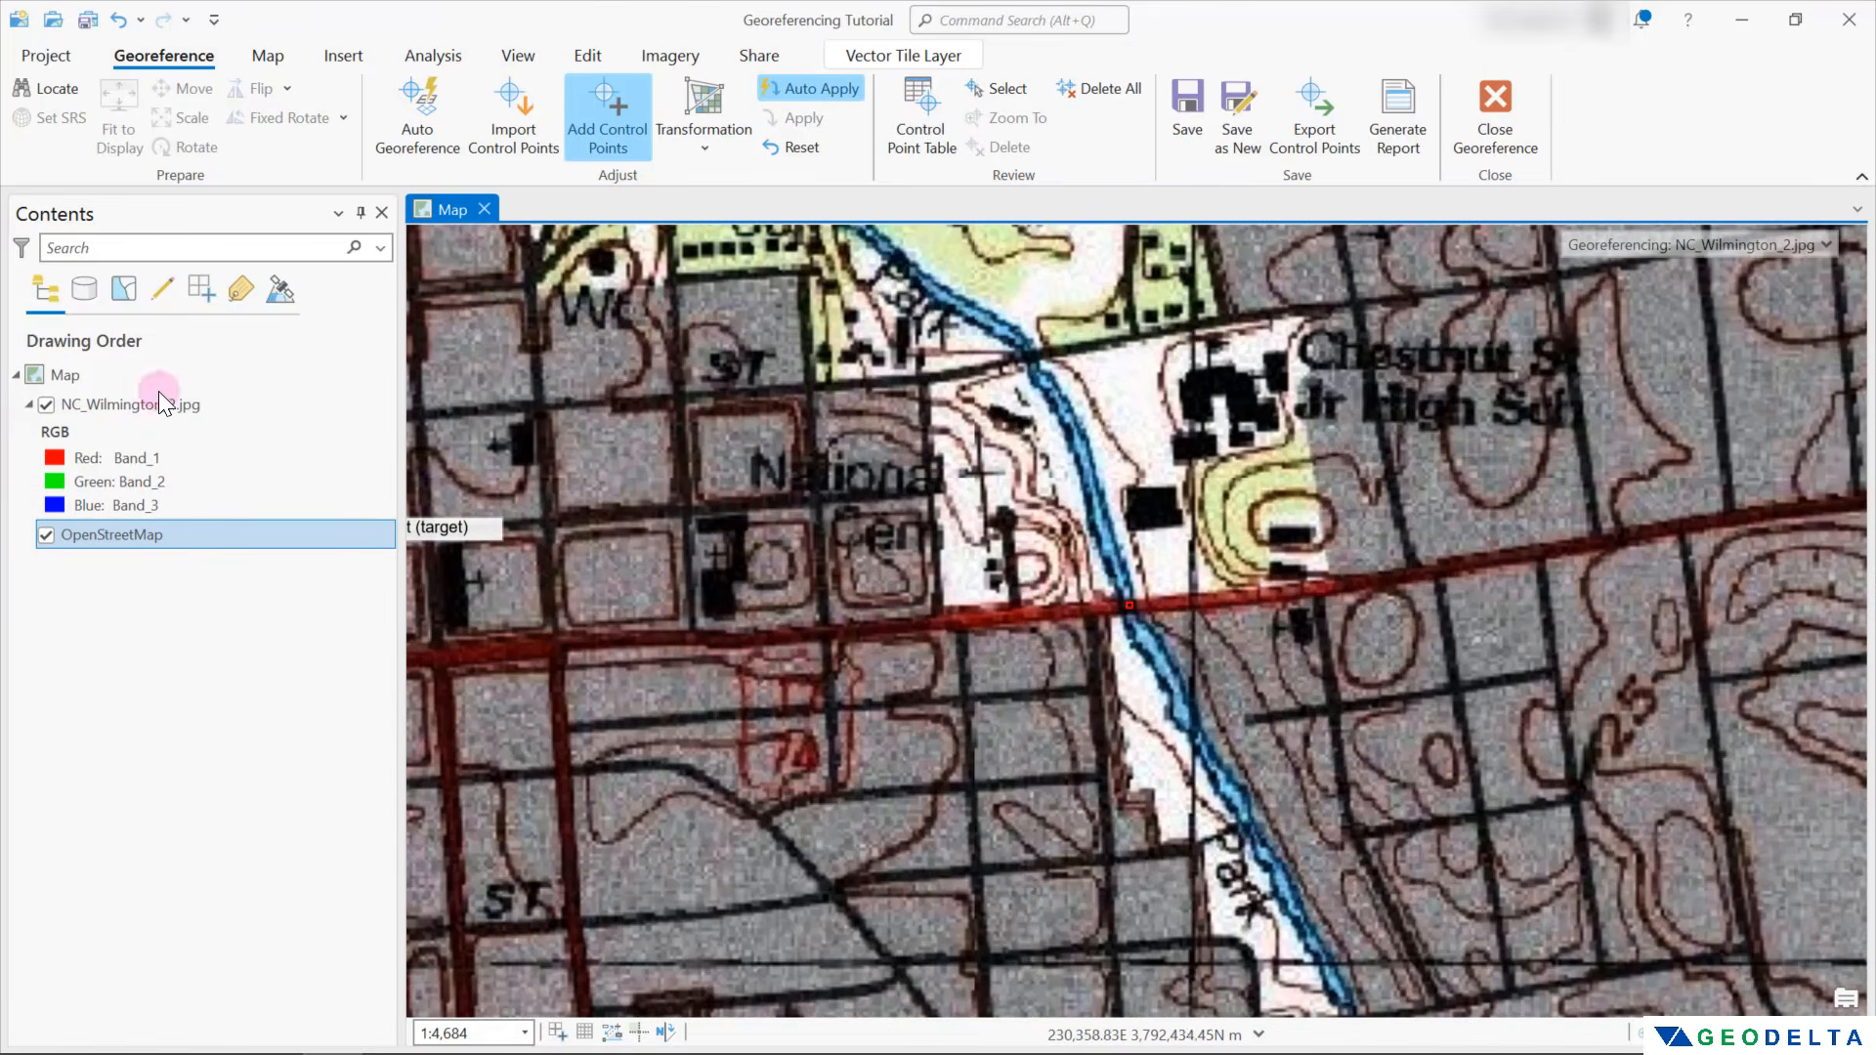
left_click(45, 404)
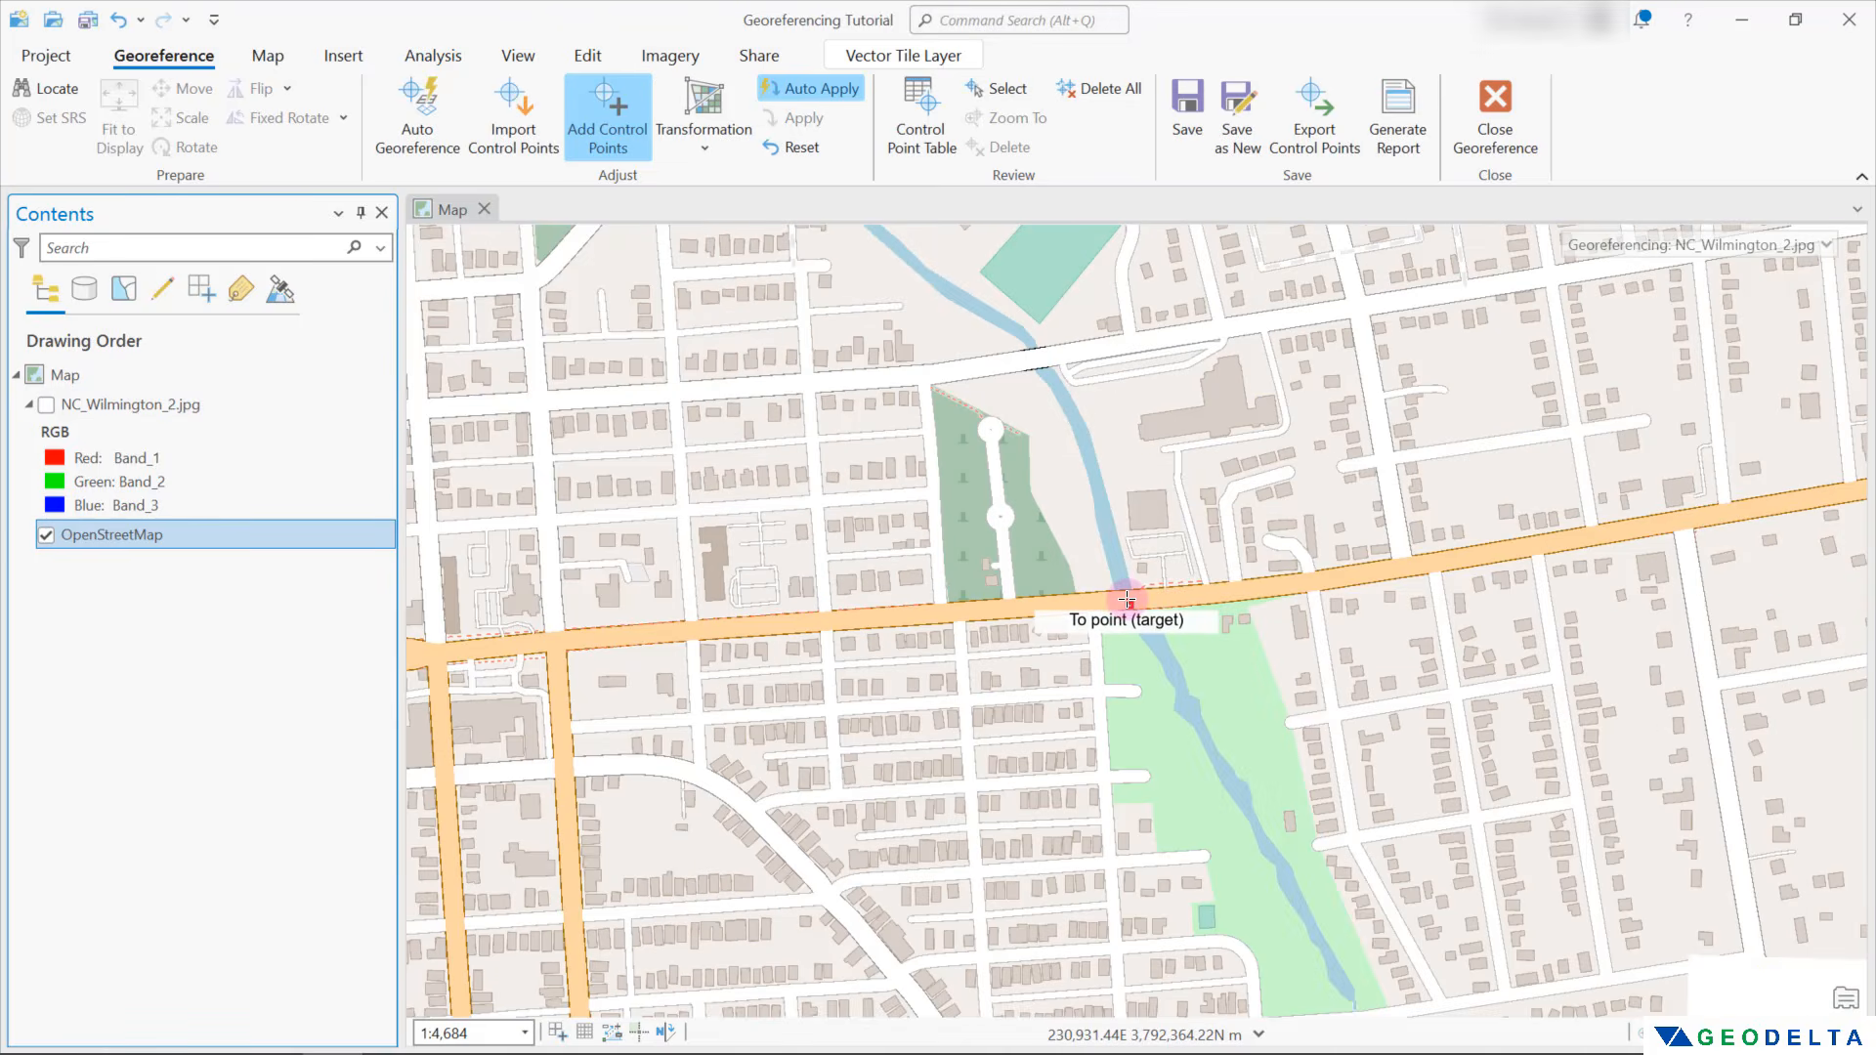
left_click(1128, 600)
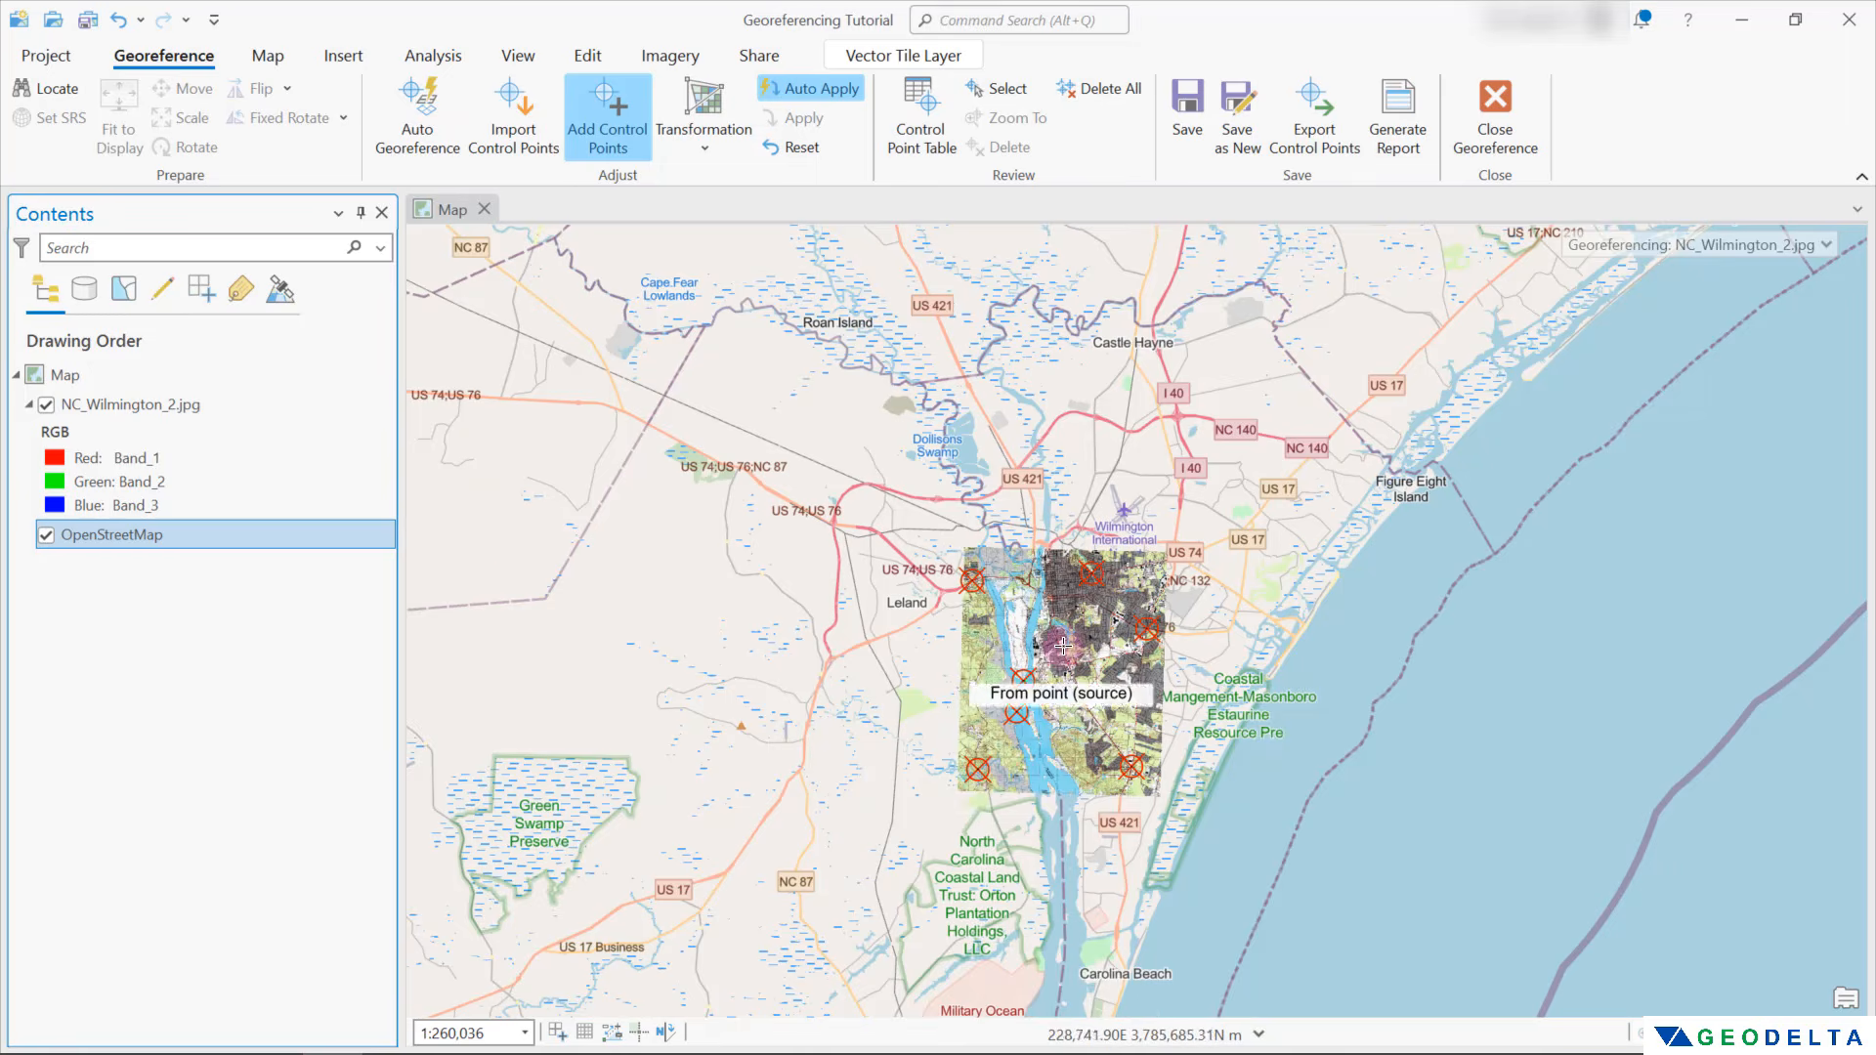
Show the scan with all its control points and open the control point table to examine the residuals
scroll(1063, 644, "up", 2)
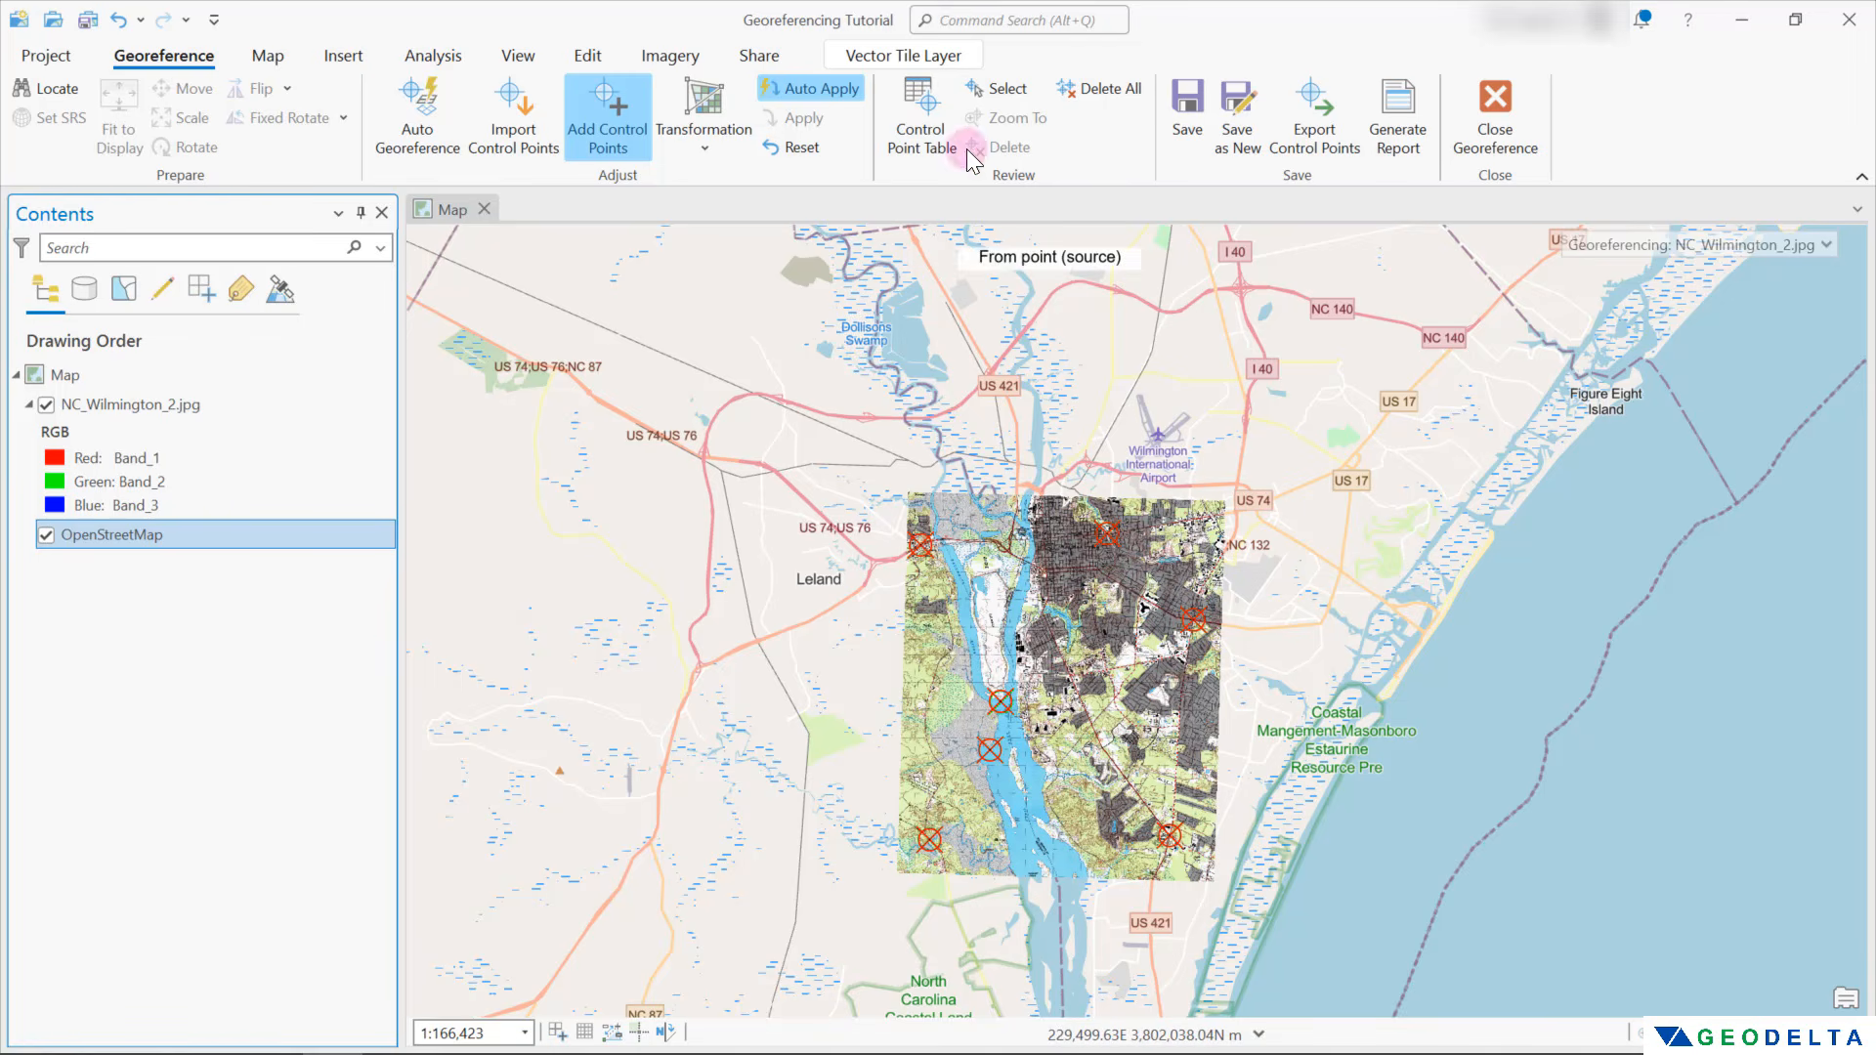
left_click(918, 102)
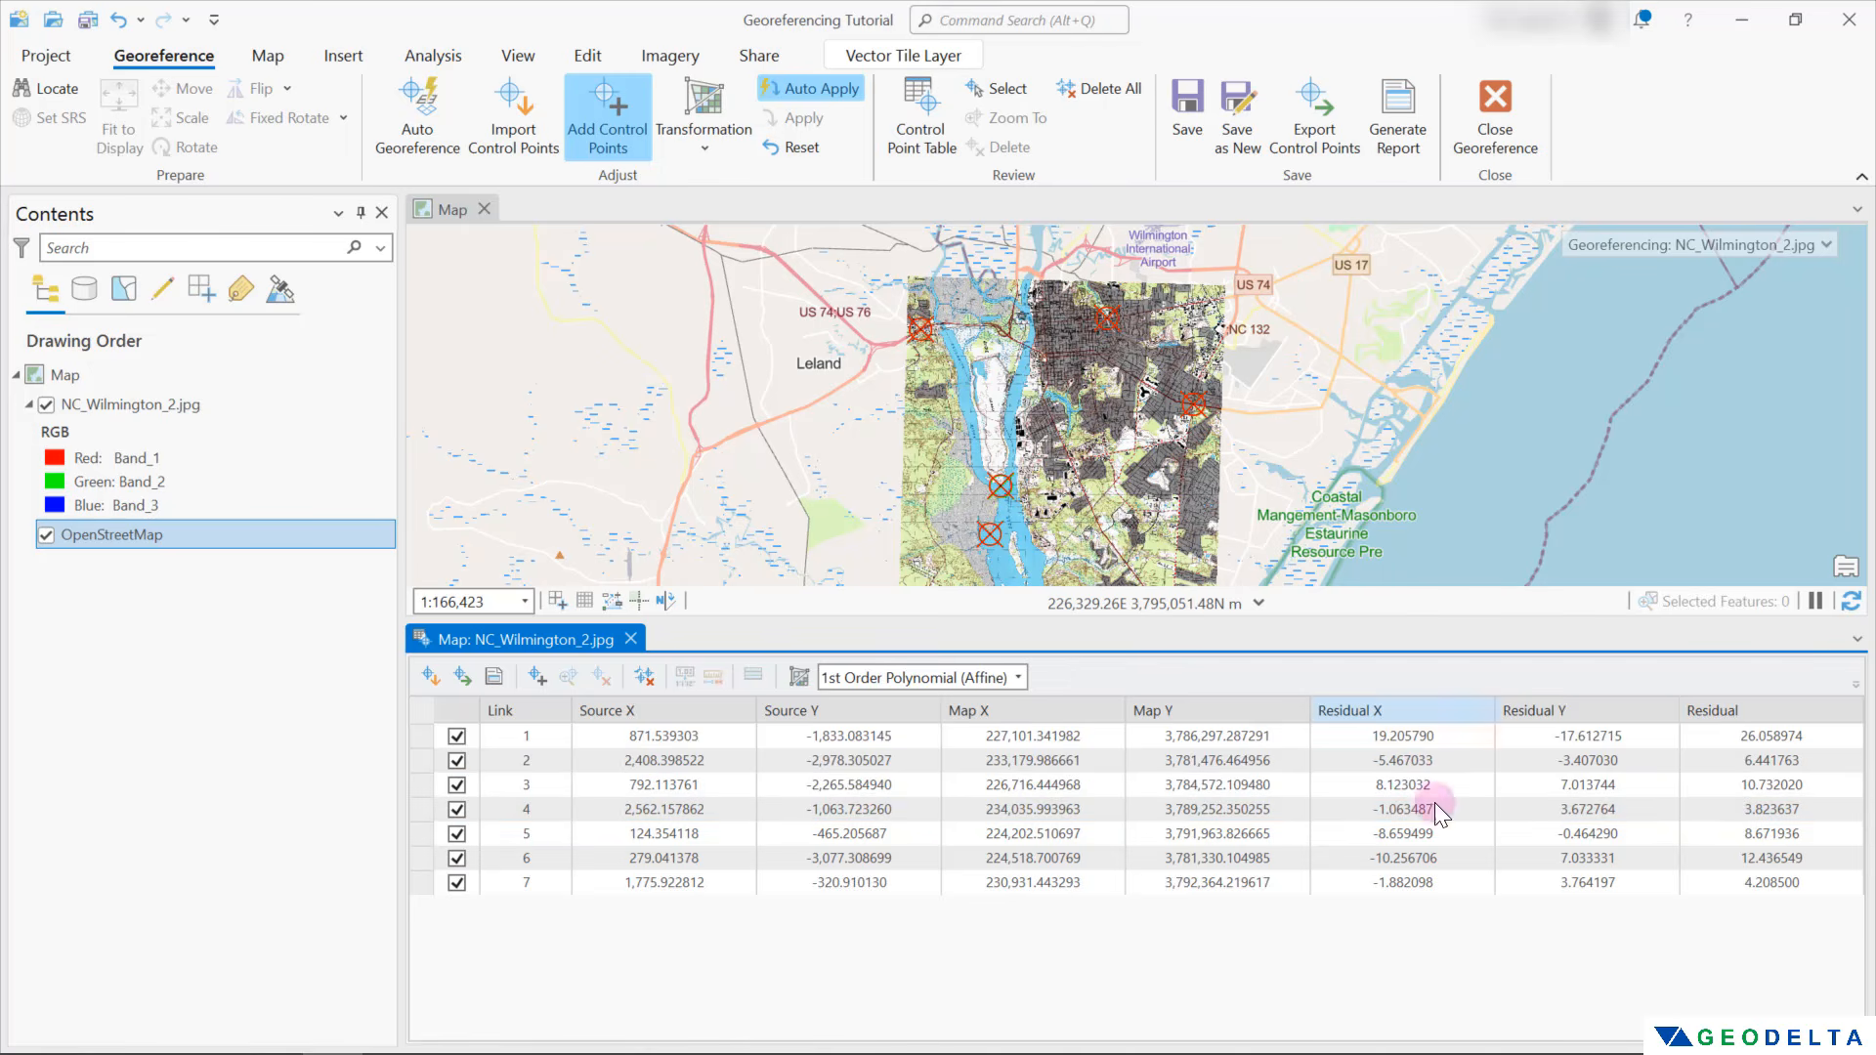
left_click(1587, 785)
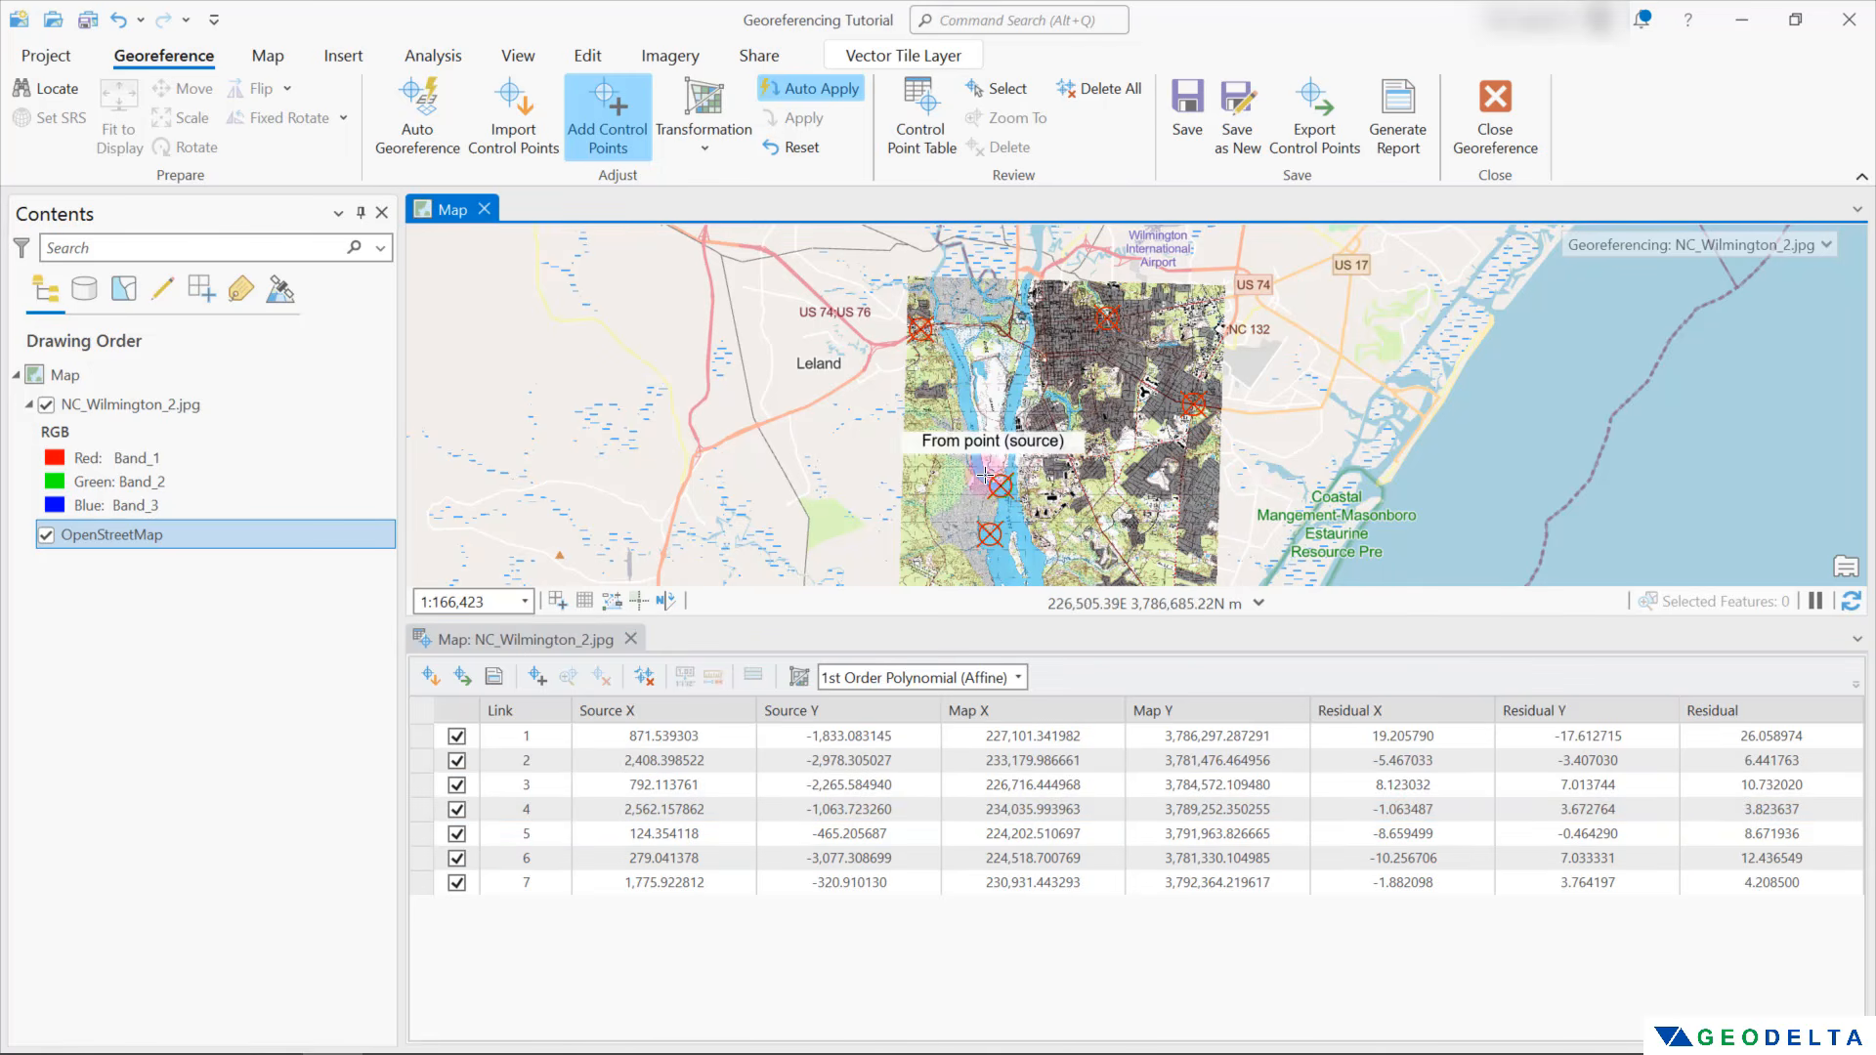
Change the scan's transformation to 2nd Order Polynomial and check the residuals in the control point table
left_click(721, 131)
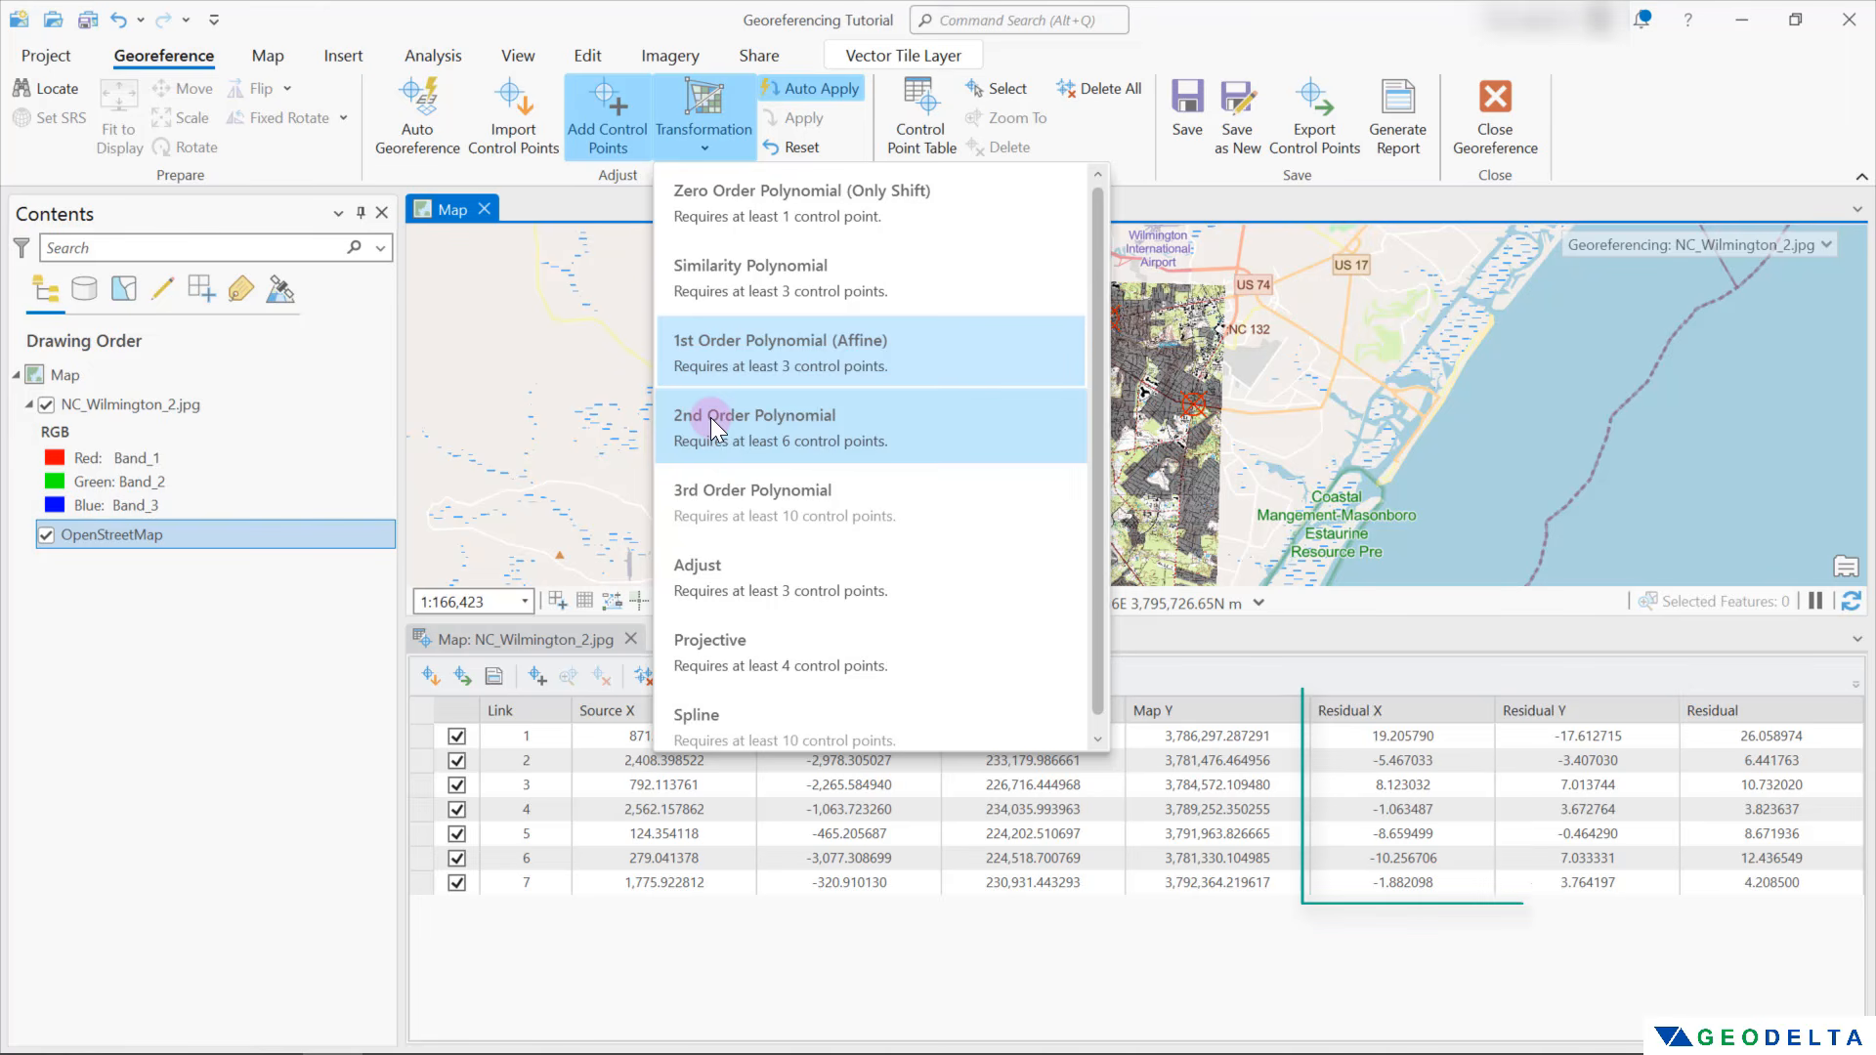
left_click(747, 420)
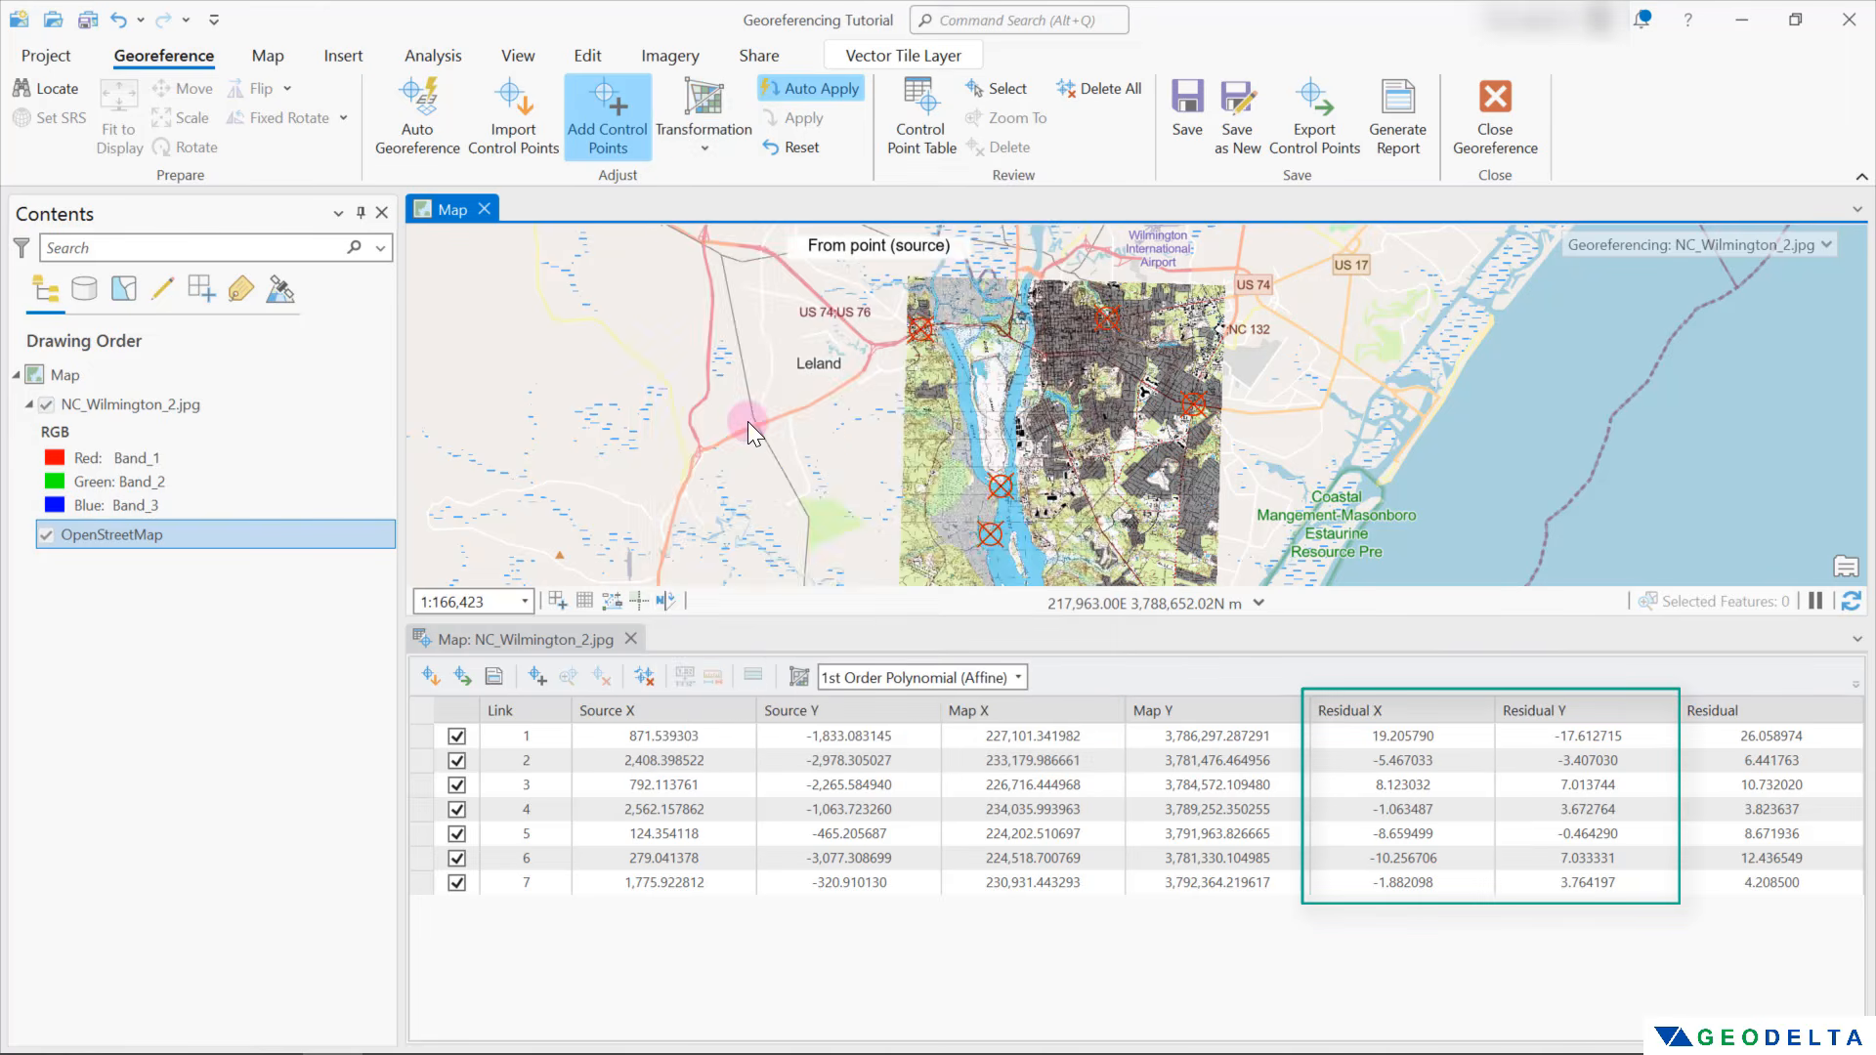
left_click(1404, 807)
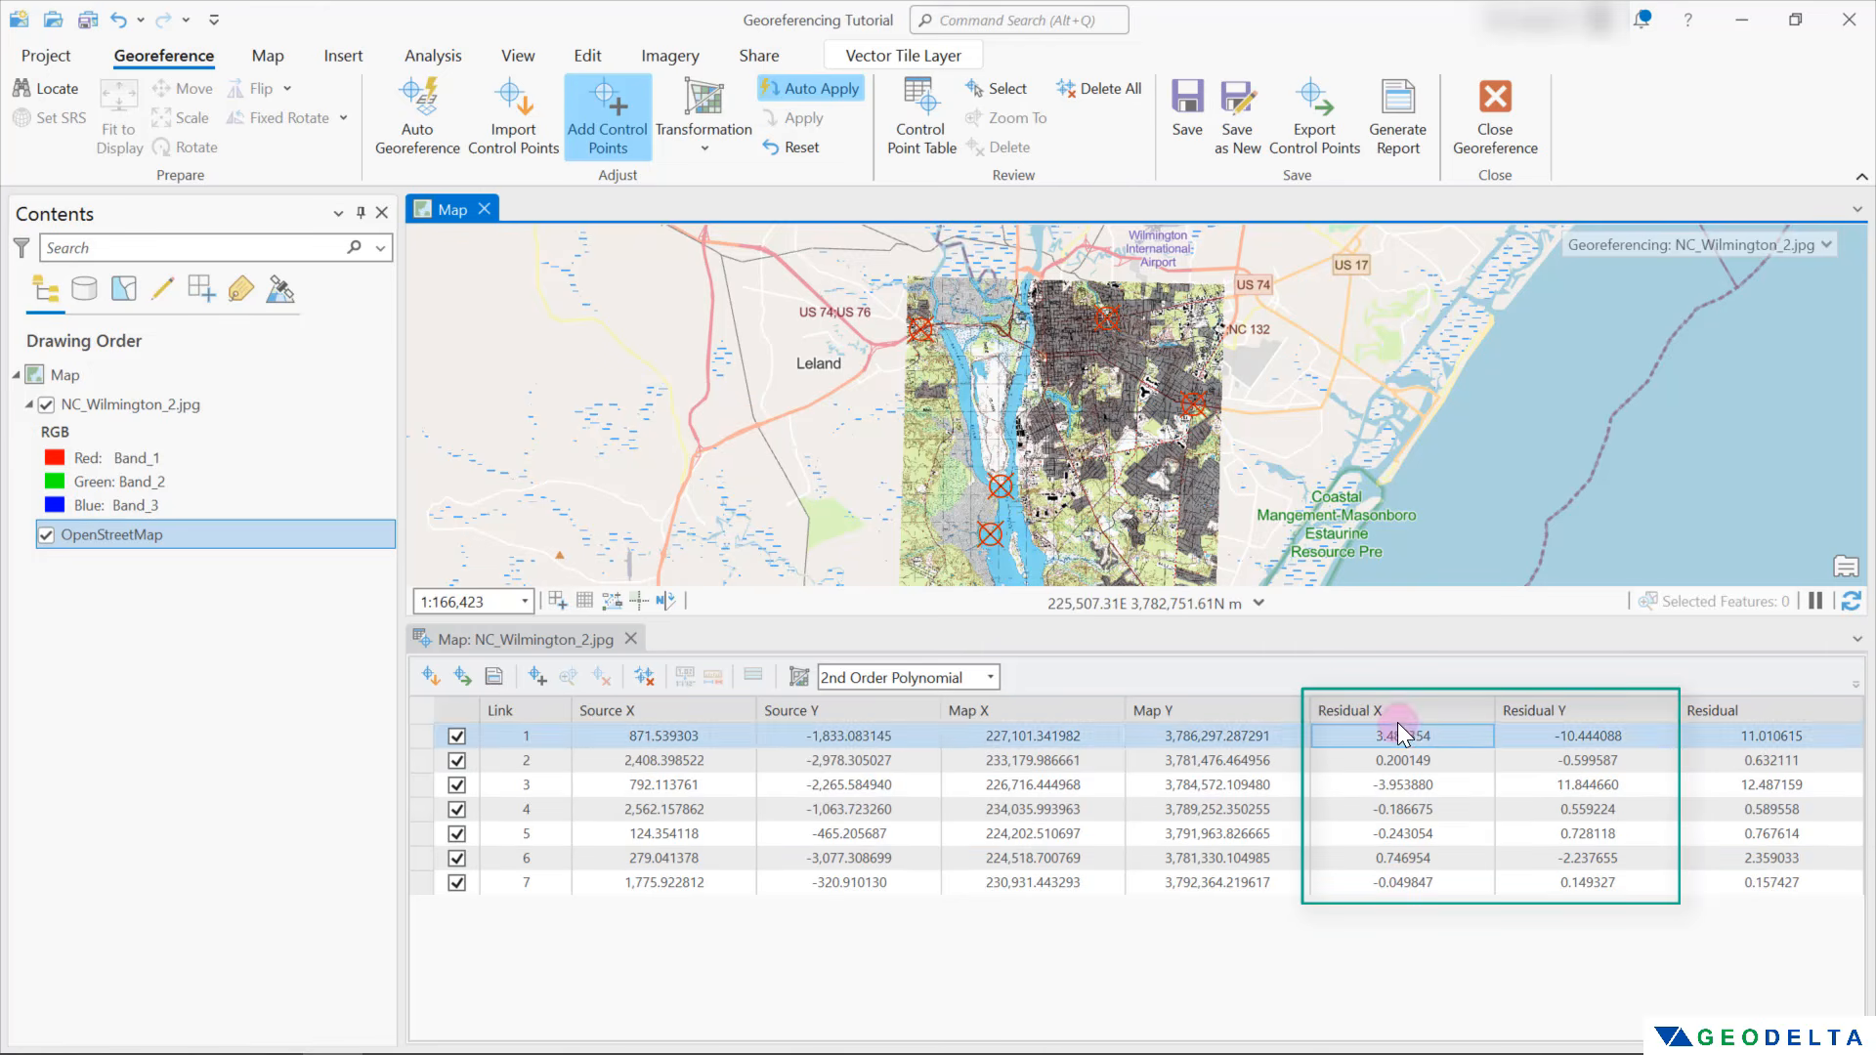
Compare the residuals by switching the transformation to 1st Order Polynomial (Affine) and back to 2nd Order Polynomial
left_click(662, 154)
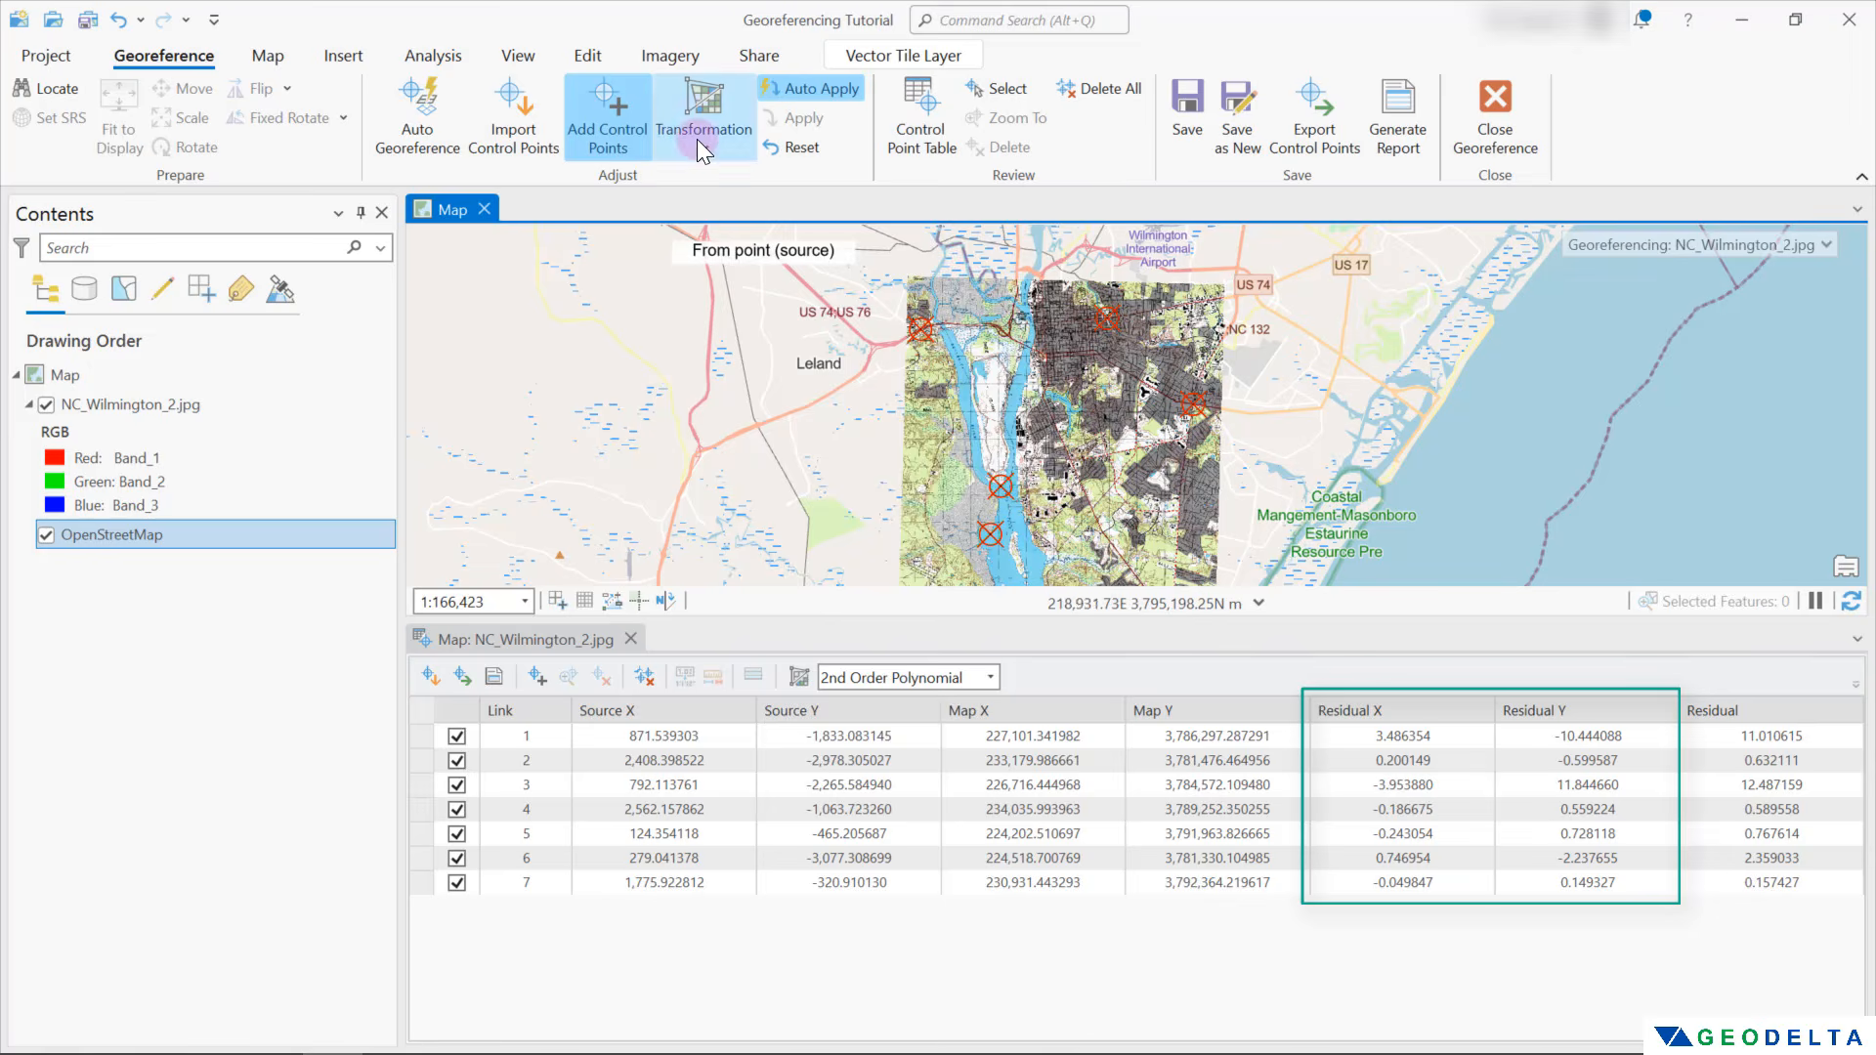
left_click(744, 350)
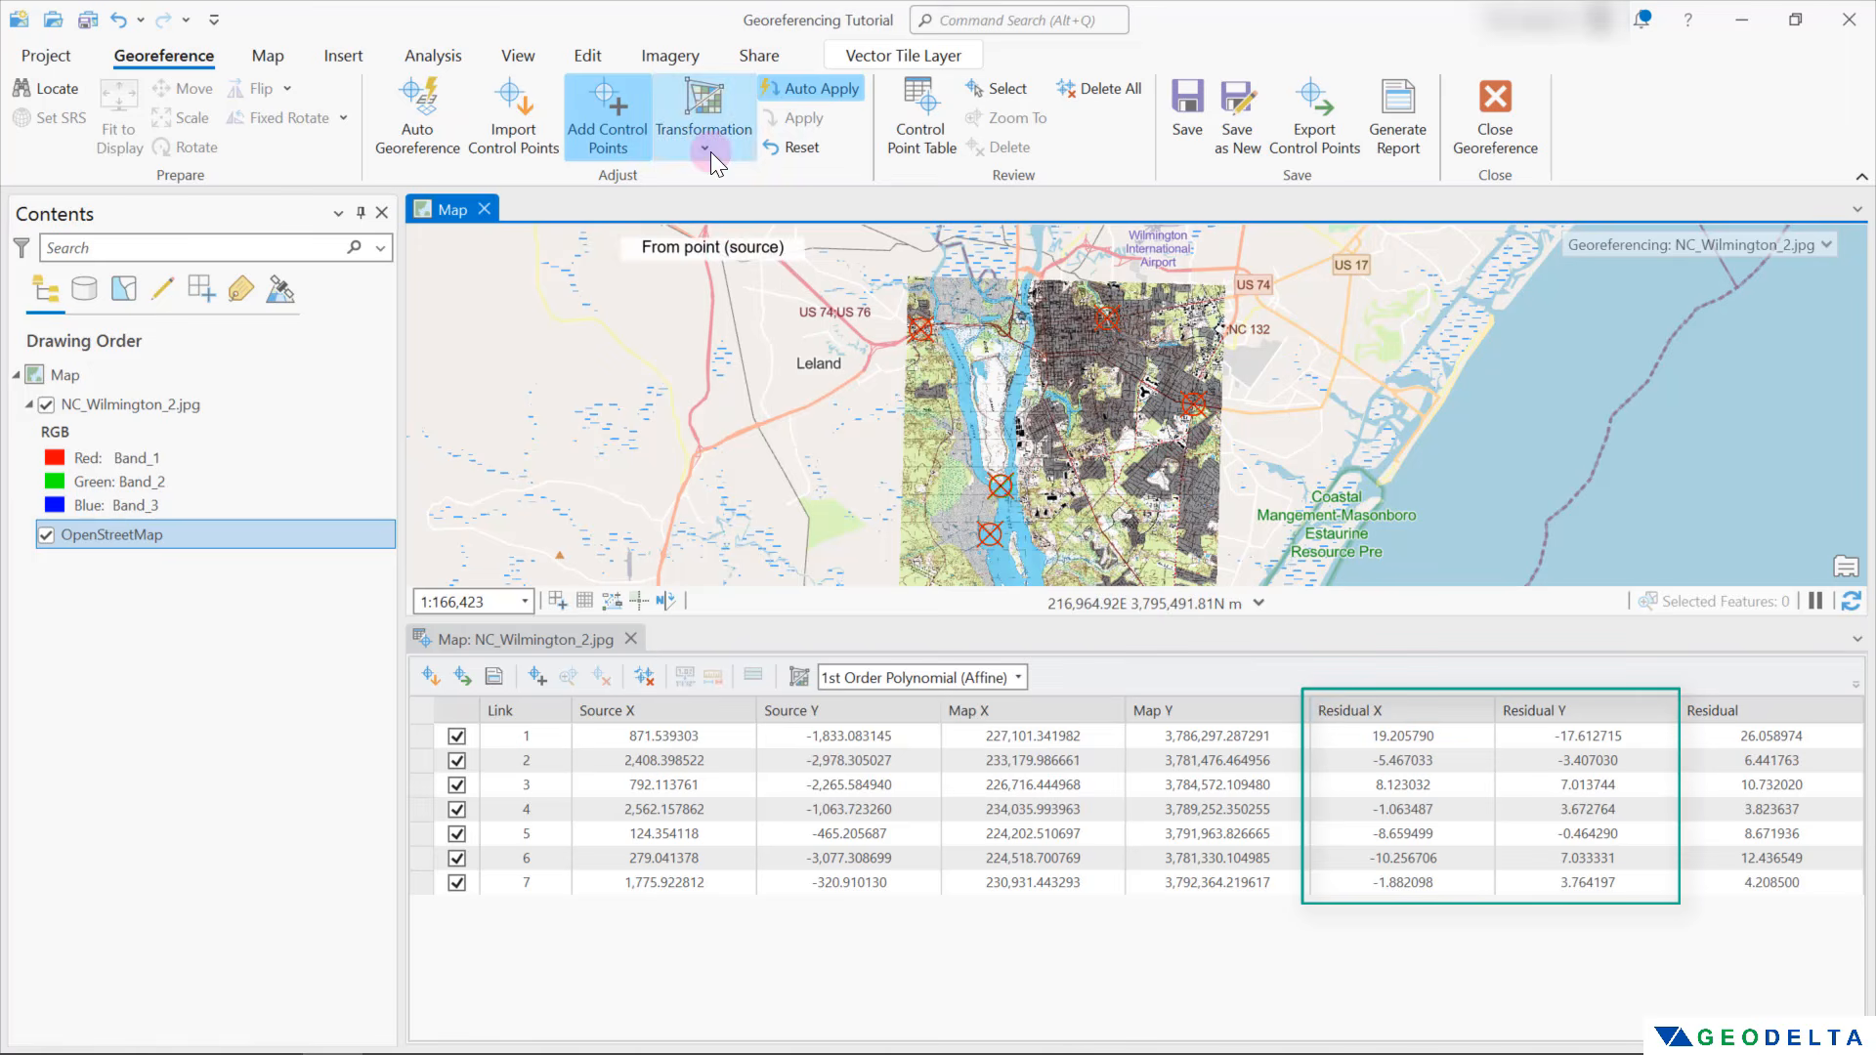
left_click(707, 148)
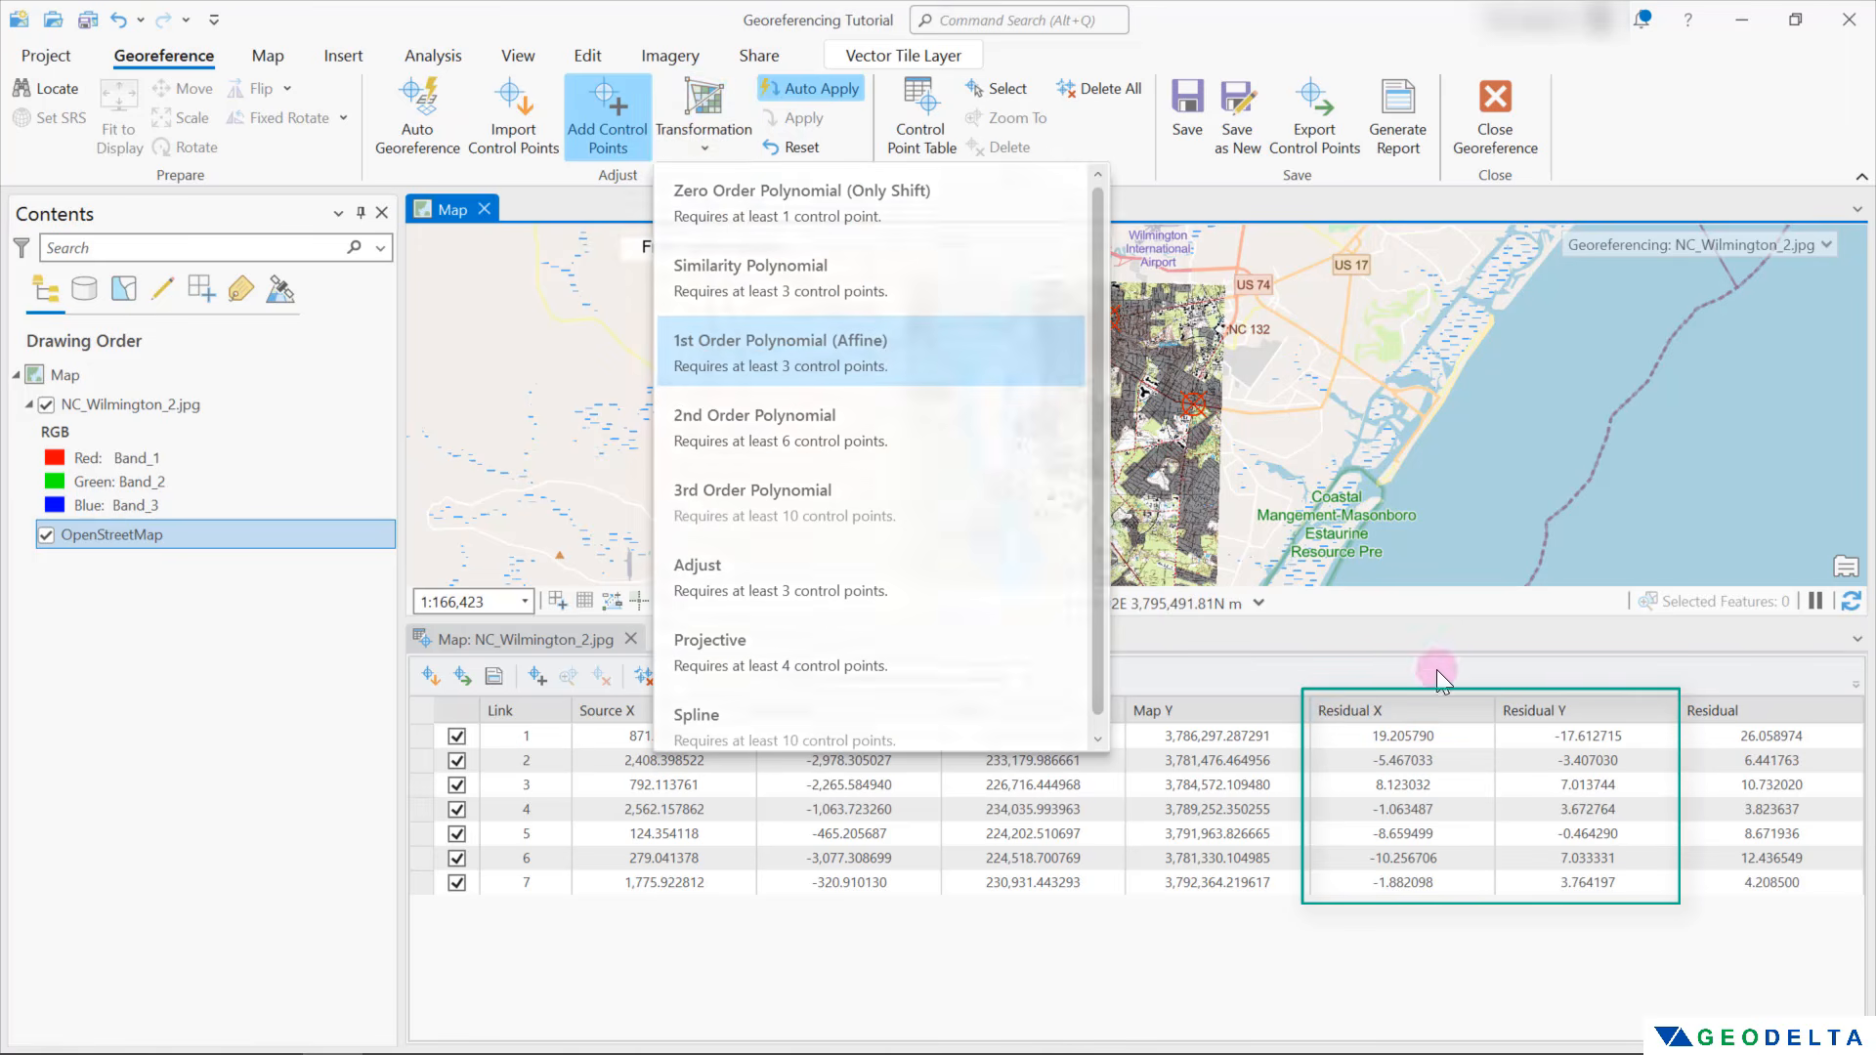
left_click(1399, 738)
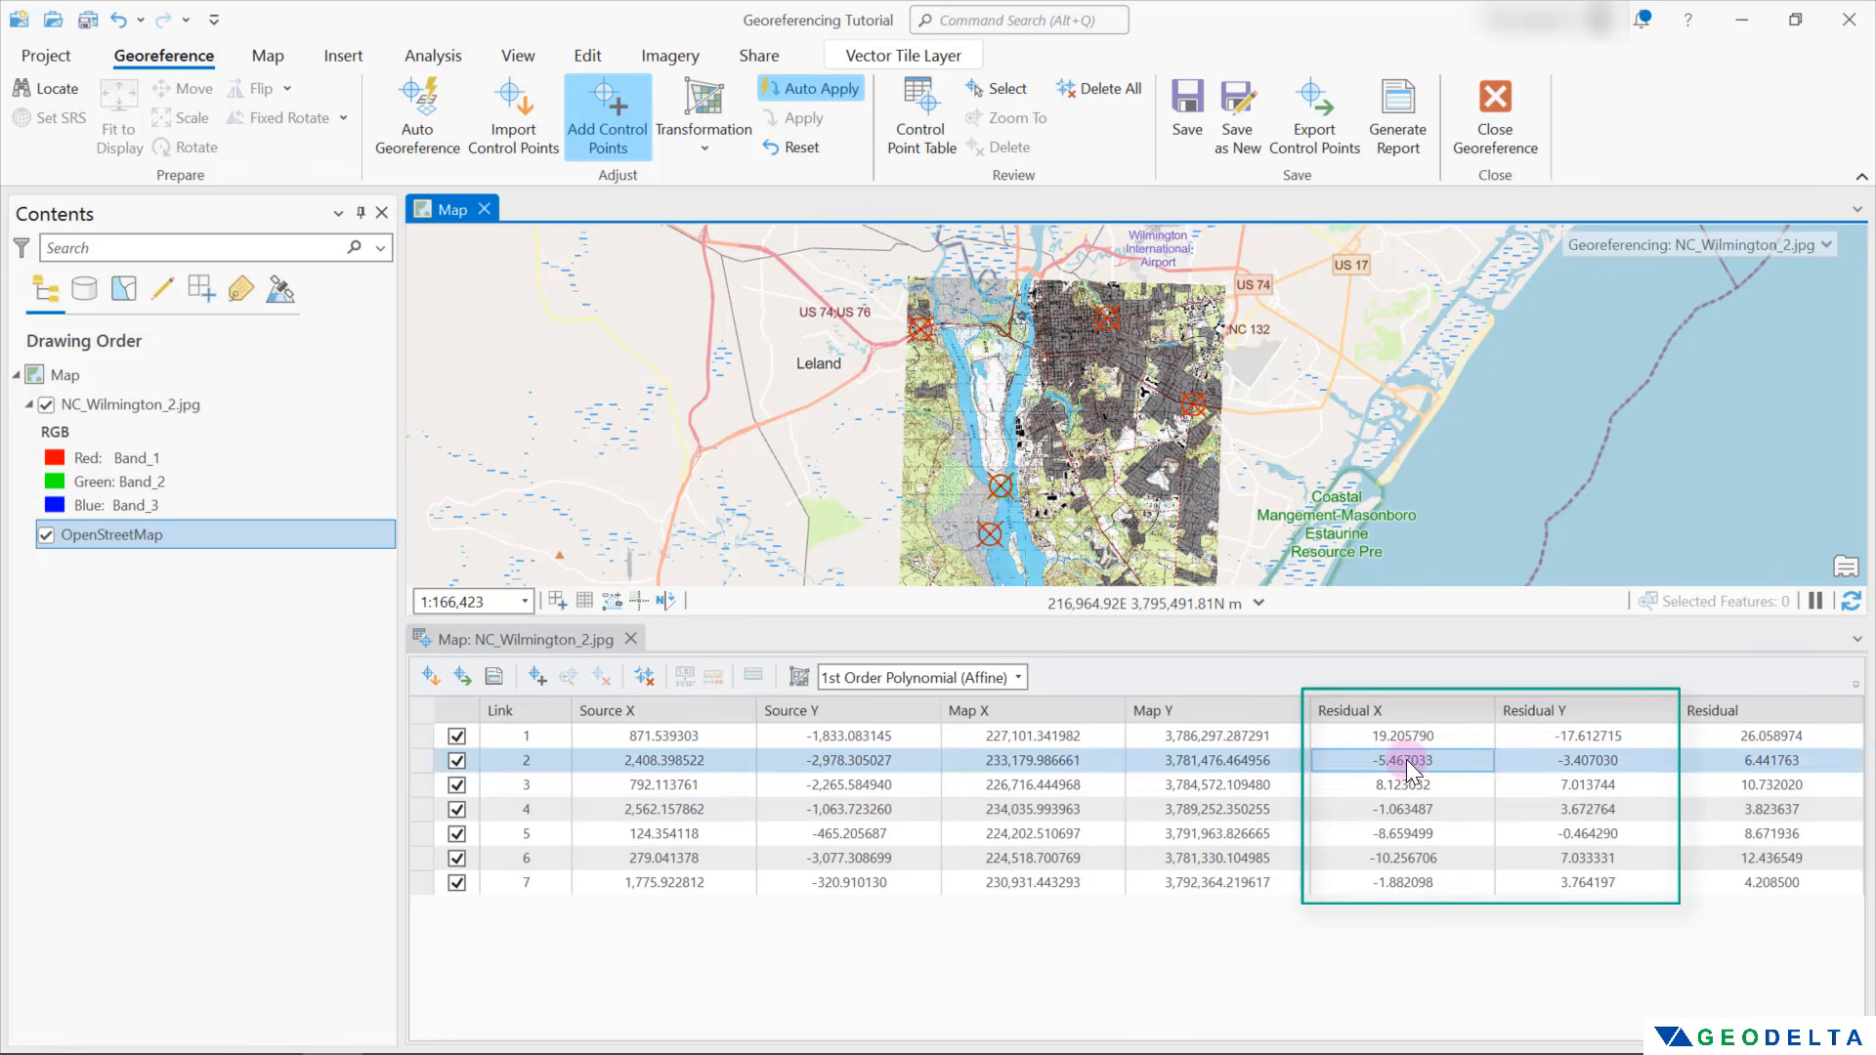
left_click(690, 160)
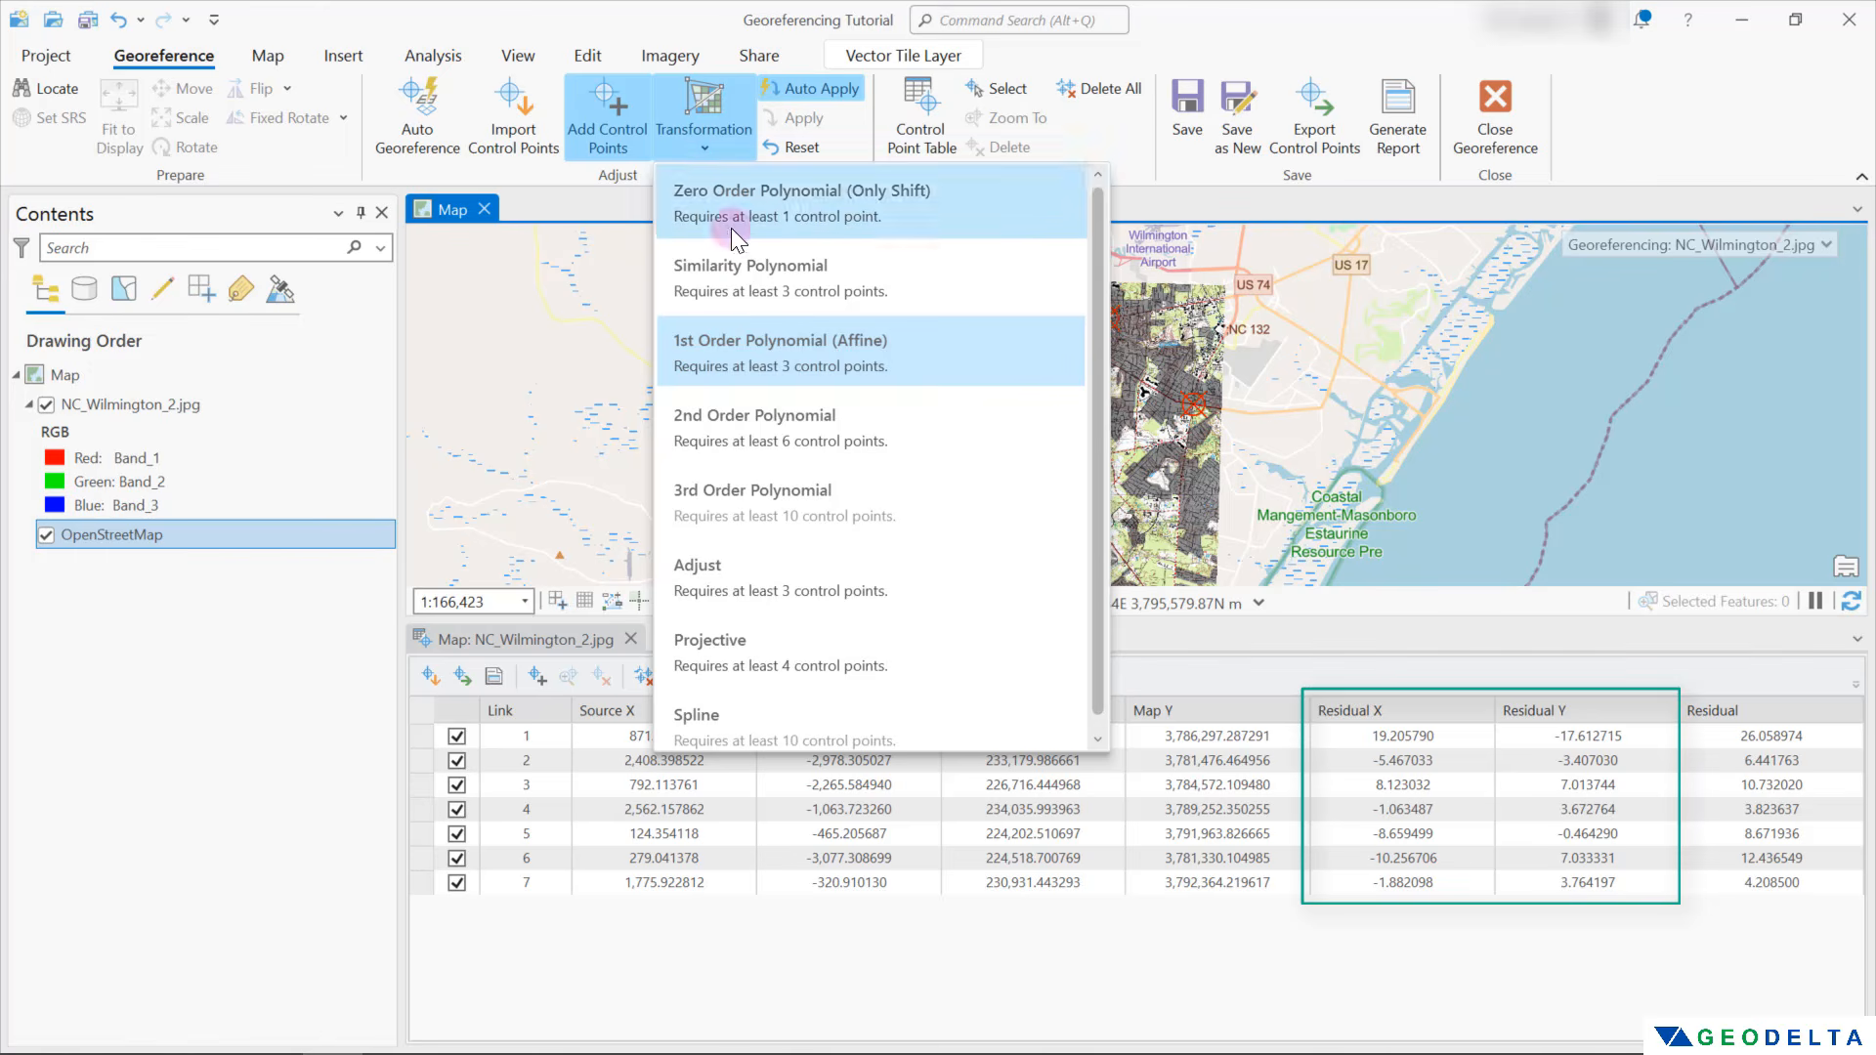
left_click(760, 436)
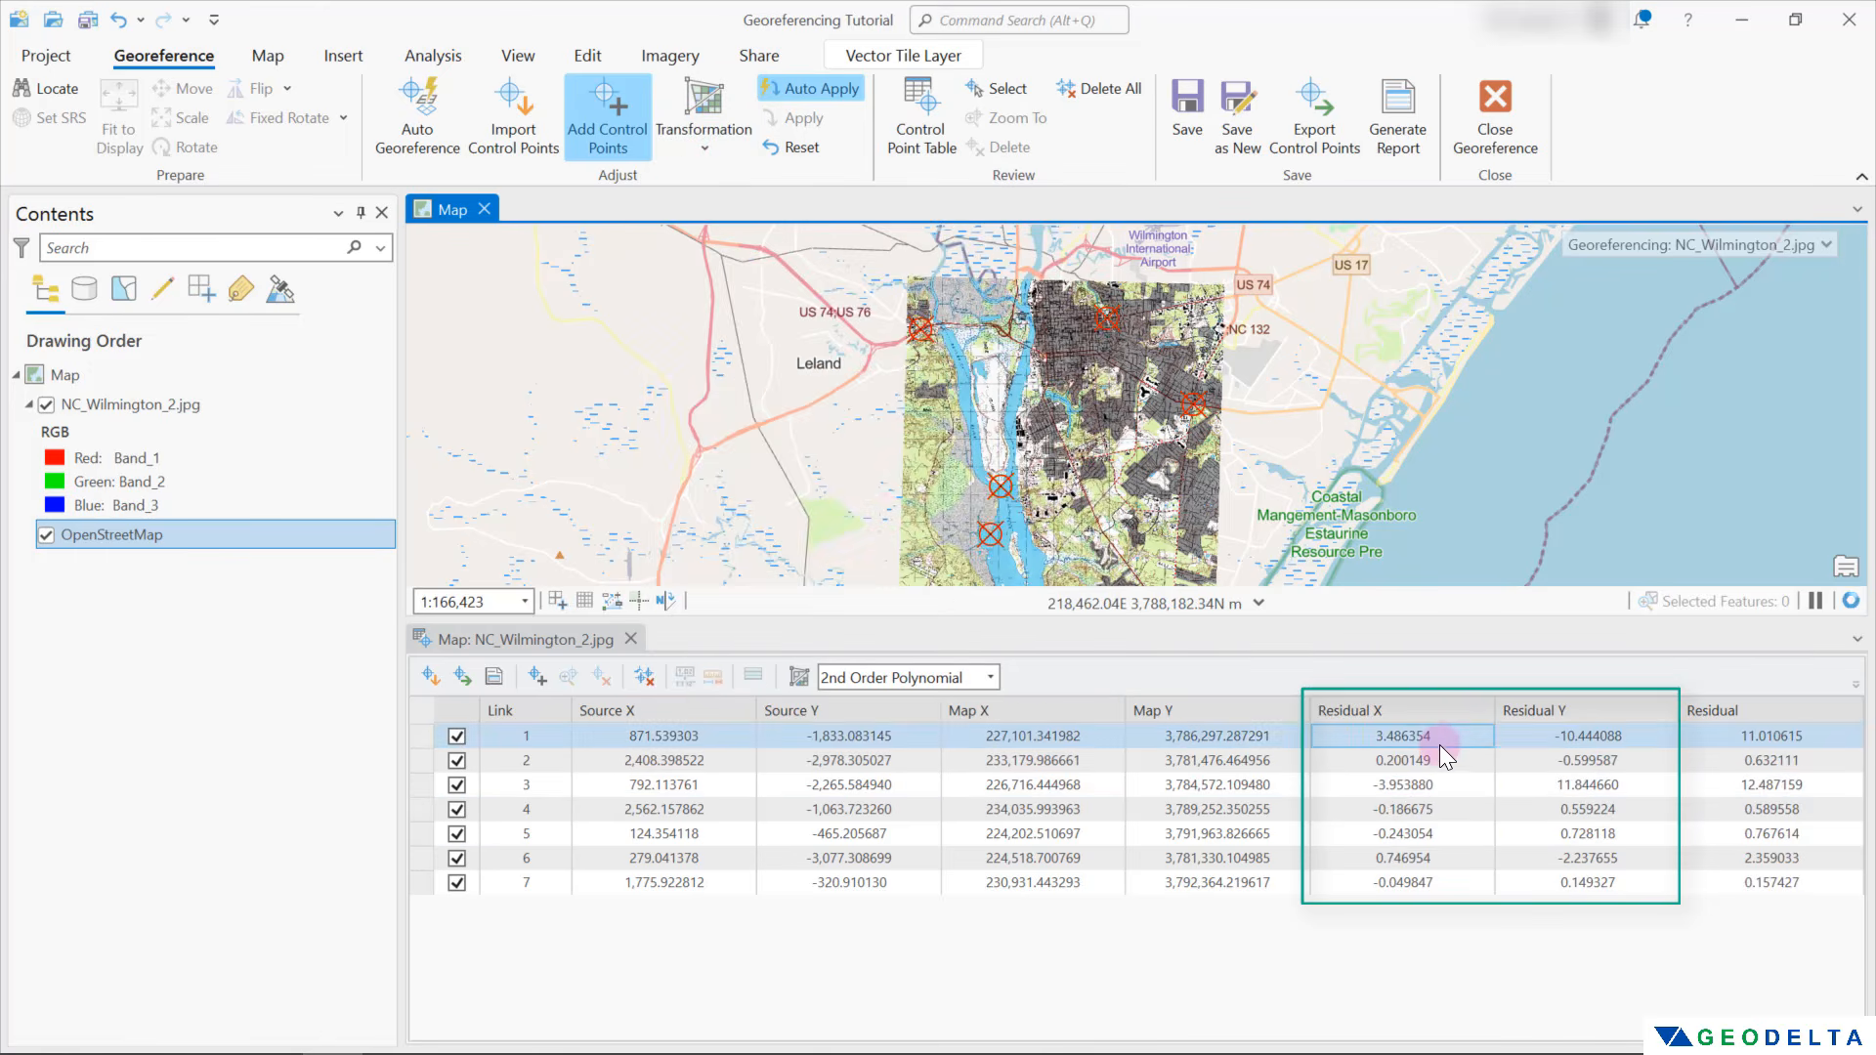
Close the control point table, save the scan's georeferencing, and check the NC_Wilmington_2 files in File Explorer
left_click(1438, 879)
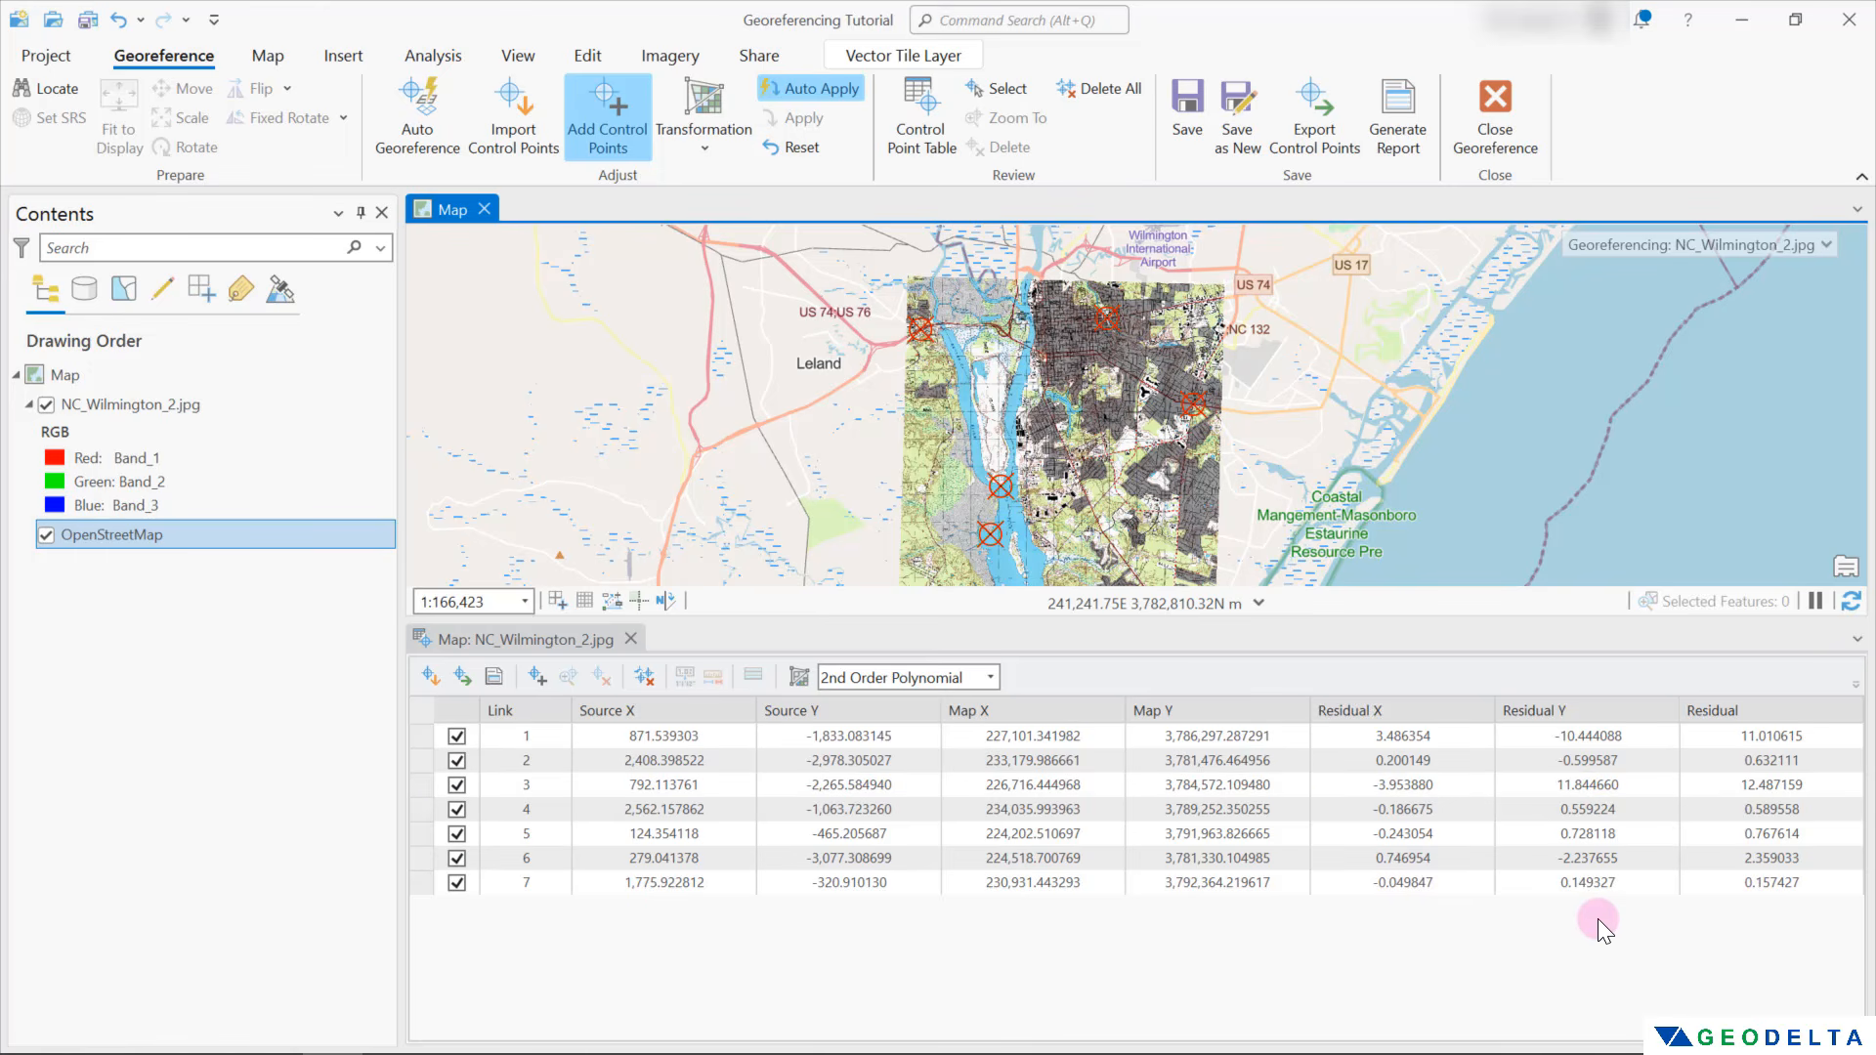
left_click(631, 638)
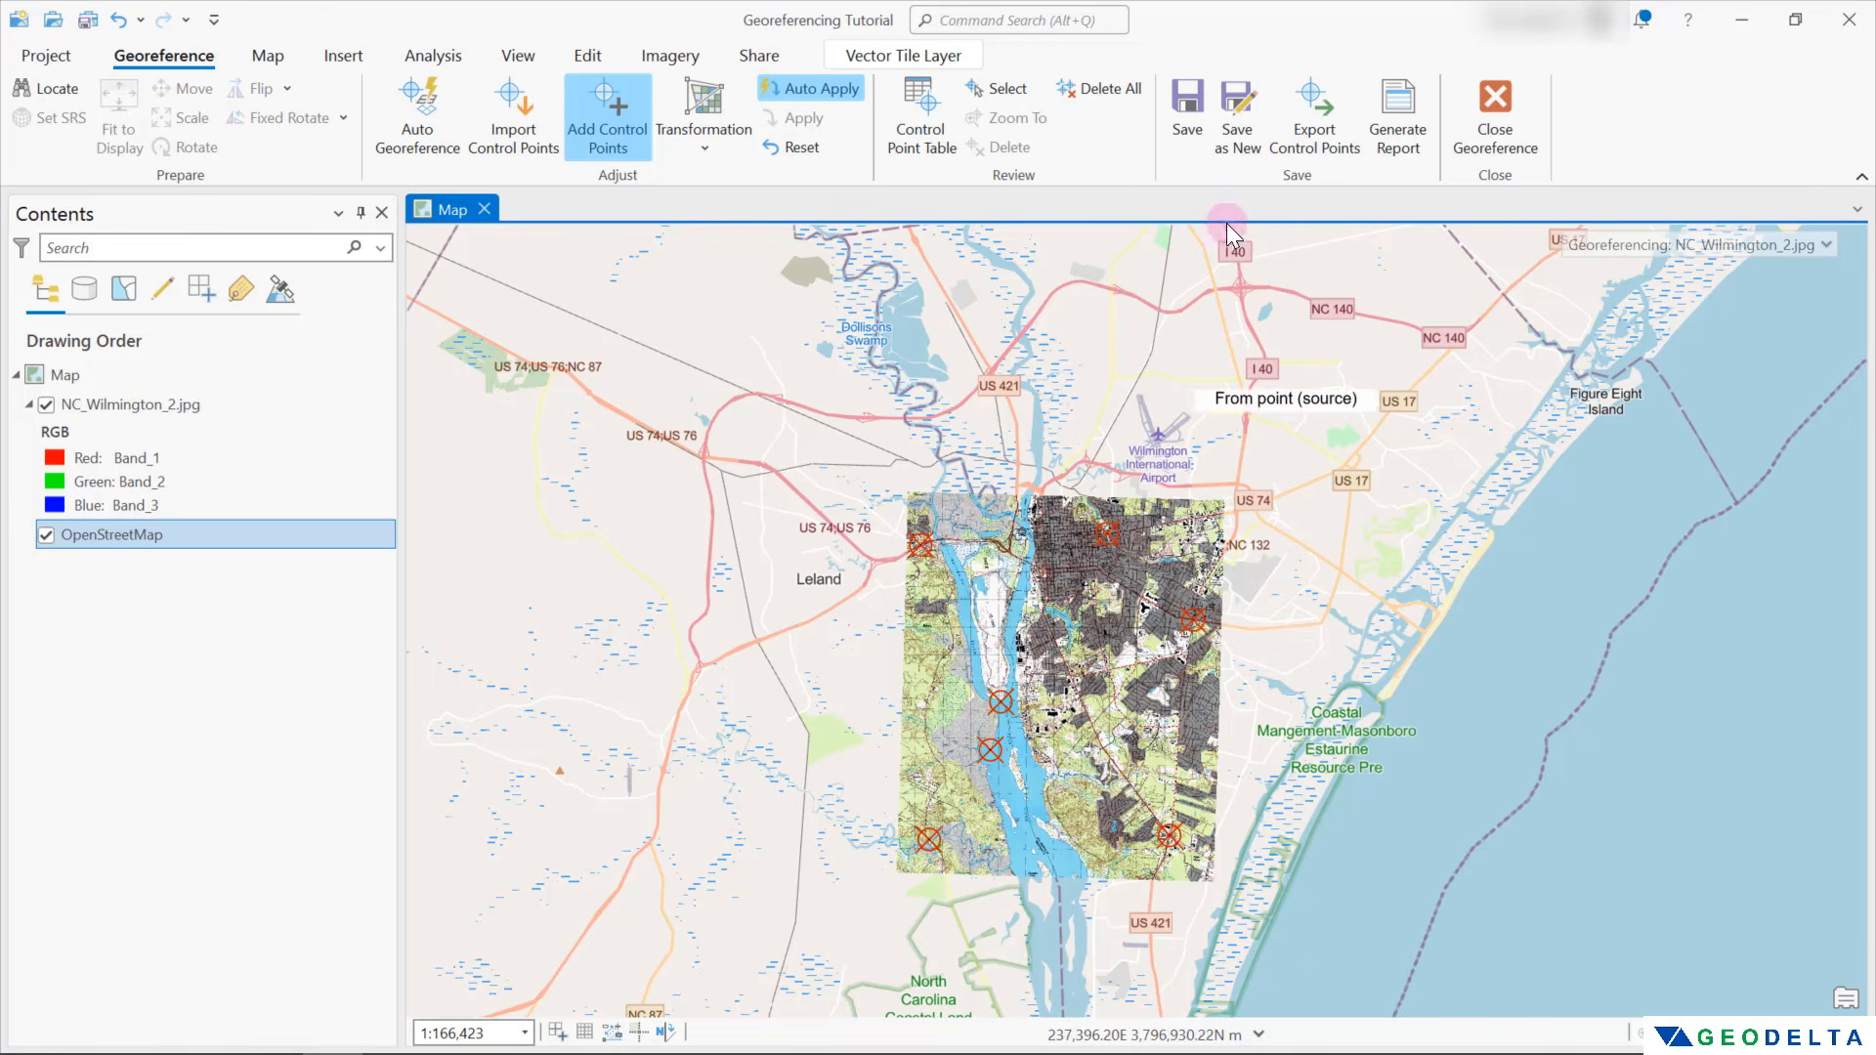
left_click(1194, 103)
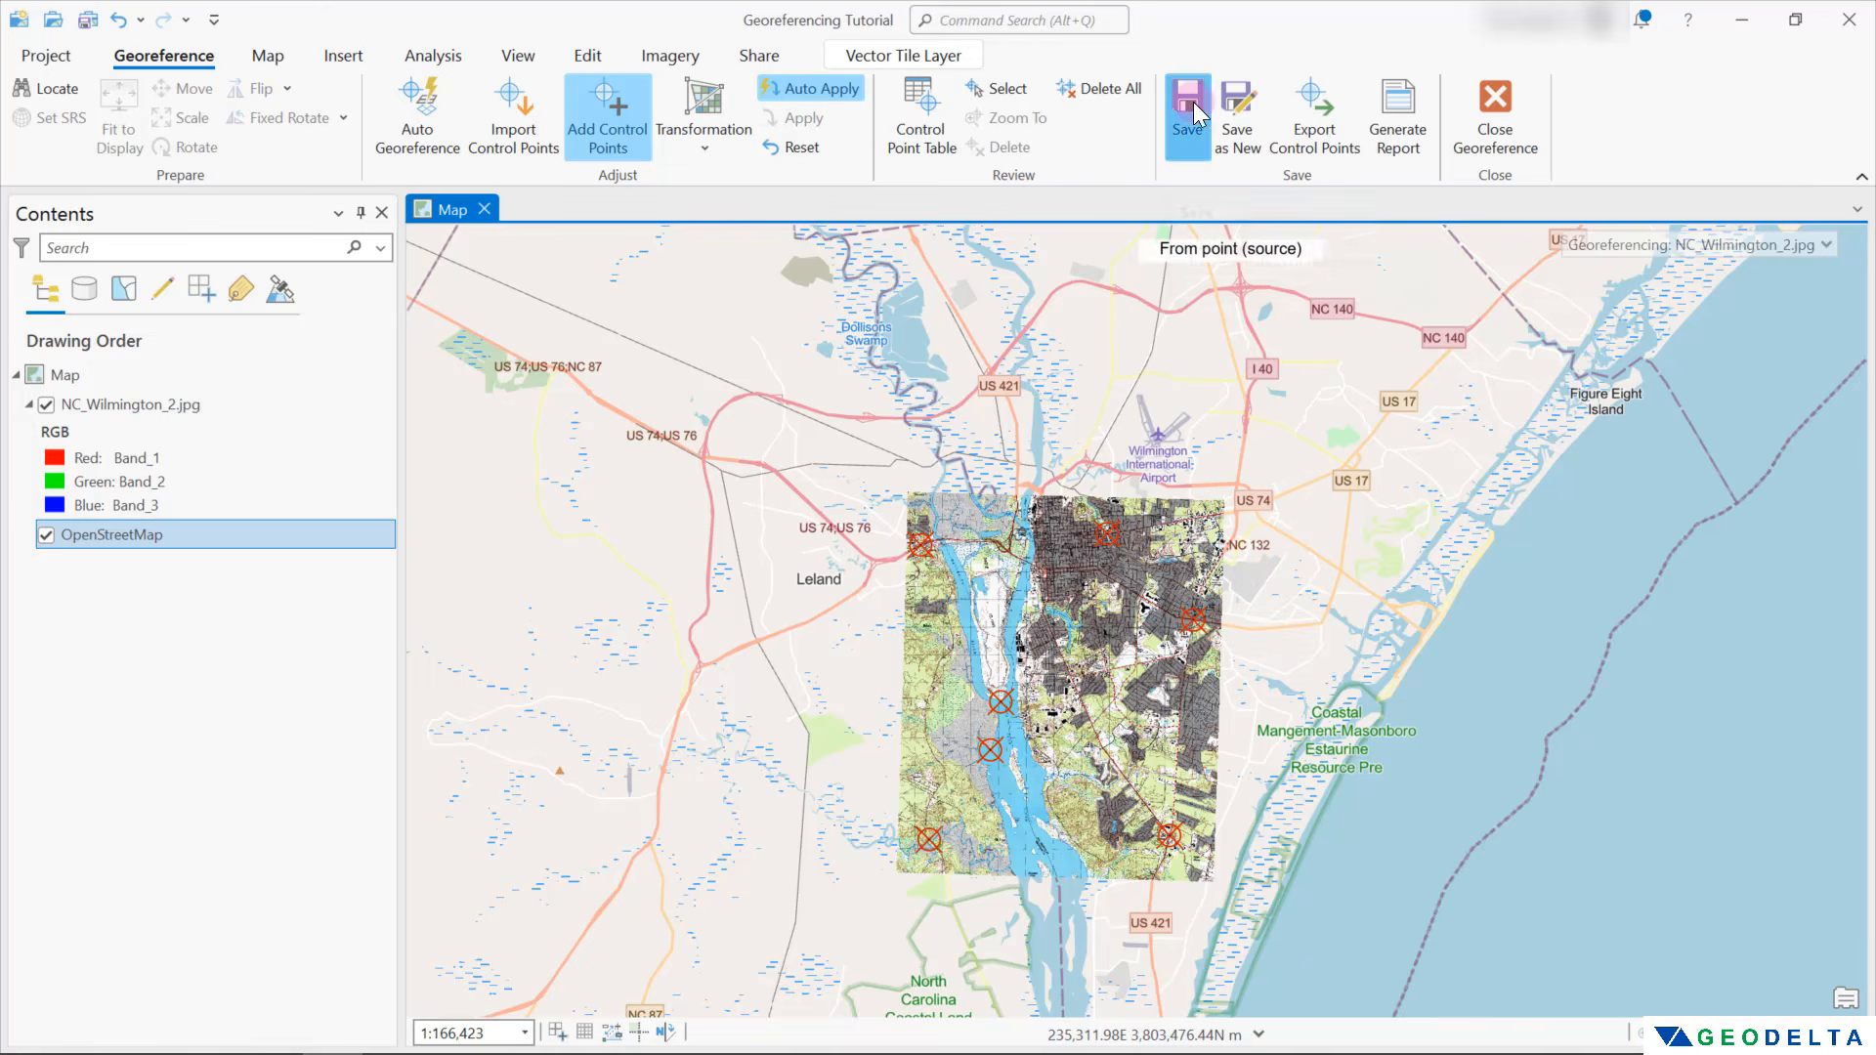
left_click_drag(1163, 679, 1199, 553)
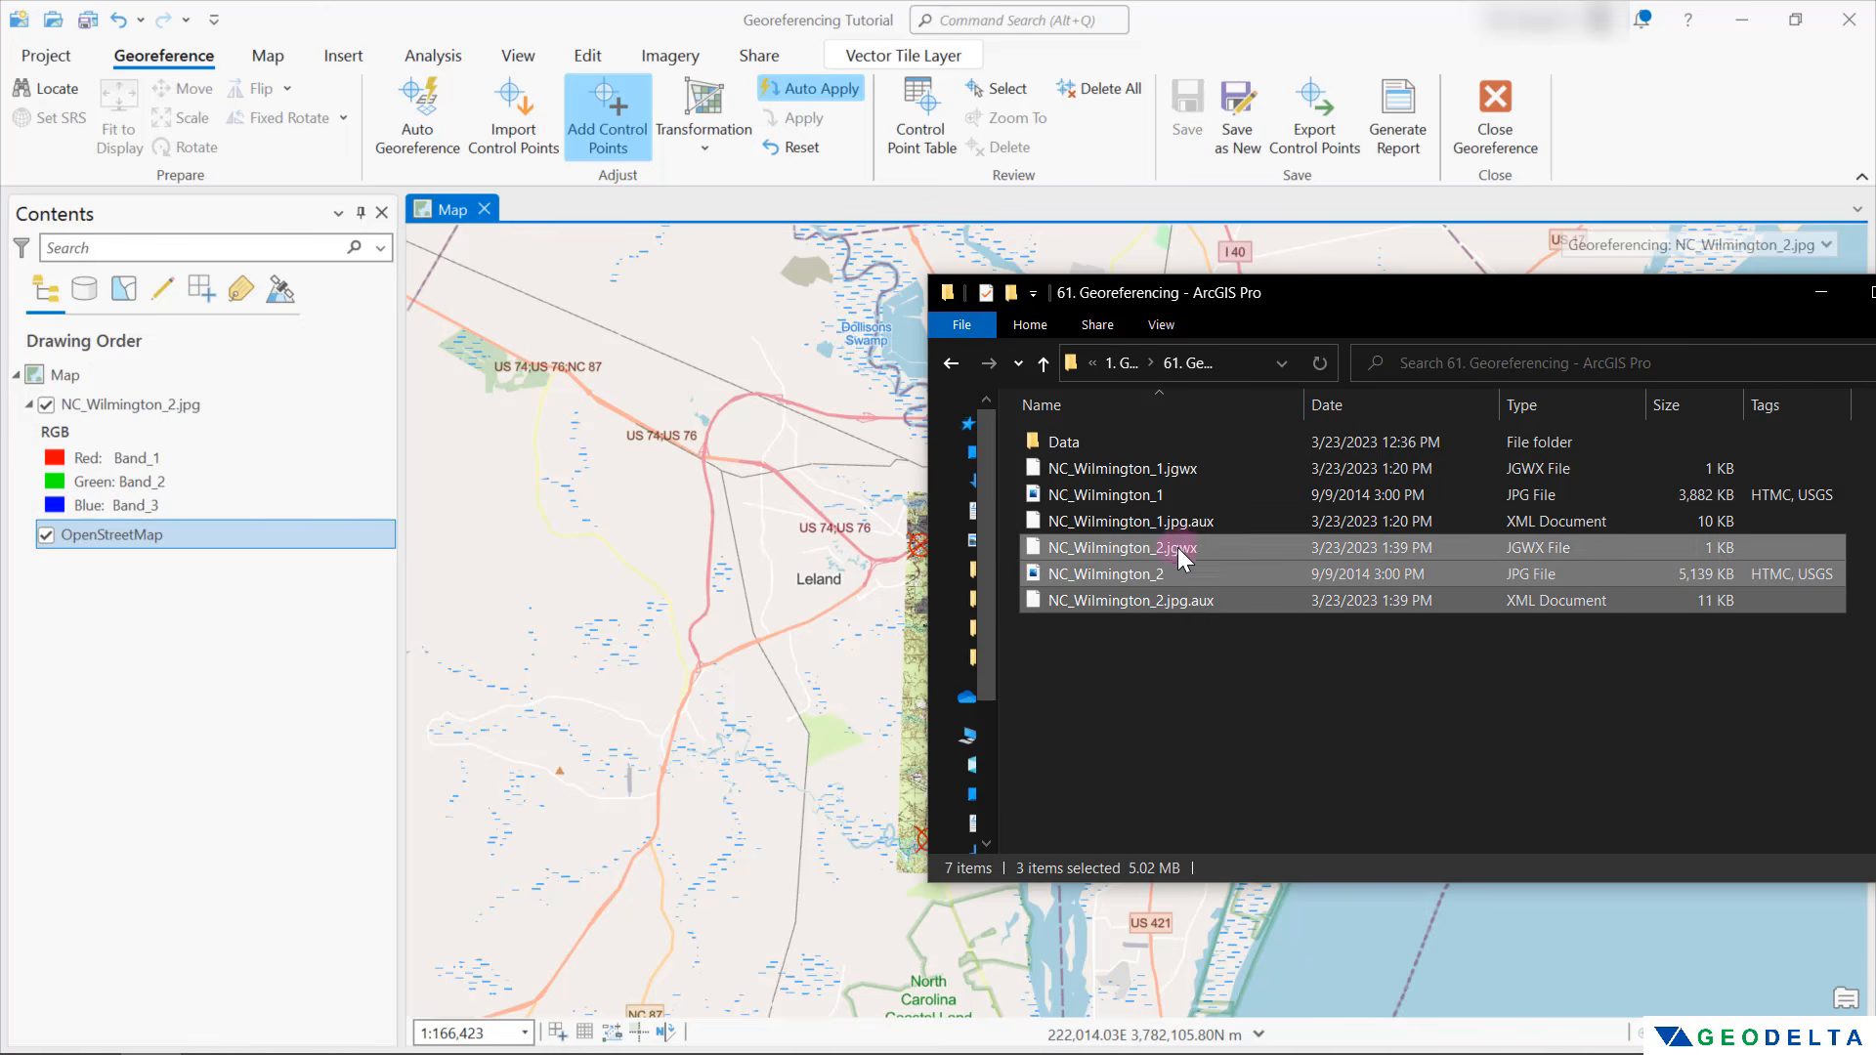
Remove the NC_Wilmington_2.jpg layer and add the NC_Wilmington_2 image to the map again from the 61. Georeferencing folder in File Explorer
left_click(122, 637)
left_click(189, 408)
right_click(189, 408)
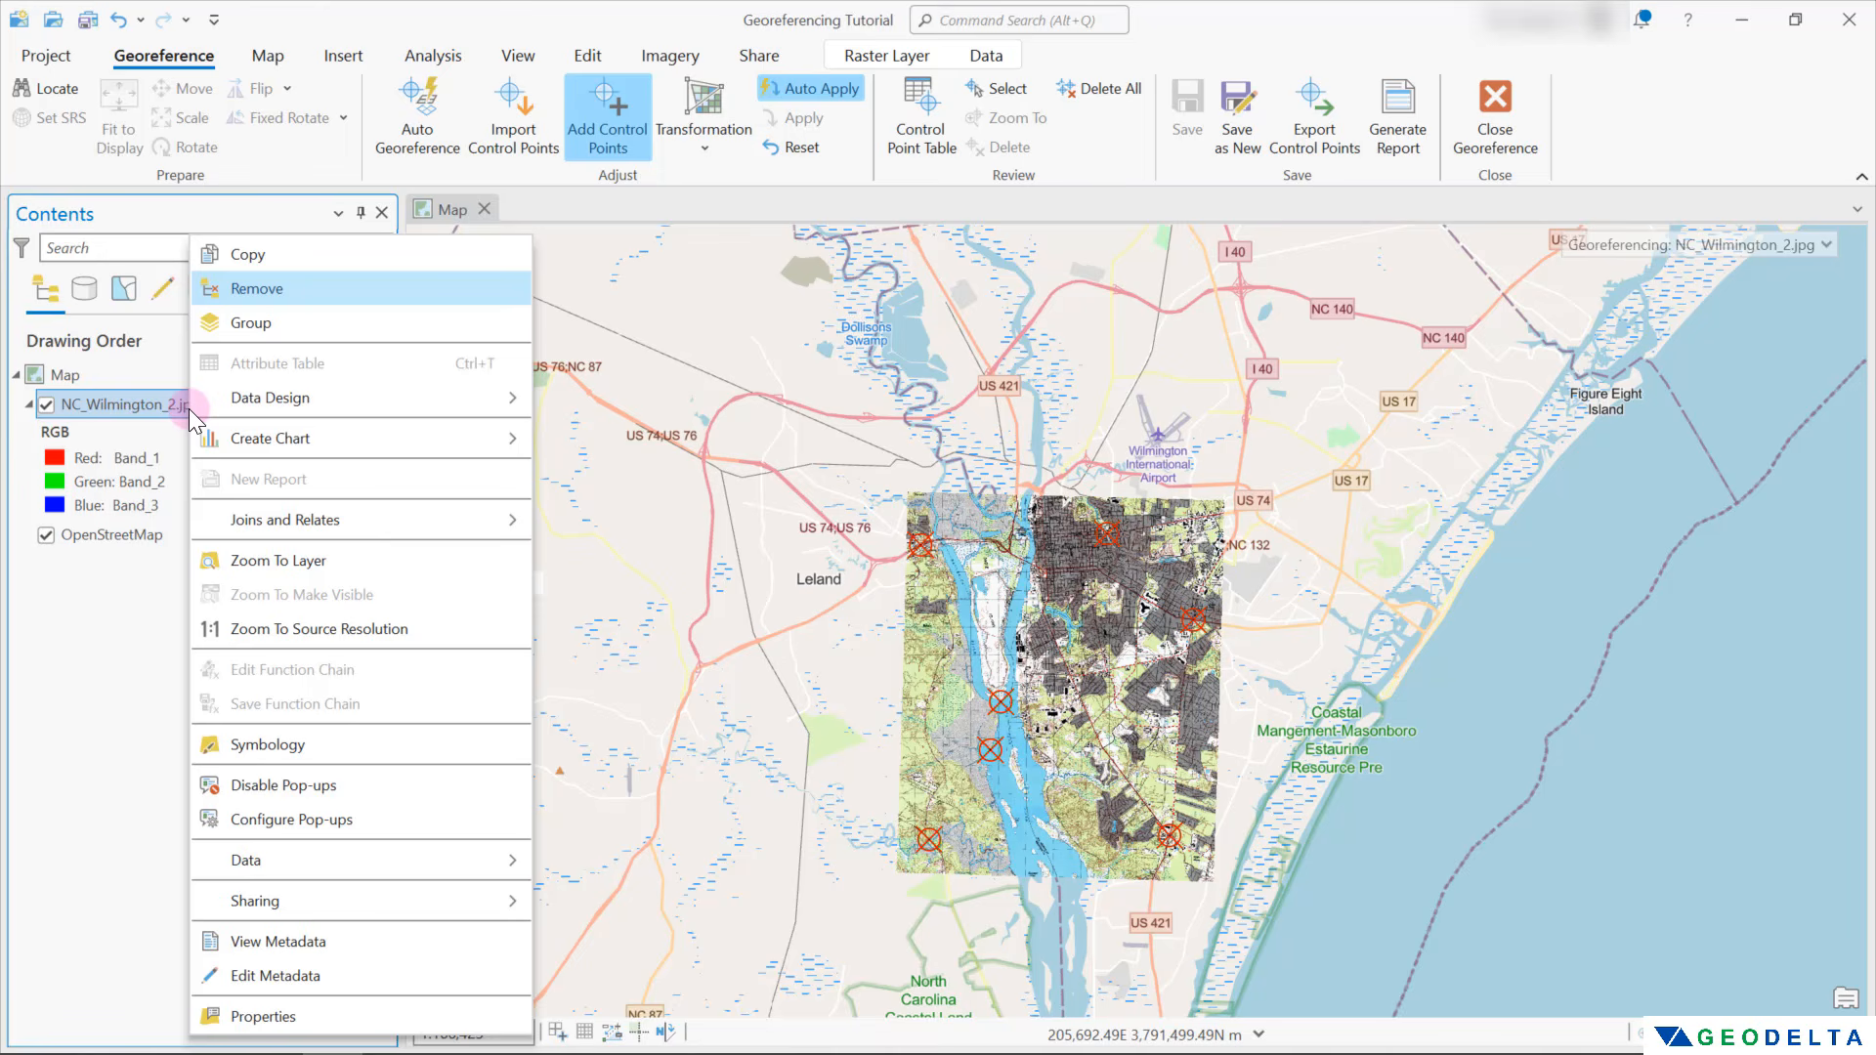
left_click(315, 290)
key("alt+Tab")
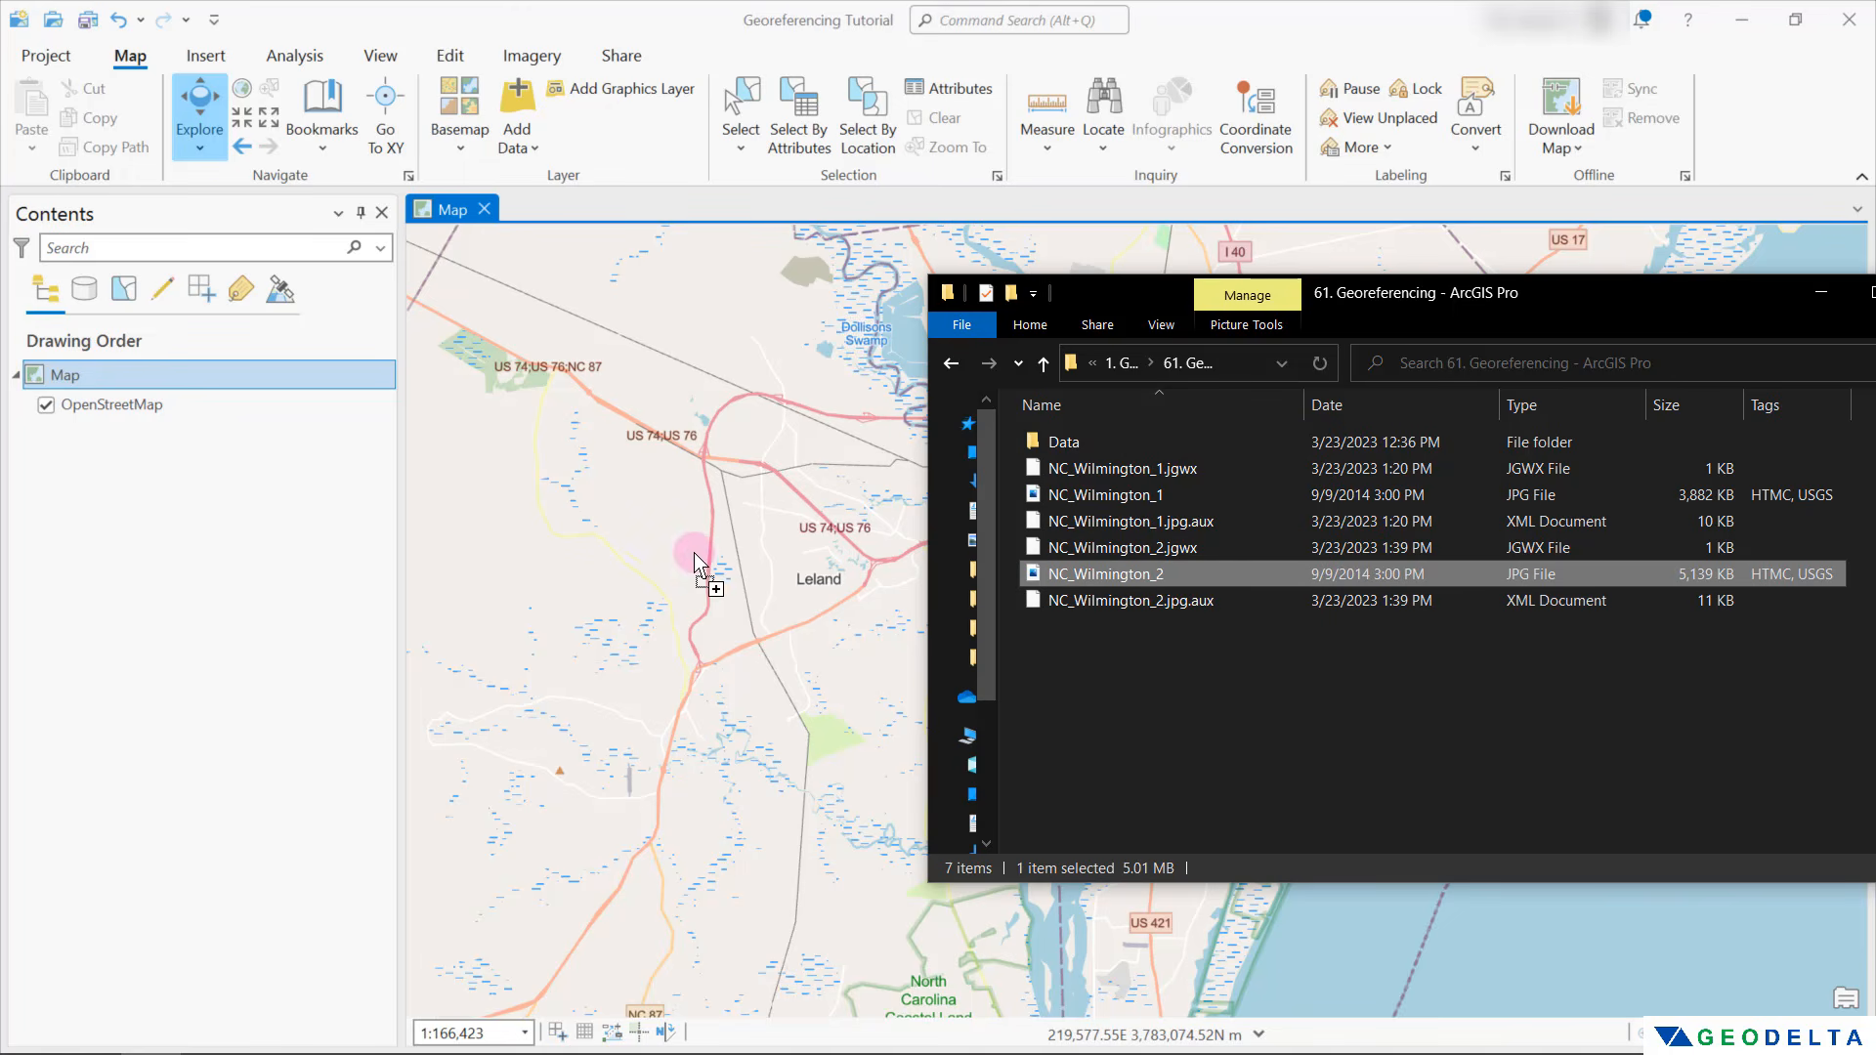
left_click_drag(696, 565, 697, 564)
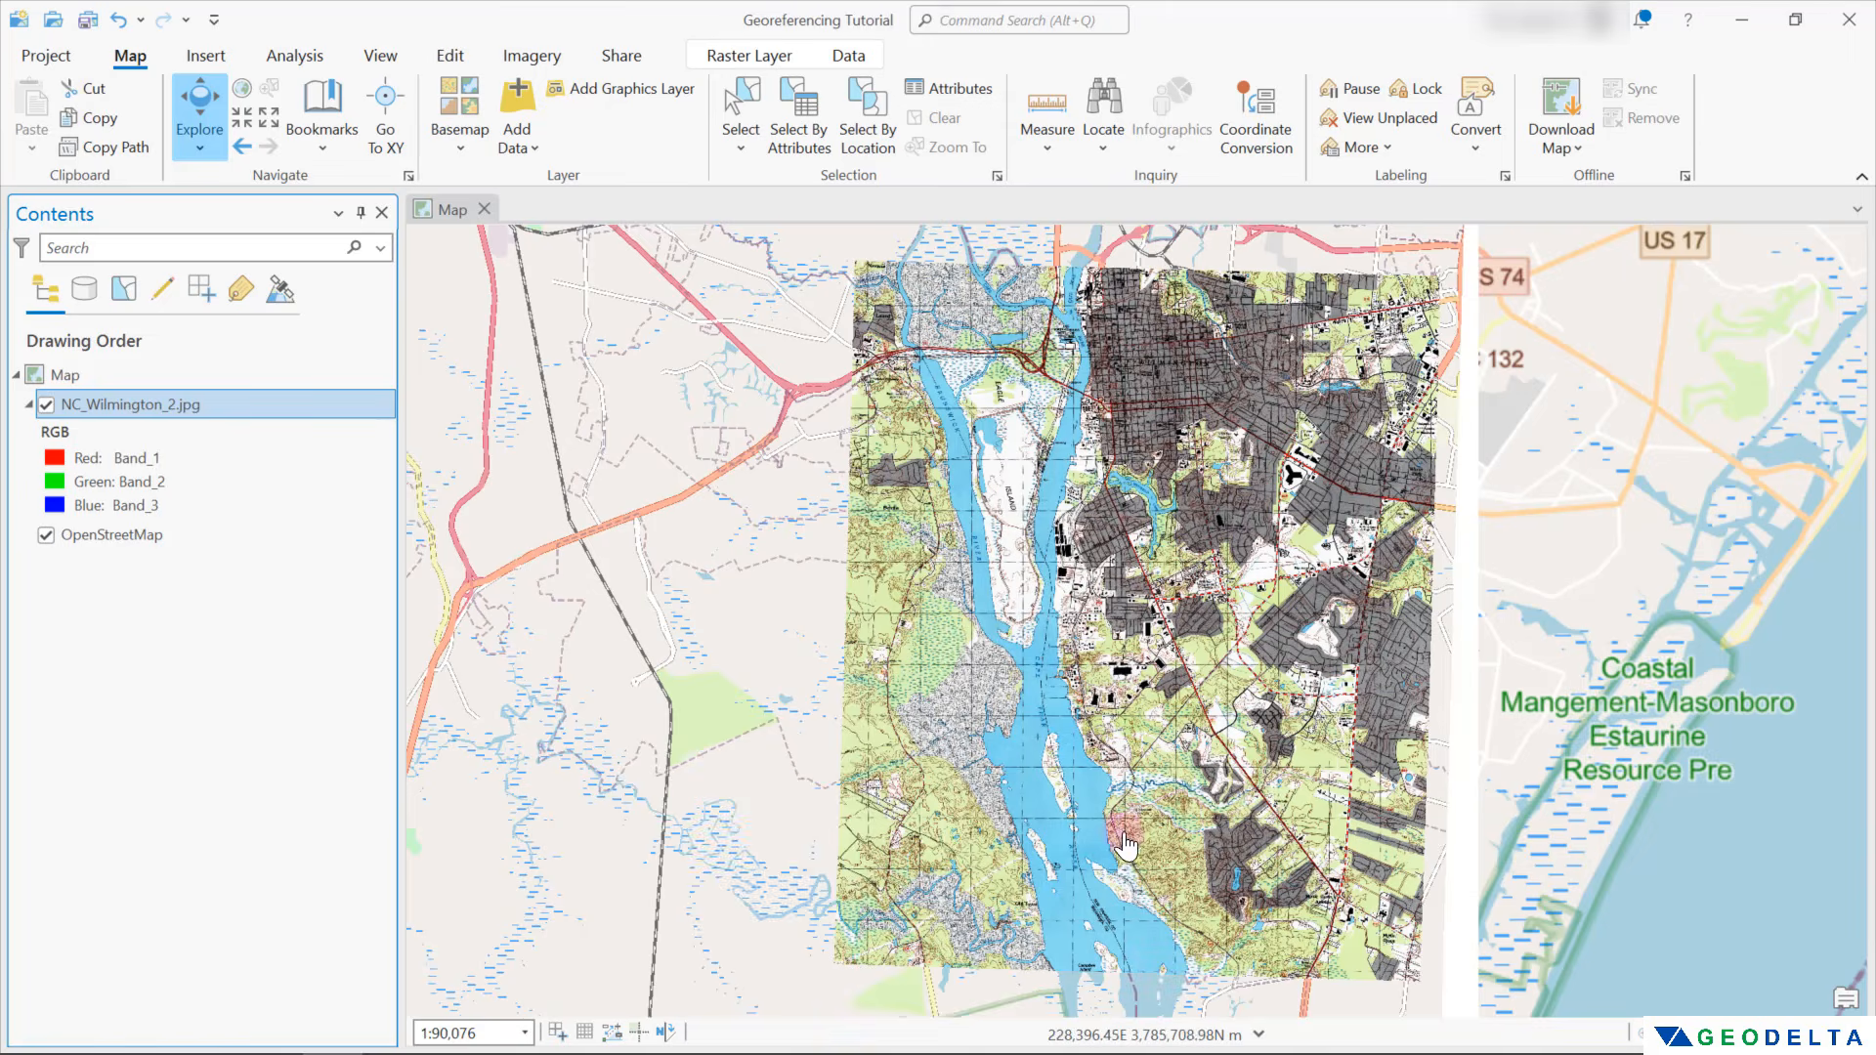
Compare the scan's northern edge around the Cape Fear River and Wilmington with OpenStreetMap by hiding and showing the scan
scroll(1094, 288, "up", 3)
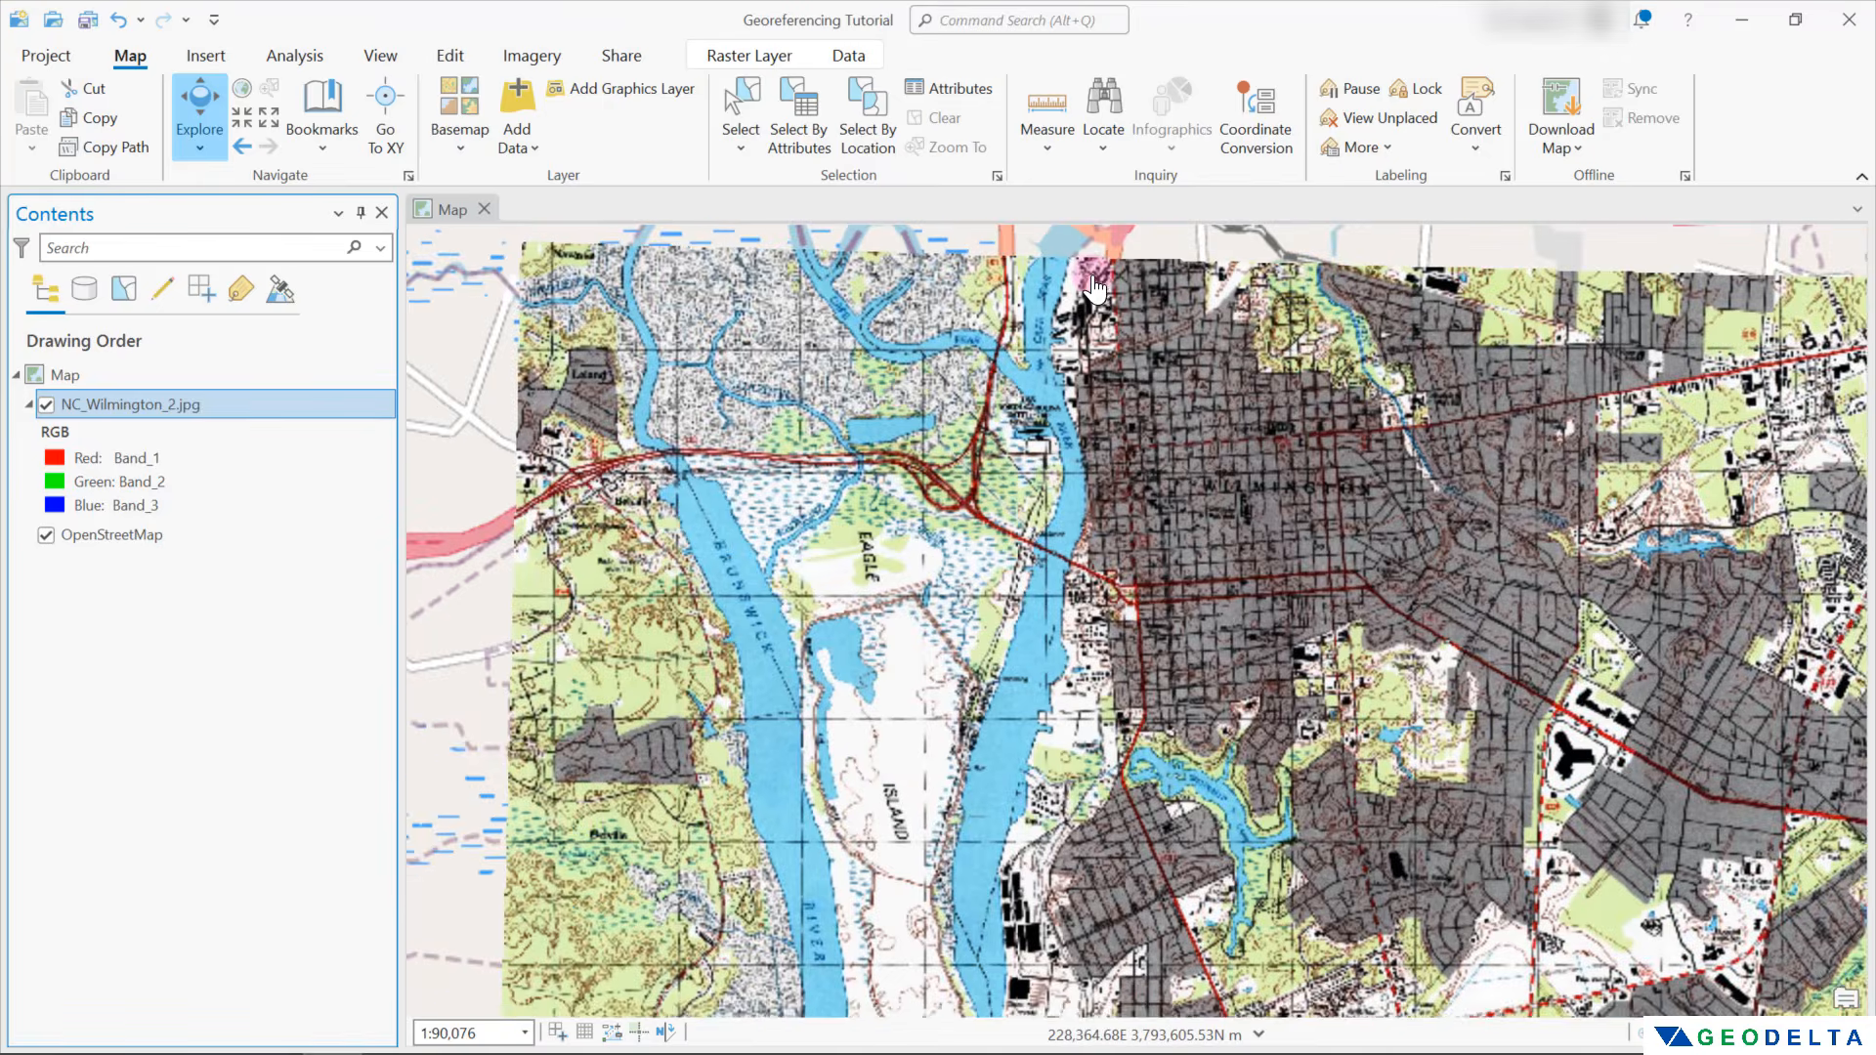
left_click_drag(1094, 288, 1126, 478)
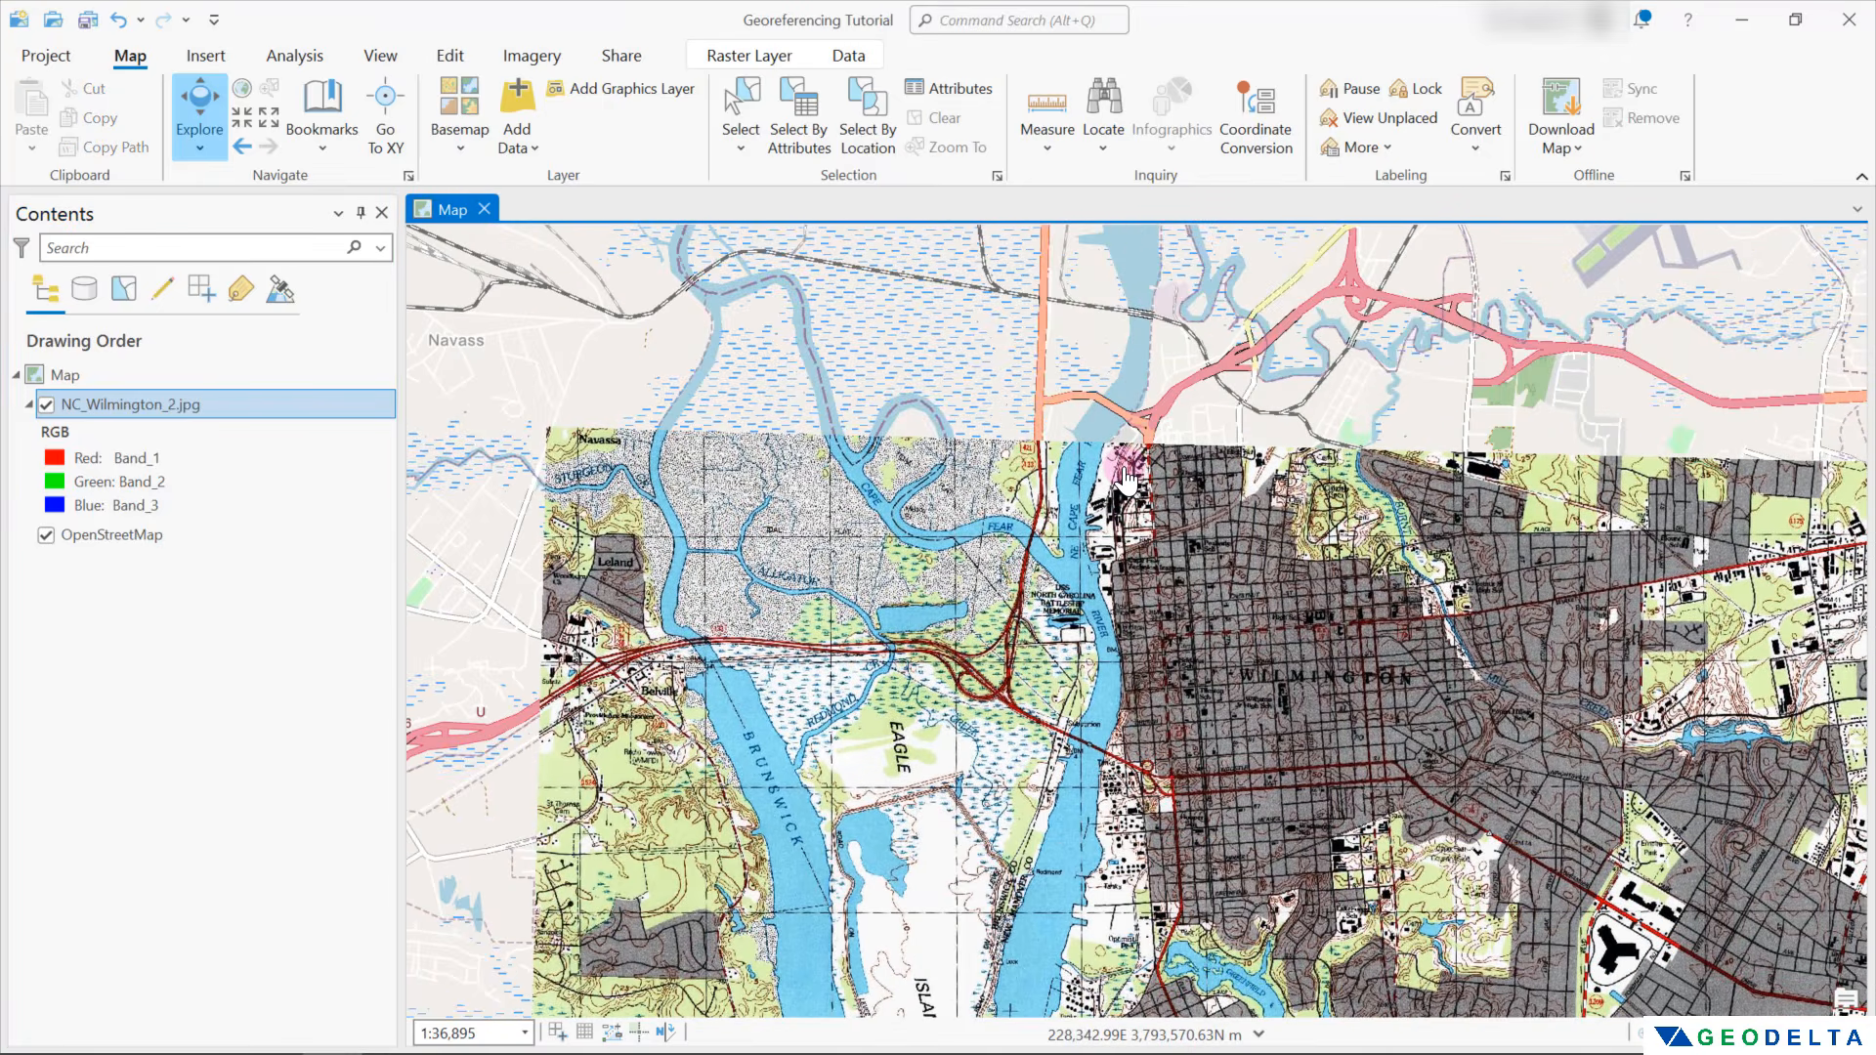
scroll(1125, 479, "up", 2)
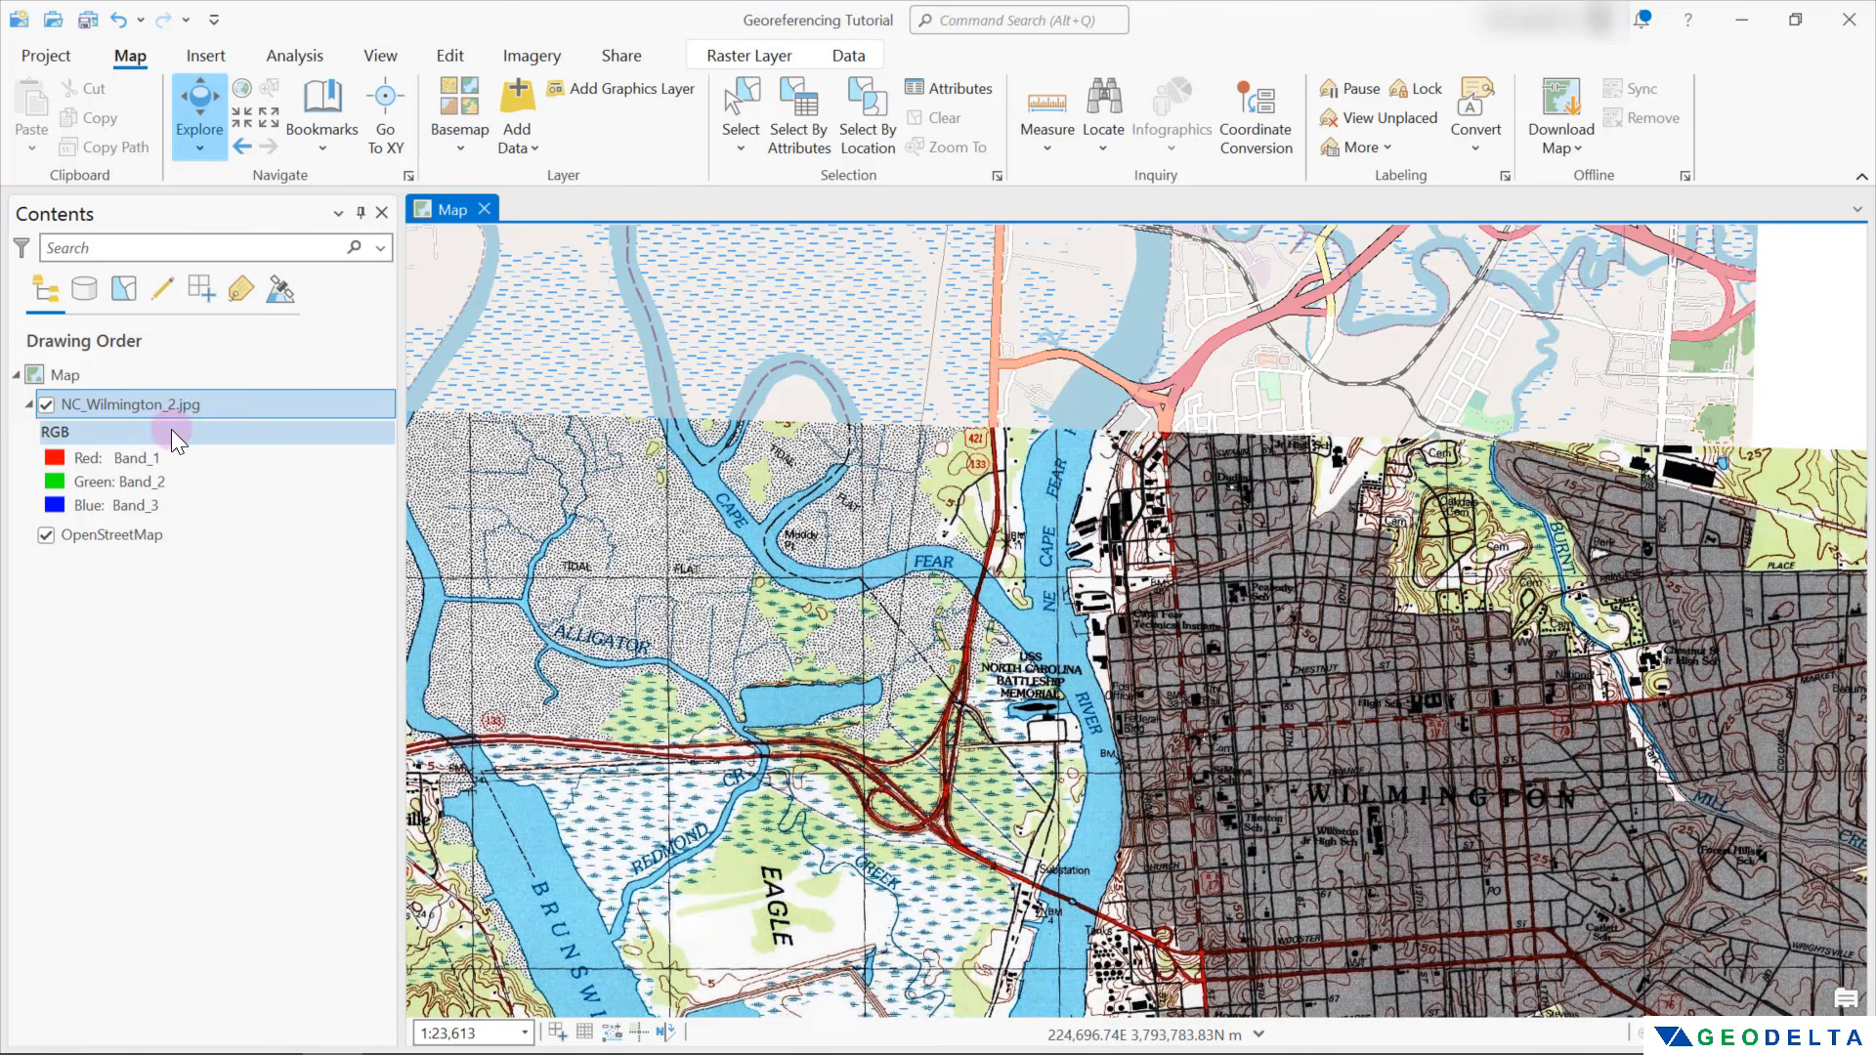
left_click(46, 404)
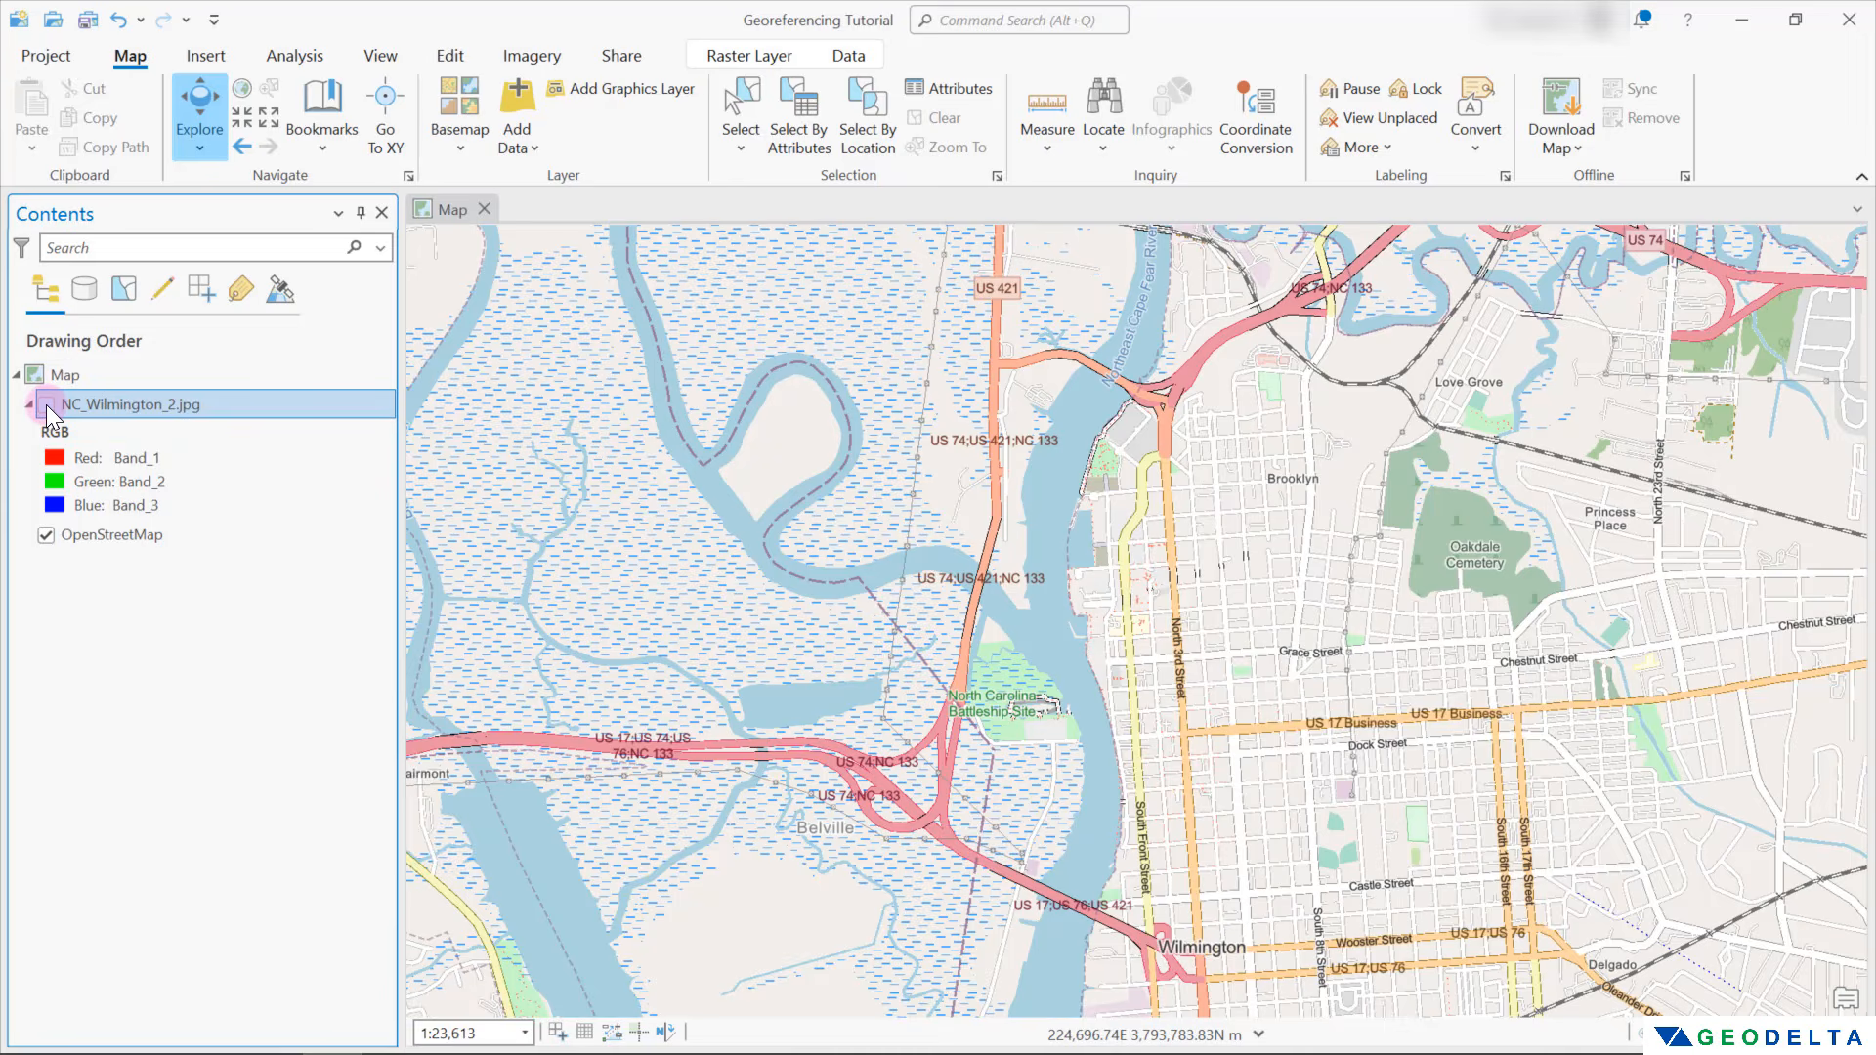
left_click(45, 404)
left_click(45, 404)
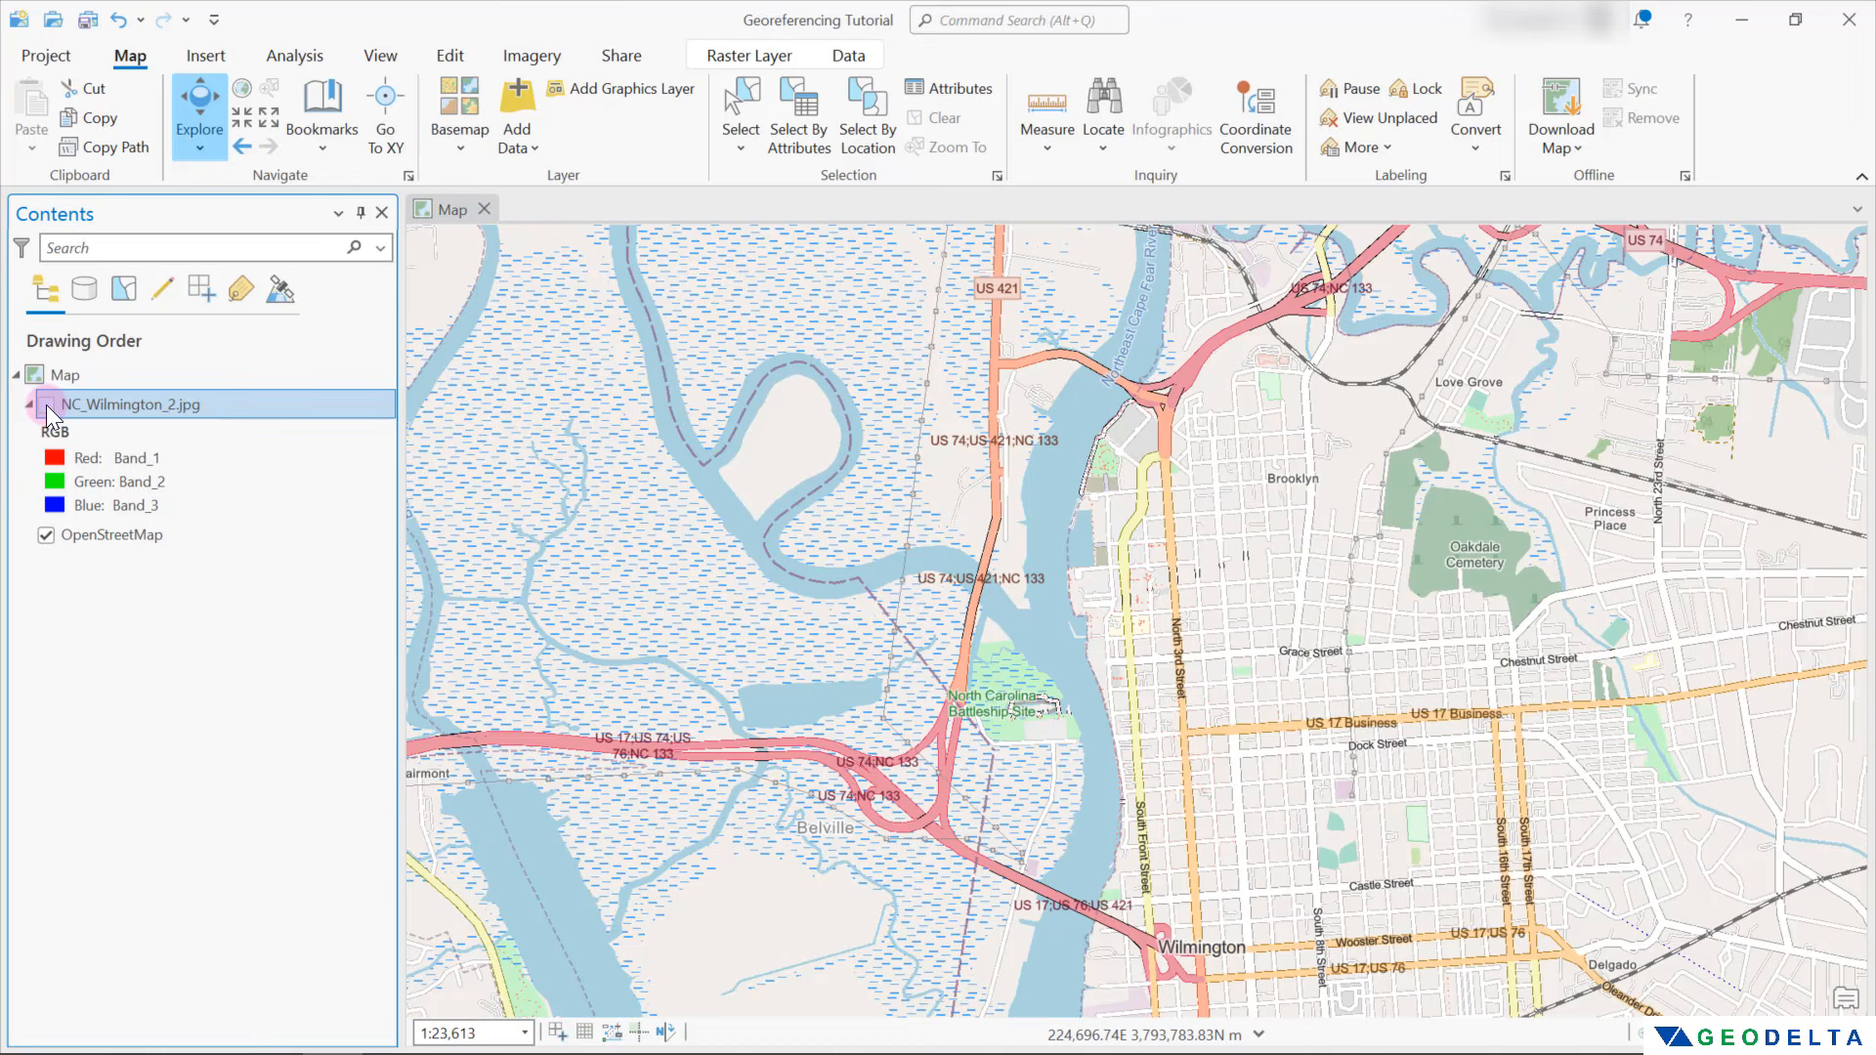
left_click(45, 404)
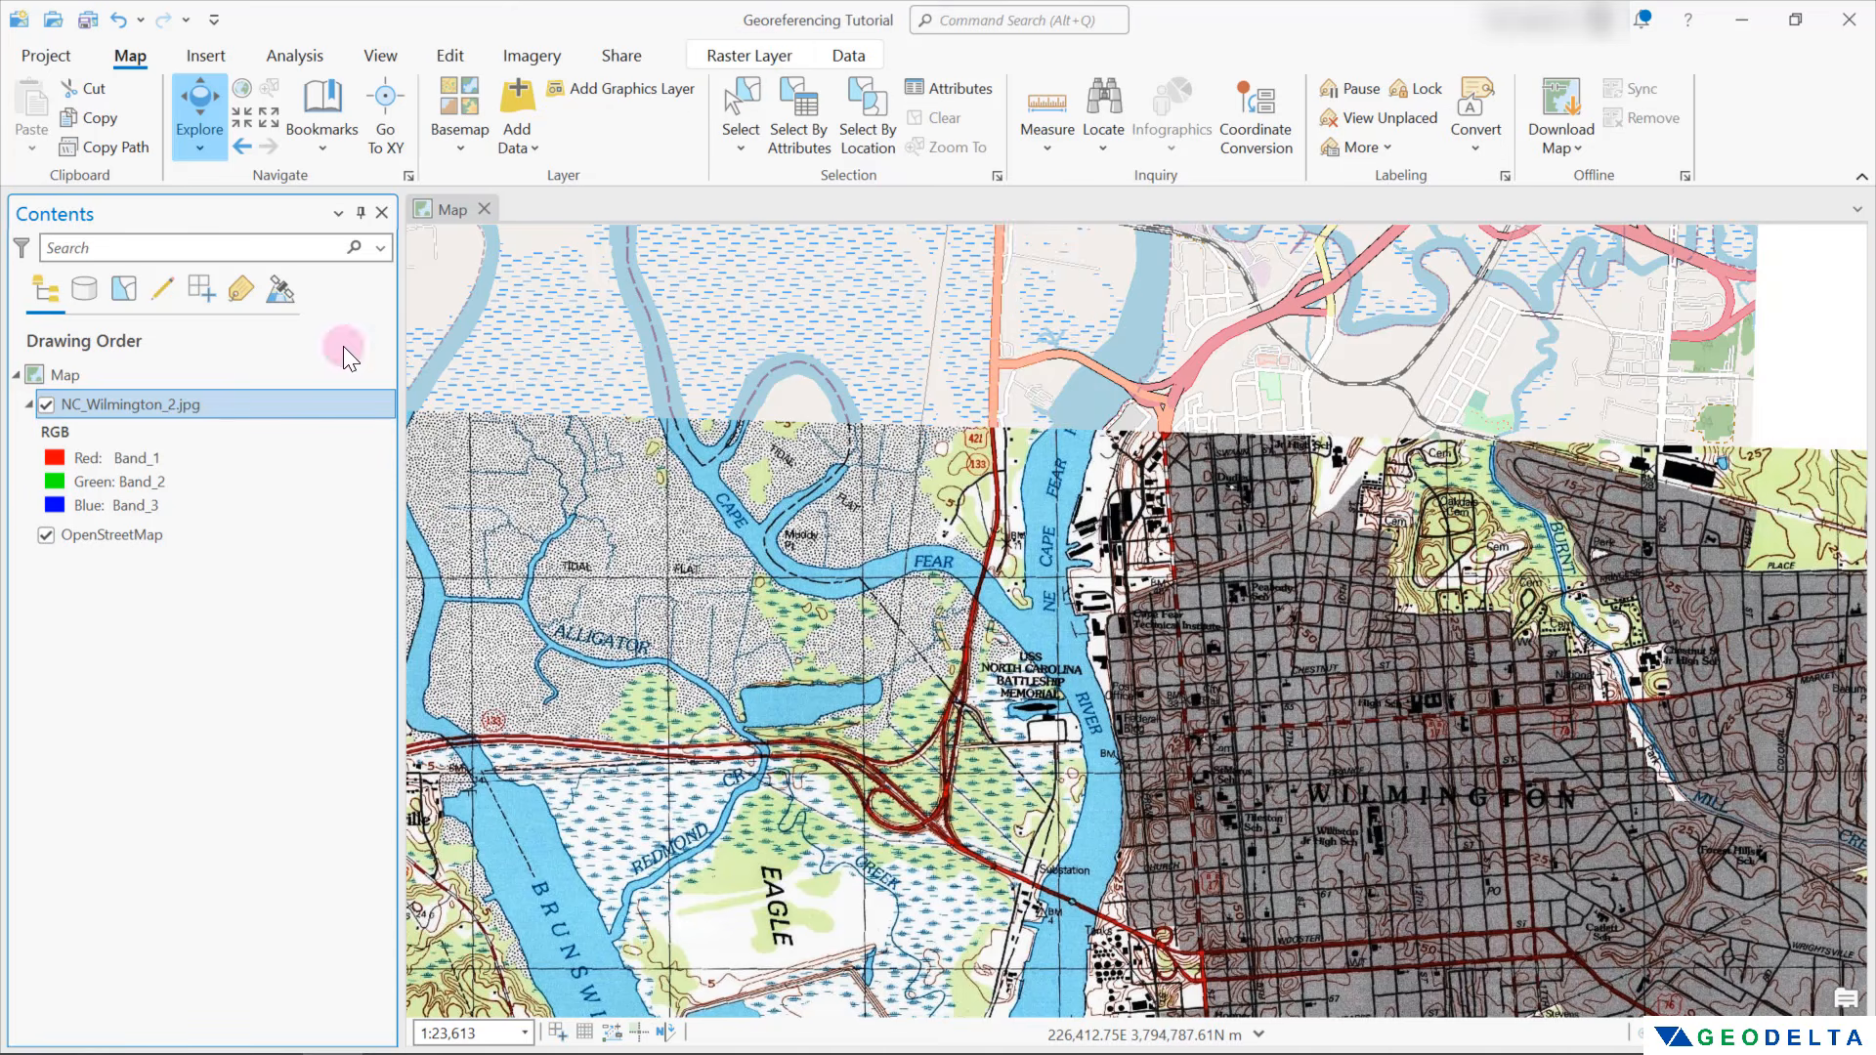
Vary the scan's transparency to check its alignment with OpenStreetMap, return it to 0.0%, and view the whole scan
left_click(755, 56)
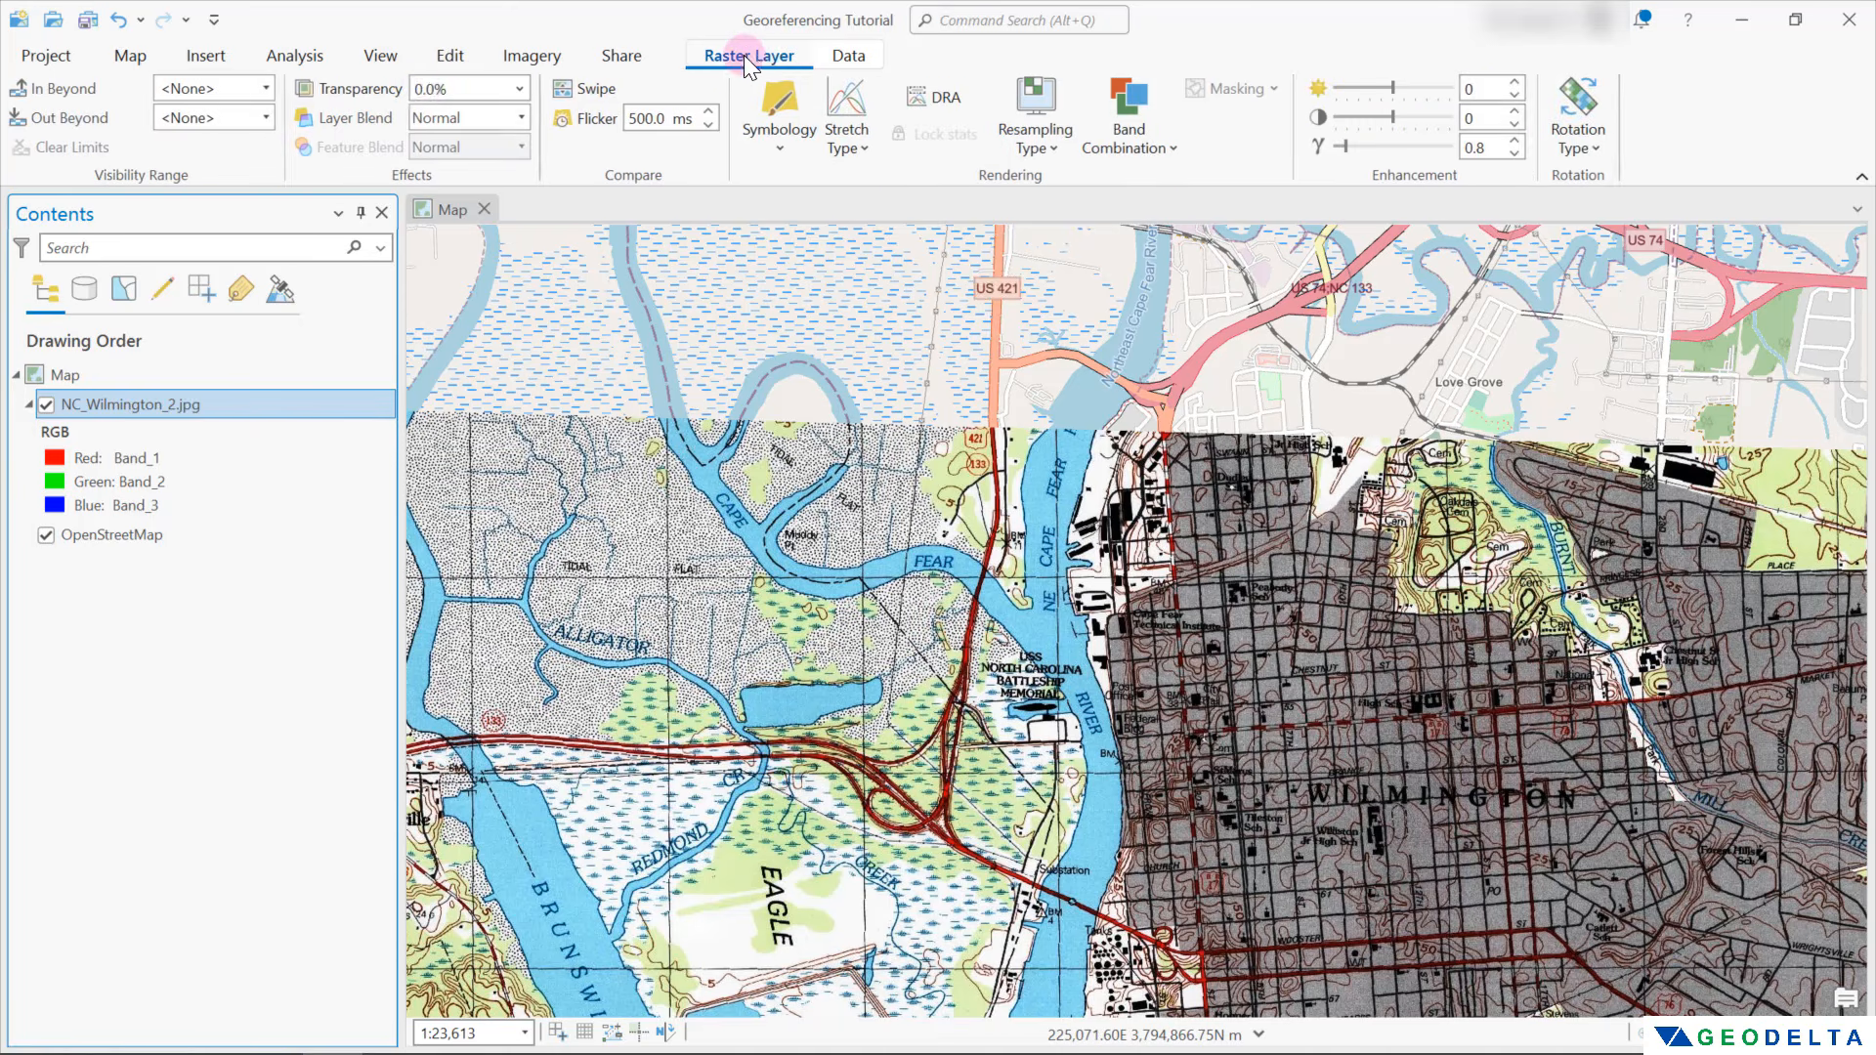
left_click(521, 89)
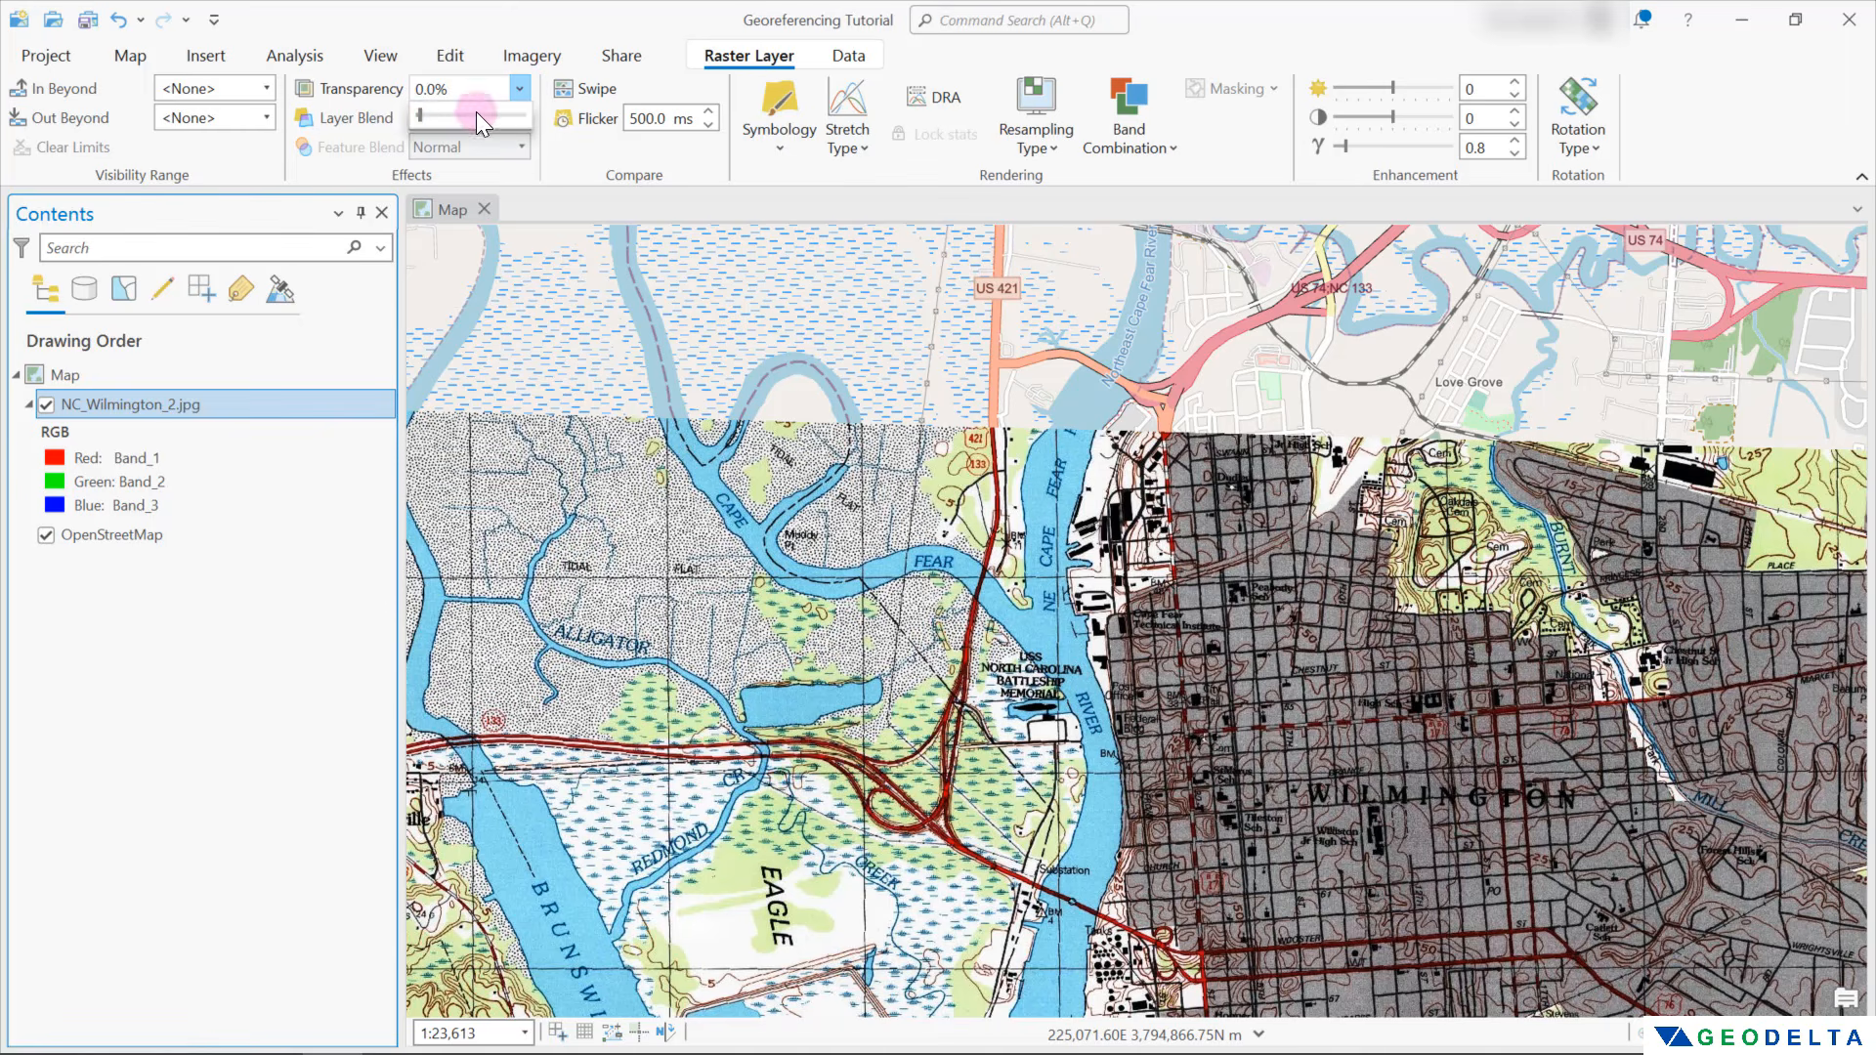
left_click_drag(477, 115, 414, 102)
left_click_drag(415, 102, 401, 103)
scroll(839, 602, "down", 4)
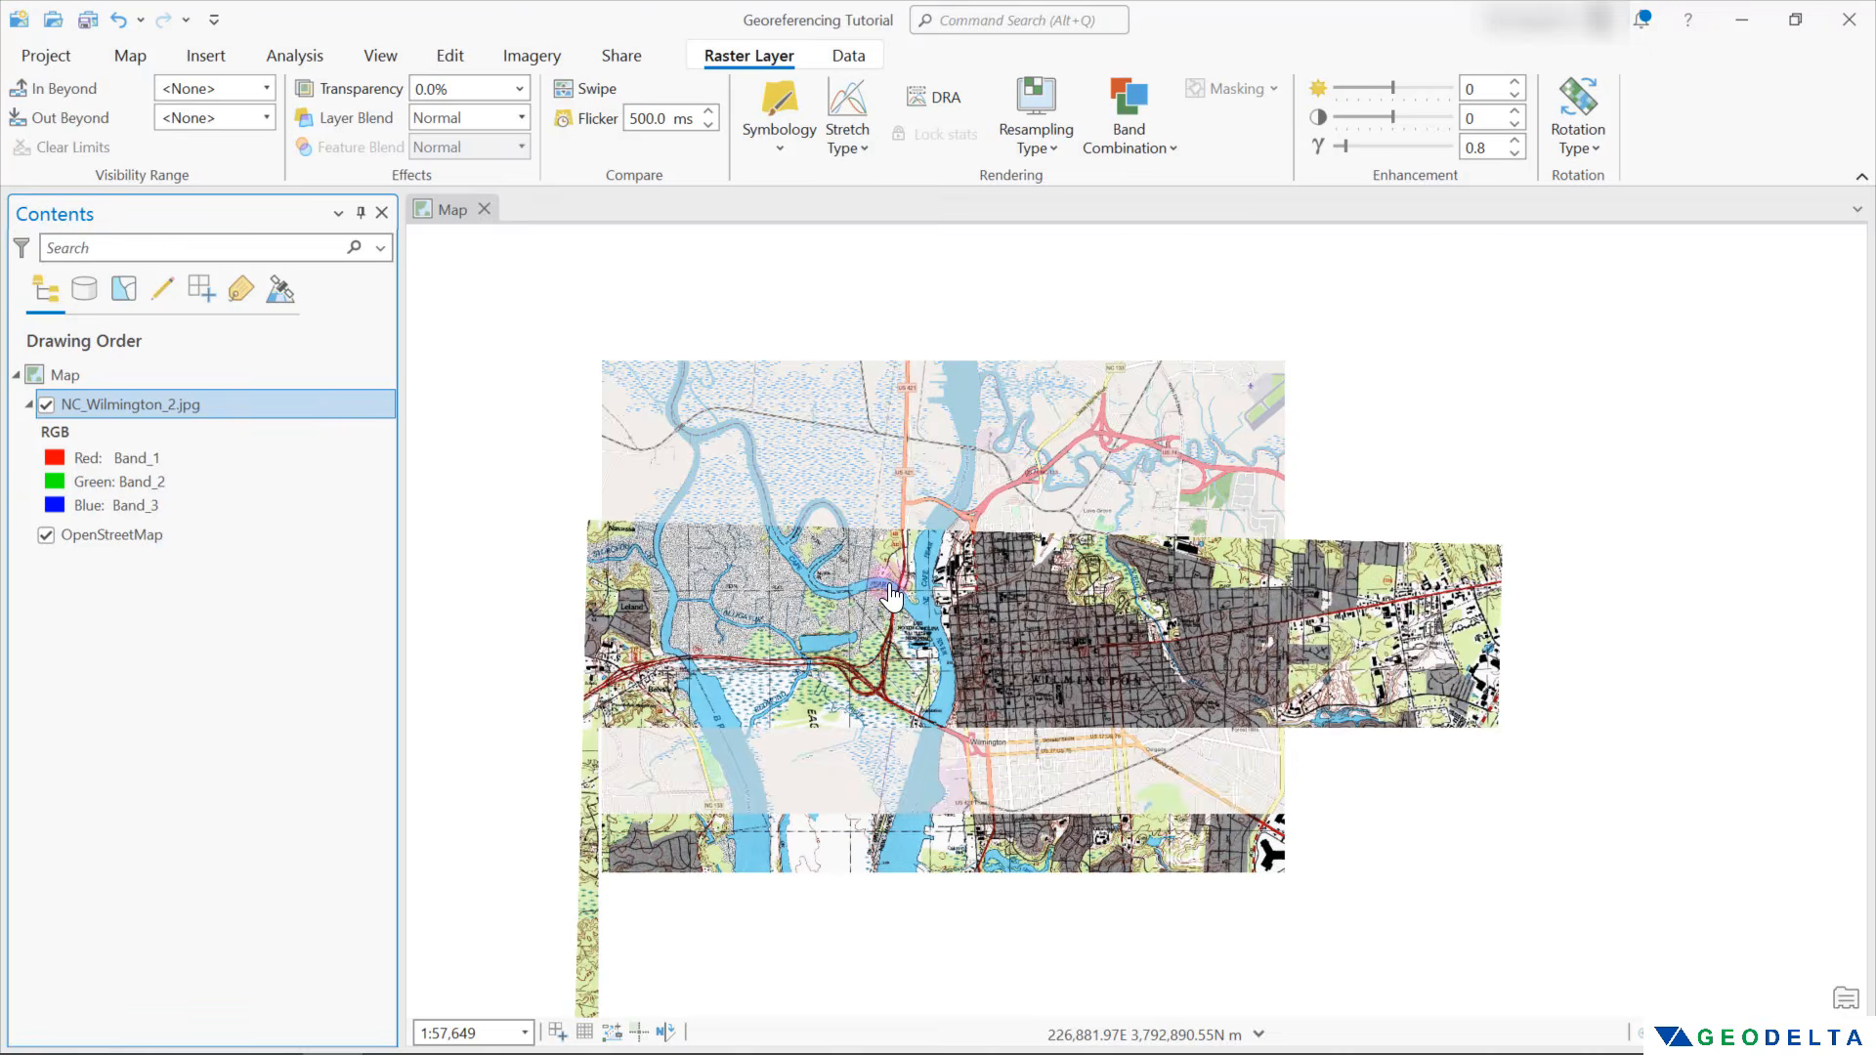
scroll(892, 592, "down", 2)
left_click_drag(944, 583, 936, 420)
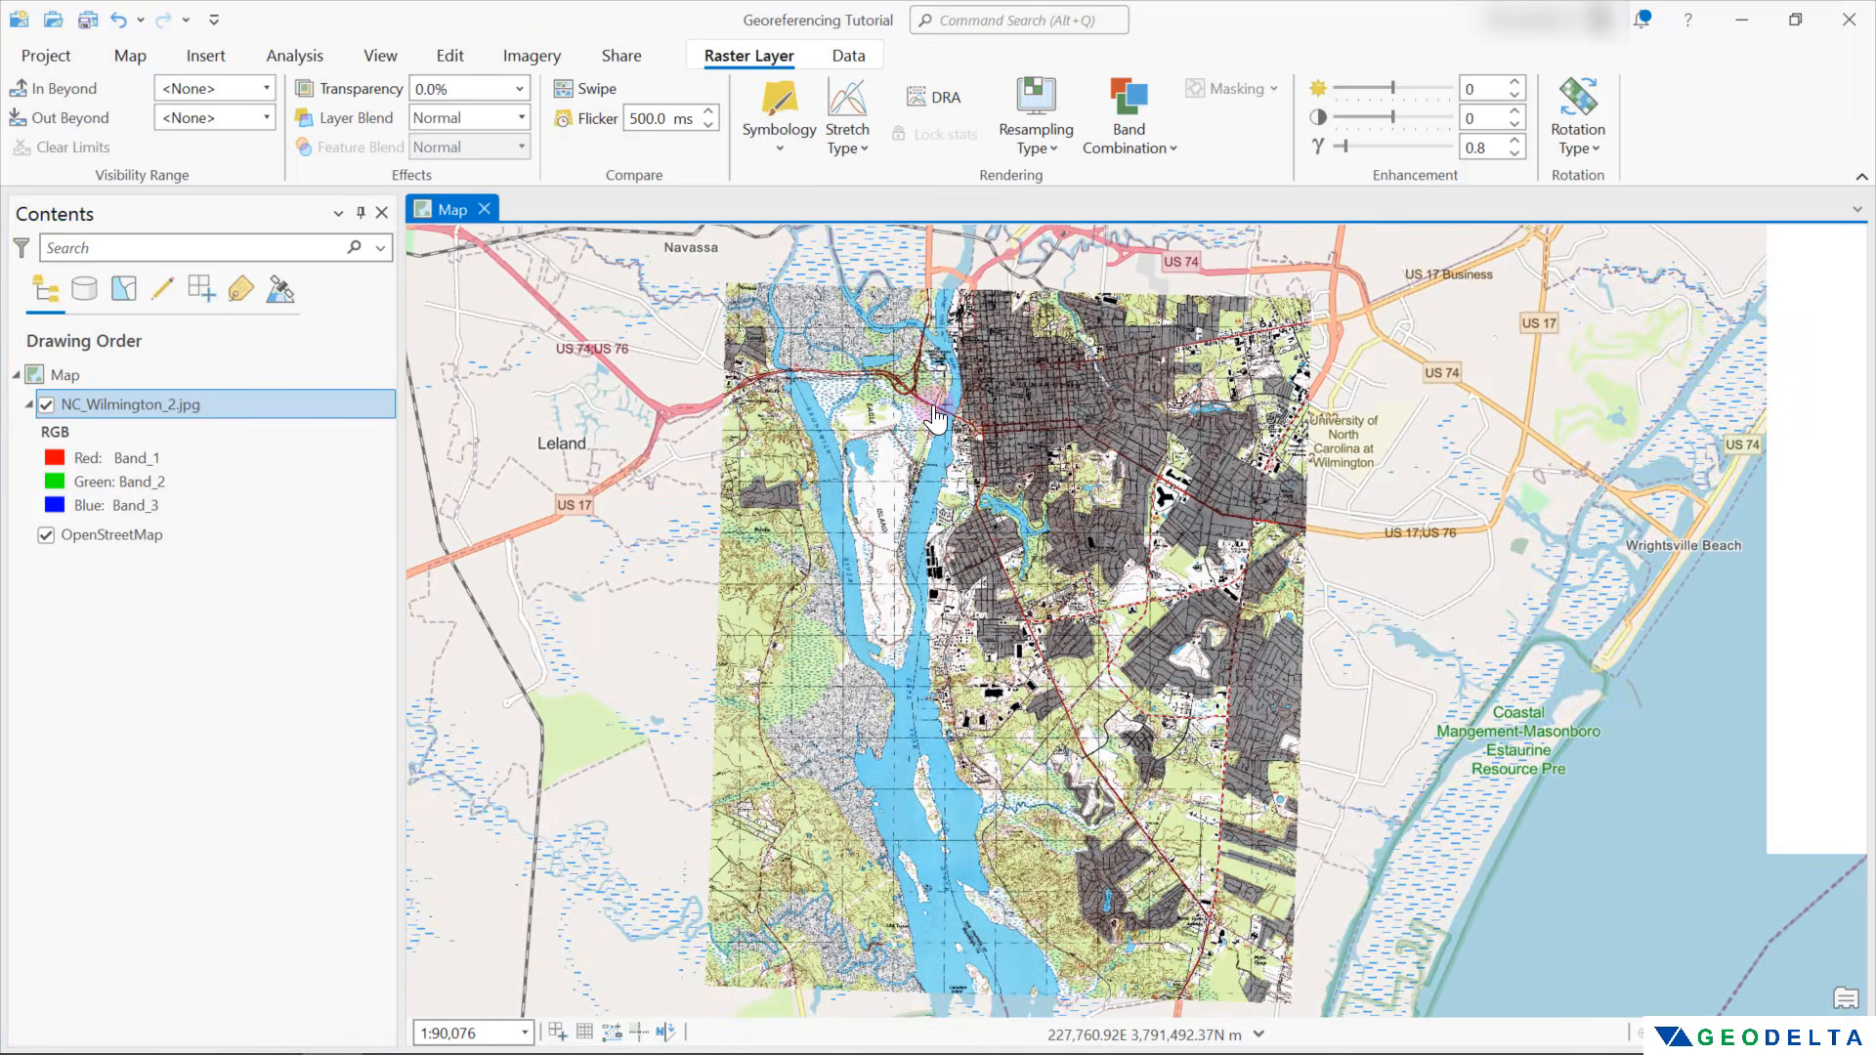